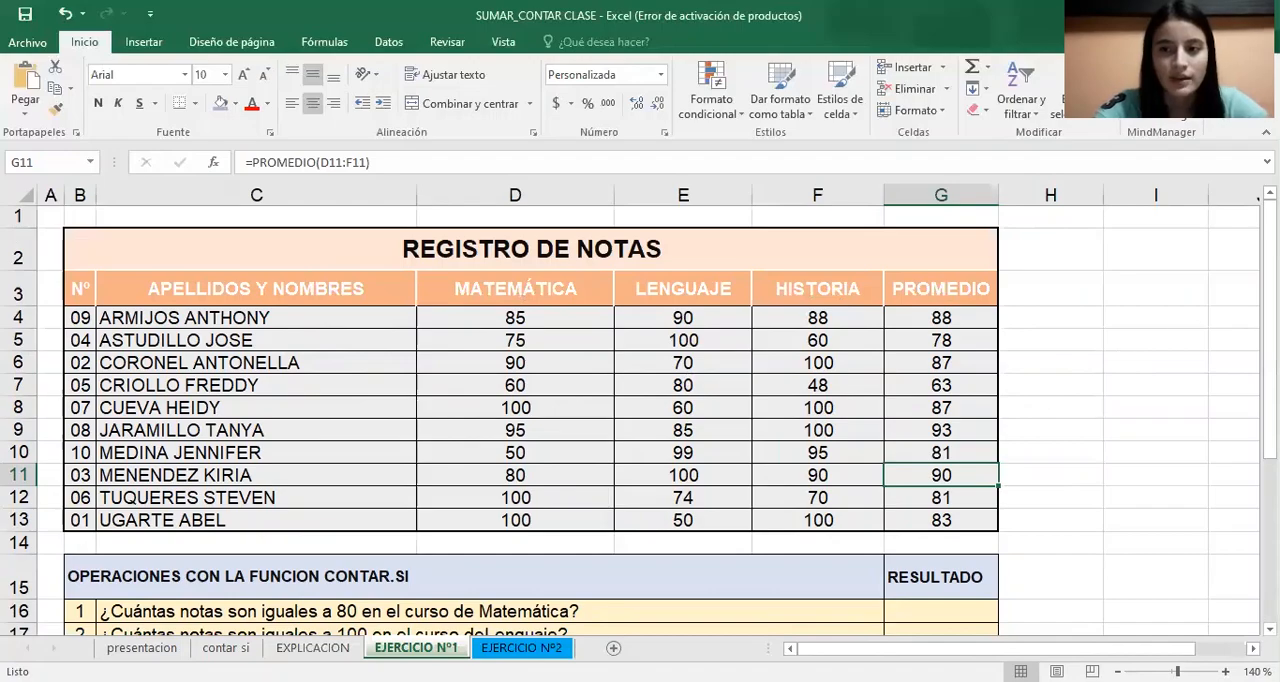
Start a CONTAR.SI formula in G16 with the Matemática grades D4:D13 as its range
left_click_drag(1269, 300, 1269, 332)
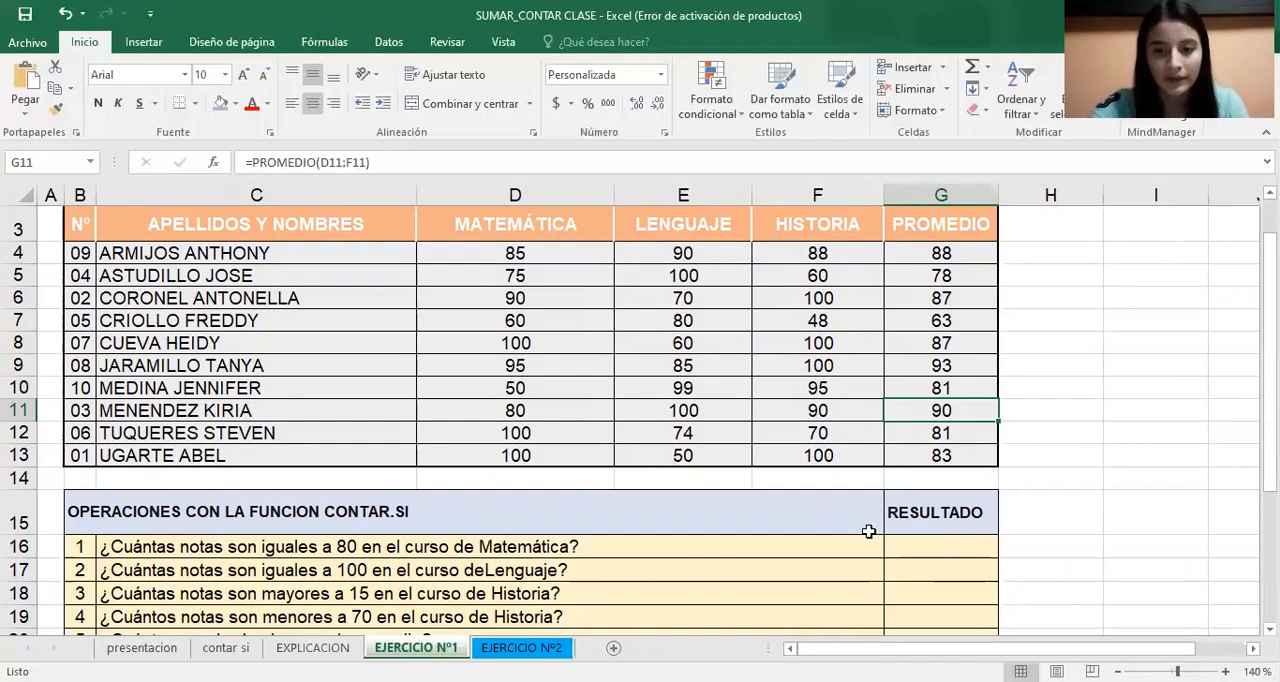
left_click(911, 548)
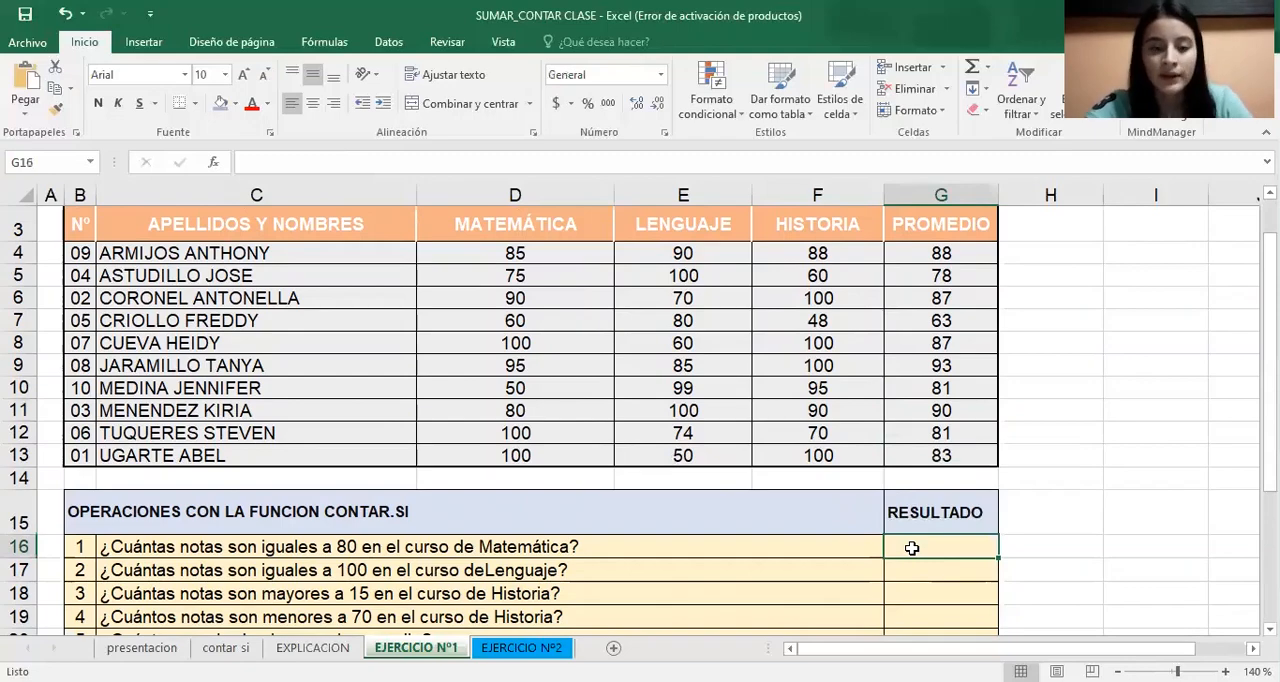
type("=")
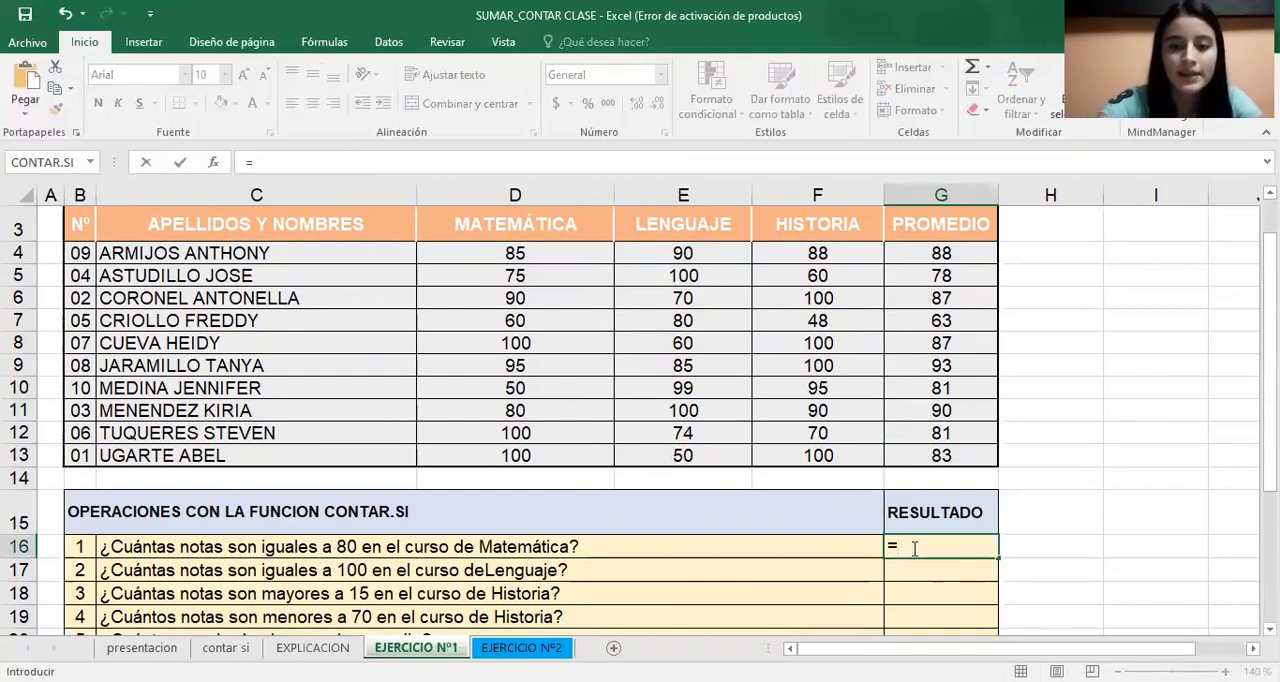
type("conta")
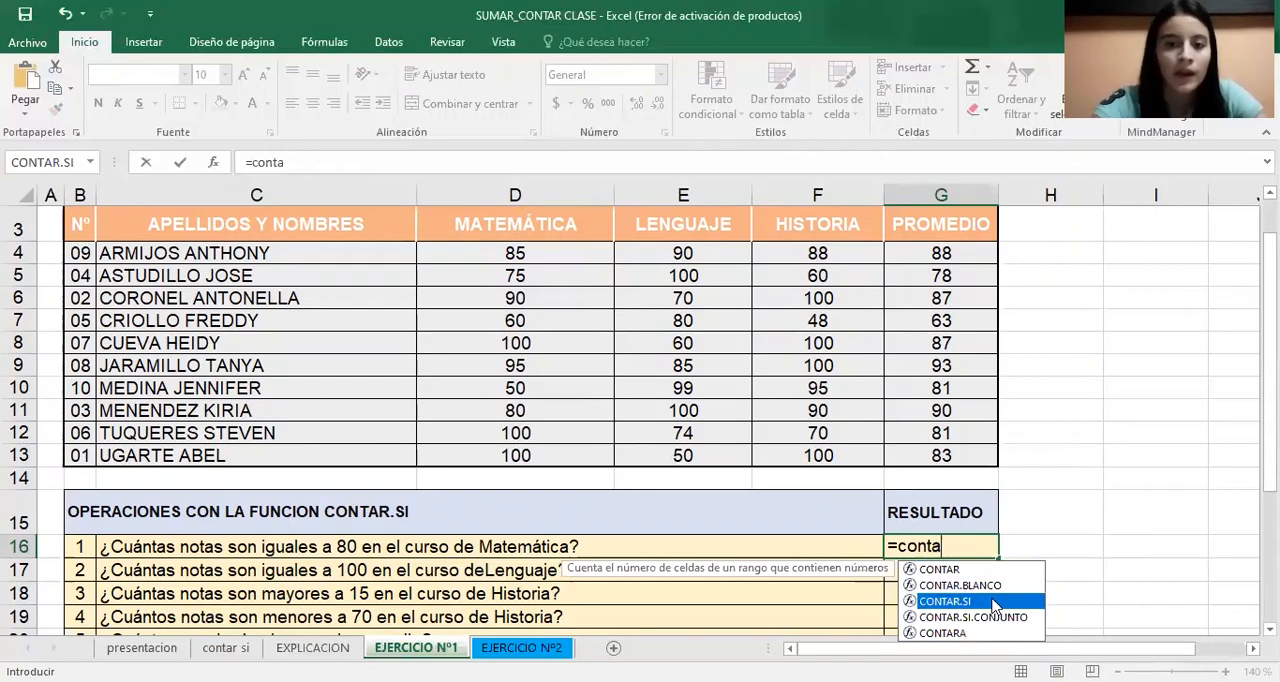
double_click(995, 603)
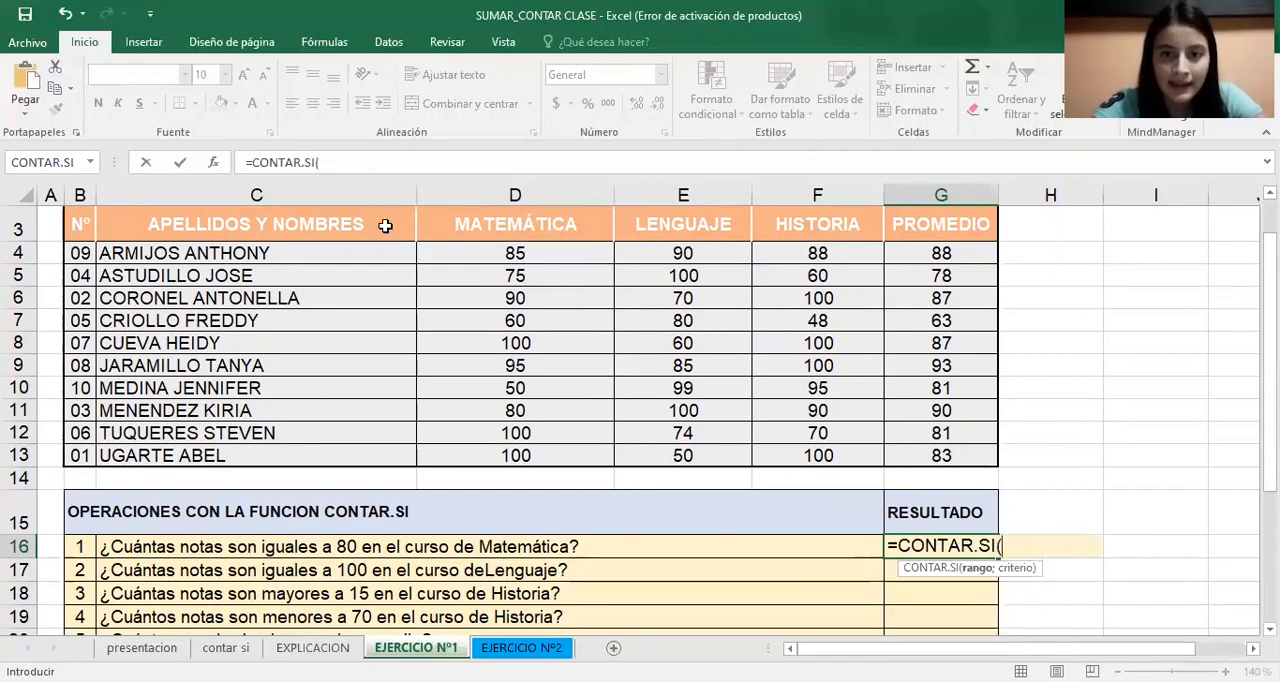
left_click(560, 252)
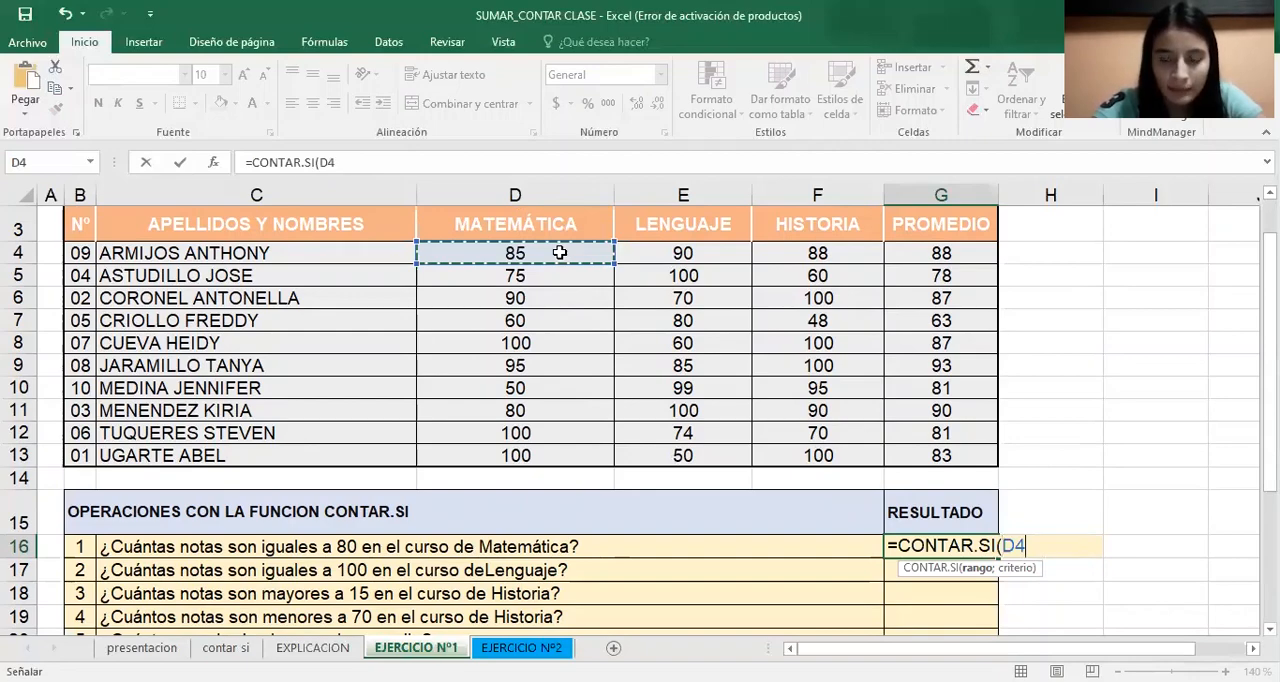
left_click_drag(560, 252, 550, 458)
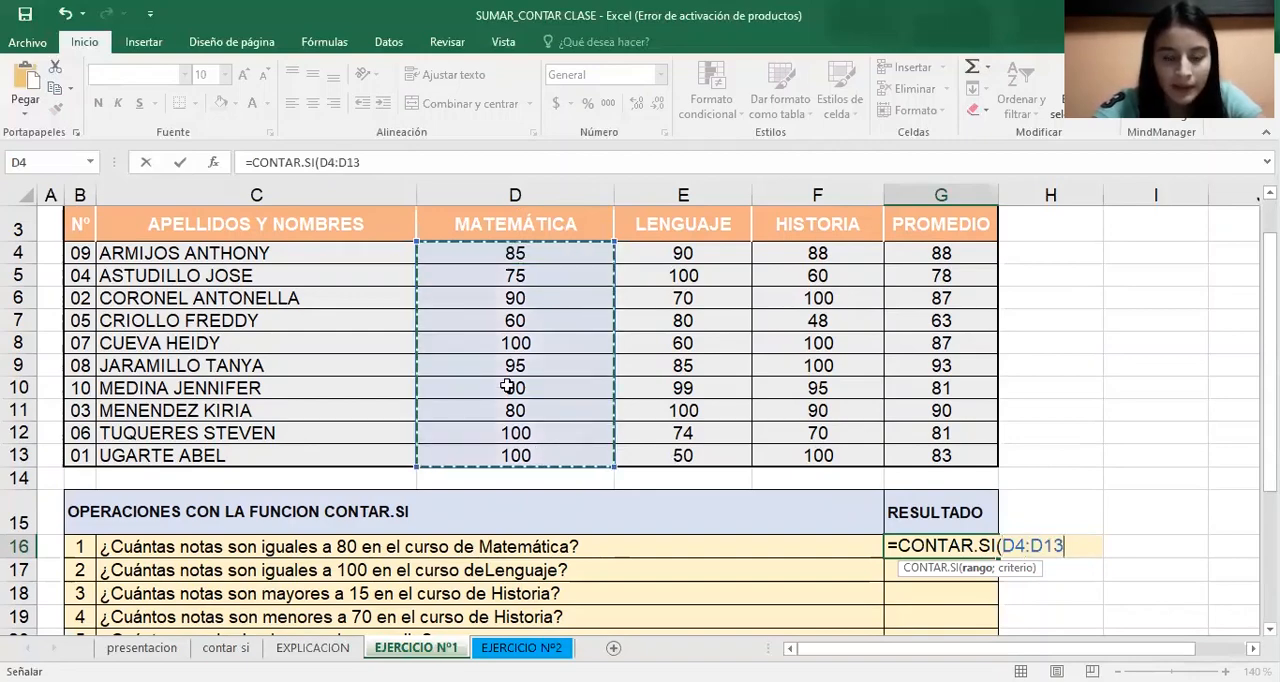
Complete the G16 formula through its function arguments with the criterion =80
left_click(214, 163)
left_click_drag(431, 185, 542, 146)
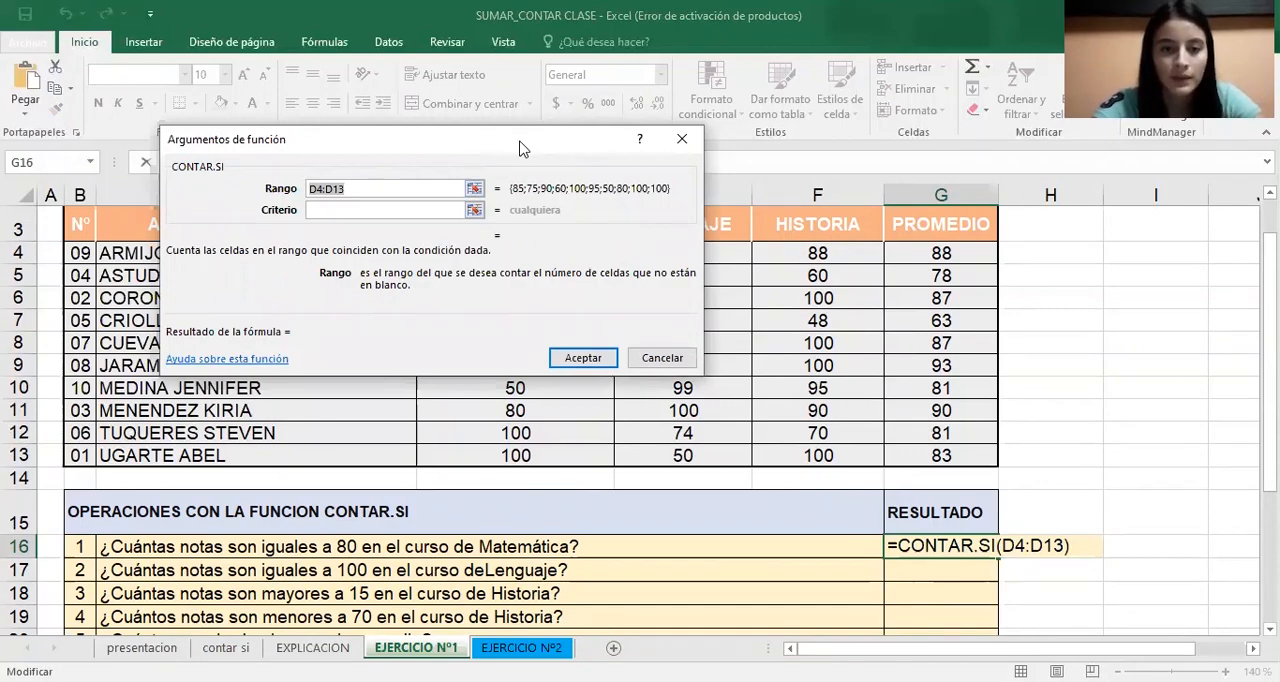
left_click_drag(520, 148, 922, 213)
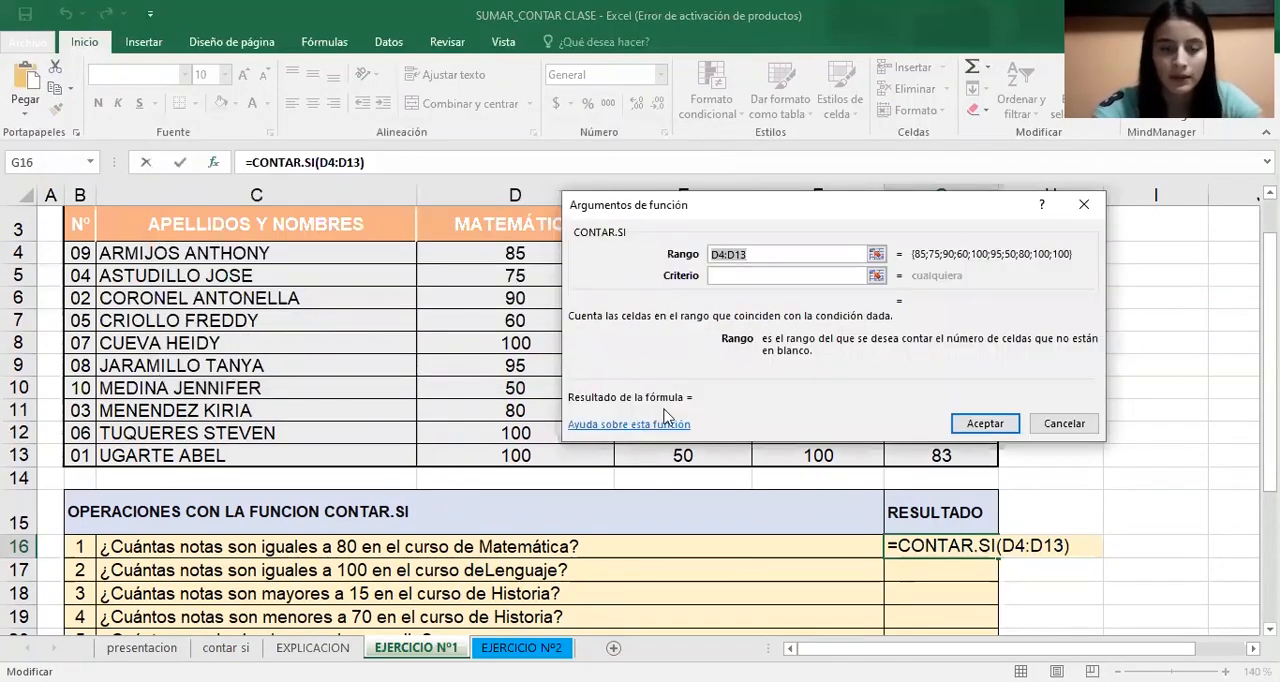
left_click(764, 277)
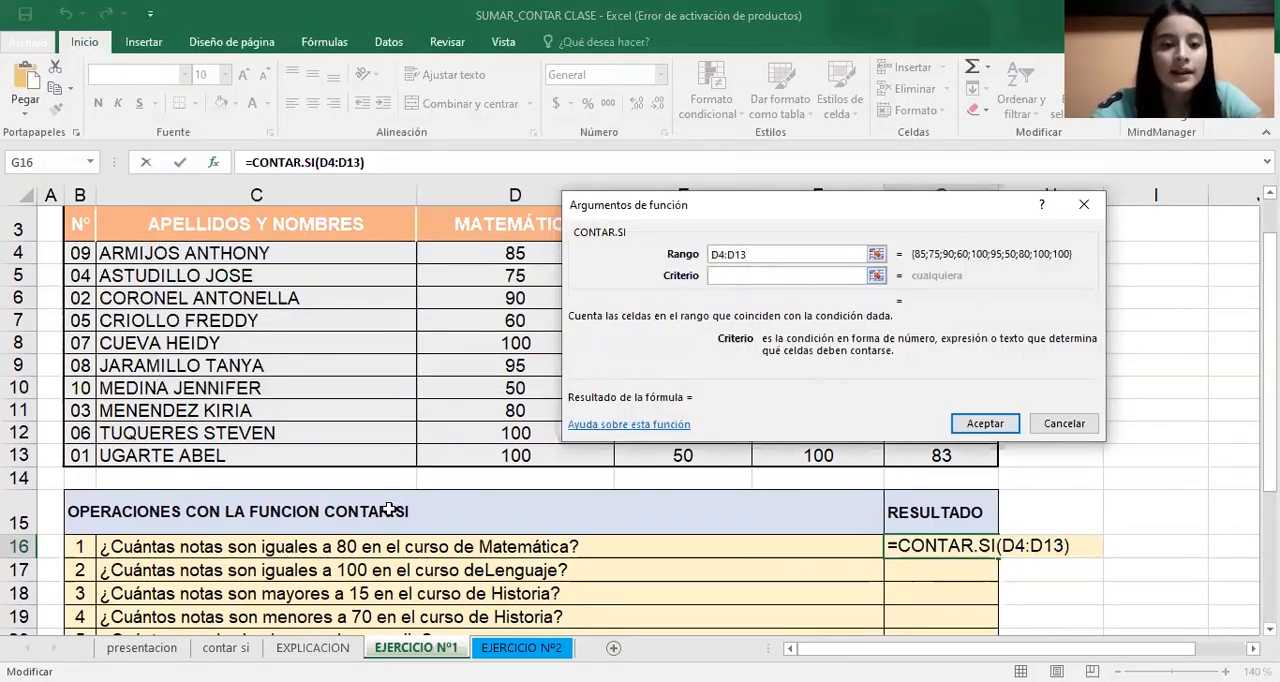
type("=80")
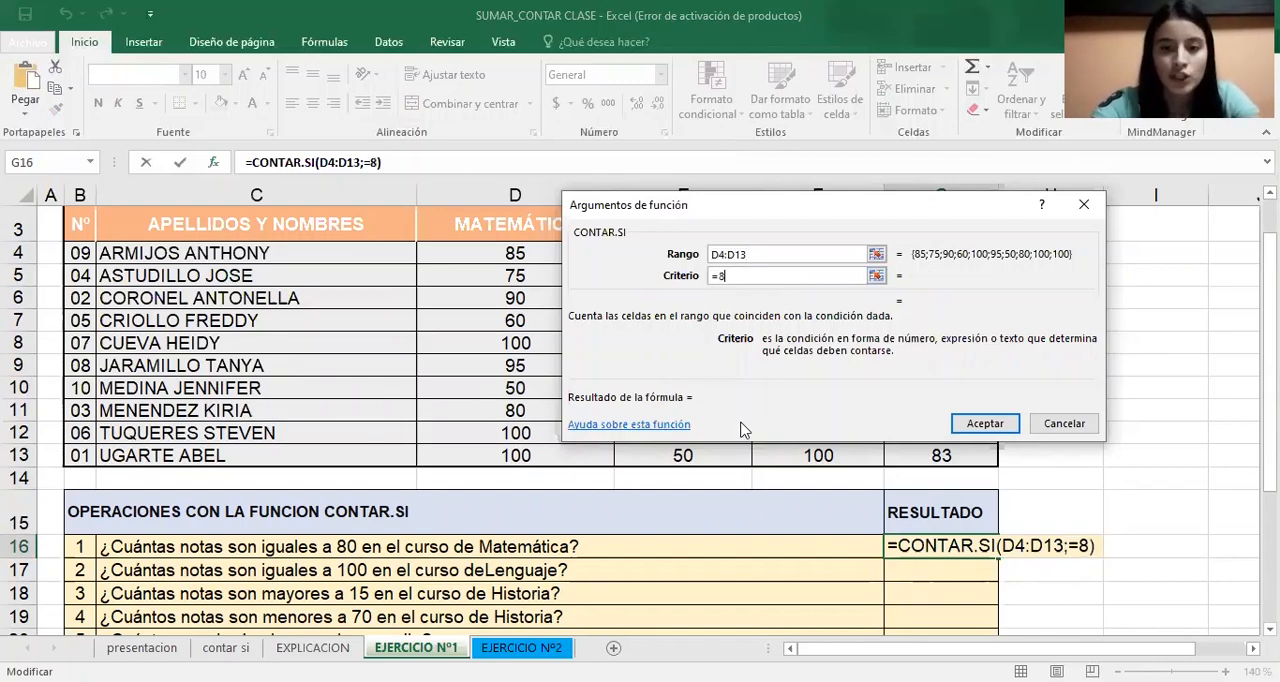
left_click(978, 425)
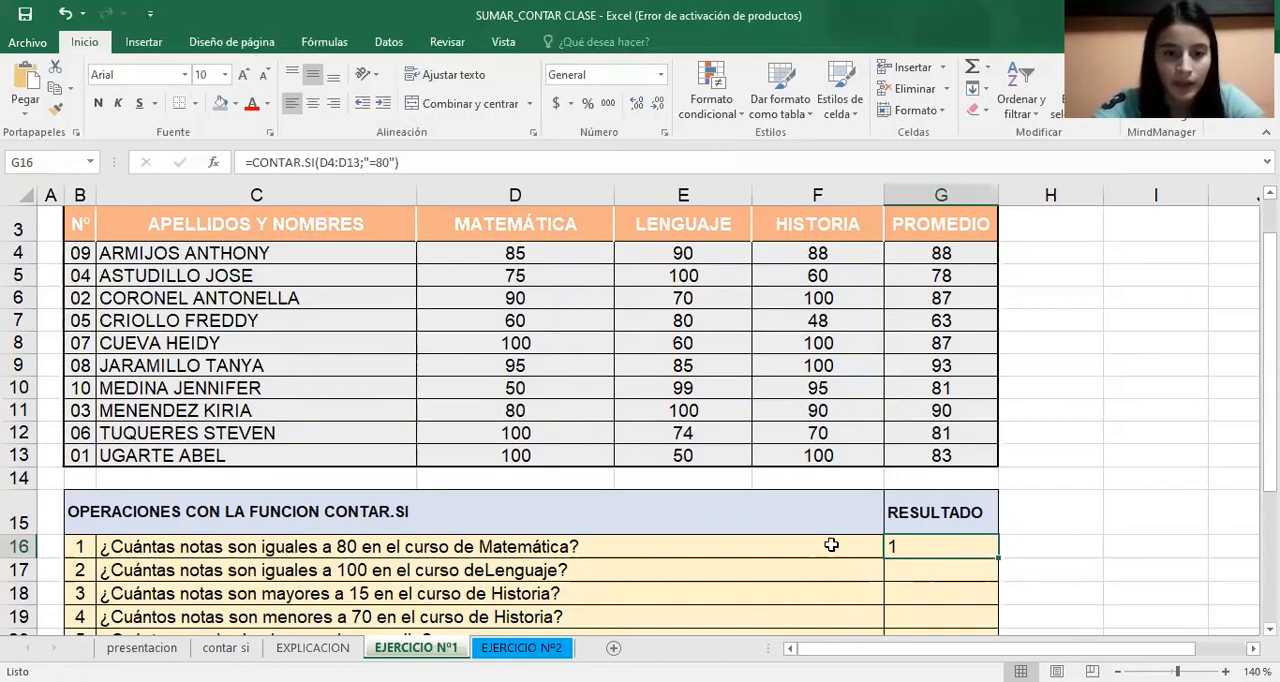
Start a CONTAR.SI formula in G17 with the Lenguaje grades E4:E13 as its range
left_click(908, 578)
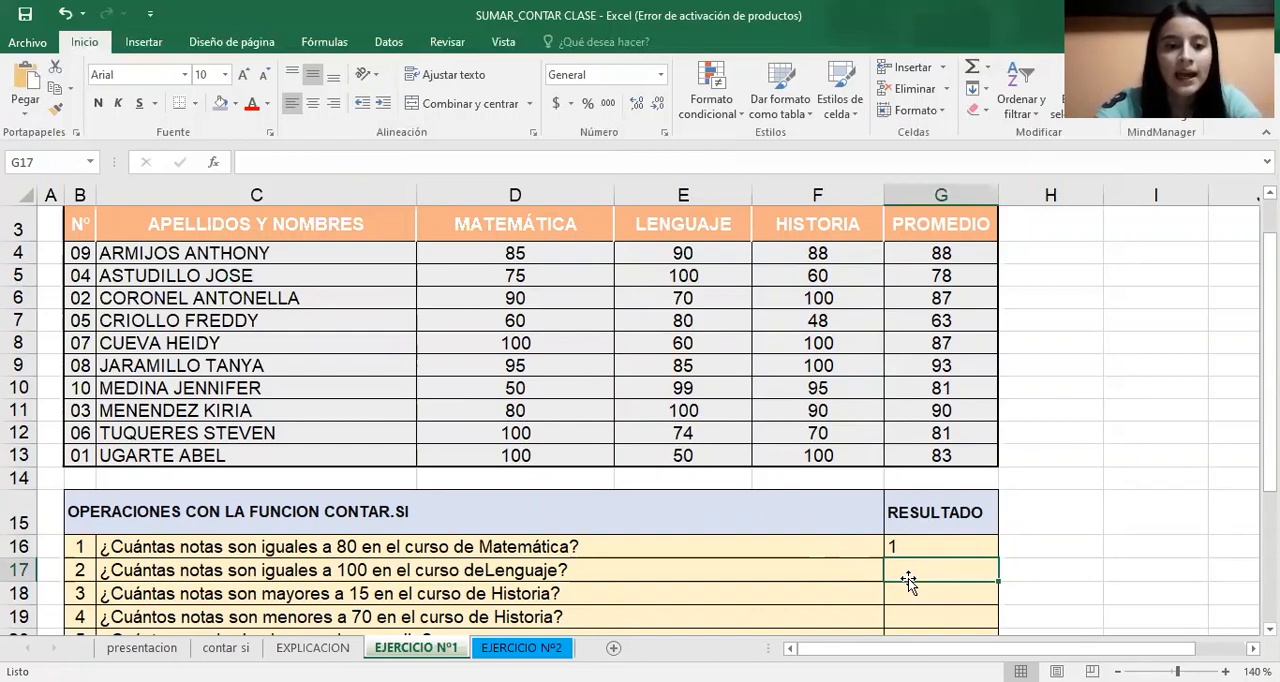
type("=")
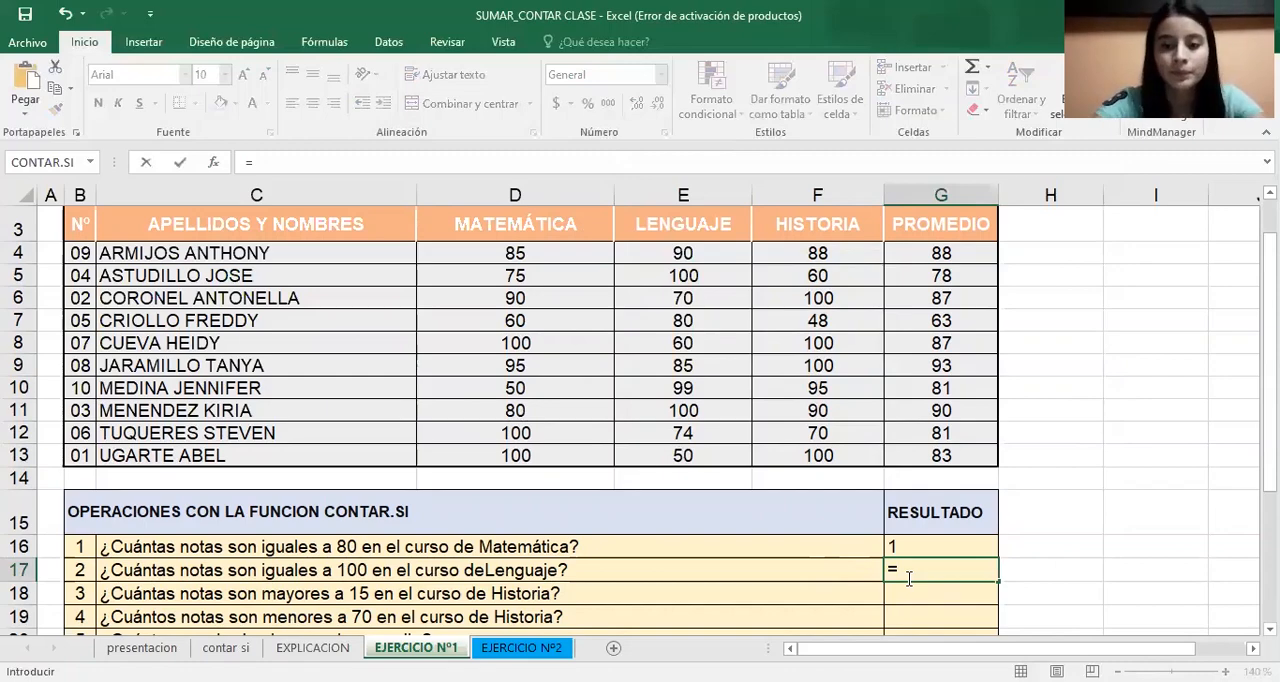
type("conta")
key("Down")
key("Down")
key("Tab")
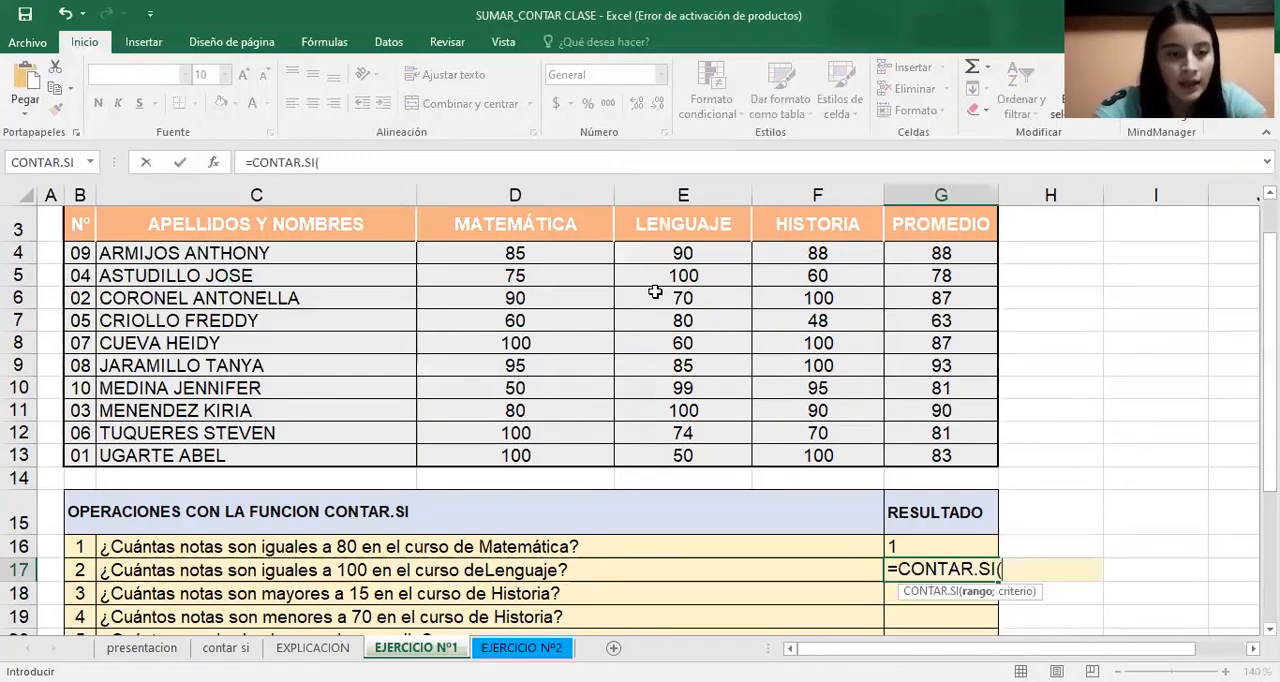
left_click(700, 256)
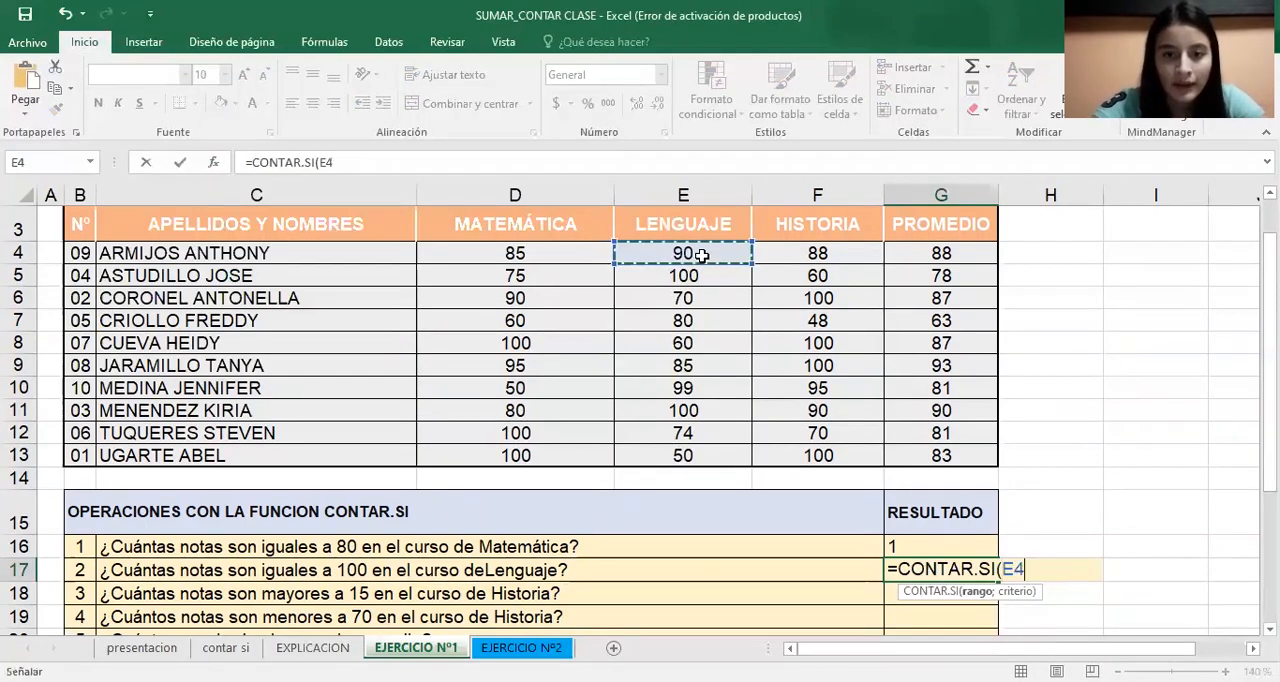
left_click_drag(700, 256, 683, 455)
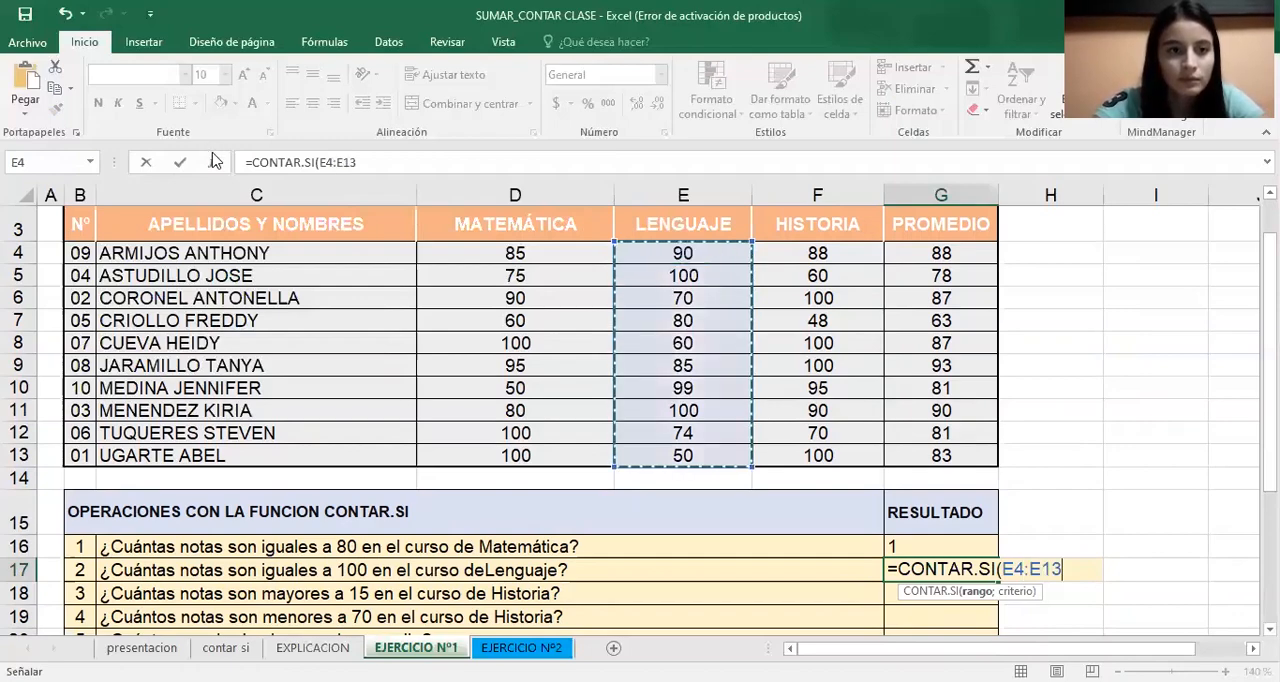
Complete the G17 formula through its function arguments with the criterion =100
left_click(213, 162)
left_click(729, 274)
left_click(730, 276)
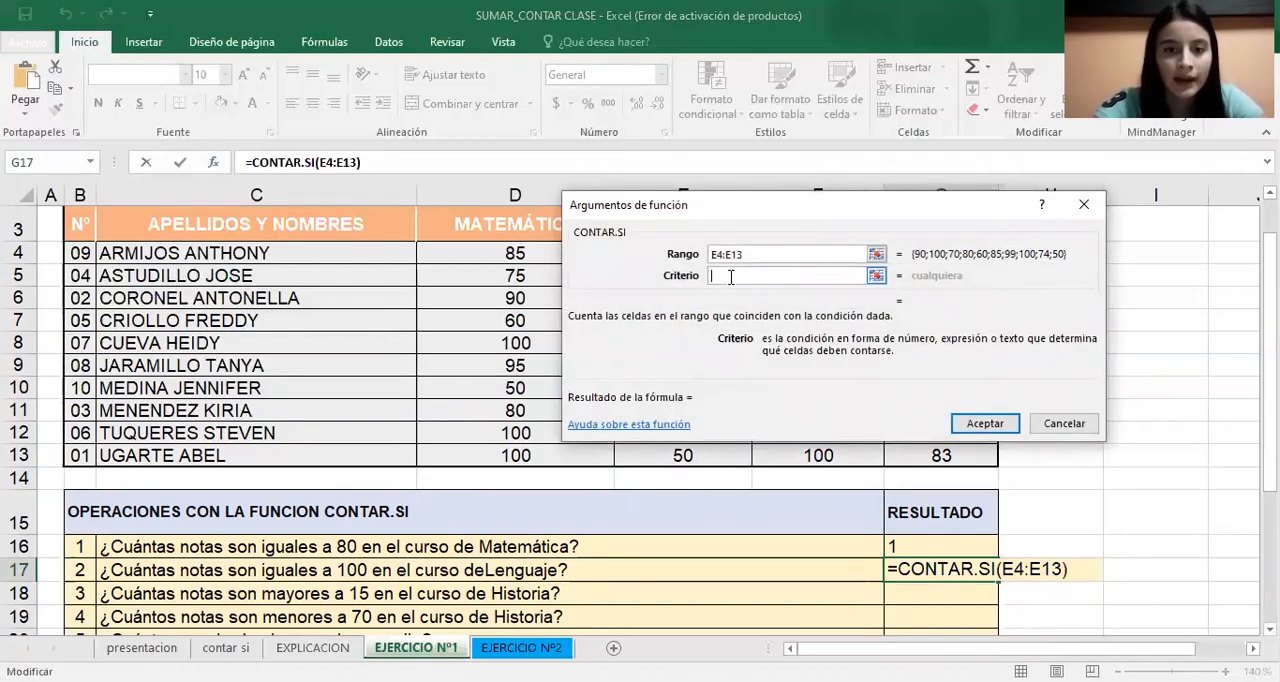
type("=")
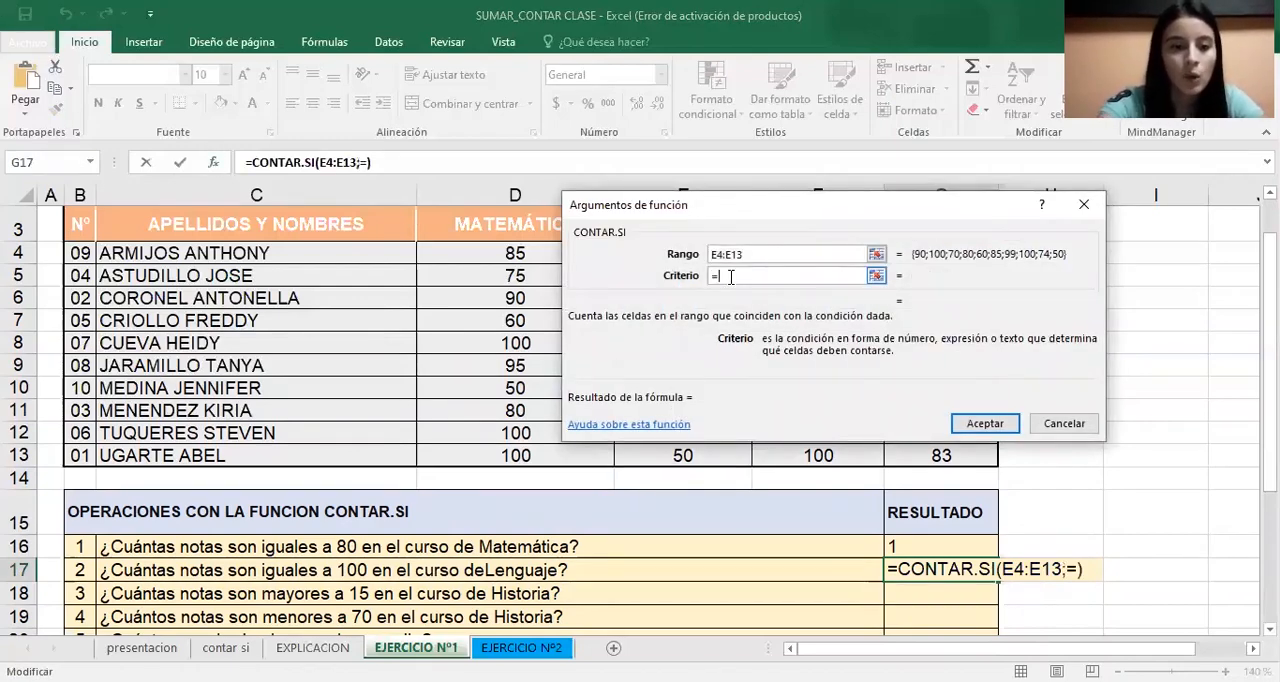
type("100")
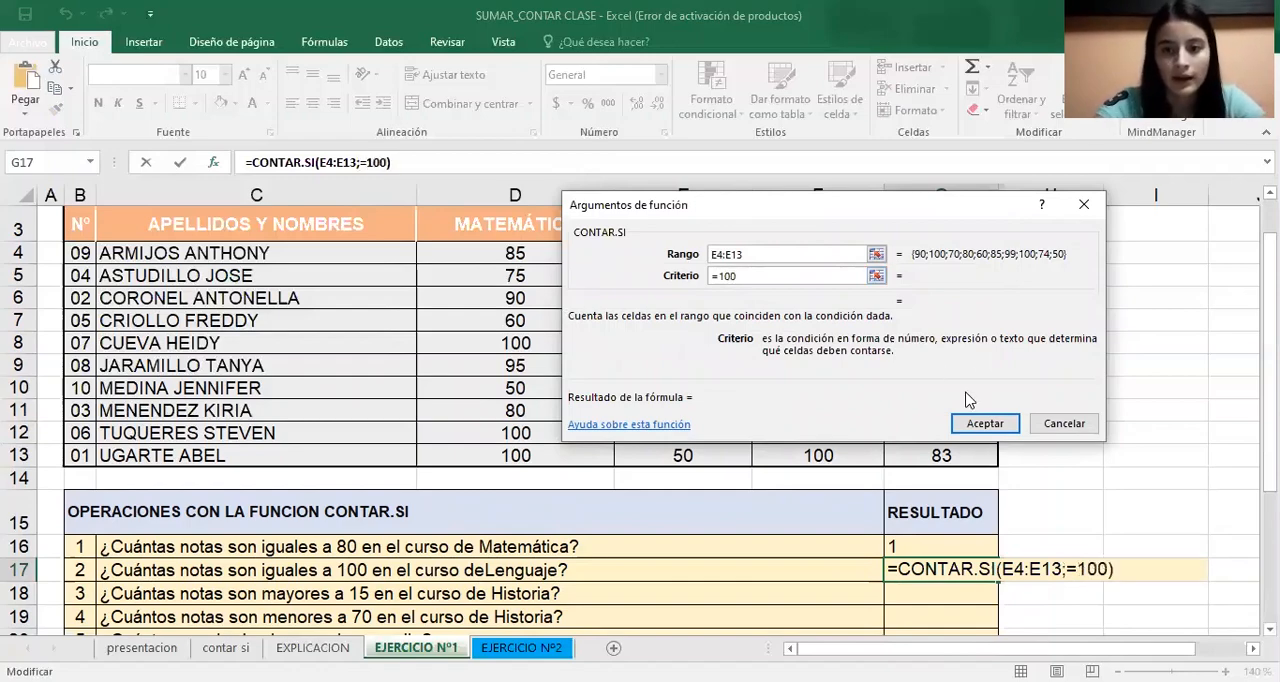
left_click(985, 423)
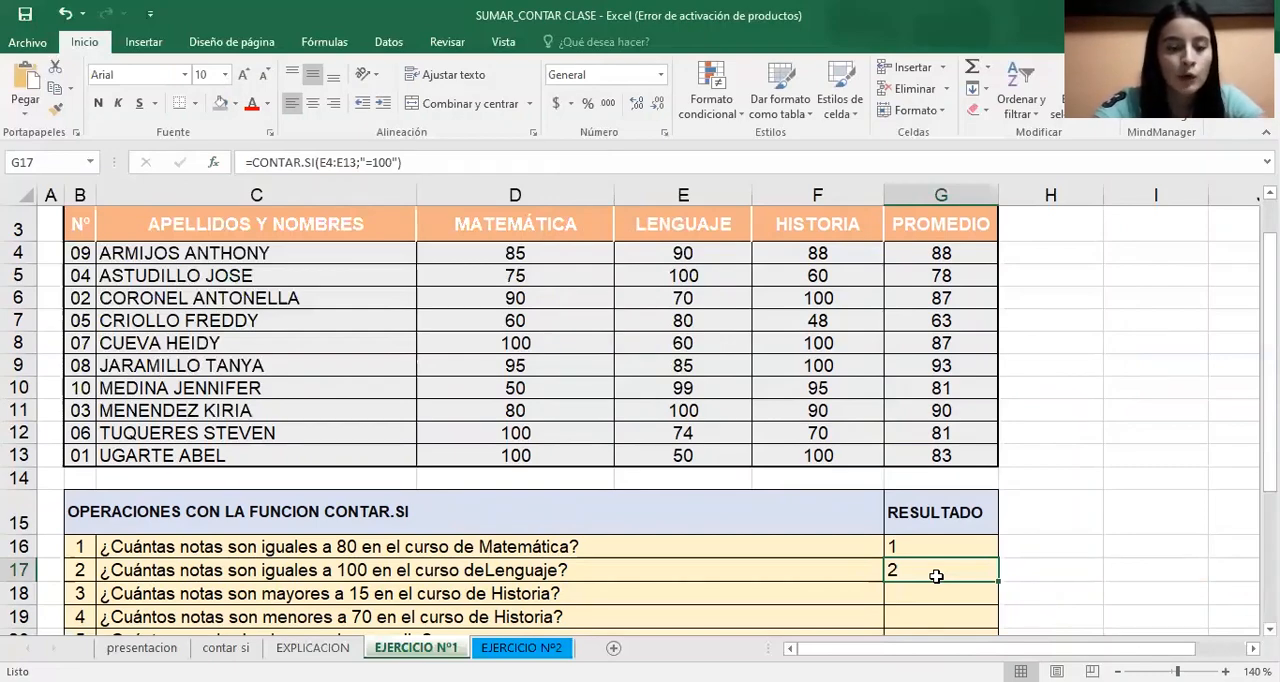
Start a CONTAR.SI formula in G18 for the Historia question on grades above 15 and open its function arguments
left_click(941, 600)
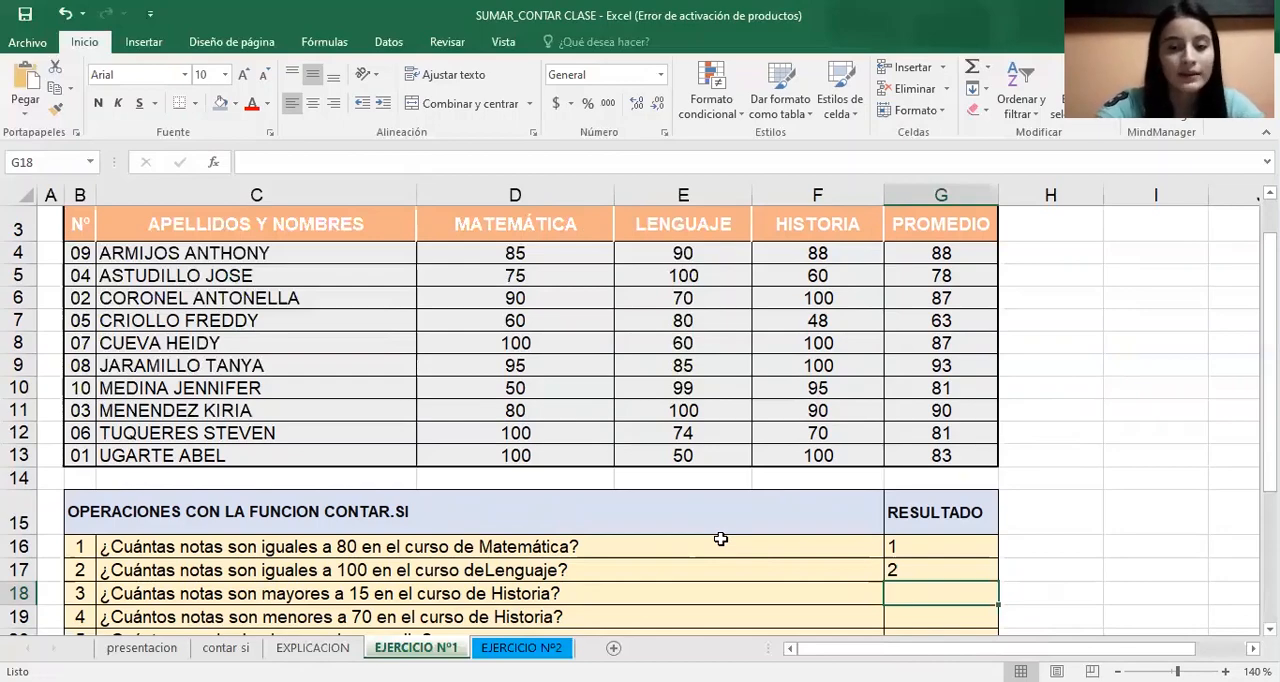
type("=")
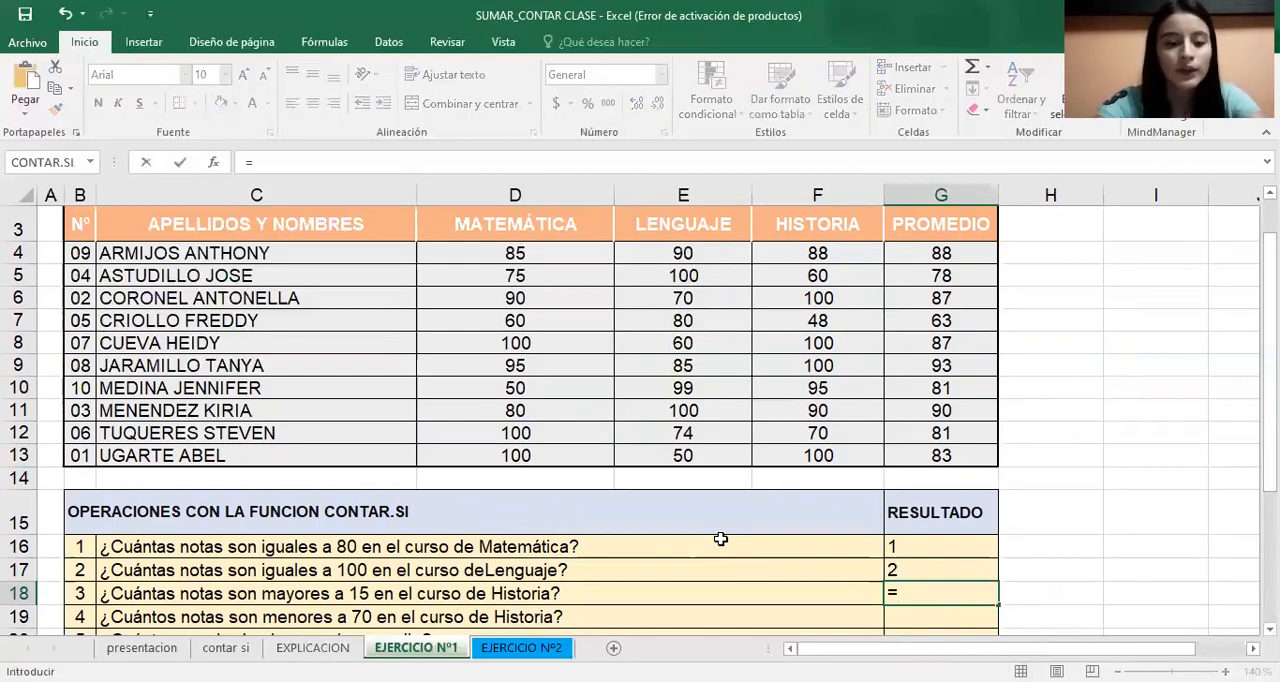
type("con")
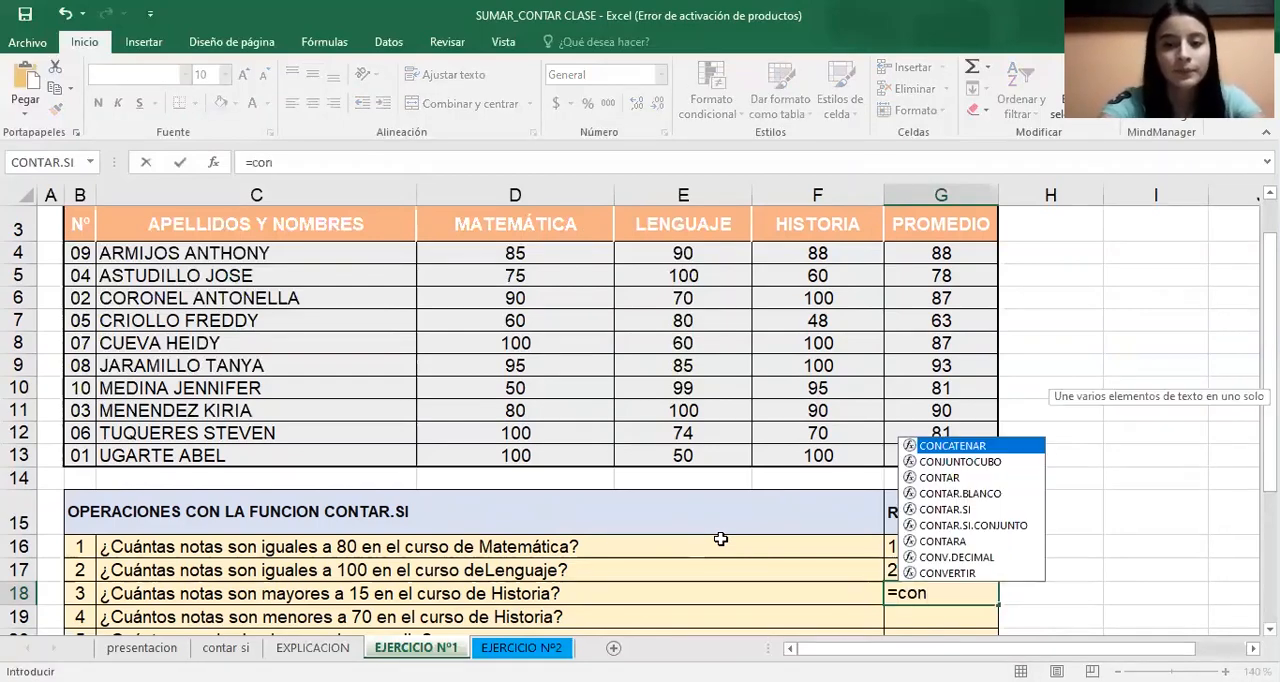
left_click(978, 511)
double_click(980, 511)
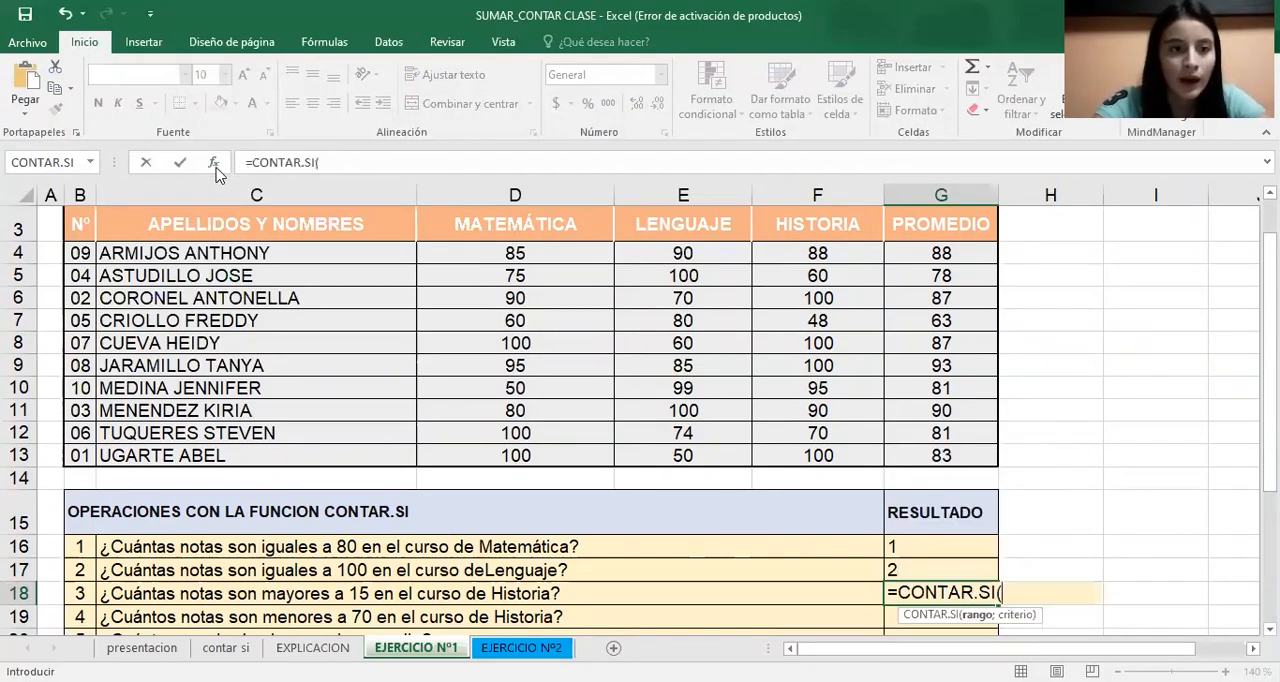
left_click(213, 162)
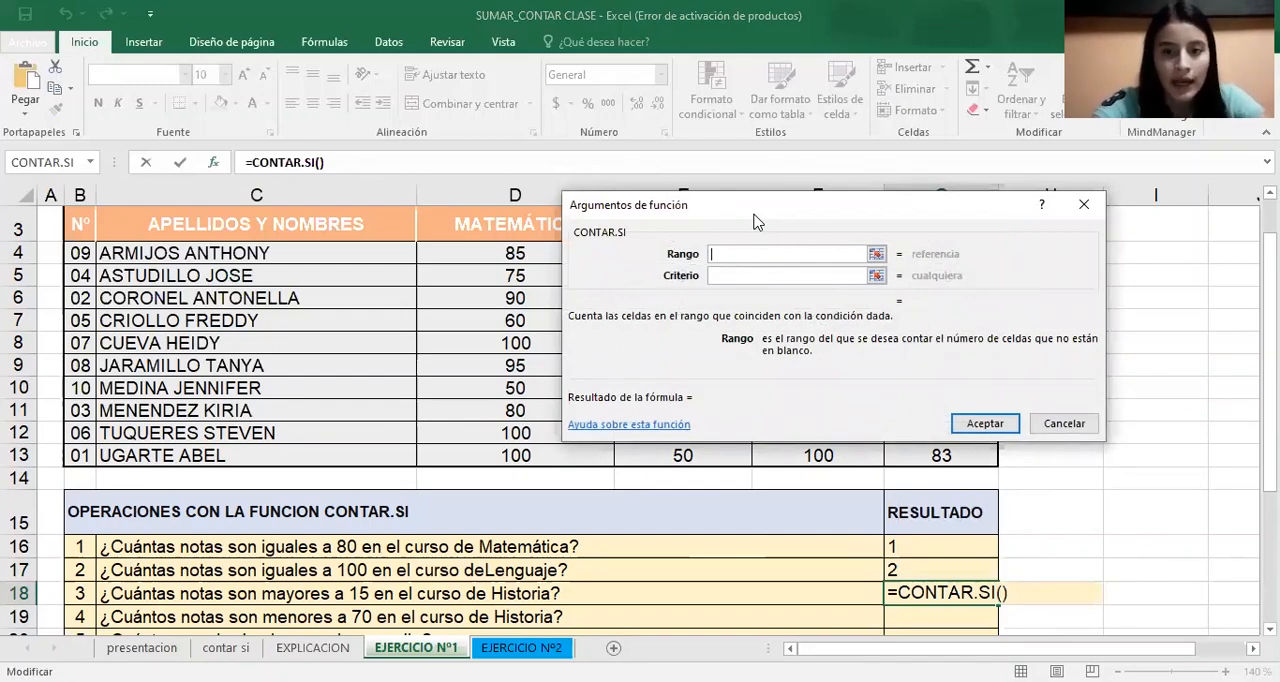
Set the G18 formula's range to the Historia grades F4:F13 and its criterion to >15, and accept it
left_click_drag(755, 220, 321, 191)
left_click(771, 252)
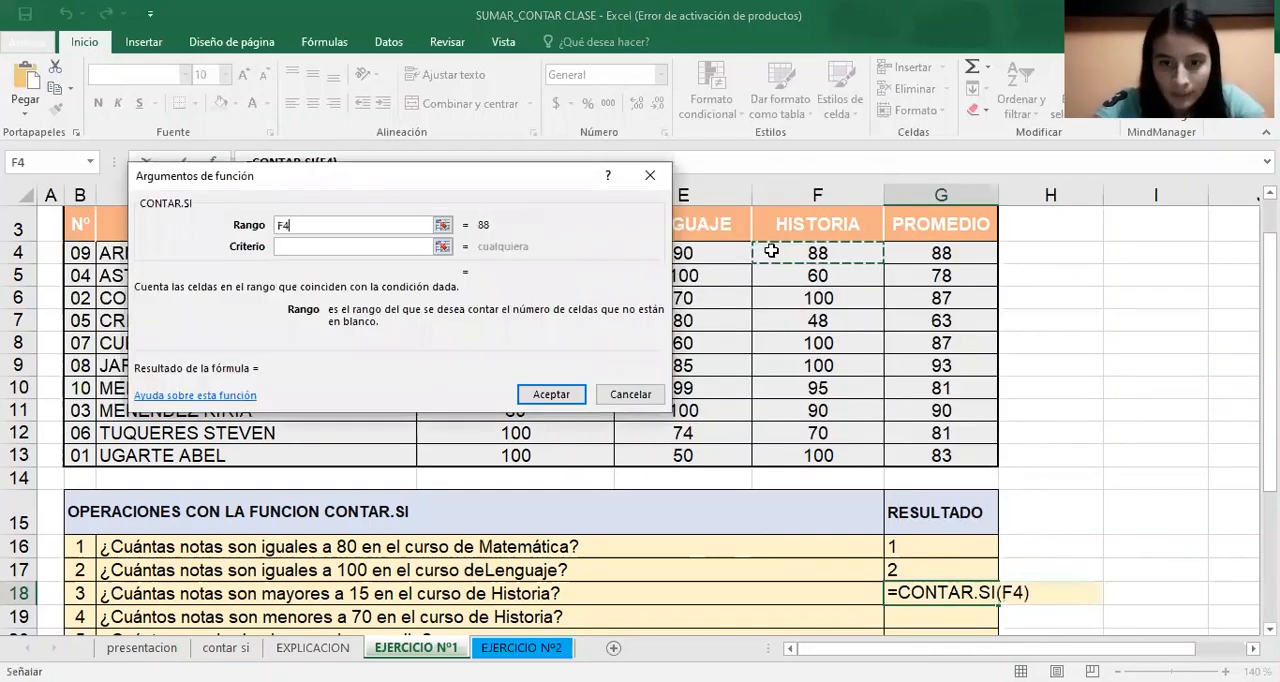
left_click_drag(771, 252, 771, 455)
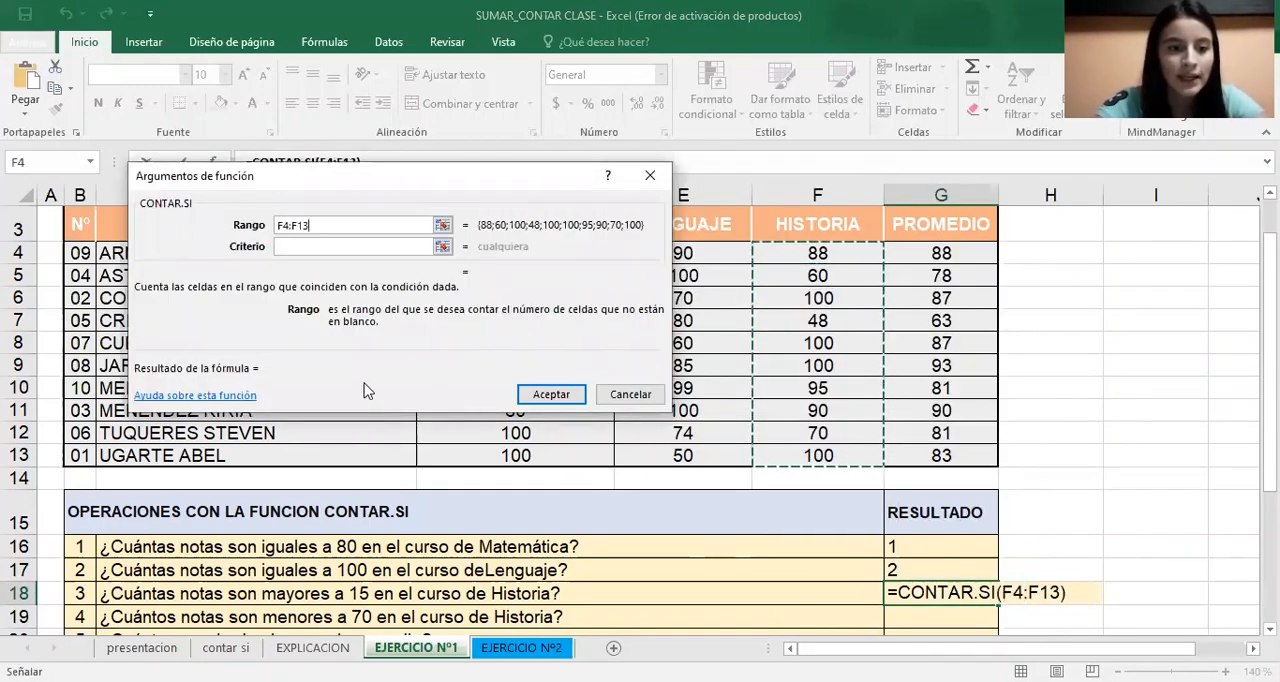
left_click(327, 249)
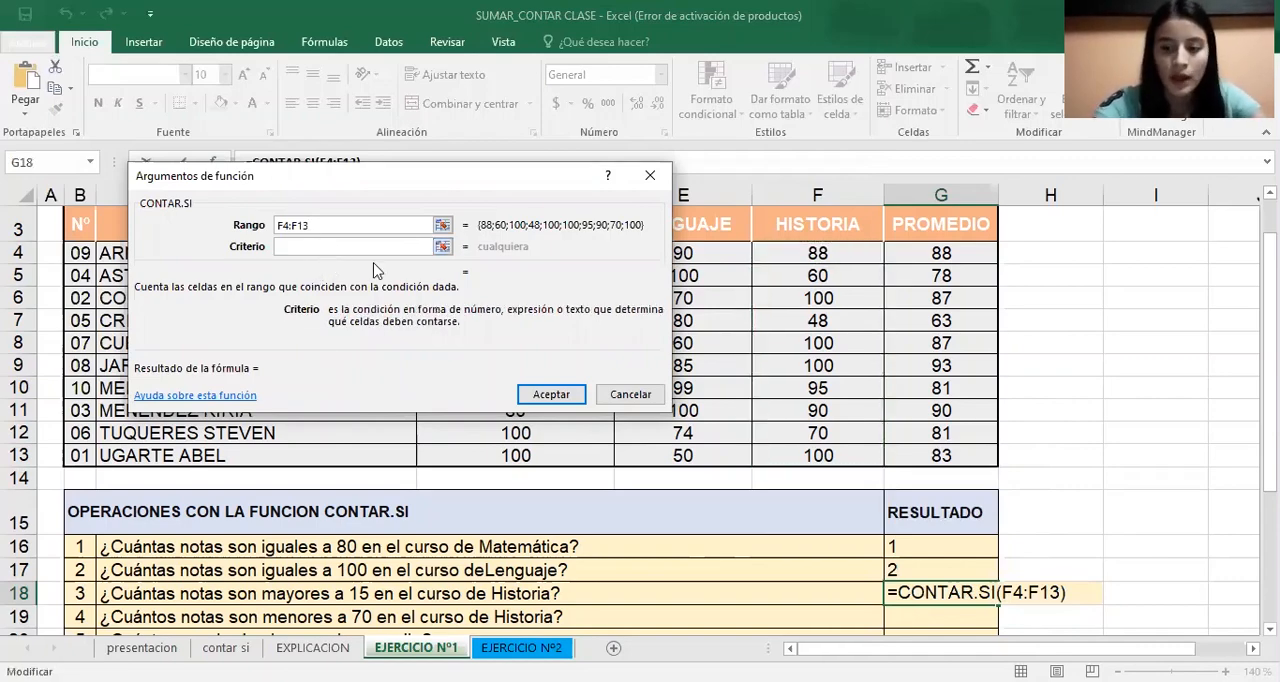
type(">15")
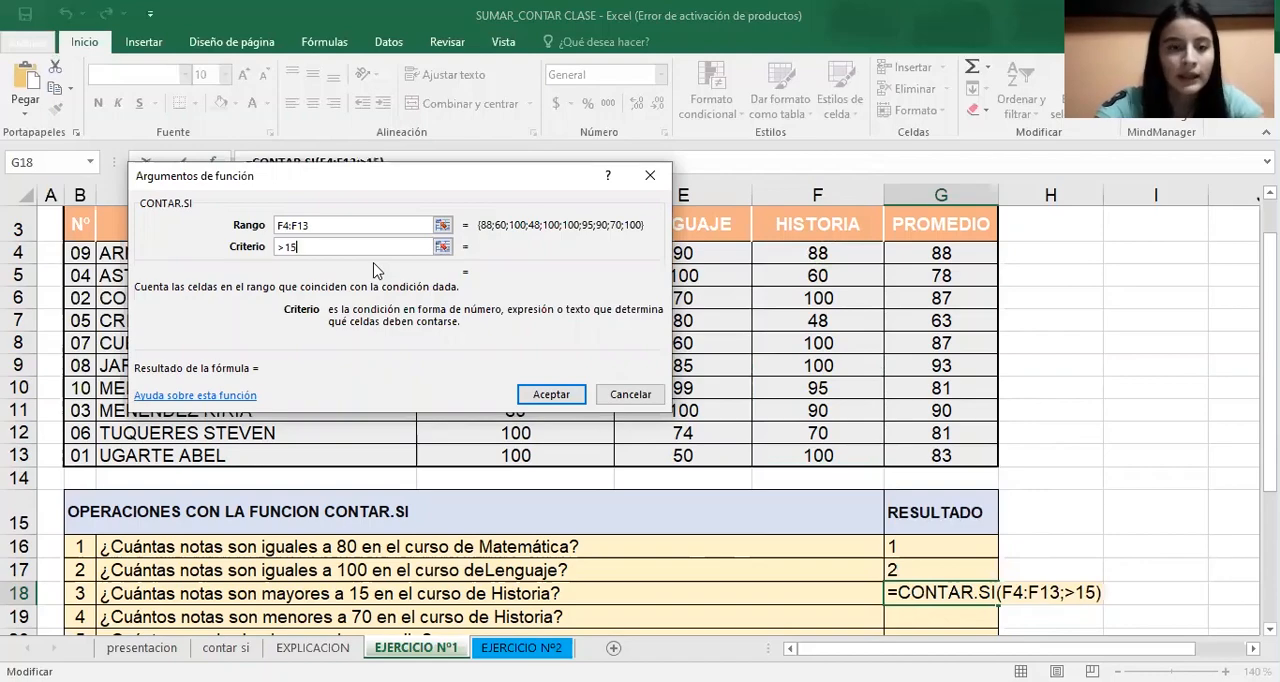
left_click(585, 393)
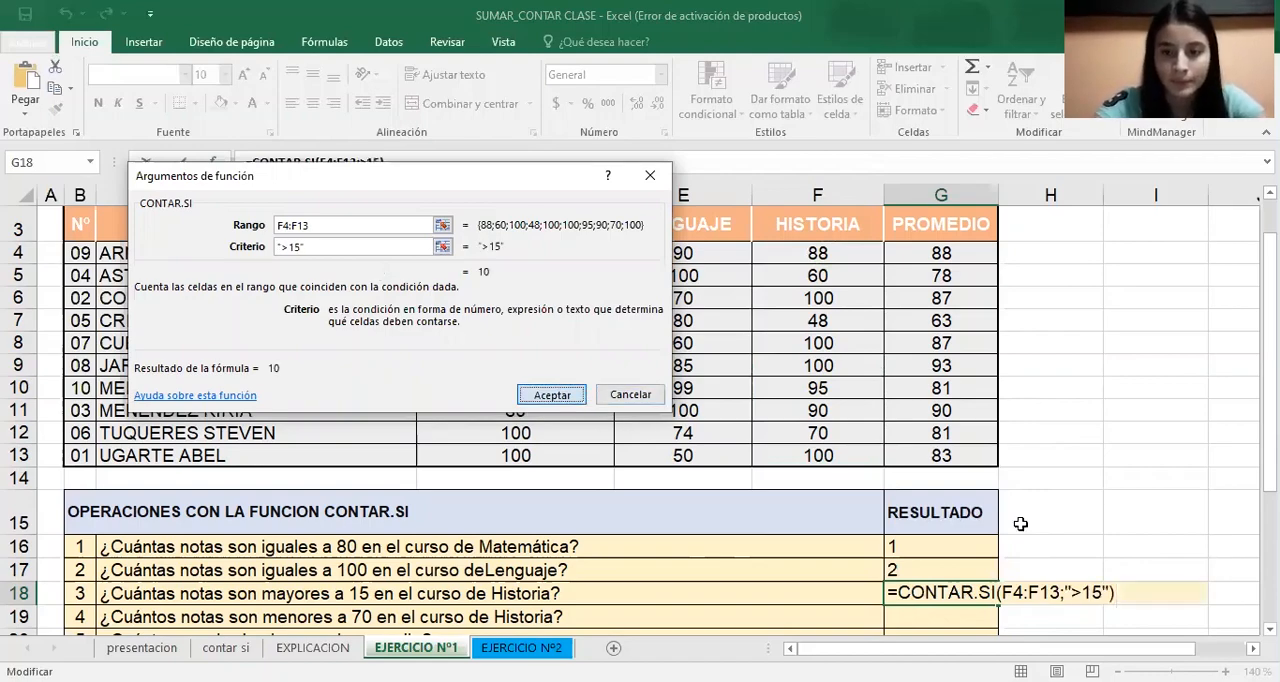
Start a CONTAR.SI formula in G19 for the Historia question on grades below 70, with F4:F13 as its range
left_click_drag(1270, 419, 1270, 454)
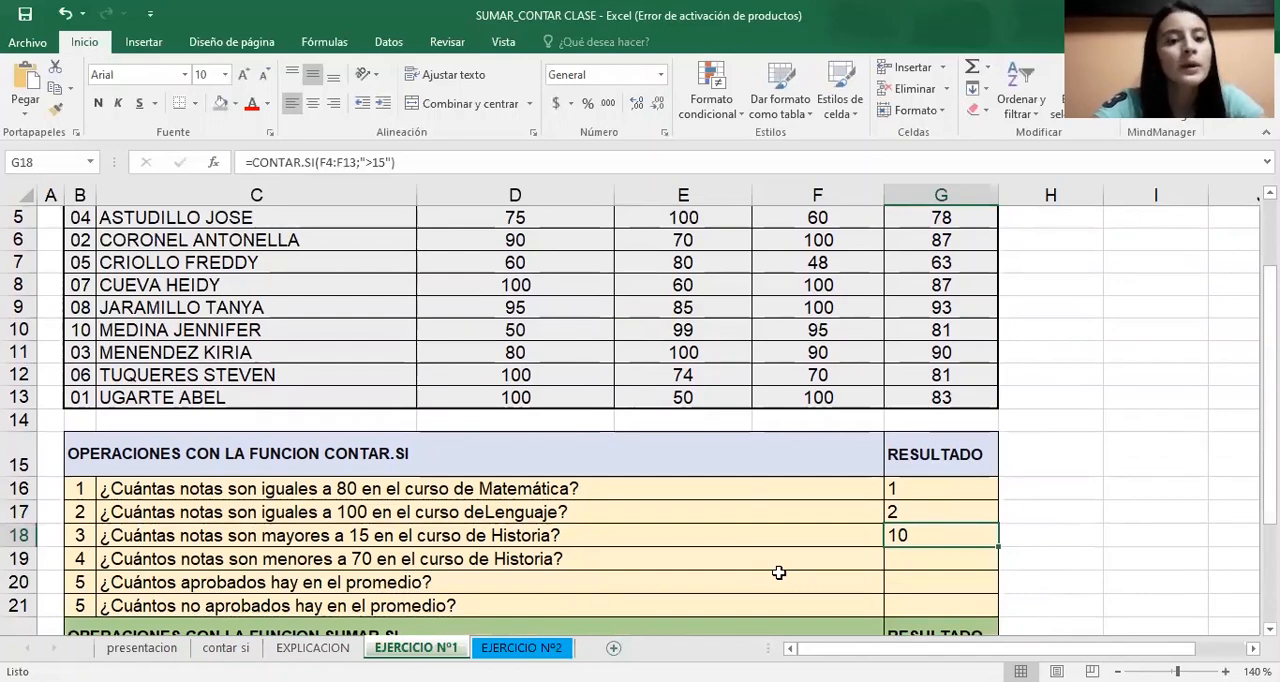
left_click(951, 565)
type("=")
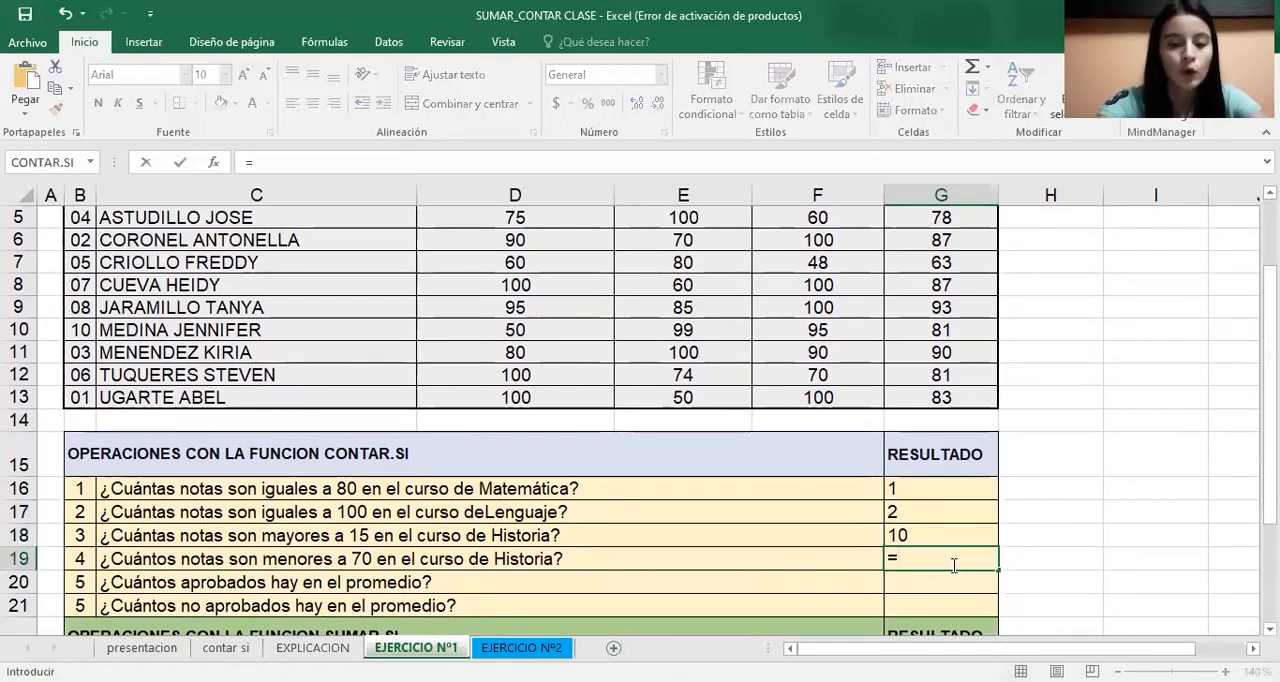
type("con")
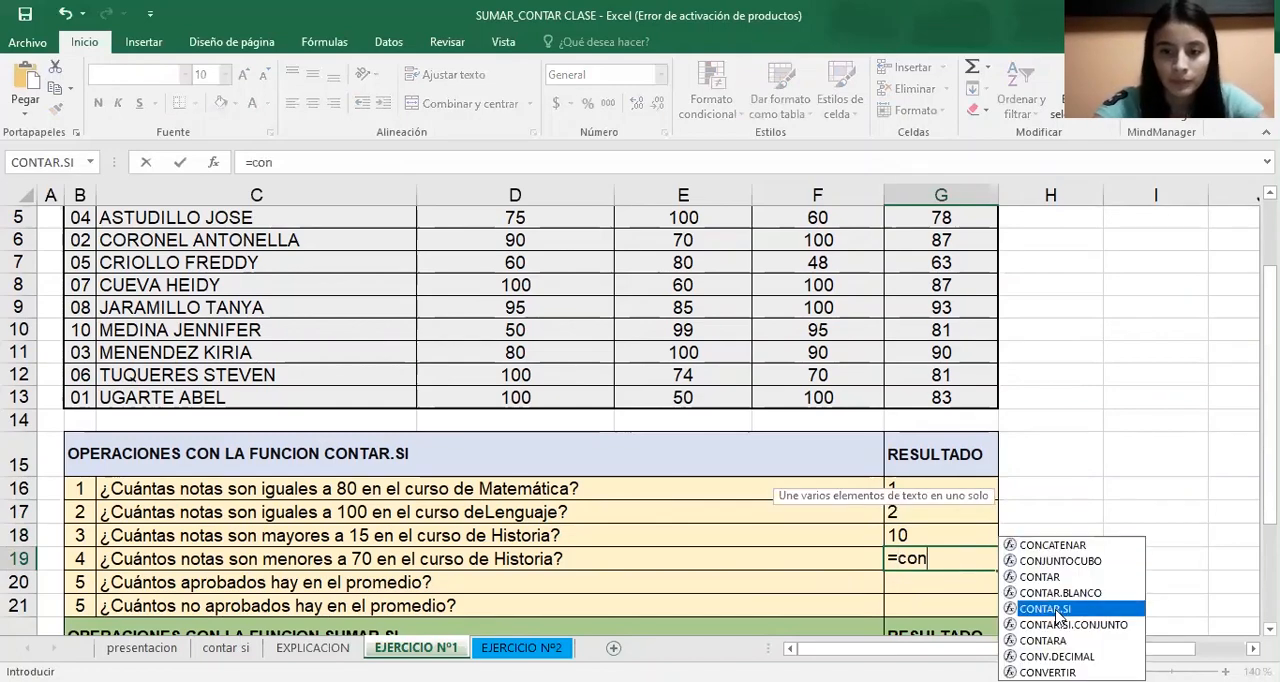
double_click(1045, 608)
left_click(213, 162)
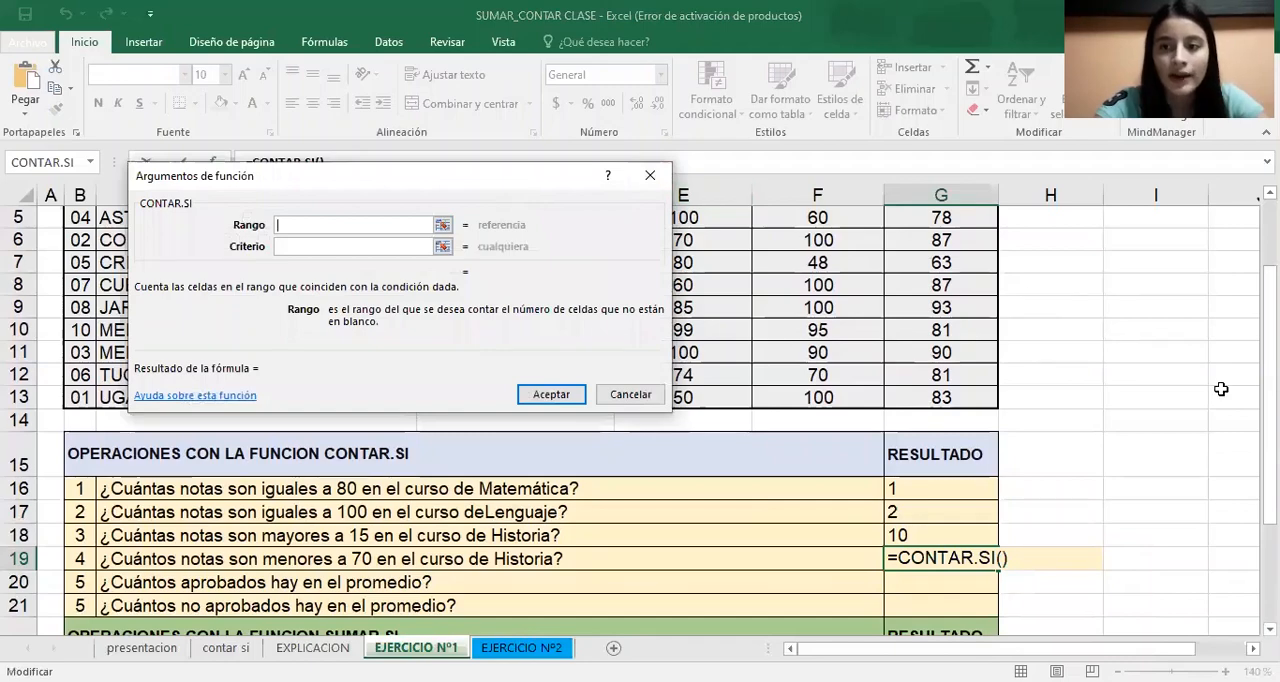
scroll(817, 280, "up", 1)
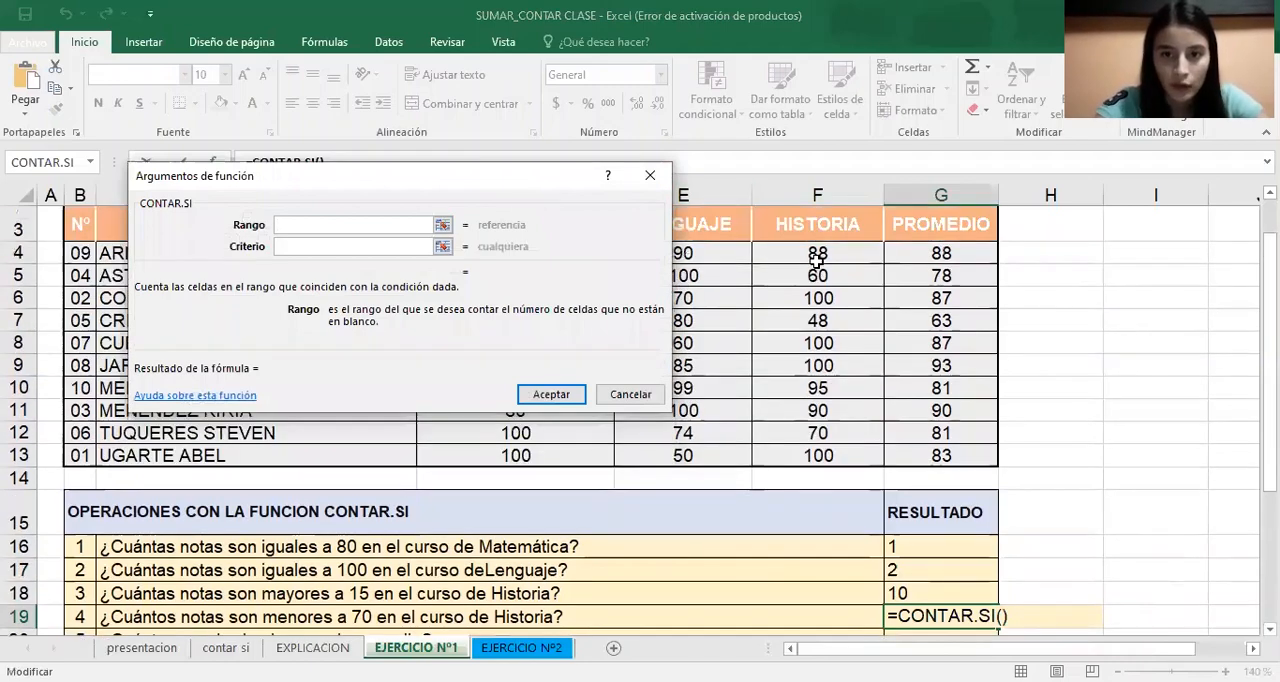
left_click(818, 254)
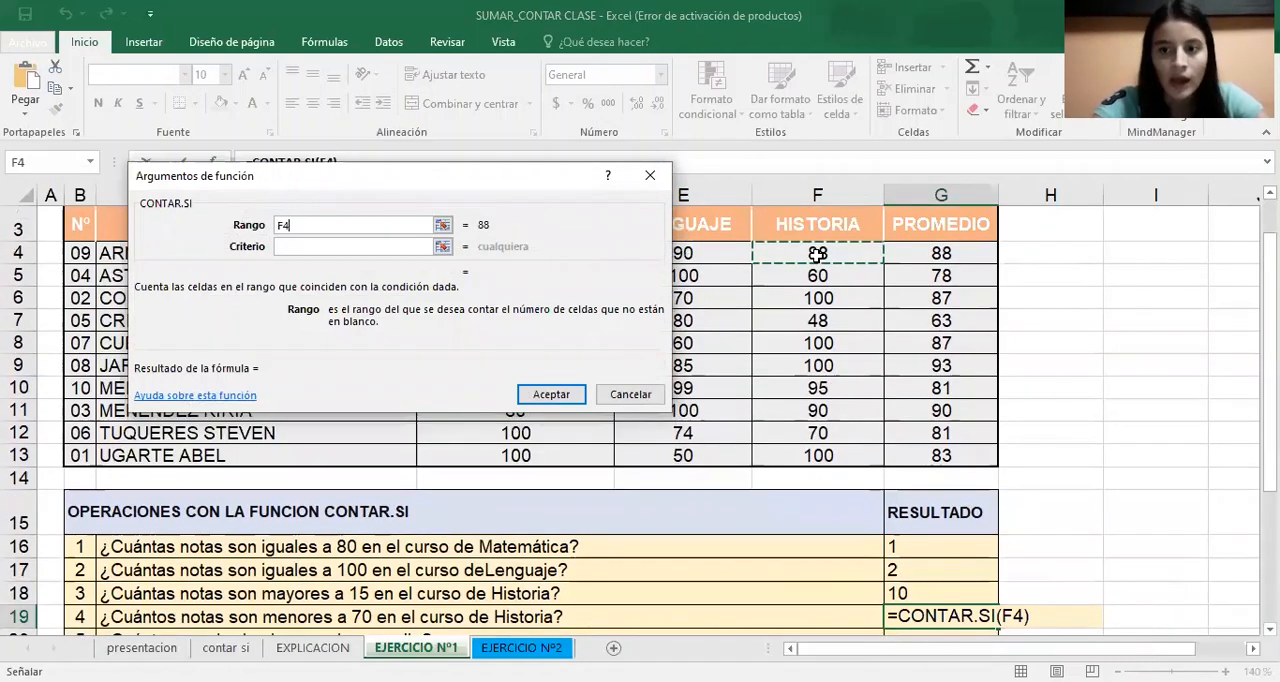
left_click_drag(818, 254, 818, 375)
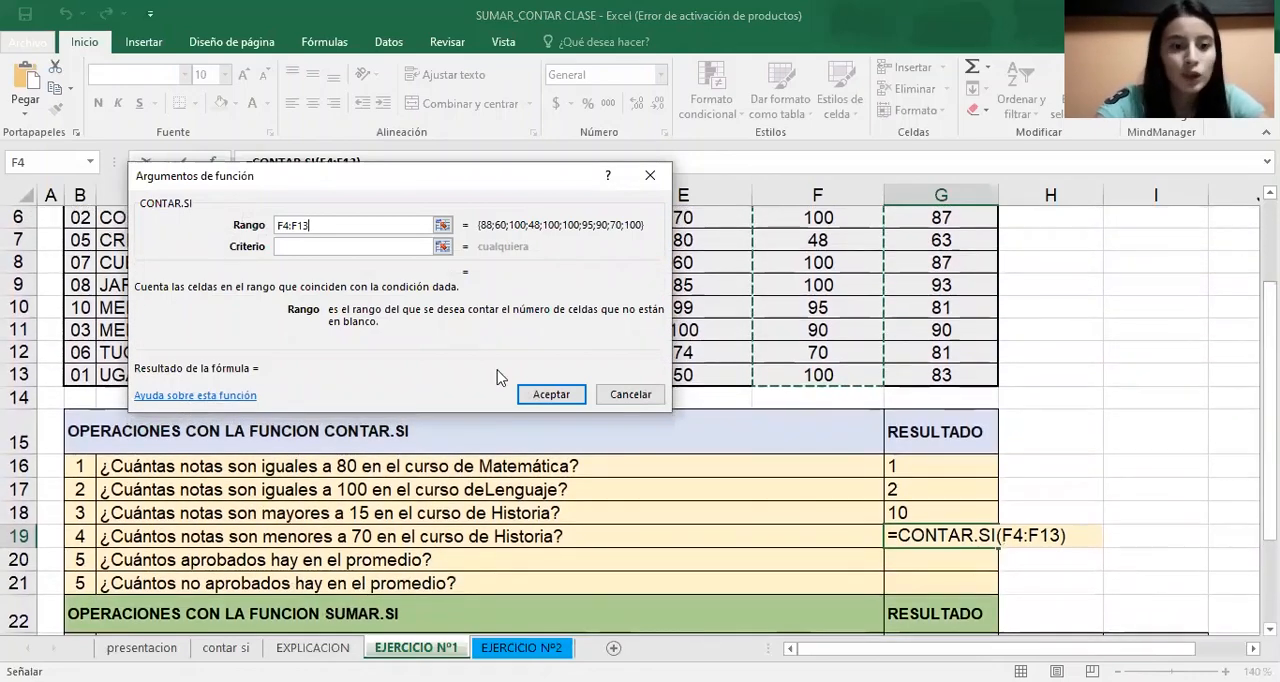
Complete the G19 formula through its function arguments with the criterion <70
left_click(369, 246)
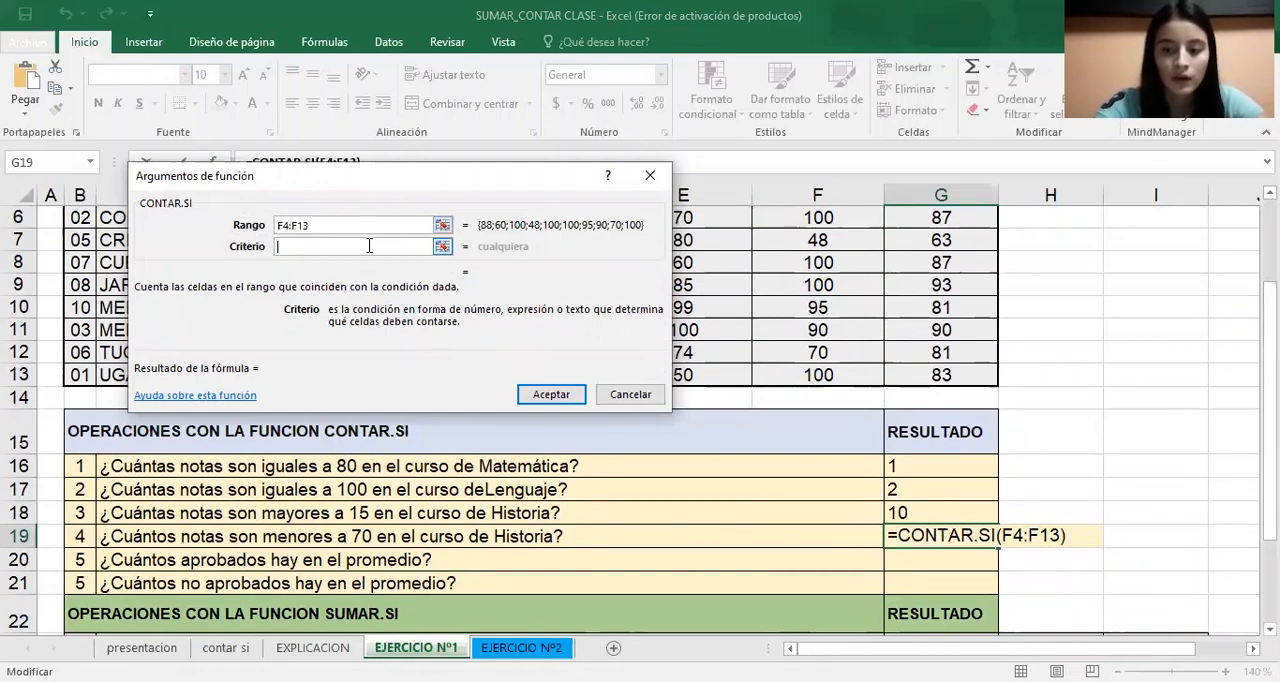
type("0")
key("BackSpace")
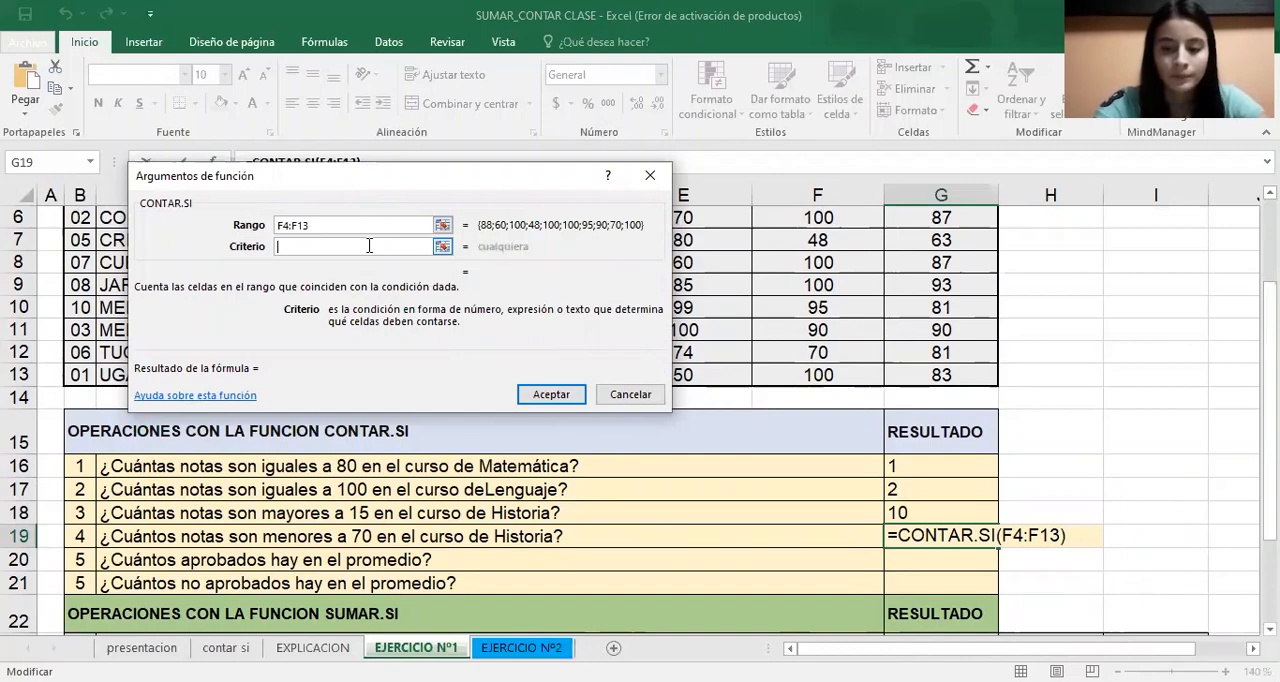
type("0")
key("BackSpace")
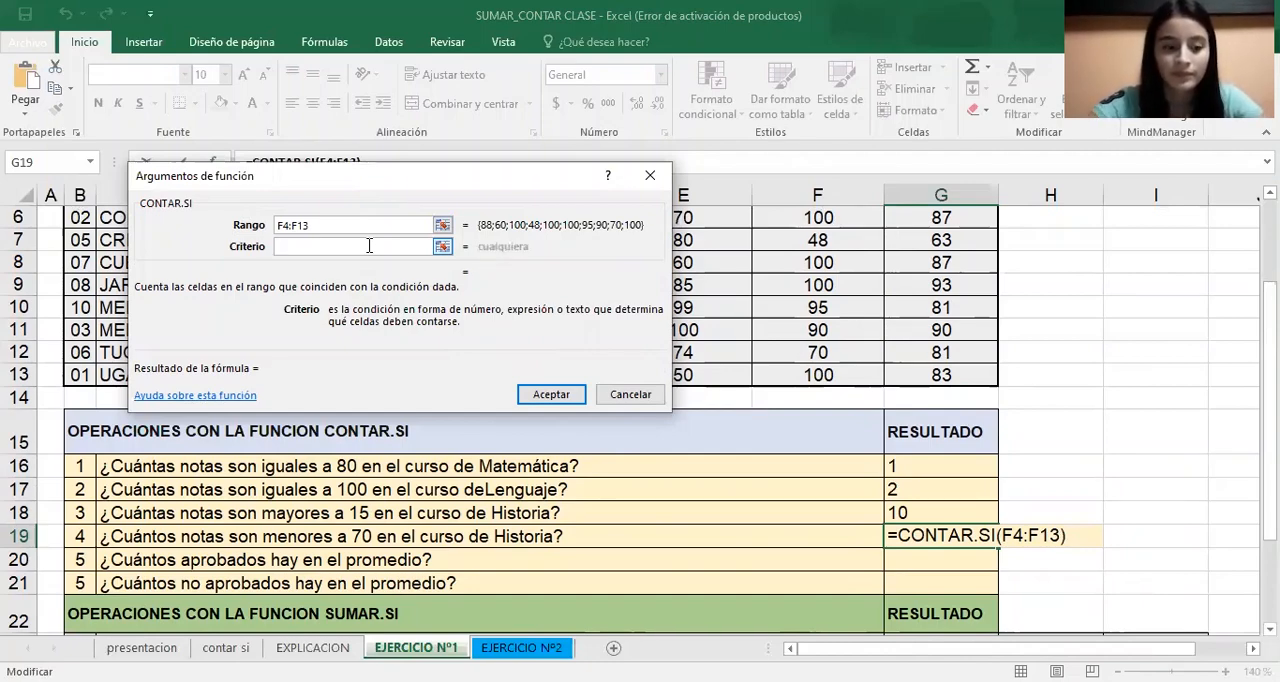
type("<")
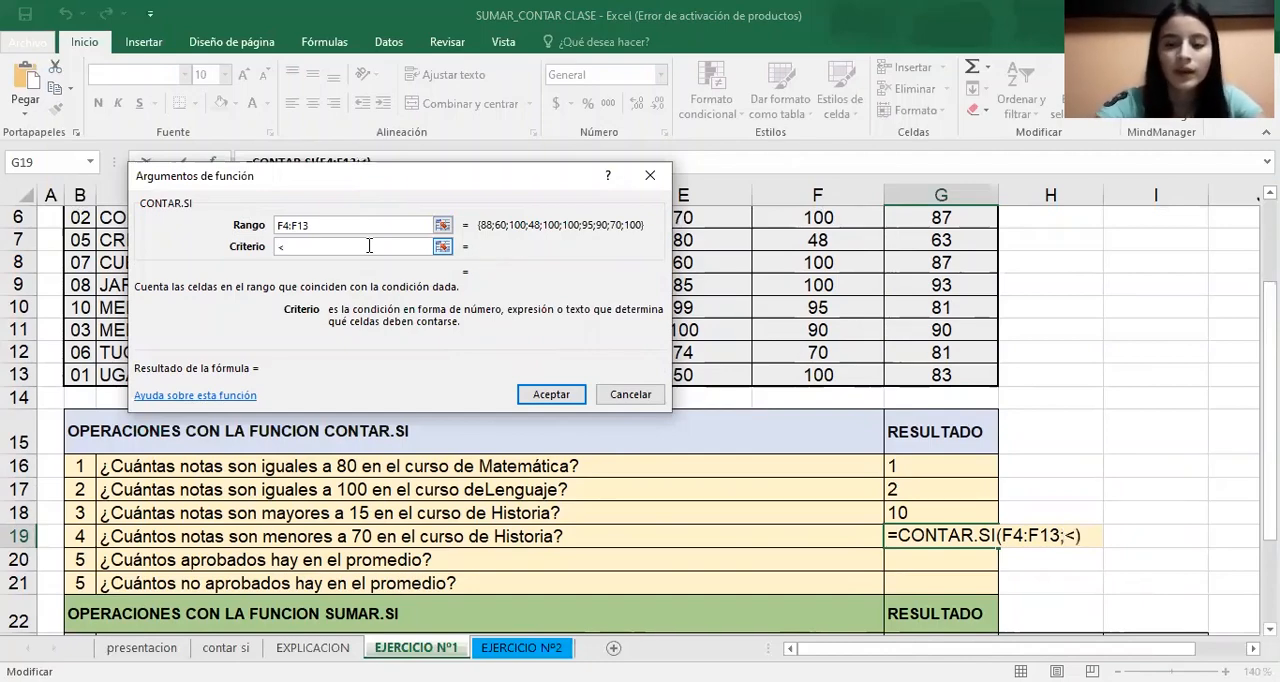
type("70")
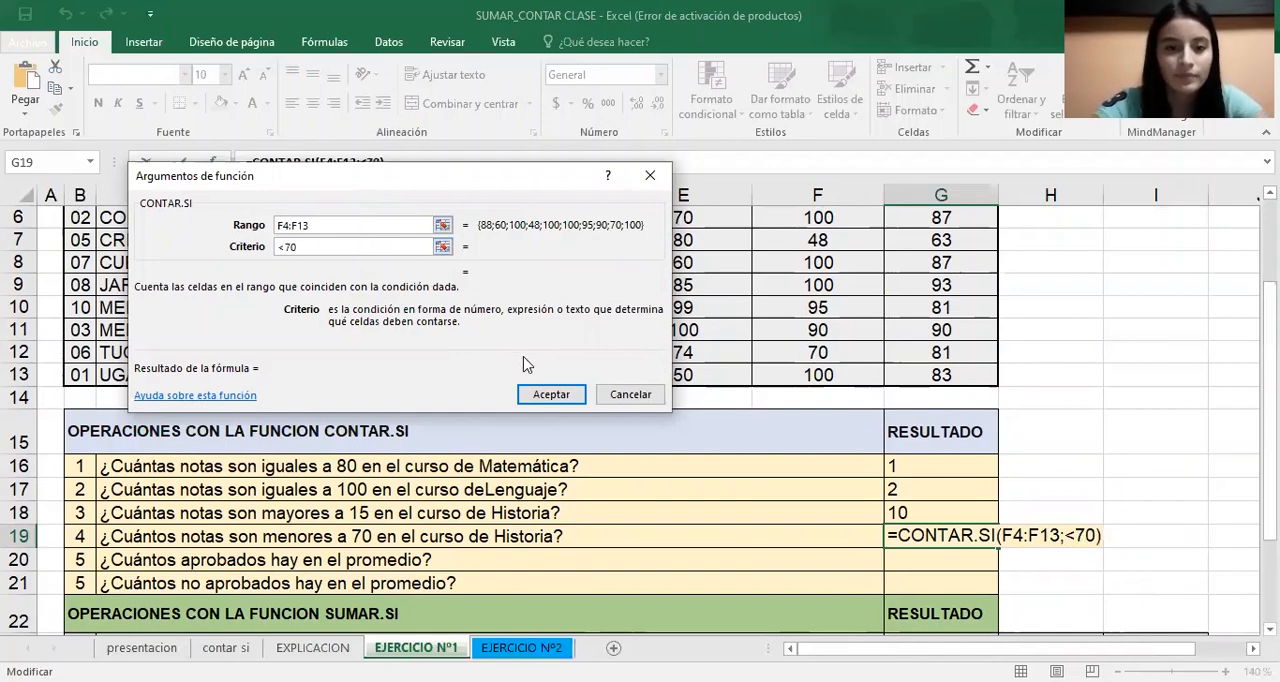
left_click(551, 396)
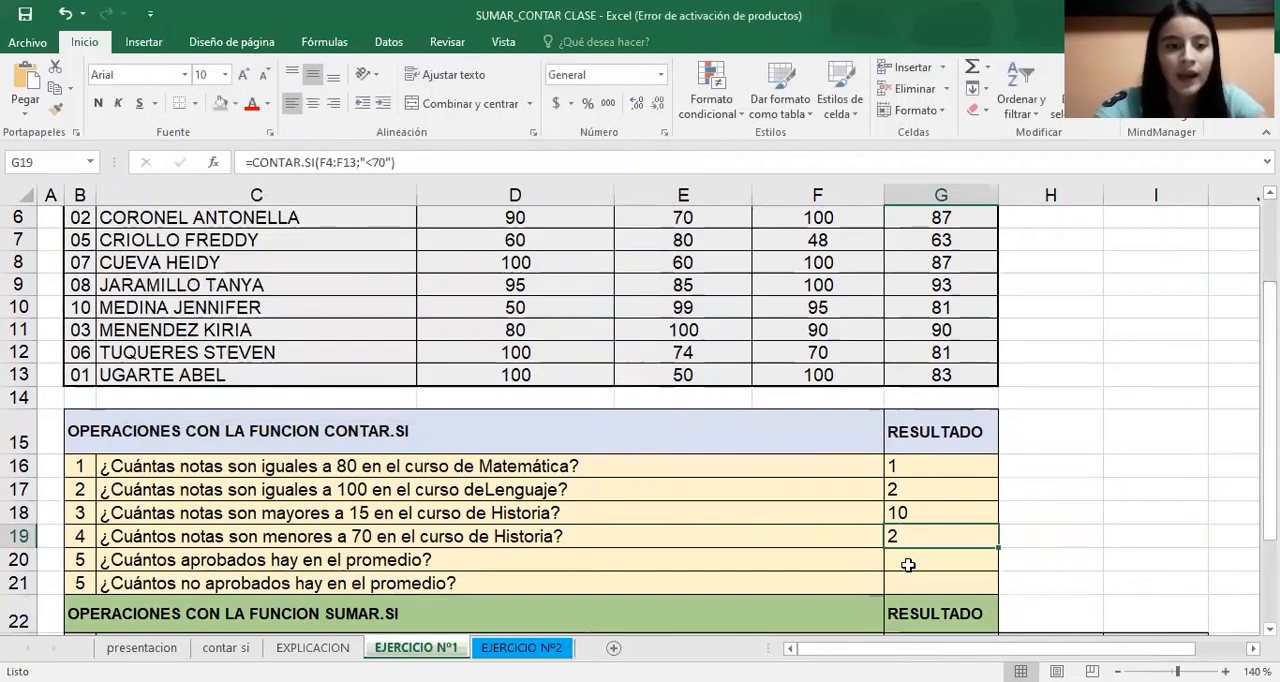
Start a CONTAR.SI formula in G20 for the passing averages, with the Promedio values G4:G13 as its range
left_click(906, 565)
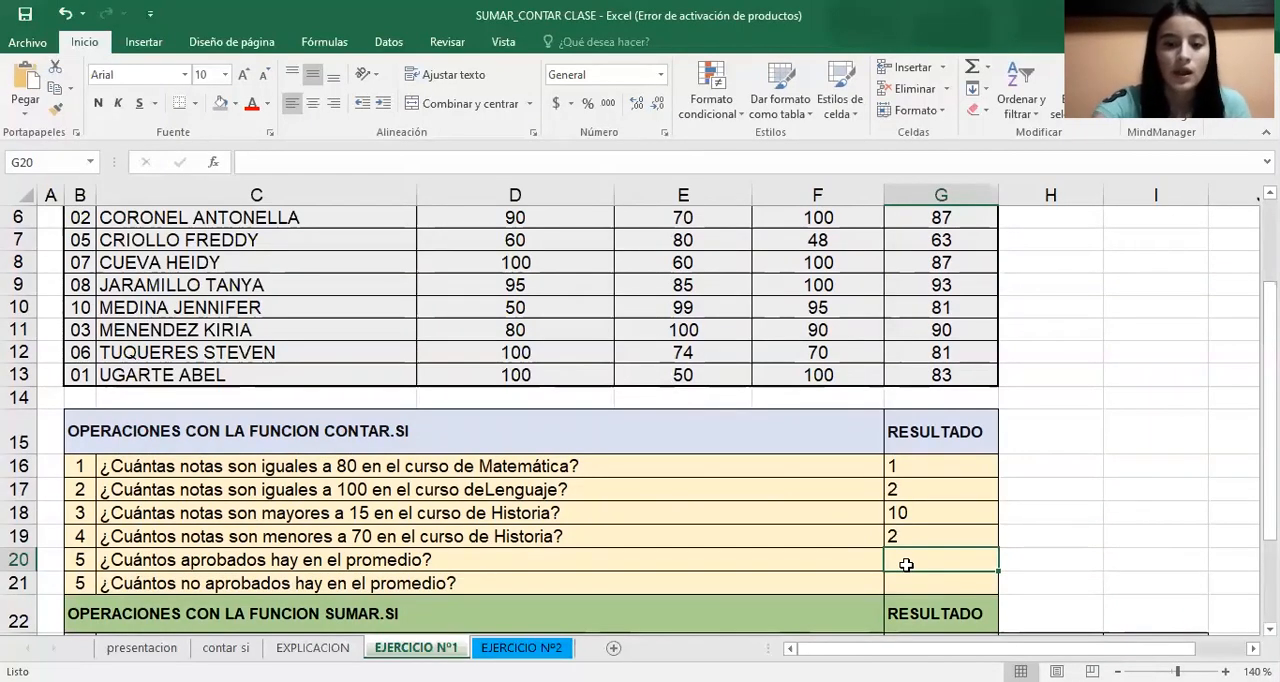
type("=")
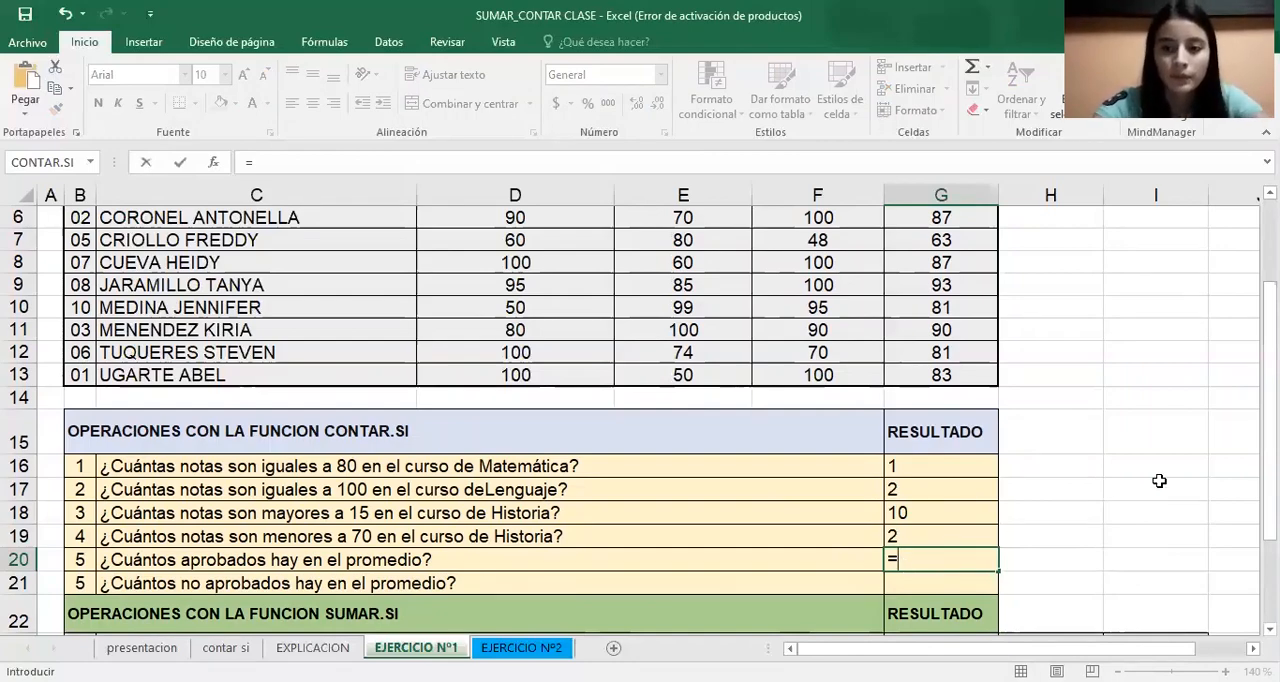
type("con")
key("Down")
key("Down")
key("Down")
key("Down")
key("Tab")
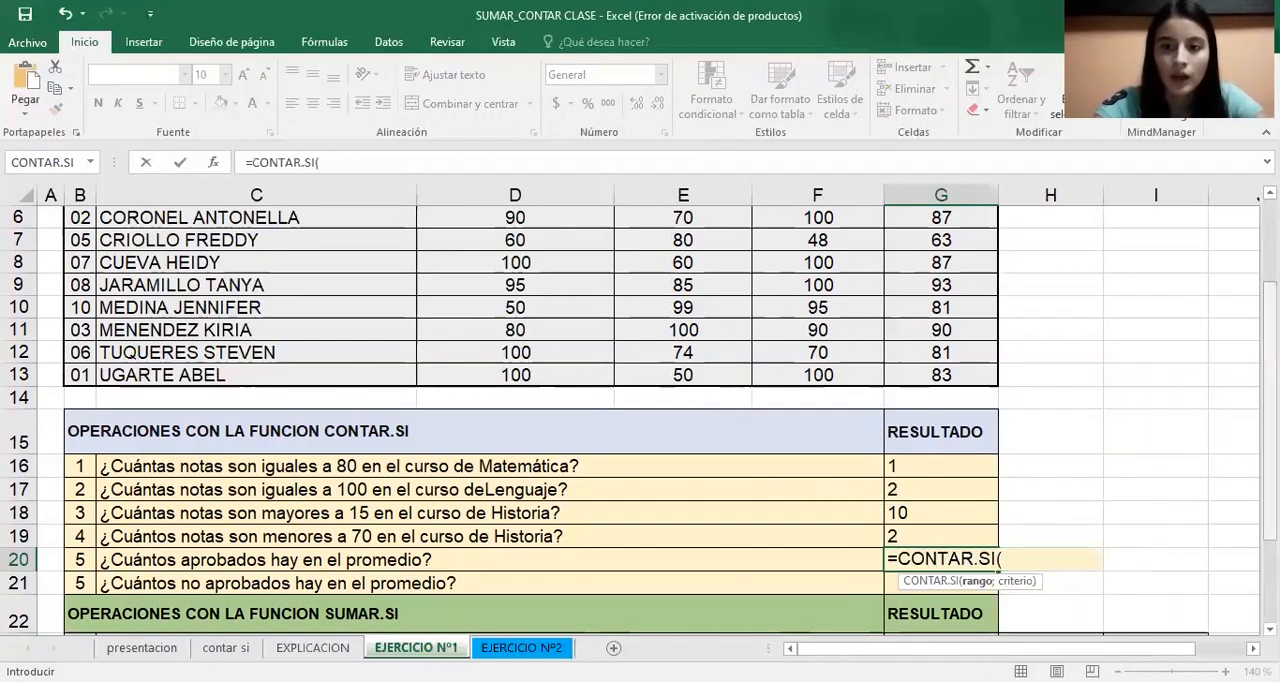
scroll(973, 254, "up", 1)
left_click(973, 254)
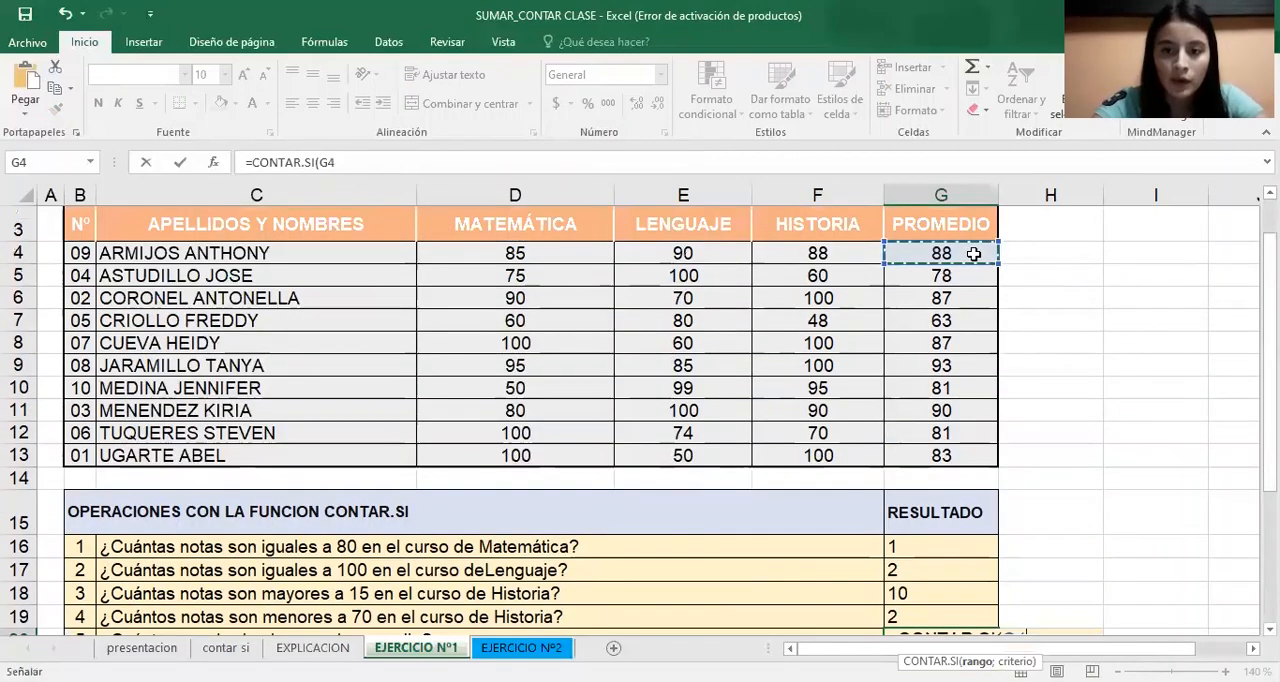
left_click_drag(973, 254, 973, 455)
left_click_drag(1269, 280, 1269, 323)
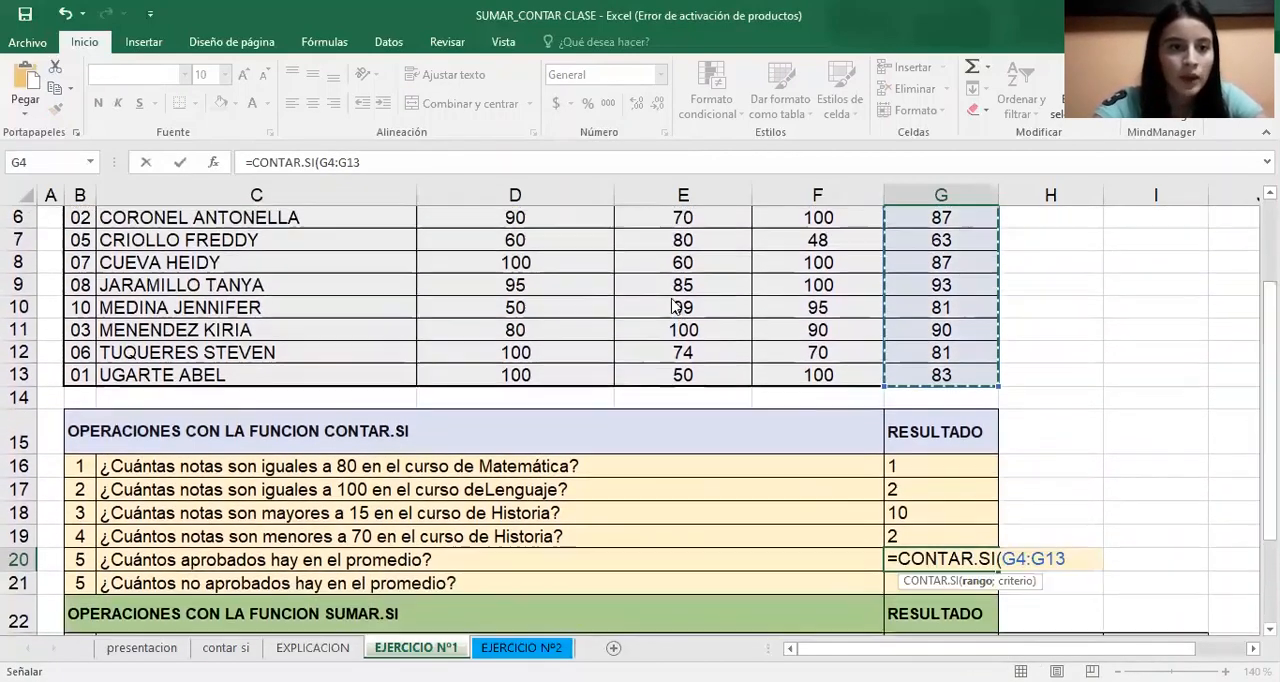
Complete the G20 formula through its function arguments with the criterion >=70
left_click(213, 161)
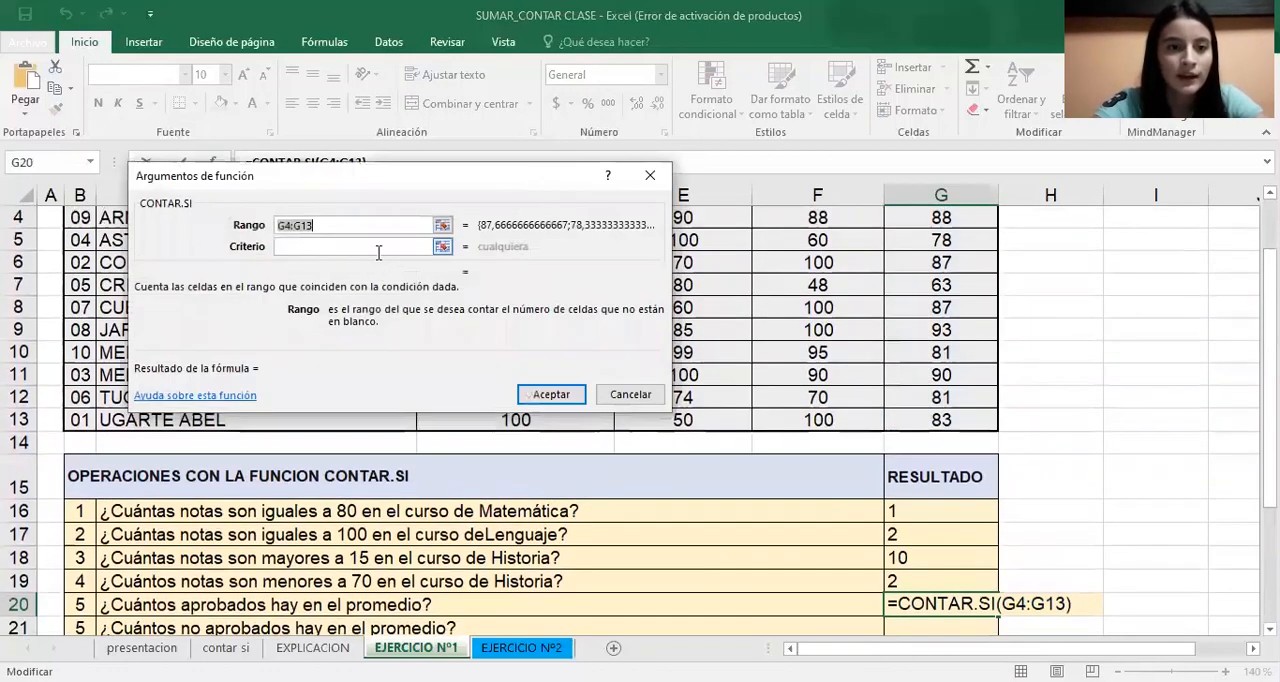
left_click(380, 248)
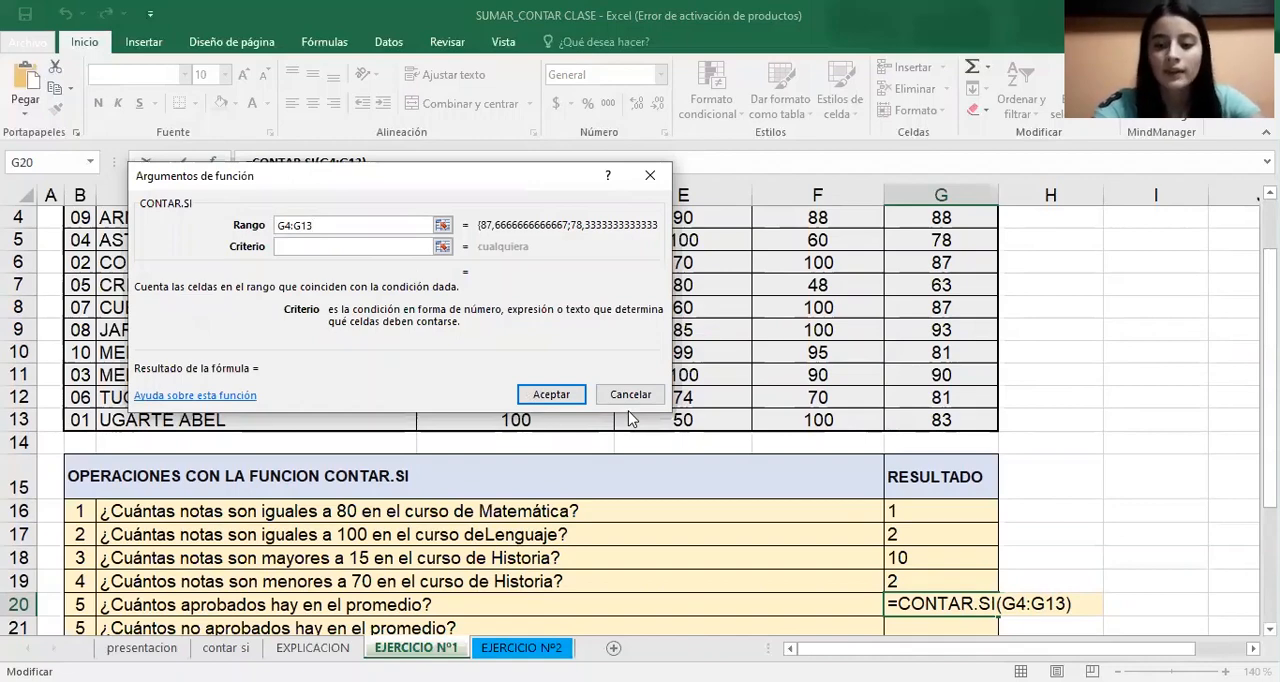
type("1")
key("BackSpace")
type(">70")
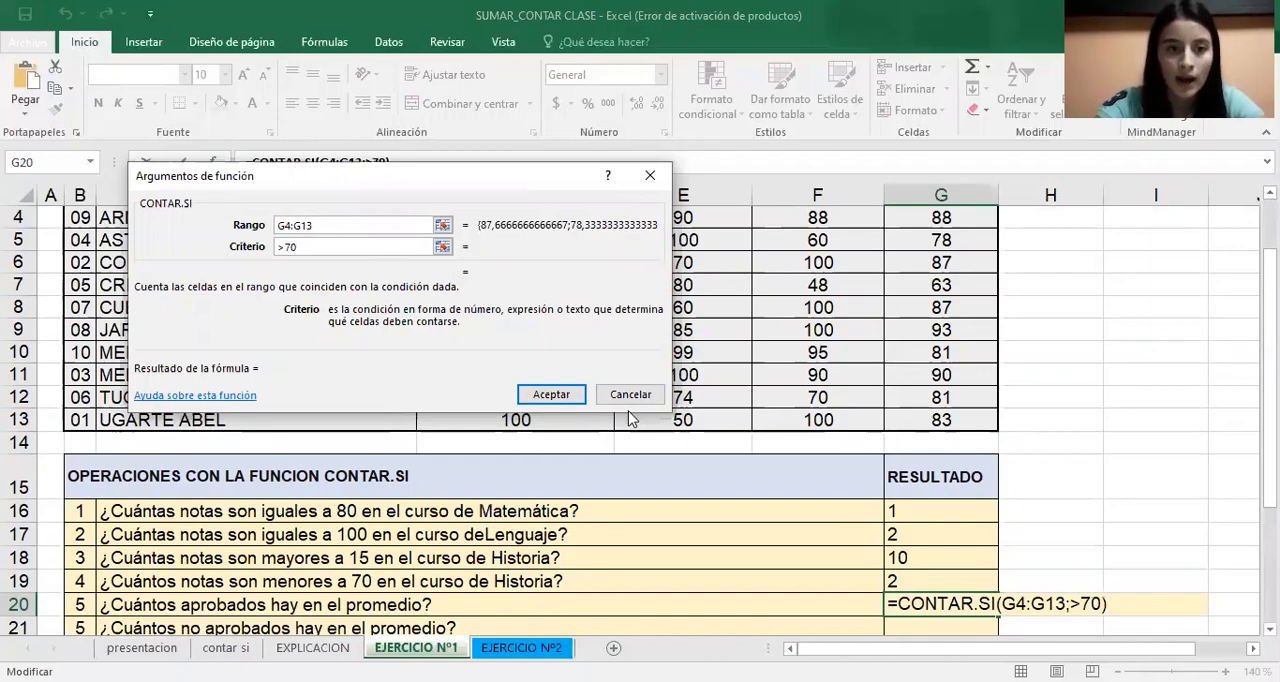
key("Left")
key("Left")
type("=")
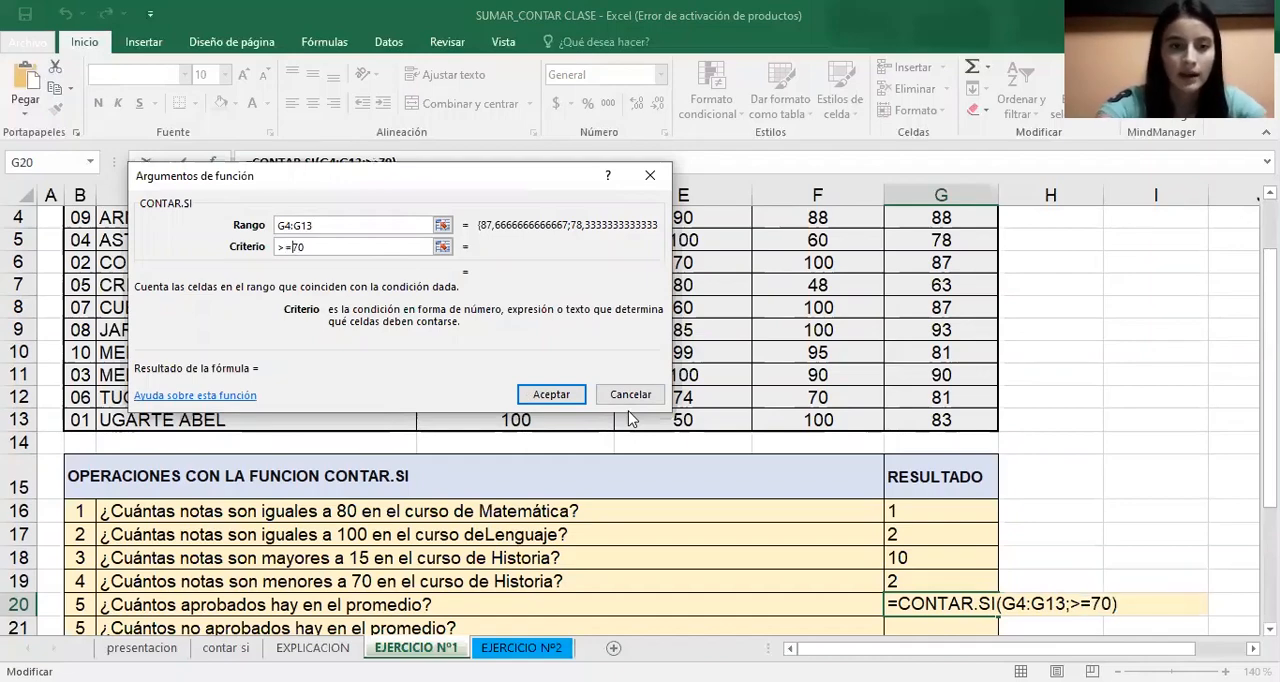
left_click(551, 394)
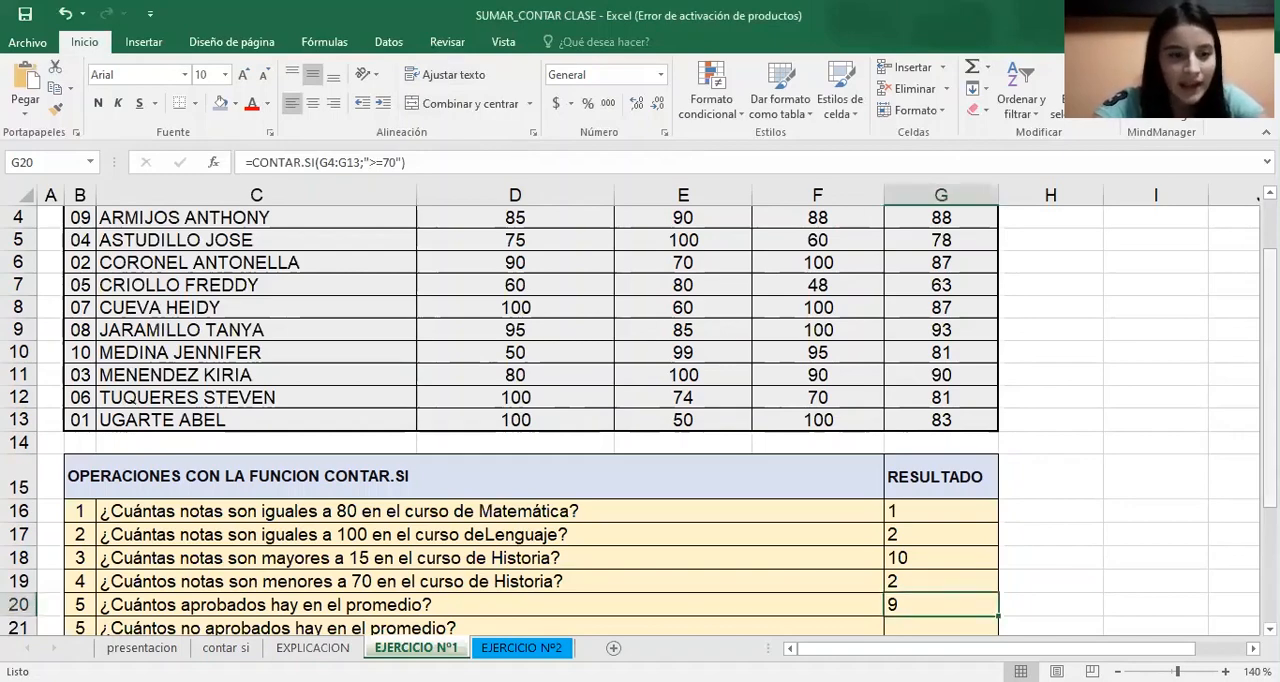
Start a CONTAR.SI formula in G21 for the failing averages, with the Promedio values G4:G13 as its range
scroll(982, 566, "down", 1)
left_click(982, 566)
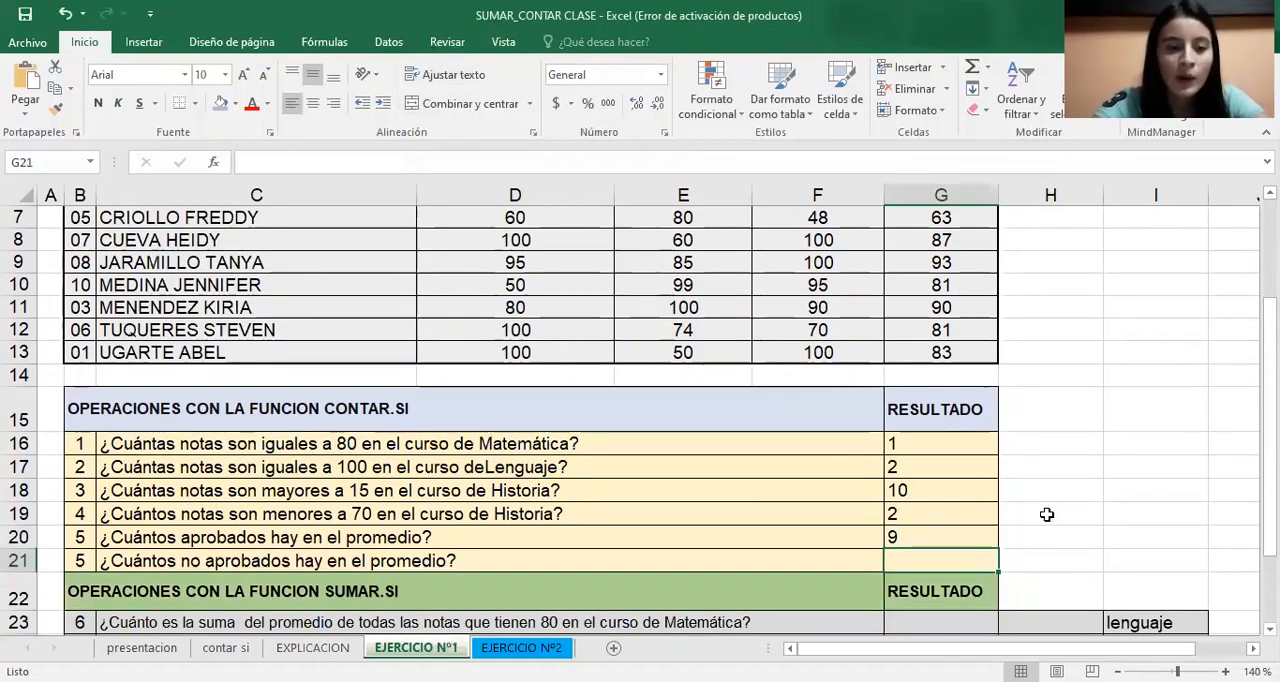
key("F2")
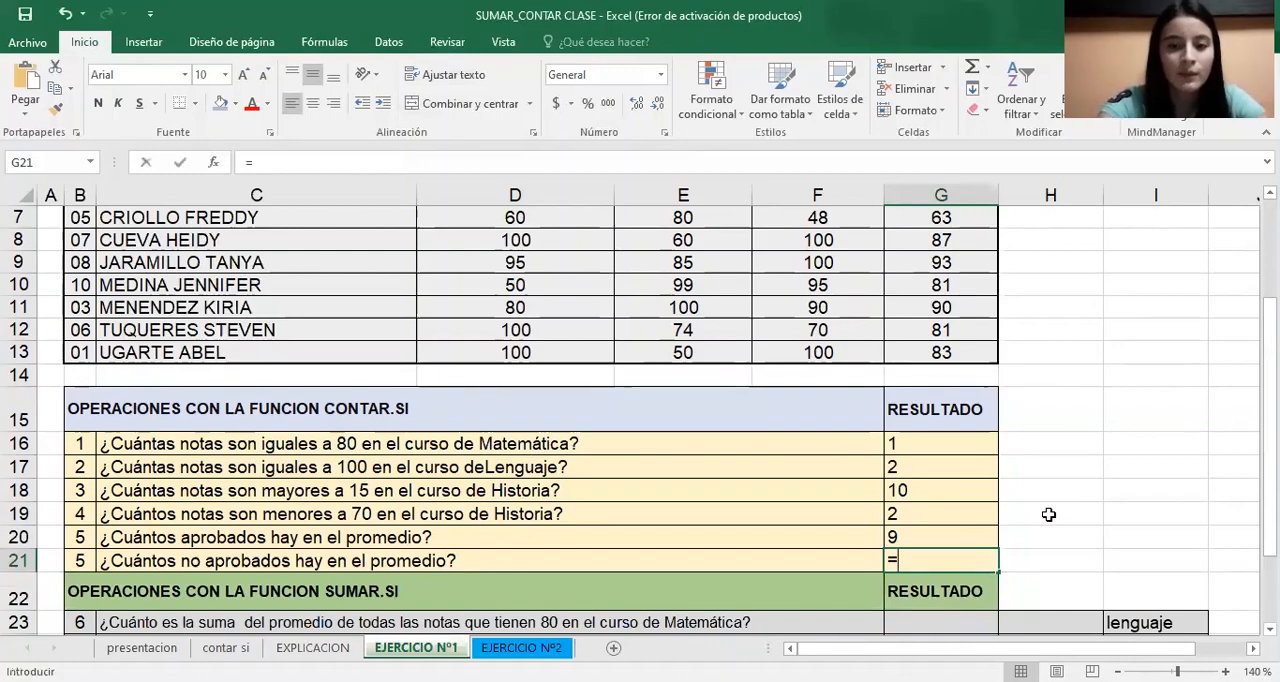
type("=")
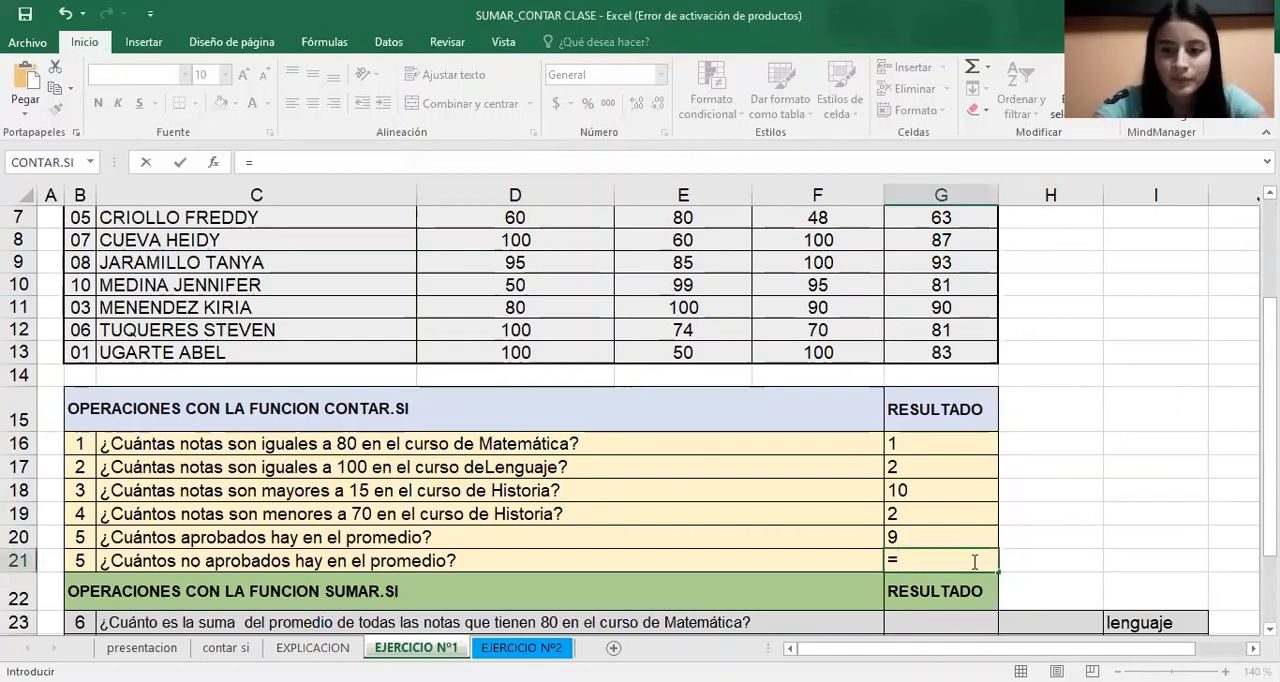
type("con")
left_click(1068, 608)
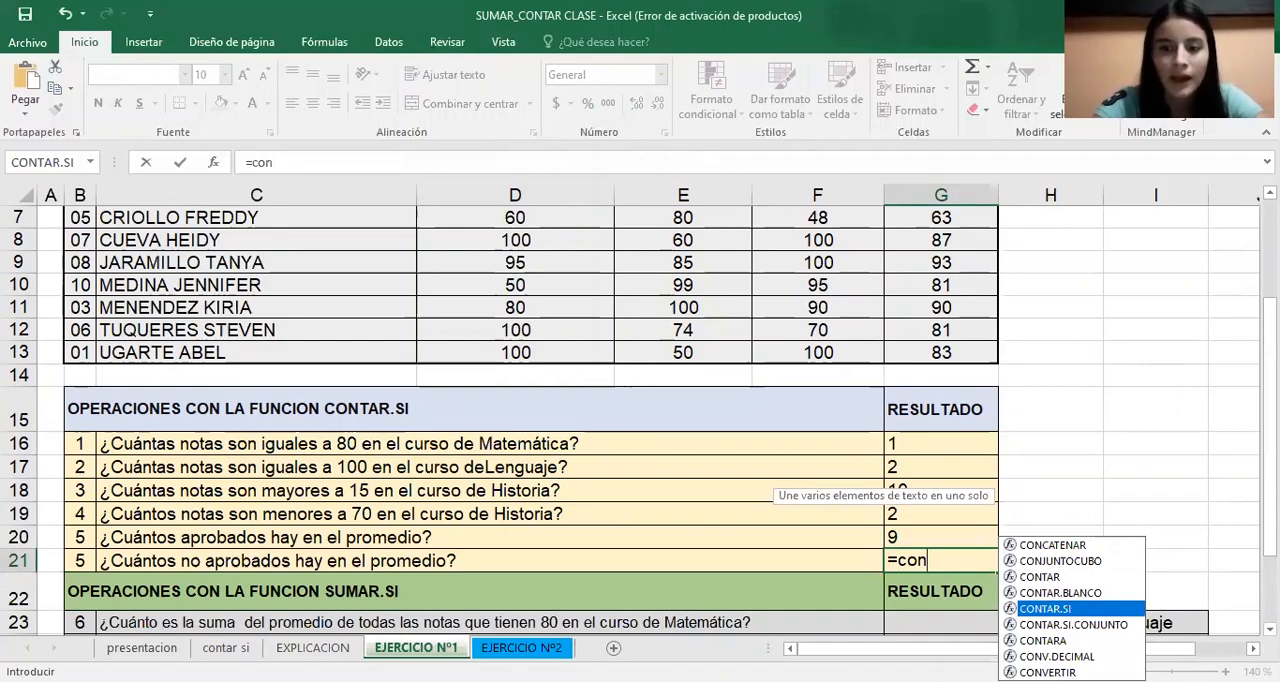
double_click(1069, 609)
left_click_drag(1270, 484, 1265, 400)
left_click(945, 255)
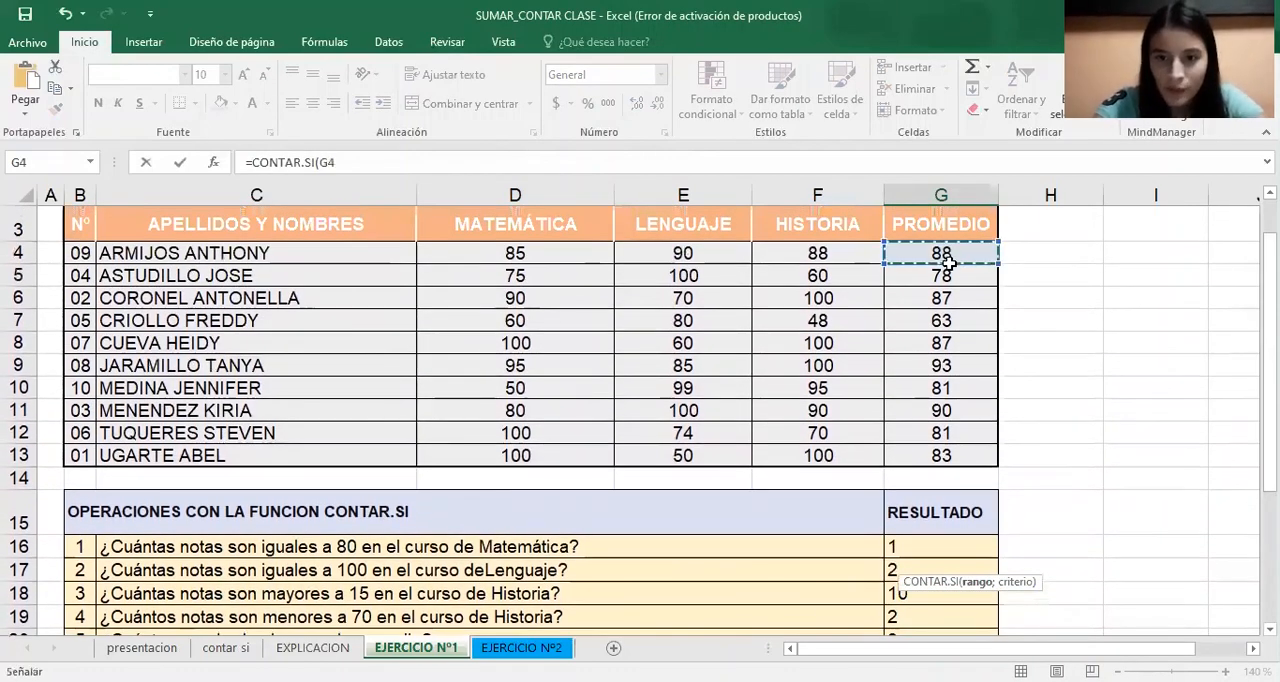
left_click_drag(948, 262, 941, 455)
left_click_drag(1270, 240, 1270, 340)
Complete the G21 formula through its function arguments with the criterion <70
left_click(213, 163)
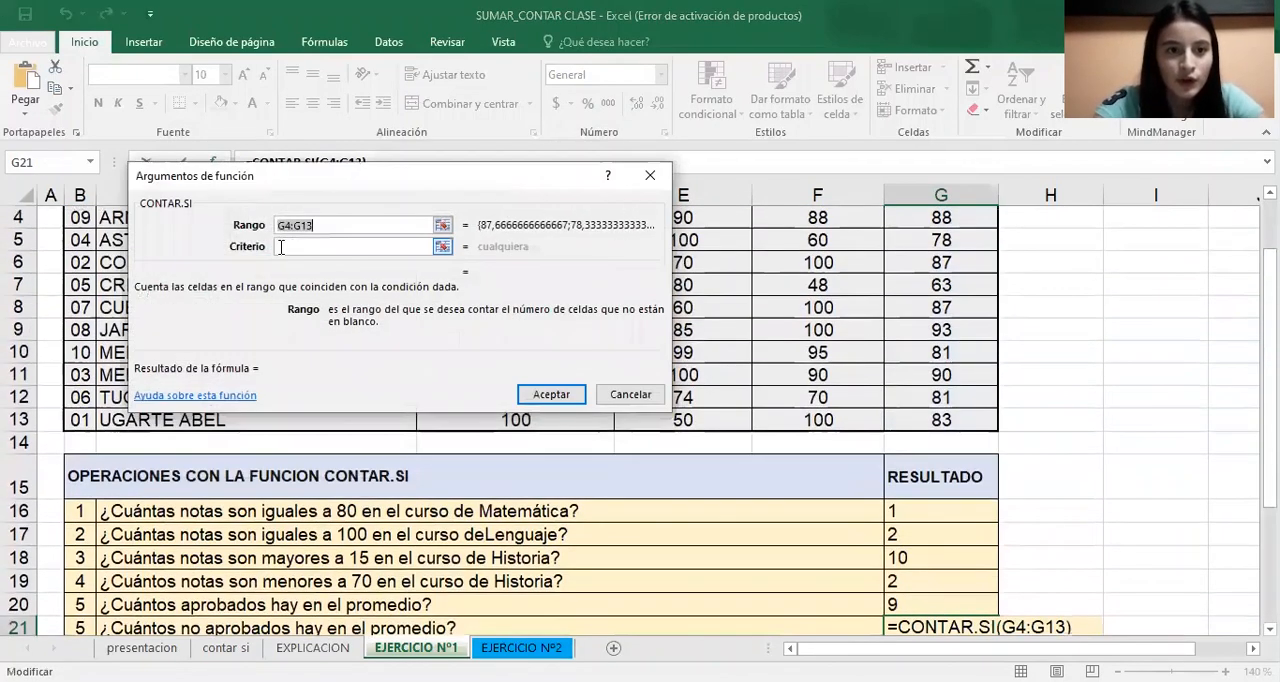
left_click(305, 248)
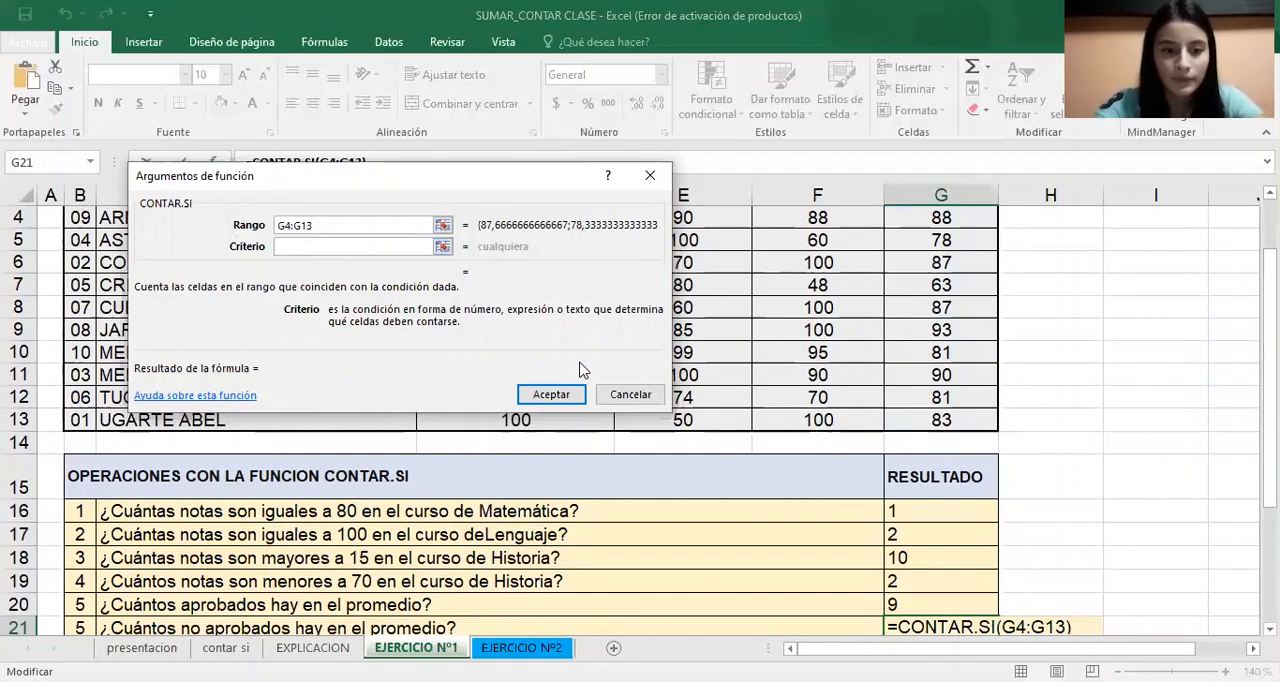
type("<70")
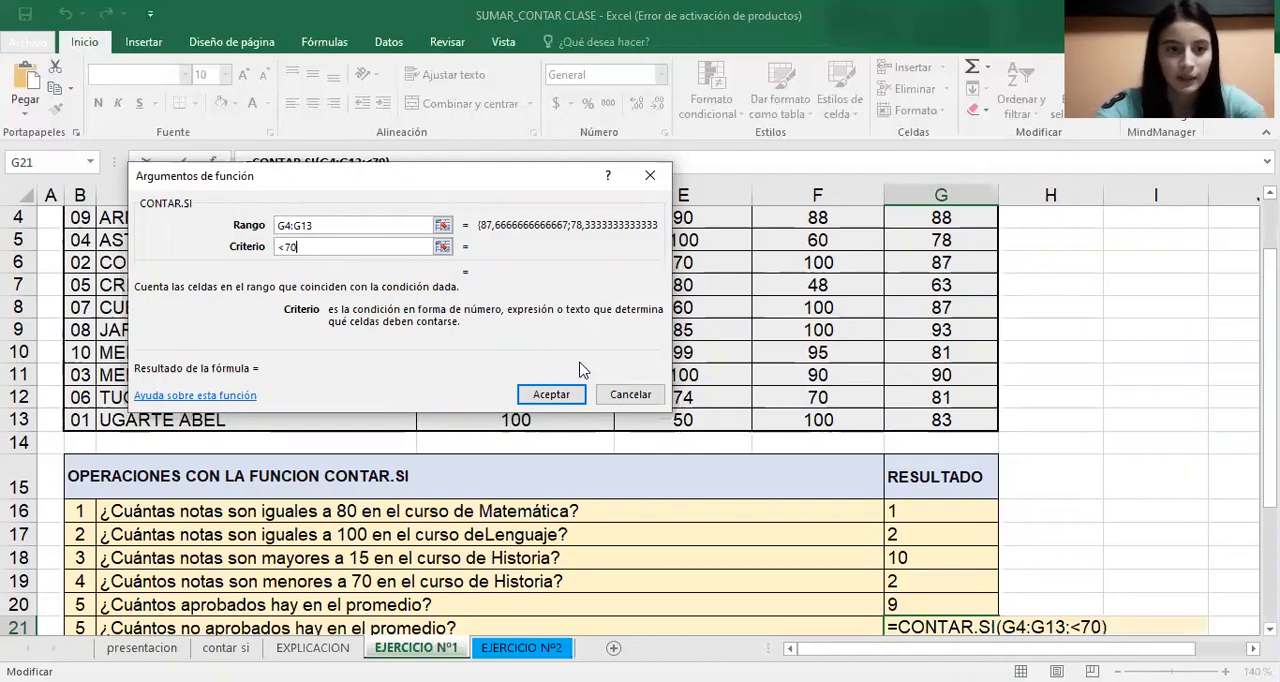
left_click(552, 394)
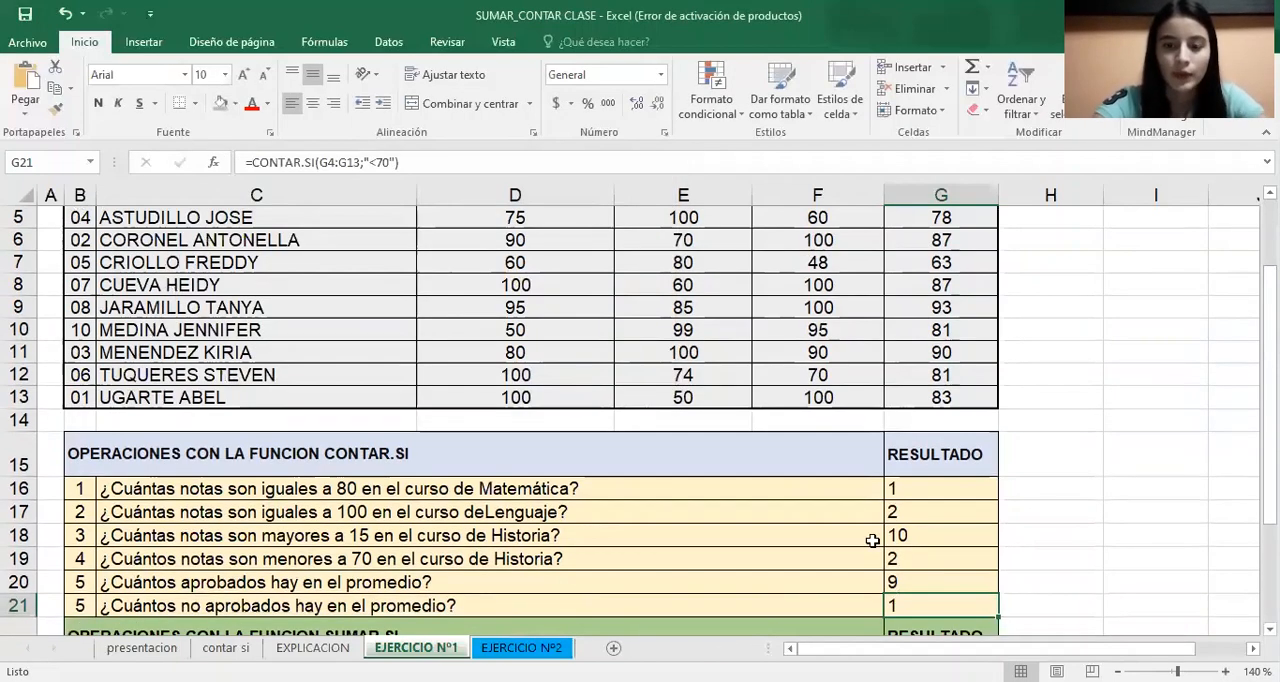
Start a SUMAR.SI formula in G23 for the averages of students with 80 in Matemática and open its function arguments
scroll(966, 294, "up", 1)
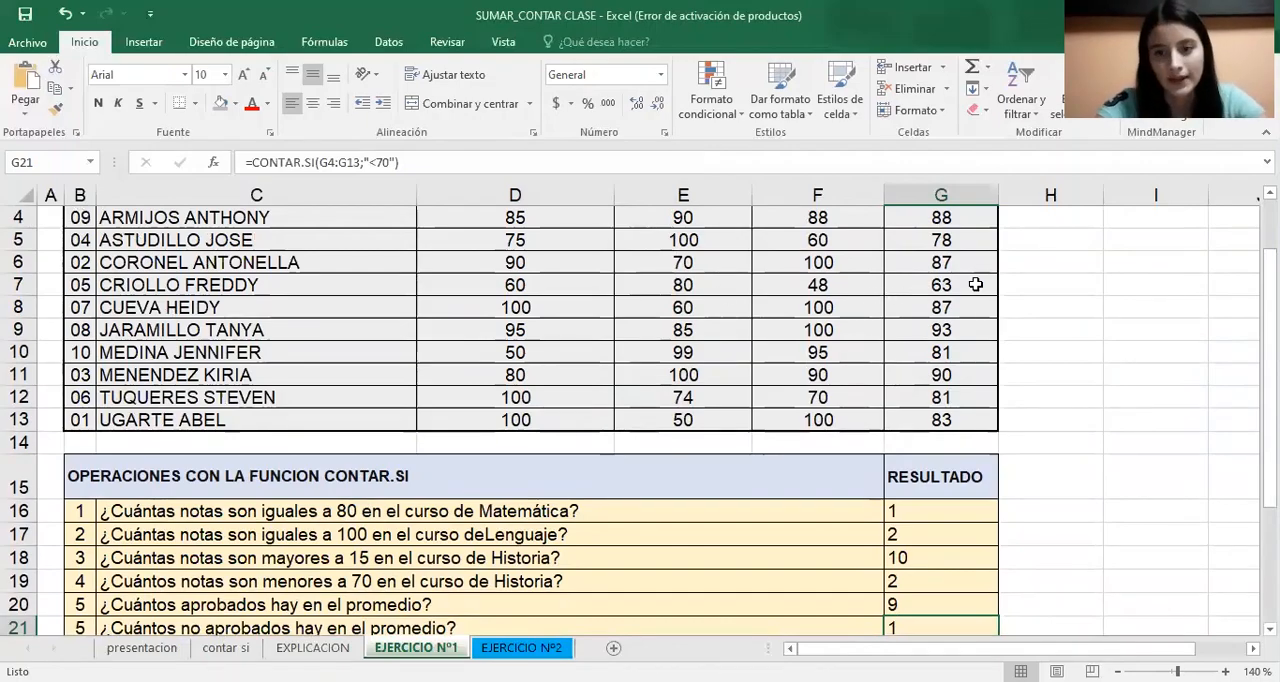
left_click_drag(1268, 276, 1268, 298)
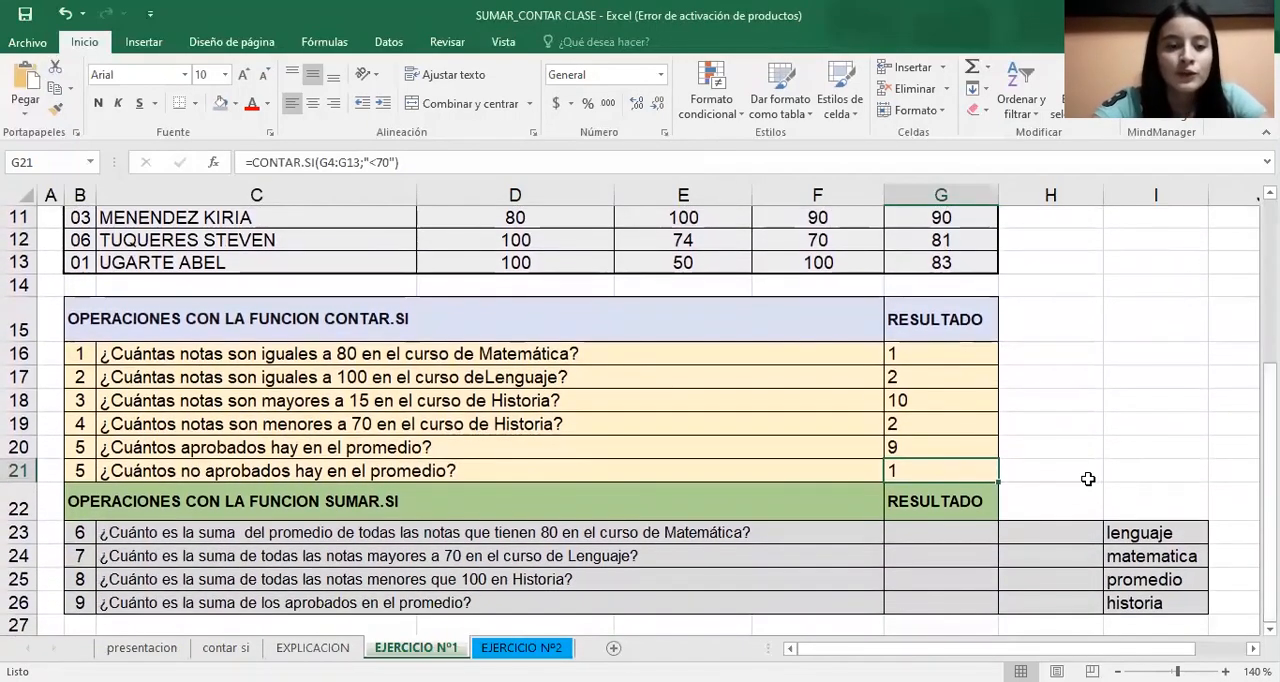
left_click(971, 537)
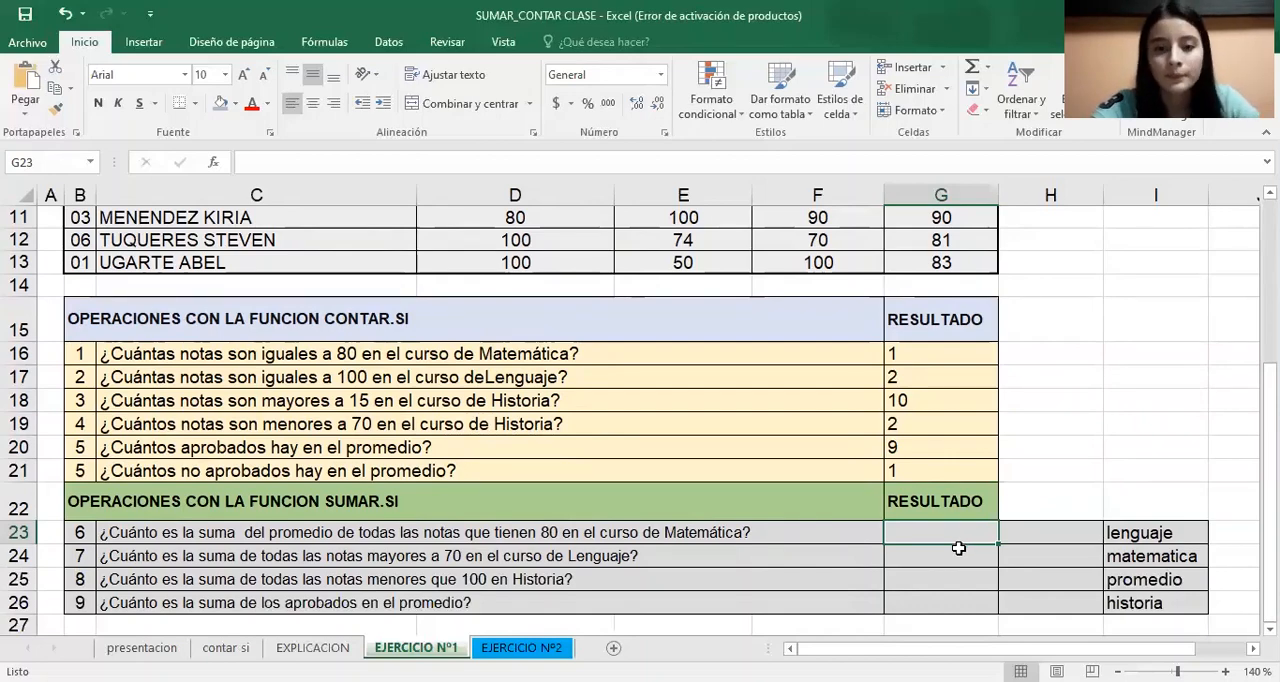
type("=")
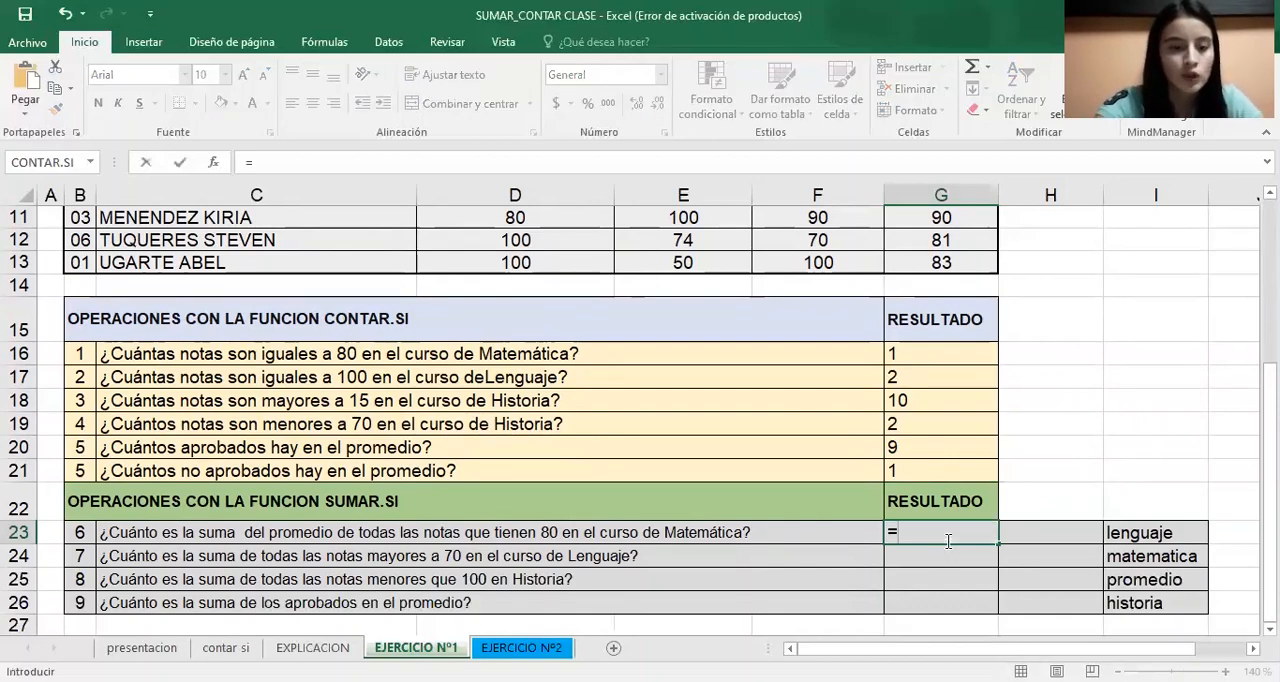
type("sum")
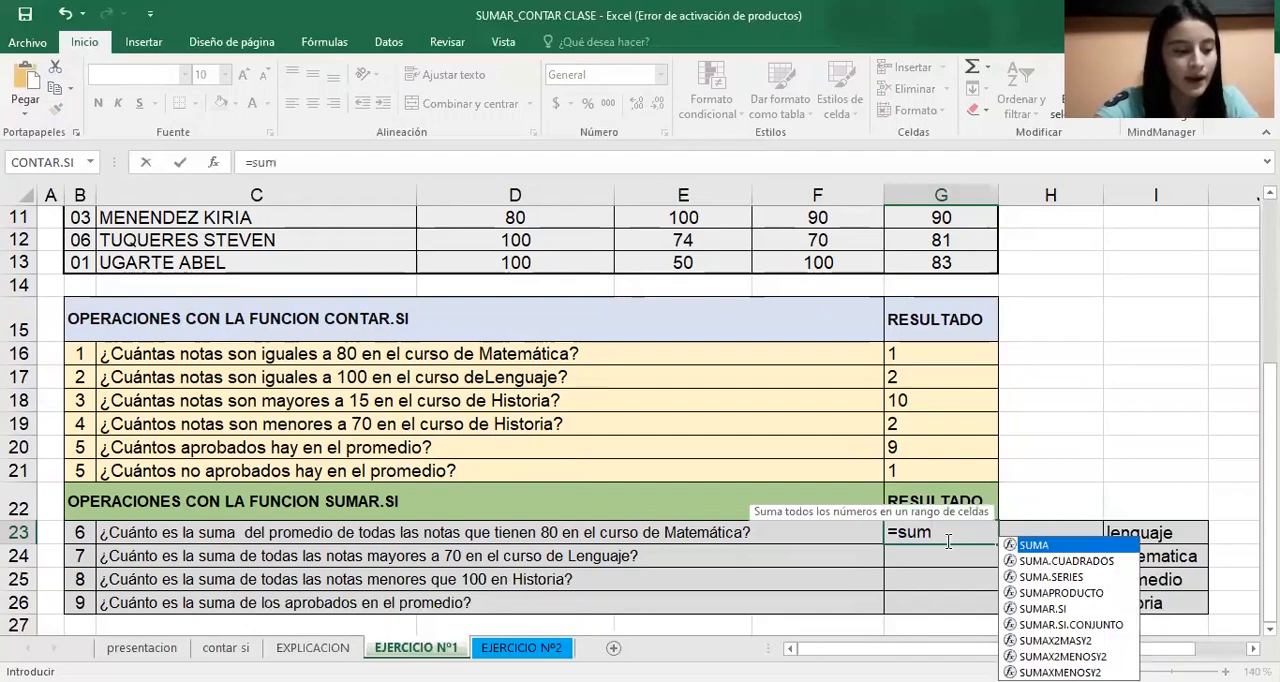
left_click(1042, 610)
double_click(1042, 610)
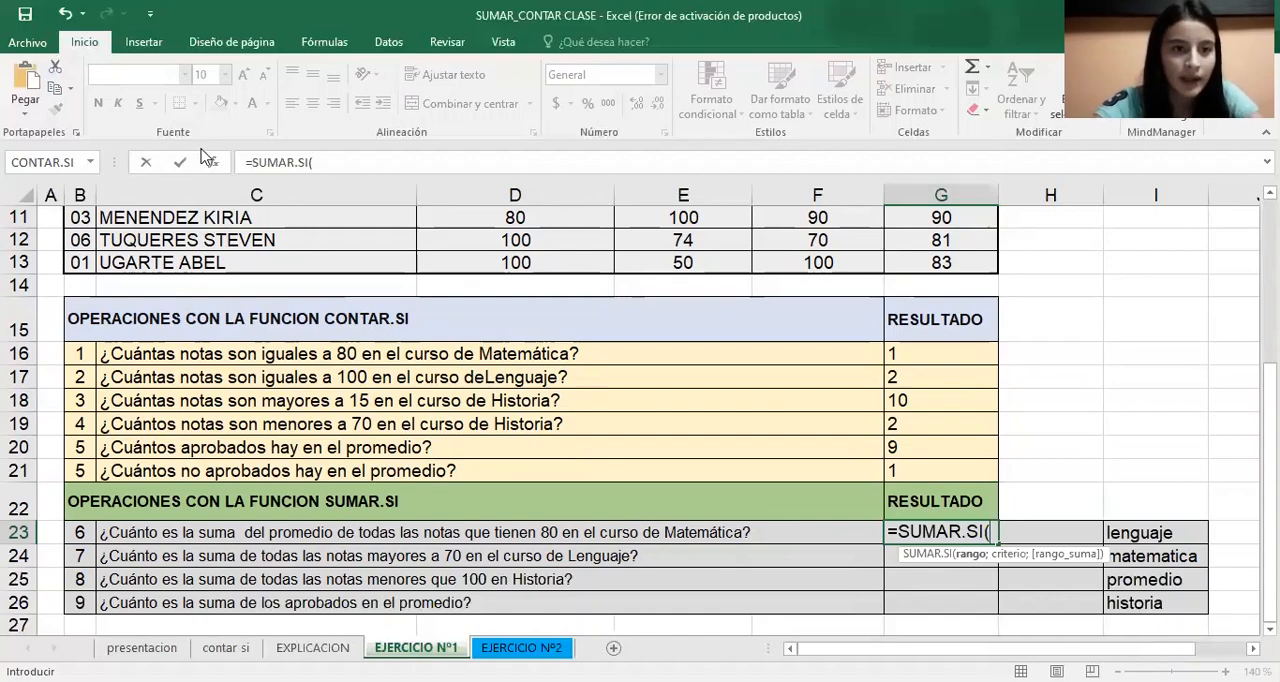
left_click(214, 163)
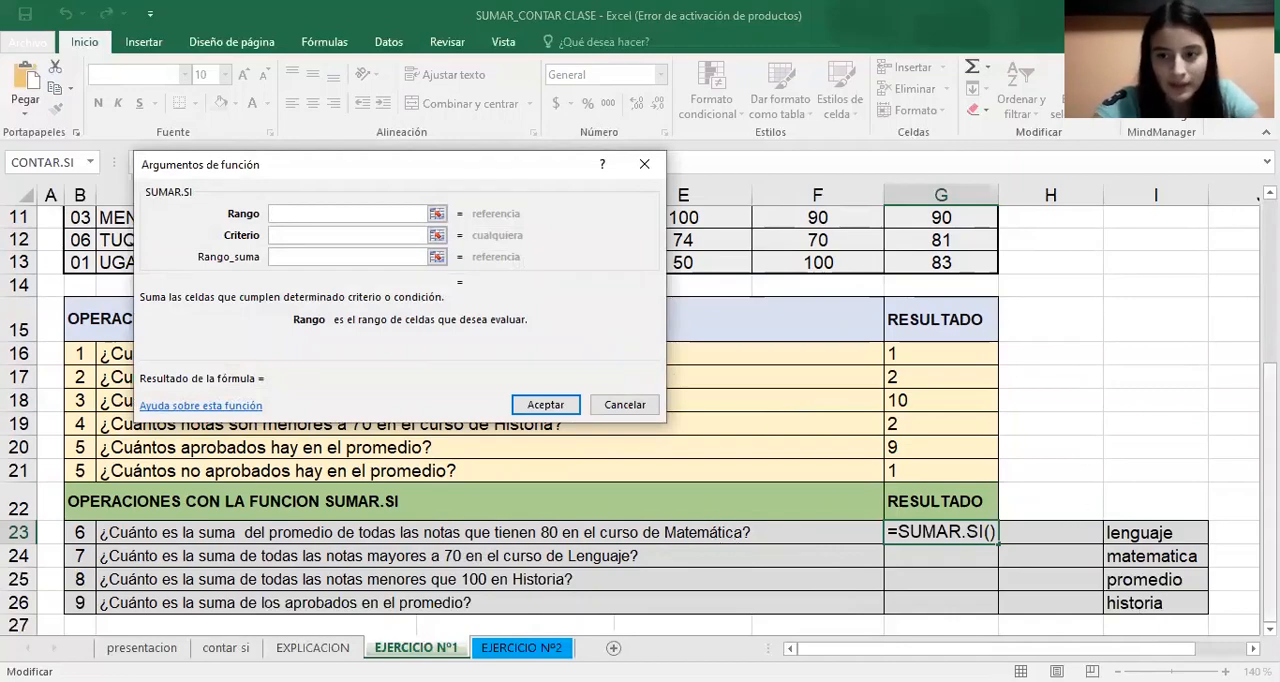
Set the G23 formula's range to the Matemática grades D4:D13 and its criterion to =80
scroll(630, 420, "up", 3)
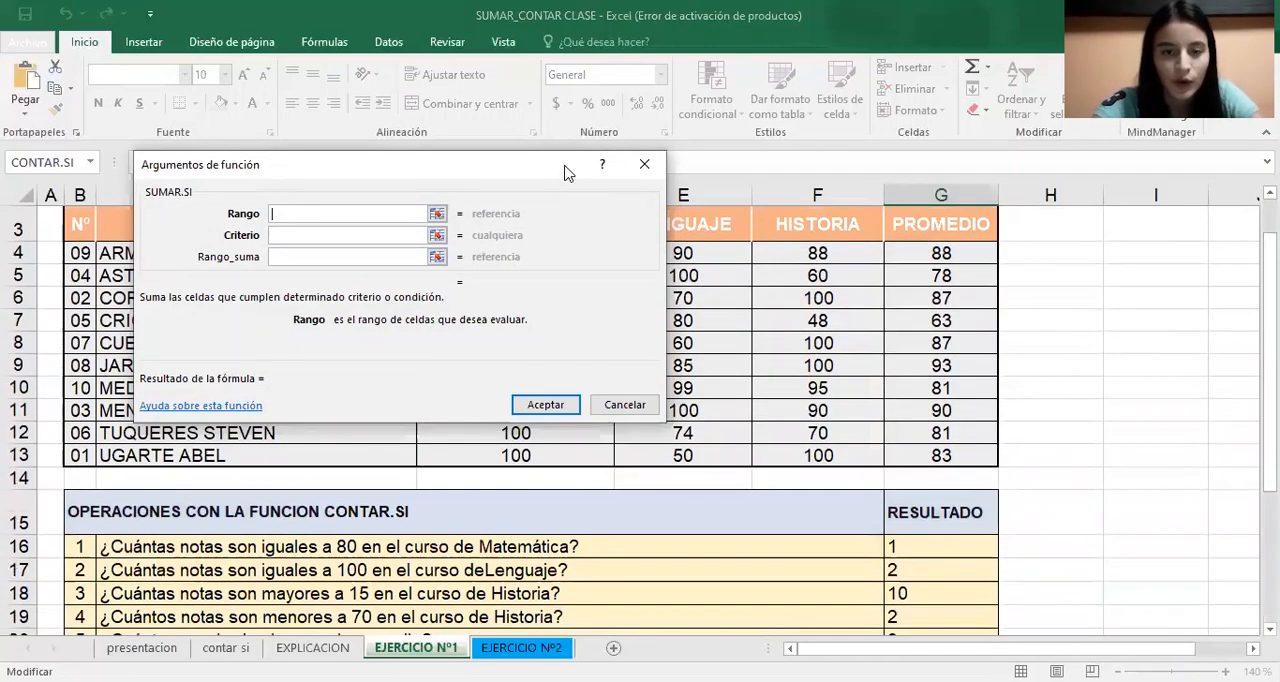
left_click_drag(565, 173, 1027, 212)
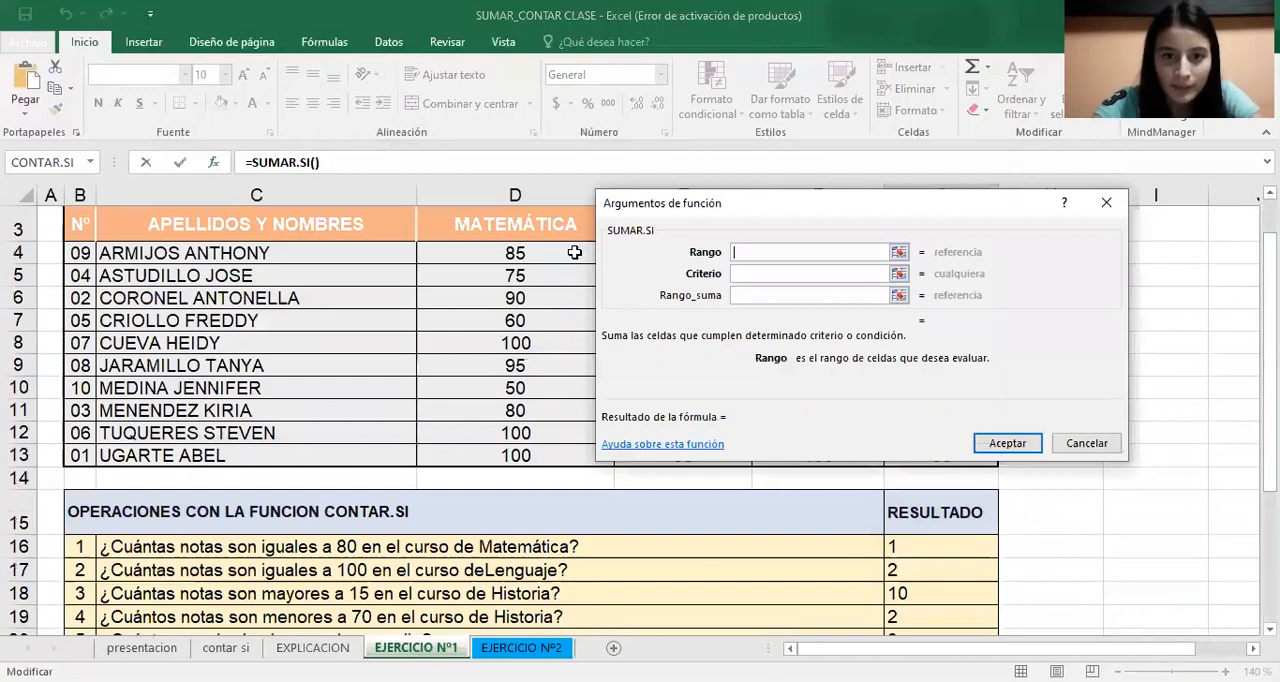
left_click(575, 253)
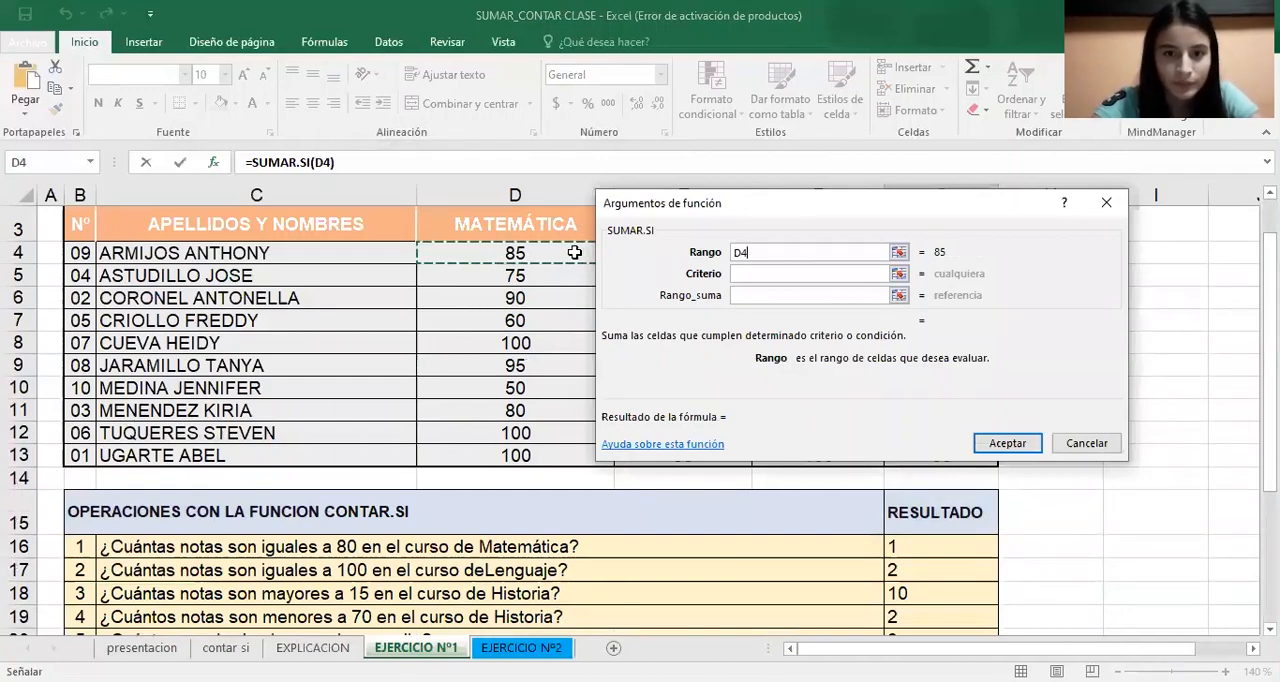
key("ctrl+shift+Down")
left_click(797, 273)
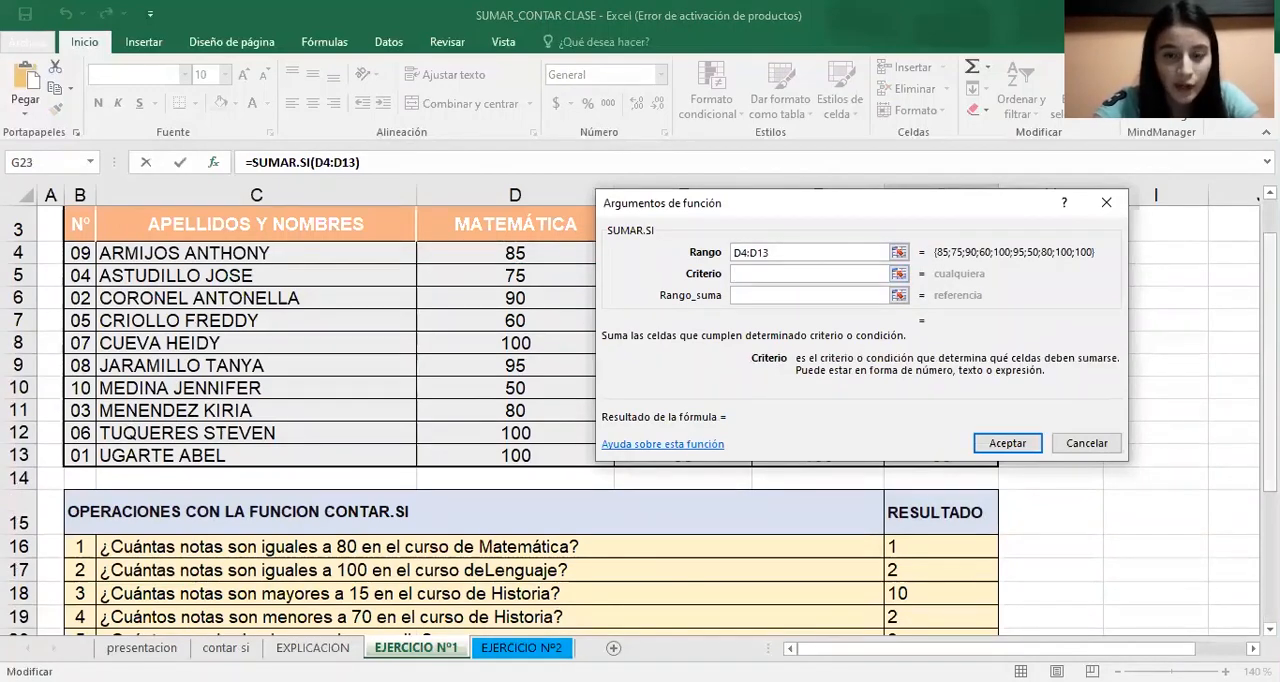
left_click_drag(1270, 261, 1270, 312)
scroll(925, 471, "down", 2)
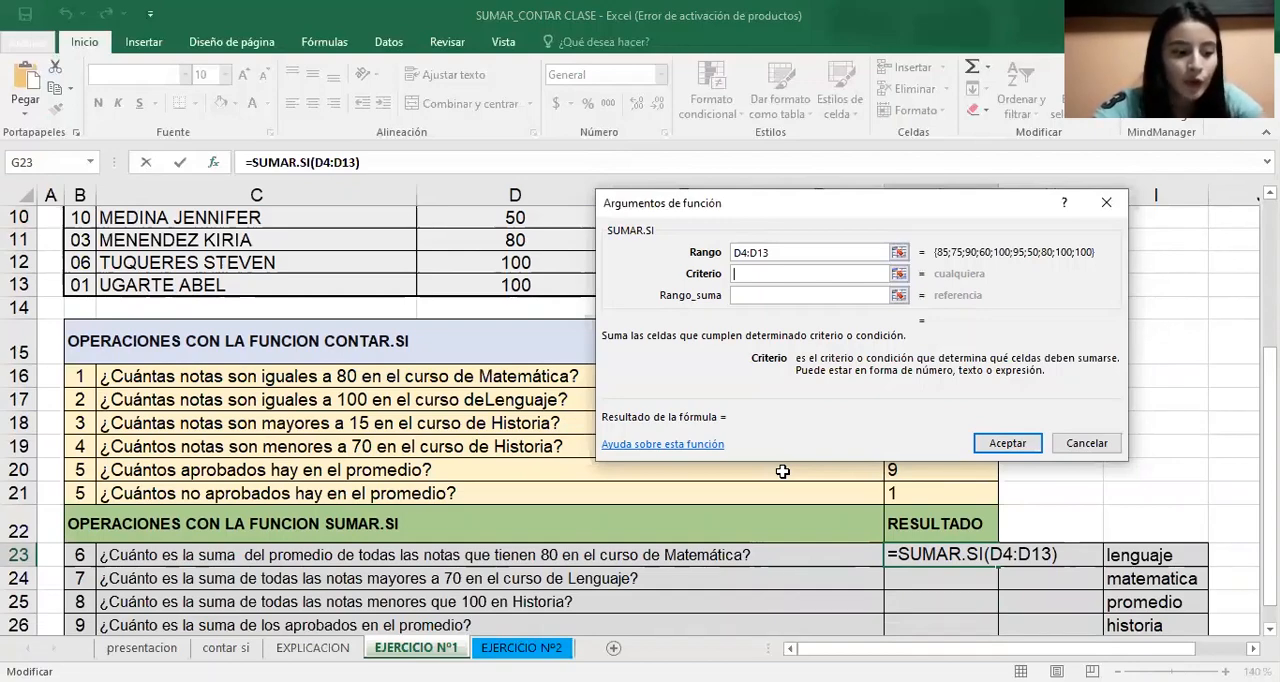
type("=80")
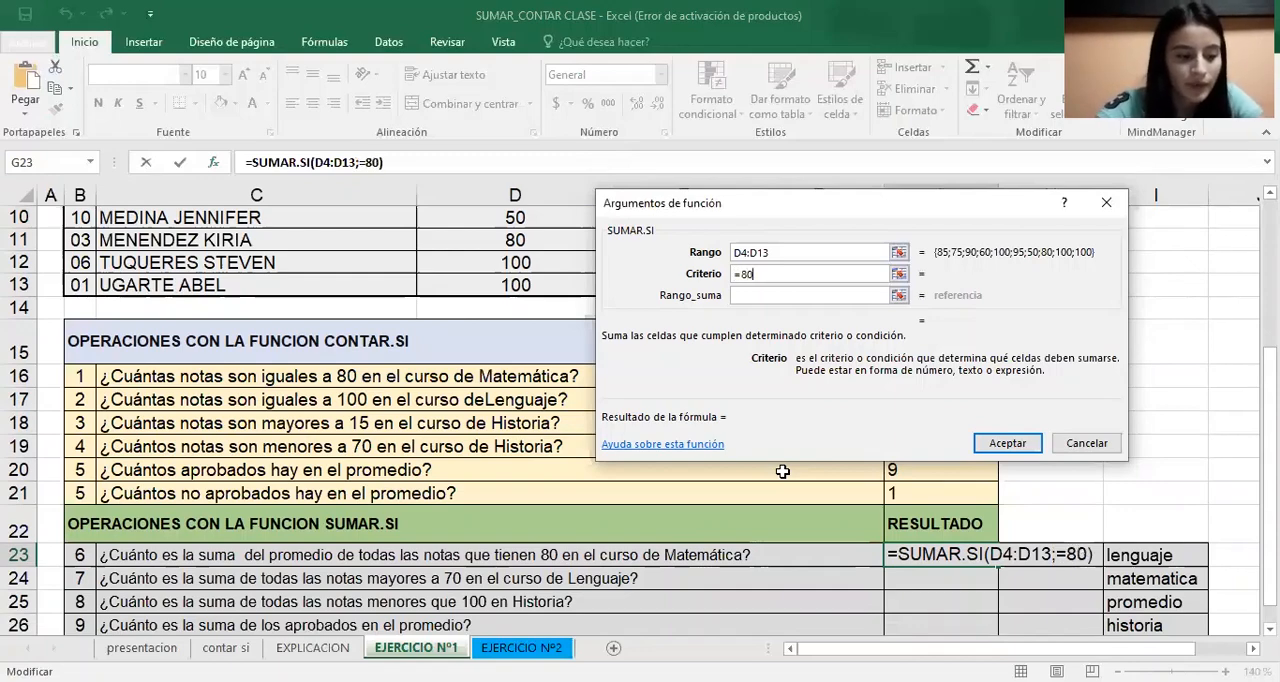
Set the sum range to the Promedio values G4:G13 and accept the G23 formula
left_click(760, 297)
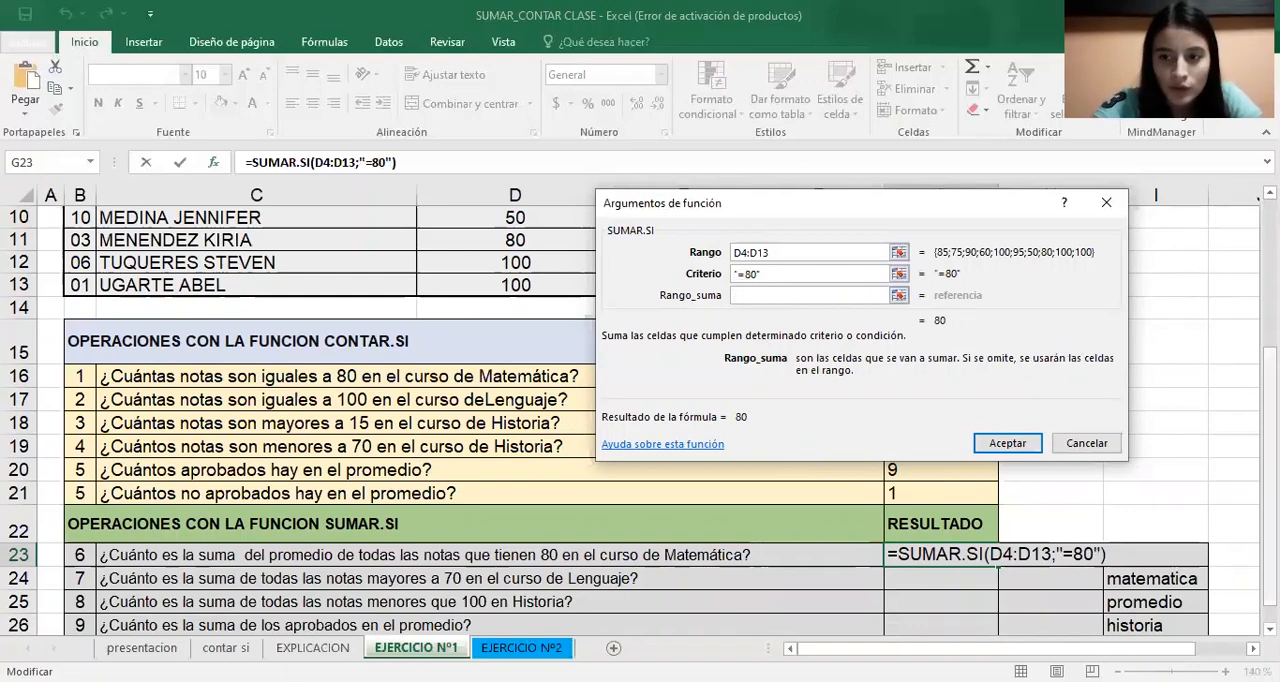
mouse_move(1270, 381)
left_mouse_down()
mouse_move(1270, 396)
mouse_move(1270, 384)
left_mouse_up()
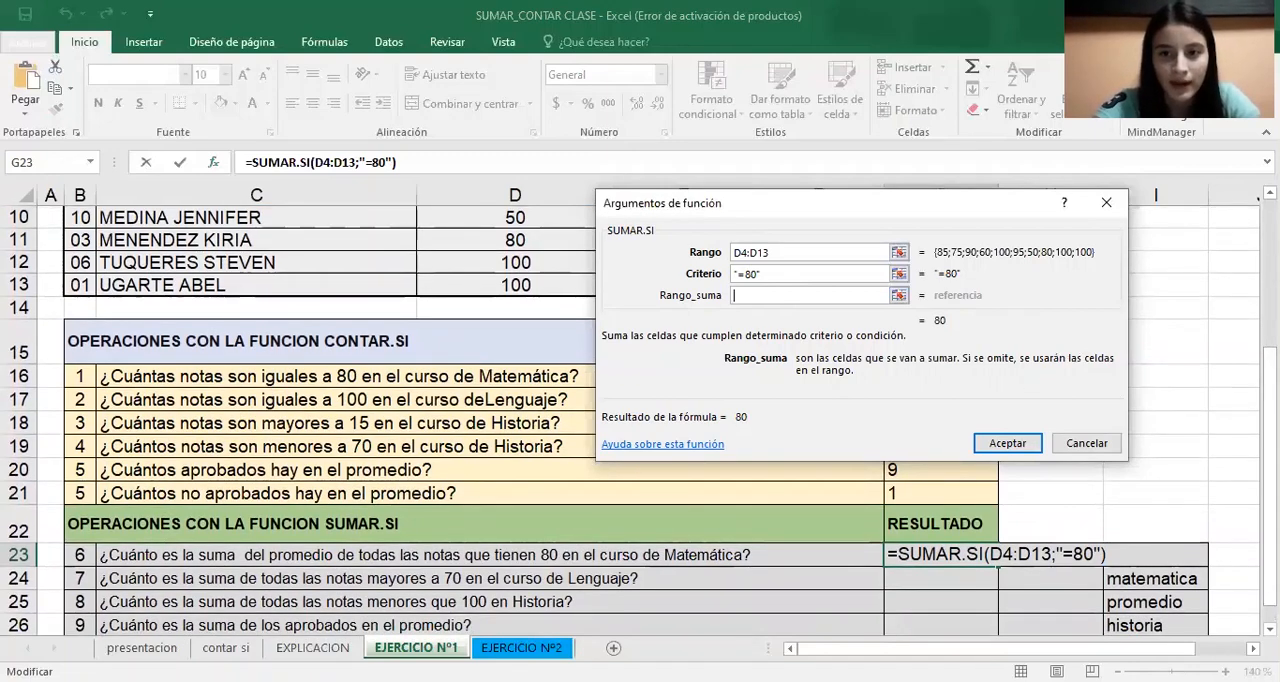
scroll(845, 212, "up", 3)
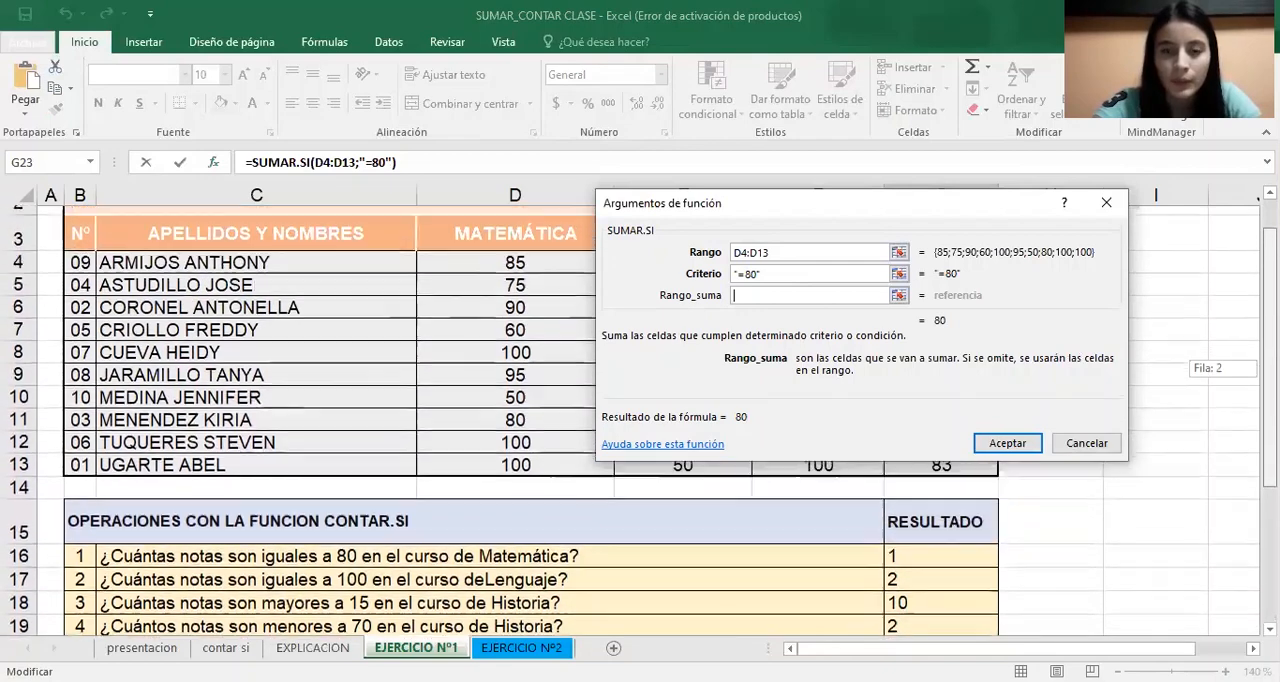
left_click_drag(845, 212, 547, 212)
left_click(935, 291)
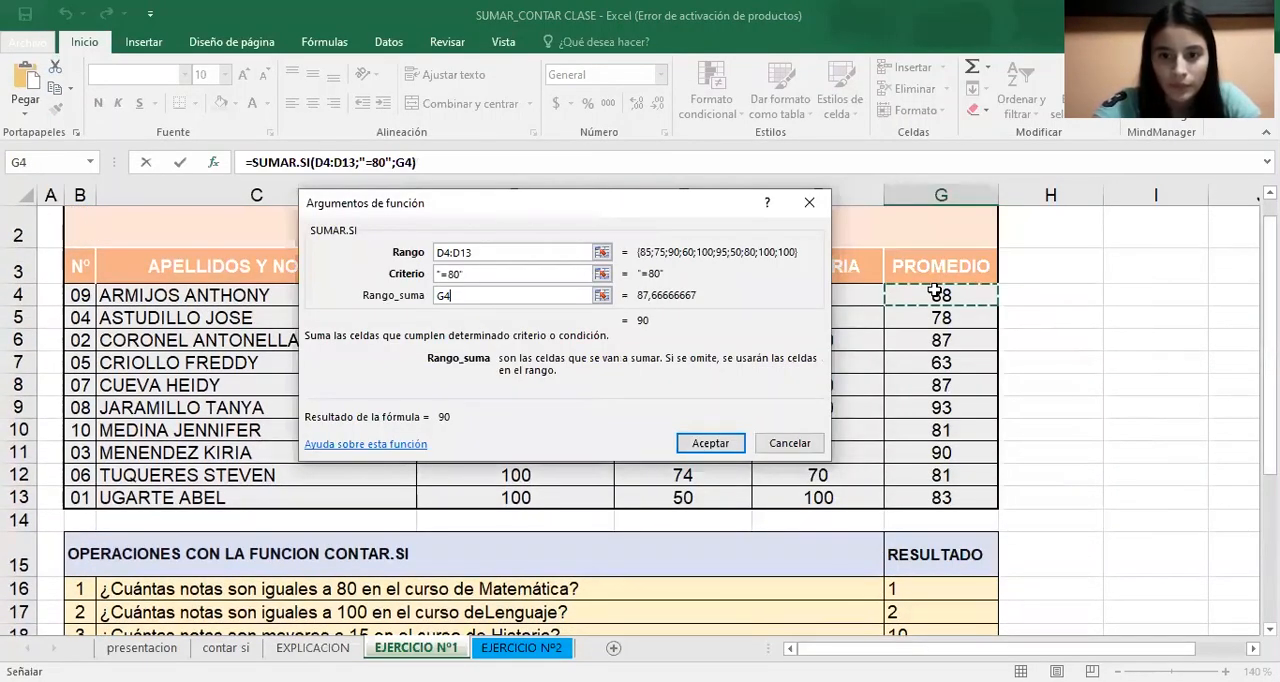
key("ctrl+shift+Down")
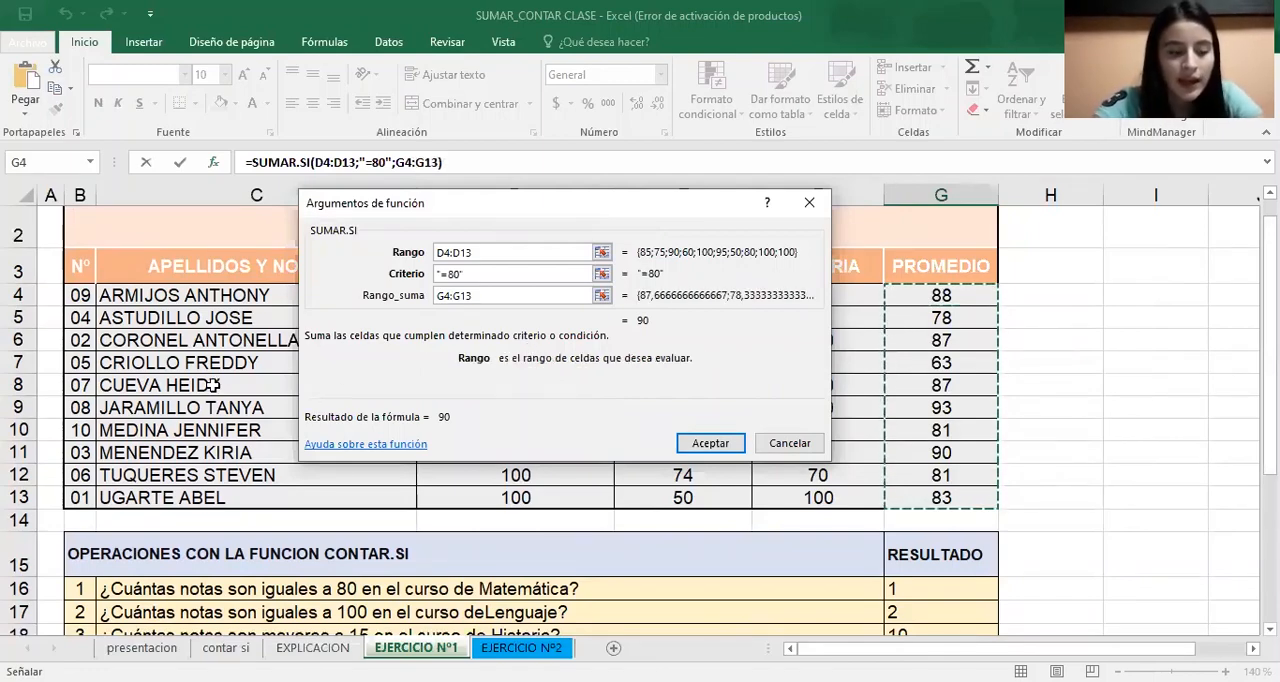
left_click(735, 447)
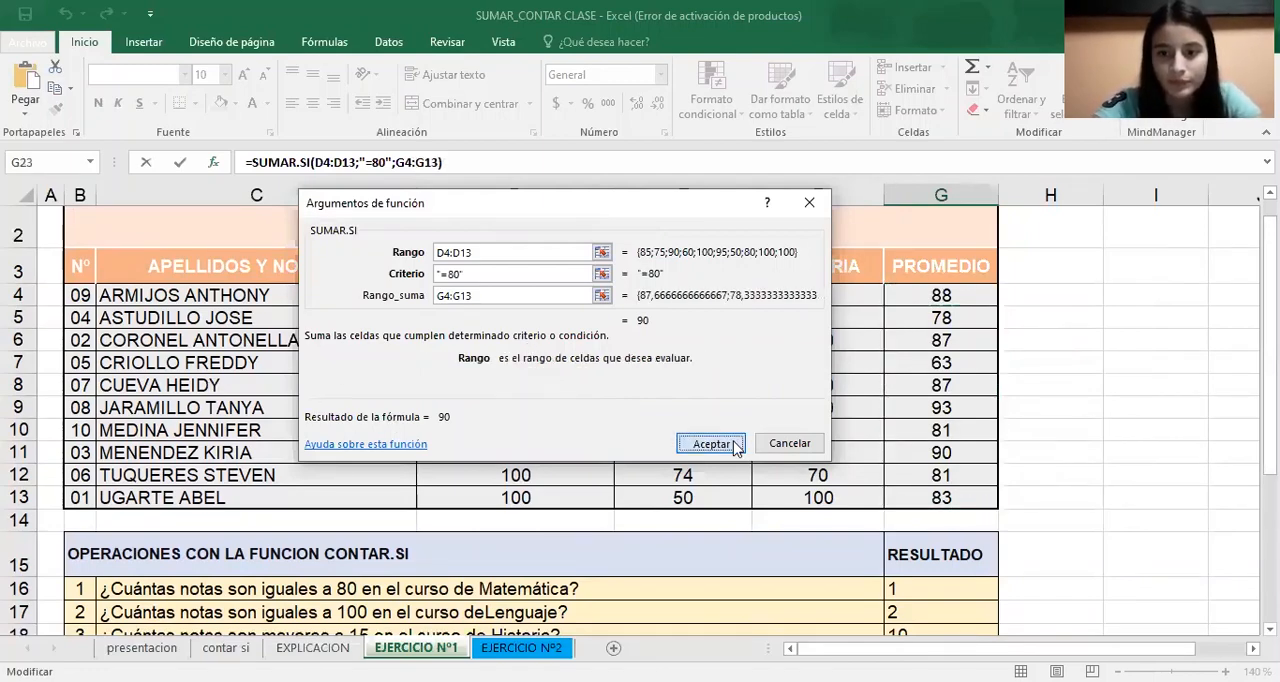
Start a SUMAR.SI formula in G24 with the Lenguaje grades E4:E13 as its range
scroll(1166, 543, "down", 1)
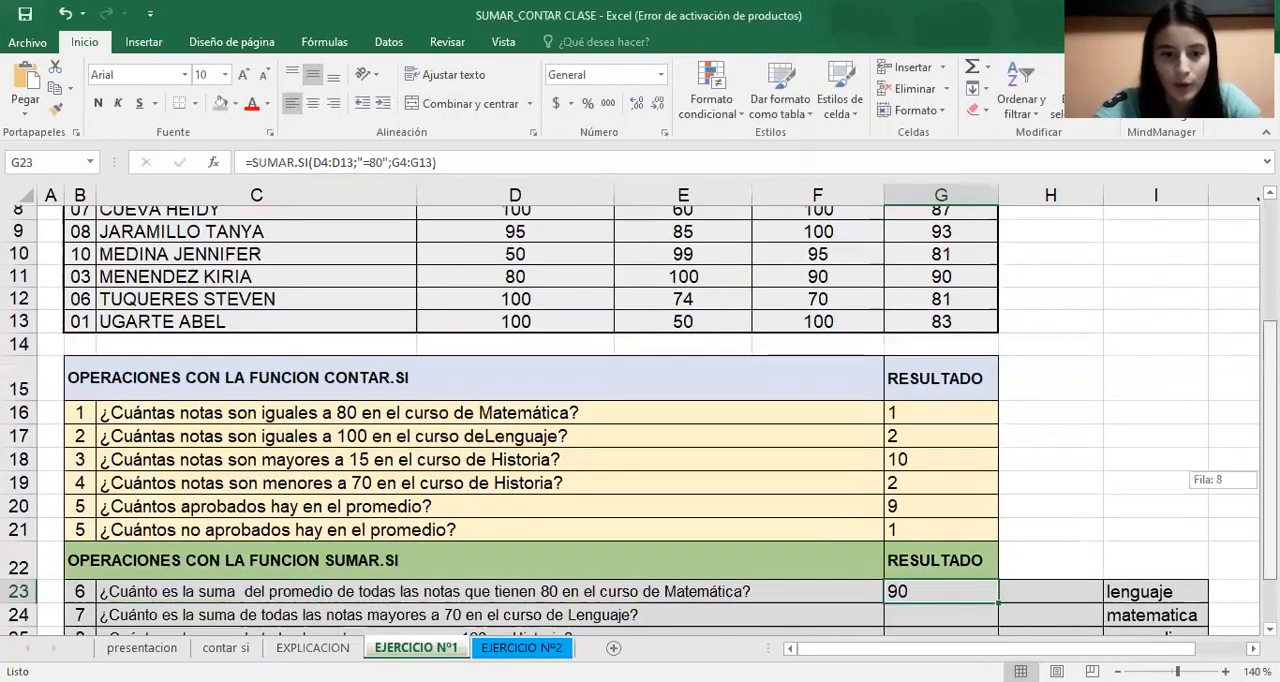
left_click(918, 604)
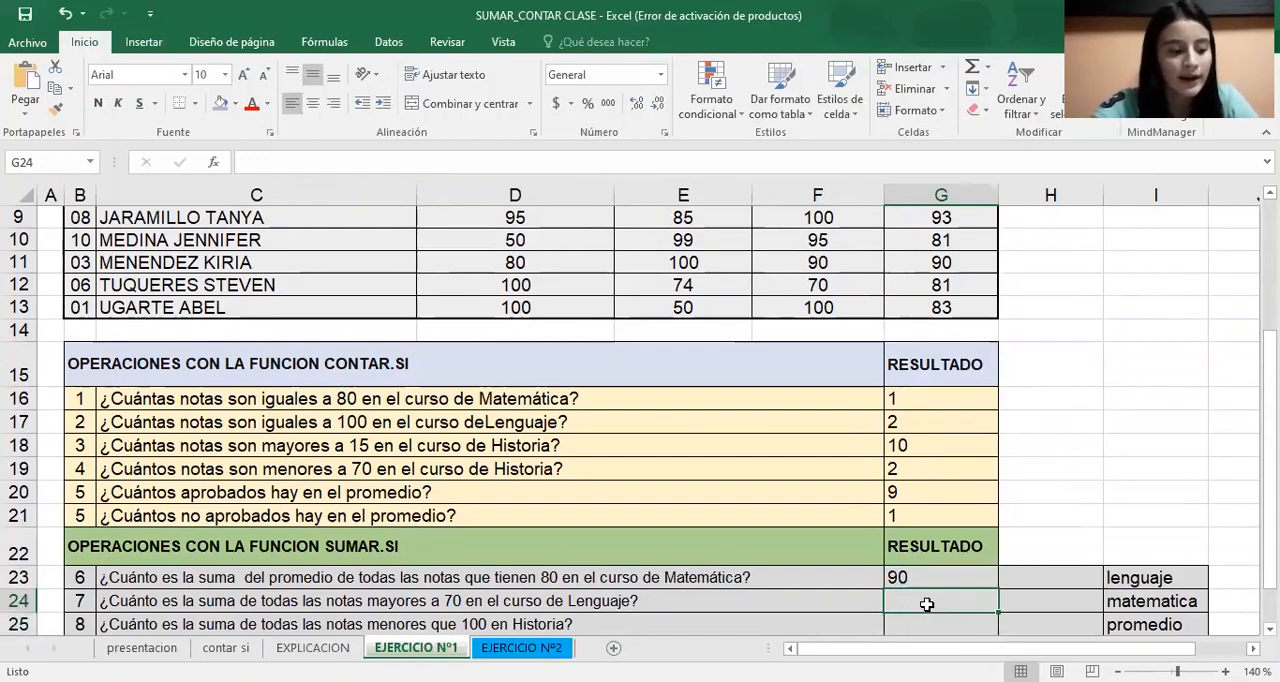
type("=")
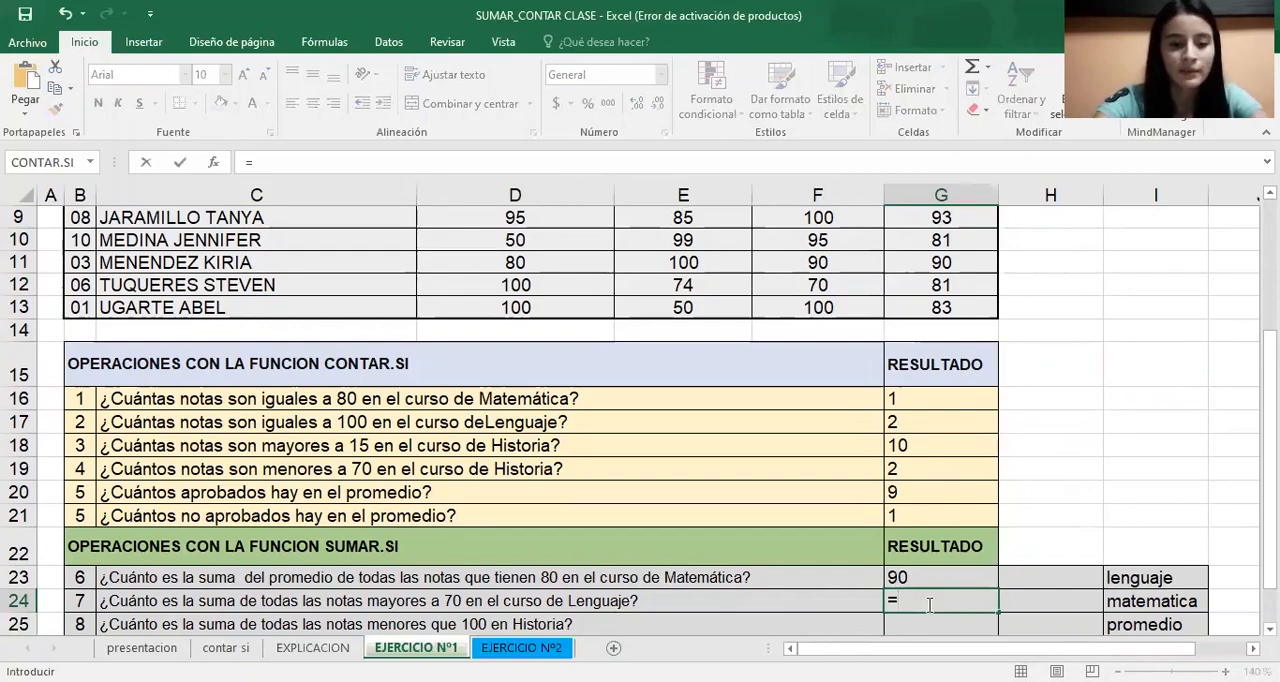
type("suma")
left_click(942, 516)
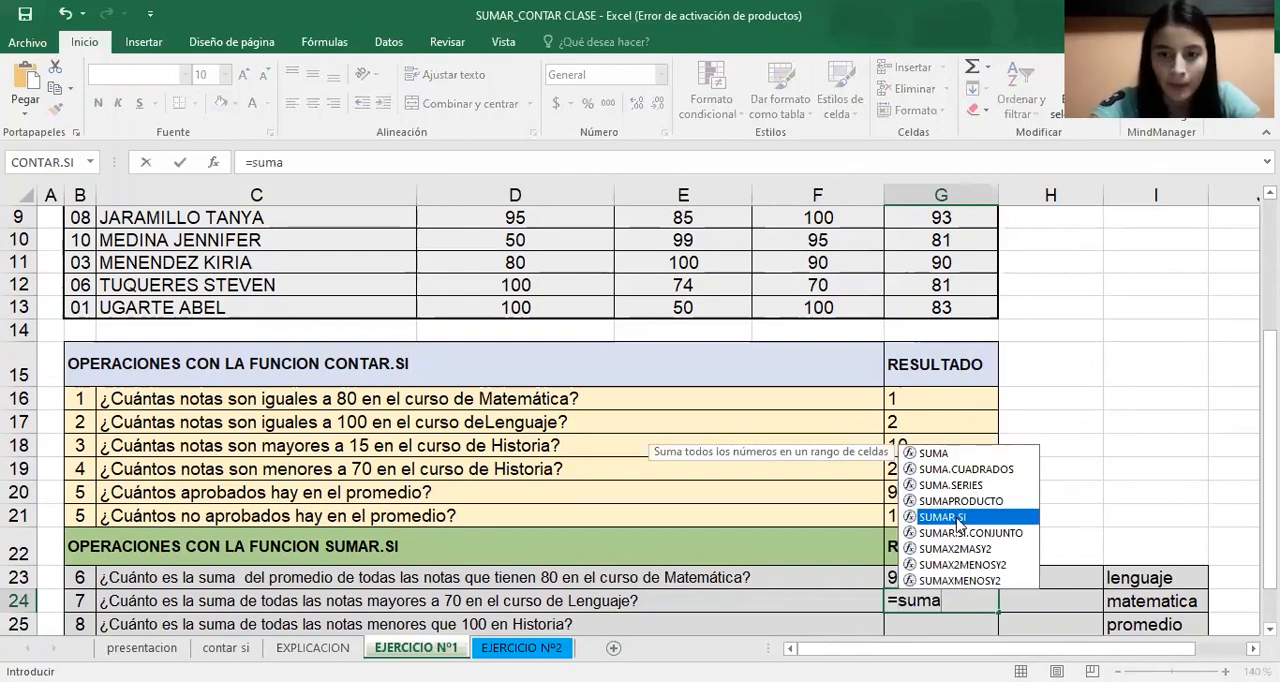
key("Tab")
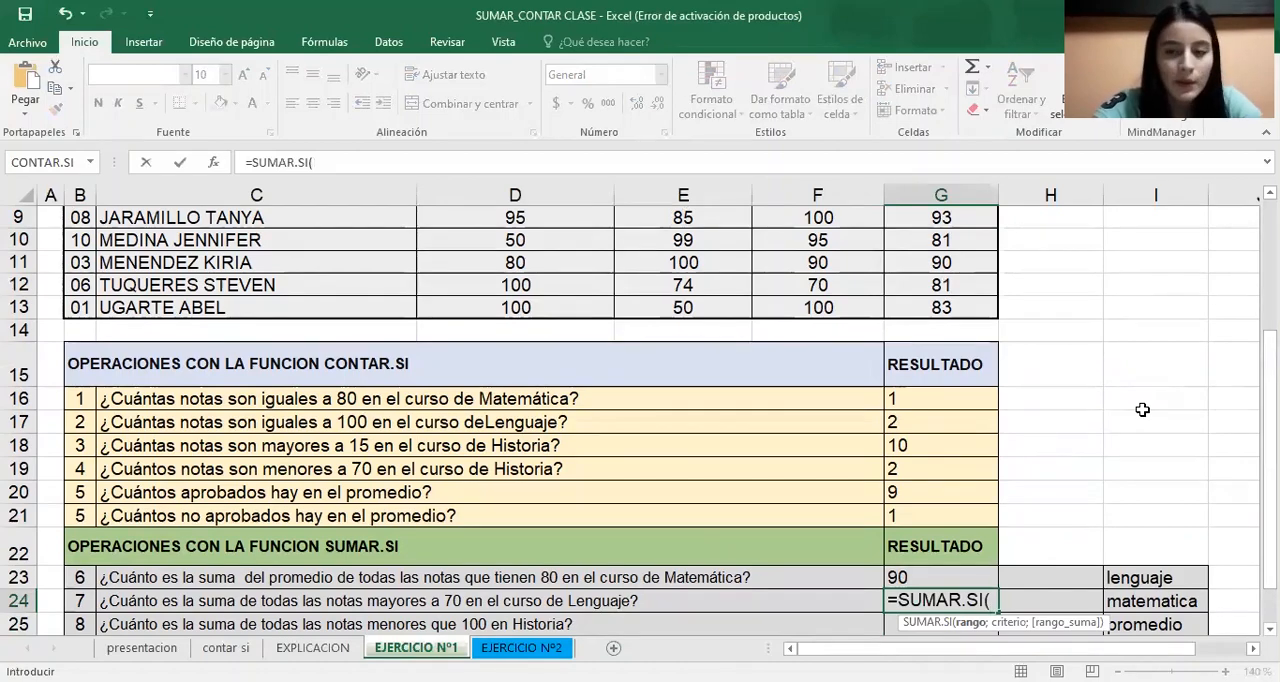
scroll(786, 277, "up", 3)
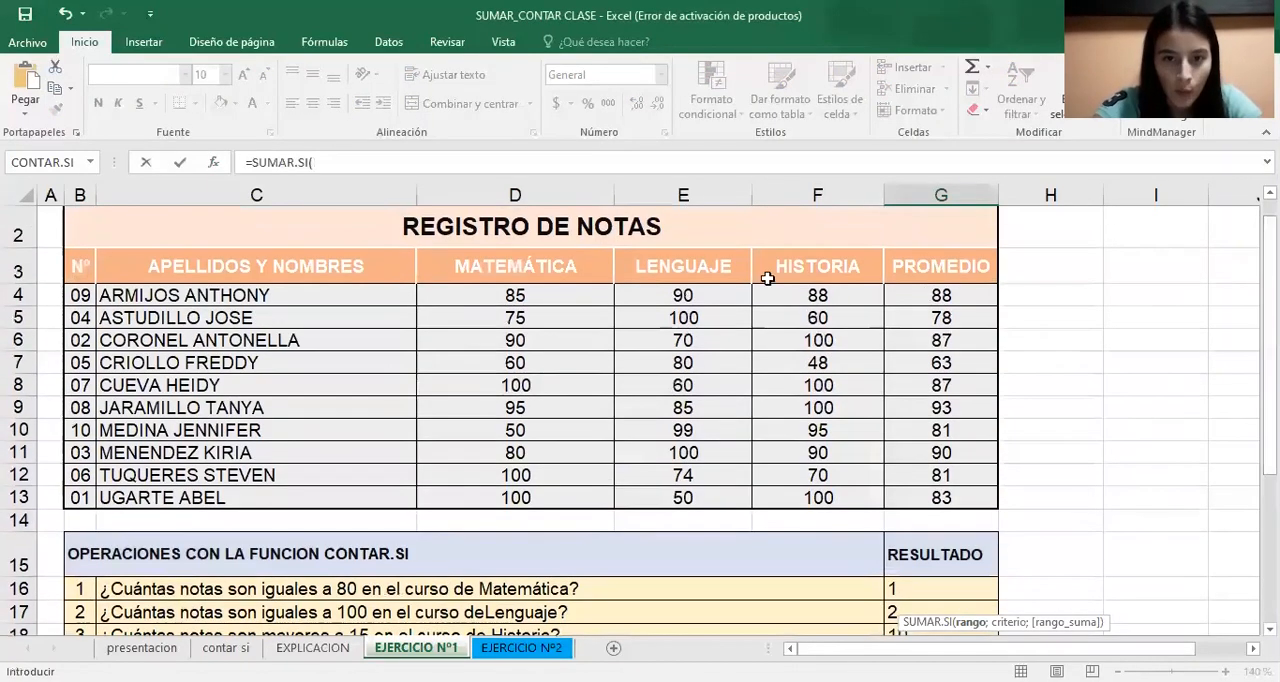
left_click(720, 295)
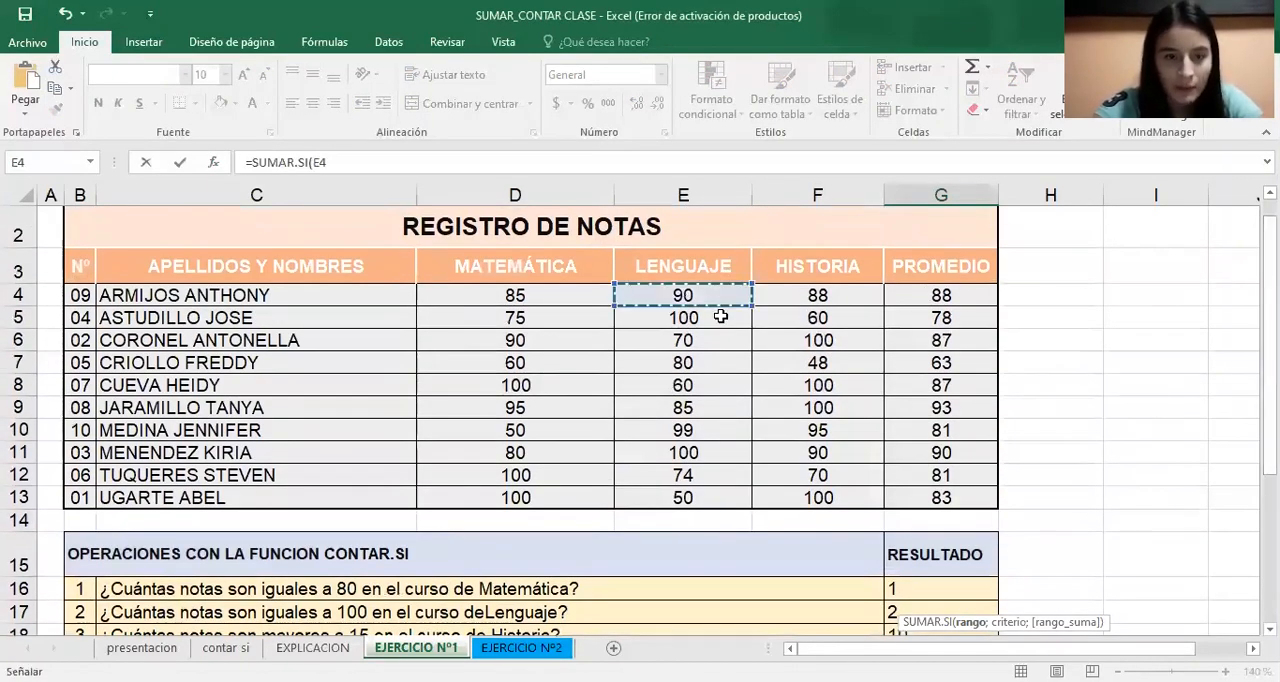
left_click_drag(720, 316, 700, 497)
Open the G24 formula's function arguments and set the criterion to >70
left_click(213, 162)
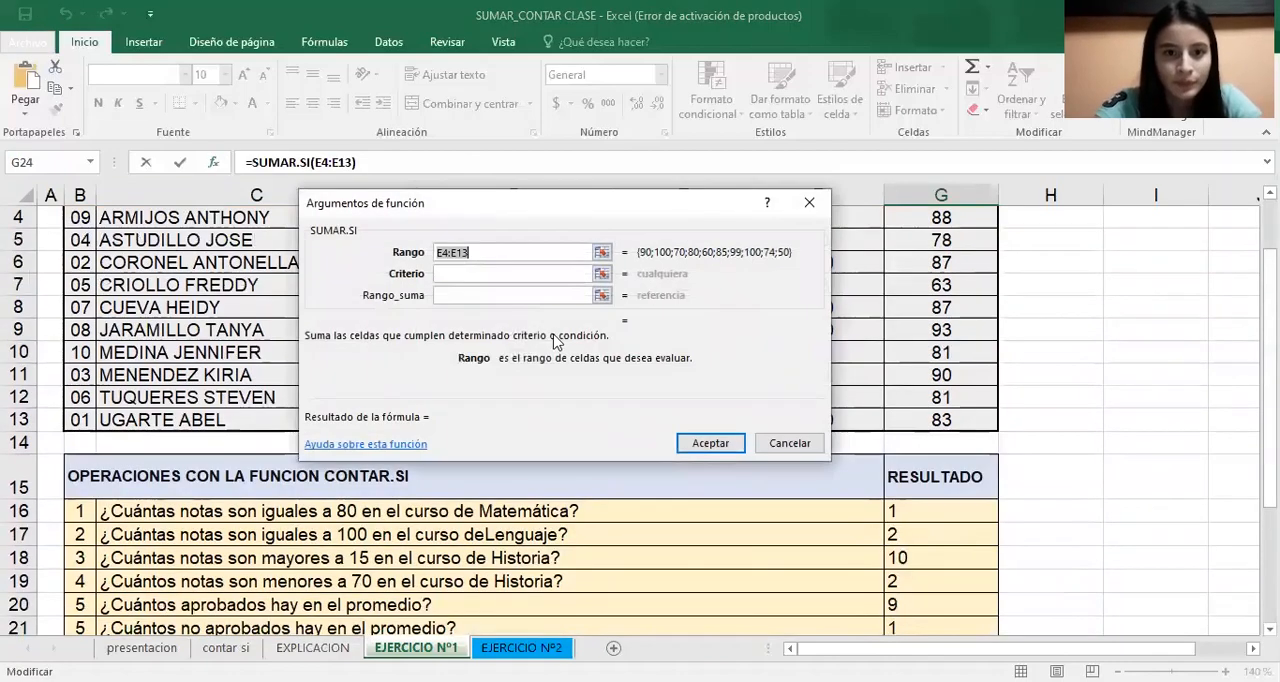
left_click(507, 274)
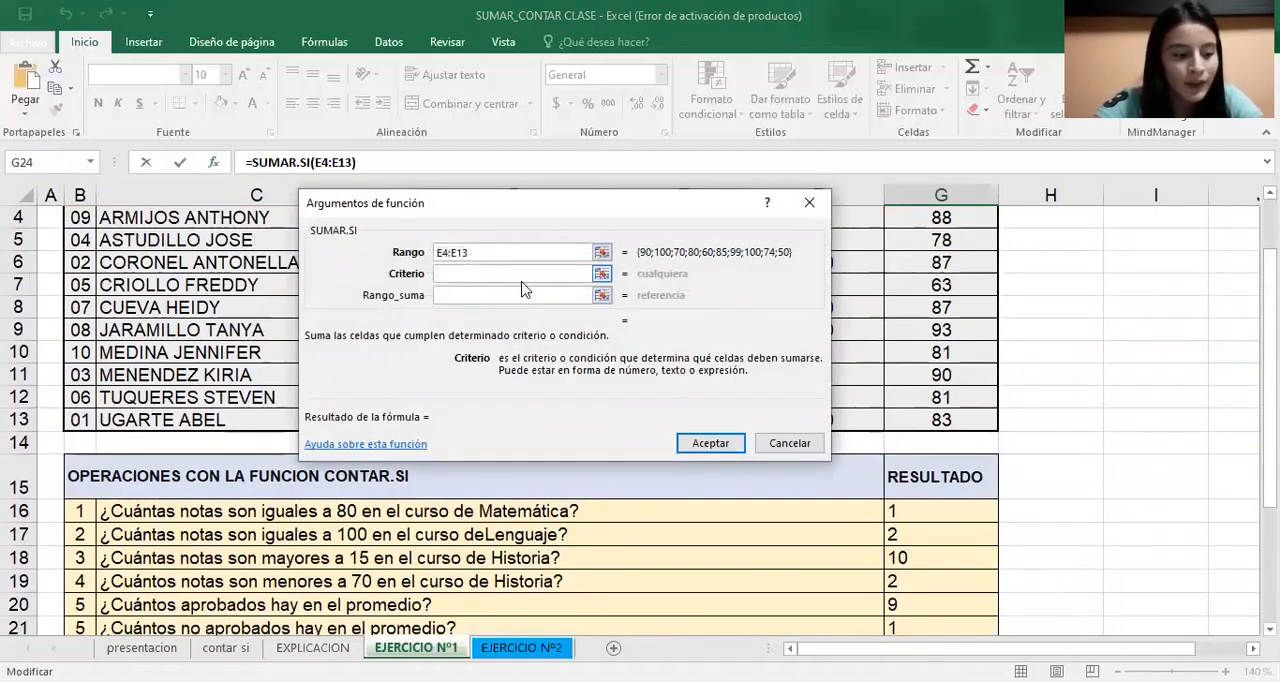
type("<")
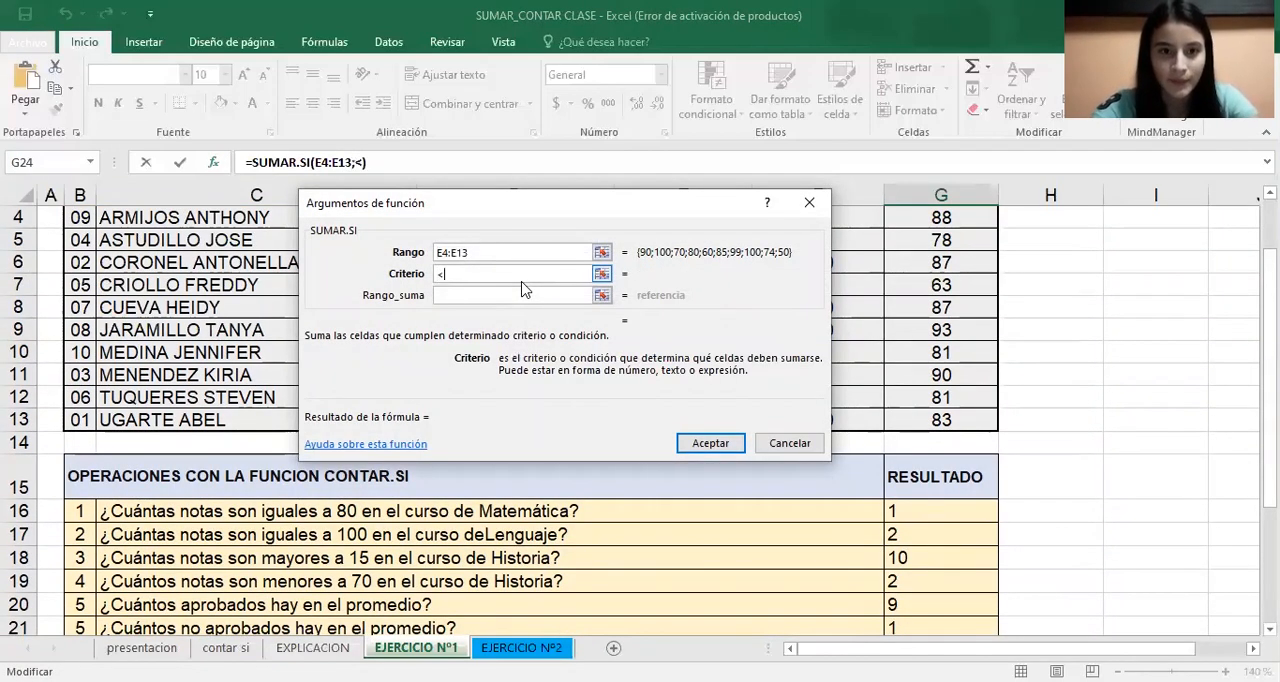
key("BackSpace")
type(">70")
key("Tab")
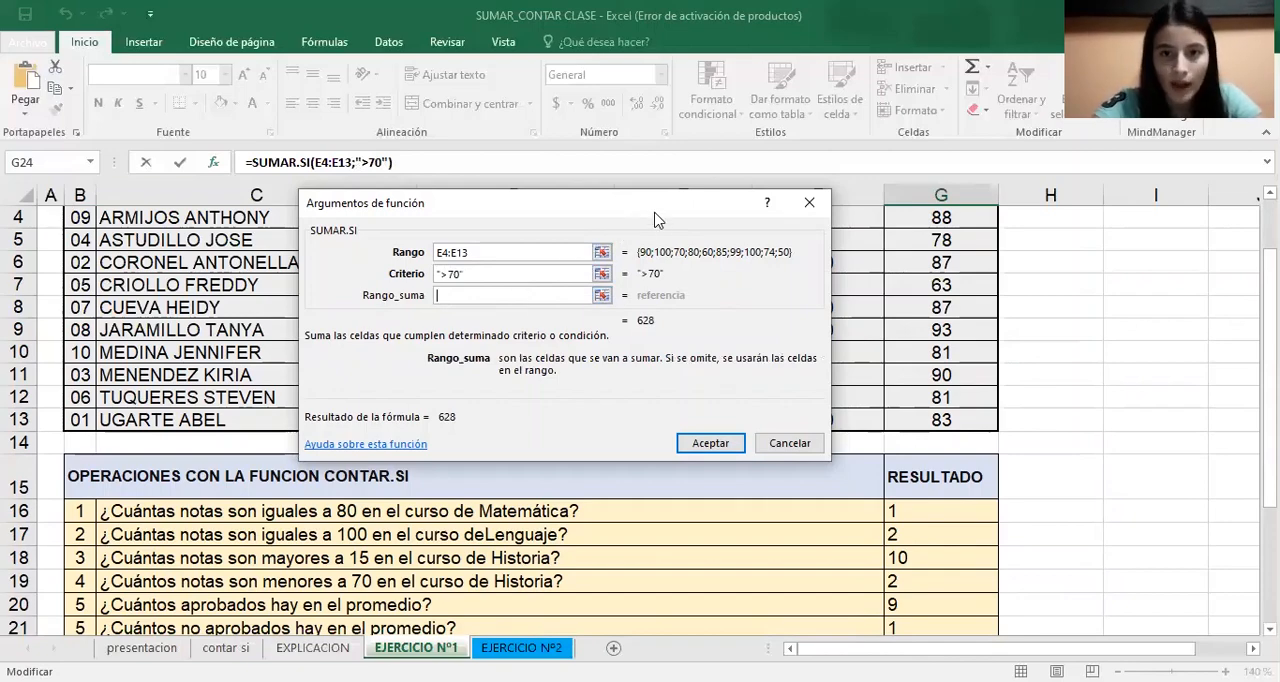
Set the sum range to the Lenguaje grades E4:E13 and accept the G24 formula
left_click_drag(657, 219, 488, 268)
mouse_move(1270, 440)
left_mouse_down()
mouse_move(1270, 414)
mouse_move(1270, 428)
left_mouse_up()
left_click(697, 298)
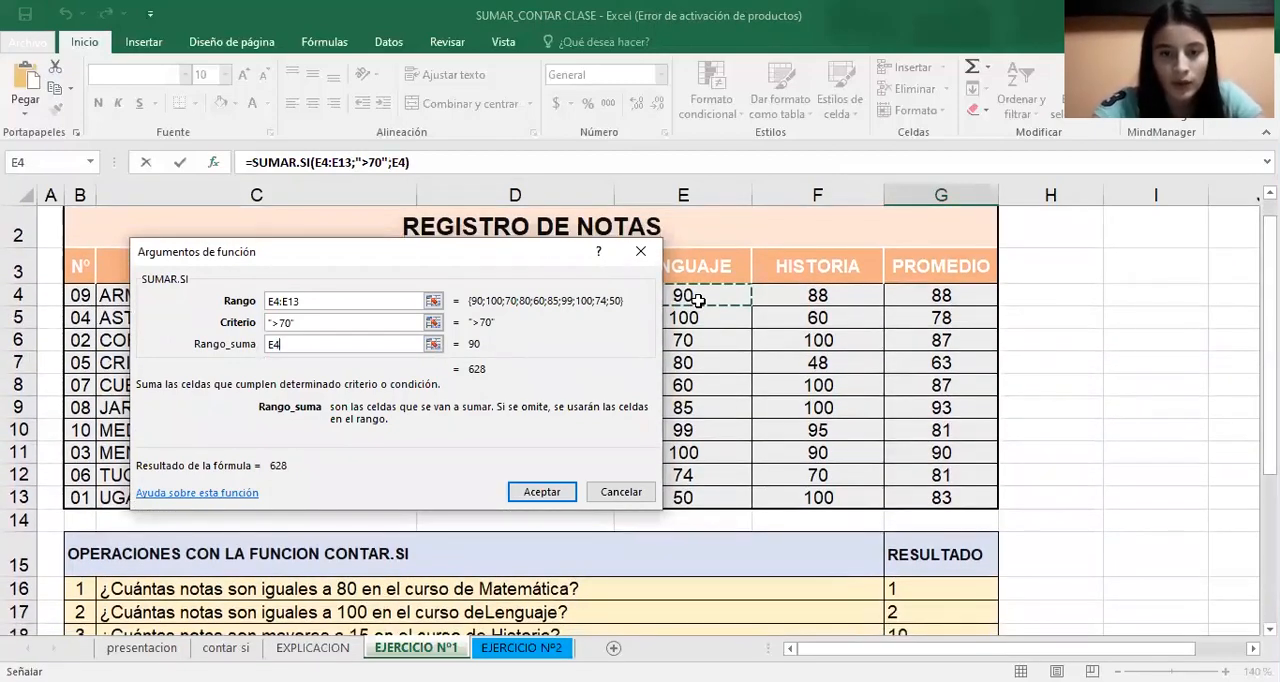
type(":E13")
left_click(541, 491)
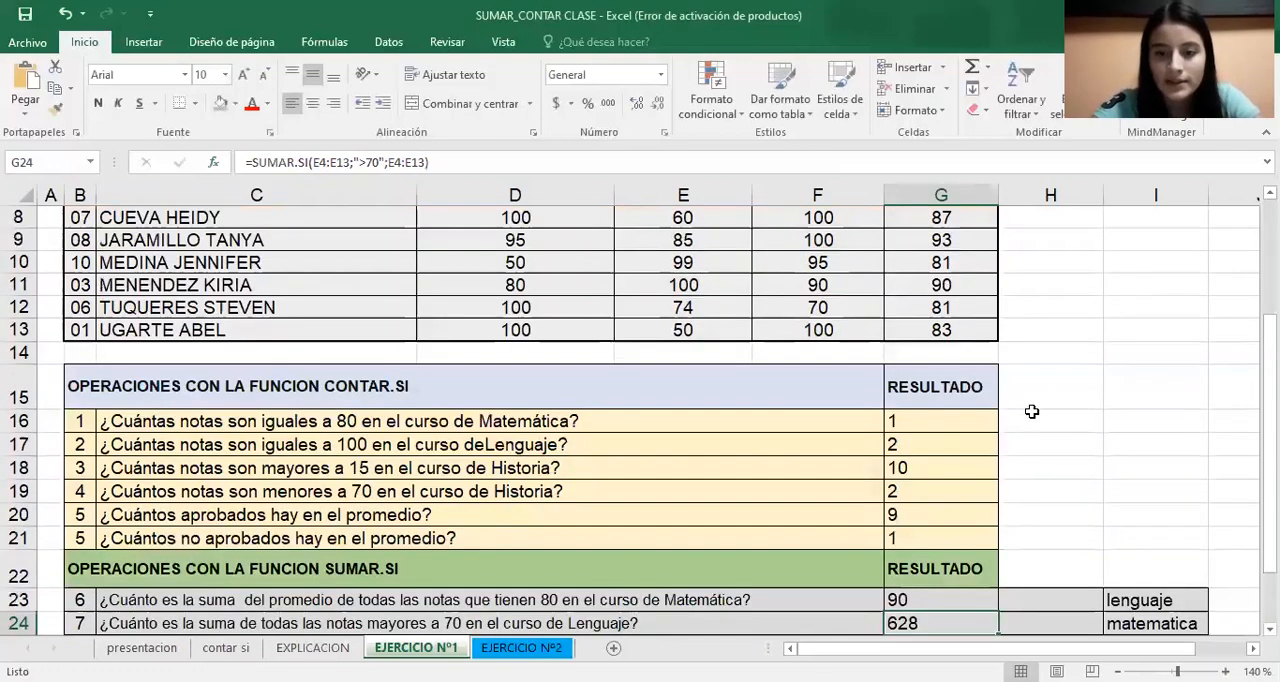
Start a SUMAR.SI formula in G25 with the Historia grades F4:F13 as its range
left_click_drag(1270, 364, 1270, 397)
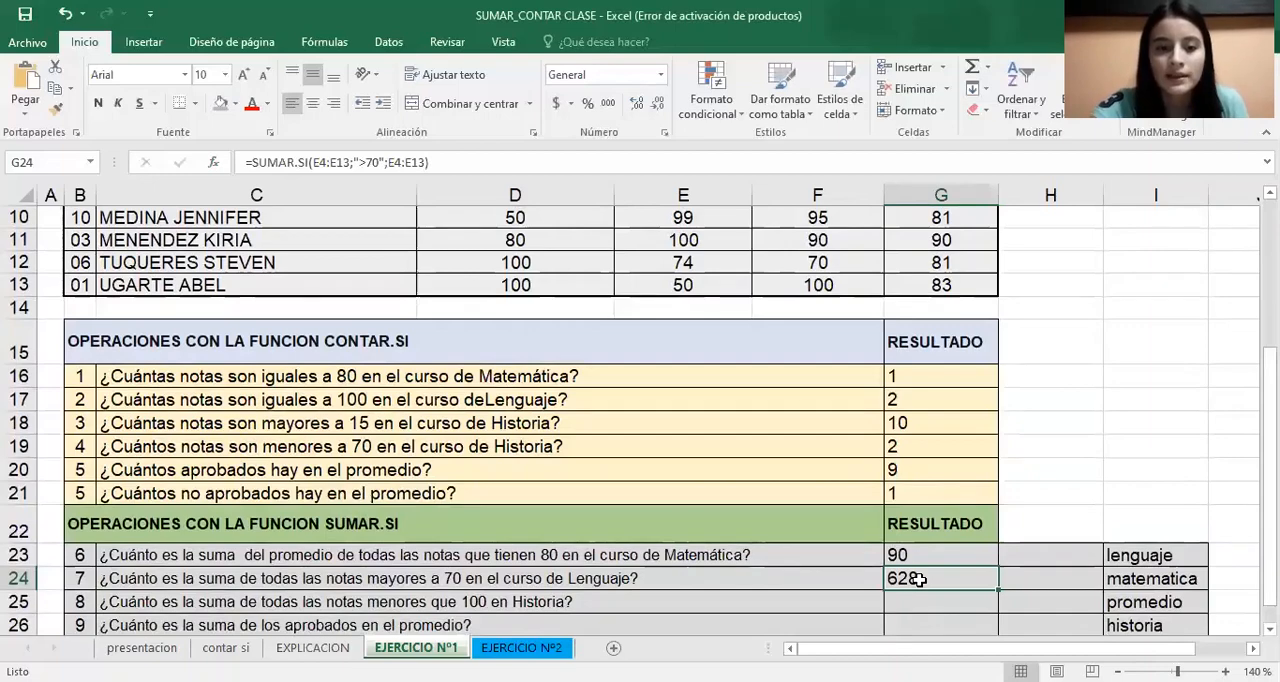
left_click(927, 603)
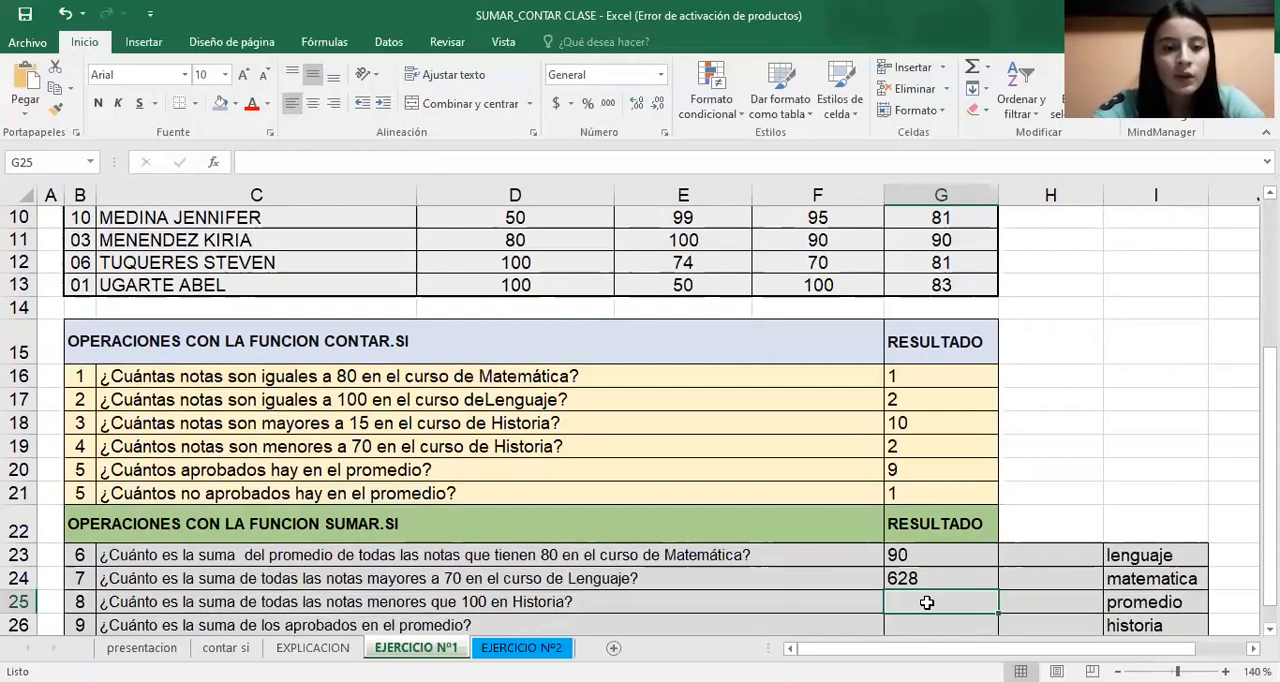
type("=")
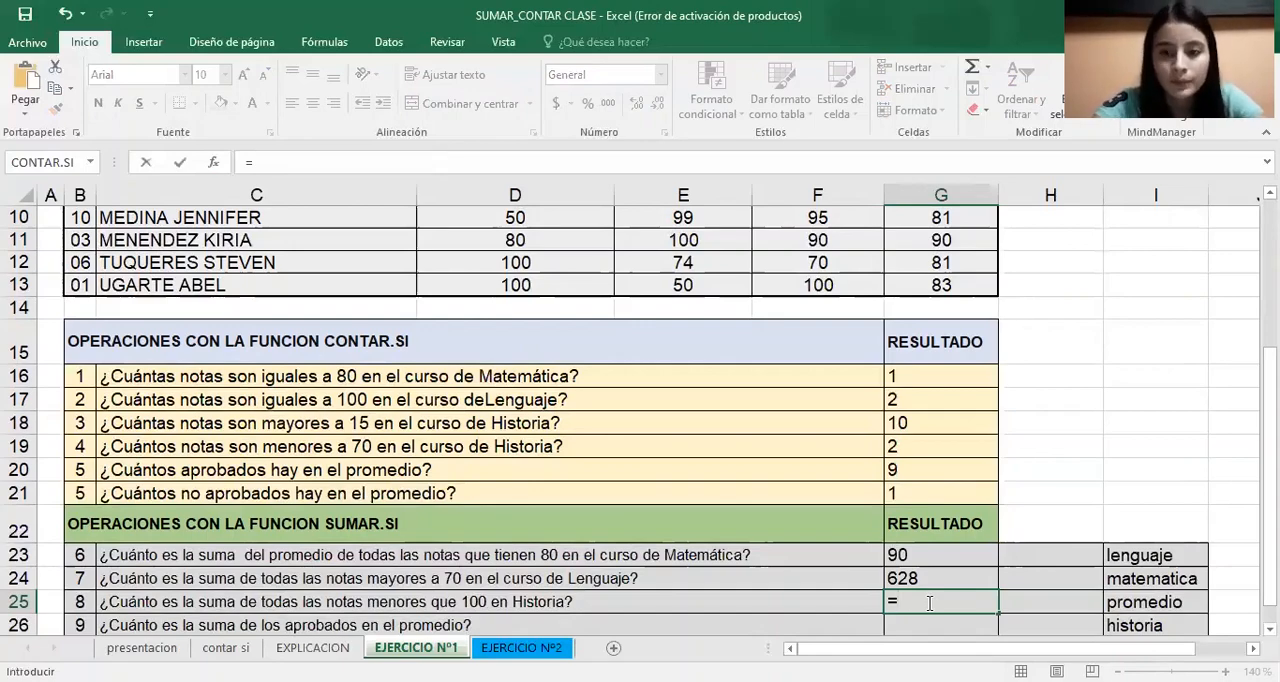
type("sum")
double_click(950, 518)
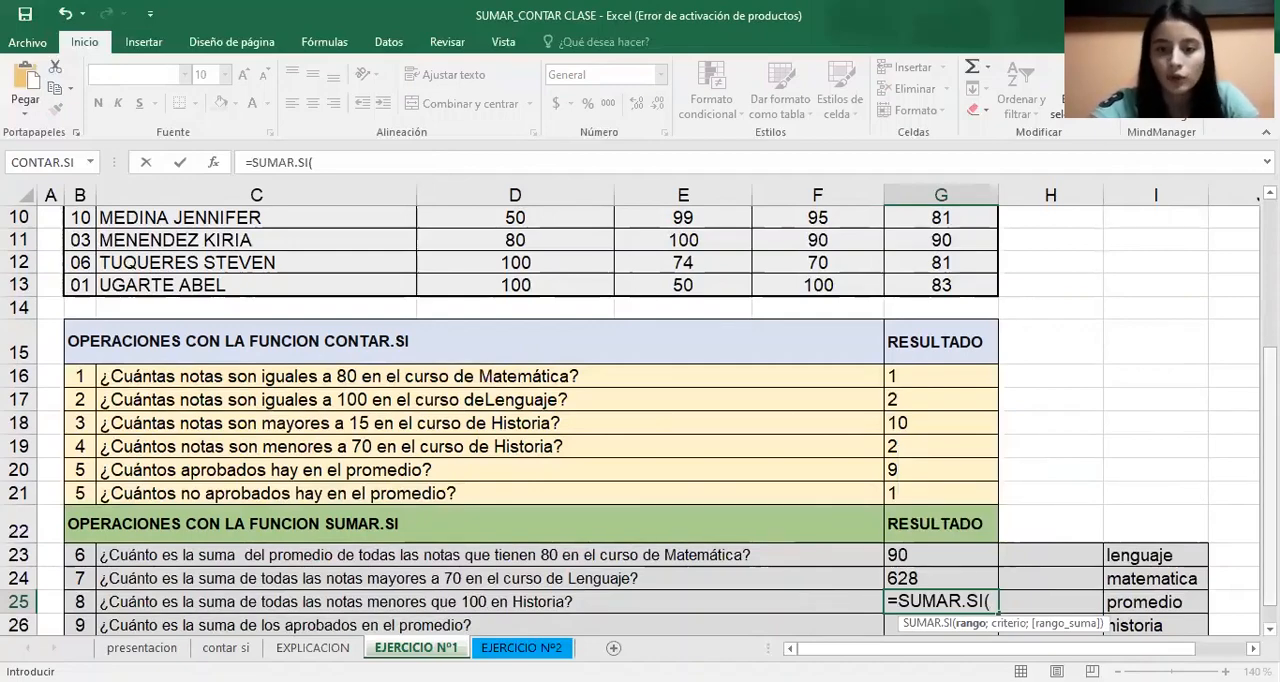
scroll(817, 265, "up", 3)
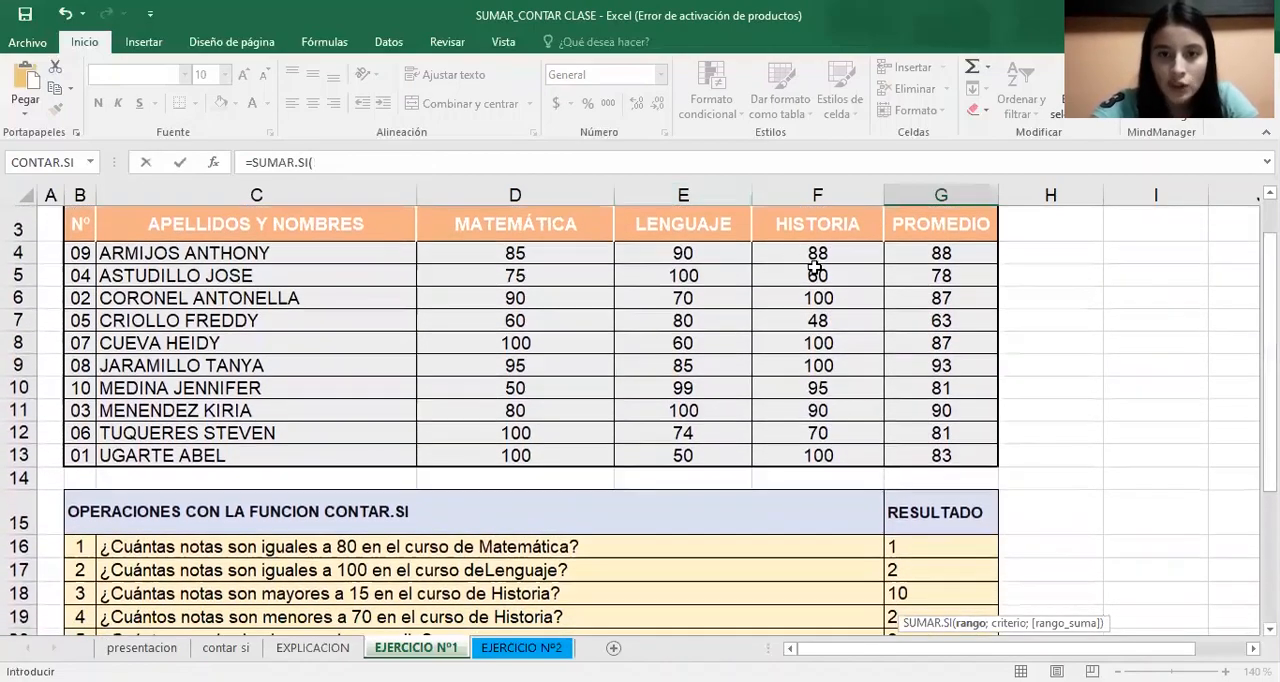
left_click(817, 255)
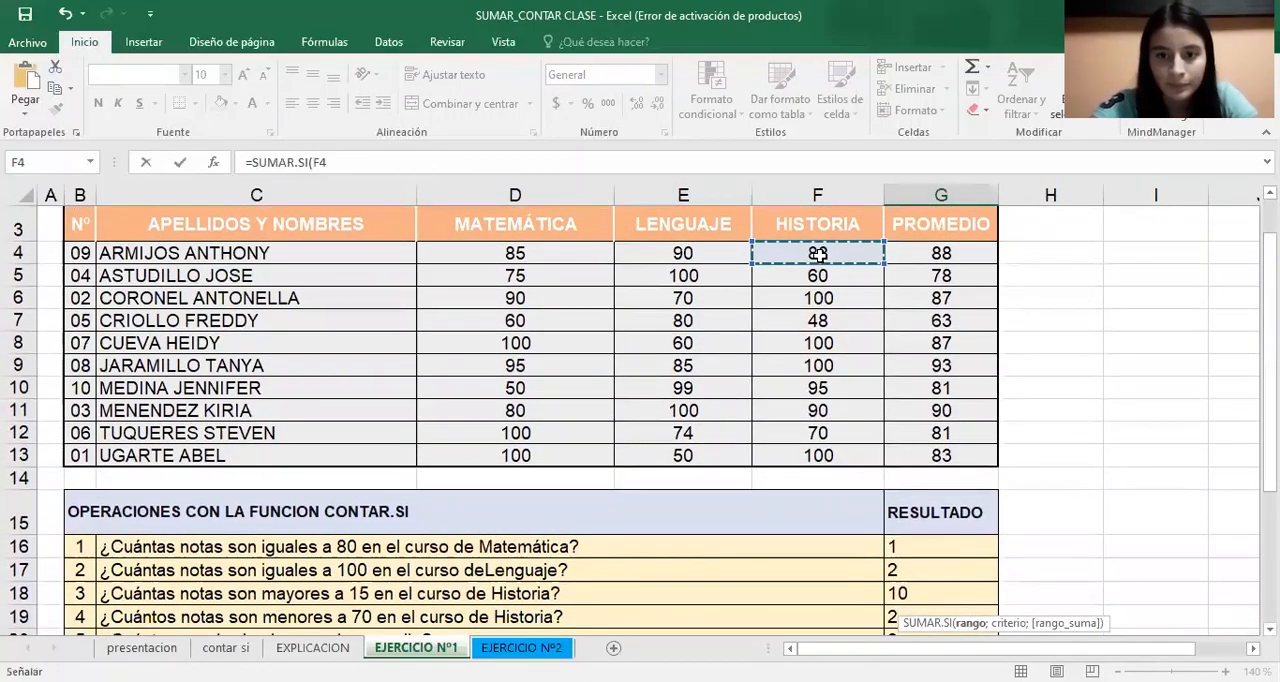
left_click_drag(817, 255, 817, 455)
Open the G25 formula's function arguments and set the criterion to <100
left_click(213, 162)
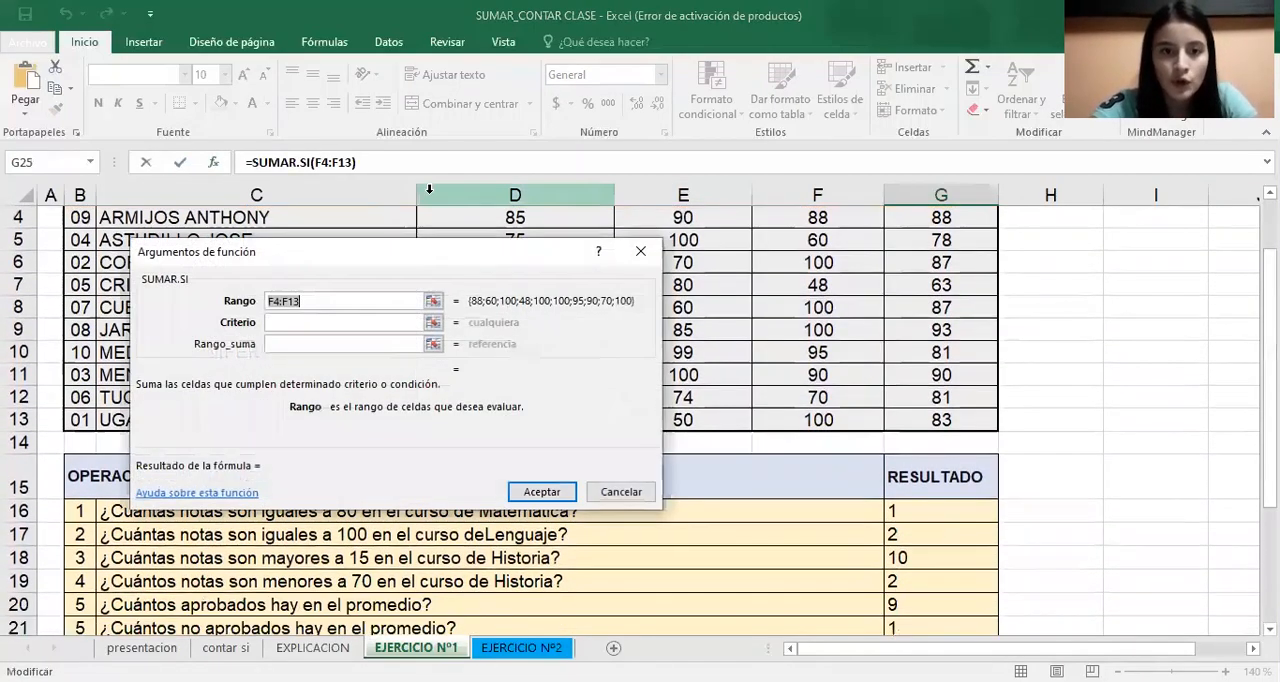
left_click(363, 324)
left_click(363, 322)
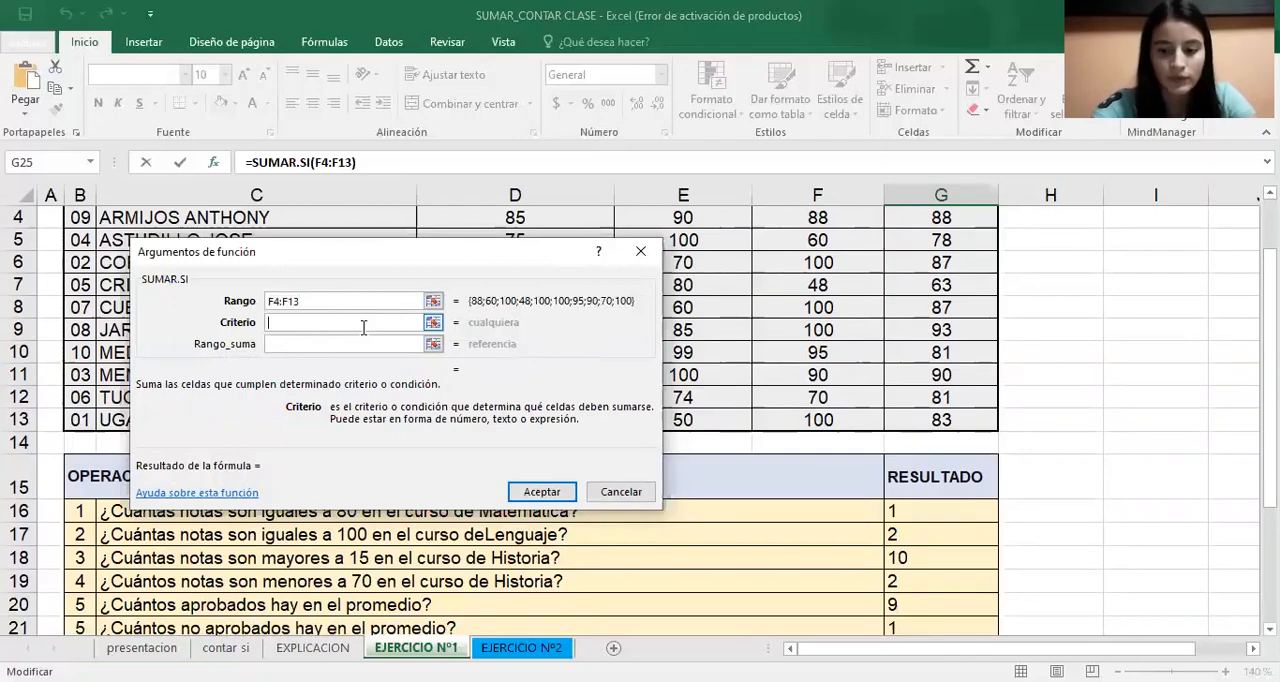
type("0")
key("BackSpace")
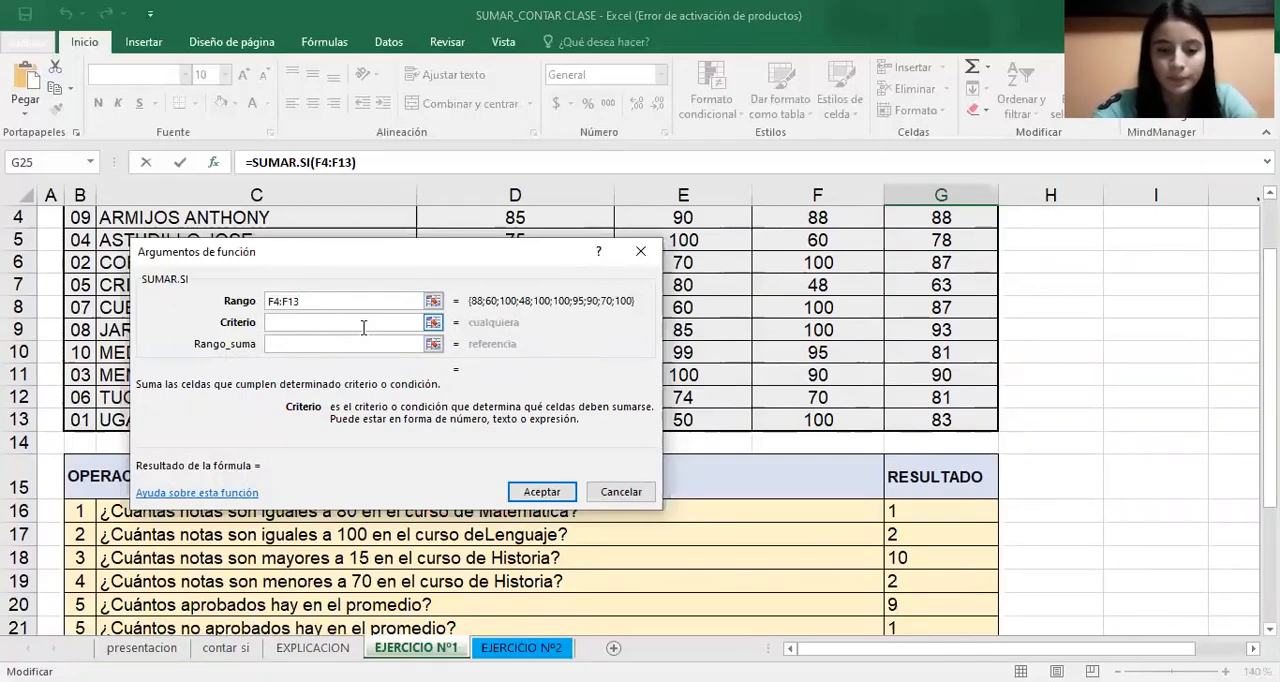
type(">")
key("BackSpace")
type("<100")
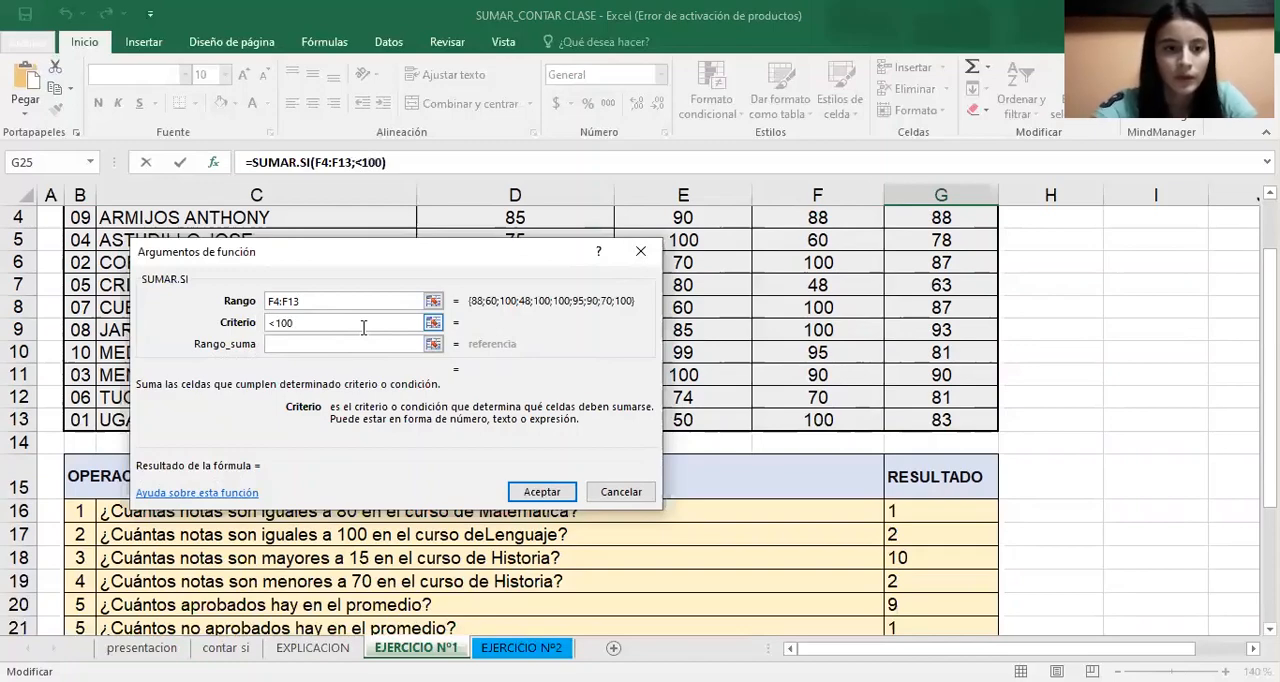
Set the sum range to the Historia grades F4:F13 and accept the G25 formula
left_click(369, 342)
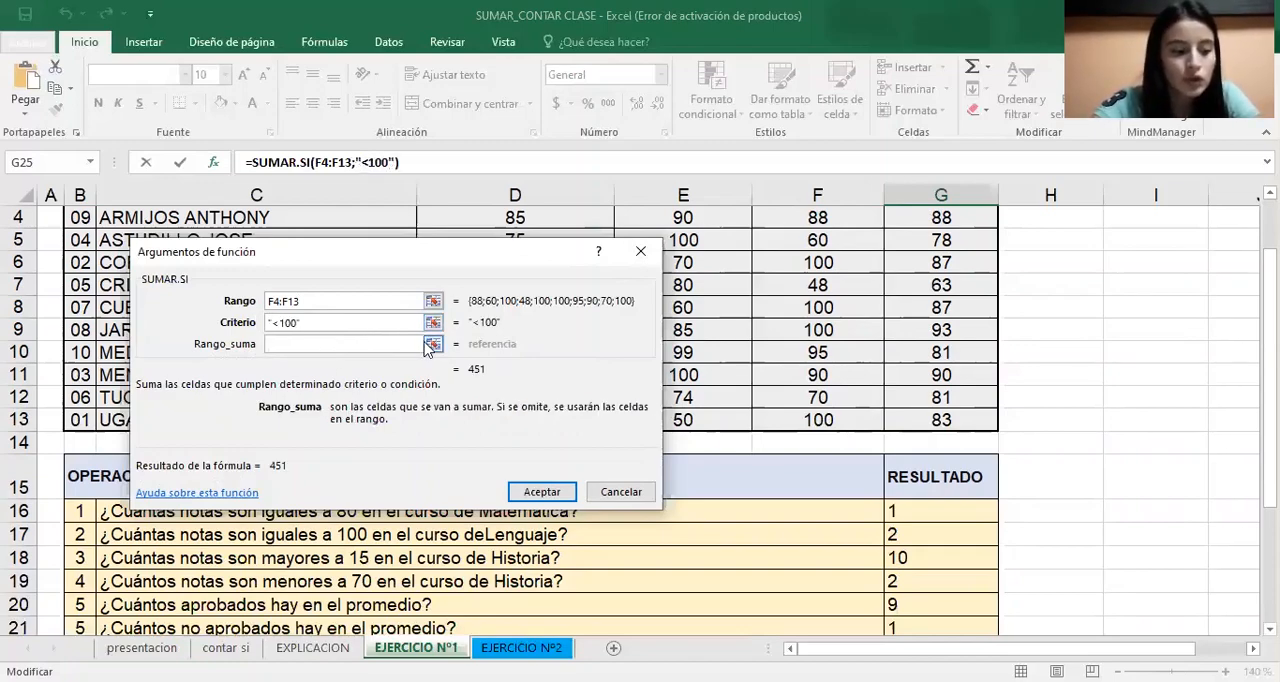
scroll(848, 310, "up", 1)
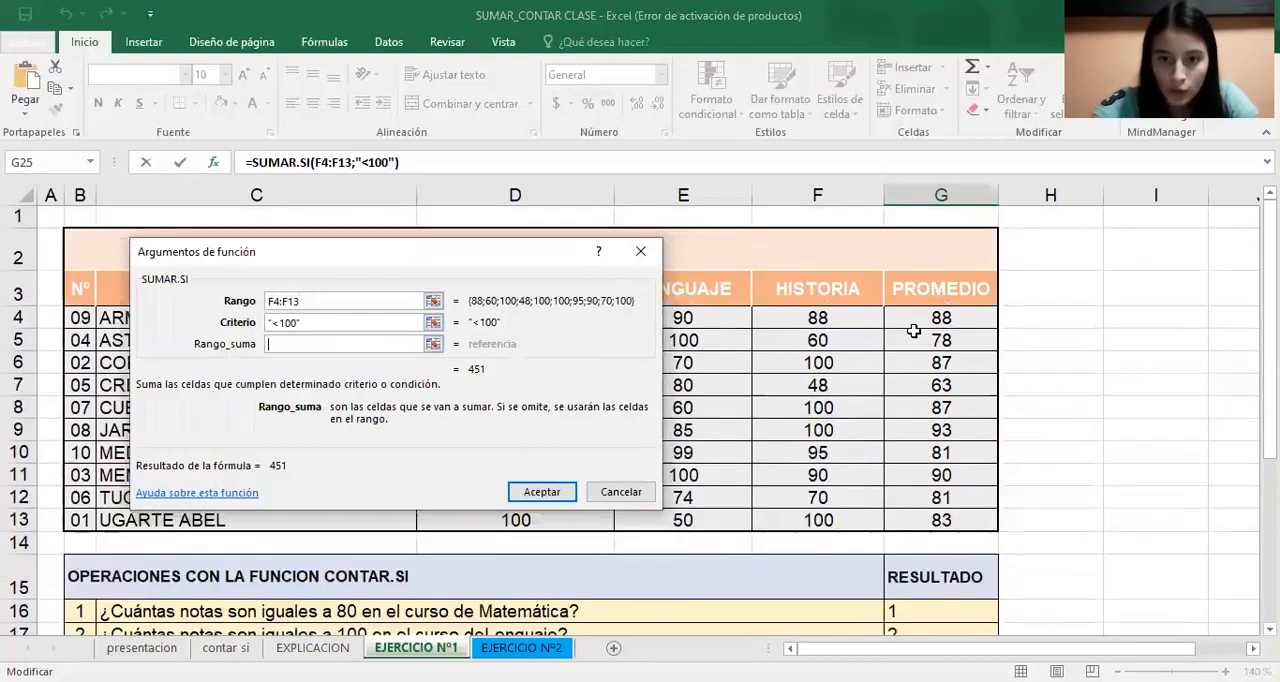
left_click(848, 320)
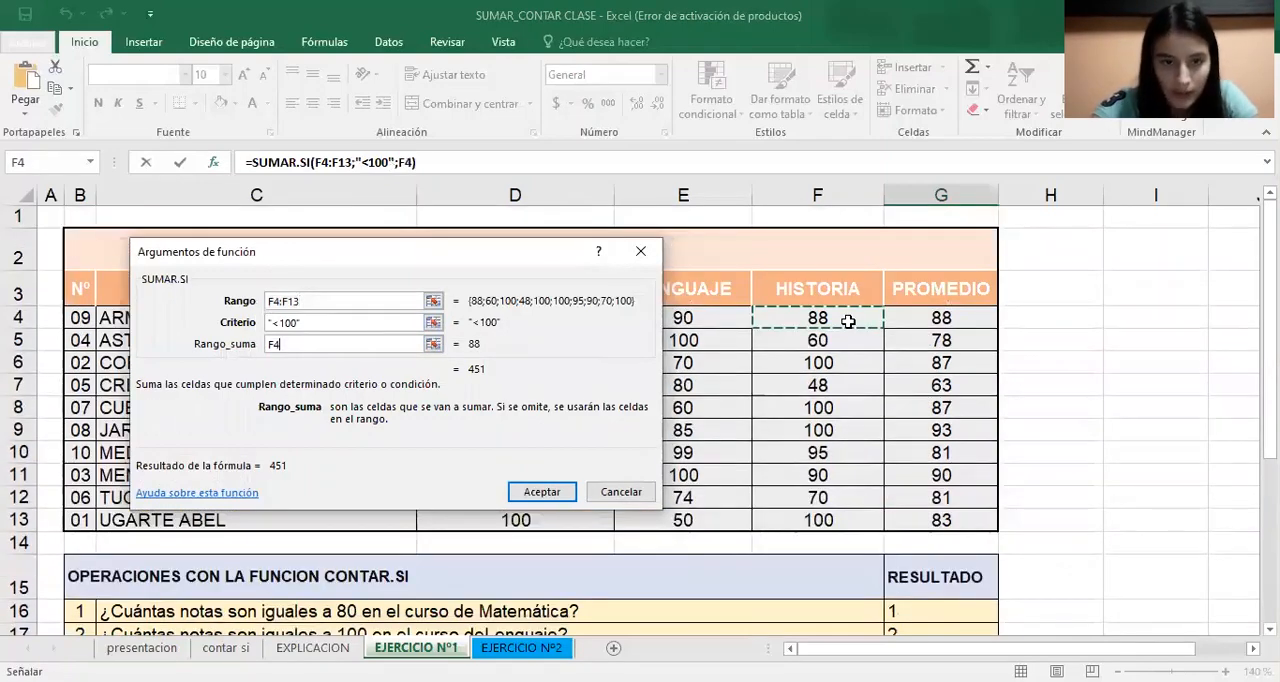
left_click_drag(848, 320, 848, 520)
left_click(527, 500)
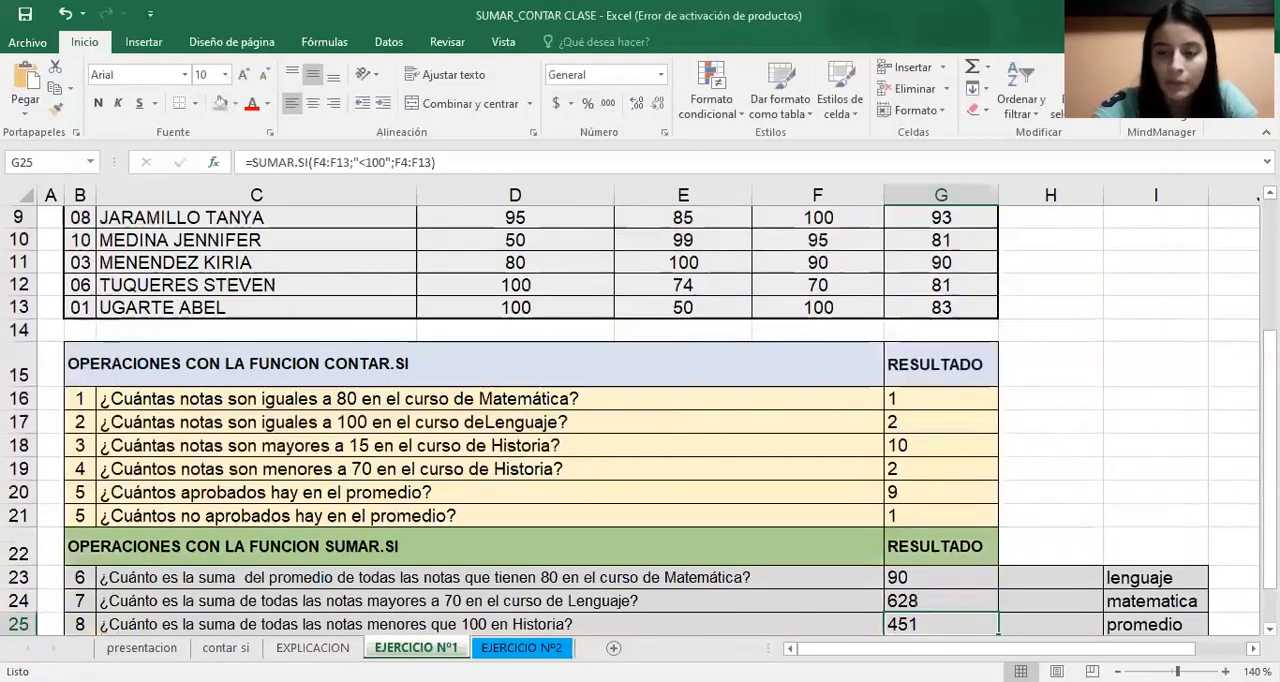
Start a SUMAR.SI formula in G26 with the Promedio values G4:G13 as its range
scroll(857, 586, "down", 1)
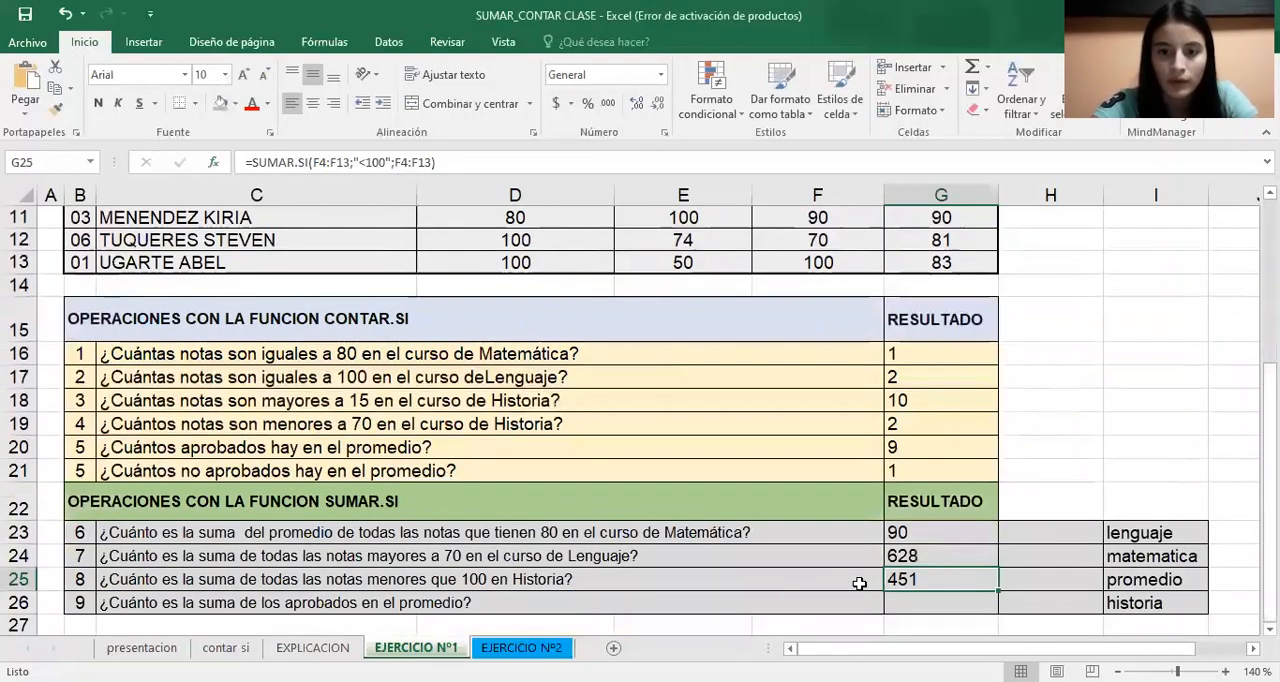
left_click(934, 604)
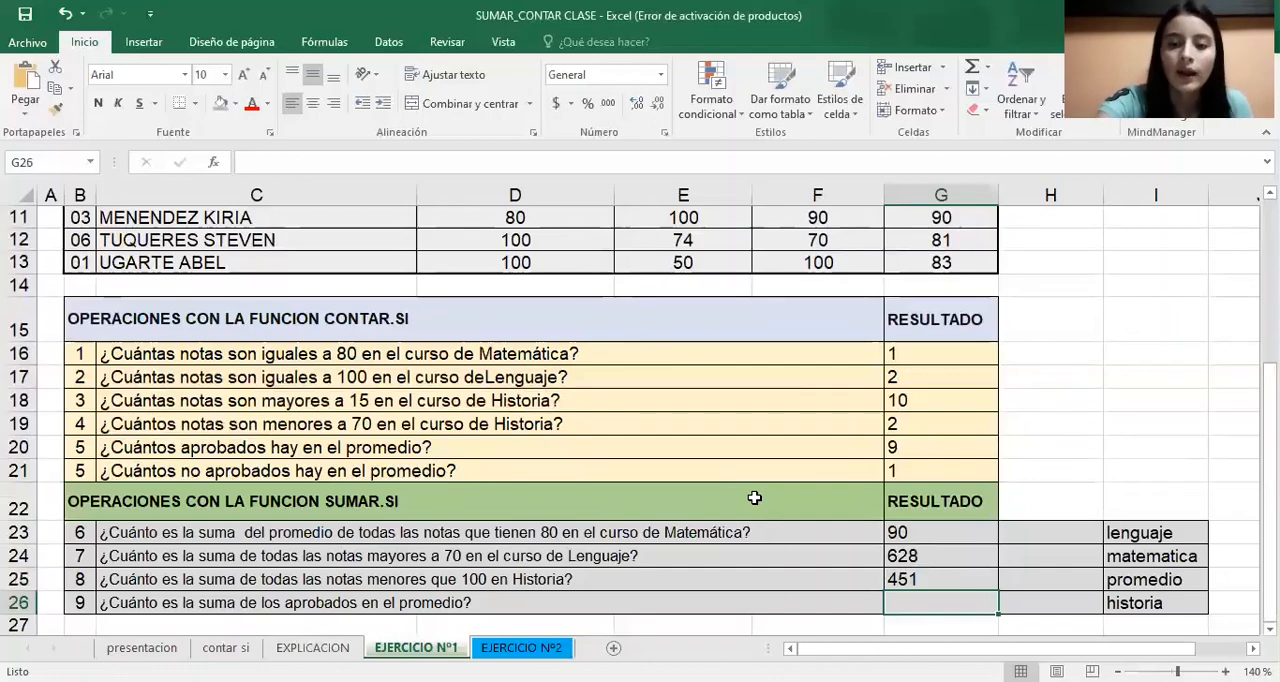
type("=")
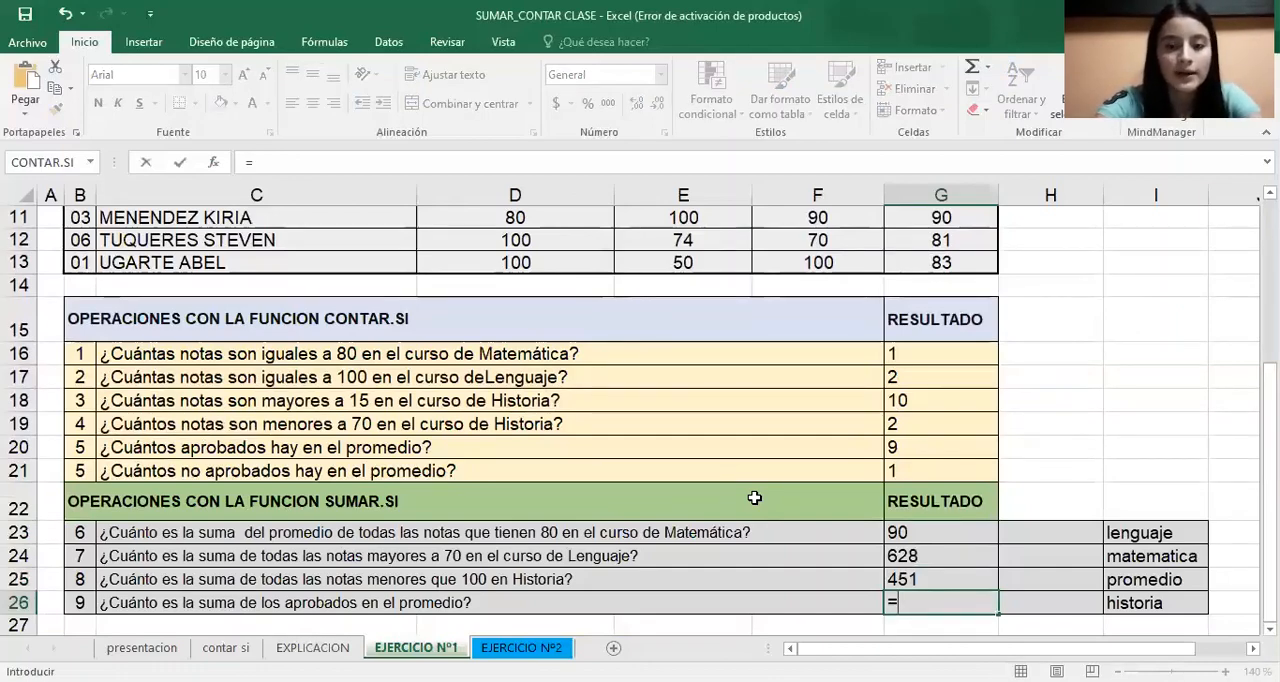
type("suma")
left_click(940, 519)
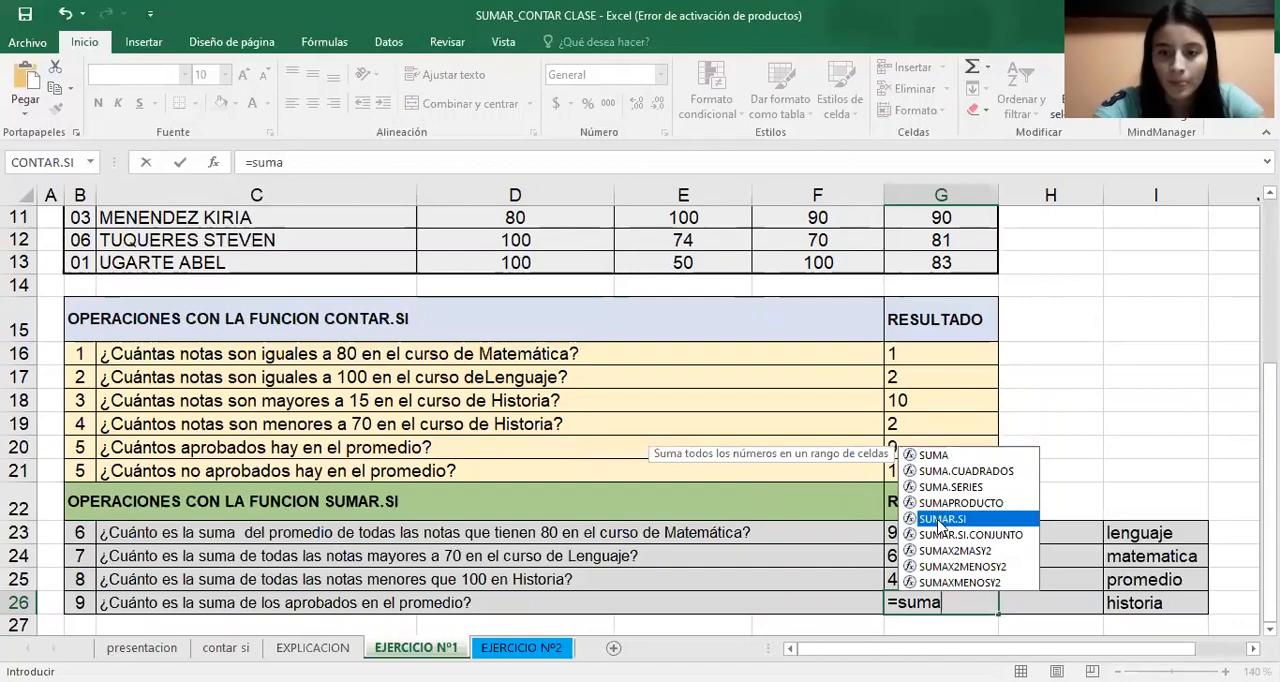
double_click(940, 519)
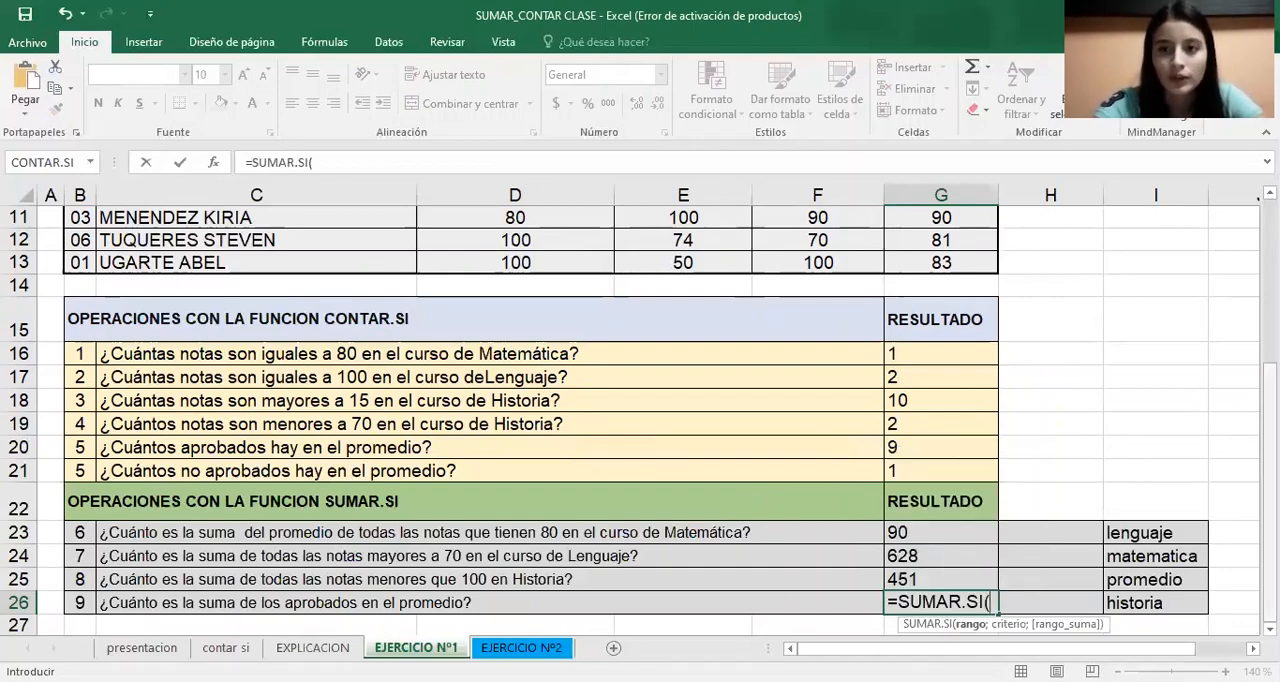
left_click_drag(1270, 610, 1270, 455)
left_click(960, 320)
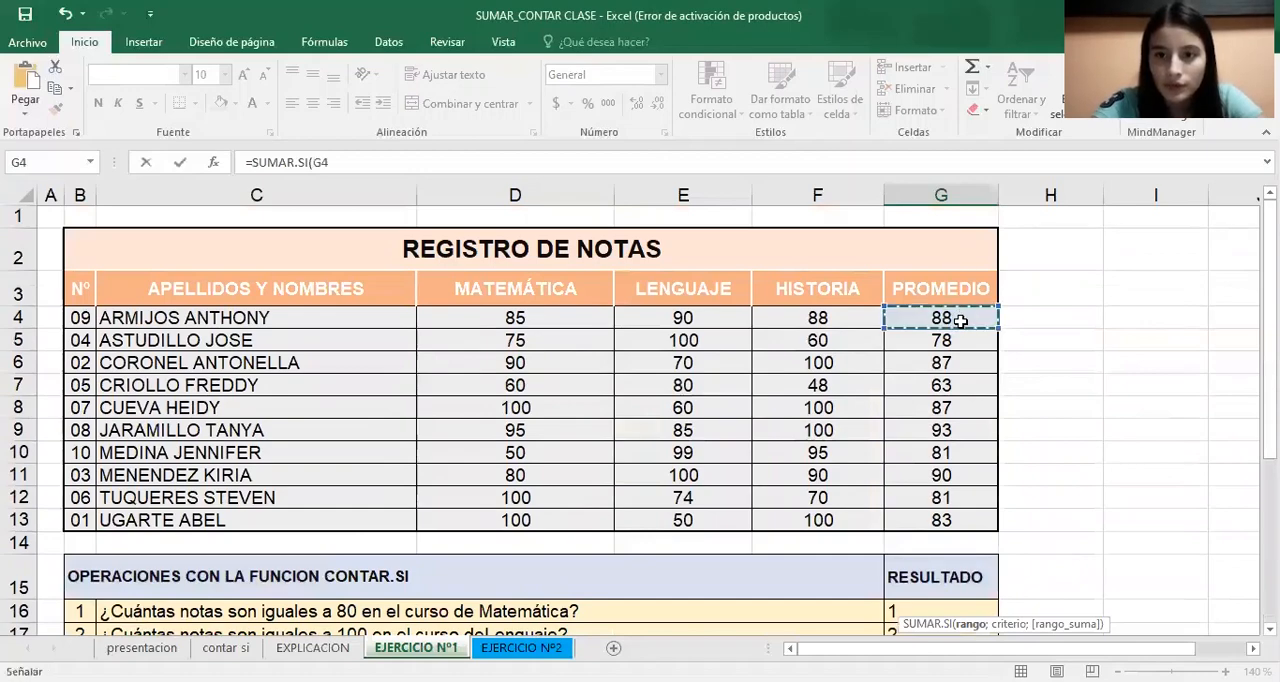
left_click_drag(960, 320, 945, 520)
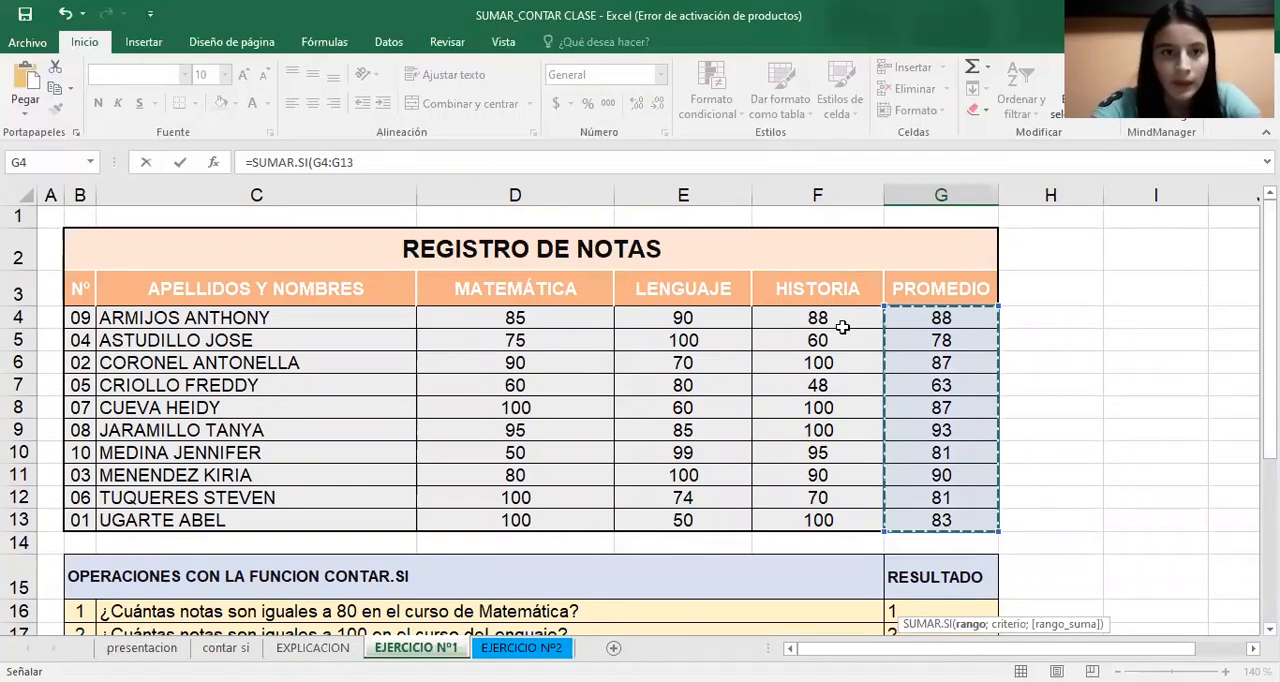
Open the G26 formula's function arguments and set the criterion to >70
left_click(214, 166)
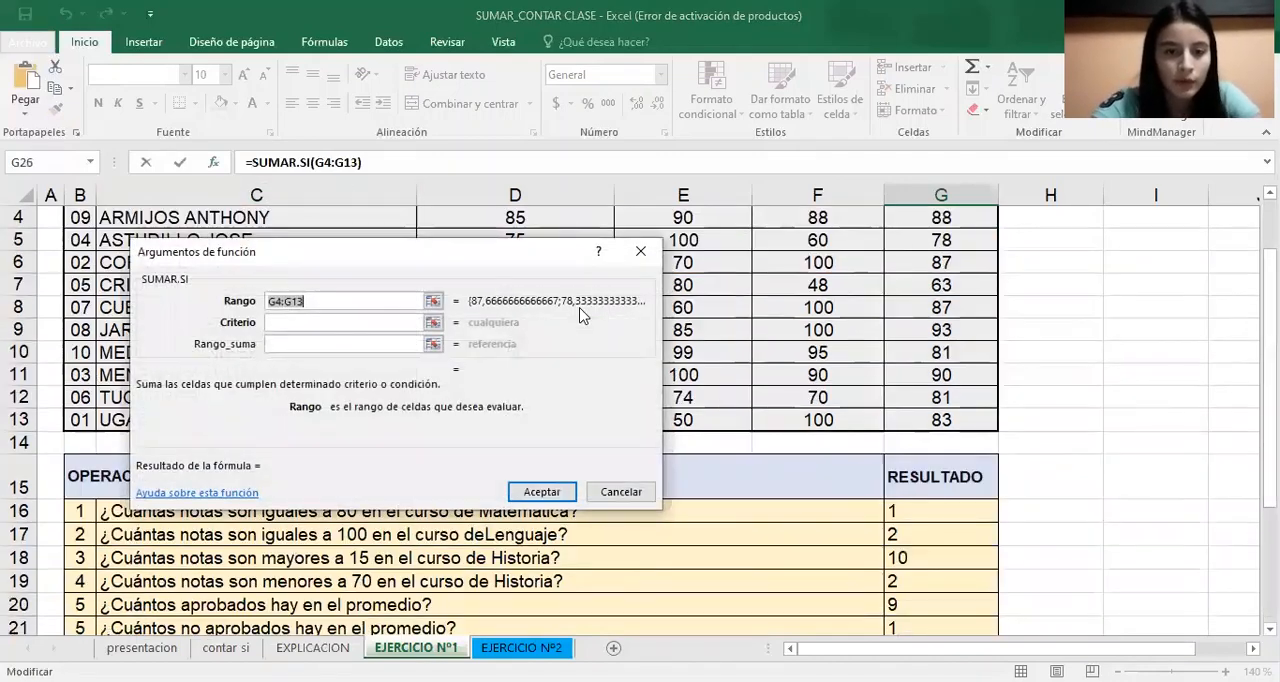
left_click(373, 322)
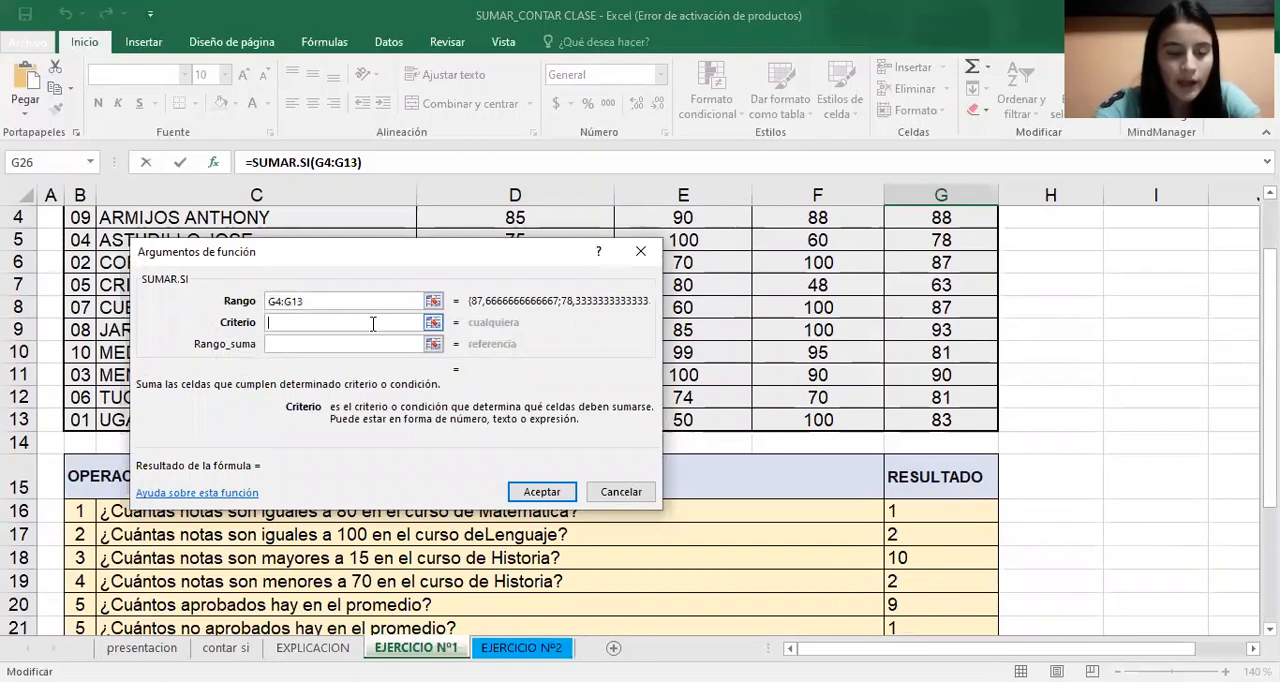
type("<")
key("BackSpace")
type("<")
key("BackSpace")
type(">70")
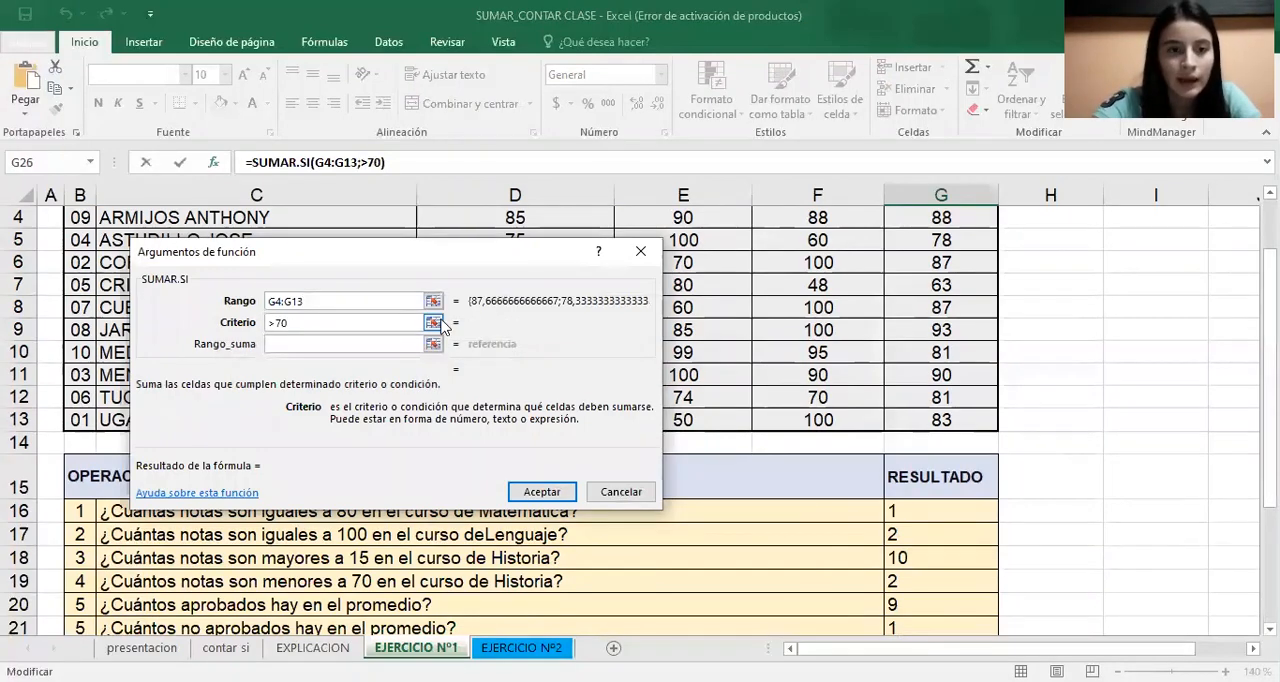
Set the sum range to the Promedio values G4:G13 and accept the G26 formula
left_click(355, 343)
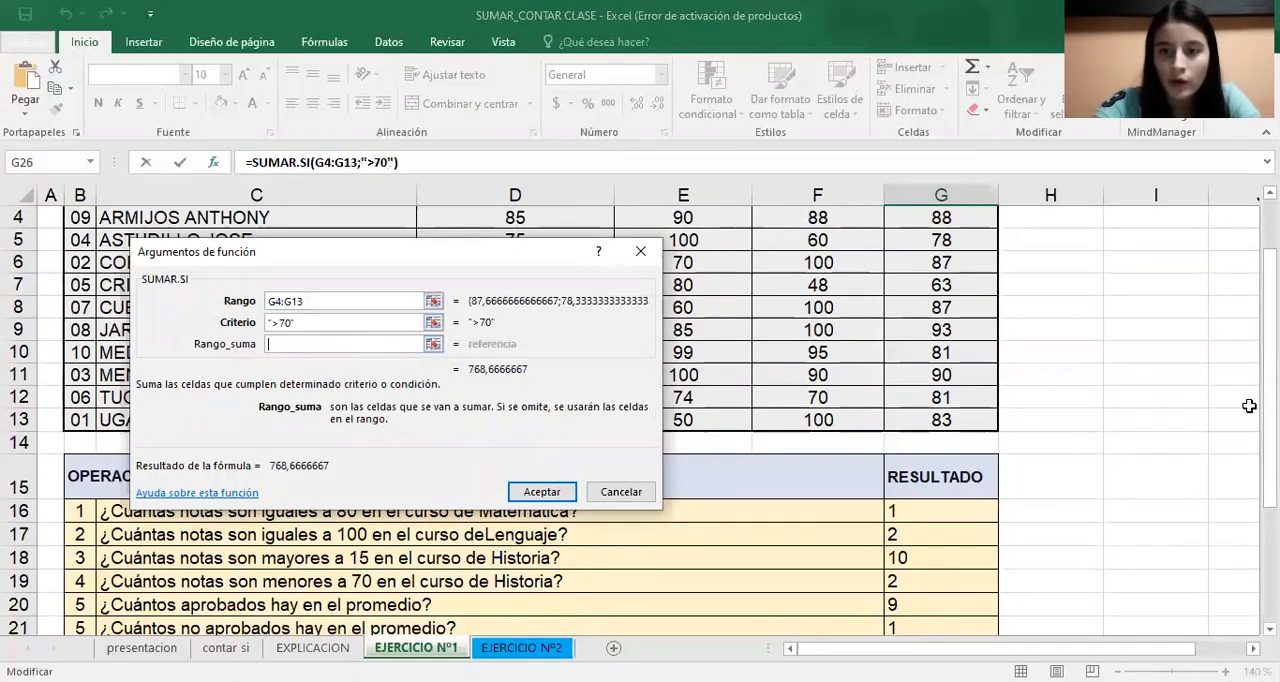
scroll(891, 380, "up", 1)
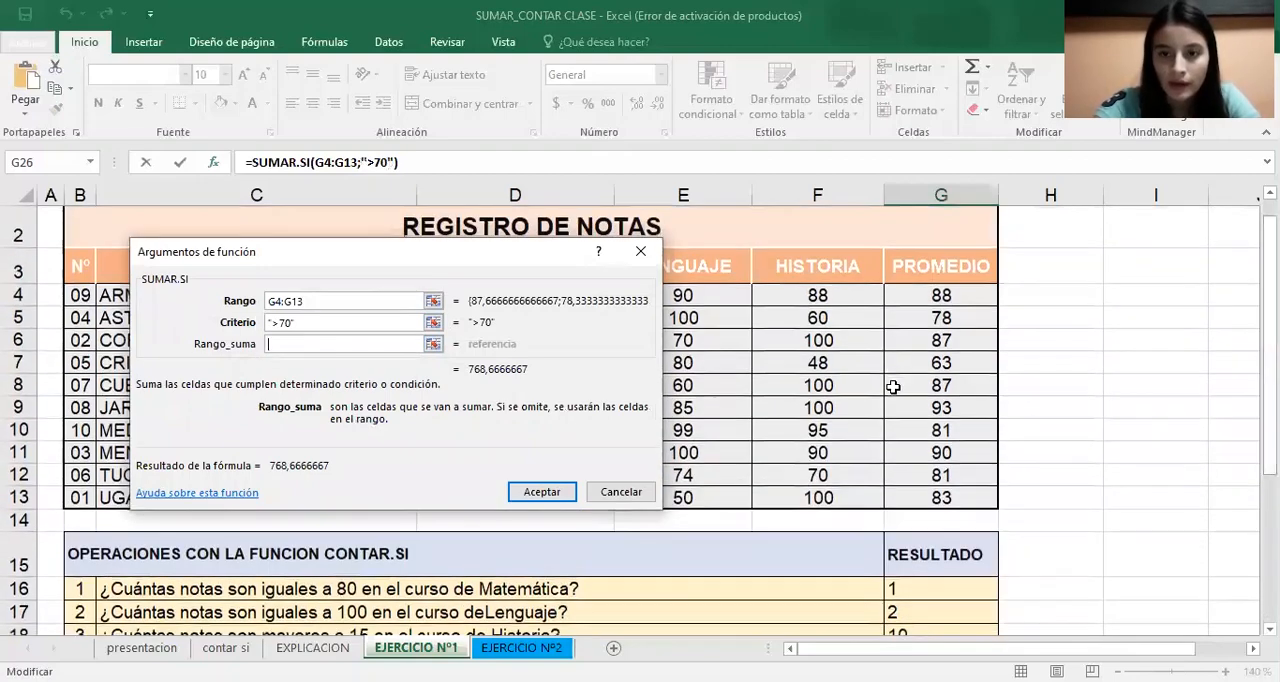
left_click(932, 292)
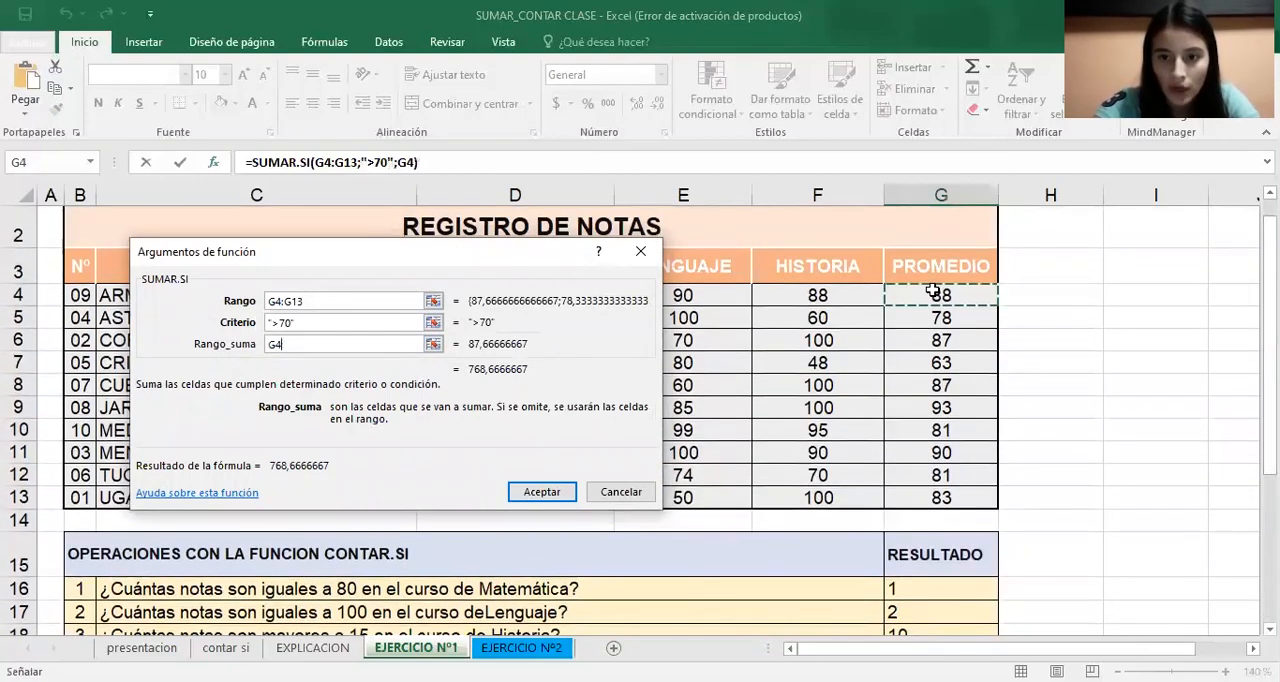
type(":G13")
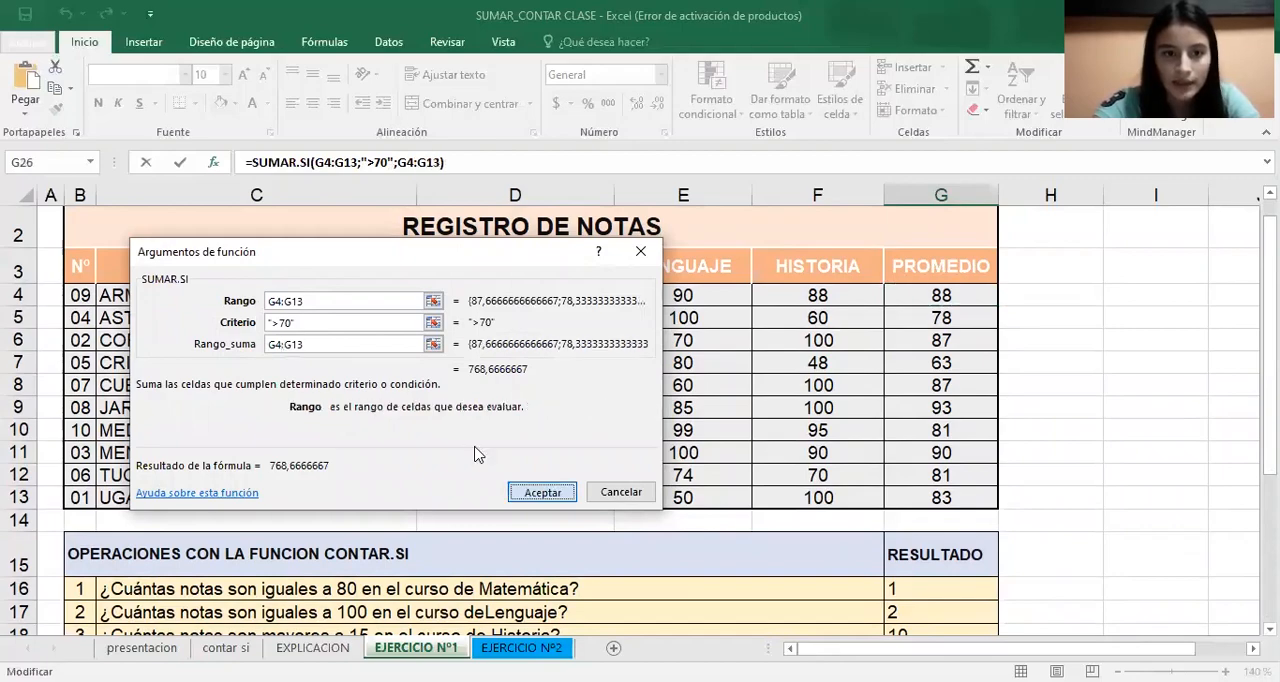
key("Return")
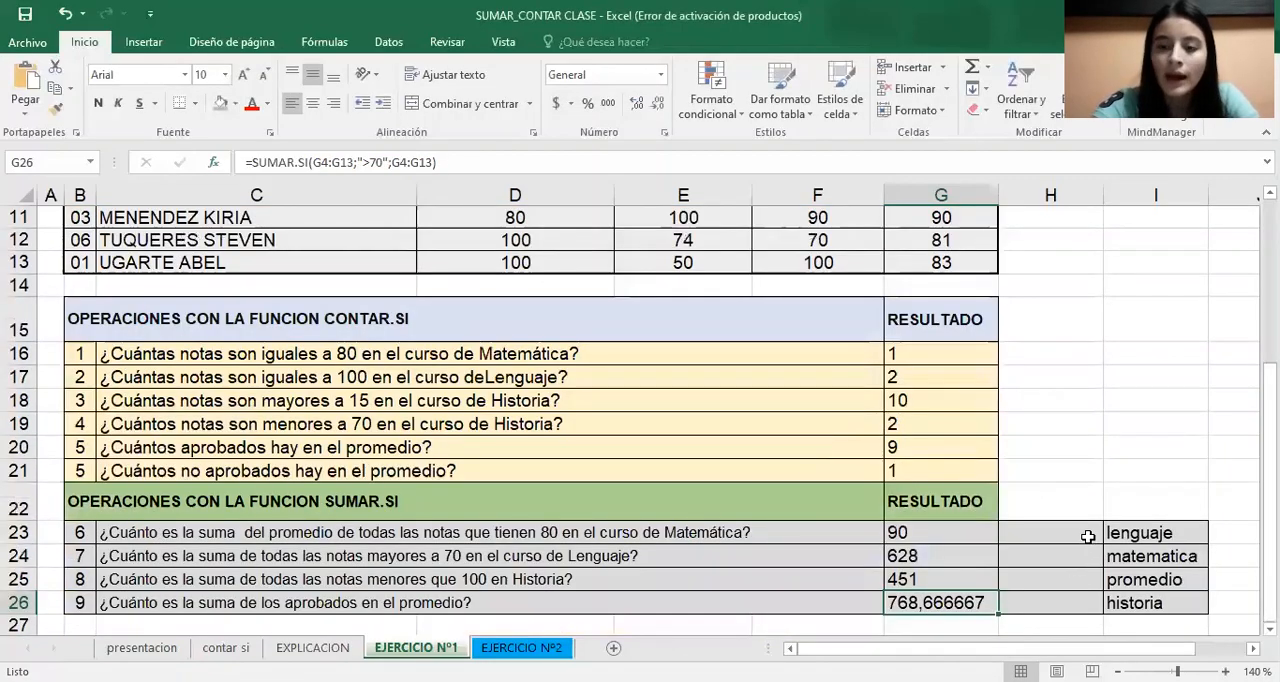
Start a SUMAR.SI formula in H23 with the Lenguaje grades E4:E13 as its range
mouse_move(1084, 536)
left_mouse_down()
mouse_move(1092, 638)
mouse_move(1086, 517)
left_mouse_up()
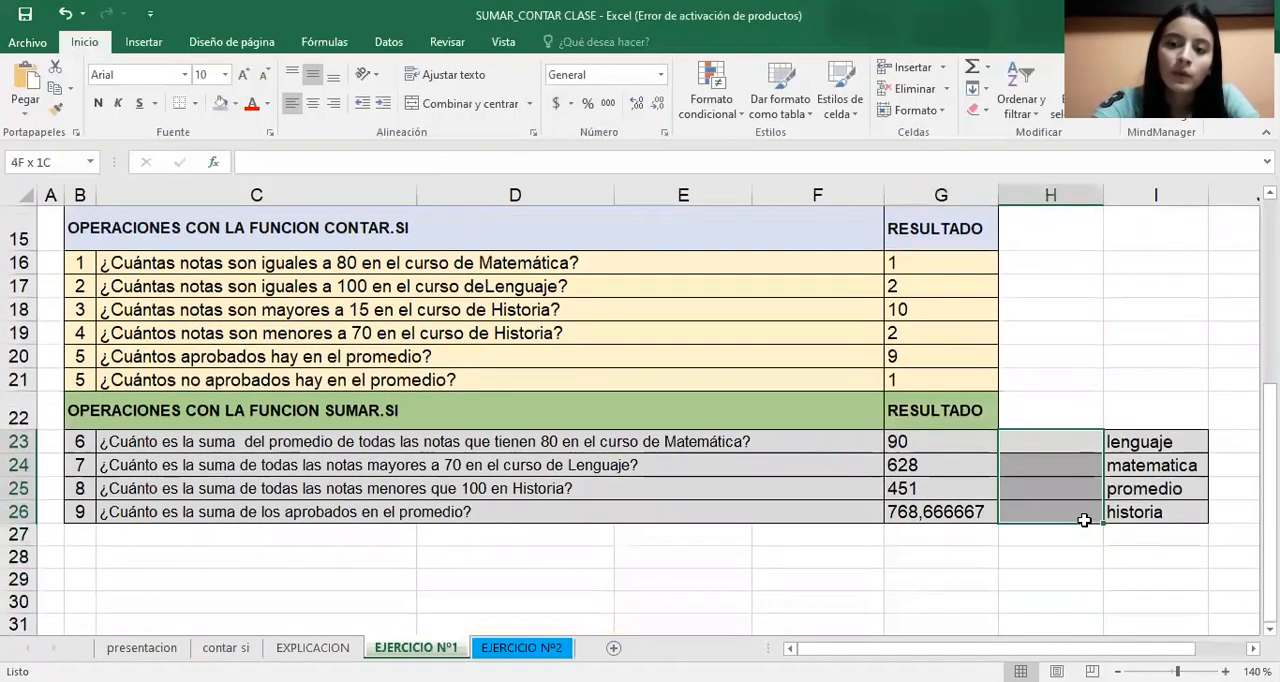
left_click(1067, 432)
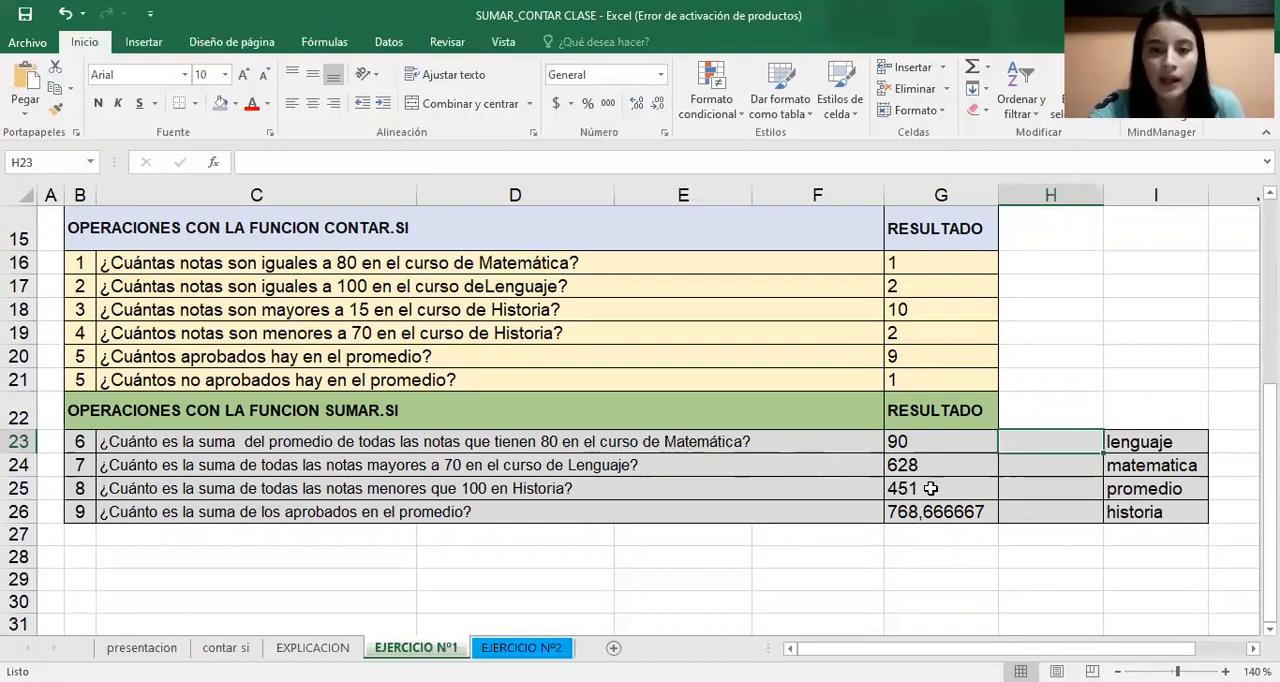
type("=")
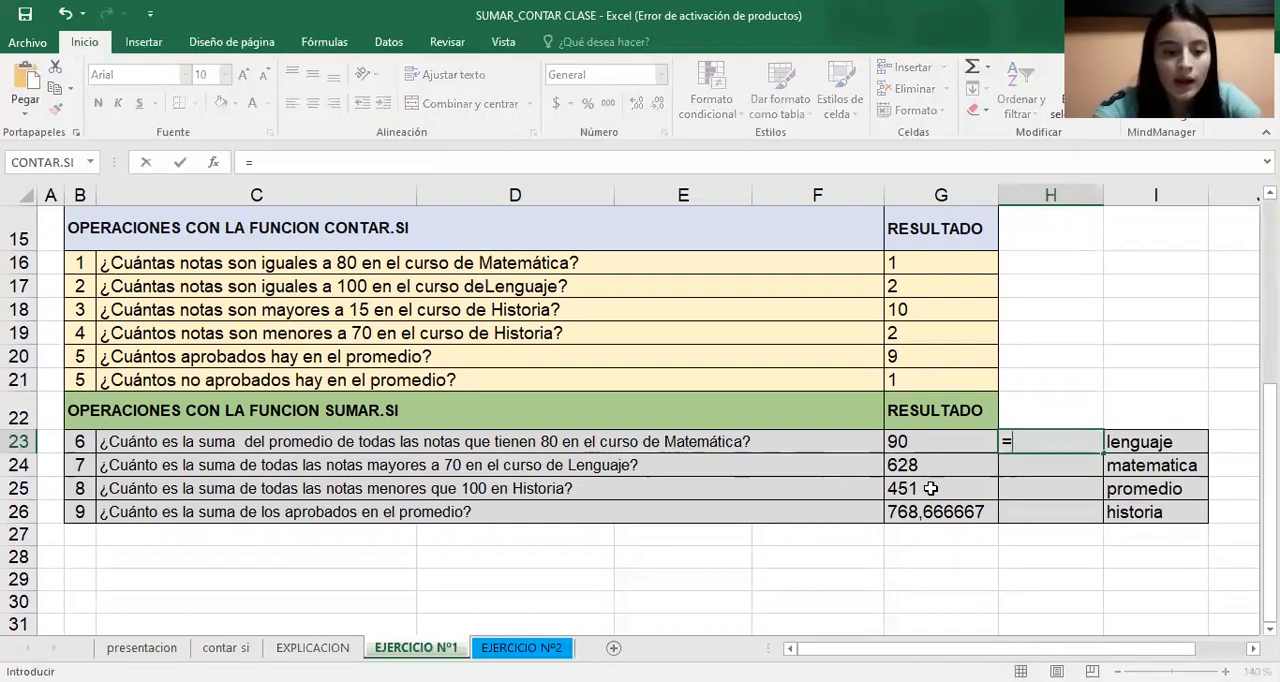
type("su")
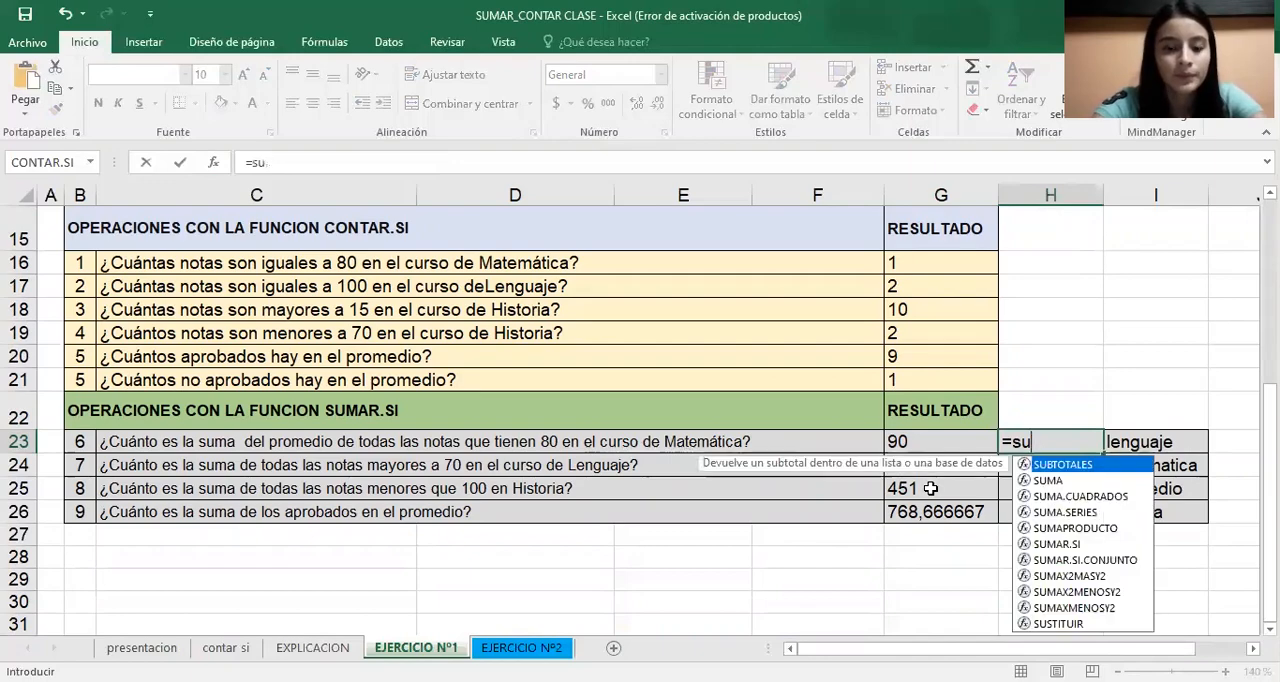
type("ma")
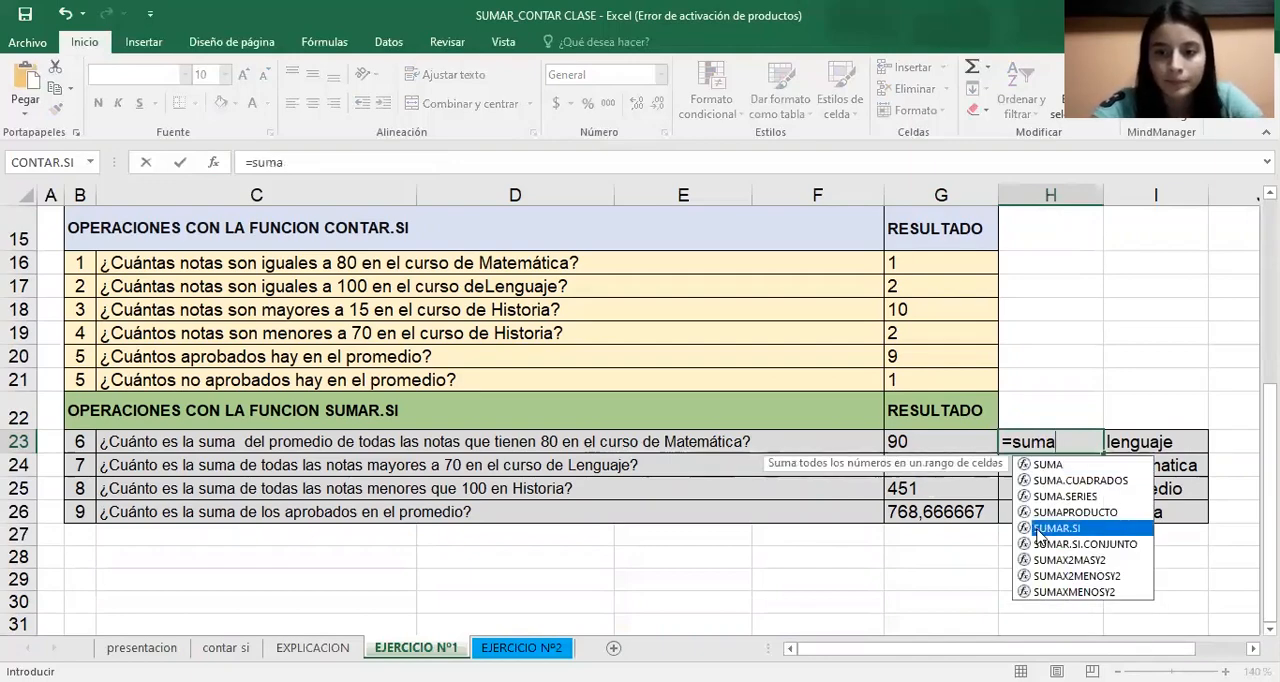
double_click(1037, 537)
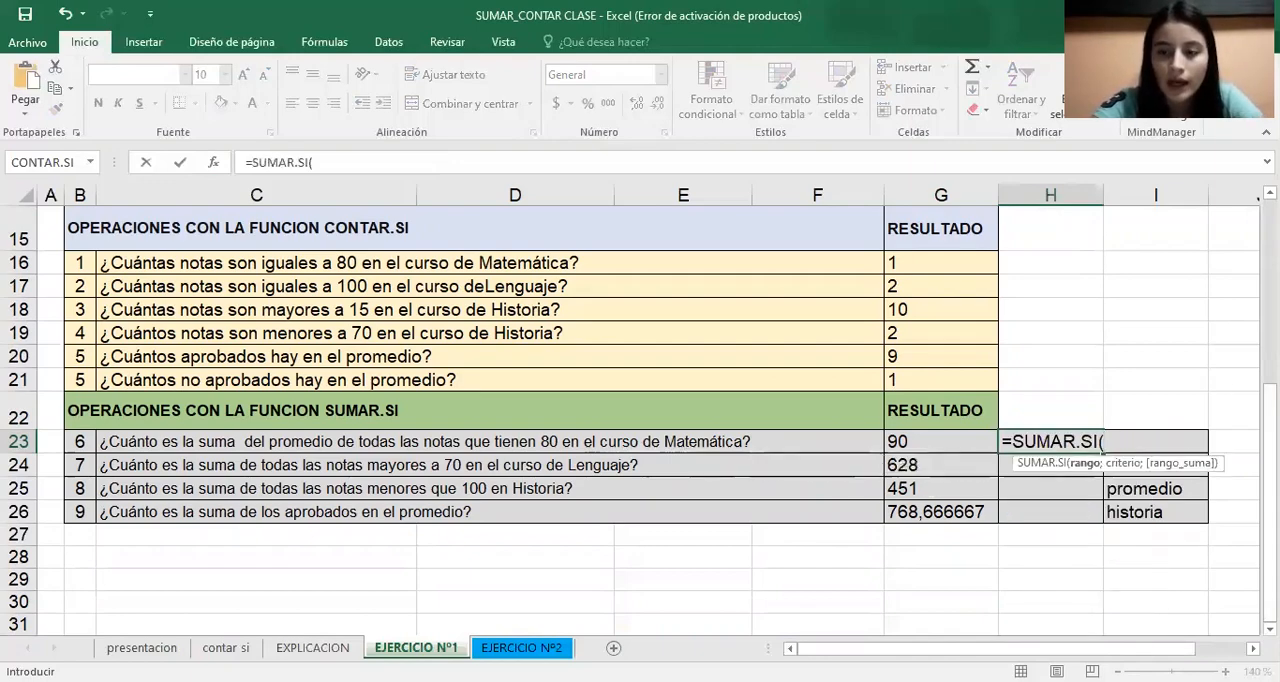
scroll(770, 226, "up", 4)
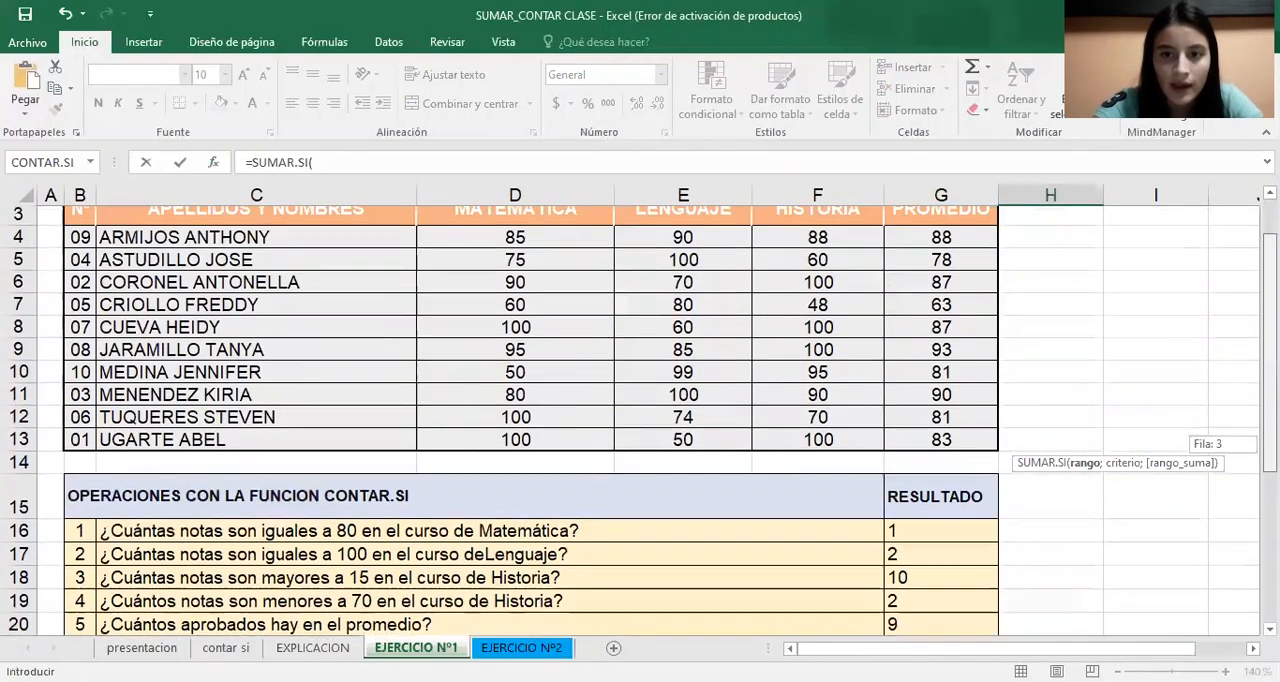
left_click(728, 259)
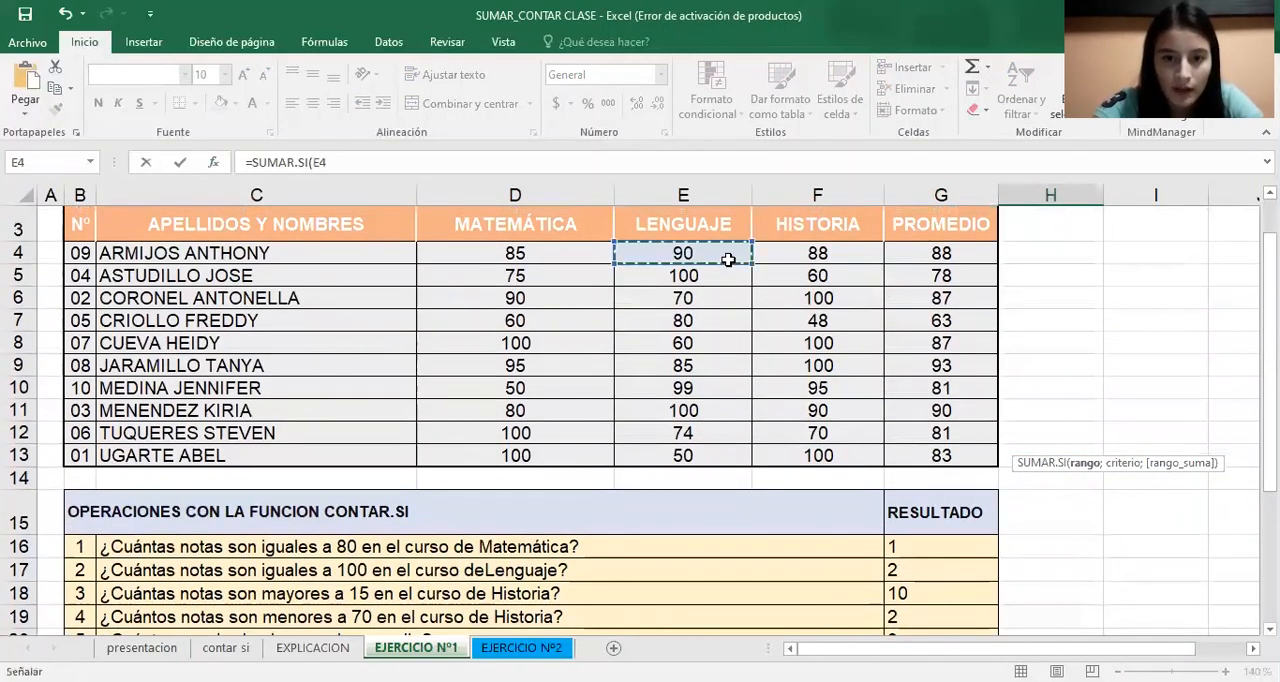
key("ctrl+shift+Down")
Open the H23 formula's function arguments and set the criterion to >80
left_click_drag(1270, 390, 1270, 520)
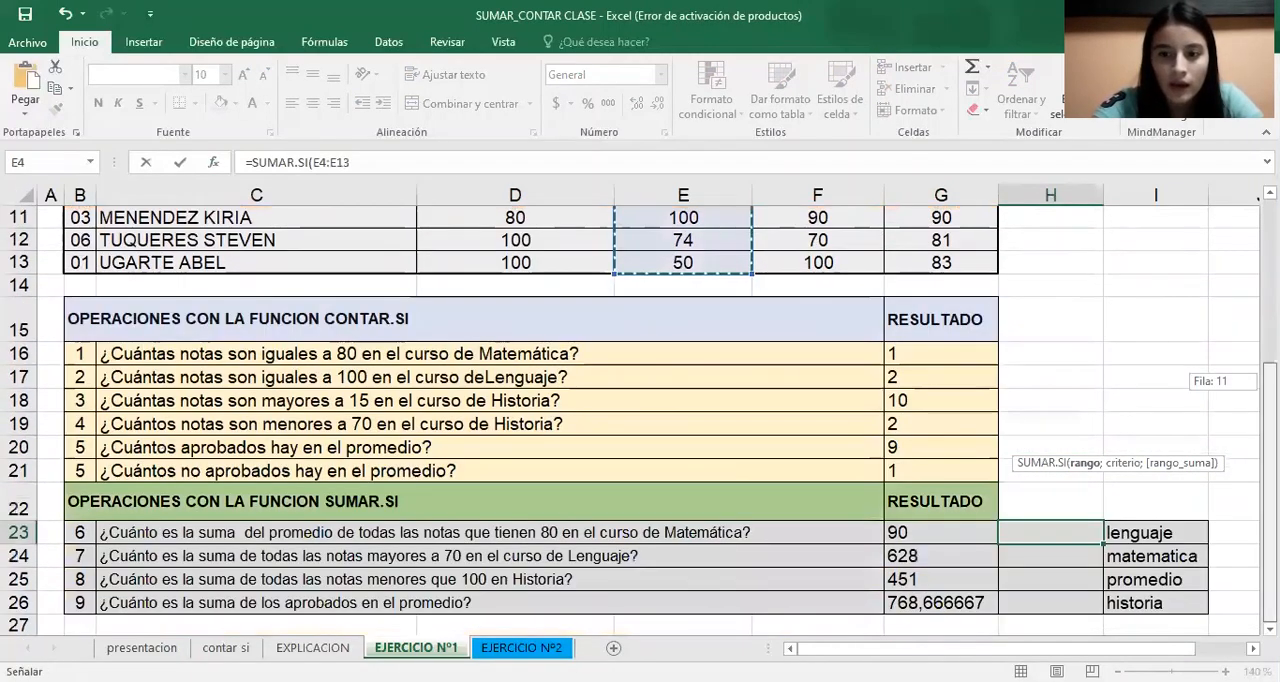
left_click(219, 163)
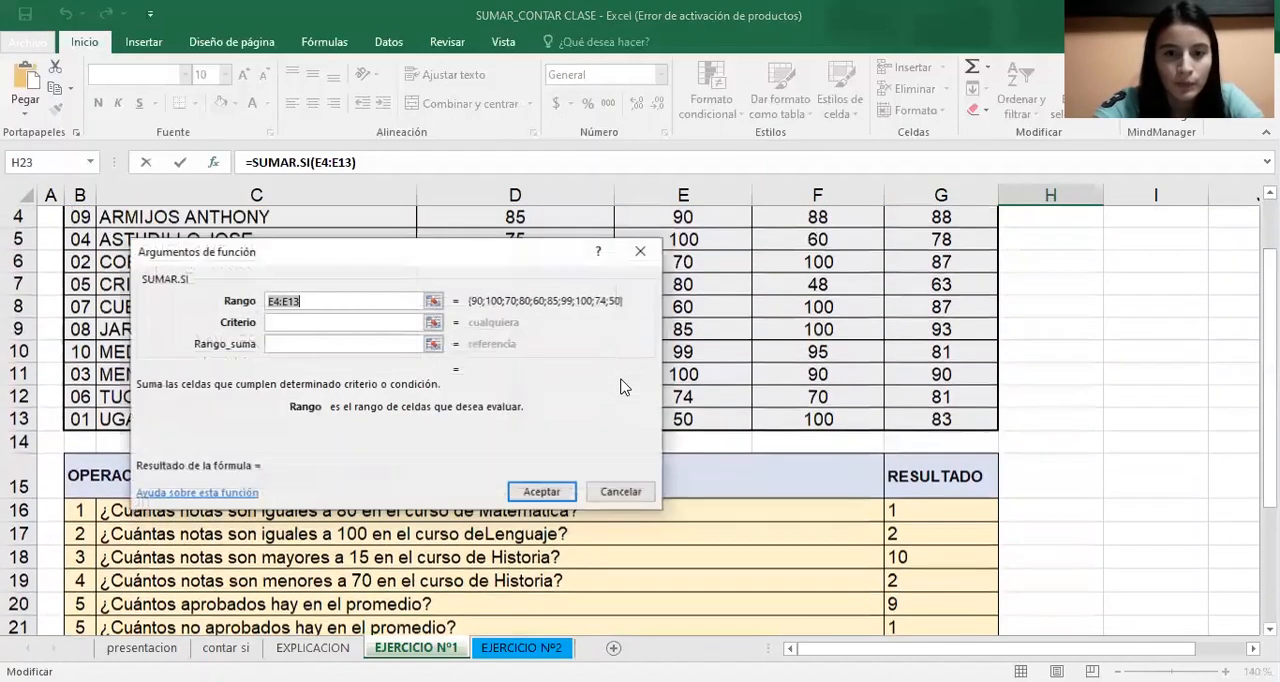
left_click(405, 322)
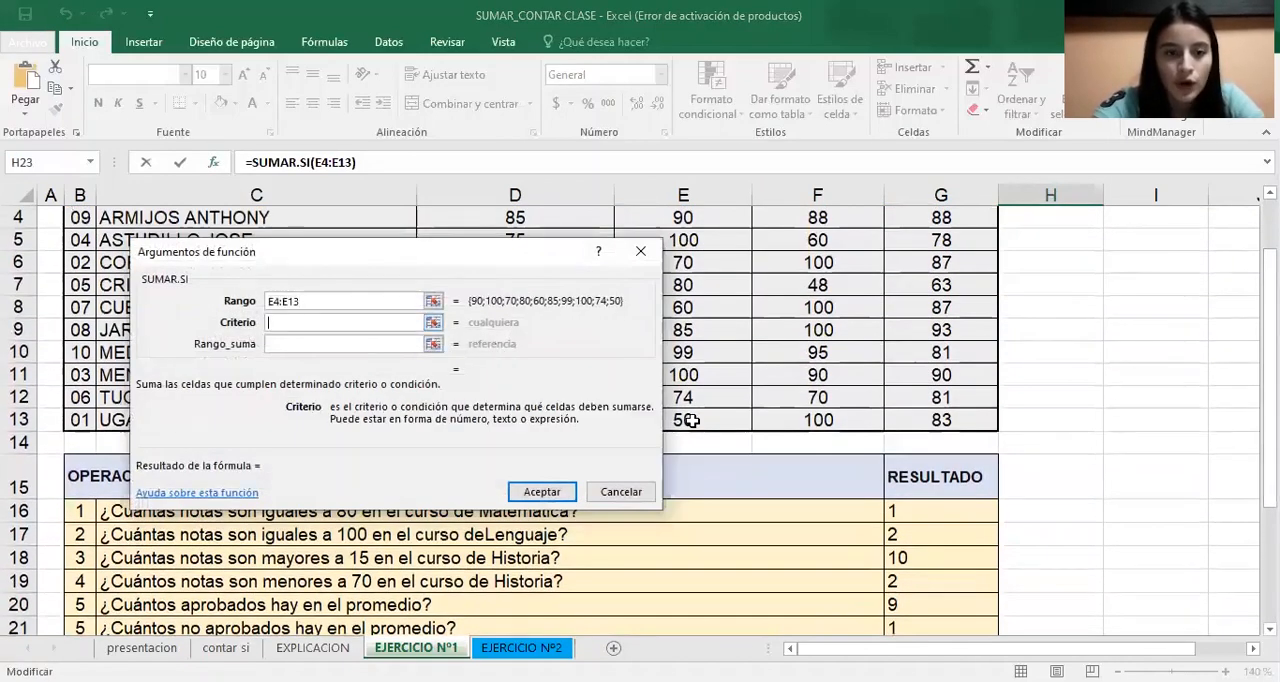
type("♦6666")
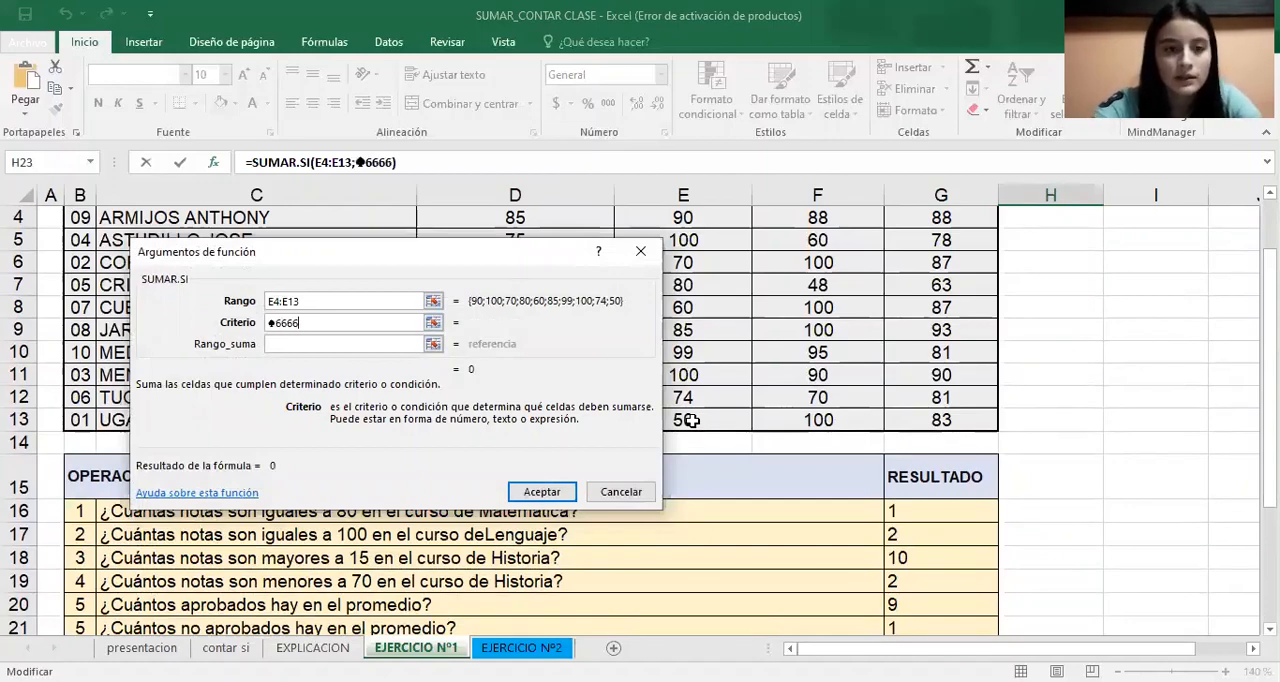
key("BackSpace")
key("BackSpace")
key("BackSpace")
key("BackSpace")
key("BackSpace")
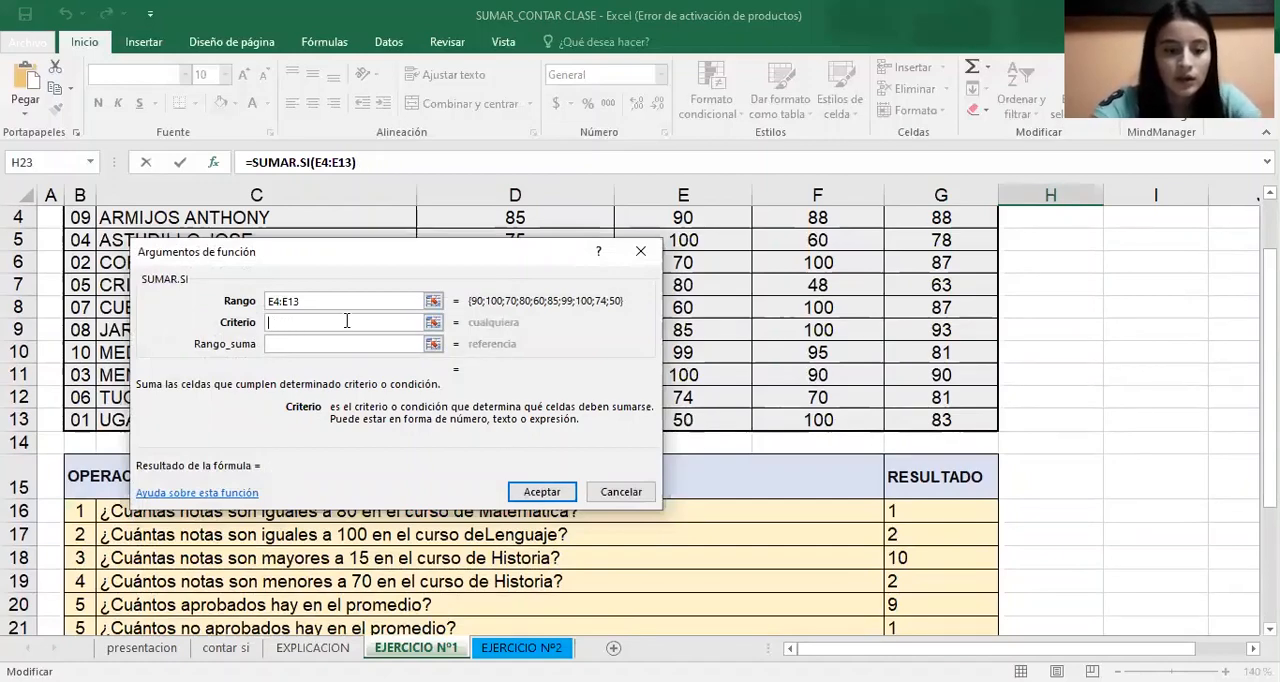
type(">")
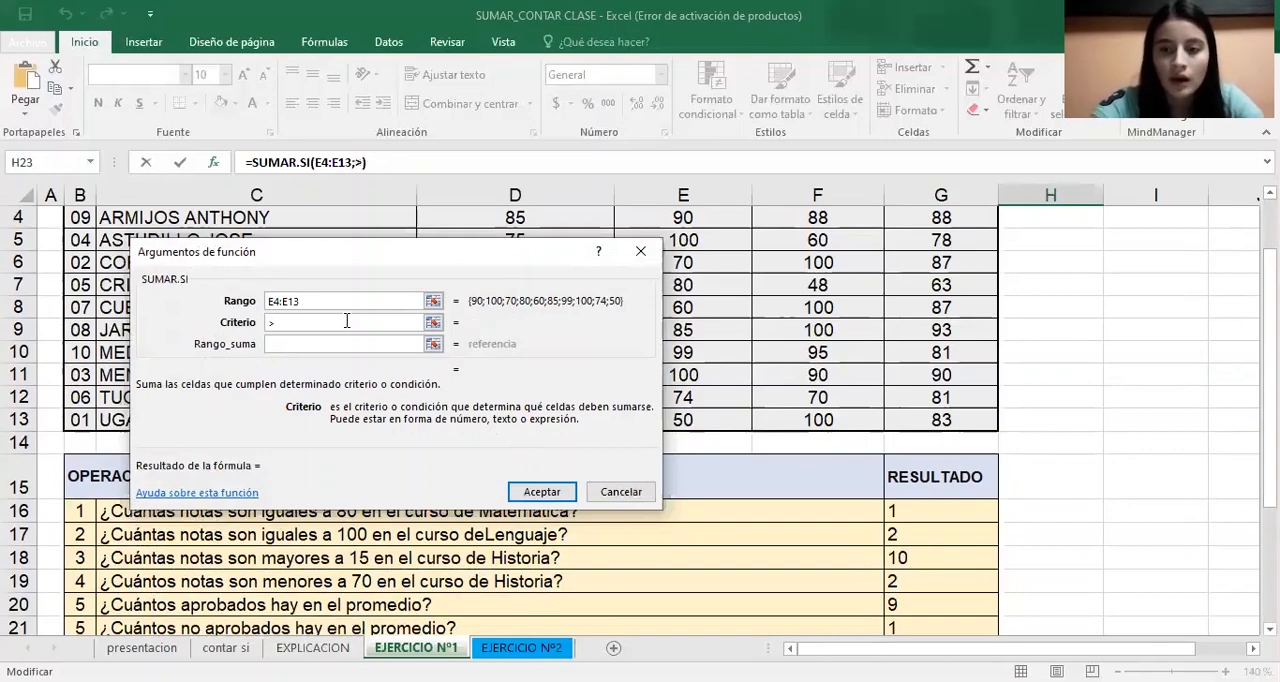
type("80")
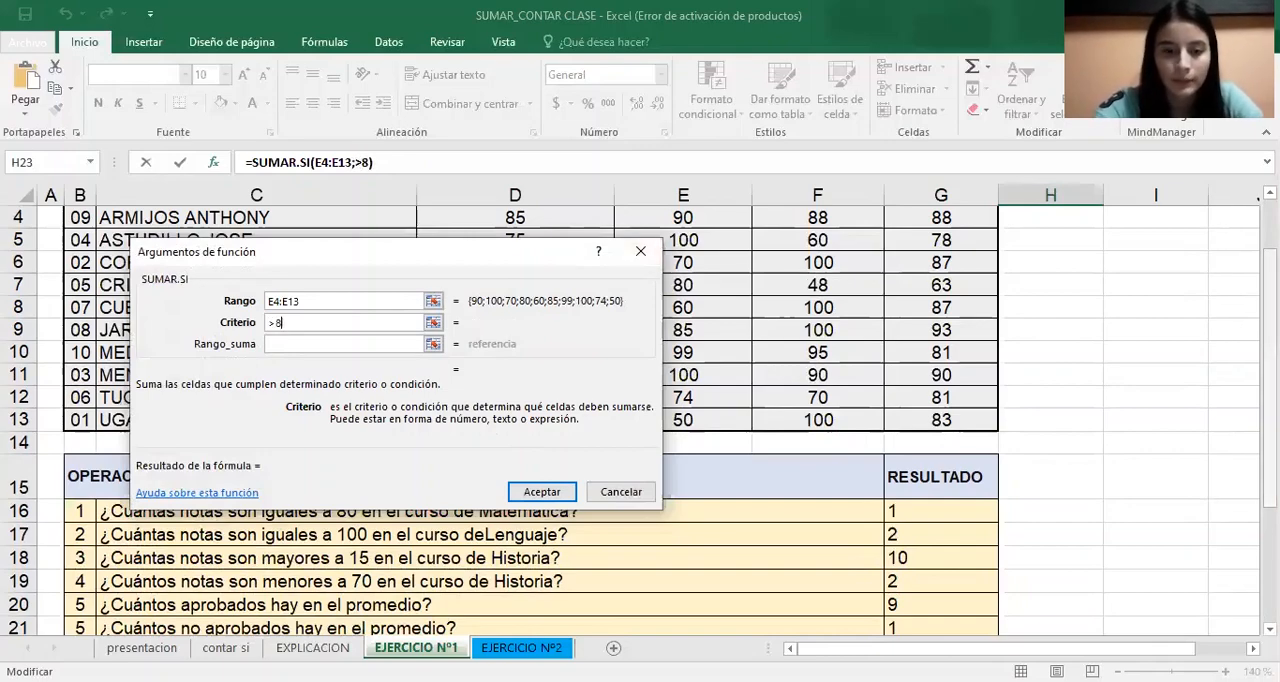
Set the sum range to the Promedio values G4:G13 and accept the H23 formula
left_click(361, 343)
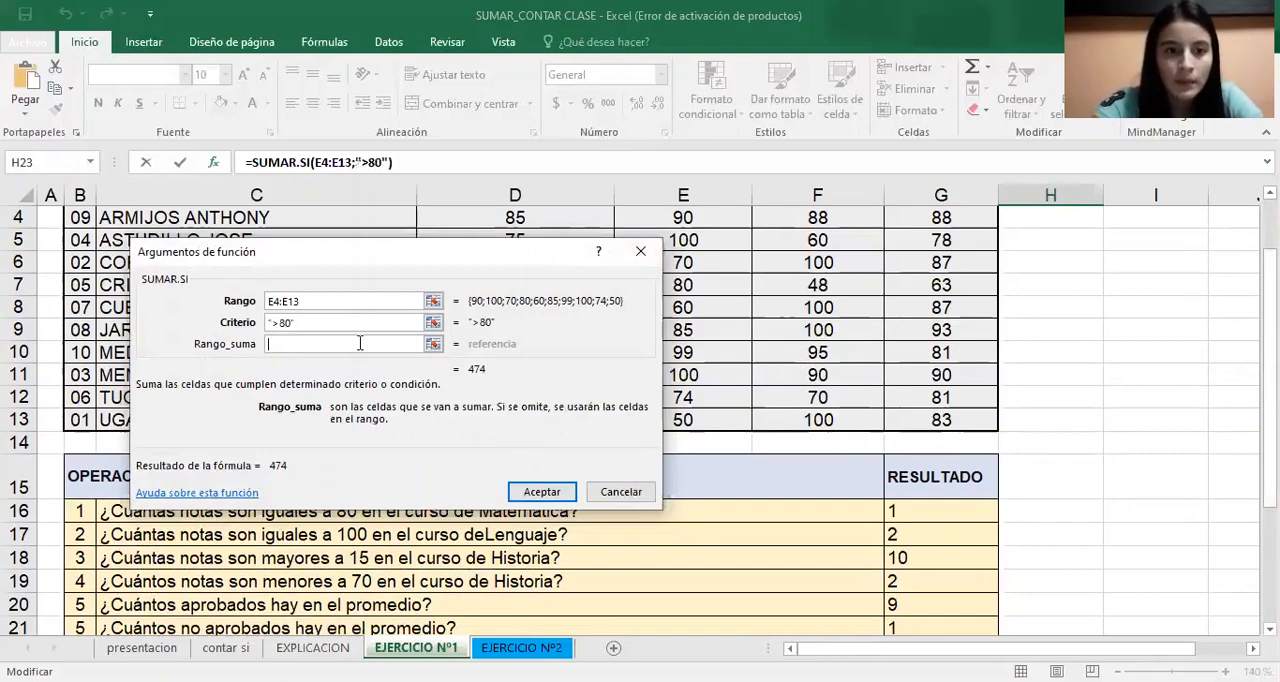
left_click_drag(1270, 380, 1270, 362)
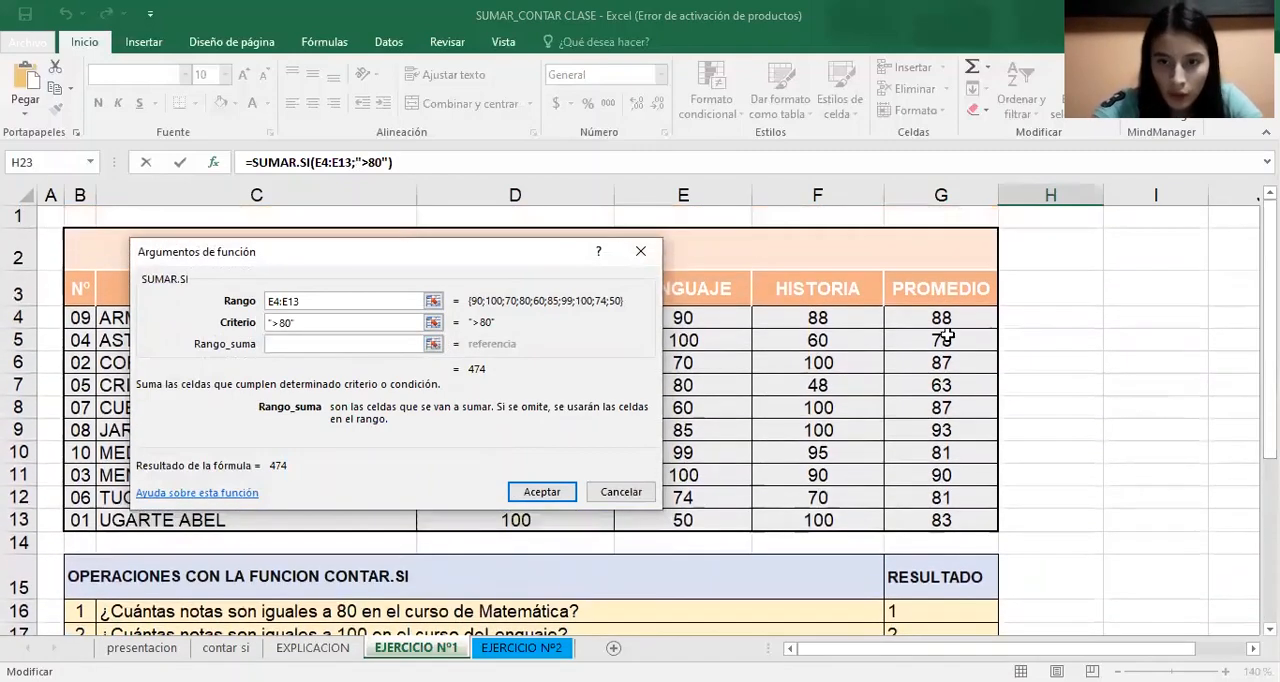
left_click(952, 318)
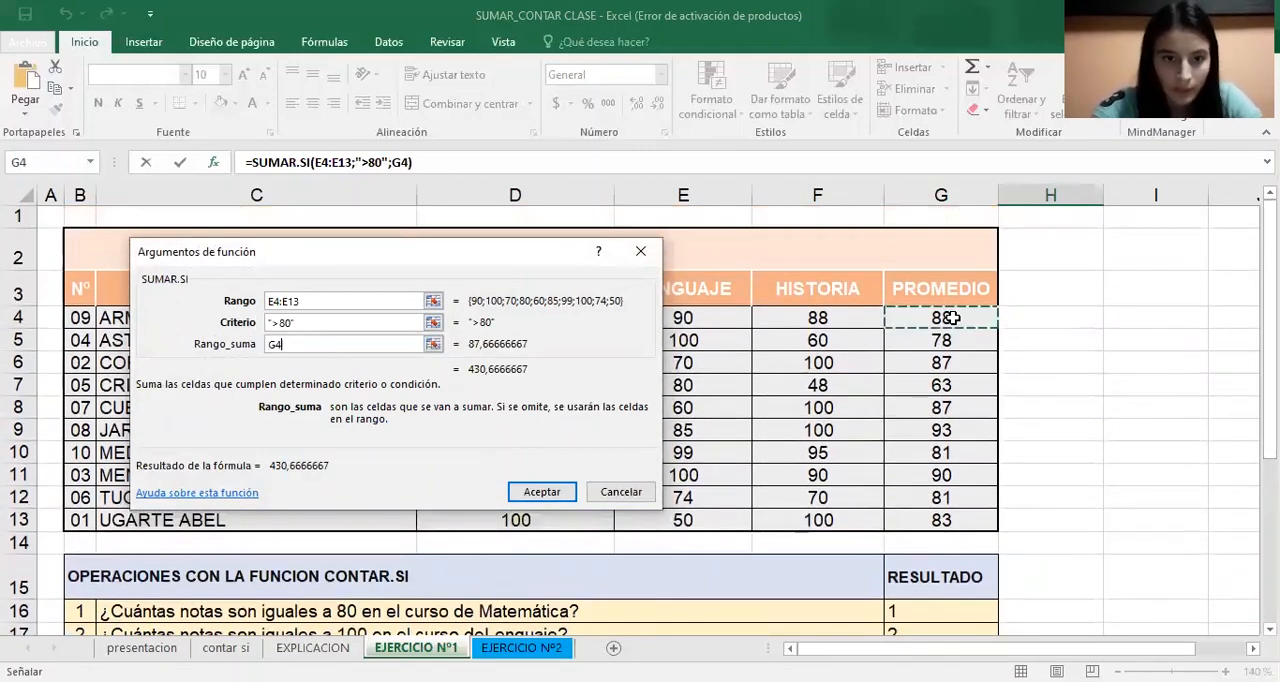
left_click_drag(952, 318, 950, 520)
left_click(541, 491)
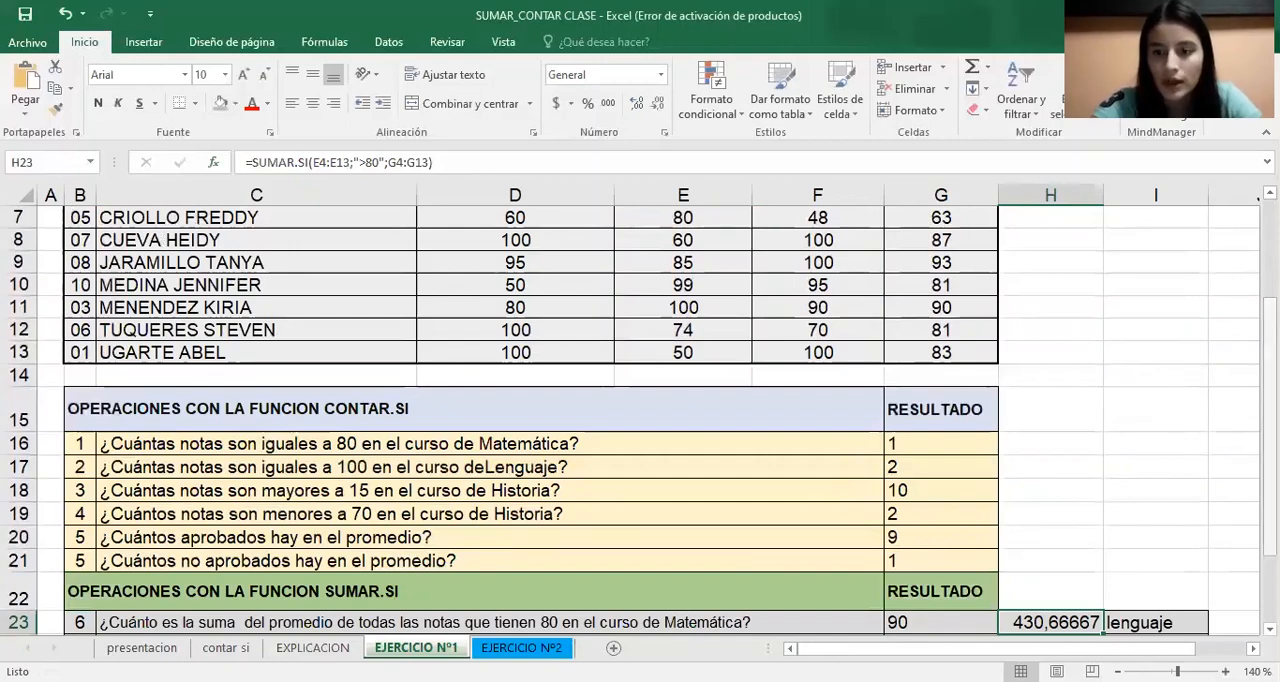
Start a SUMAR.SI formula in H24 with the Matemática grades D4:D13 as its range
scroll(1045, 622, "down", 1)
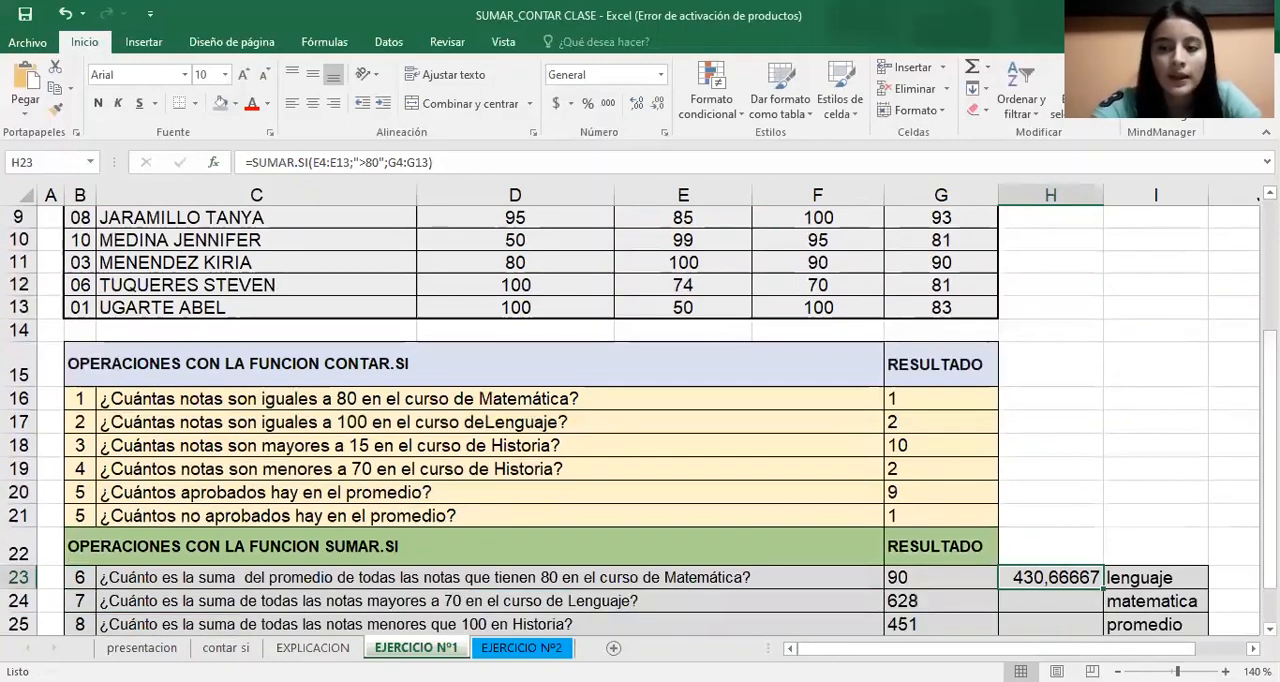
left_click_drag(1270, 512, 1270, 536)
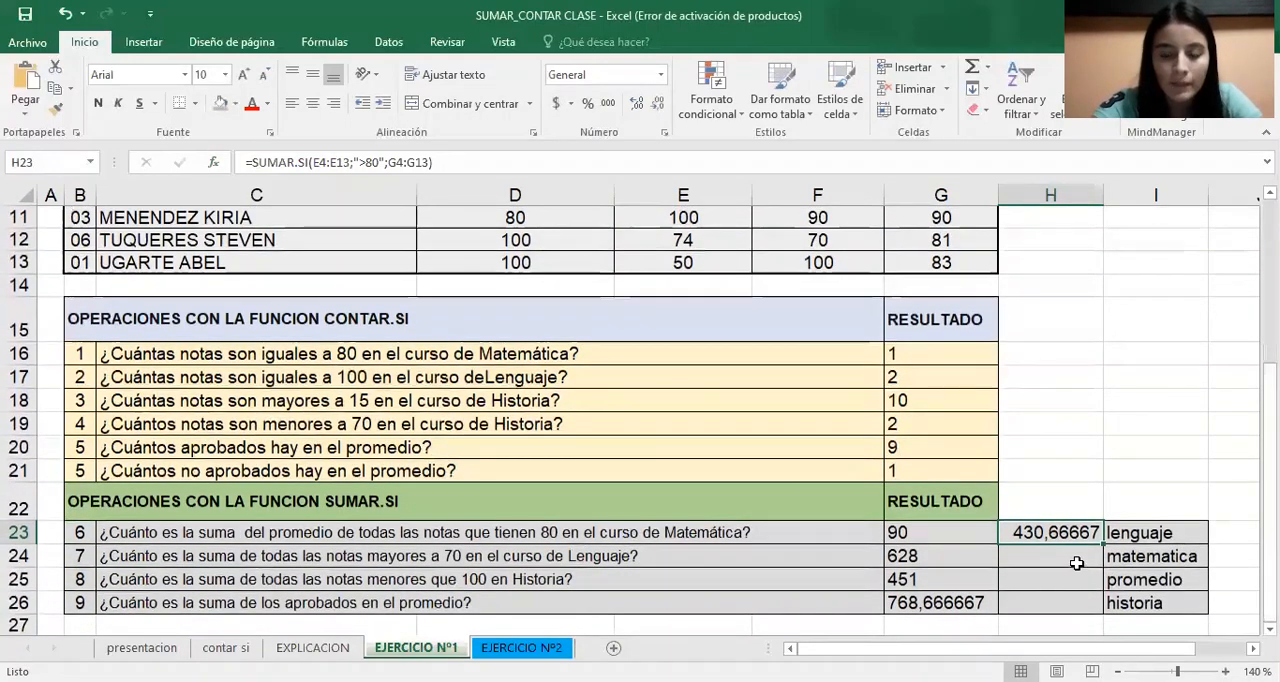
left_click(1076, 563)
type("=")
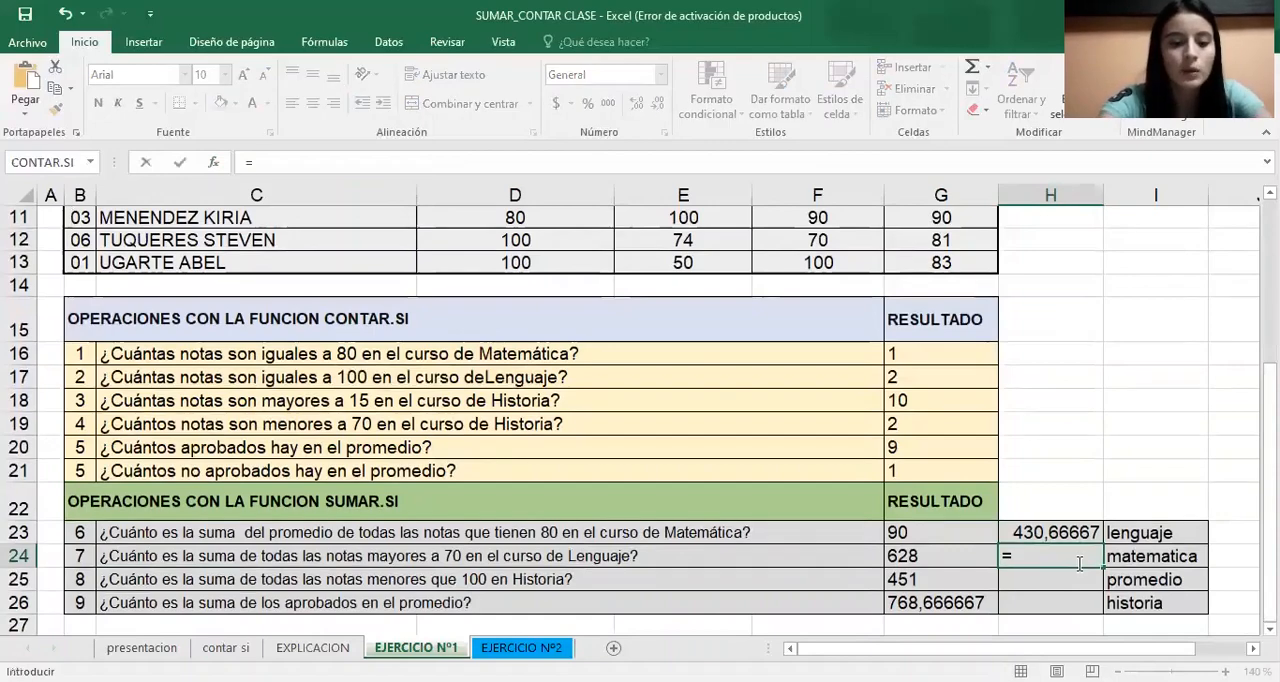
type("suma")
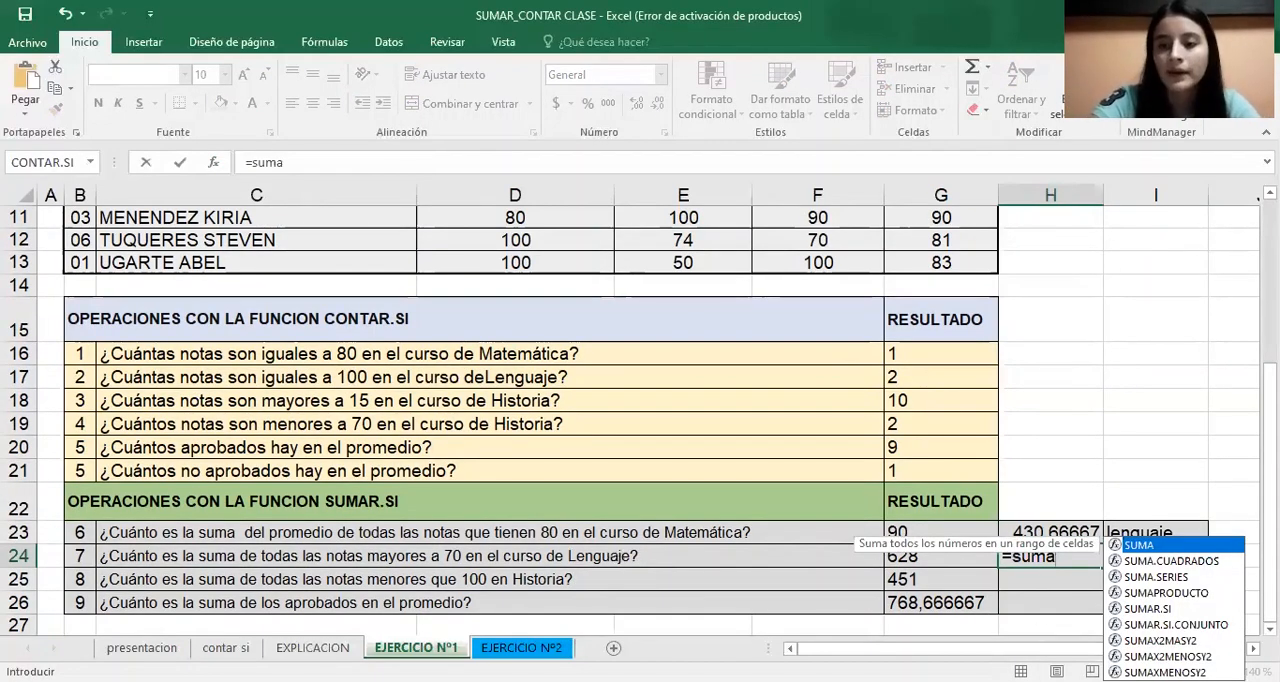
left_click(1166, 610)
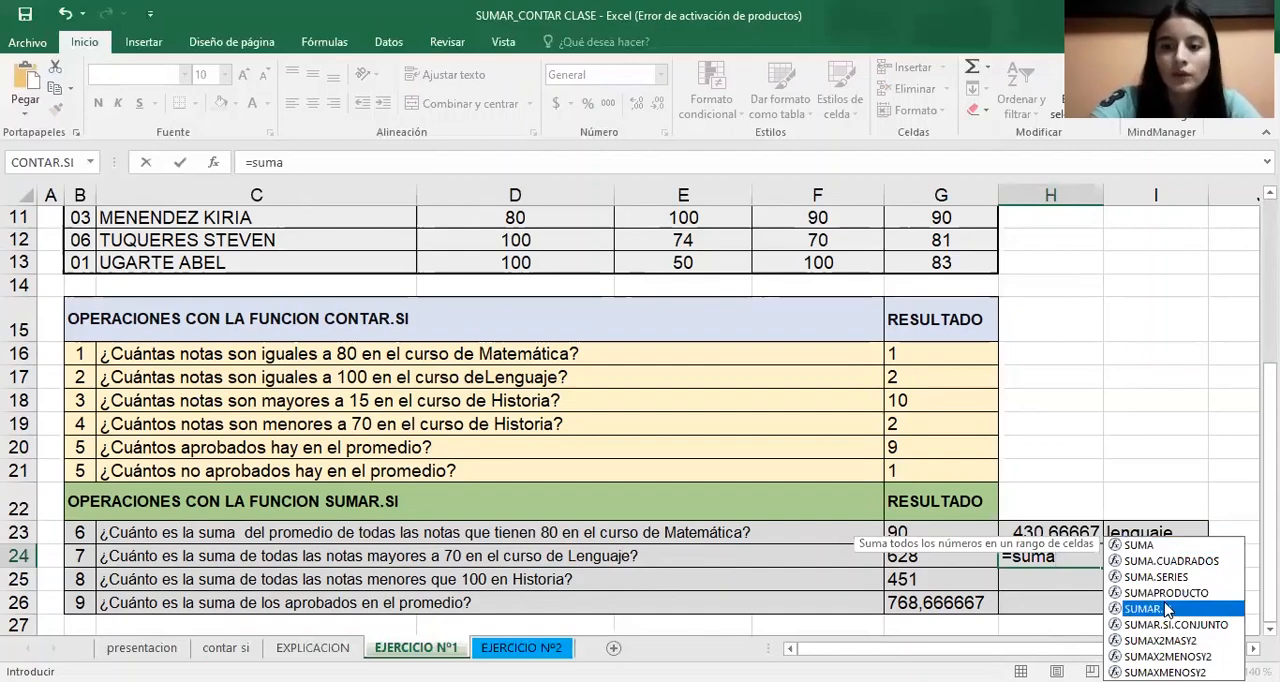
key("Tab")
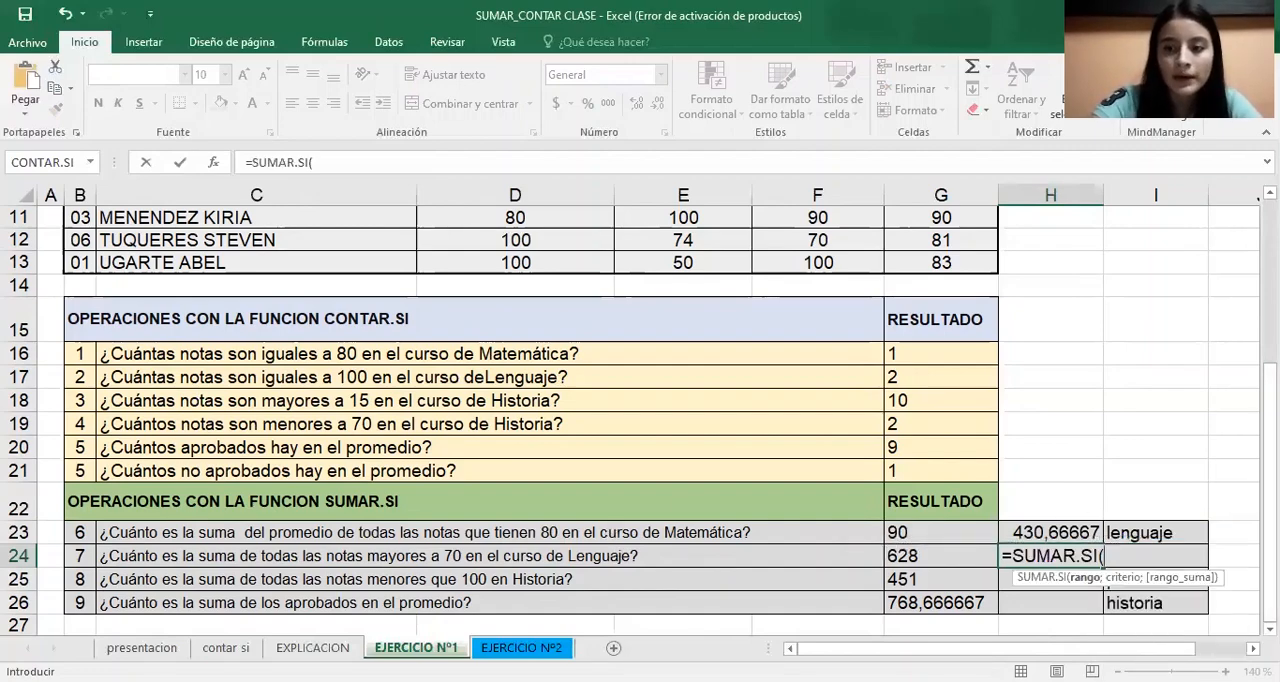
left_click_drag(1270, 542, 1270, 412)
left_click(548, 258)
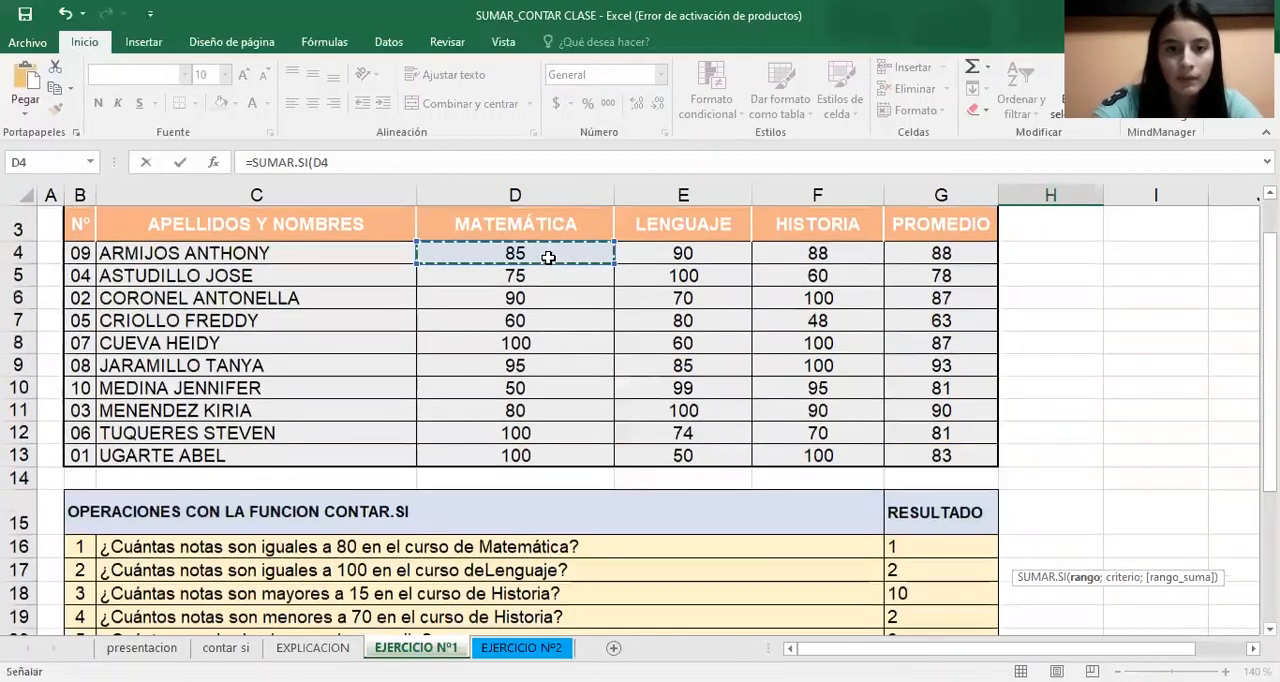
key("ctrl+shift+Down")
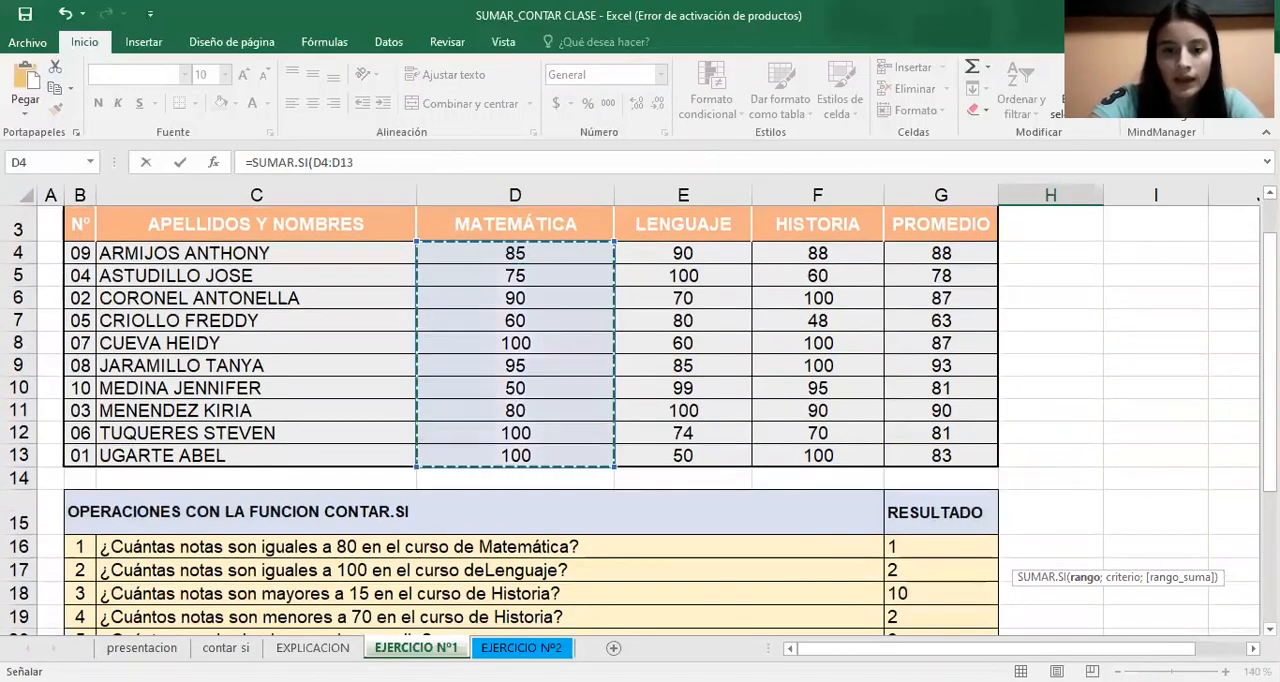
Open the H24 formula's function arguments and set the criterion to >70
left_click_drag(1270, 440, 1270, 480)
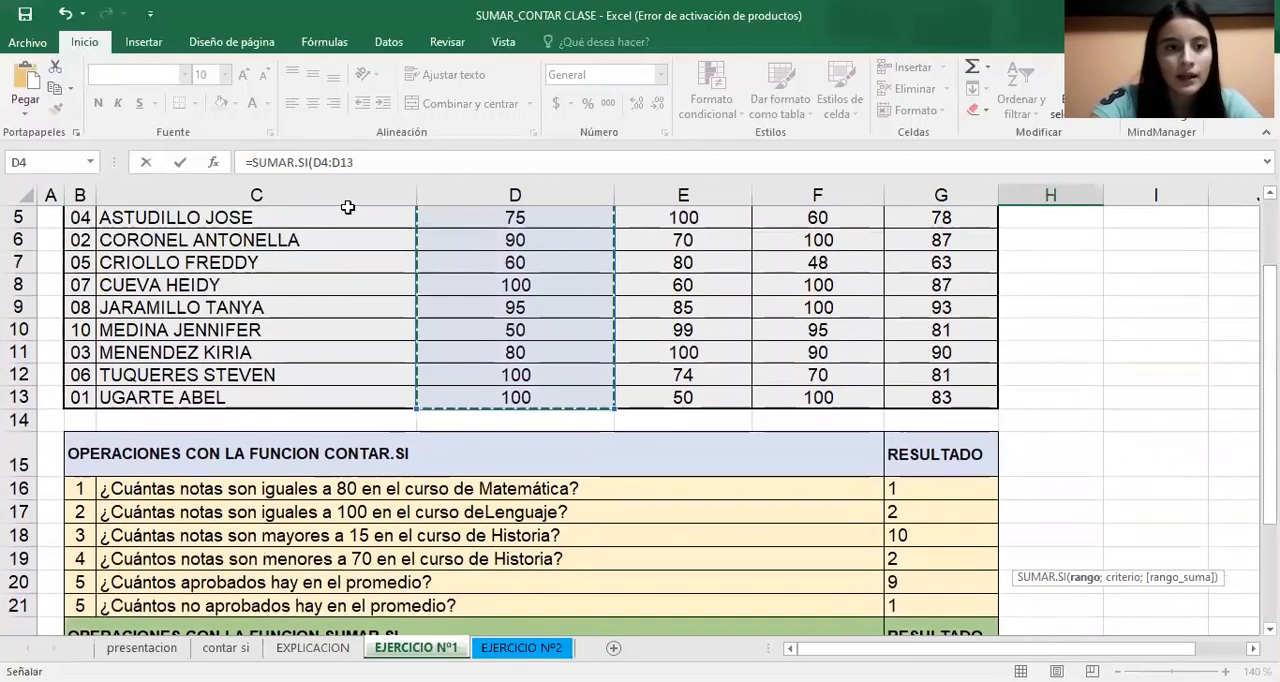
left_click(218, 162)
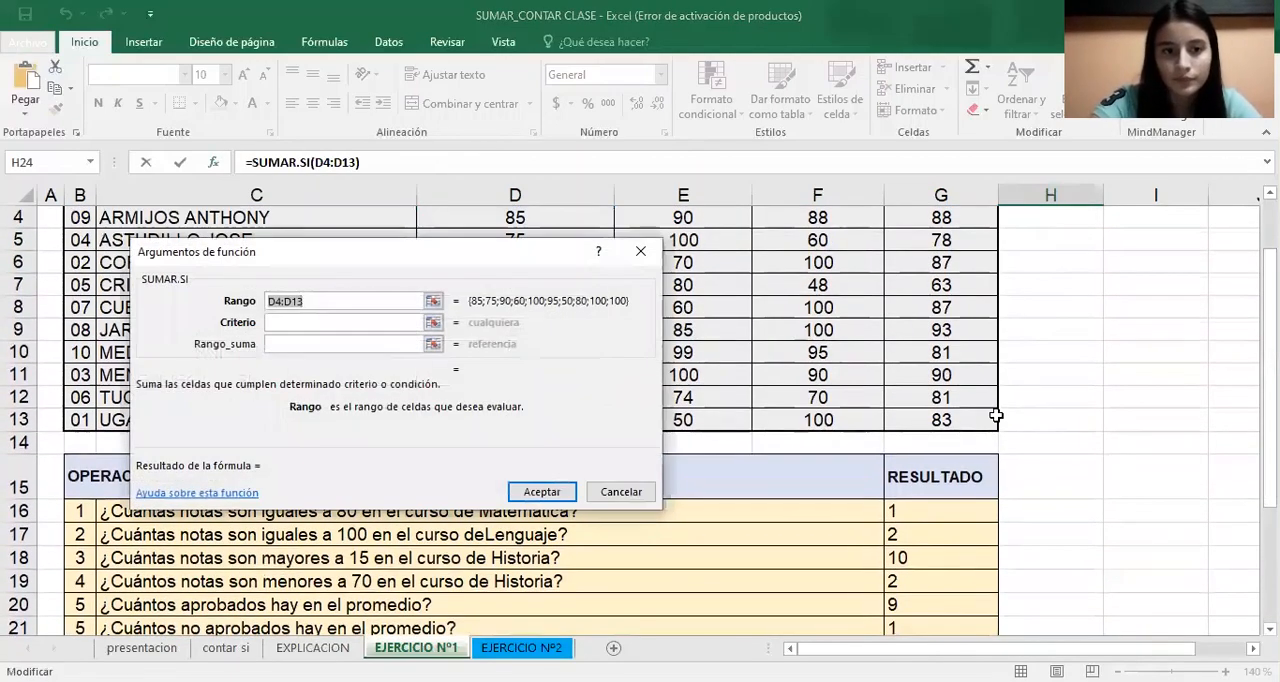
left_click(362, 322)
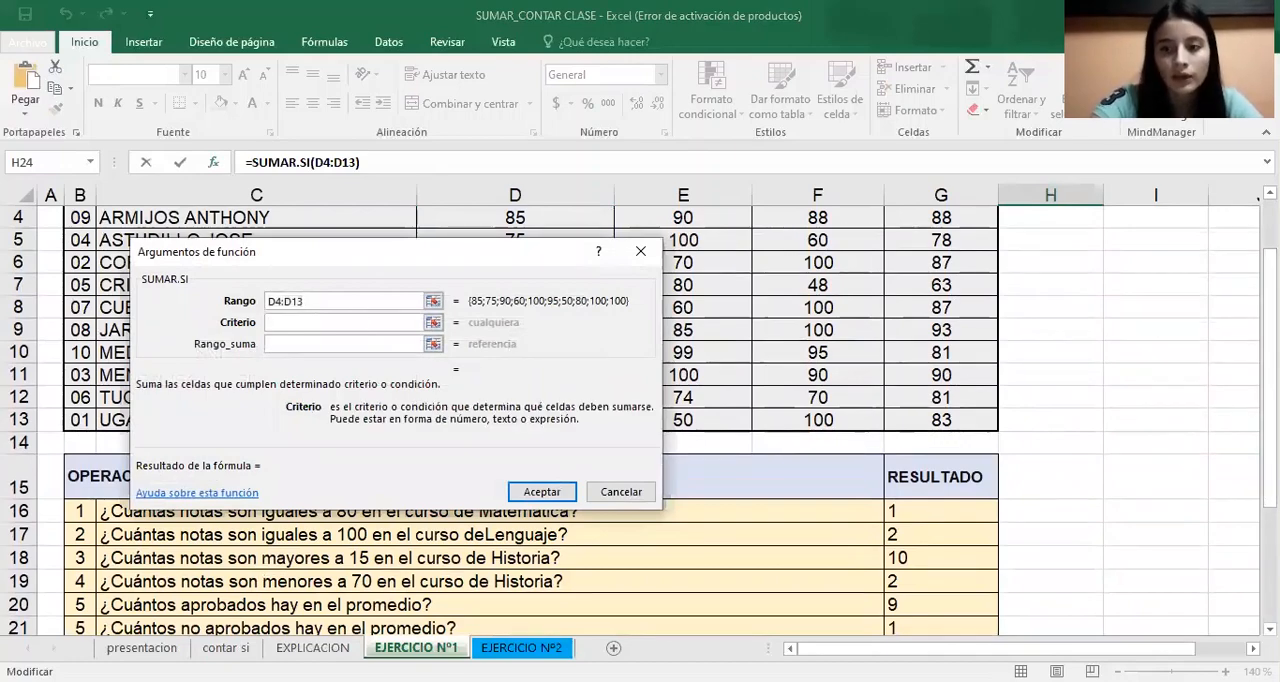
left_click_drag(1270, 455, 1270, 535)
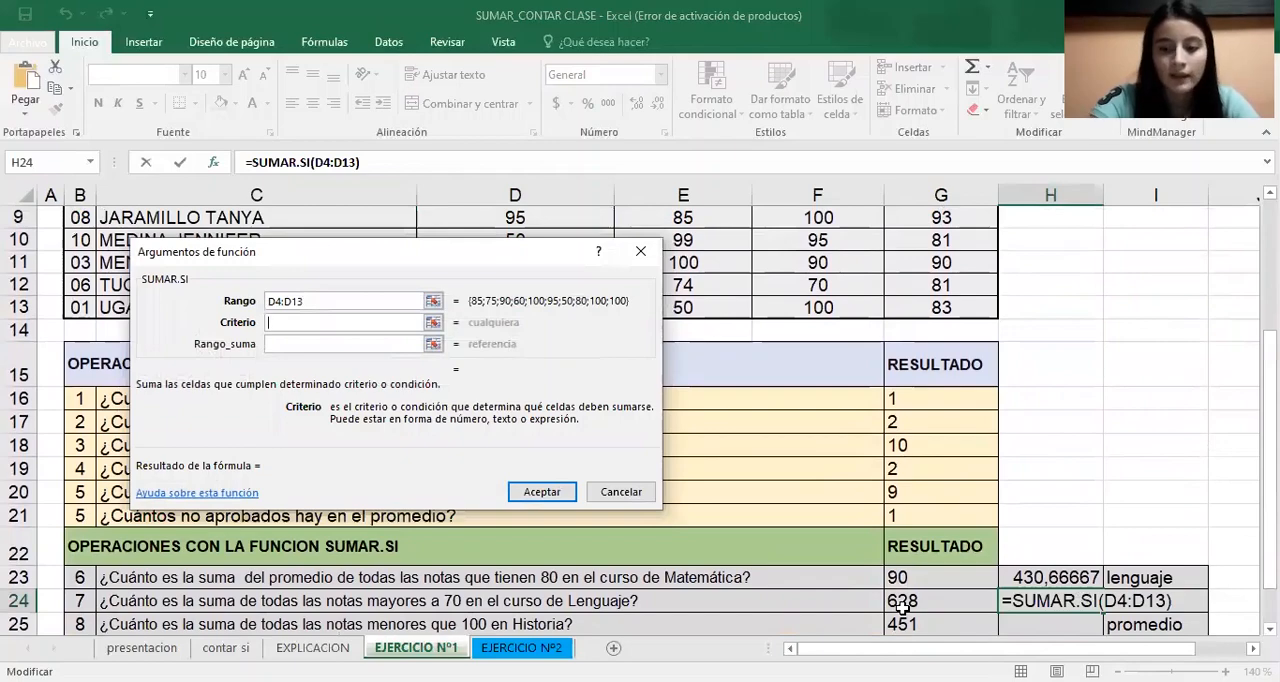
type("<")
key("BackSpace")
type(">70")
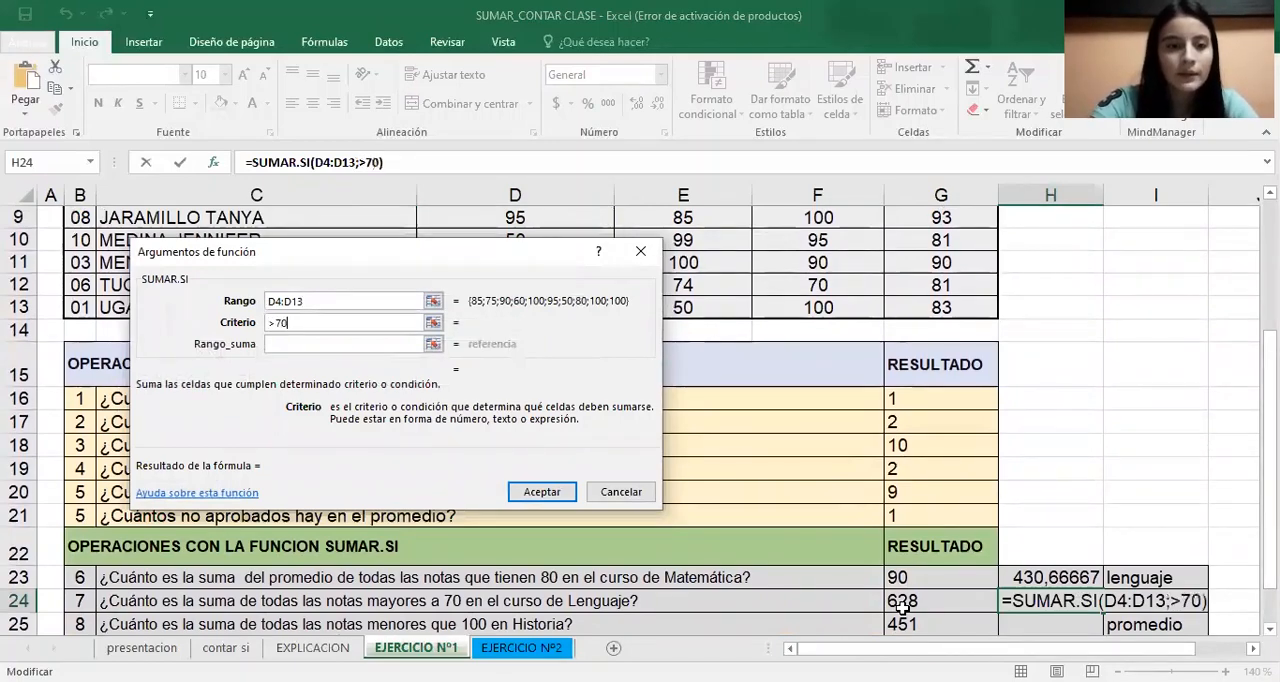
Set the sum range to the Matemática grades D4:D13 and accept the H24 formula
left_click(400, 344)
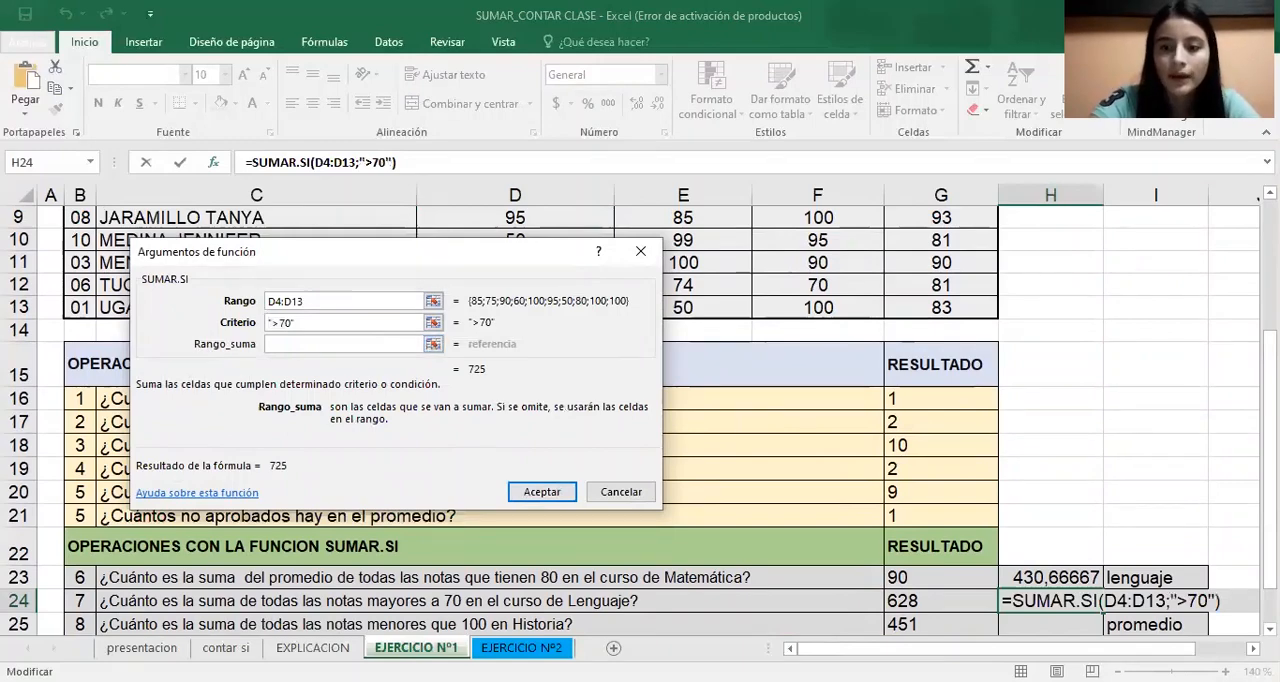
scroll(826, 320, "up", 3)
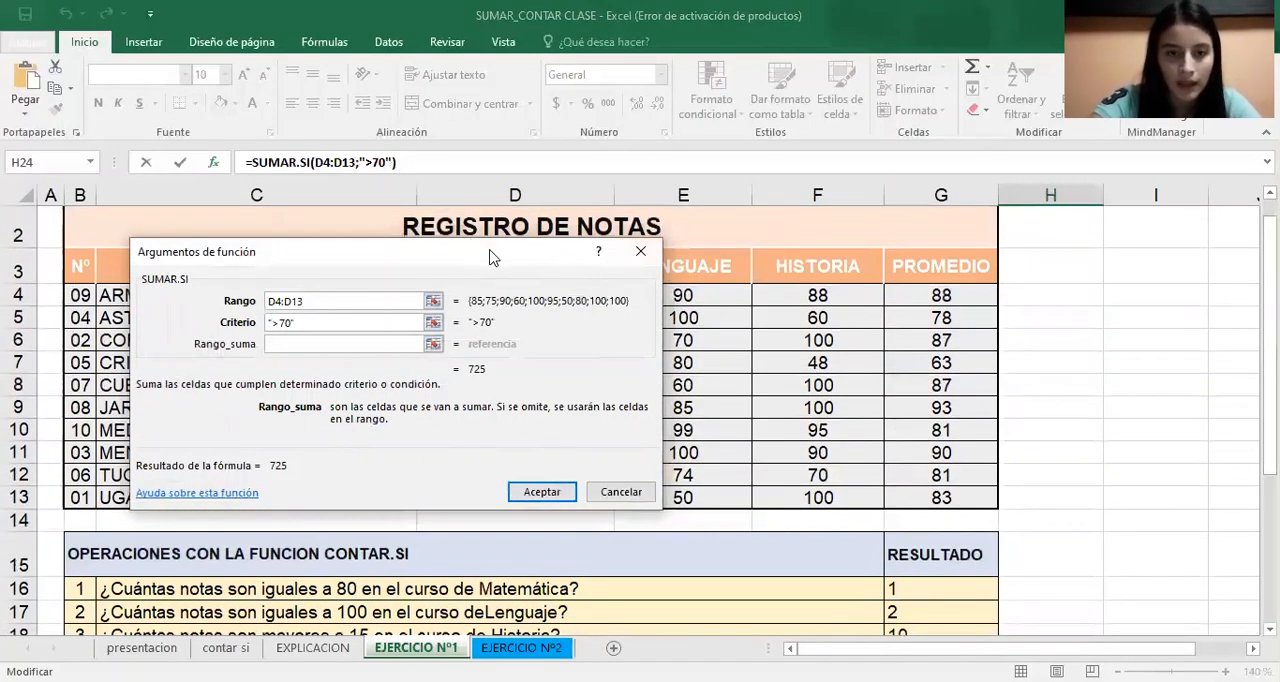
left_click_drag(490, 258, 915, 265)
left_click(525, 296)
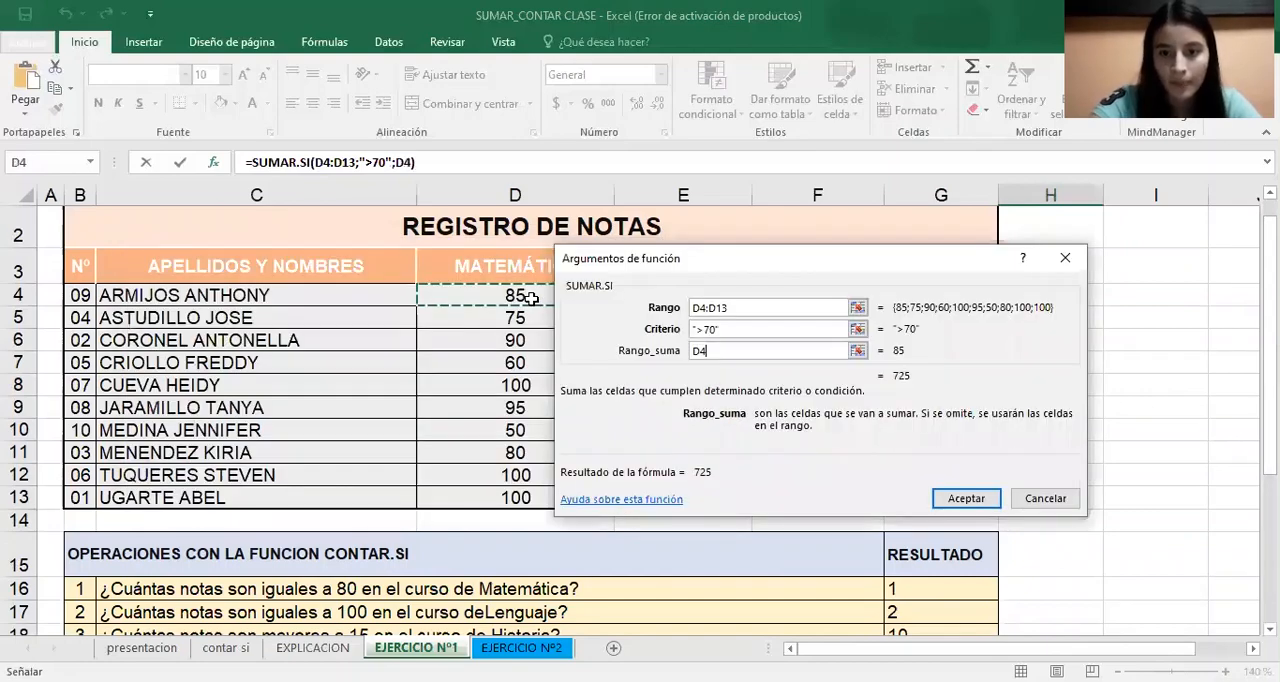
left_click_drag(530, 298, 515, 497)
left_click(966, 498)
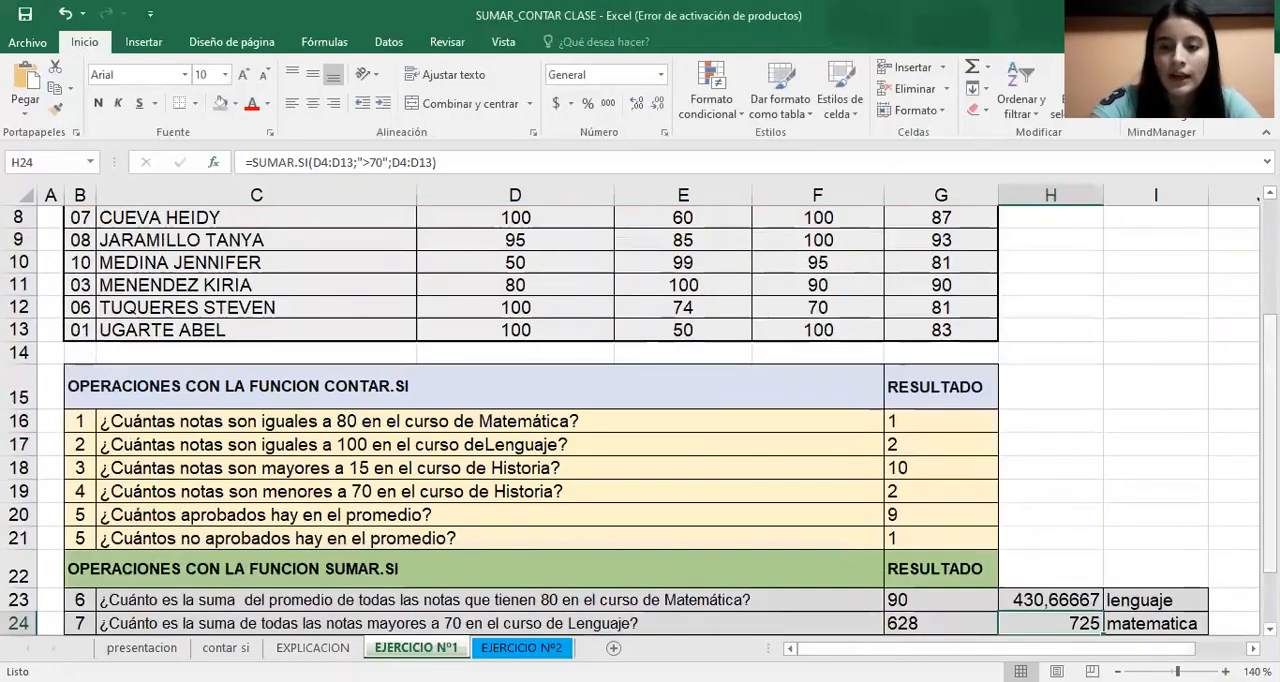
Start a SUMAR.SI formula in H25 with the Promedio values G4:G13 as its range
scroll(1076, 580, "down", 1)
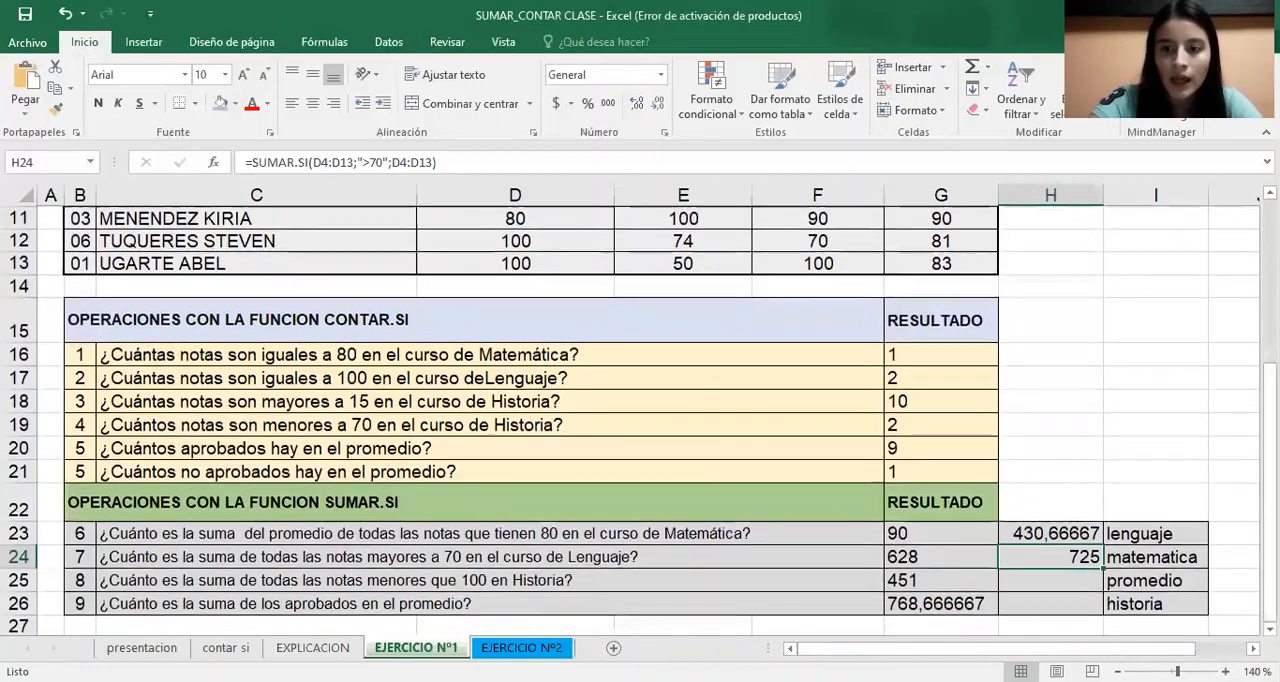
left_click(1076, 580)
type("=")
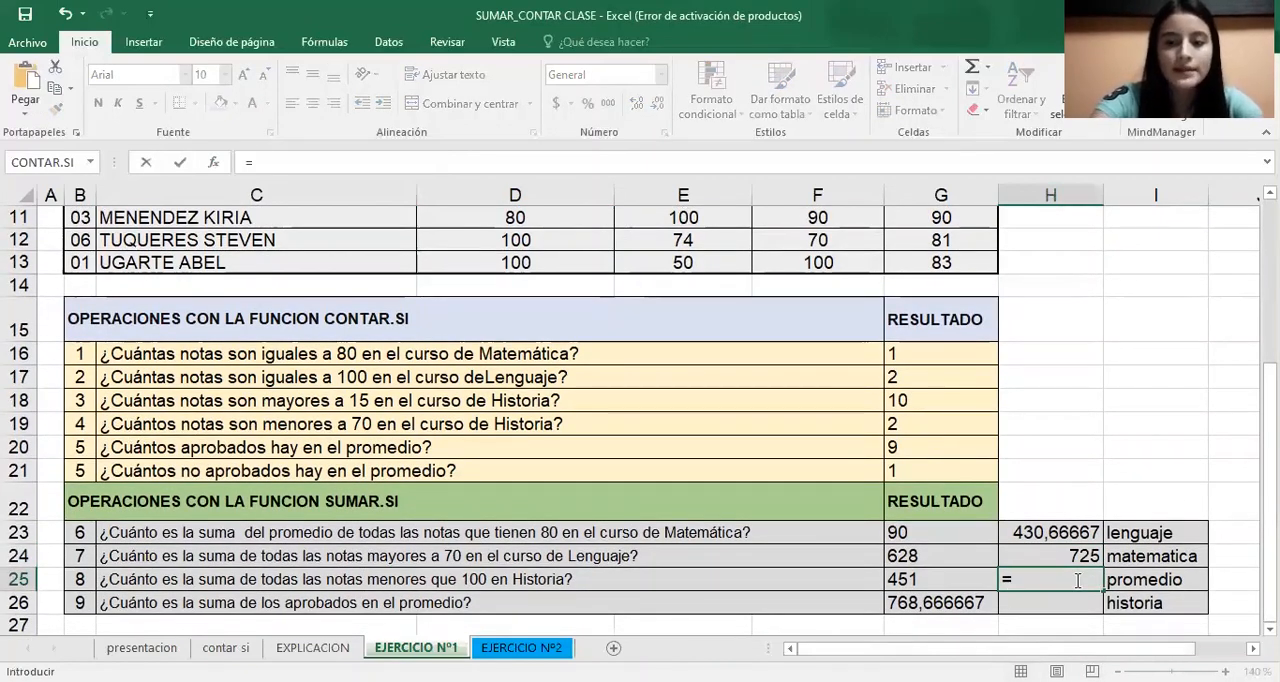
type("suma")
left_click(1150, 609)
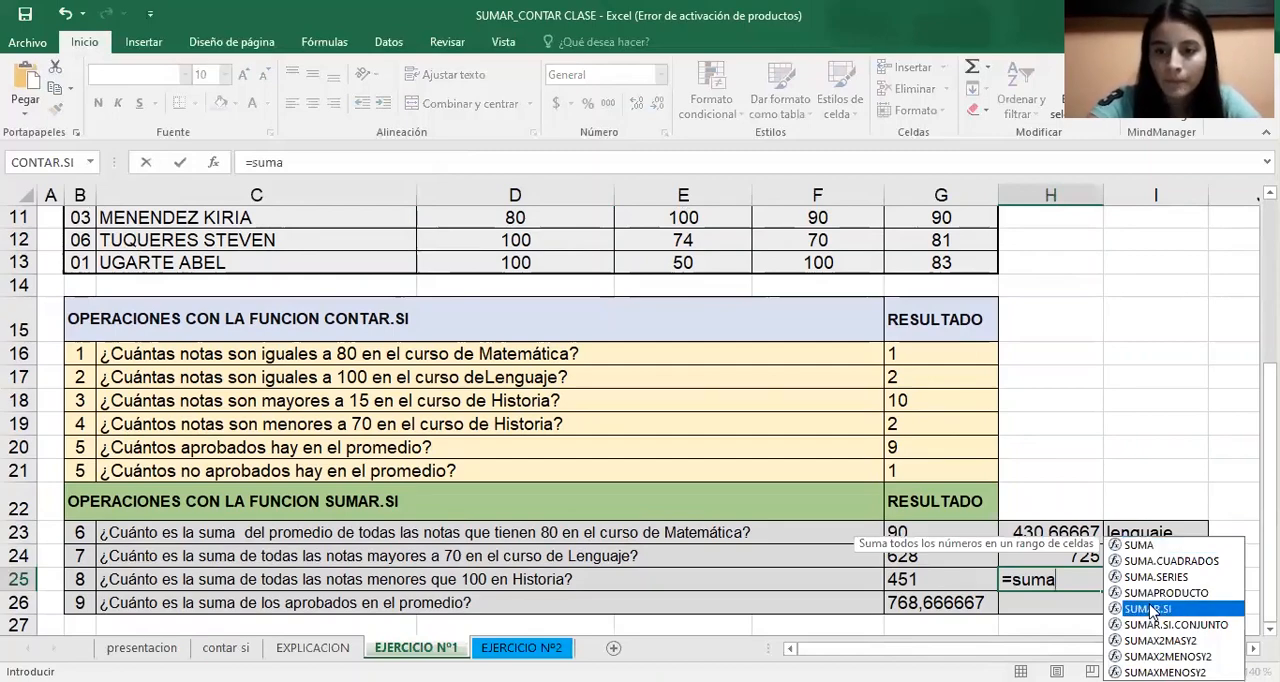
double_click(1148, 609)
scroll(943, 280, "up", 3)
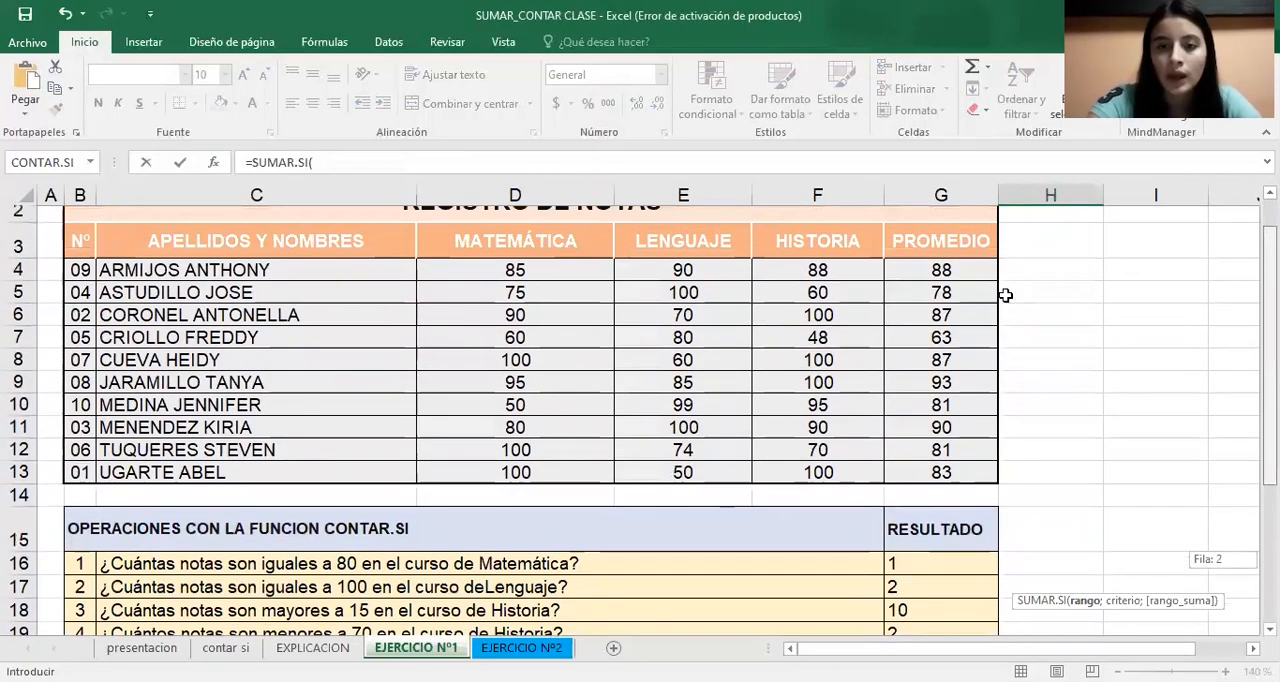
left_click(944, 258)
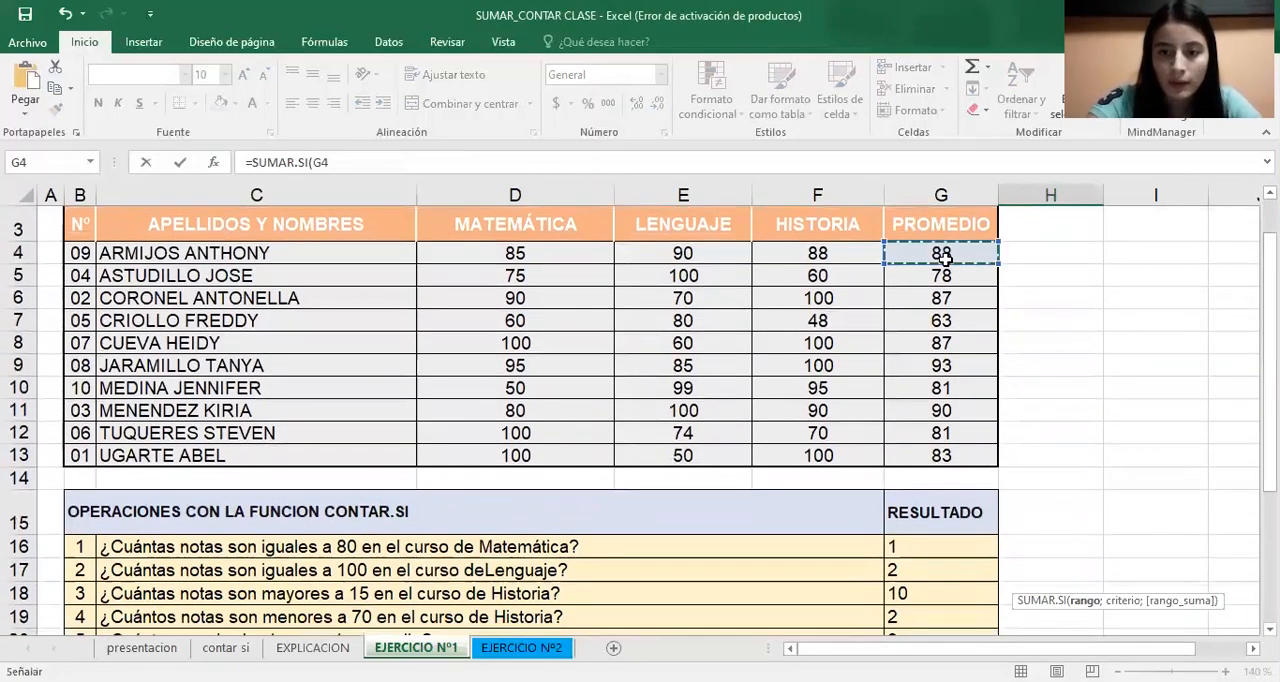
left_click_drag(944, 258, 941, 455)
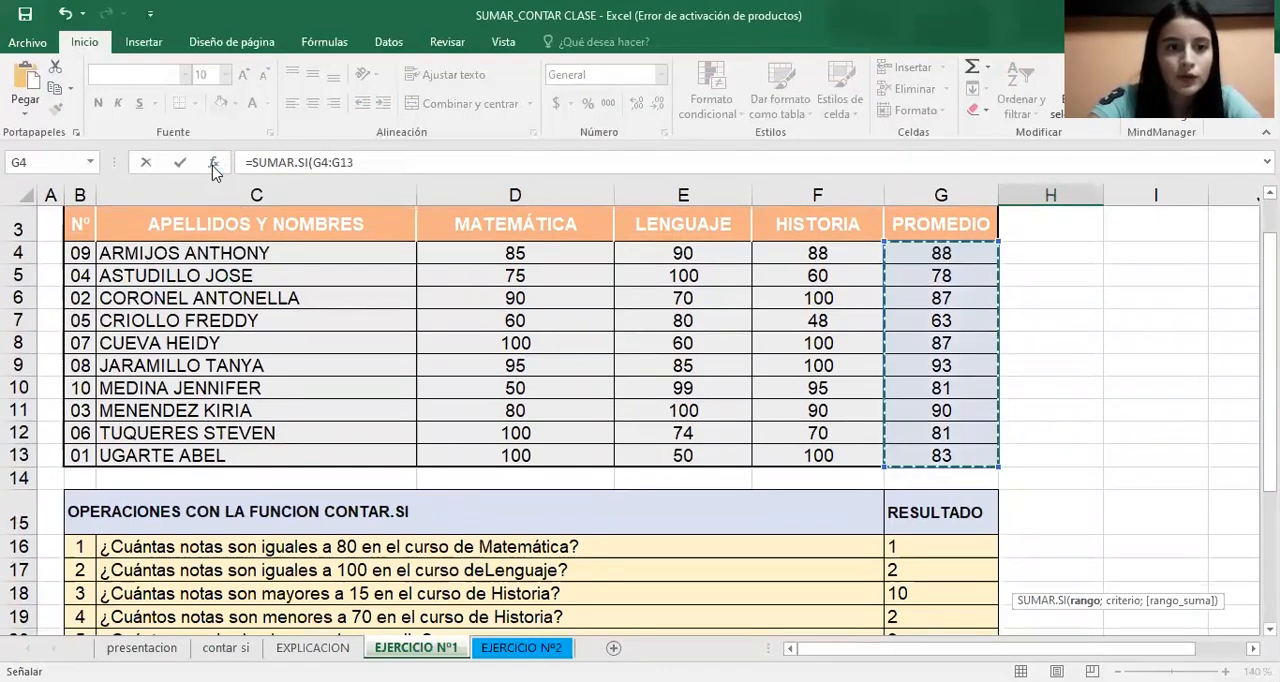
Open the H25 formula's function arguments and set the criterion to >70
left_click(213, 162)
left_click(737, 329)
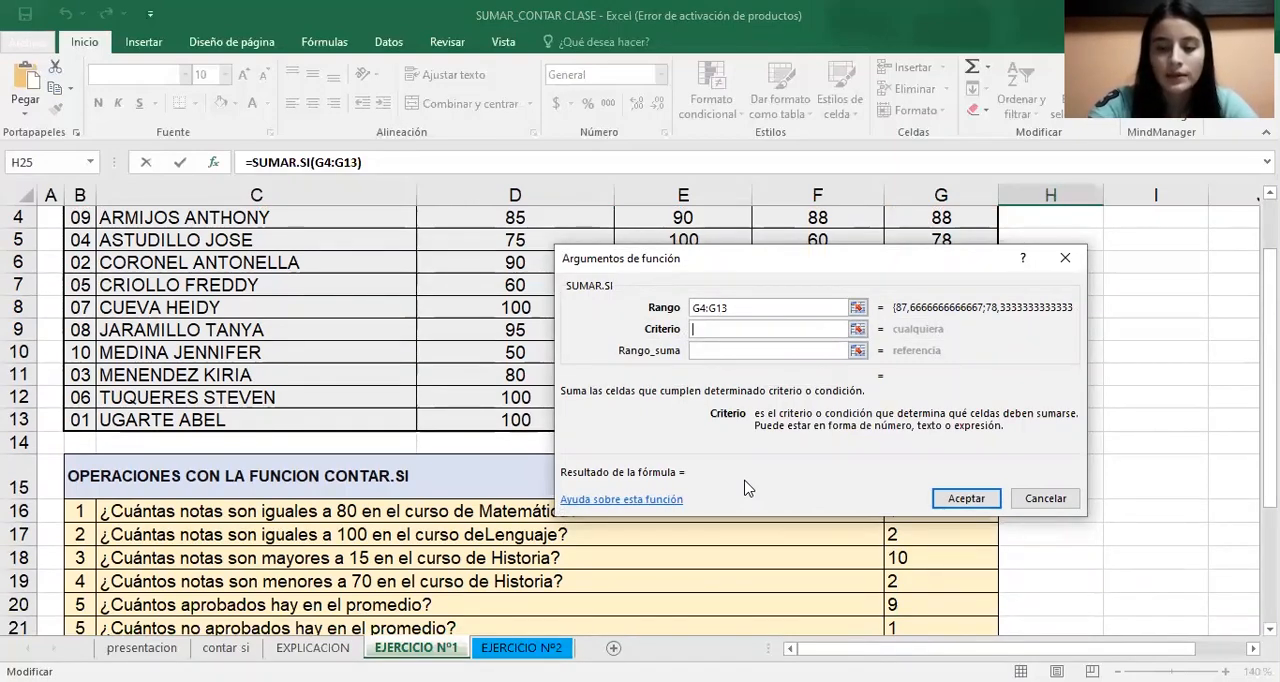
type(">70")
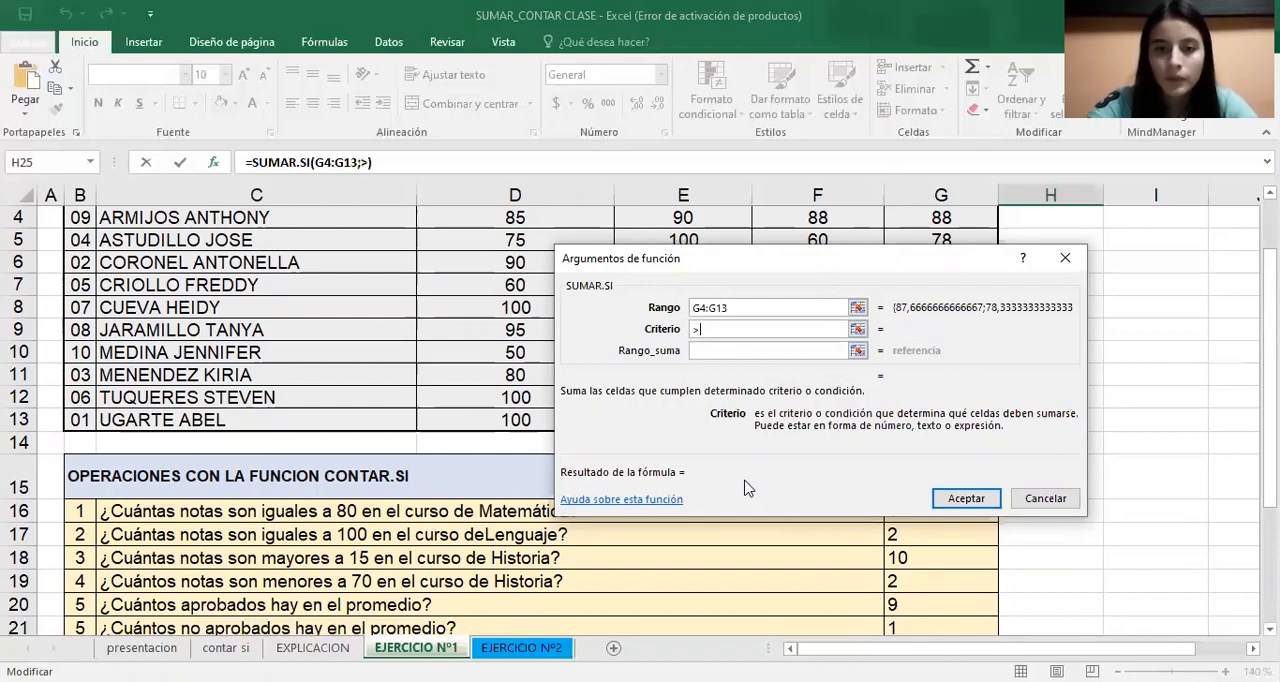
Set the sum range to the Promedio values G4:G13 and accept the H25 formula
left_click(738, 352)
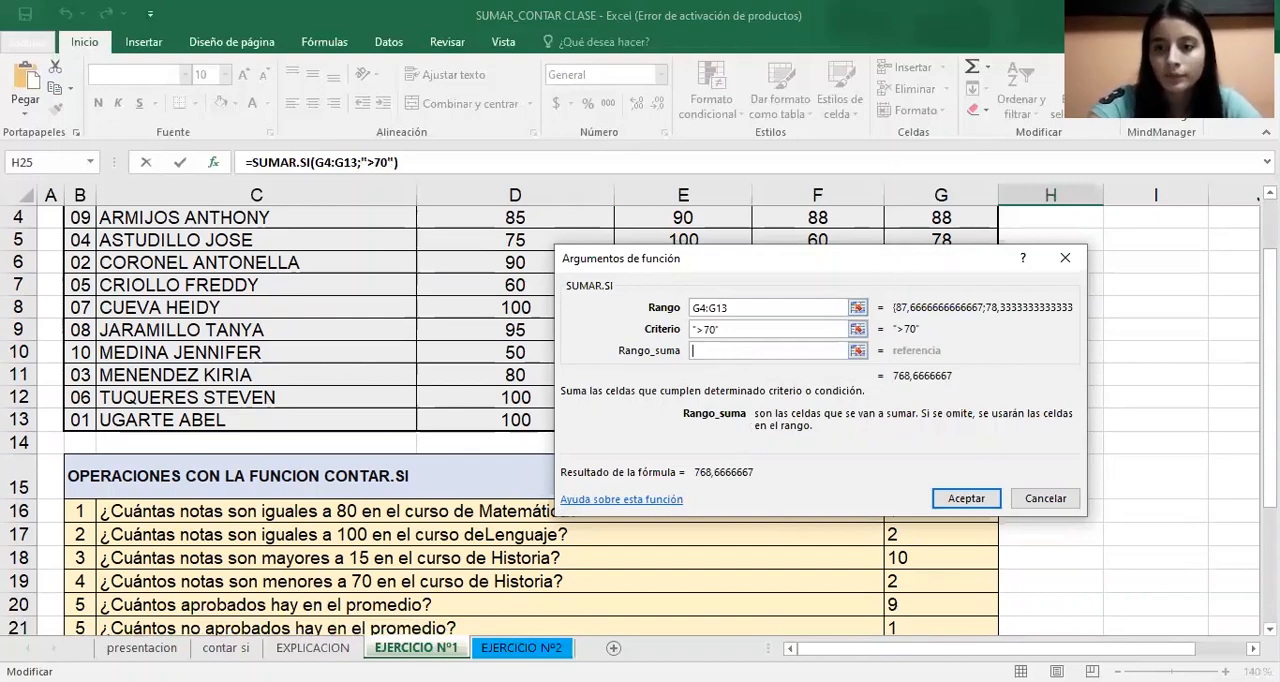
left_click_drag(890, 268, 642, 282)
scroll(974, 305, "up", 1)
left_click(973, 300)
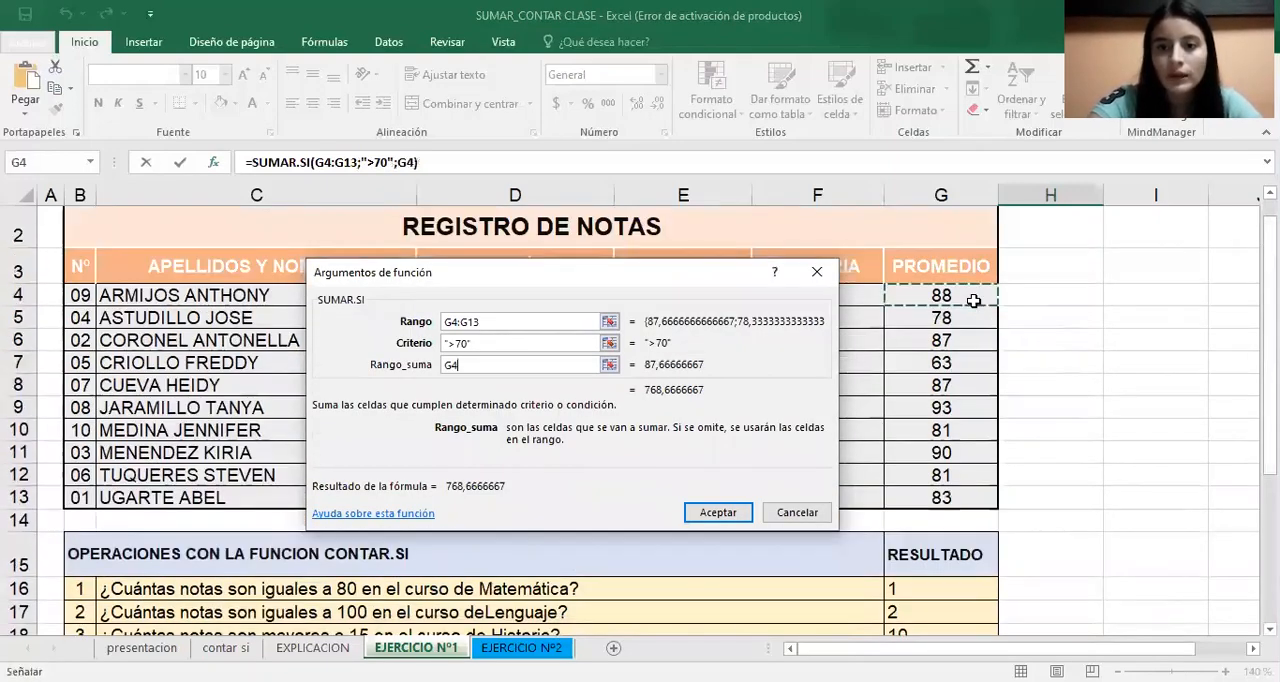
type(":G13")
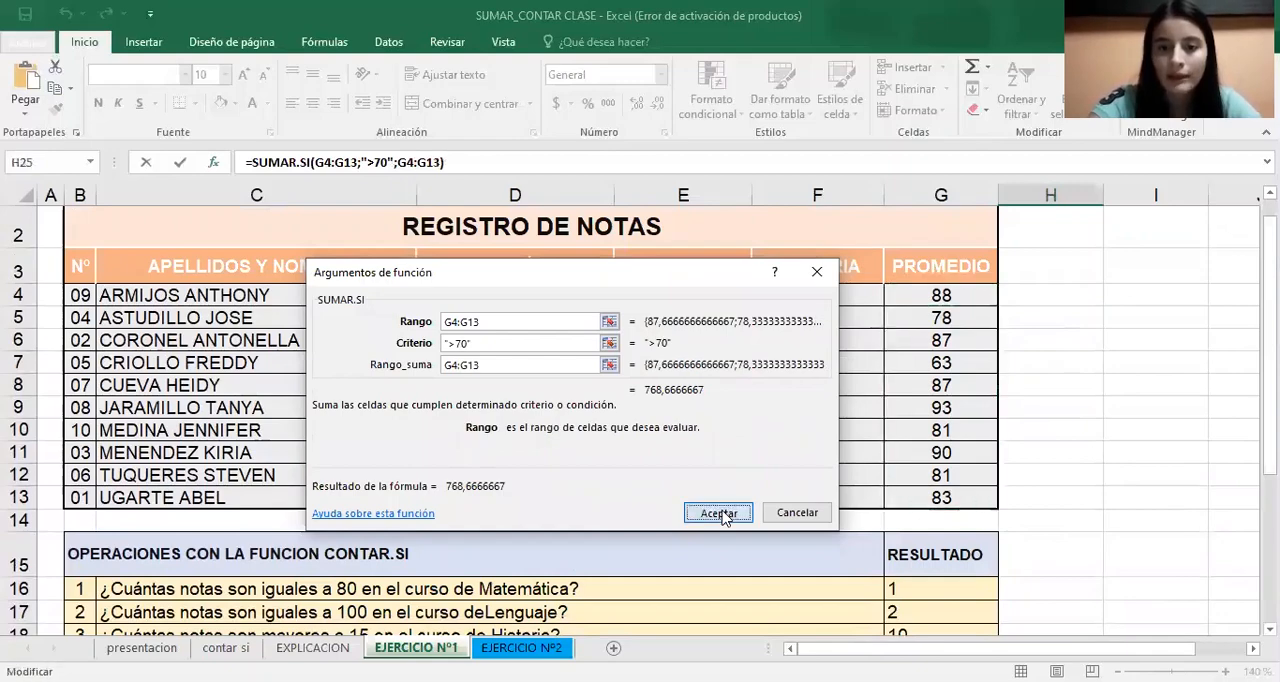
left_click(718, 512)
Start a SUMAR.SI formula in H26 with the Historia grades F4:F13 as its range
scroll(640, 420, "down", 1)
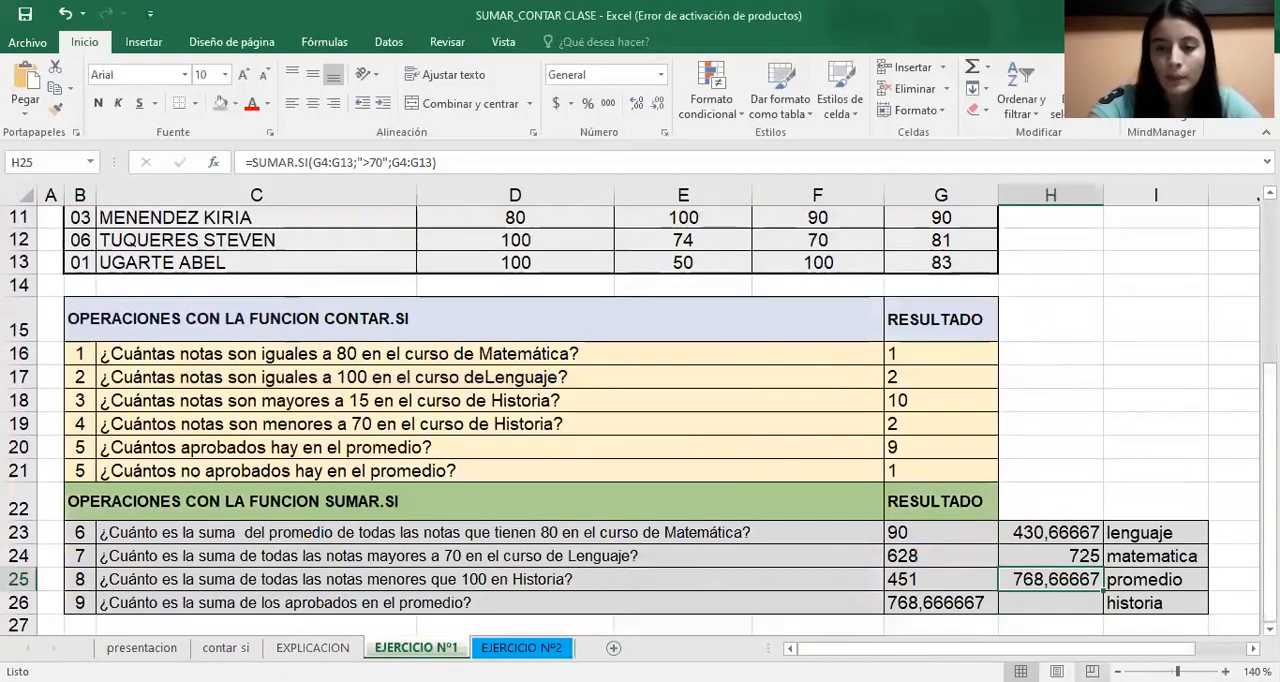
left_click(1080, 602)
type("=")
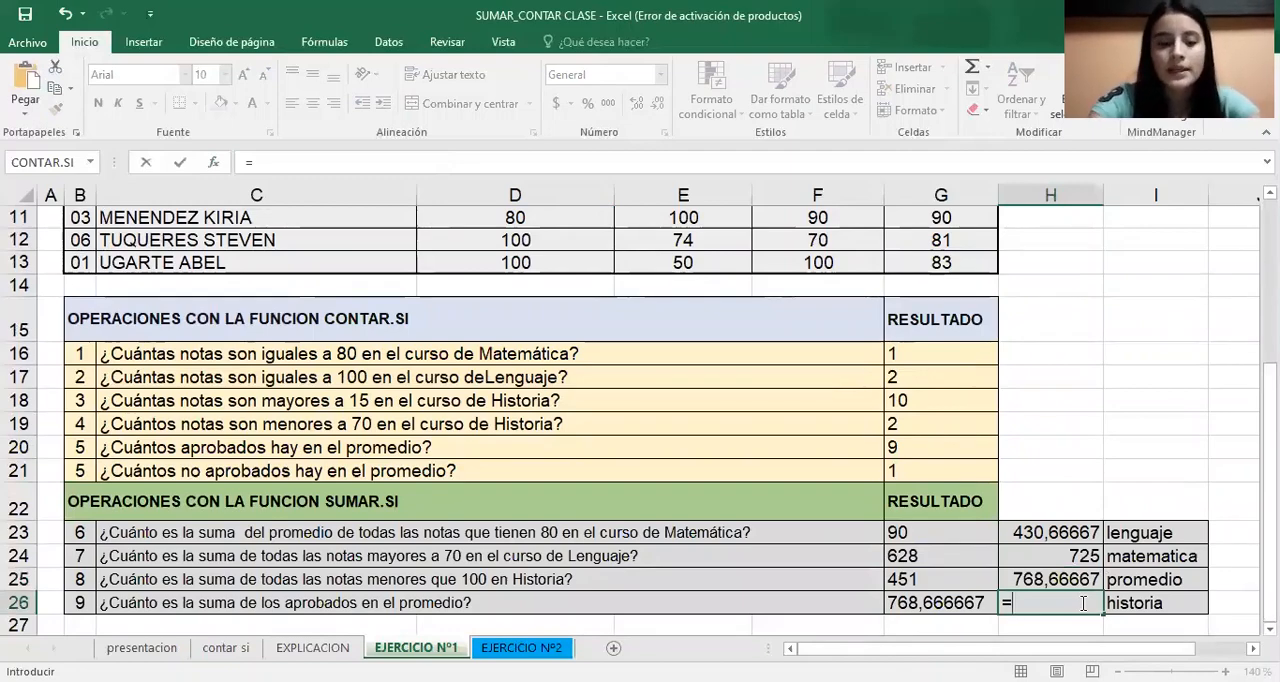
type("suma")
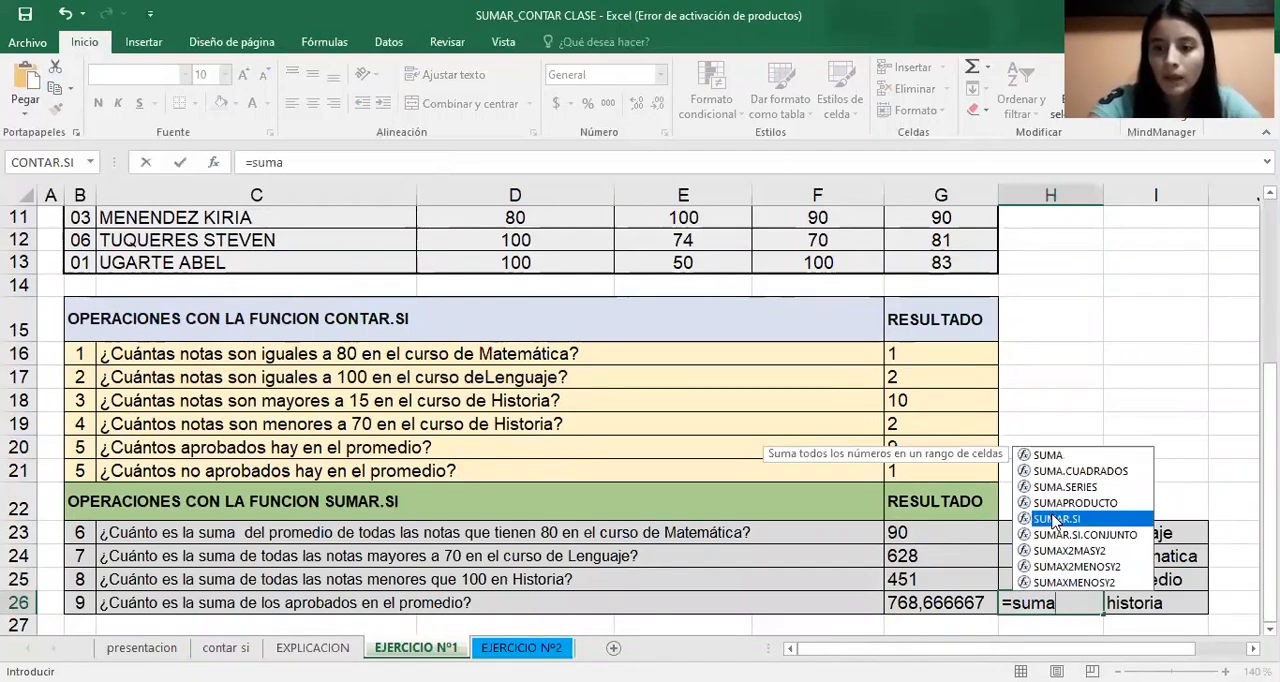
double_click(1053, 521)
left_click_drag(1270, 516, 1270, 369)
left_click(856, 301)
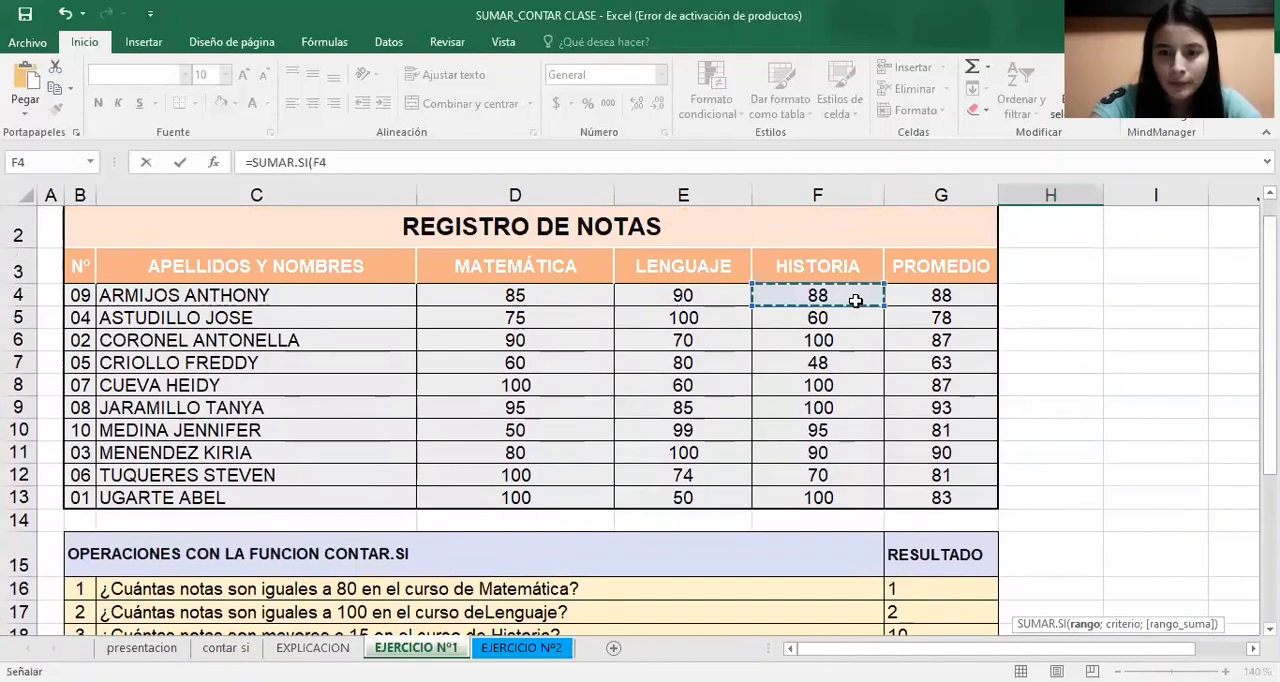
left_click_drag(856, 301, 840, 497)
Open the H26 formula's function arguments and set the criterion to >70
left_click_drag(1270, 225, 1270, 372)
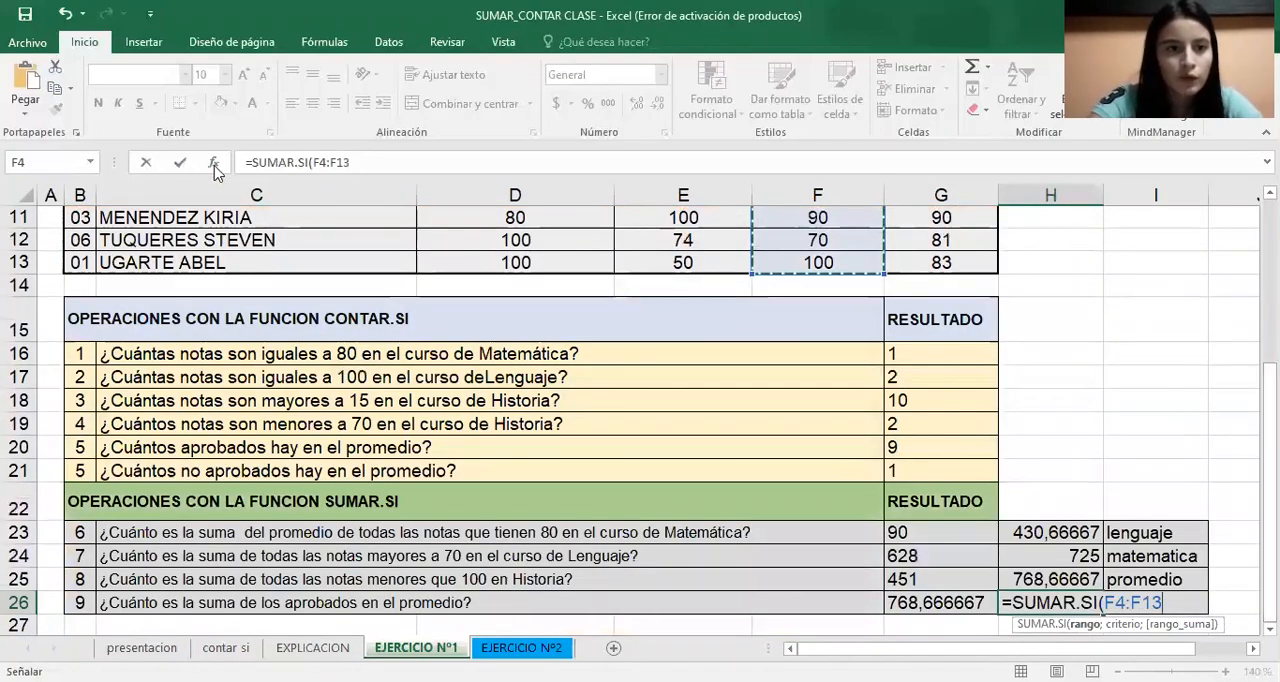
left_click(212, 162)
left_click(493, 343)
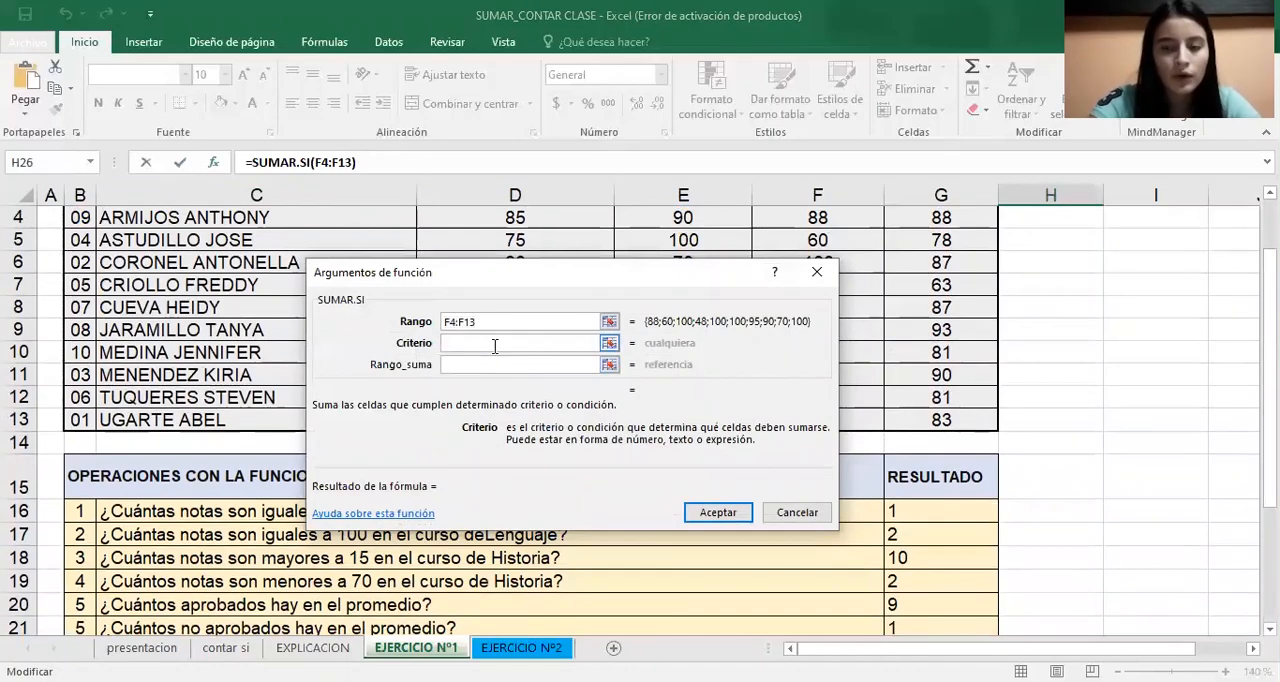
left_click_drag(1270, 259, 1270, 372)
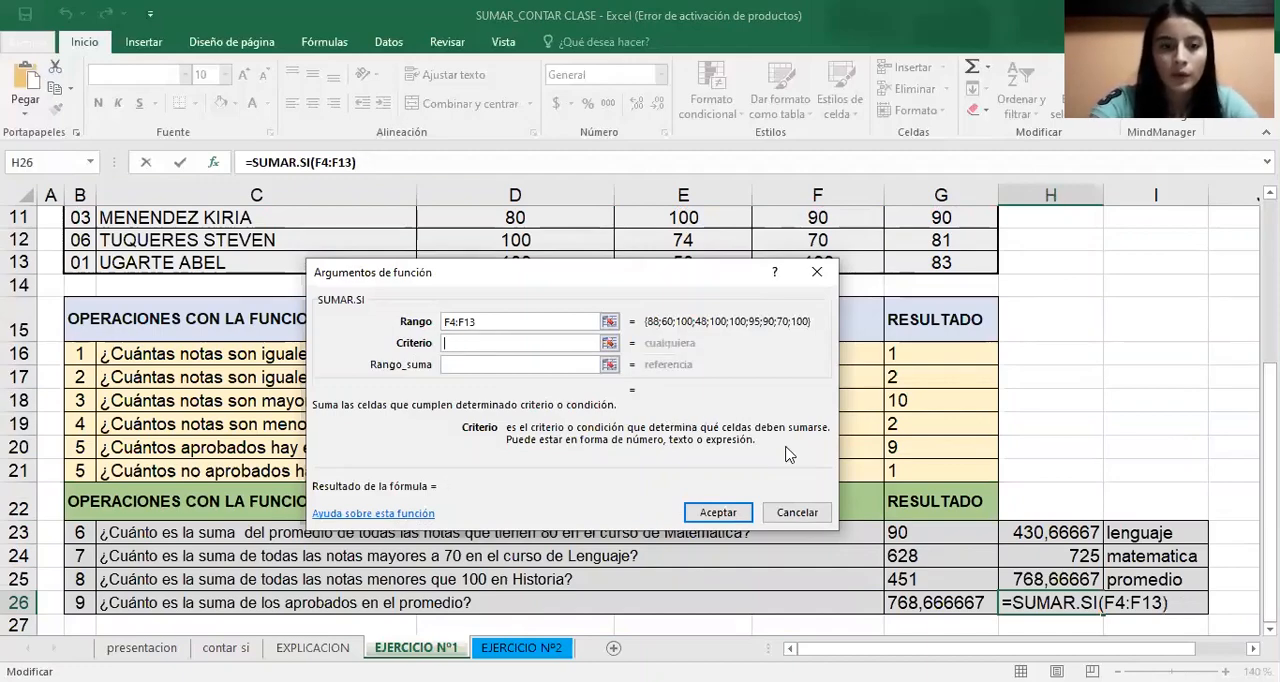
type(">")
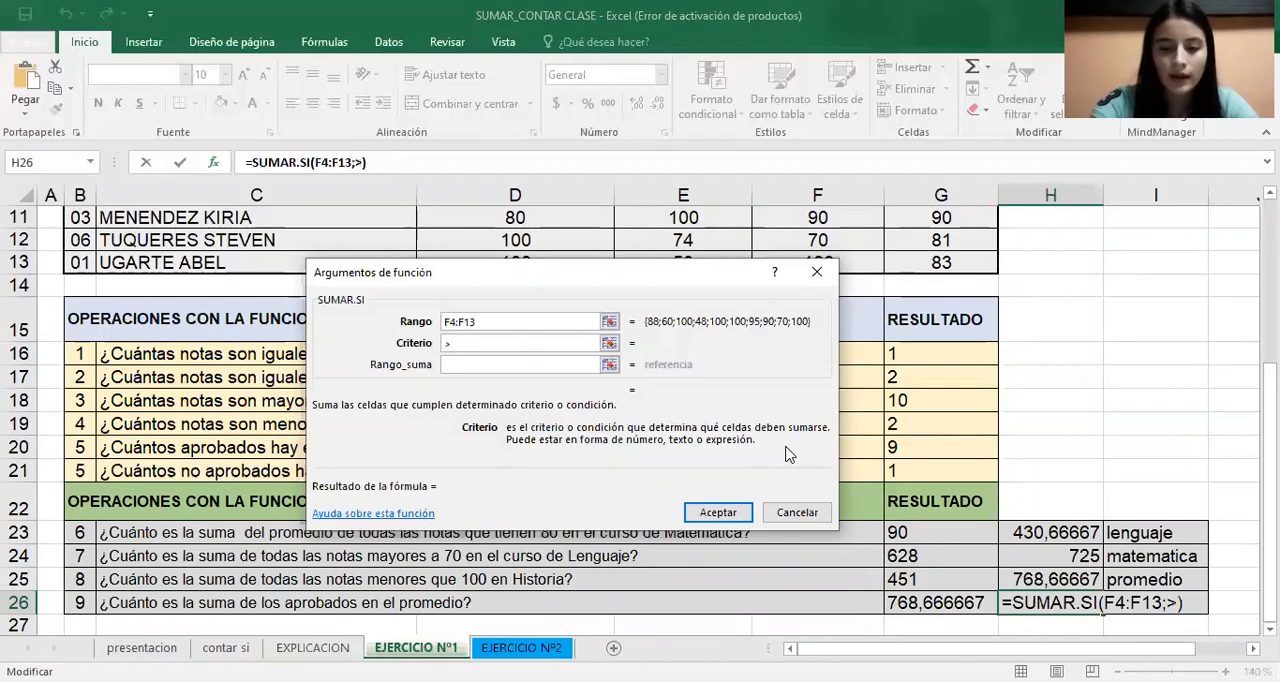
type("70")
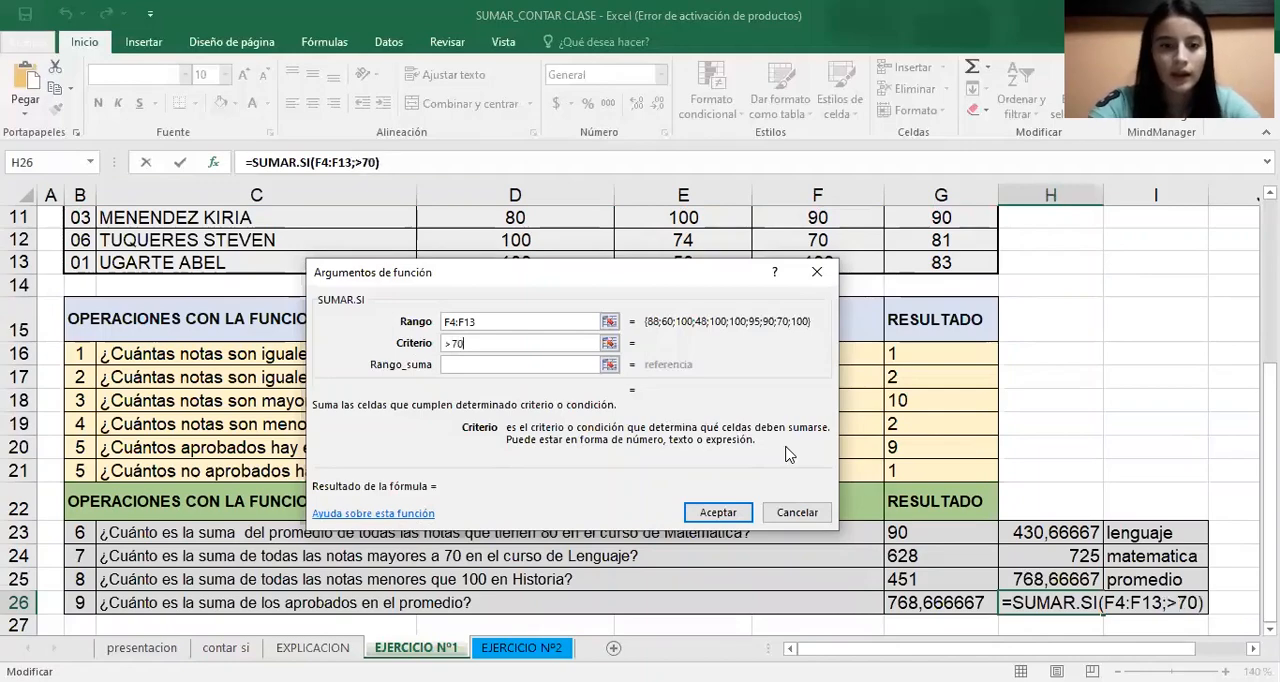
Set the sum range to the Historia grades F4:F13 and accept the H26 formula
left_click(474, 369)
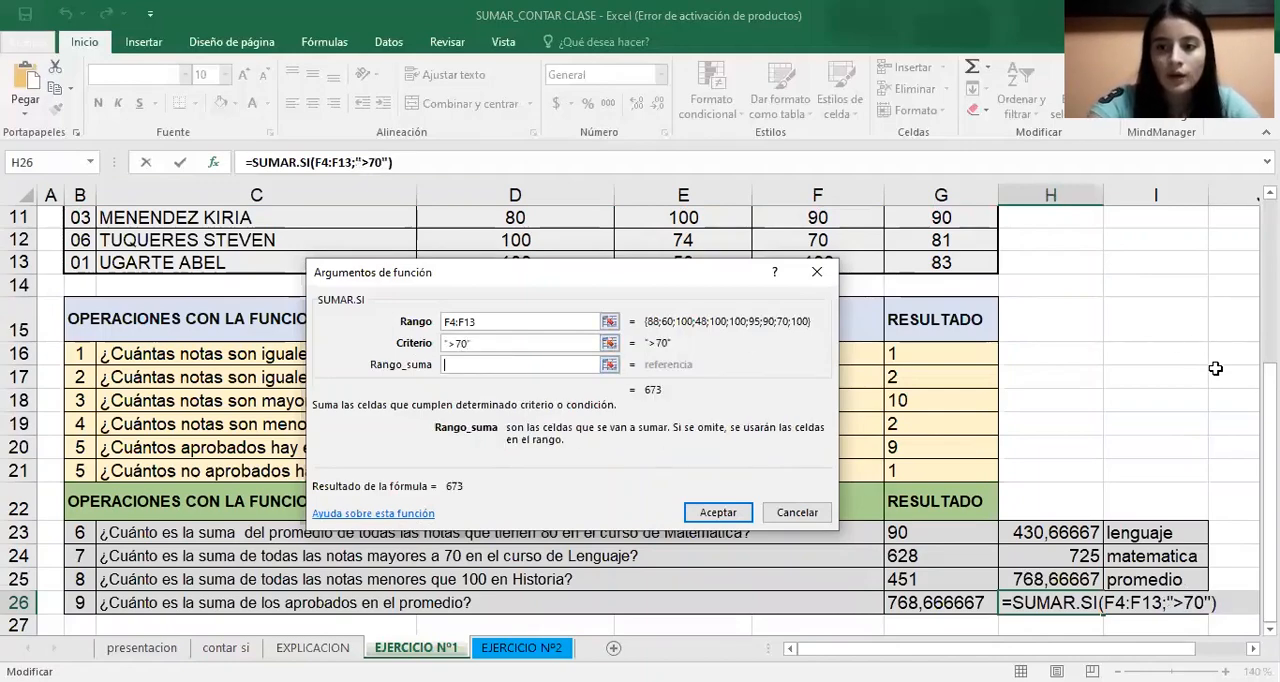
left_click_drag(1270, 423, 1270, 291)
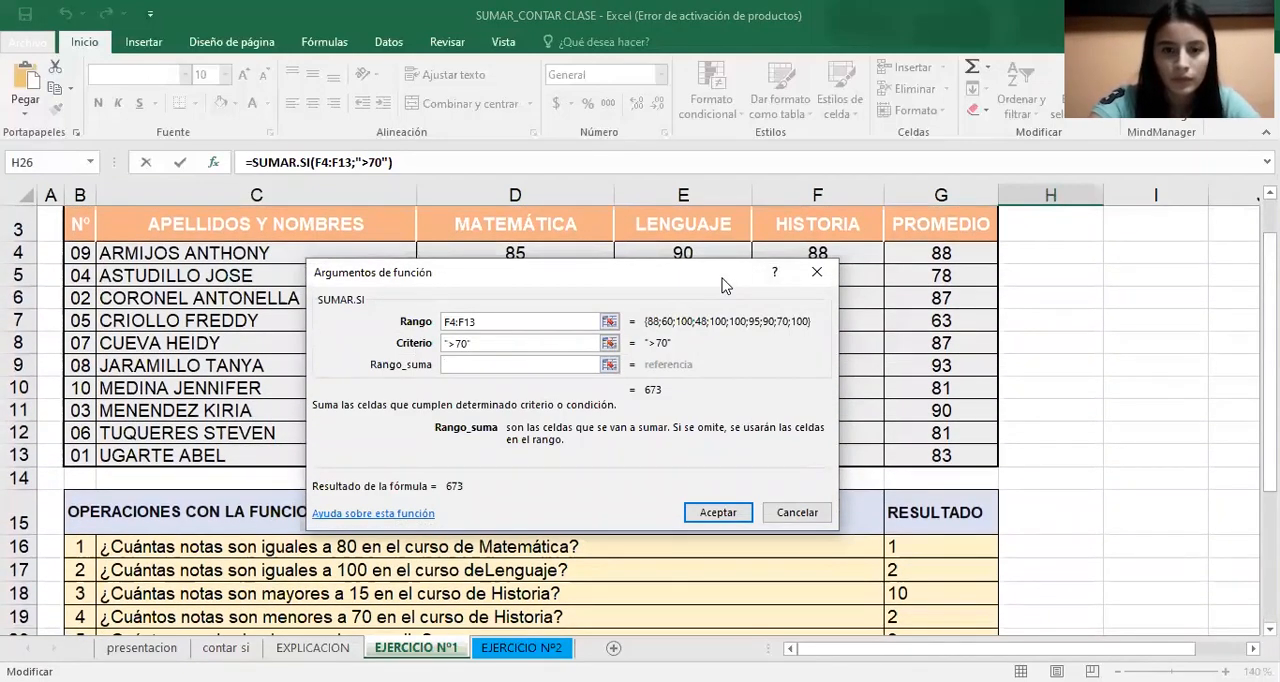
left_click_drag(725, 285, 1053, 428)
left_click(849, 253)
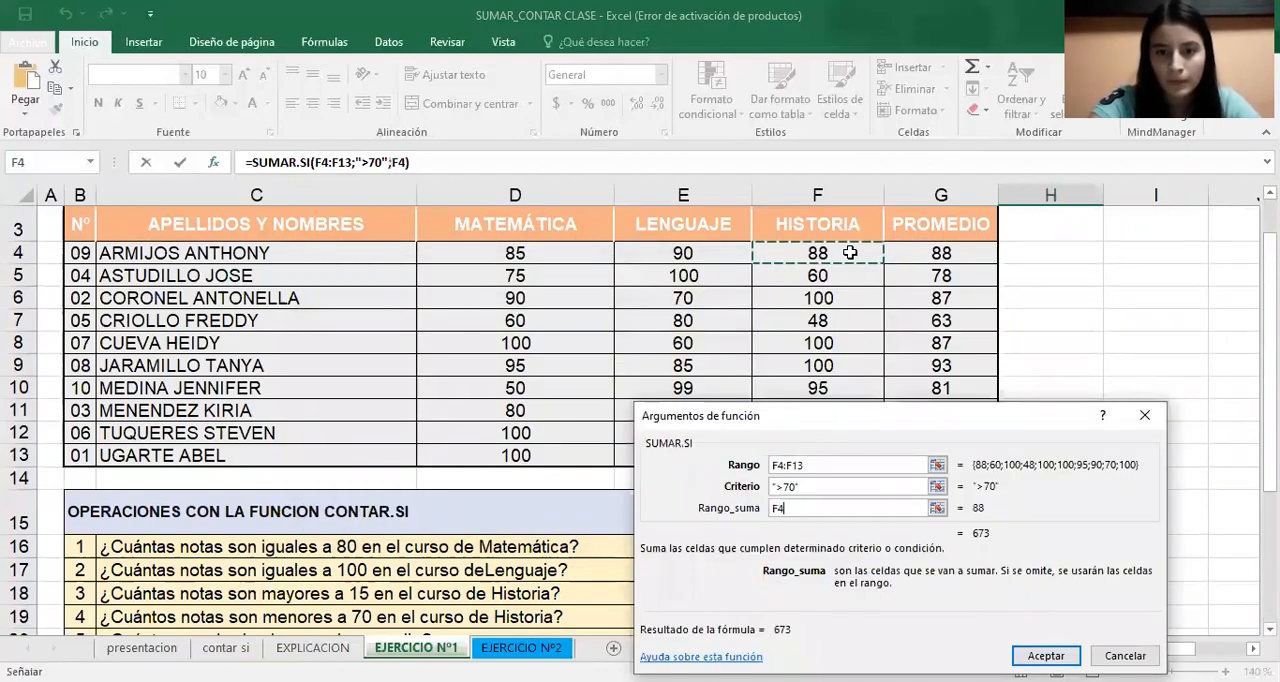
key("ctrl+shift+Down")
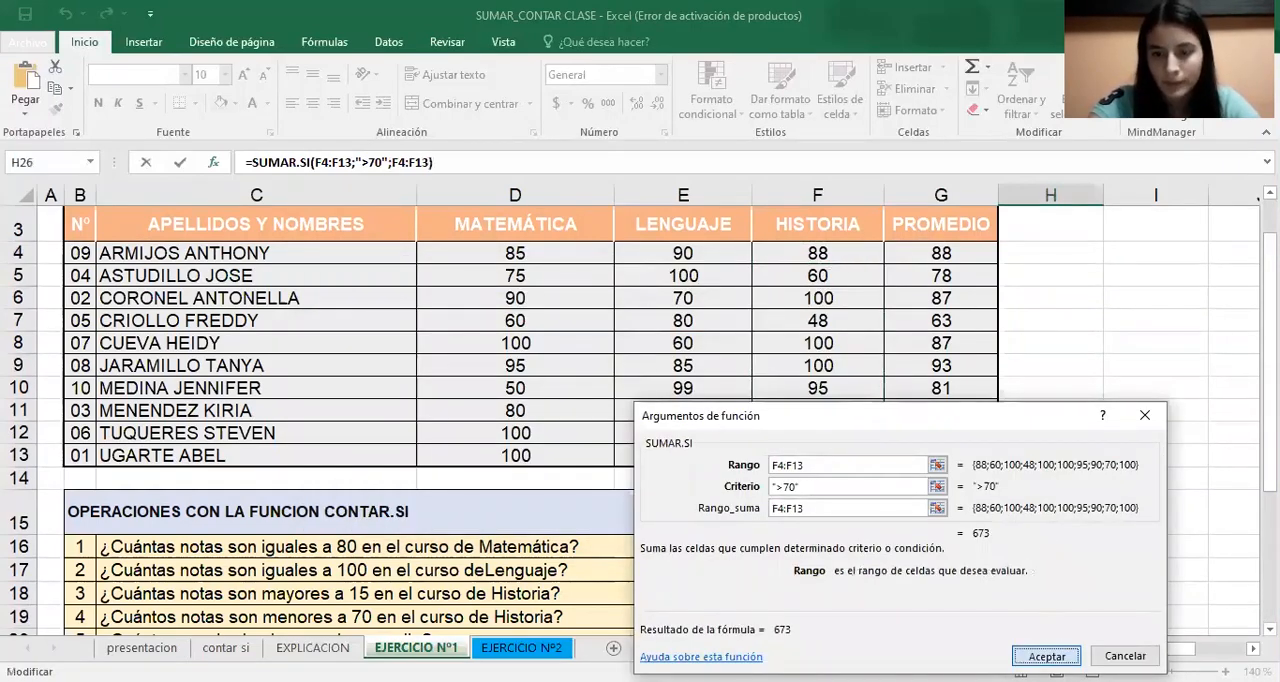
key("Return")
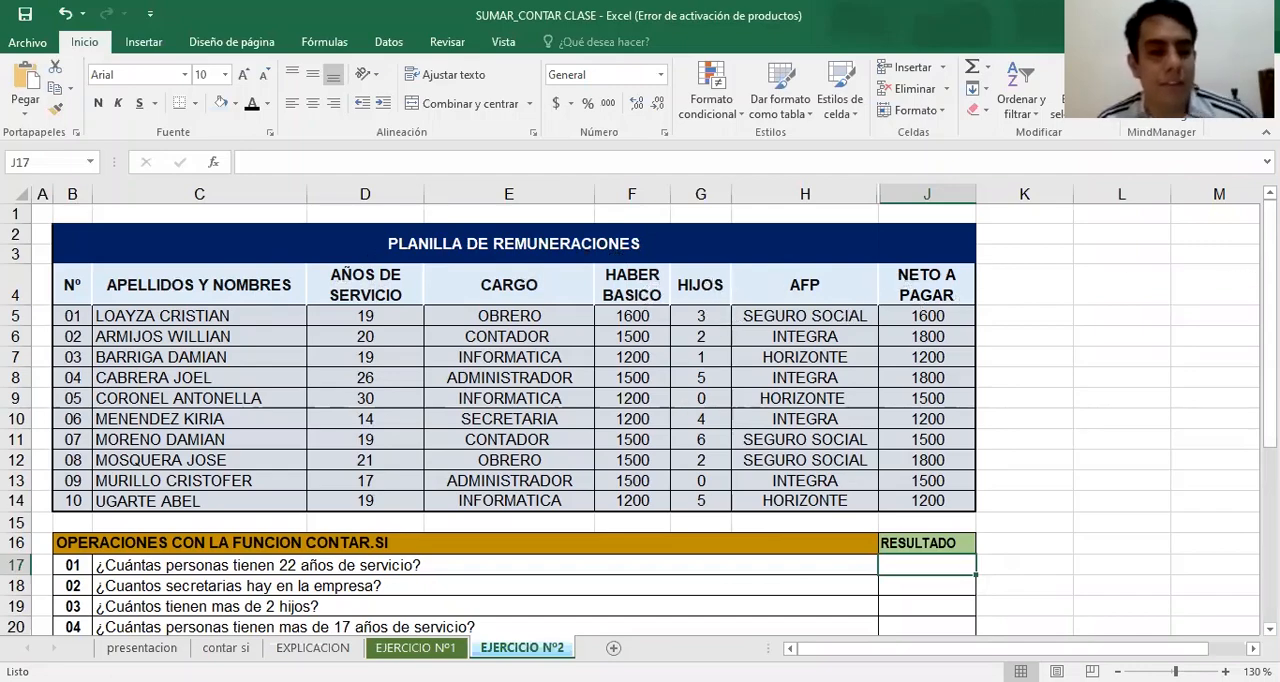
Start a CONTAR.SI formula in J17 with the AÑOS DE SERVICIO values D5:D14 as its range
left_click_drag(1270, 266, 1270, 287)
left_click(233, 530)
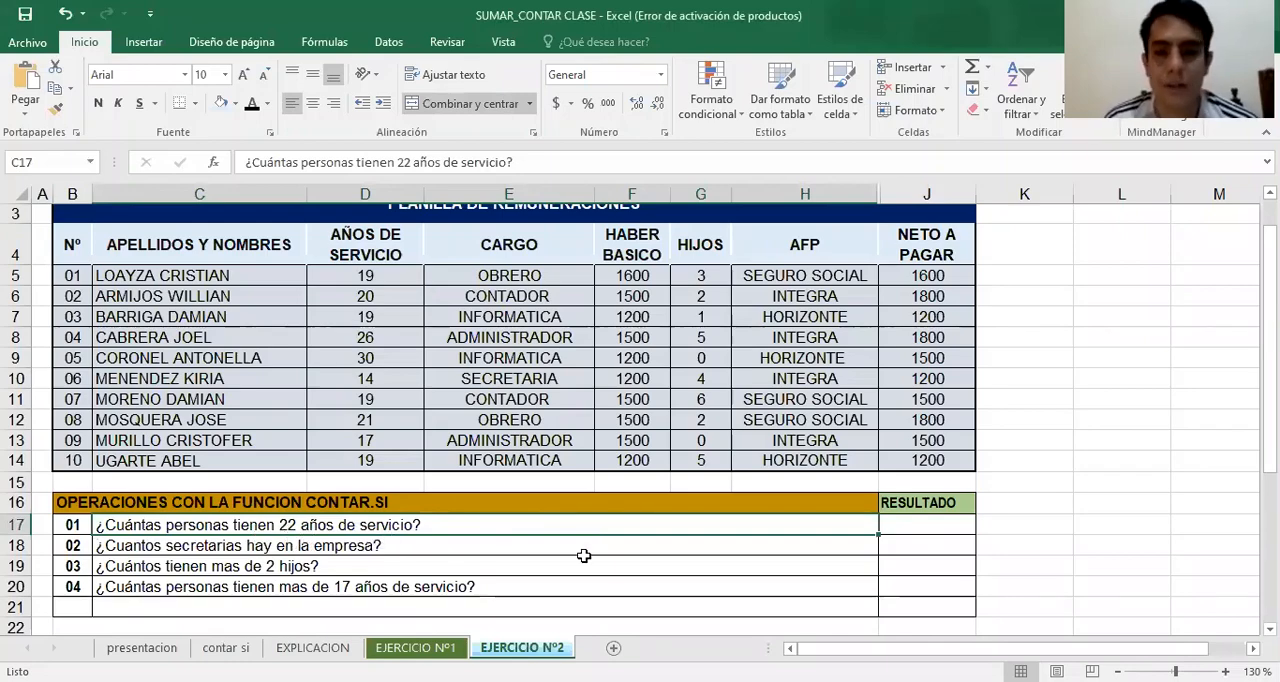
left_click(919, 533)
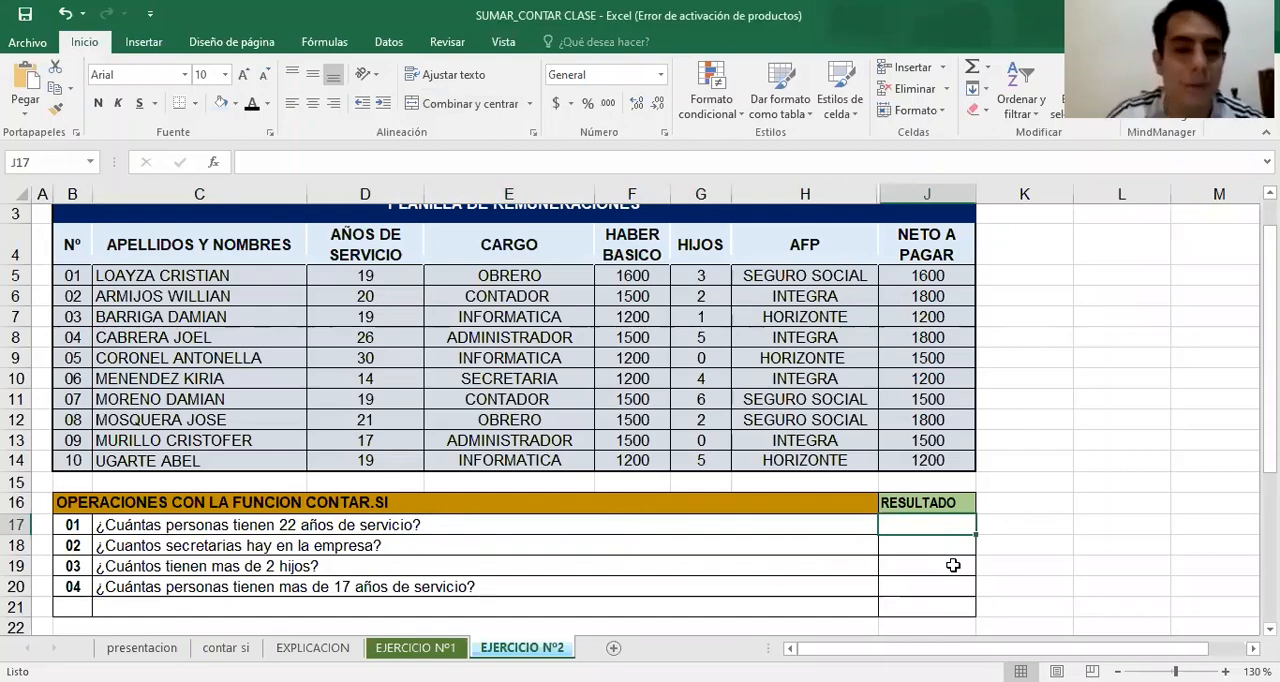
type("=")
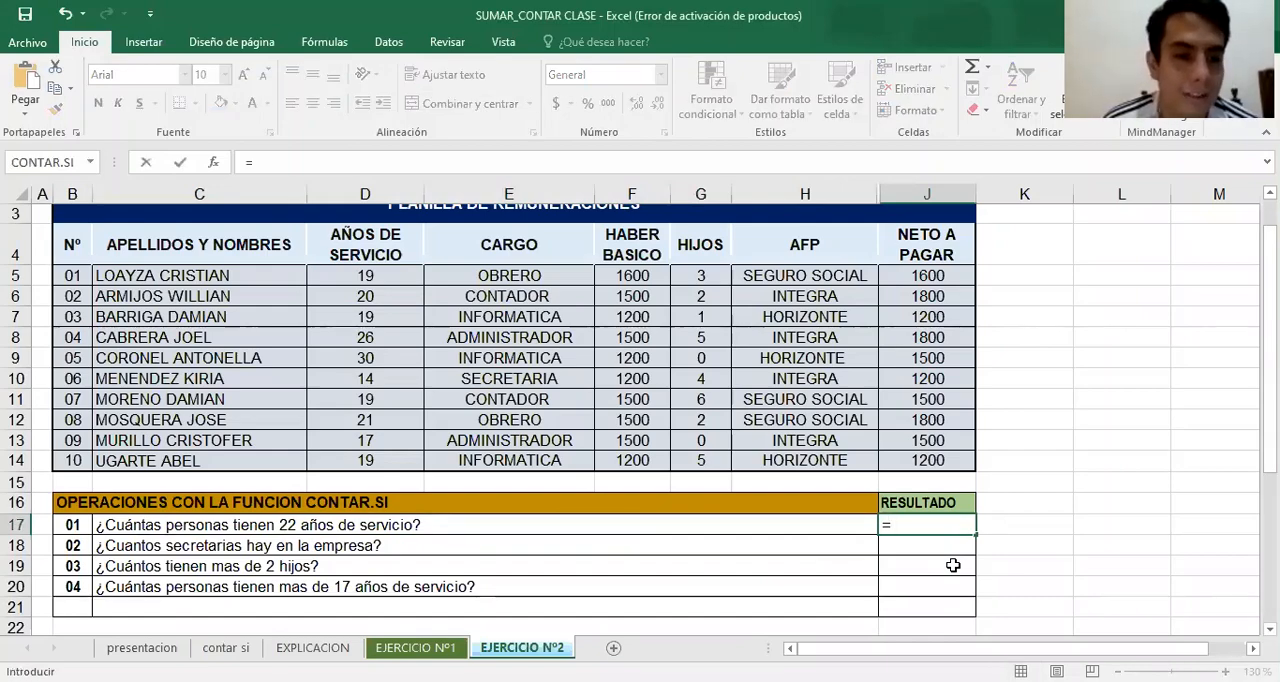
type("contar")
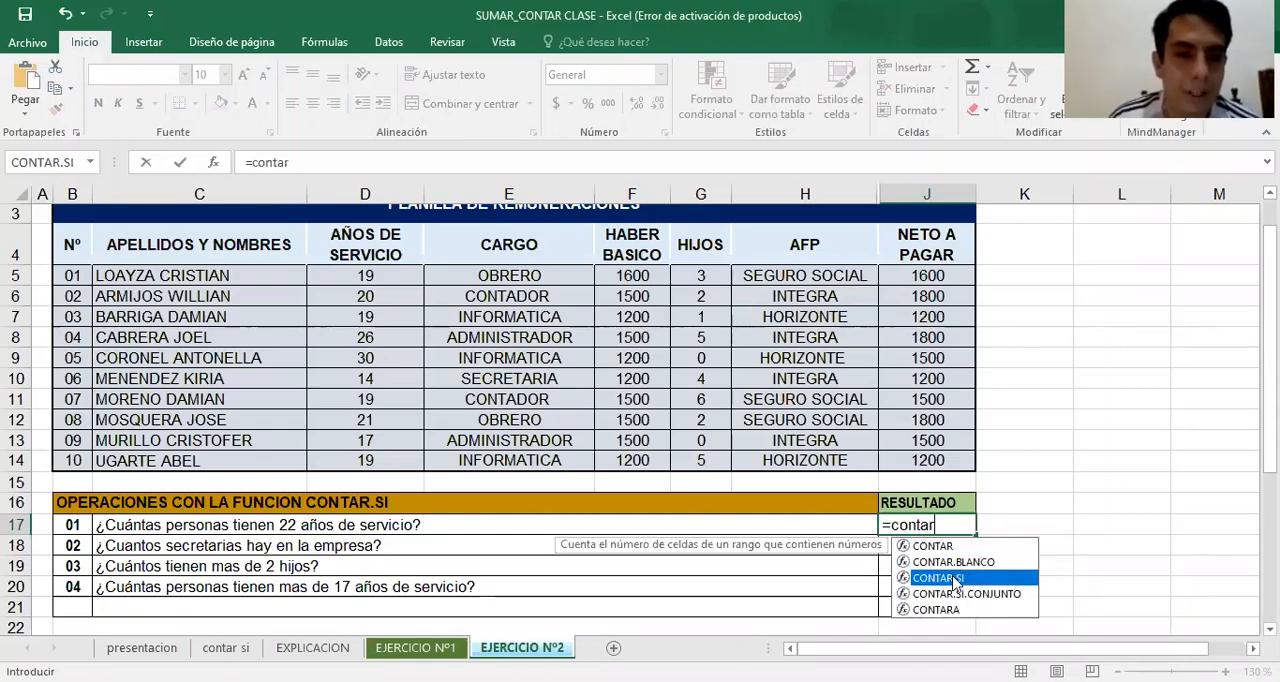
double_click(955, 578)
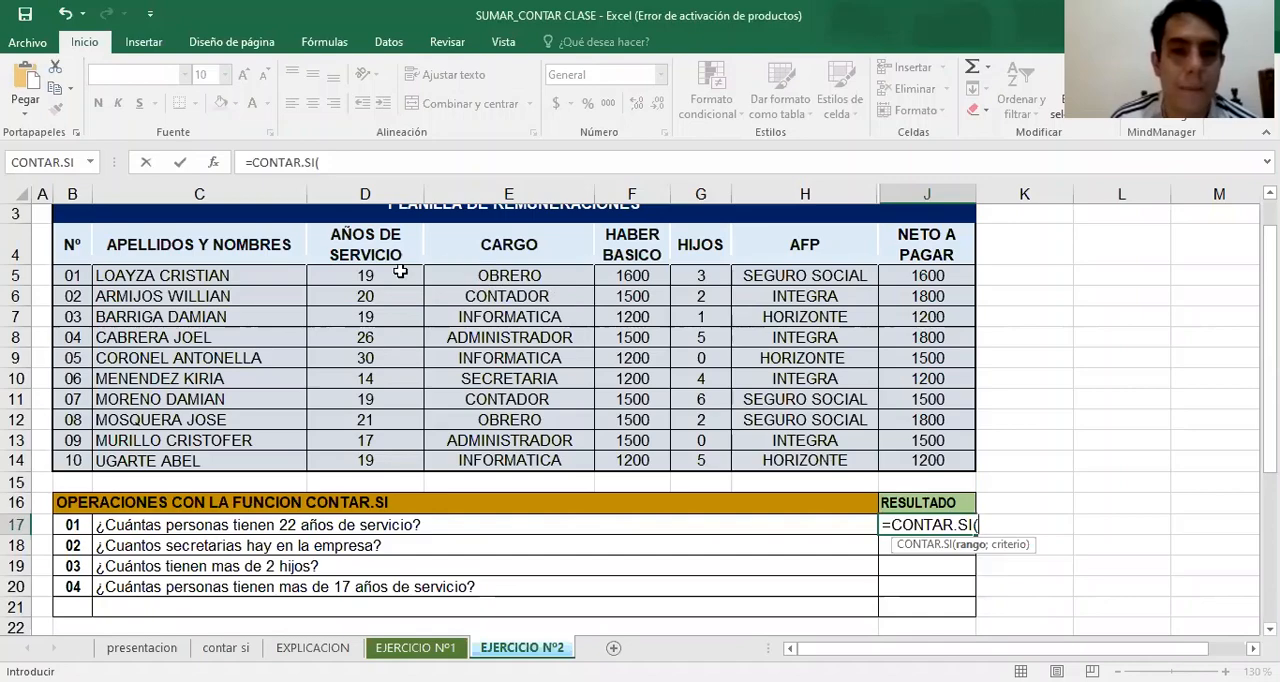
left_click(402, 274)
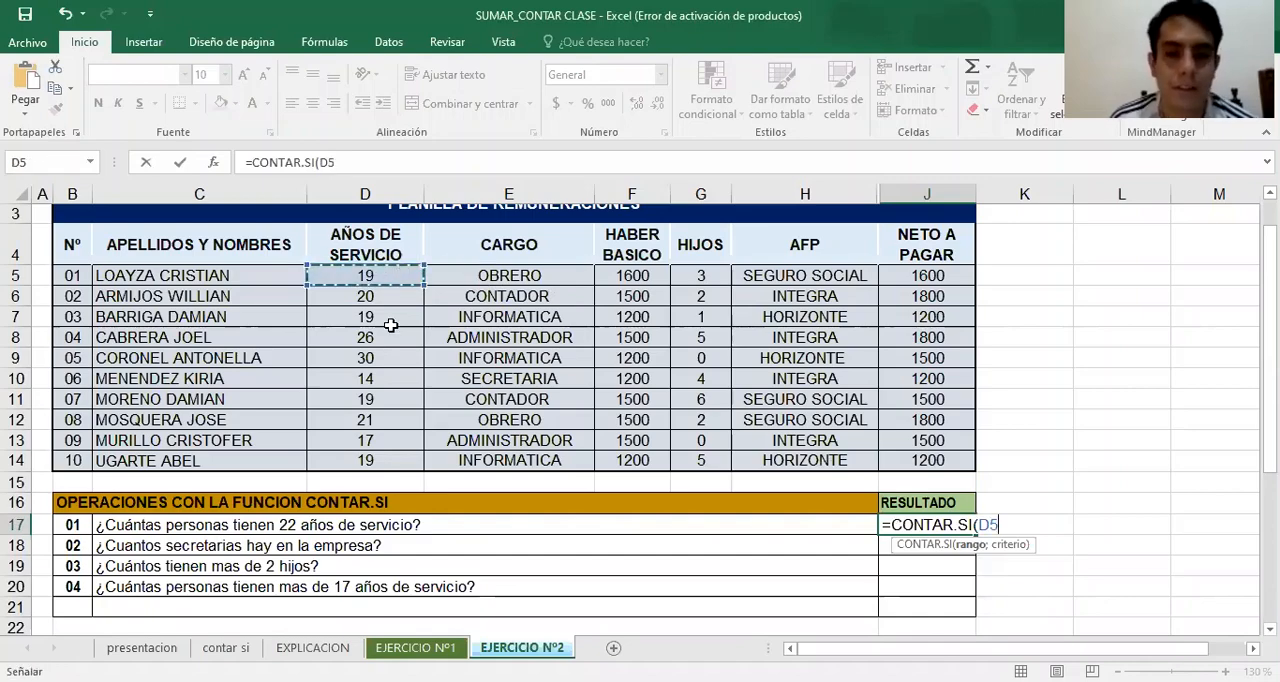
left_click_drag(390, 325, 374, 459)
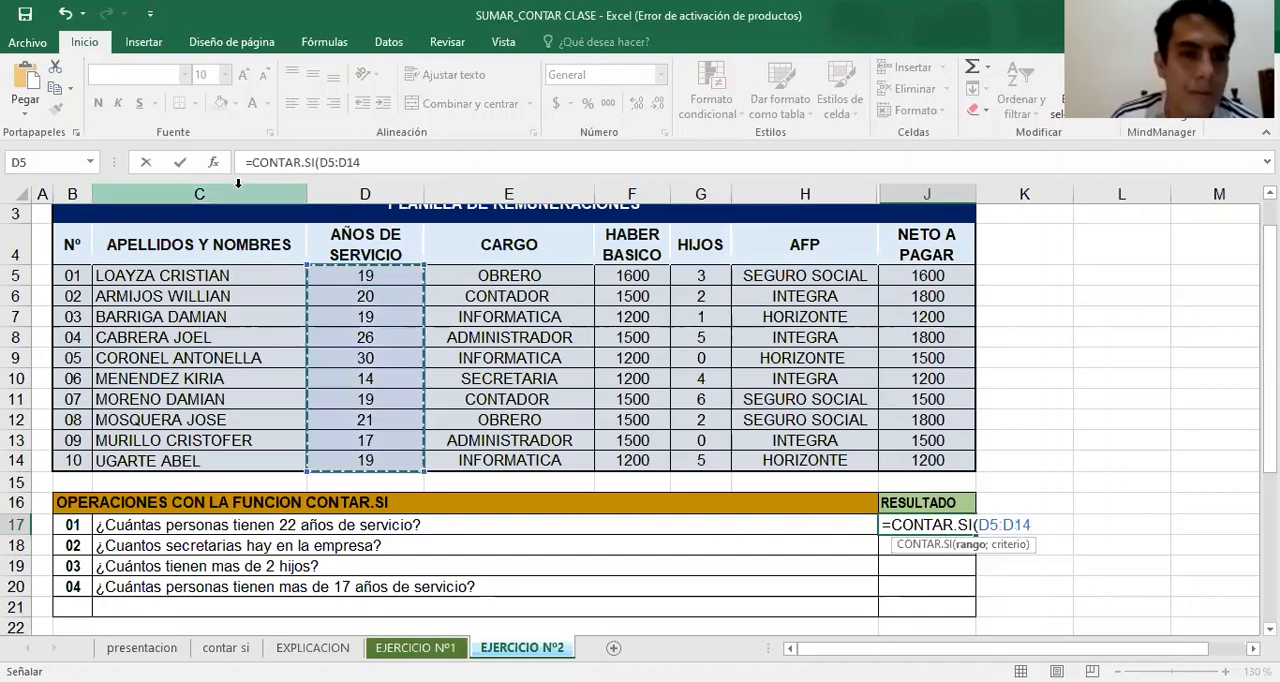
Open the J17 formula's function arguments, set the criterion to 22 and accept the formula
left_click(213, 162)
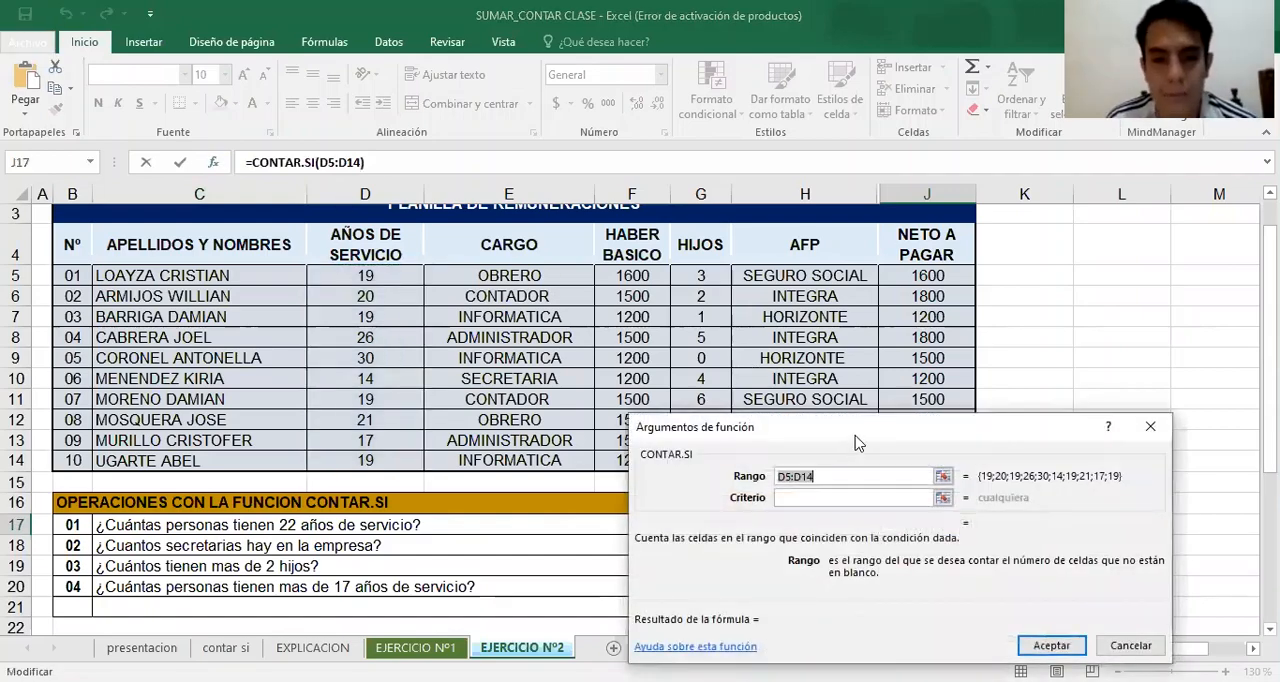
left_click_drag(855, 441, 906, 285)
left_click(872, 341)
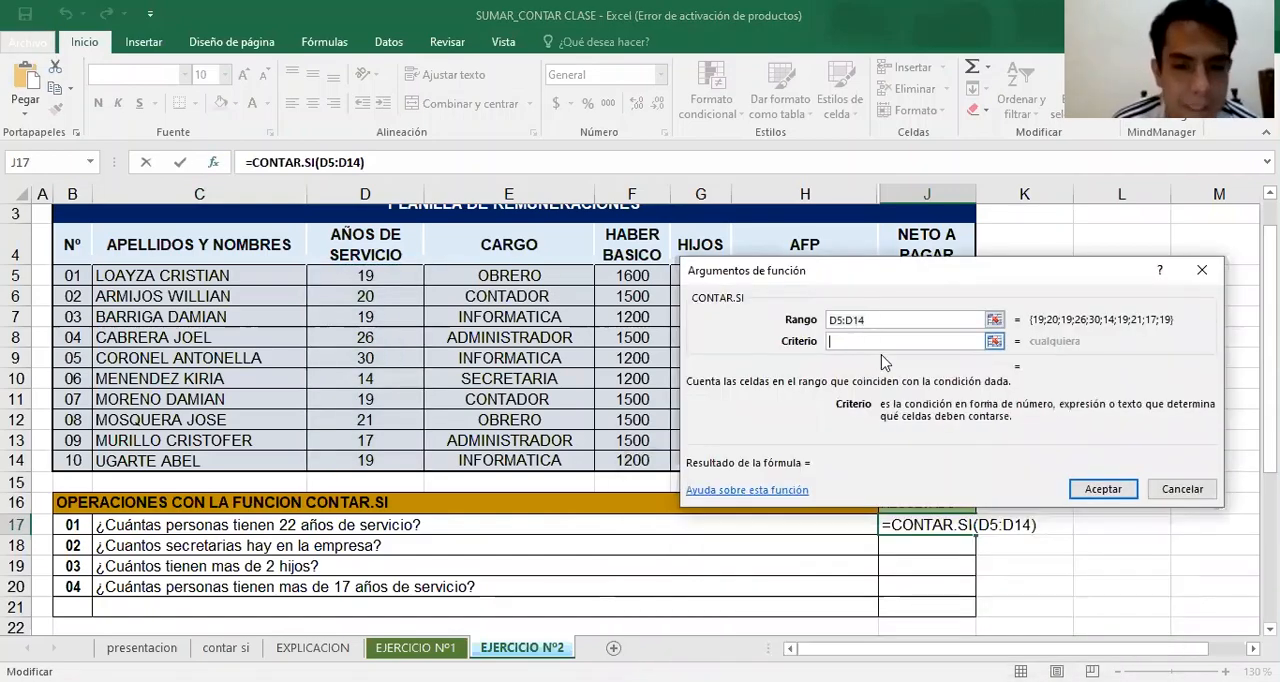
type("22")
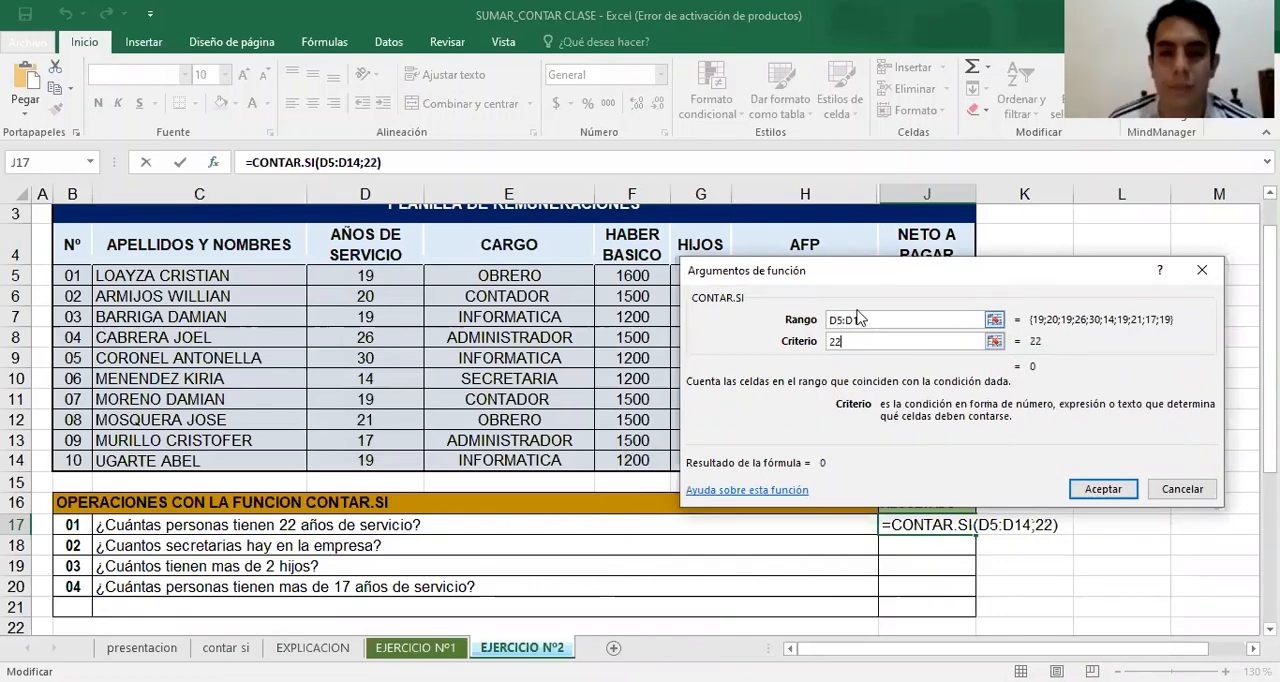
left_click(1100, 489)
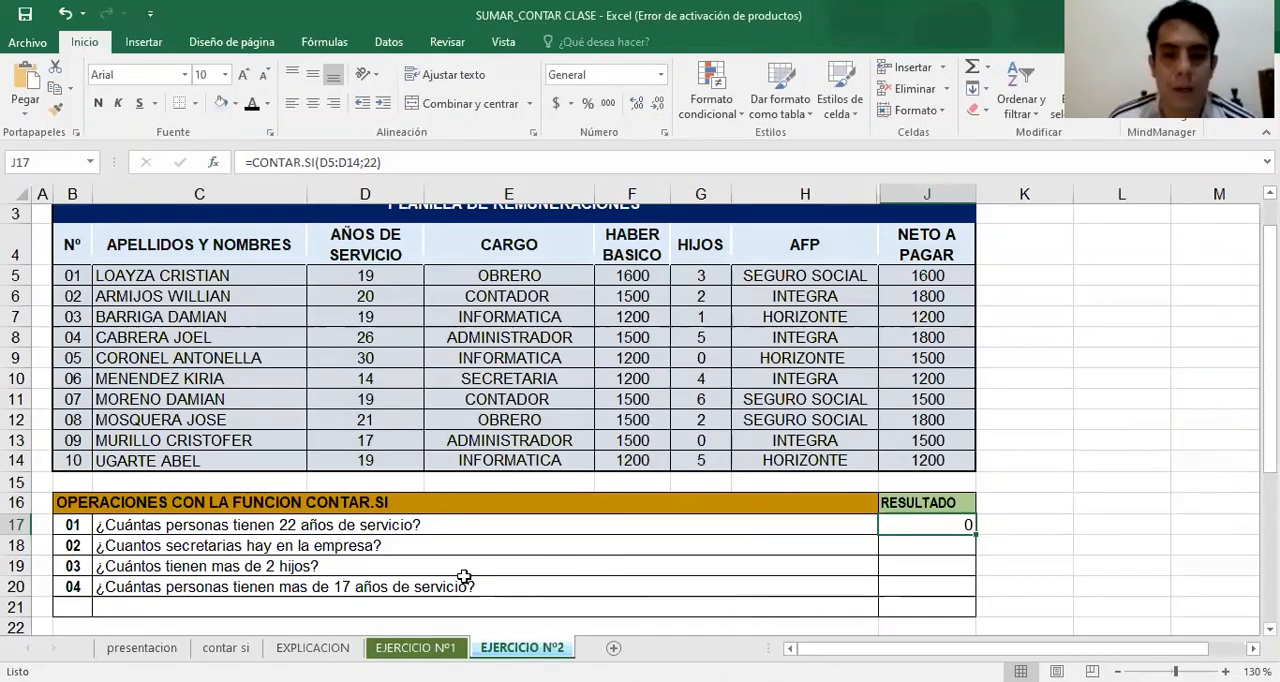
Start a CONTAR.SI formula in J18 with the CARGO entries E5:E14 as its range
left_click(957, 549)
type("=")
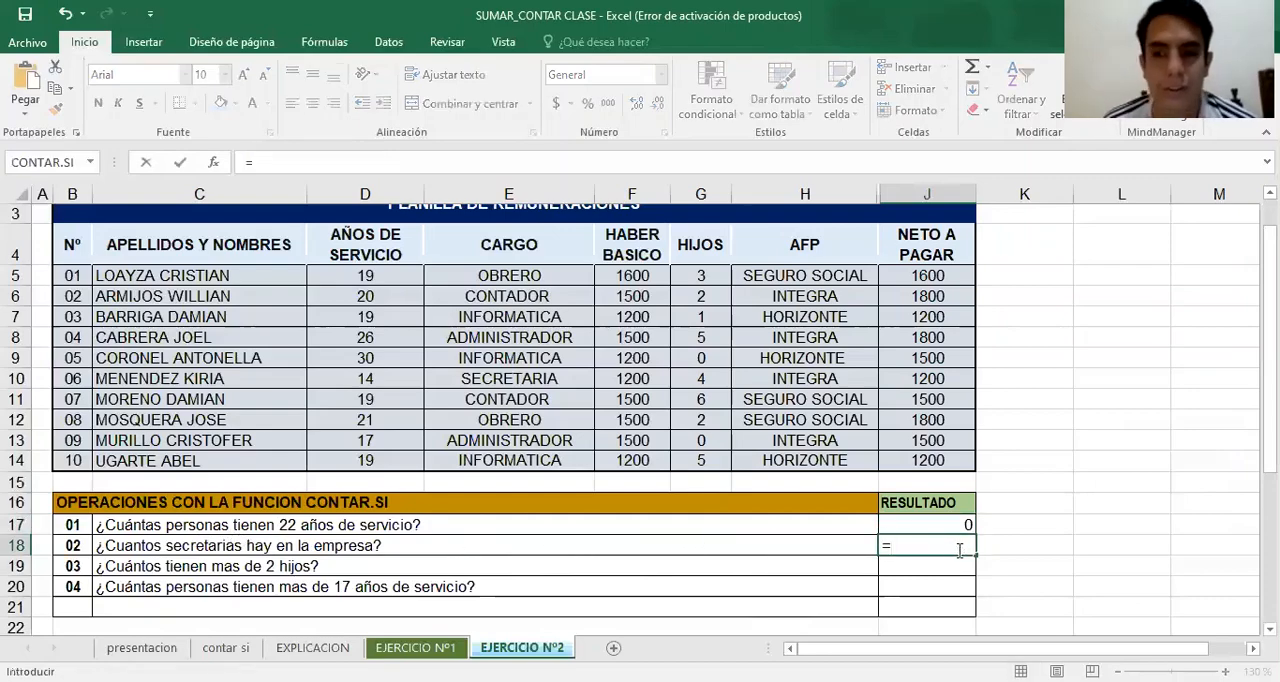
type("conta")
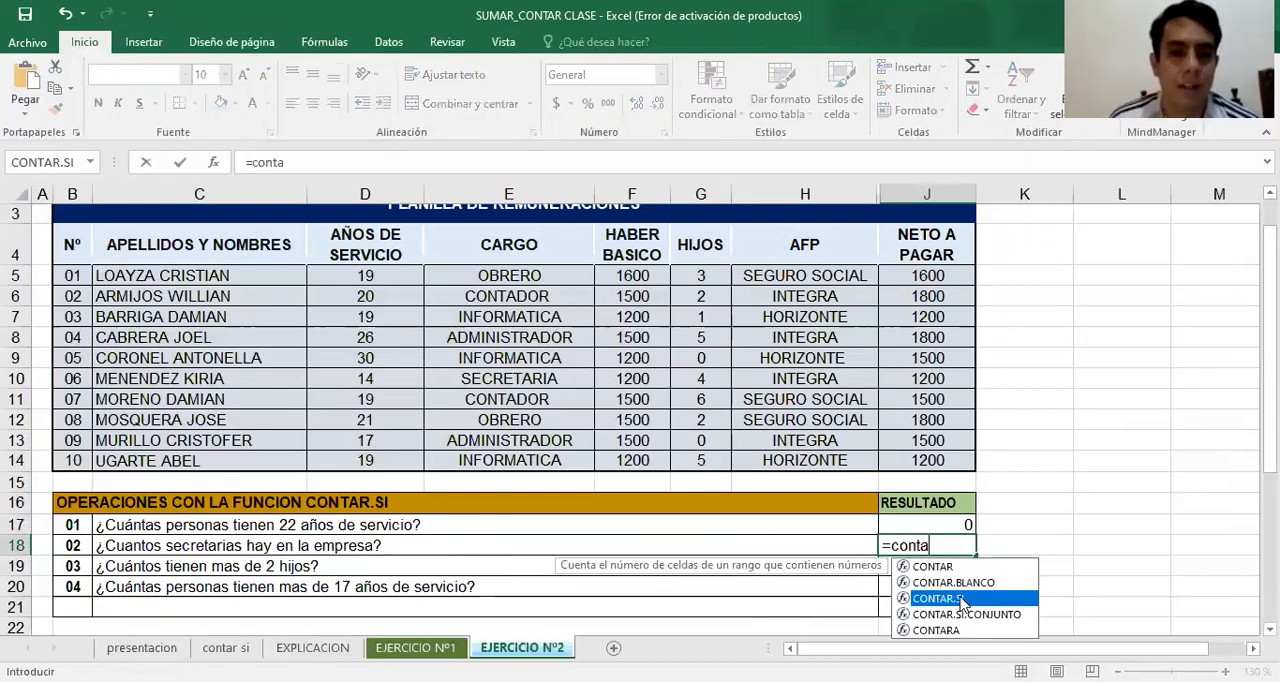
double_click(962, 599)
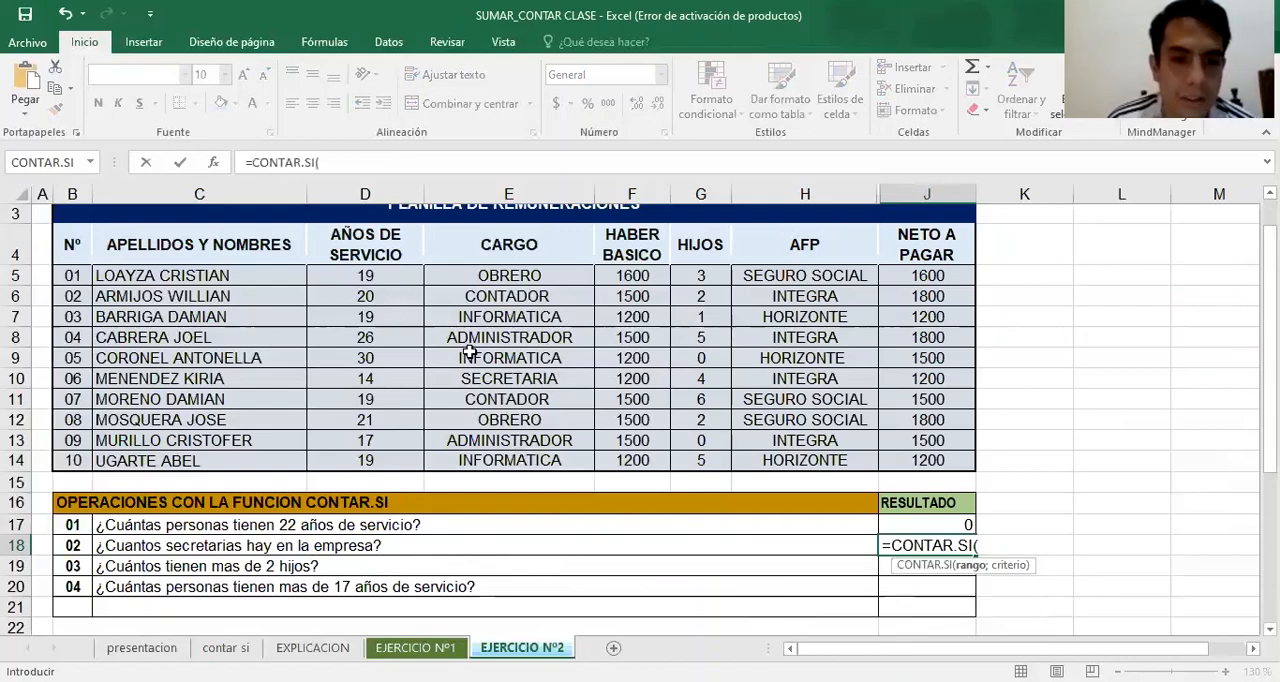
left_click(492, 283)
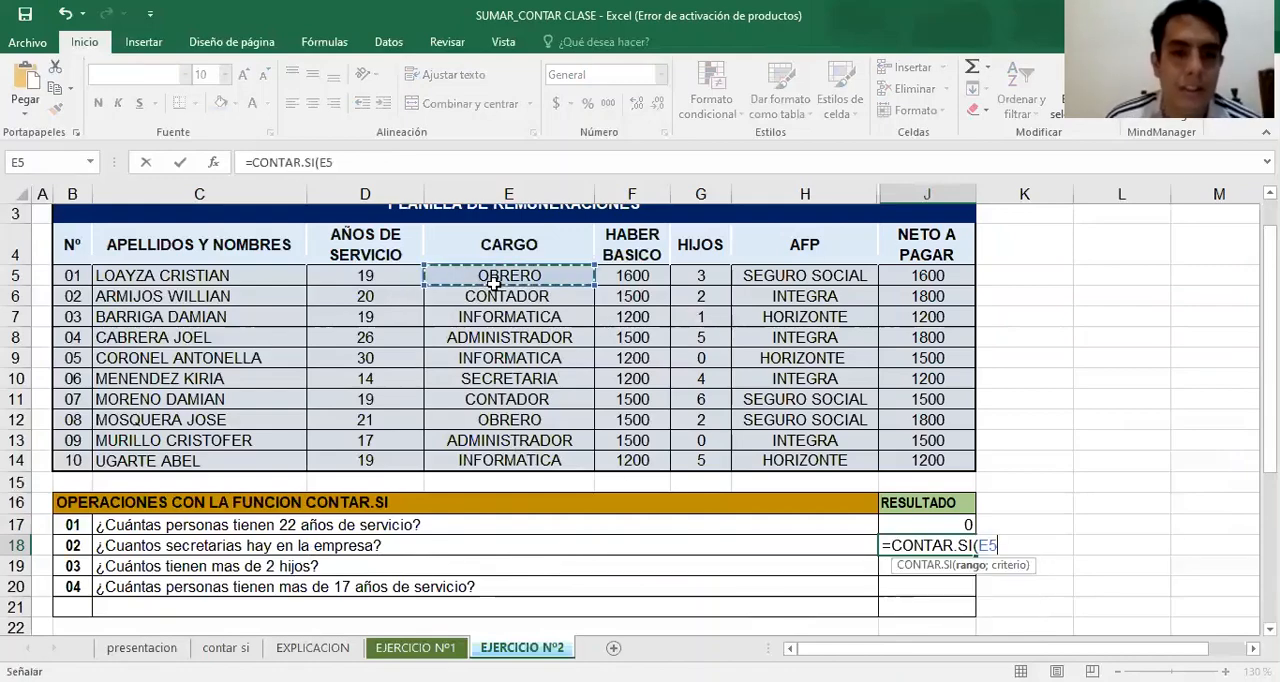
left_click_drag(492, 283, 495, 462)
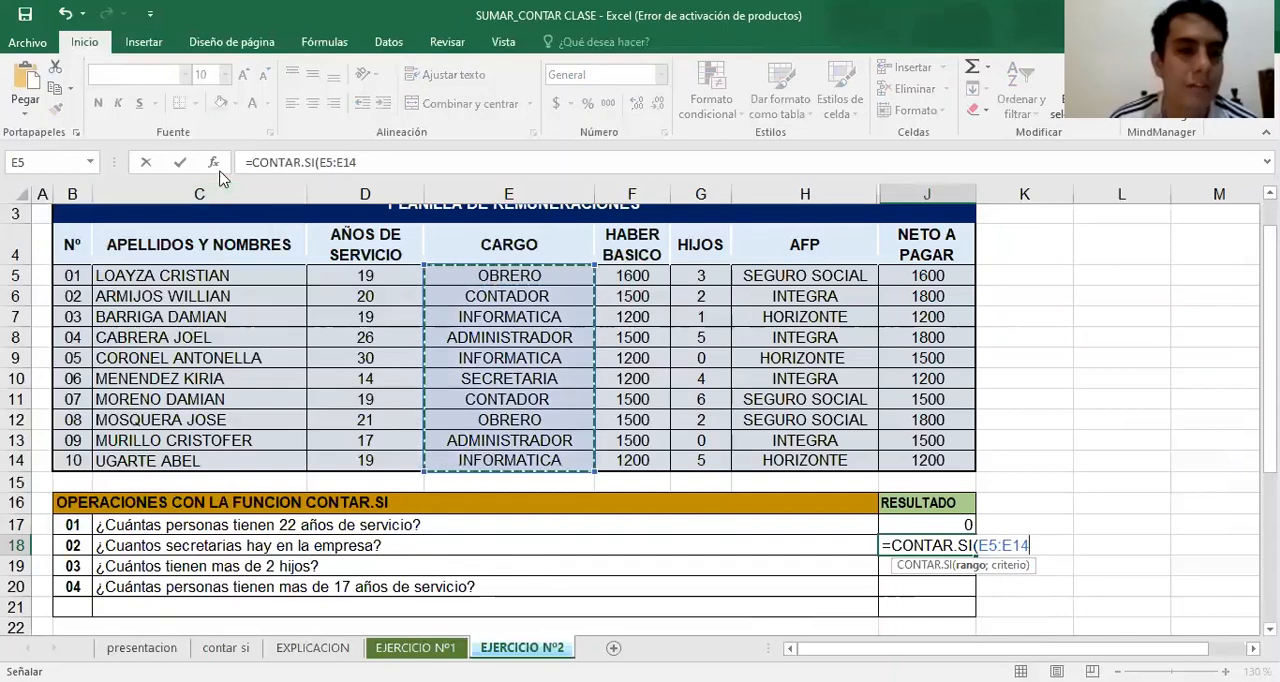
Open the J18 formula's function arguments, set the criterion to SECRETARIA and accept the formula
left_click(213, 162)
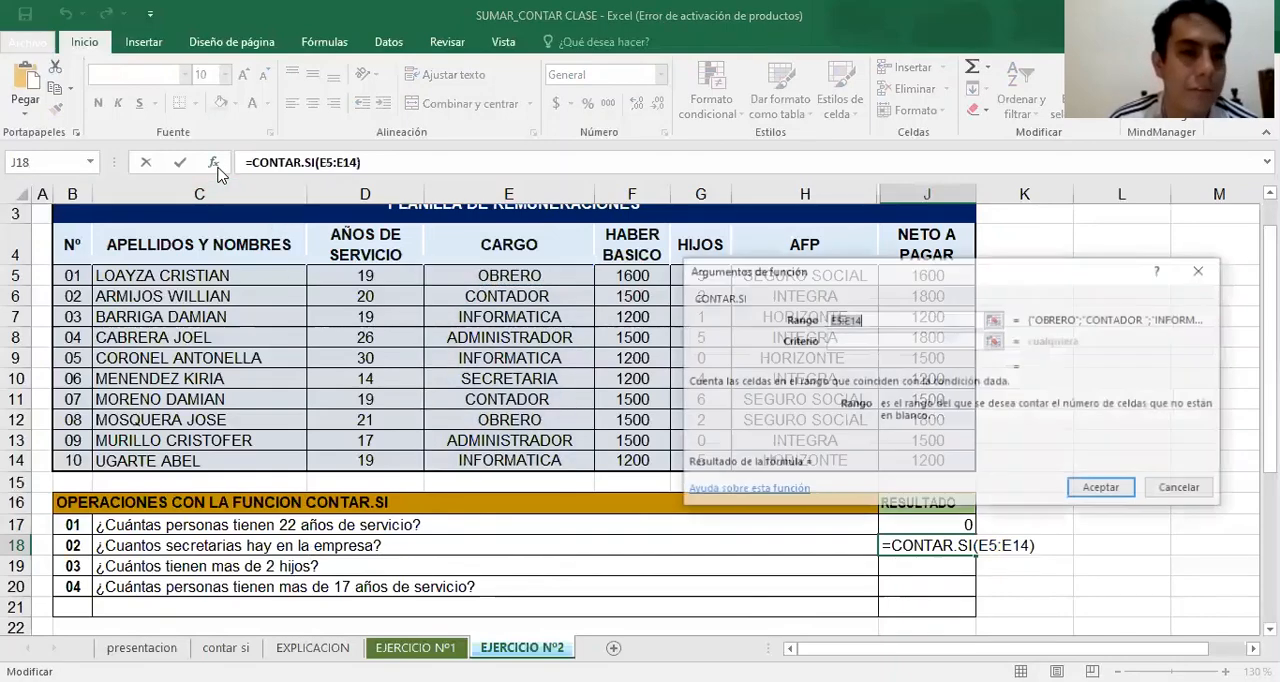
left_click(903, 342)
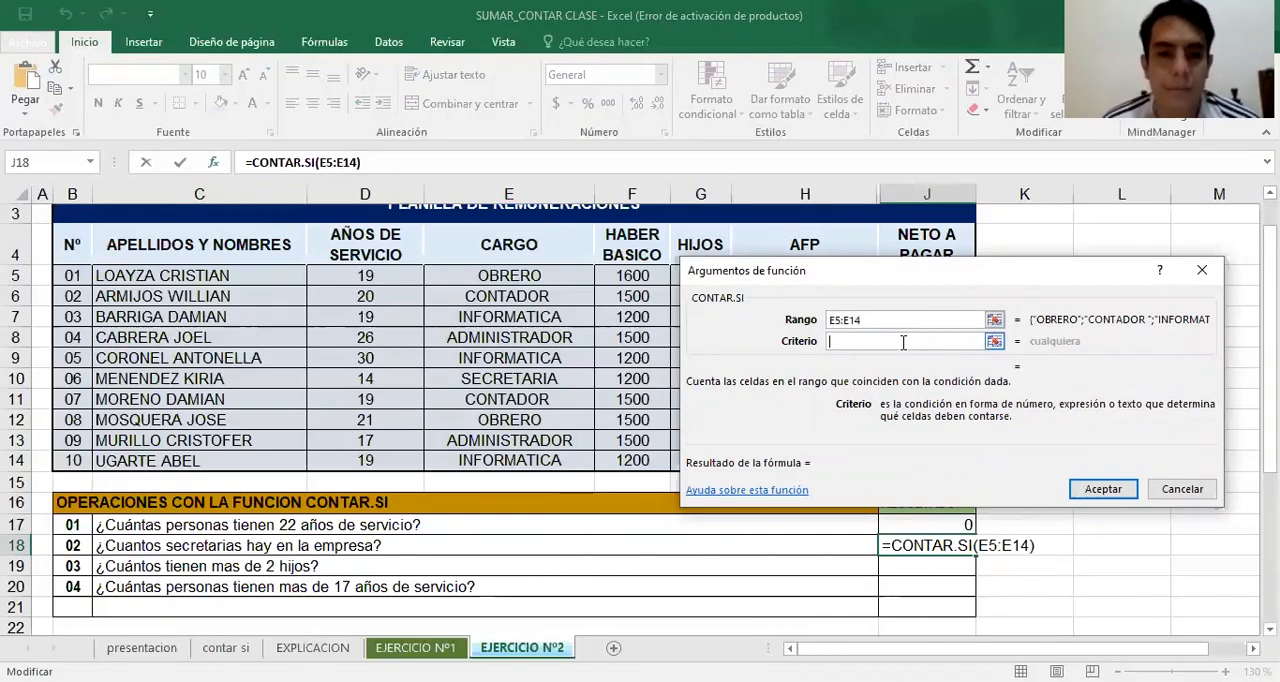
type("SECRETA")
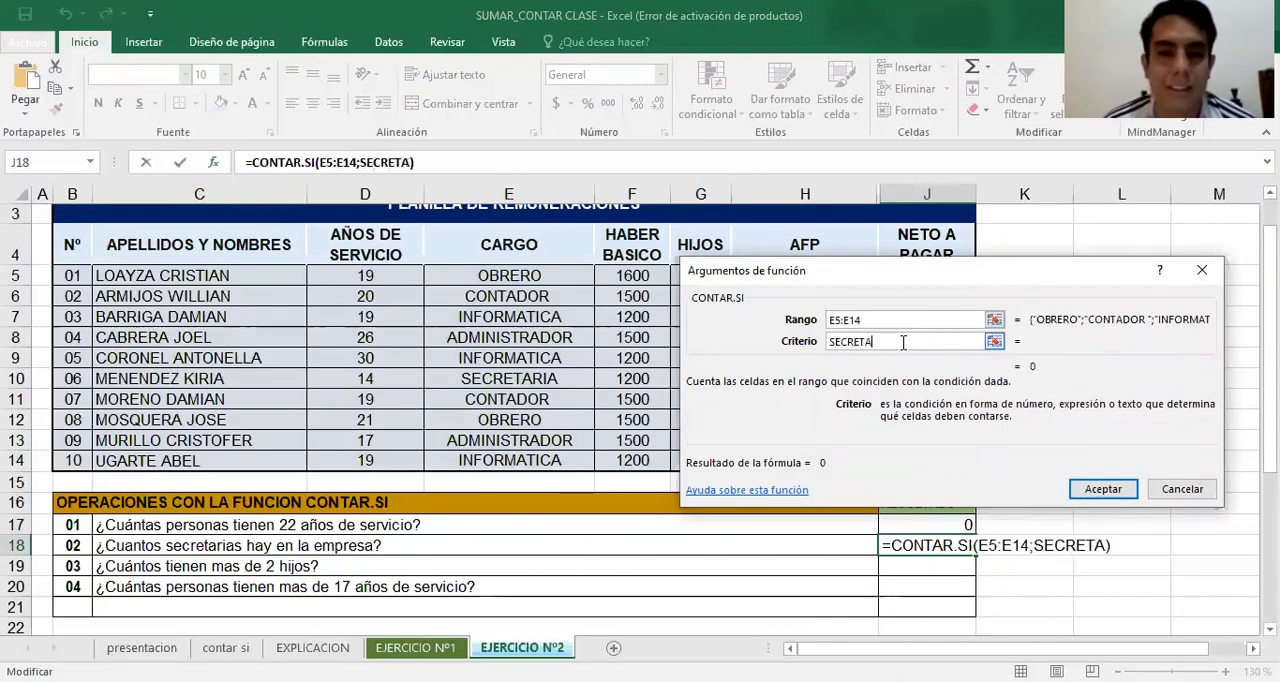
type("RIA")
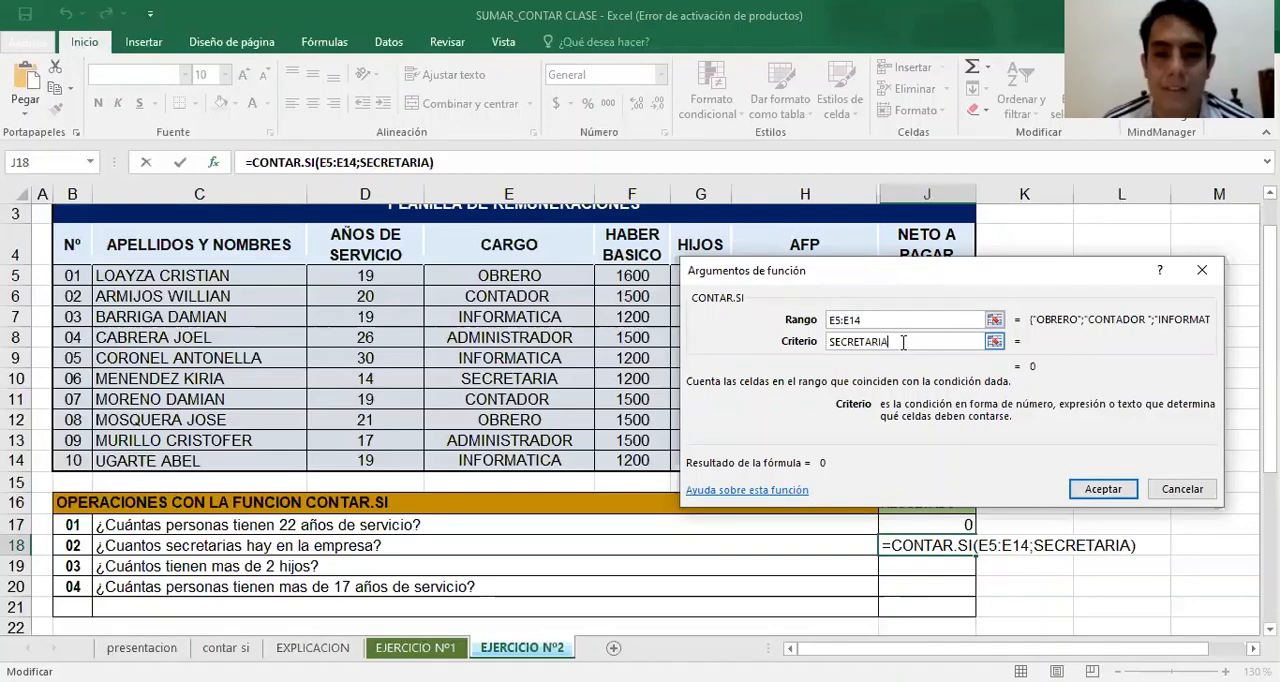
left_click(1100, 490)
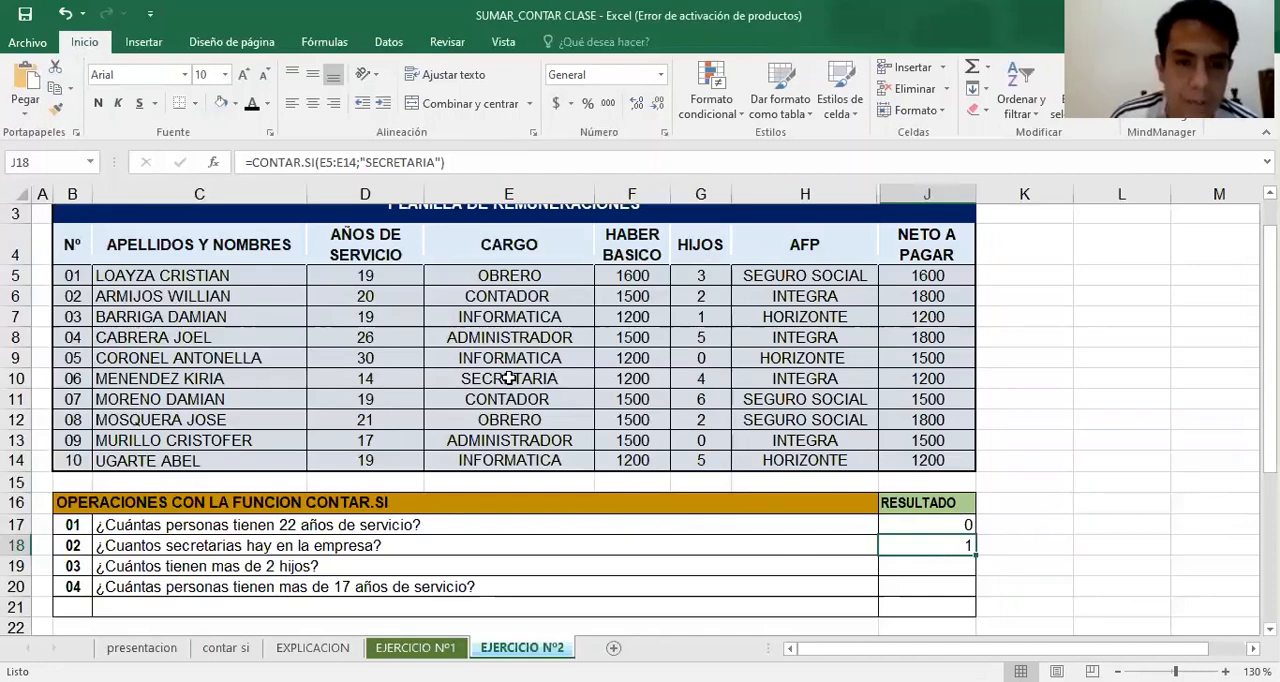
left_click(560, 377)
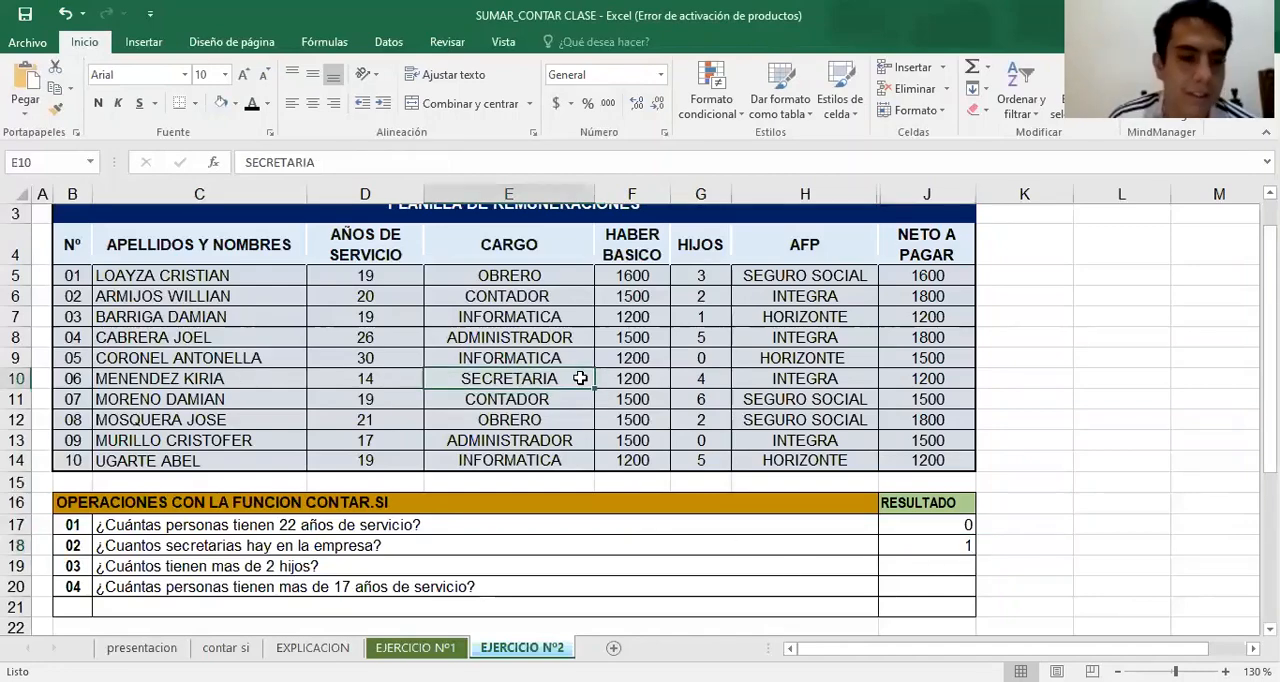
Start a CONTAR.SI formula in J19 with the HIJOS values G5:G14 as its range
left_click(945, 567)
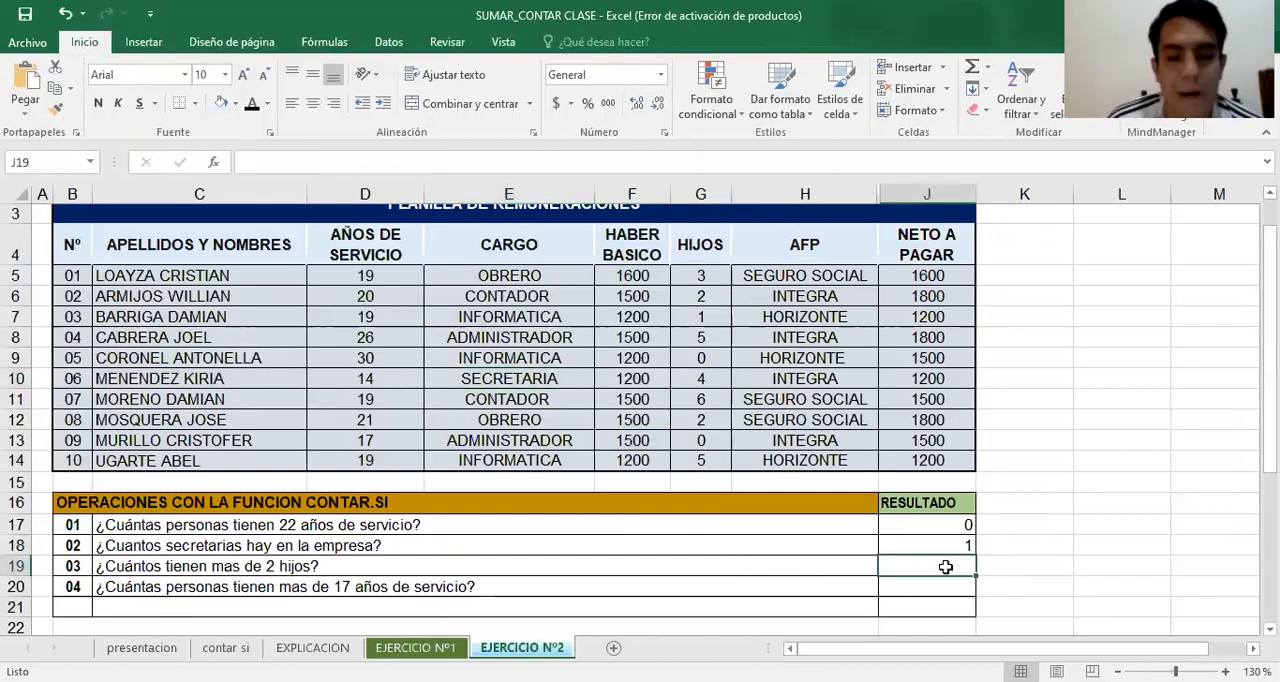
type("=")
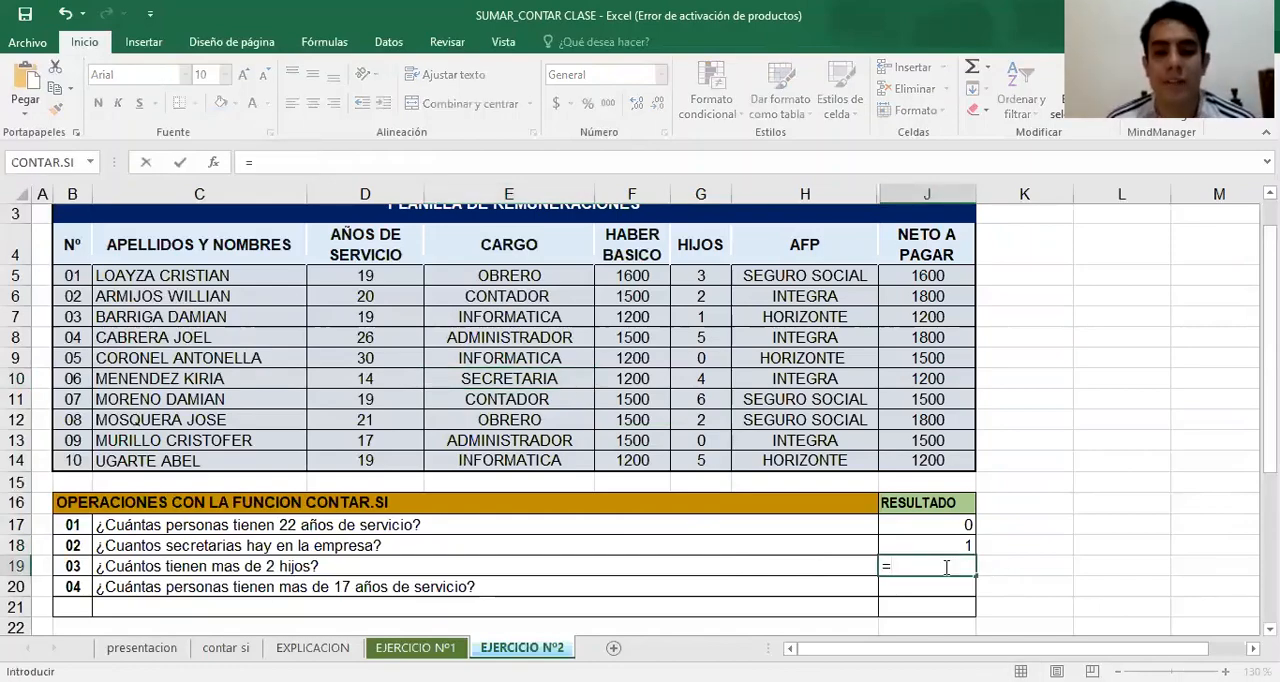
type("CONTA")
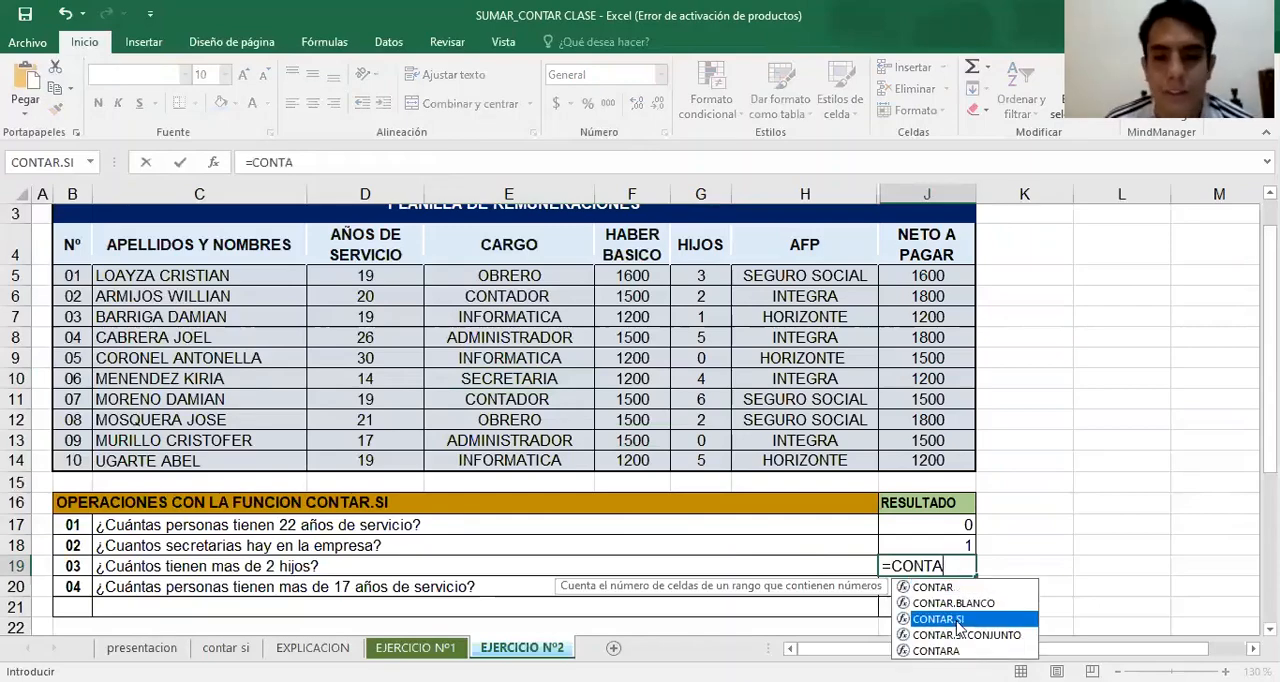
key("Tab")
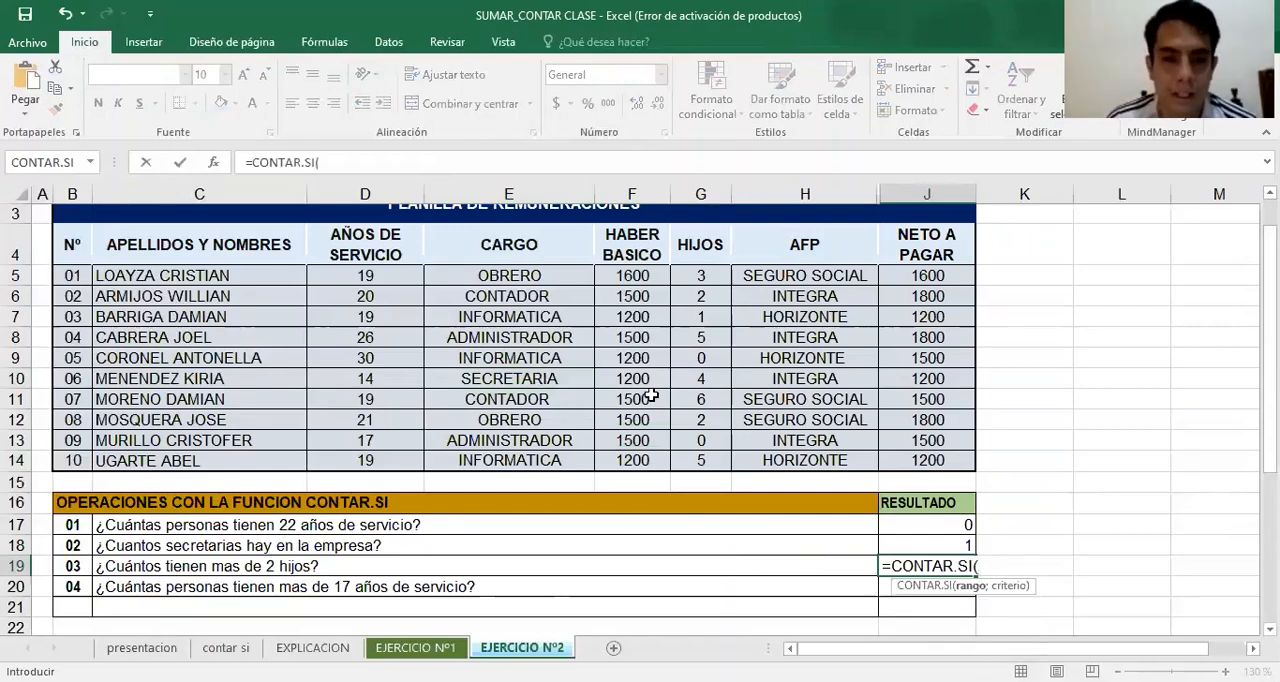
left_click(710, 280)
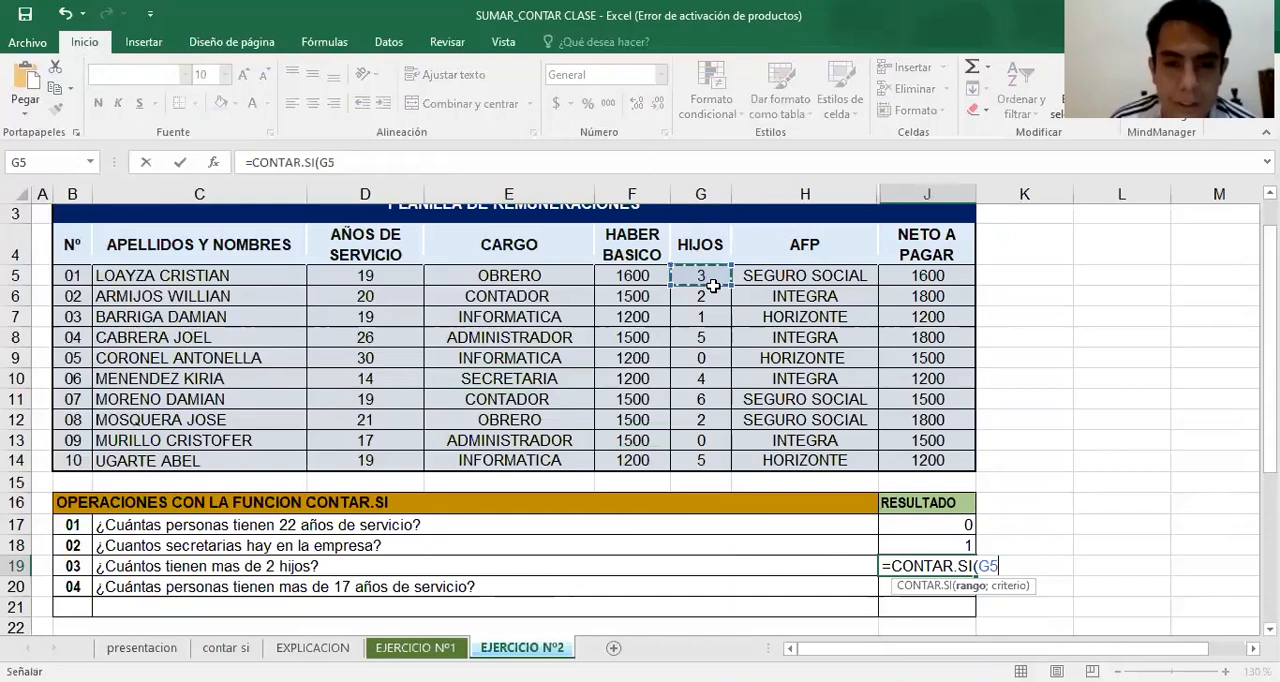
left_click(686, 460, "shift")
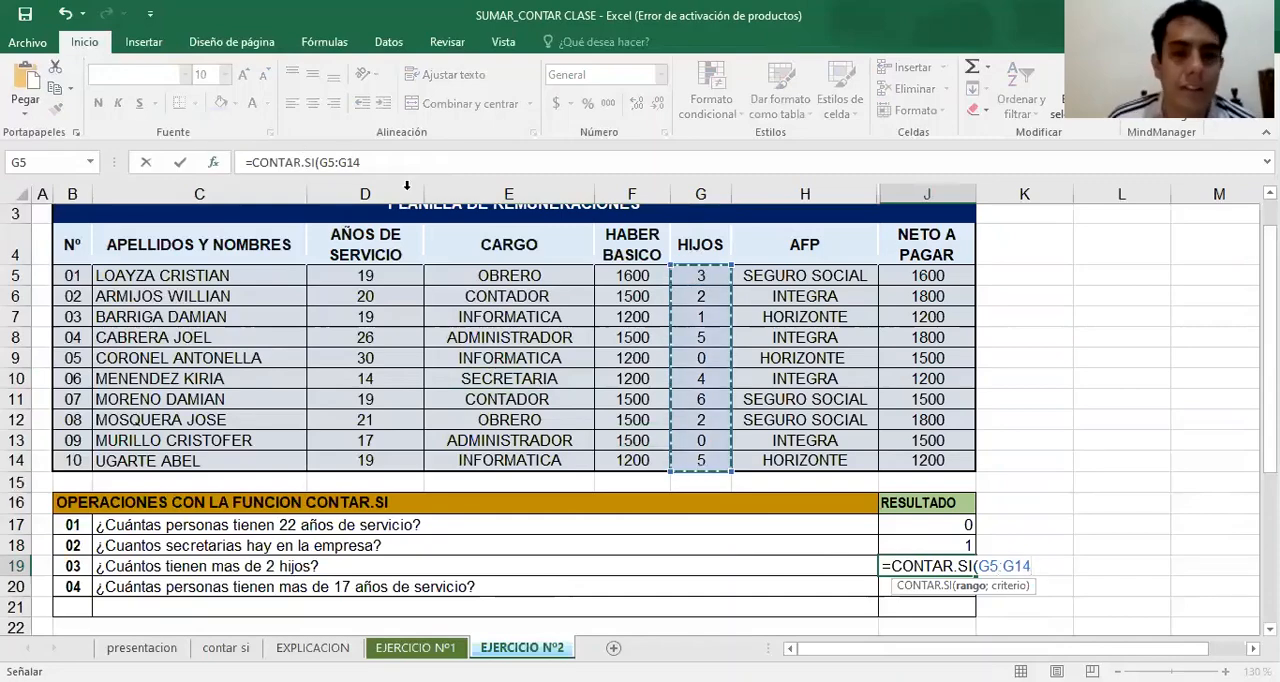
left_click(213, 162)
left_click(855, 341)
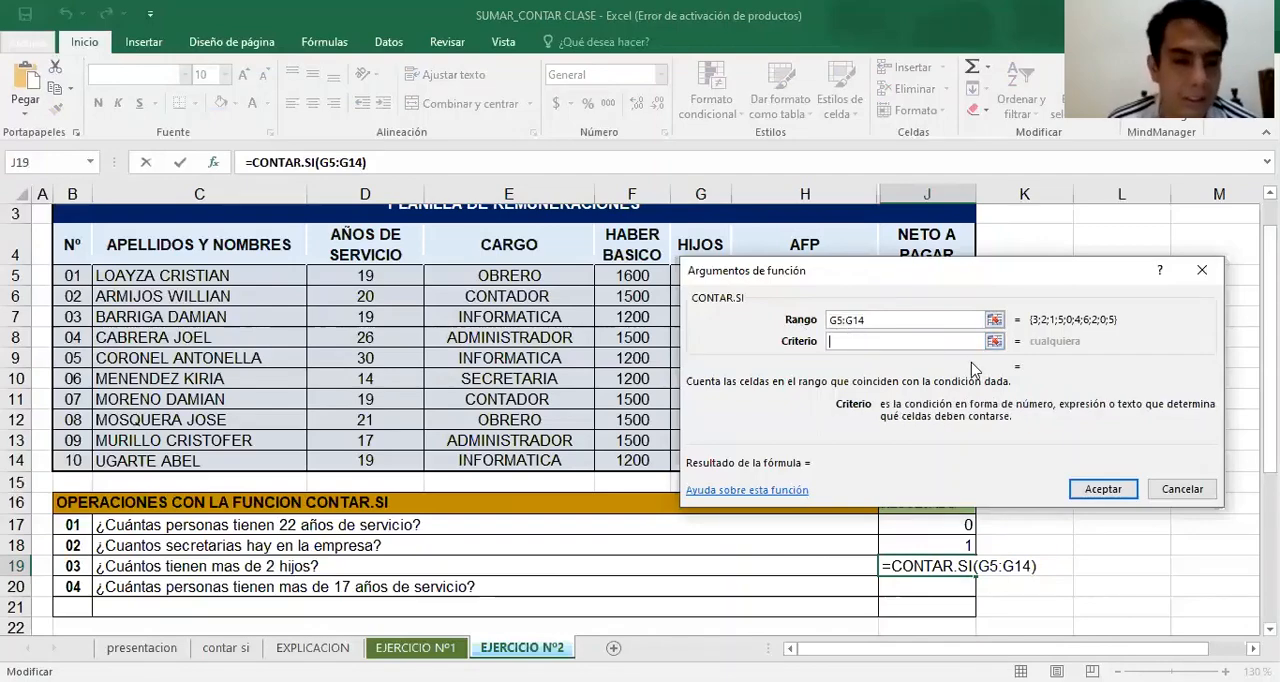
key("Return")
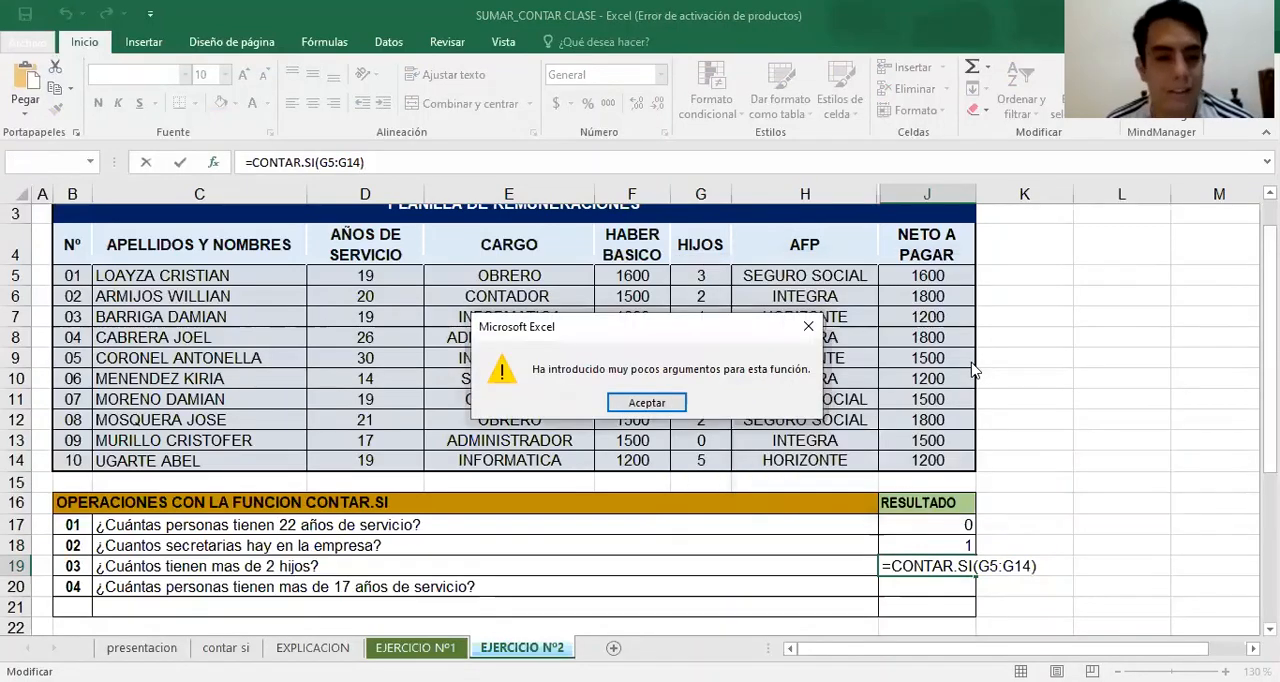
left_click(805, 339)
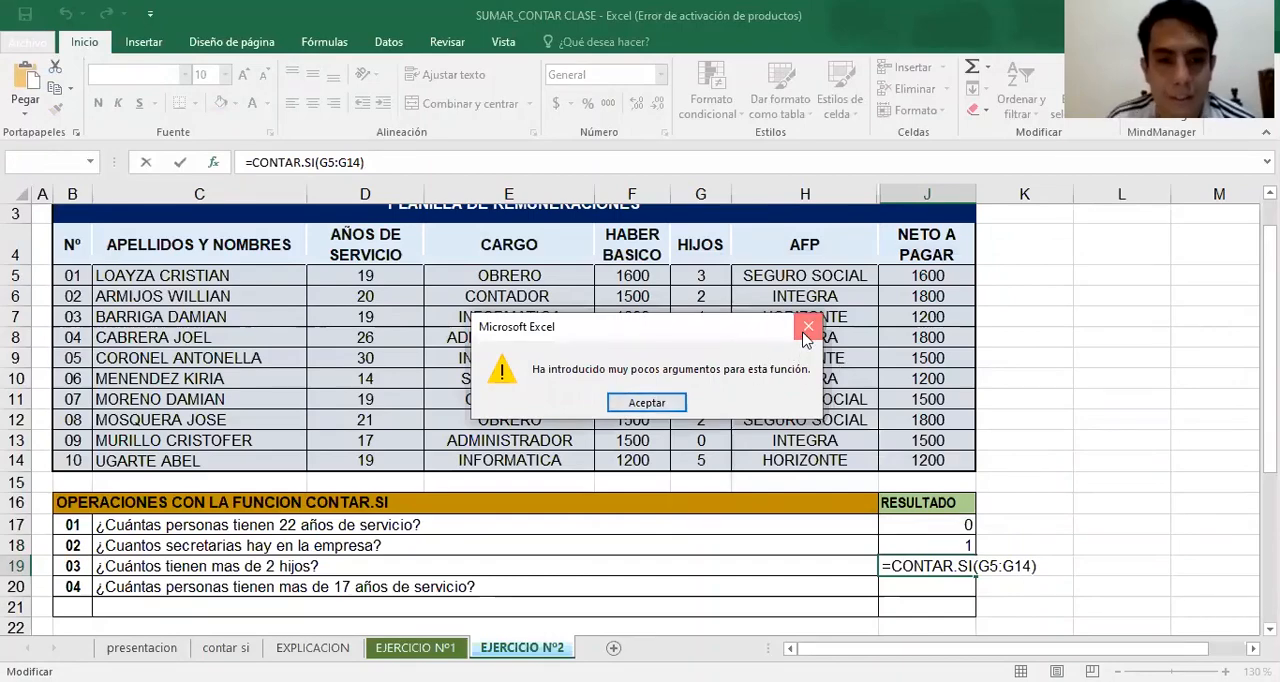
Open the J19 formula's function arguments, set the criterion to >2 and accept the formula
left_click(215, 164)
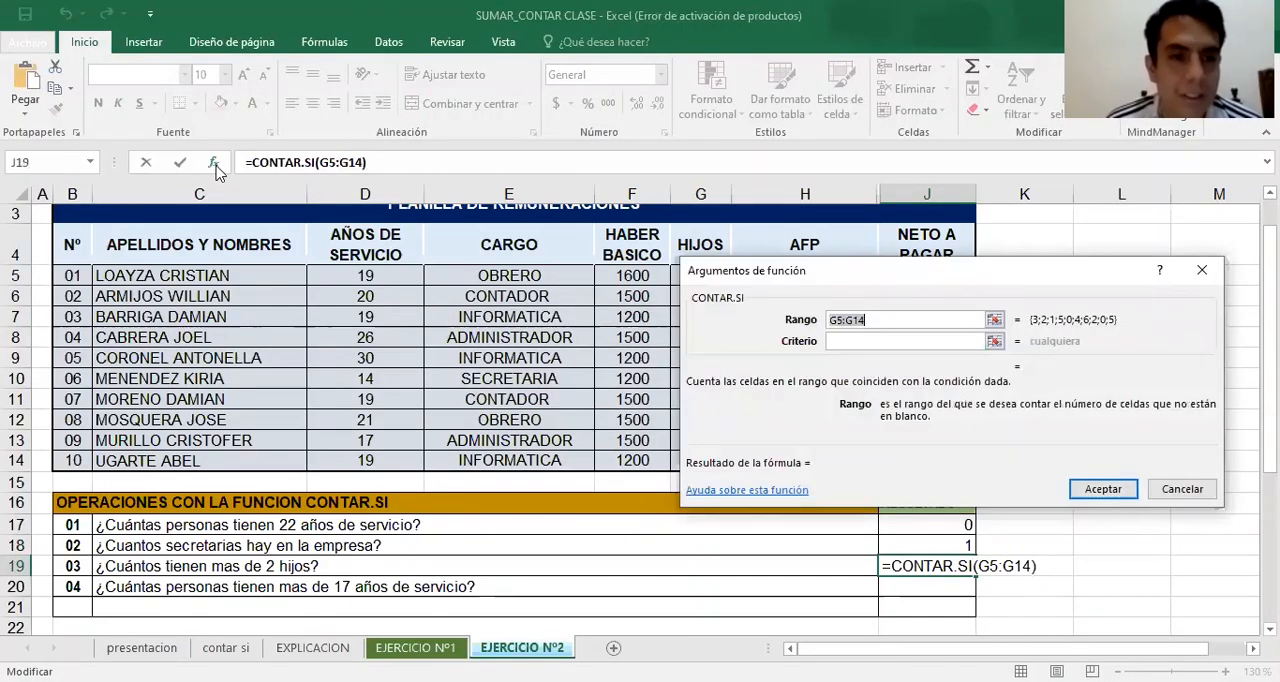
left_click(840, 342)
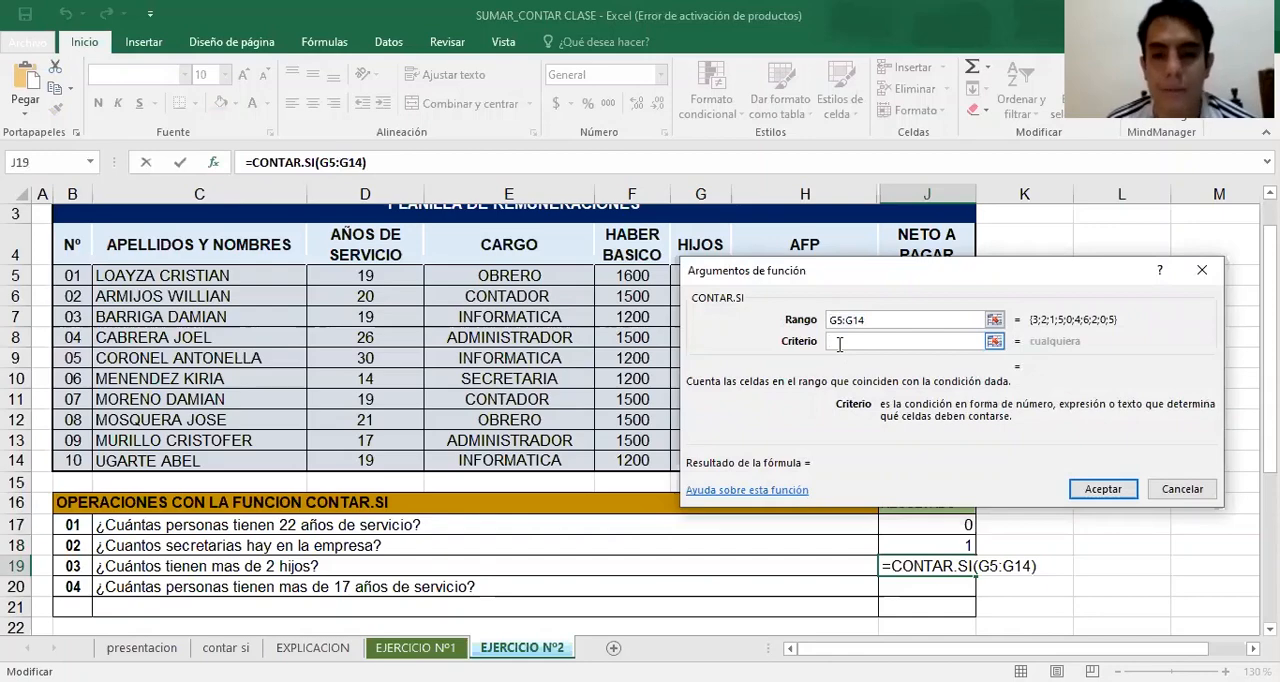
type(">2")
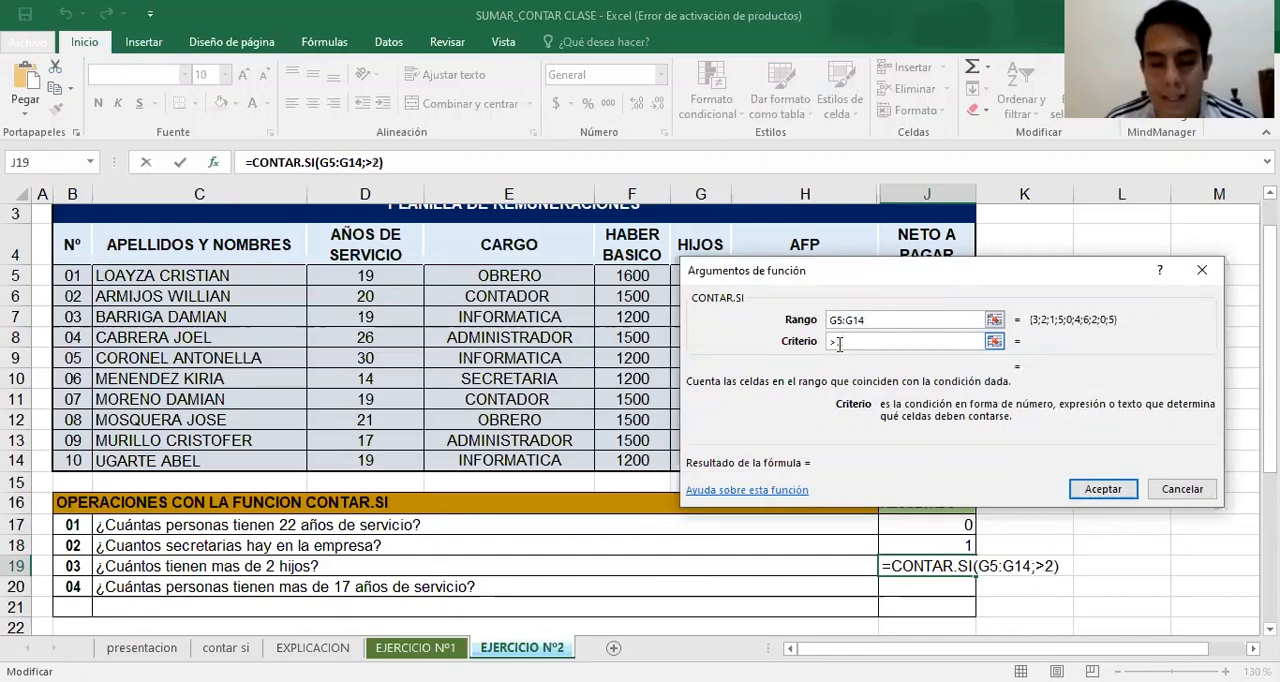
left_click(1104, 491)
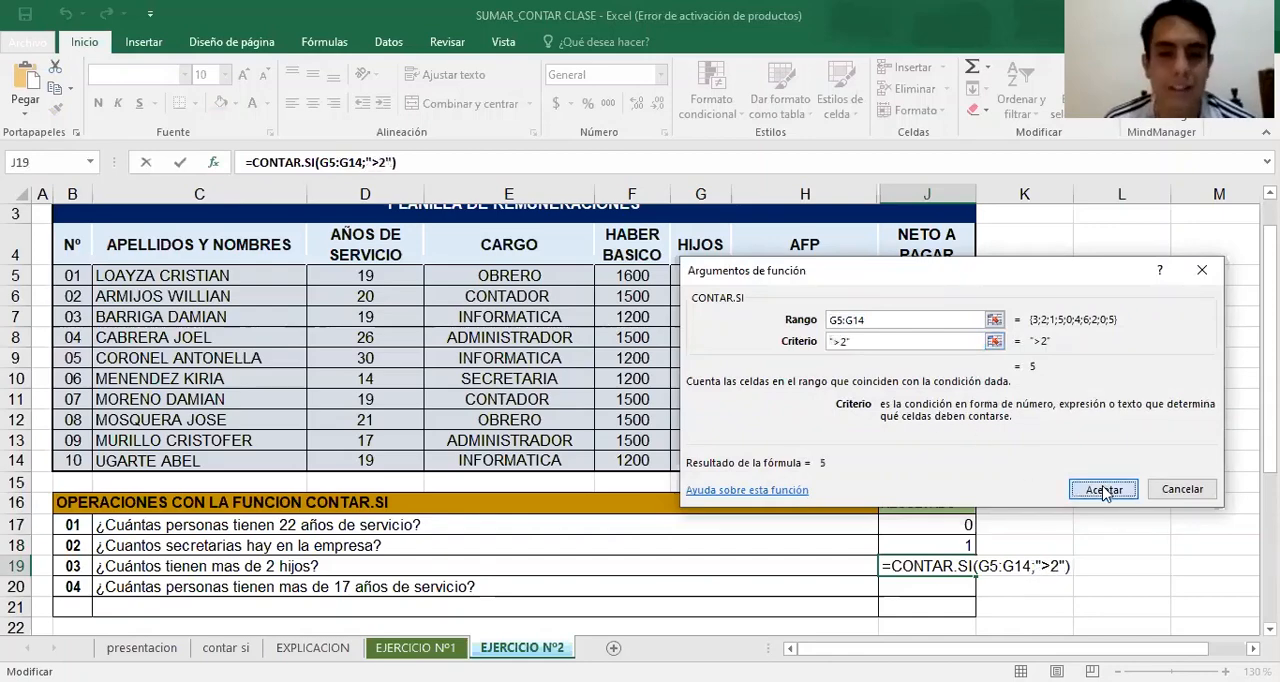
Start a CONTAR.SI formula in J20 with the AÑOS DE SERVICIO values D5:D14 as its range
left_click(964, 588)
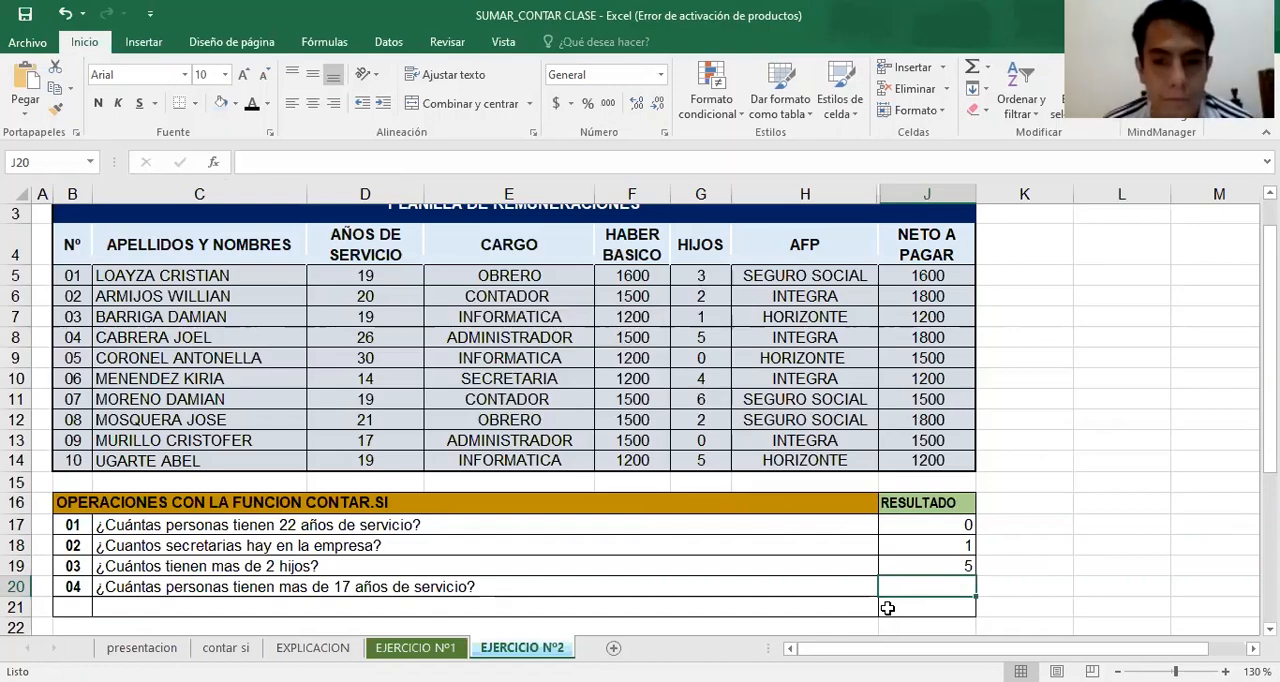
type("=")
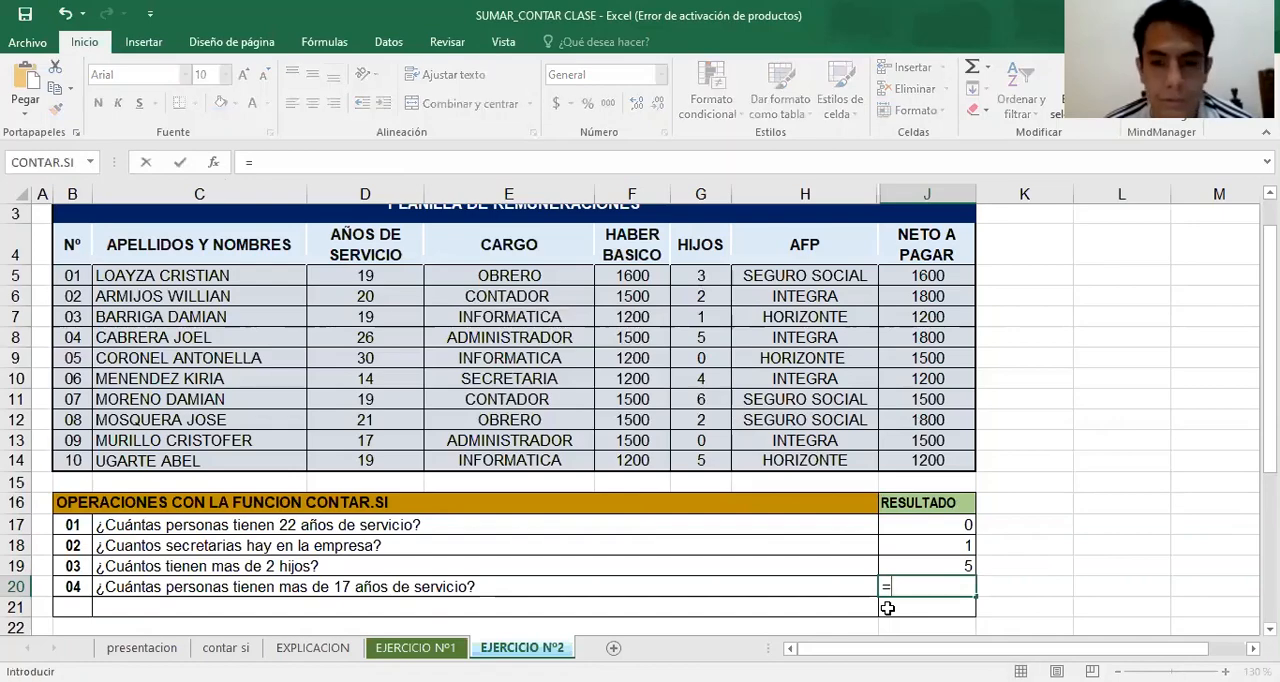
type("CO")
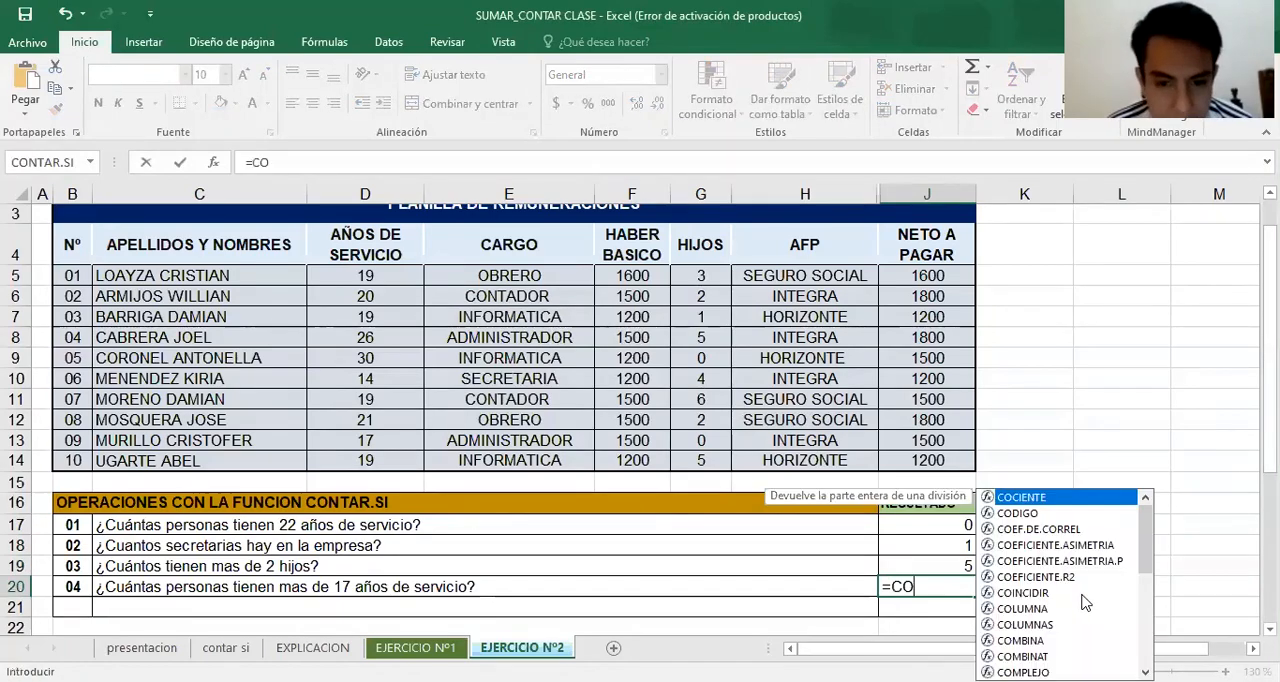
type("NT")
double_click(944, 640)
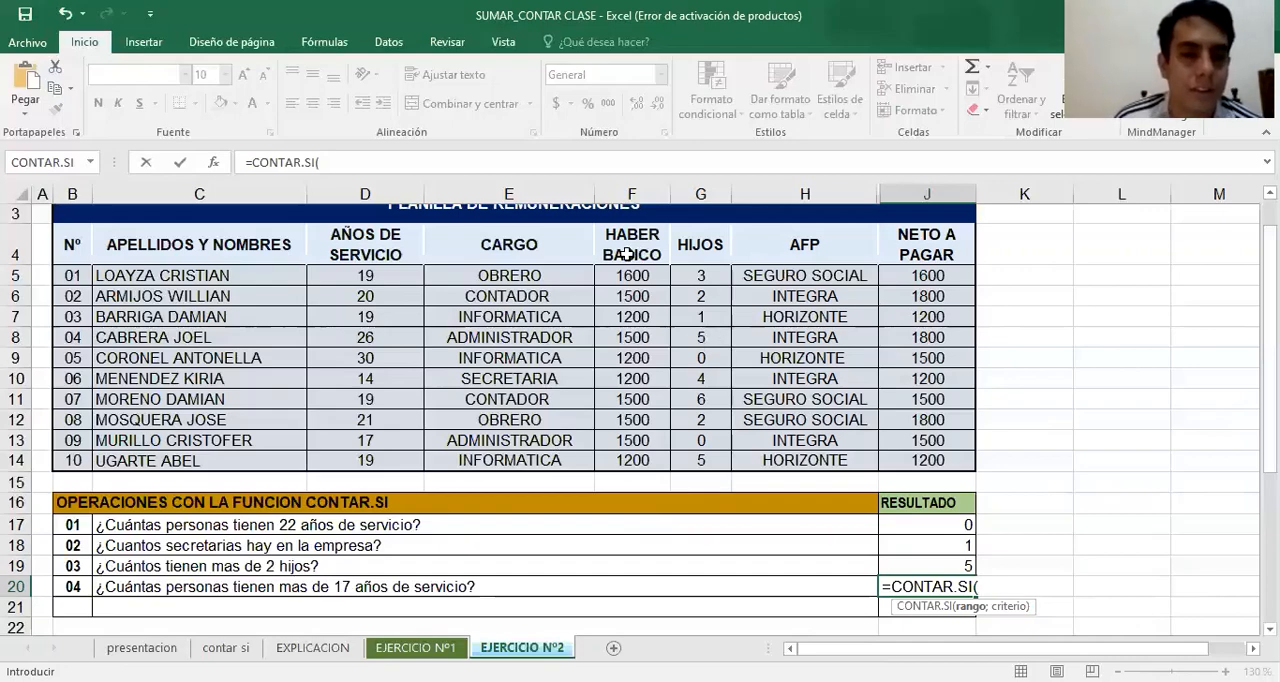
left_click(400, 286)
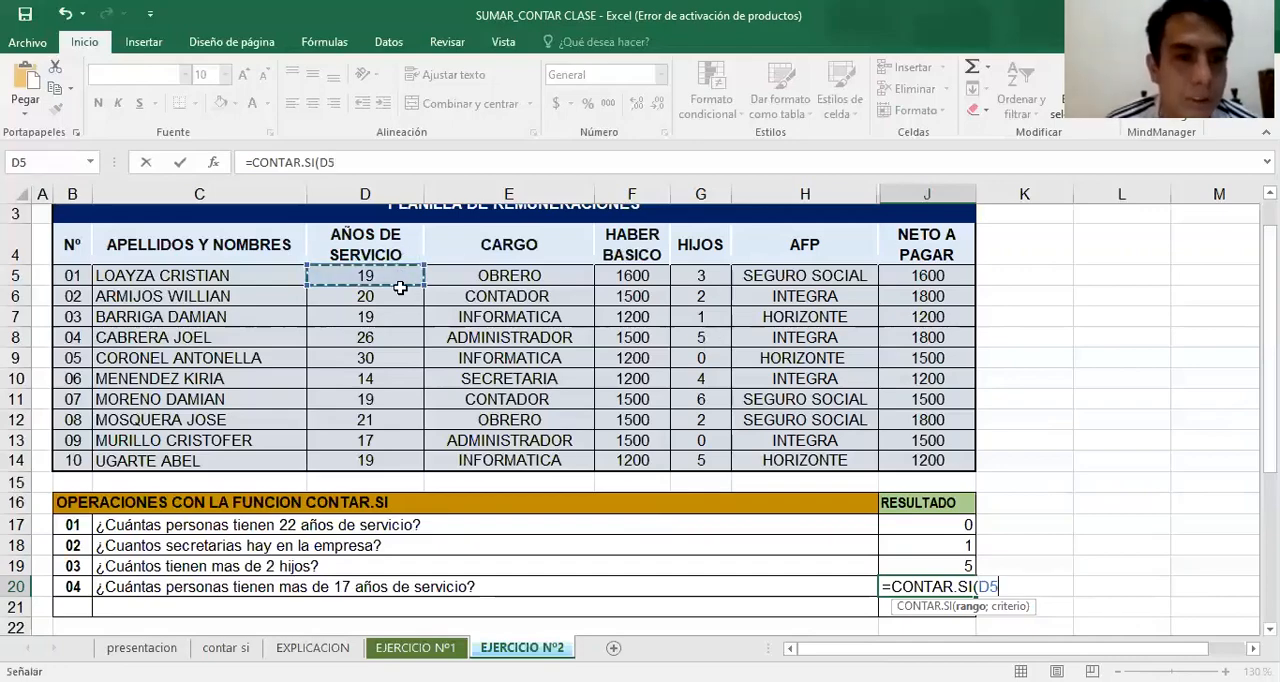
left_click_drag(400, 288, 420, 450)
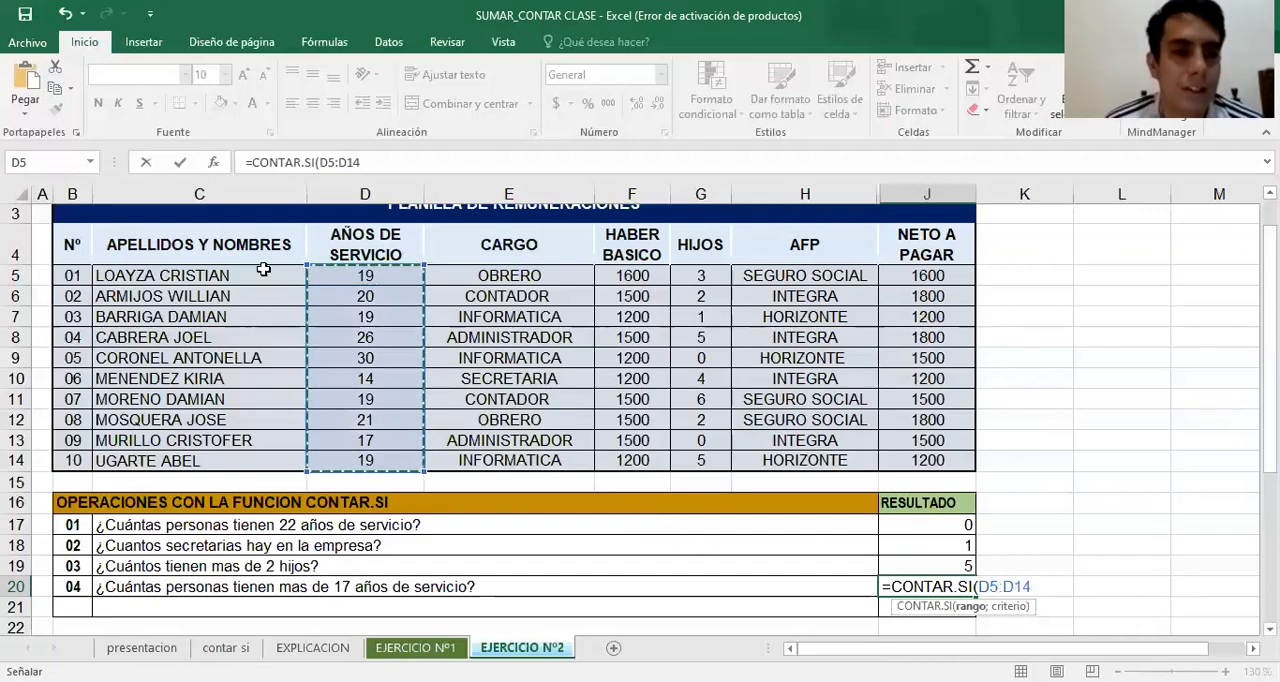
Open the J20 formula's function arguments, set the criterion to >17 and accept the formula
left_click(213, 163)
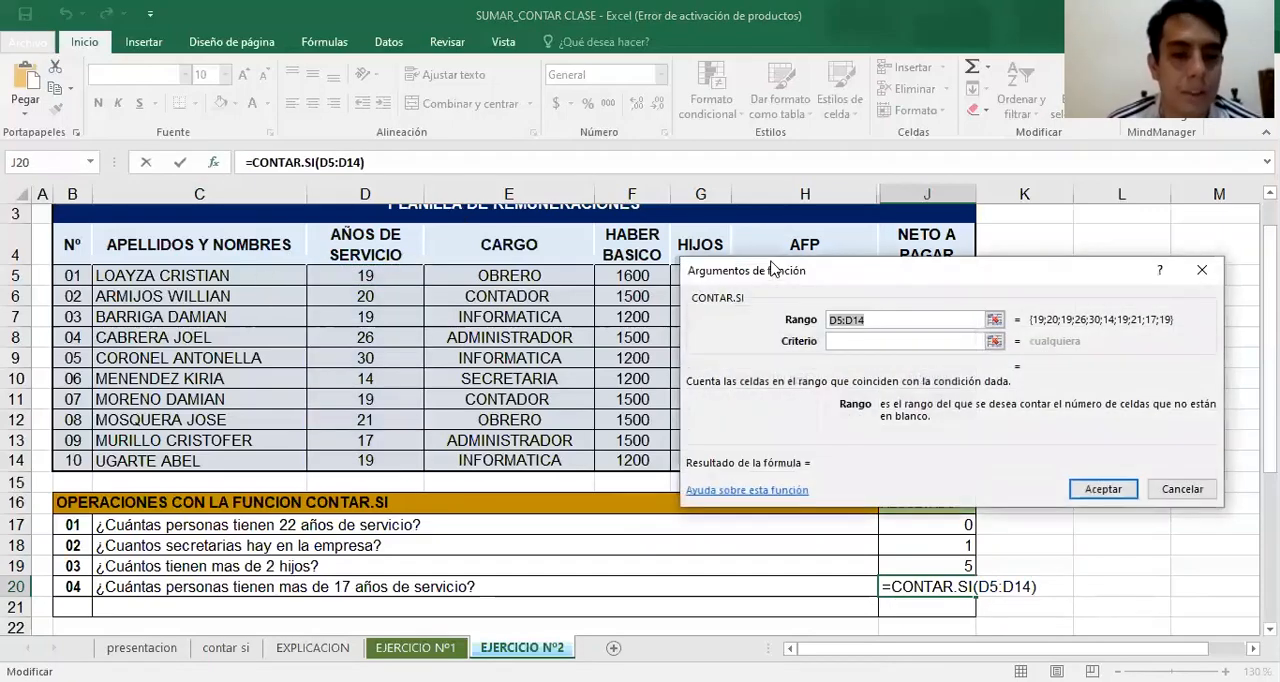
left_click(836, 341)
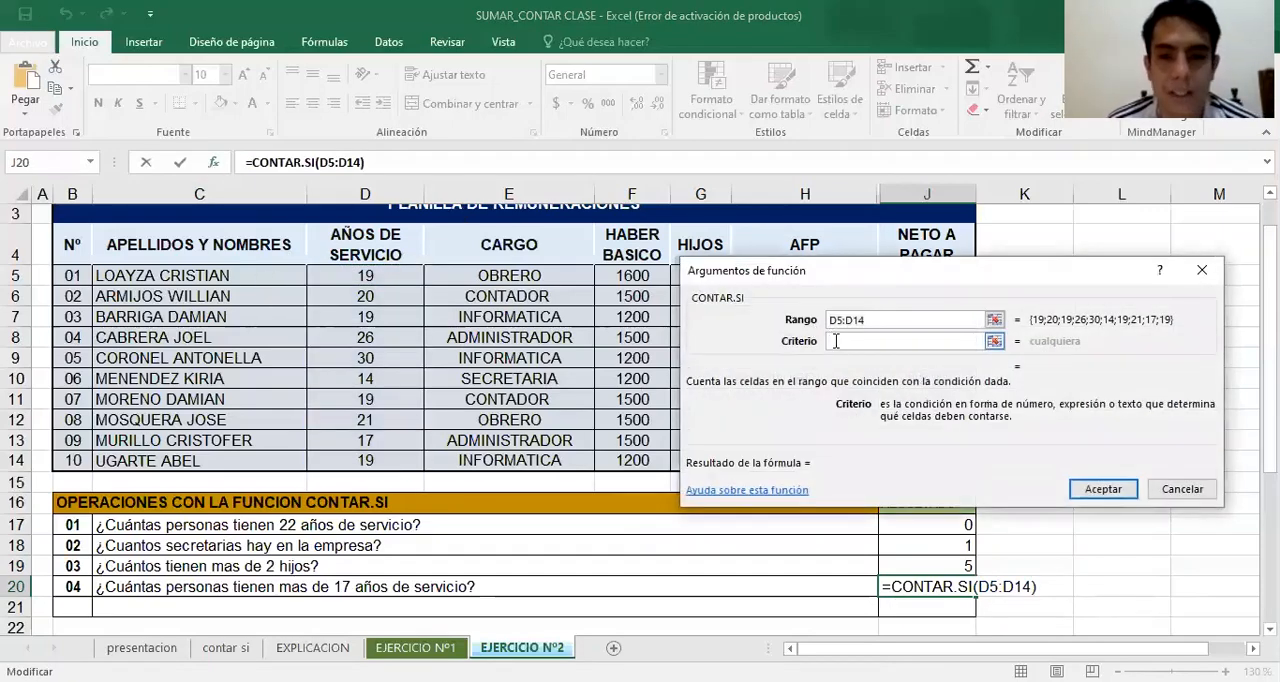
type(">")
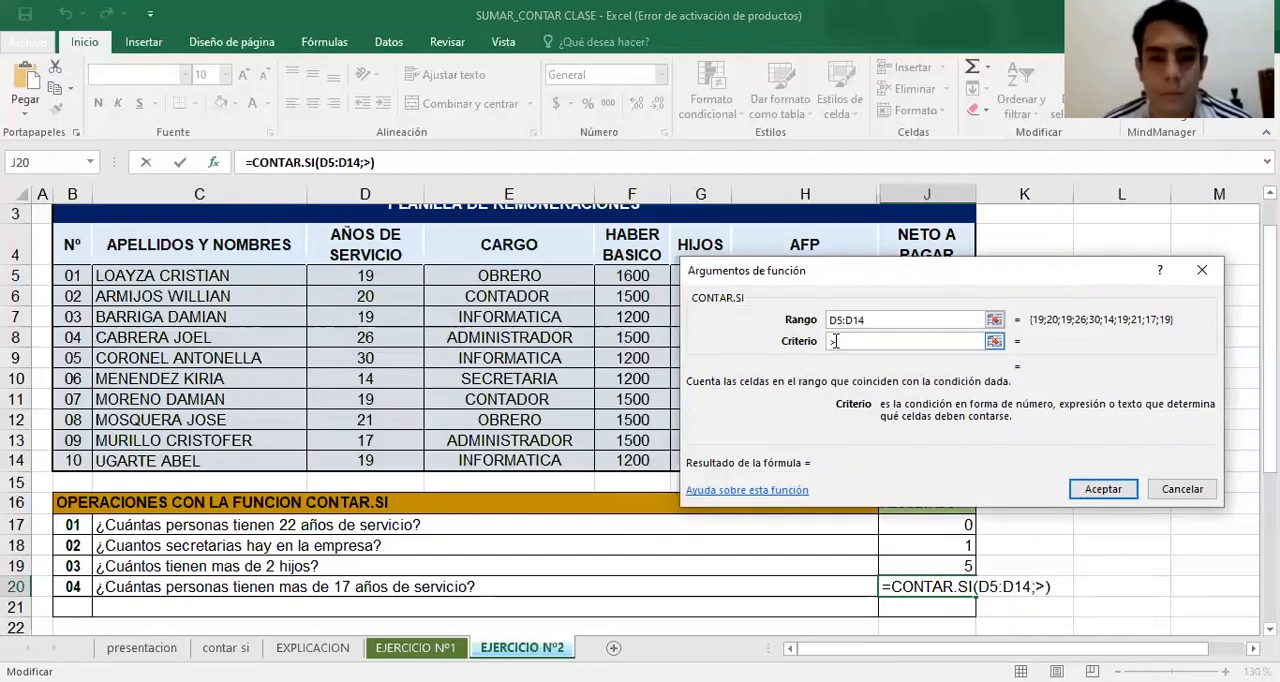
type("17")
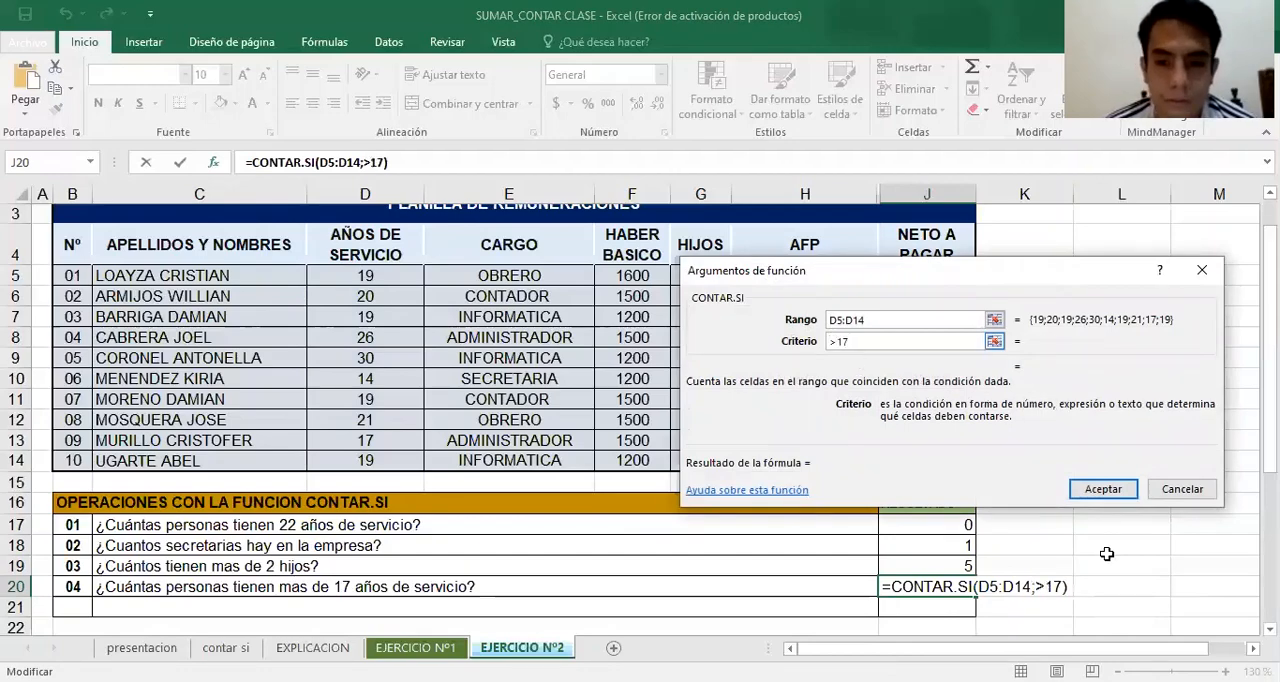
left_click(1103, 489)
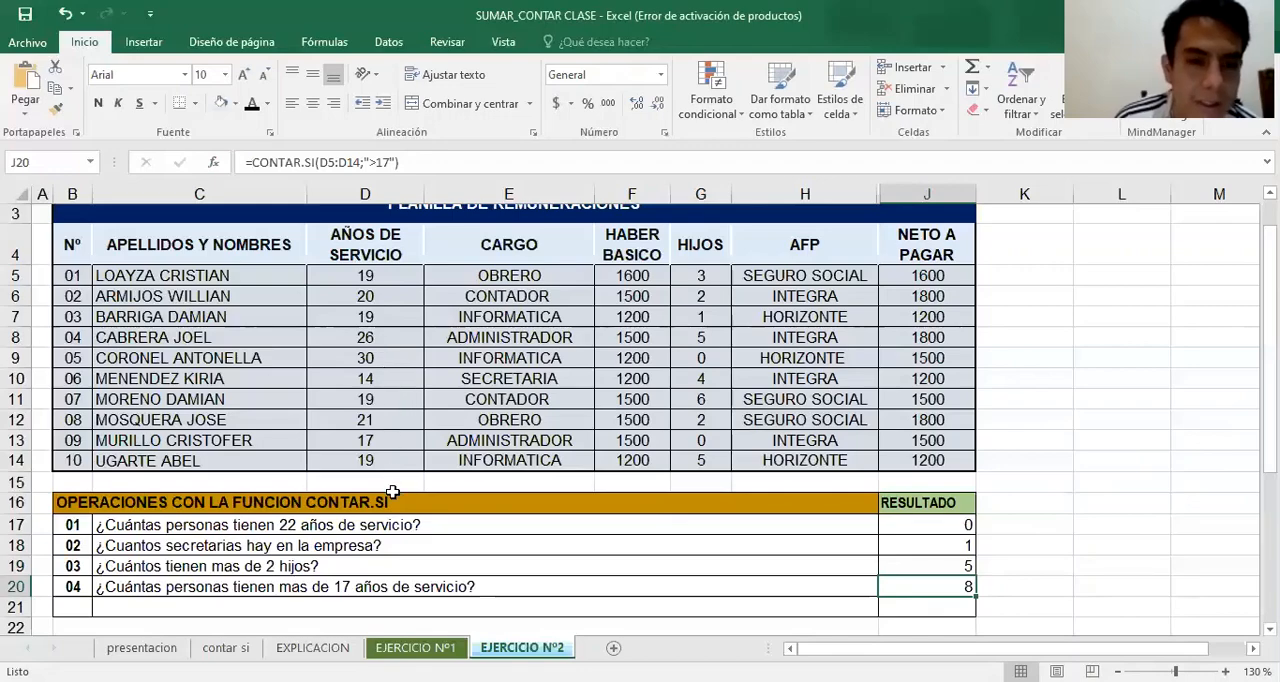
left_click_drag(392, 275, 403, 440)
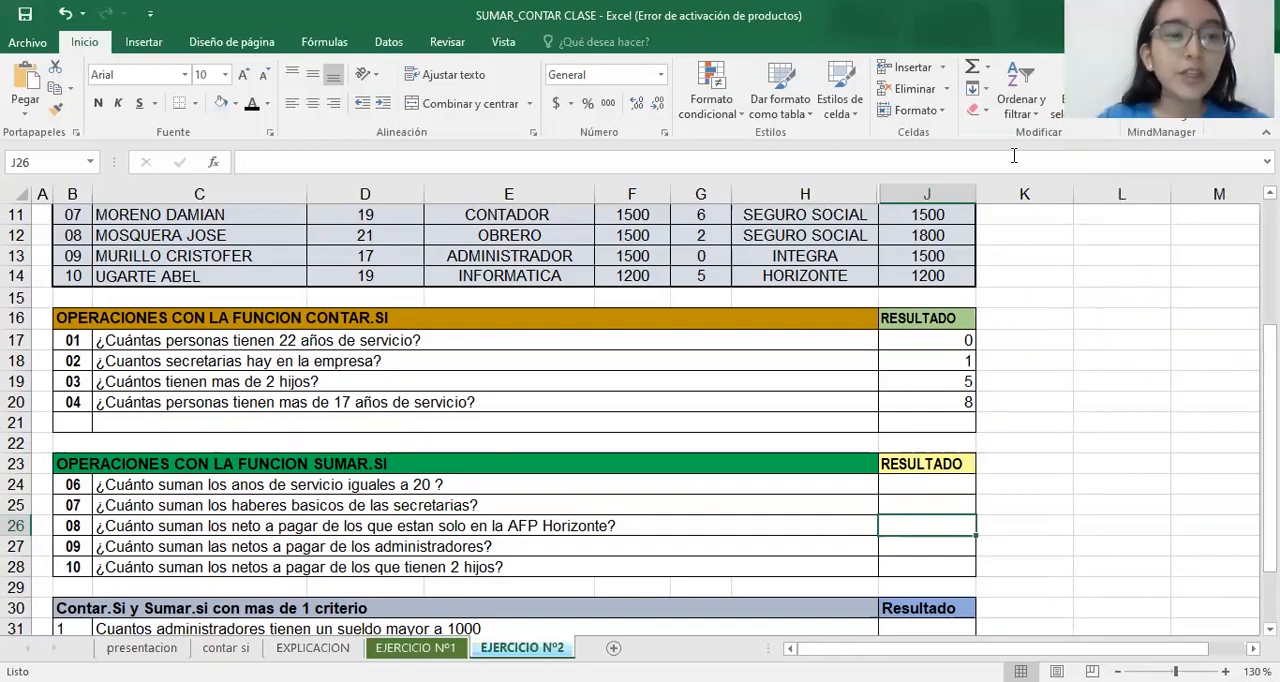
left_click(1242, 300)
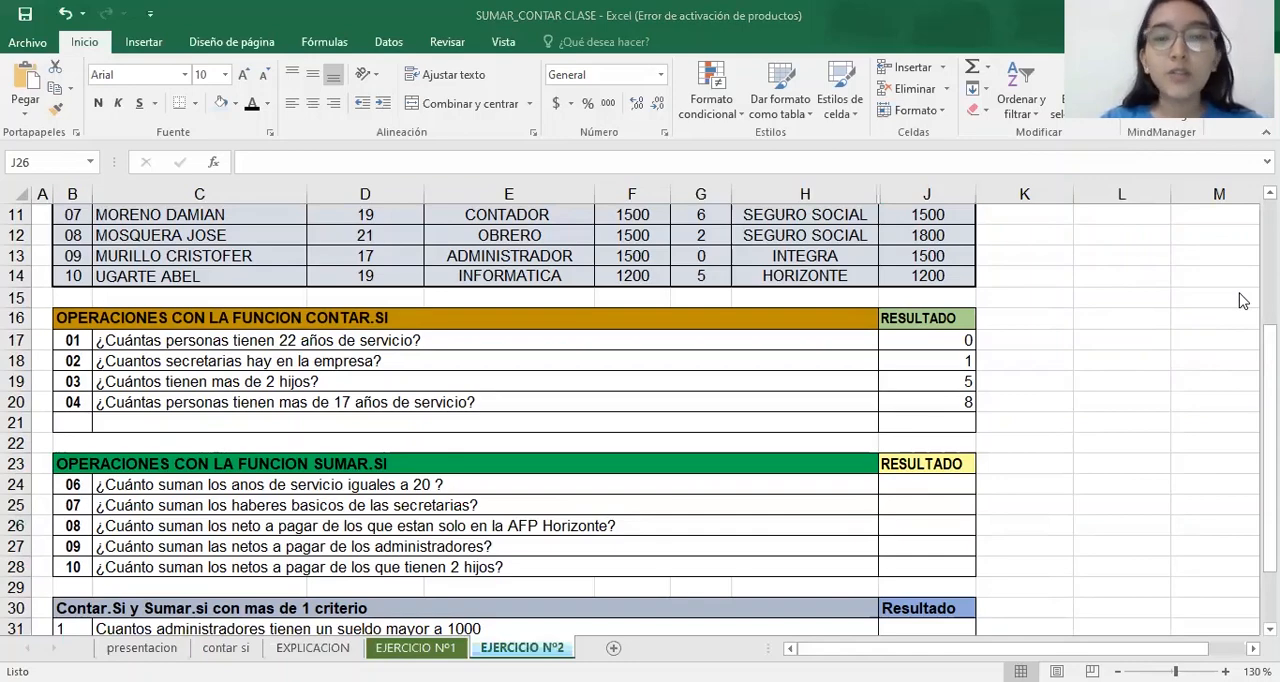
left_click(927, 526)
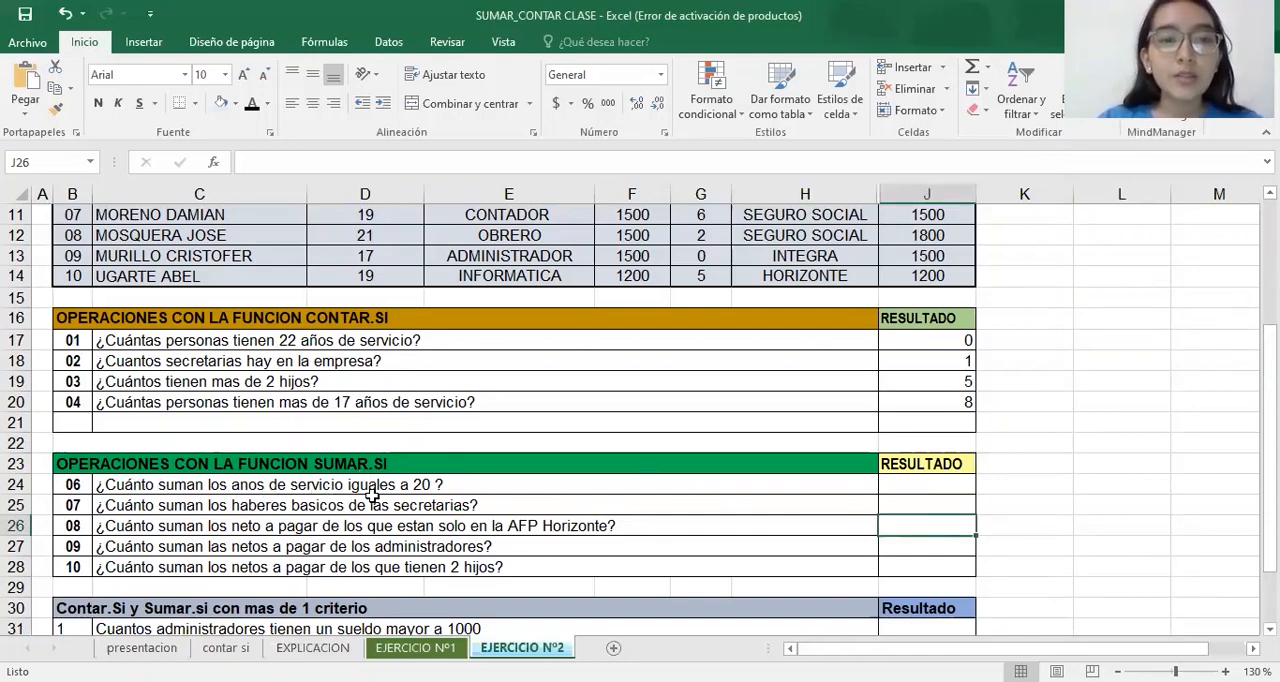
Start a SUMAR.SI formula in J24 for the question on service years equal to 20 and open its function arguments
left_click(953, 483)
type("=")
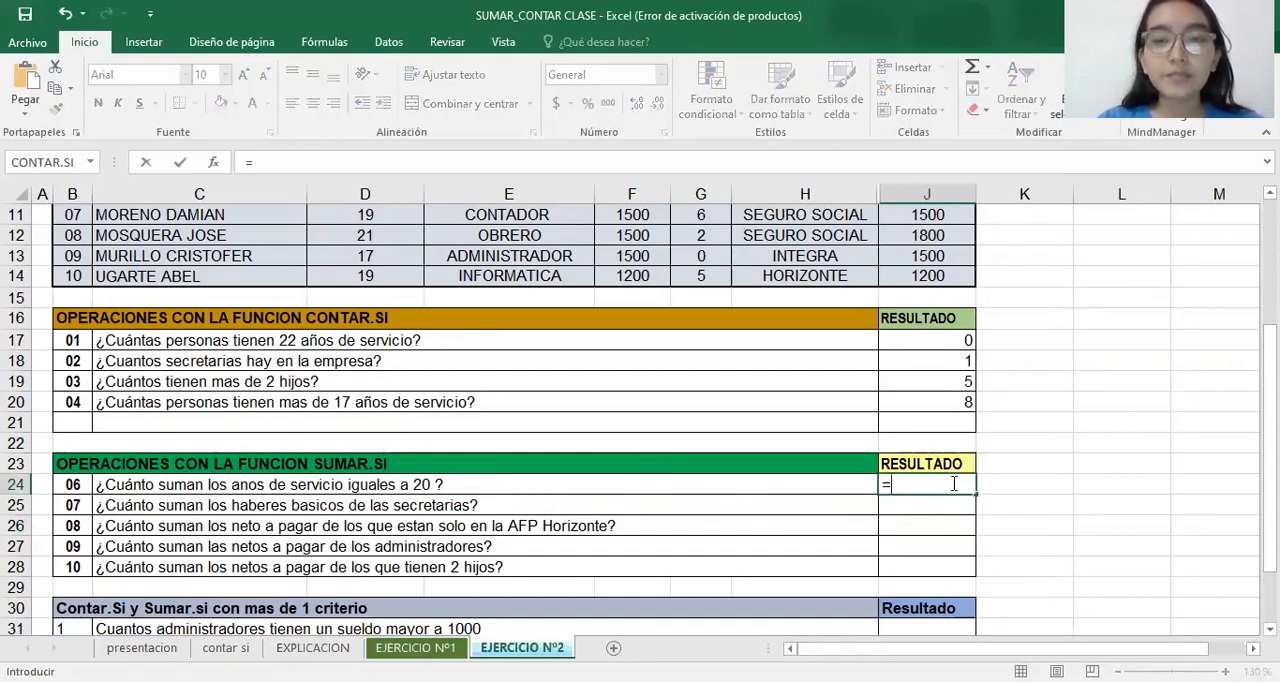
type("SUMA")
left_click(957, 570)
key("Tab")
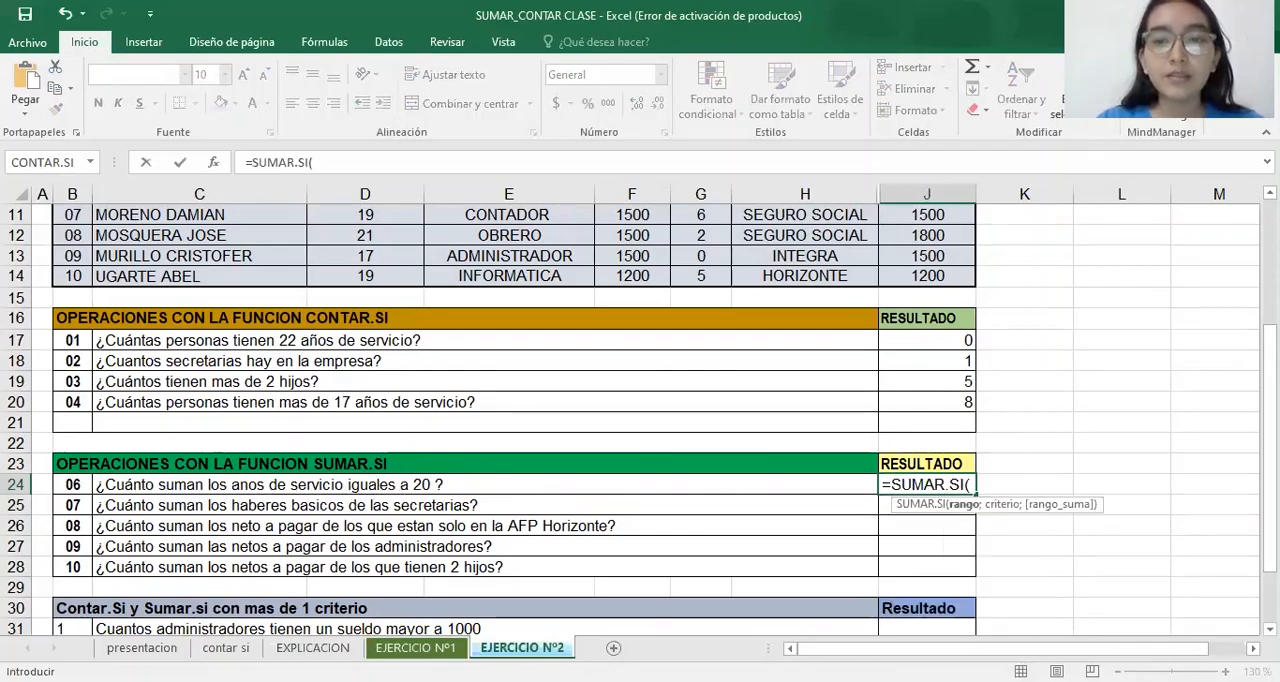
scroll(640, 420, "up", 3)
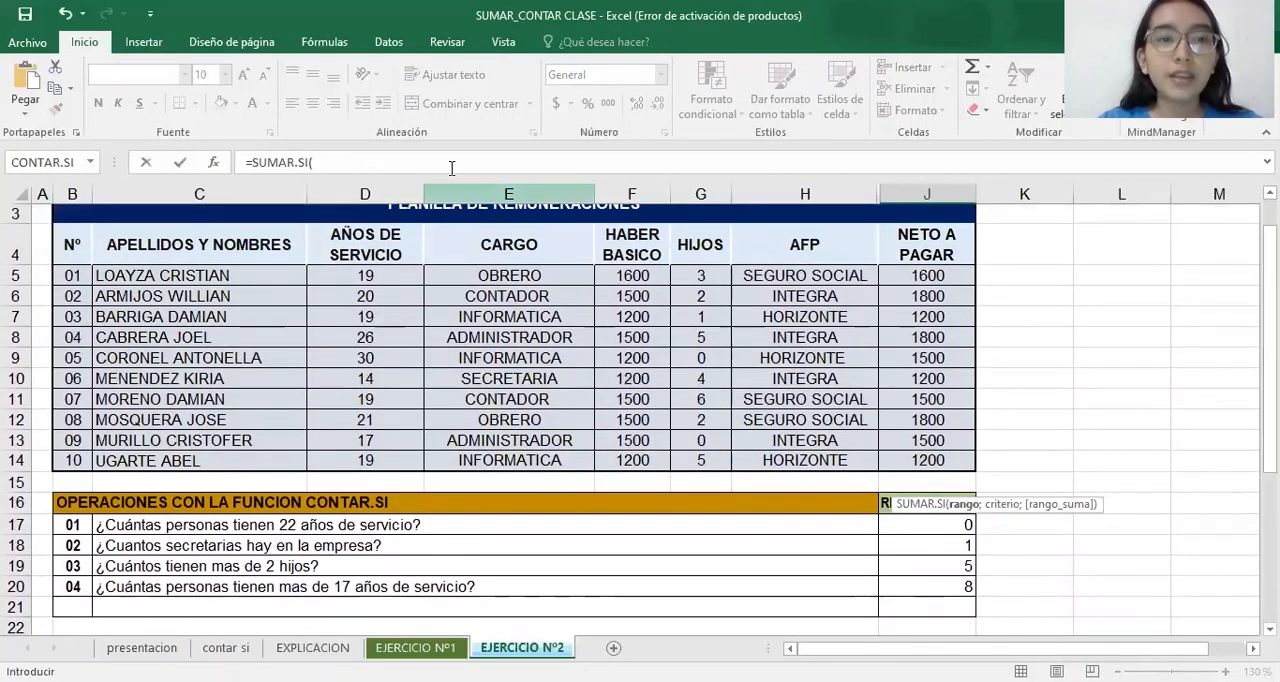
left_click(213, 162)
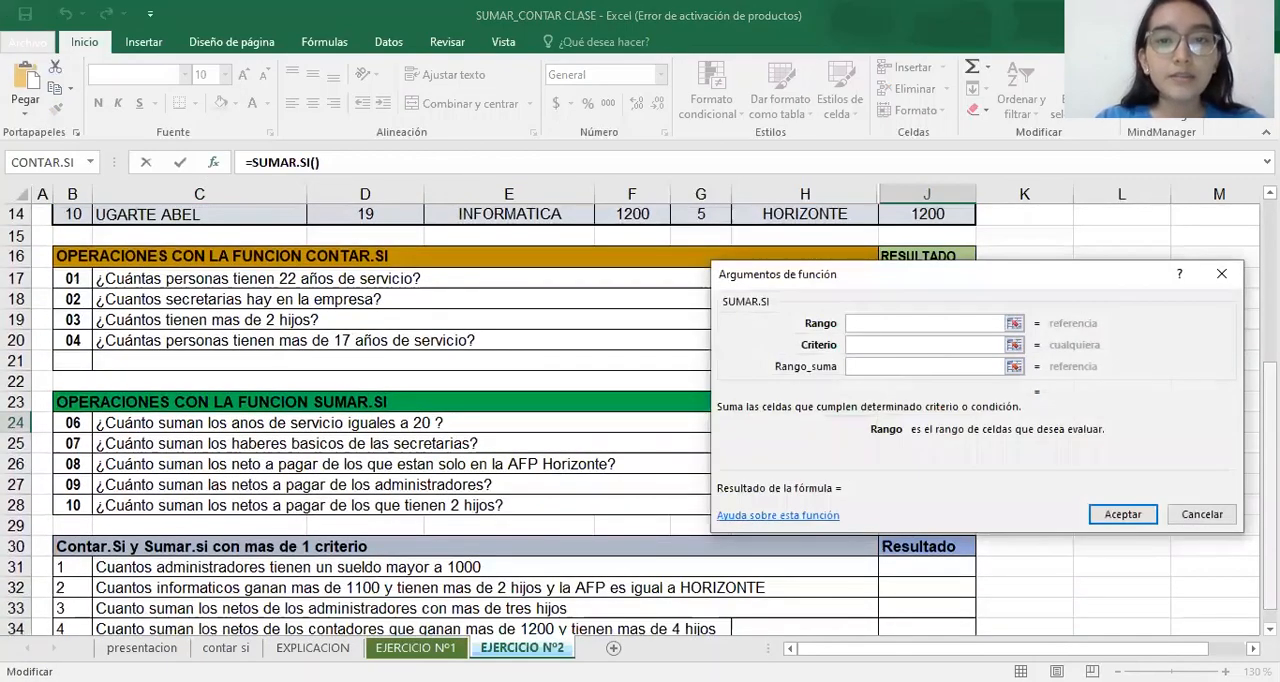
Set the J24 formula's range to the AÑOS DE SERVICIO values D5:D14 and its criterion to 20
scroll(372, 266, "up", 4)
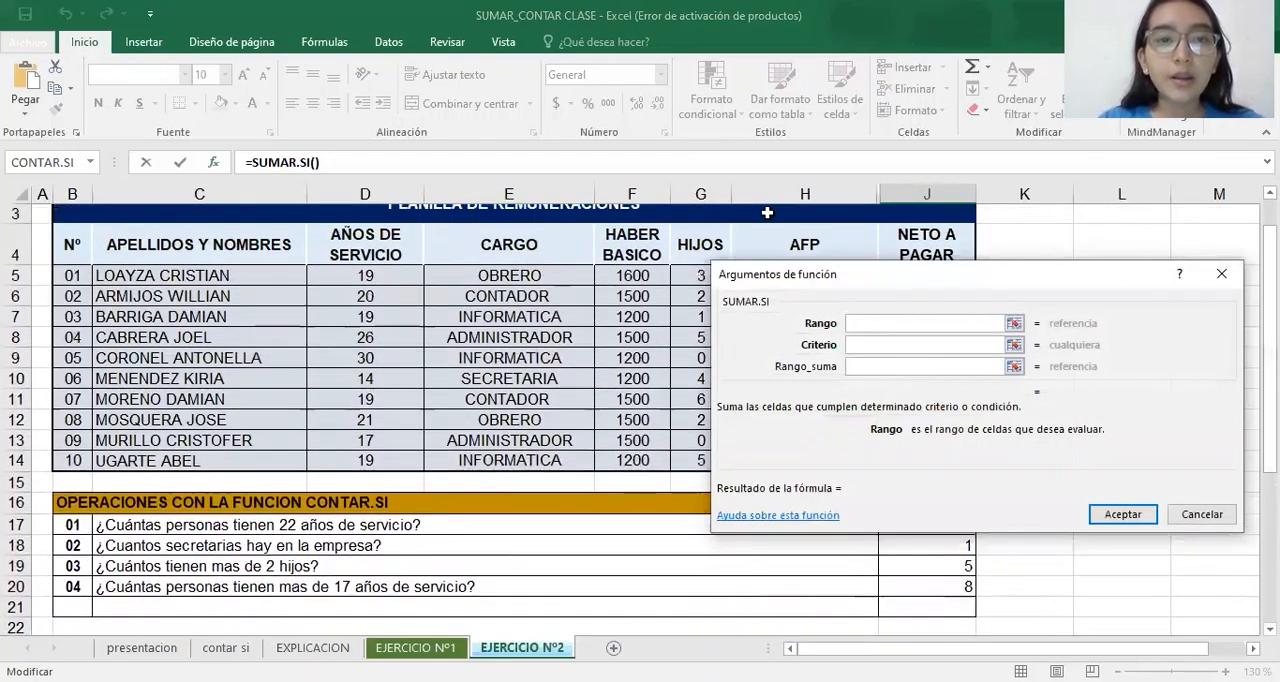
left_click(395, 280)
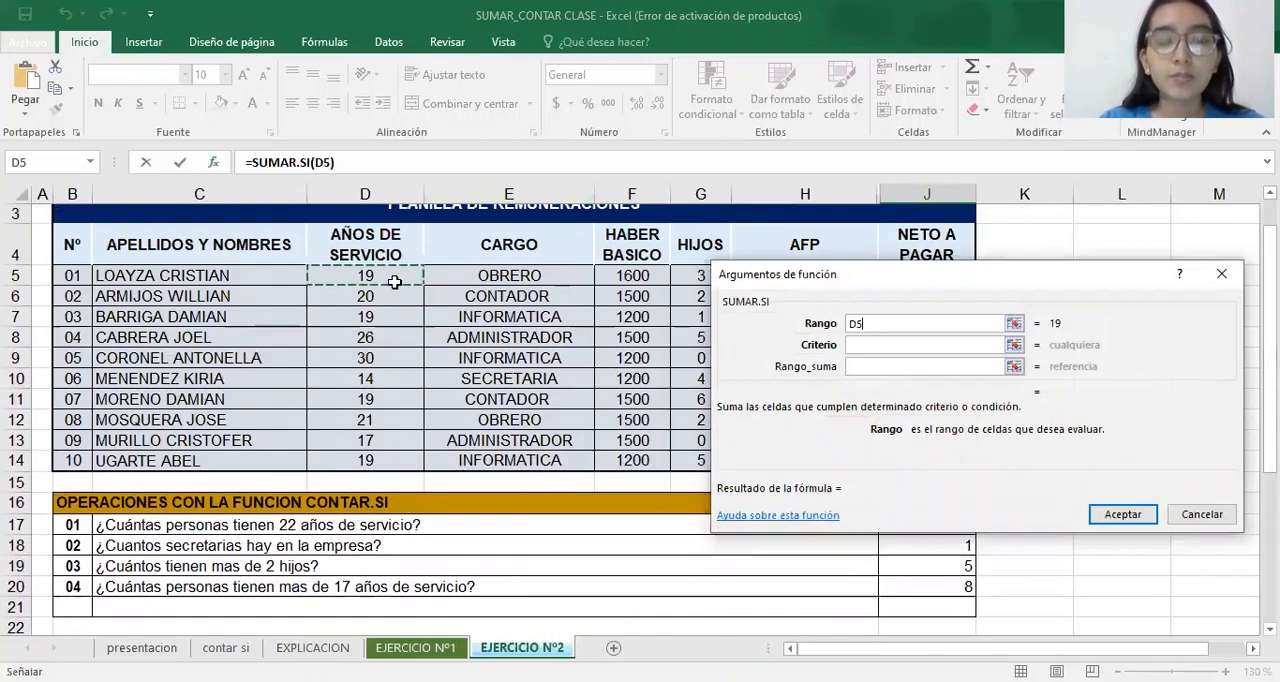
key("ctrl+shift+Down")
scroll(640, 420, "down", 2)
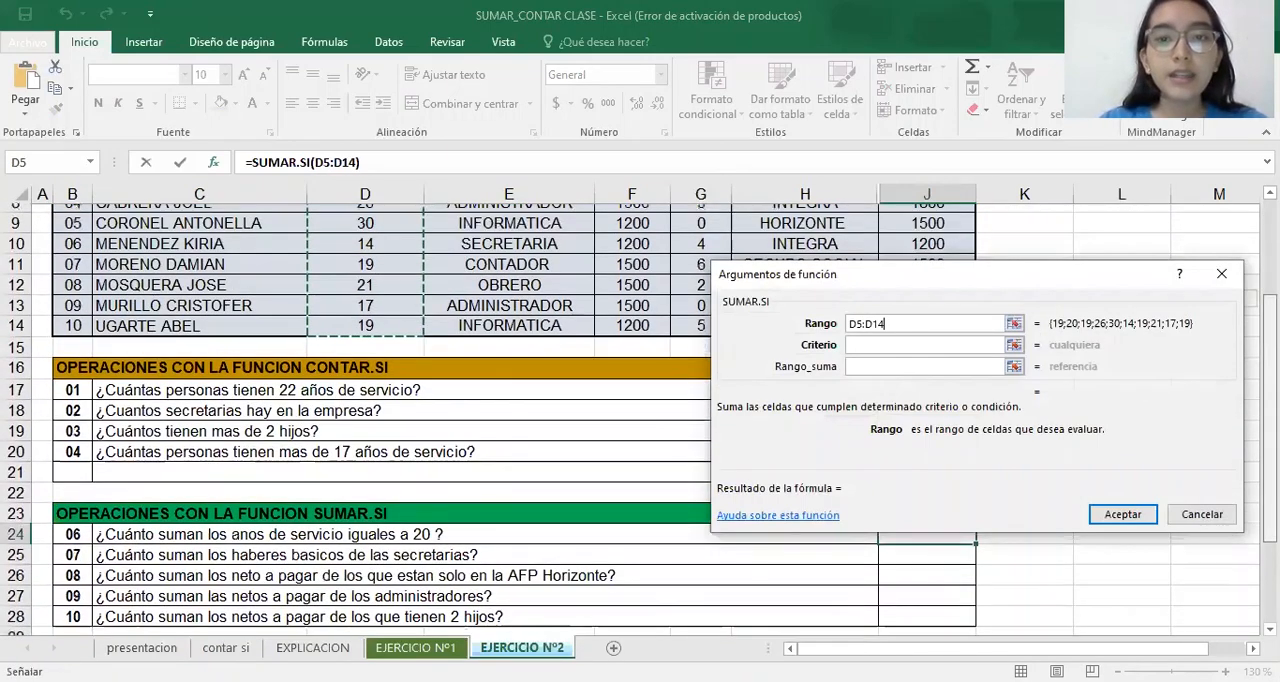
left_click(974, 345)
type("20")
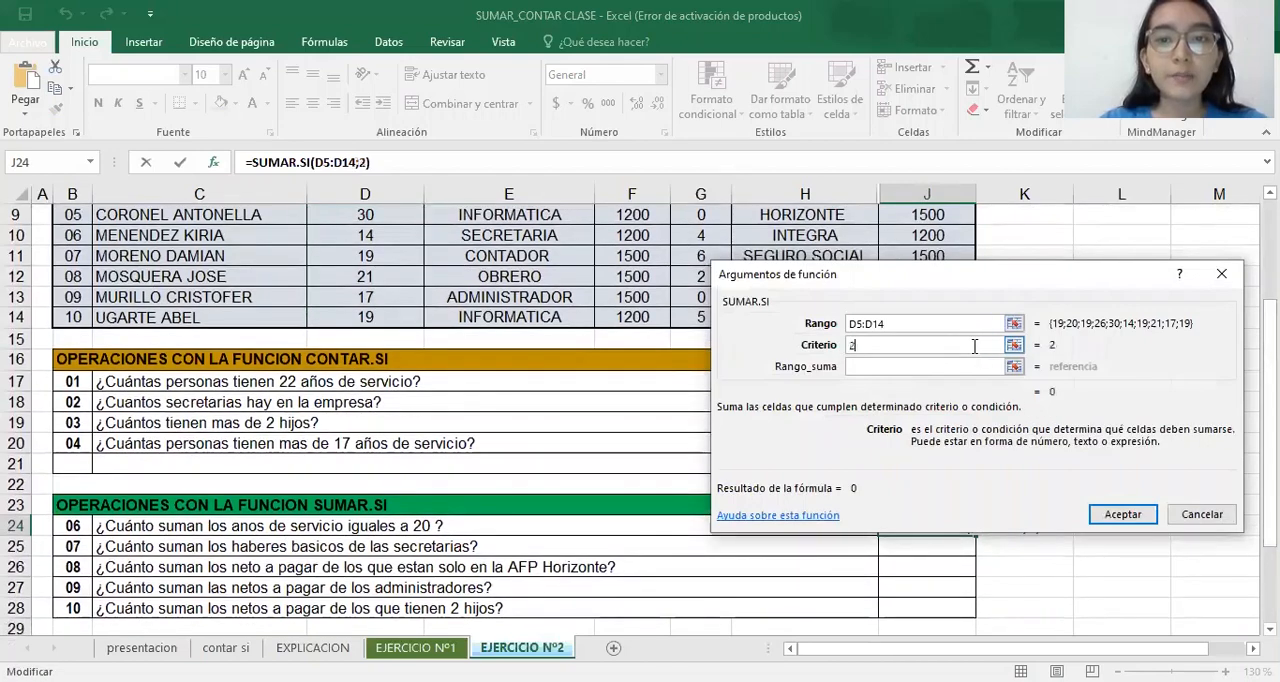
Set the J24 formula's sum range to D5:D14 and accept the formula
left_click(965, 367)
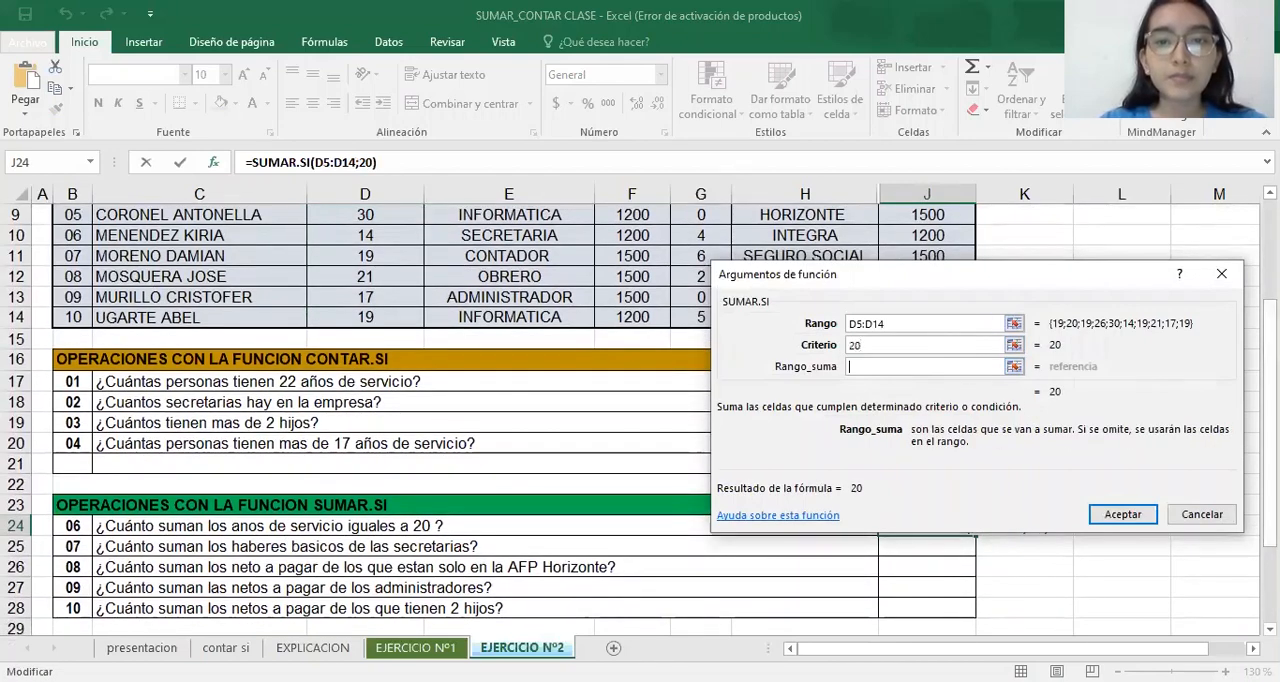
scroll(349, 371, "up", 3)
left_click(400, 316)
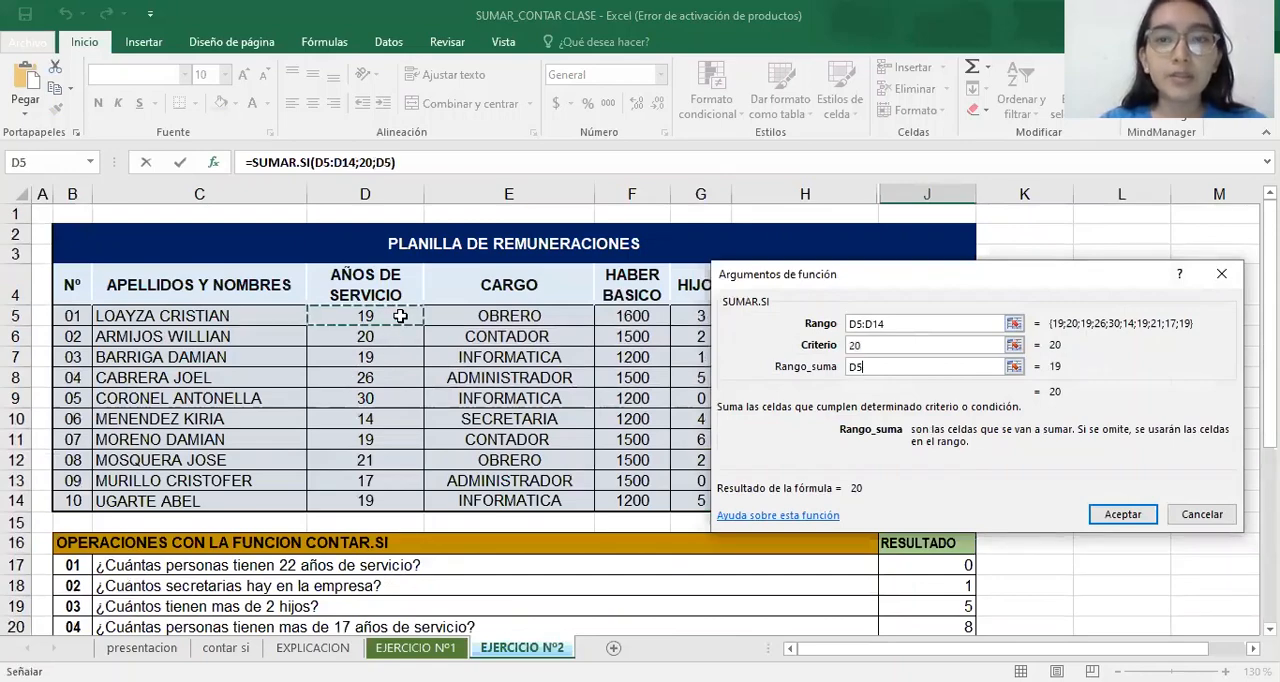
left_click_drag(400, 316, 400, 501)
left_click(1122, 514)
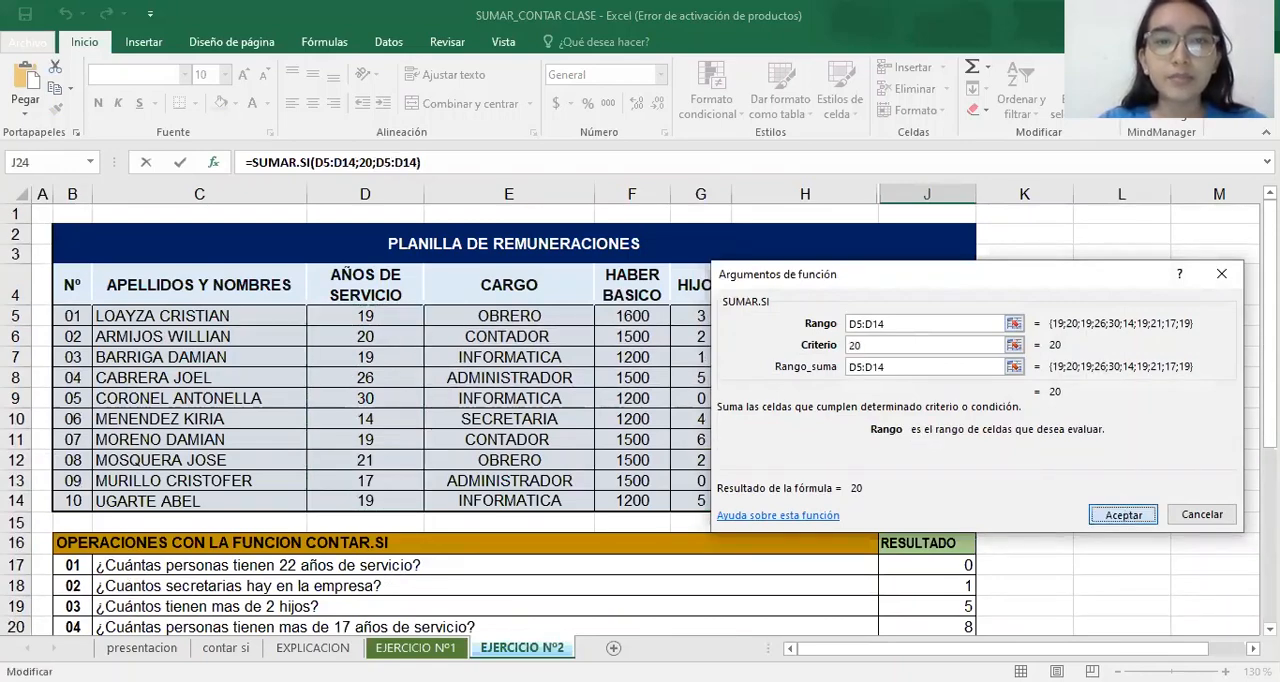
Start a SUMAR.SI formula in J25 for the secretaries' basic pay question and open its function arguments
scroll(982, 540, "down", 2)
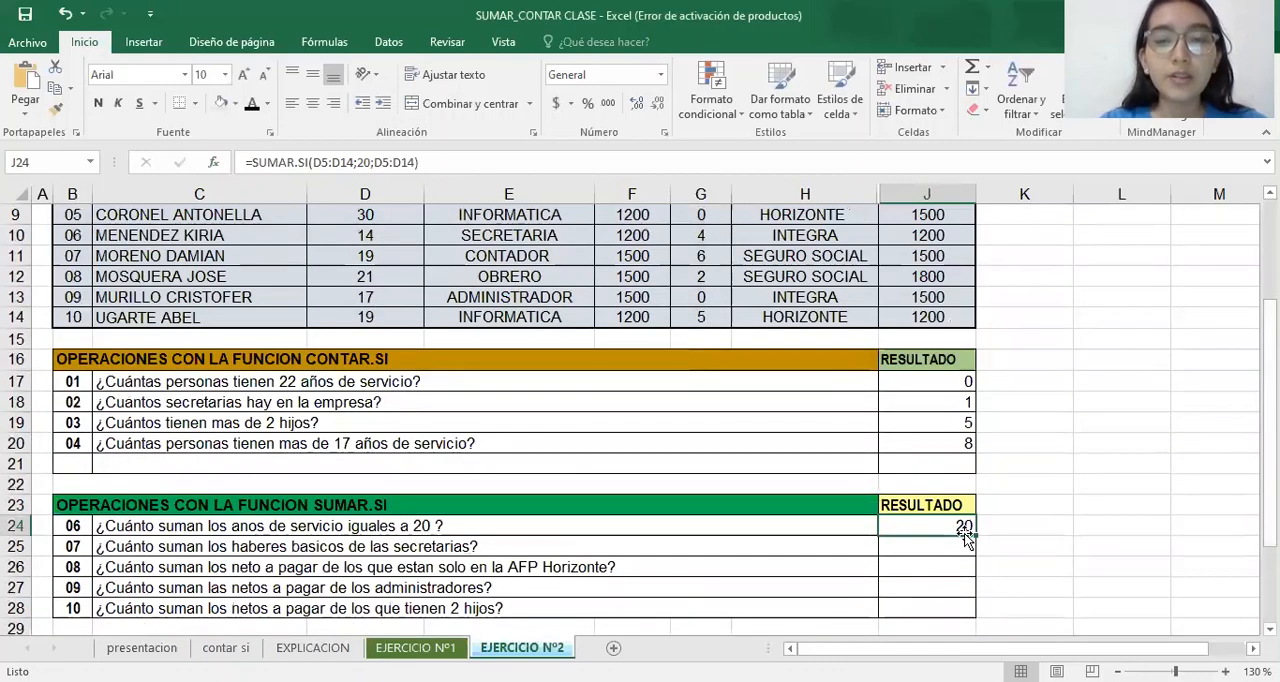
left_click(930, 548)
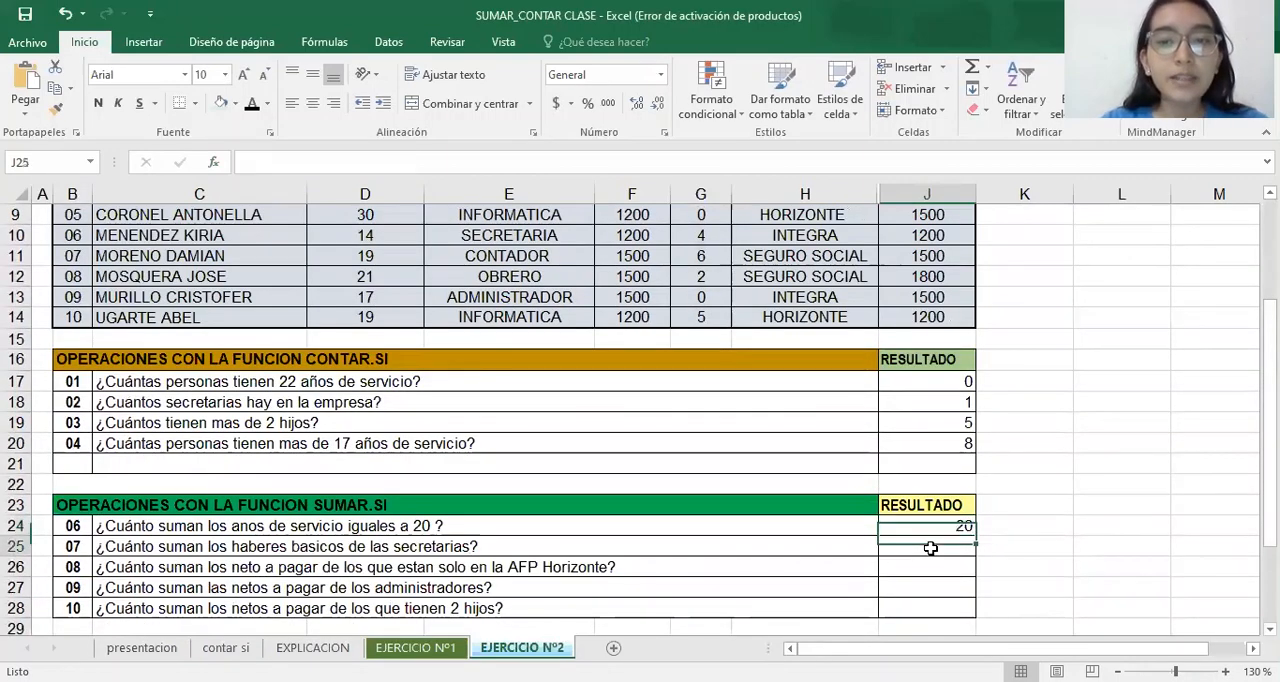
type("=")
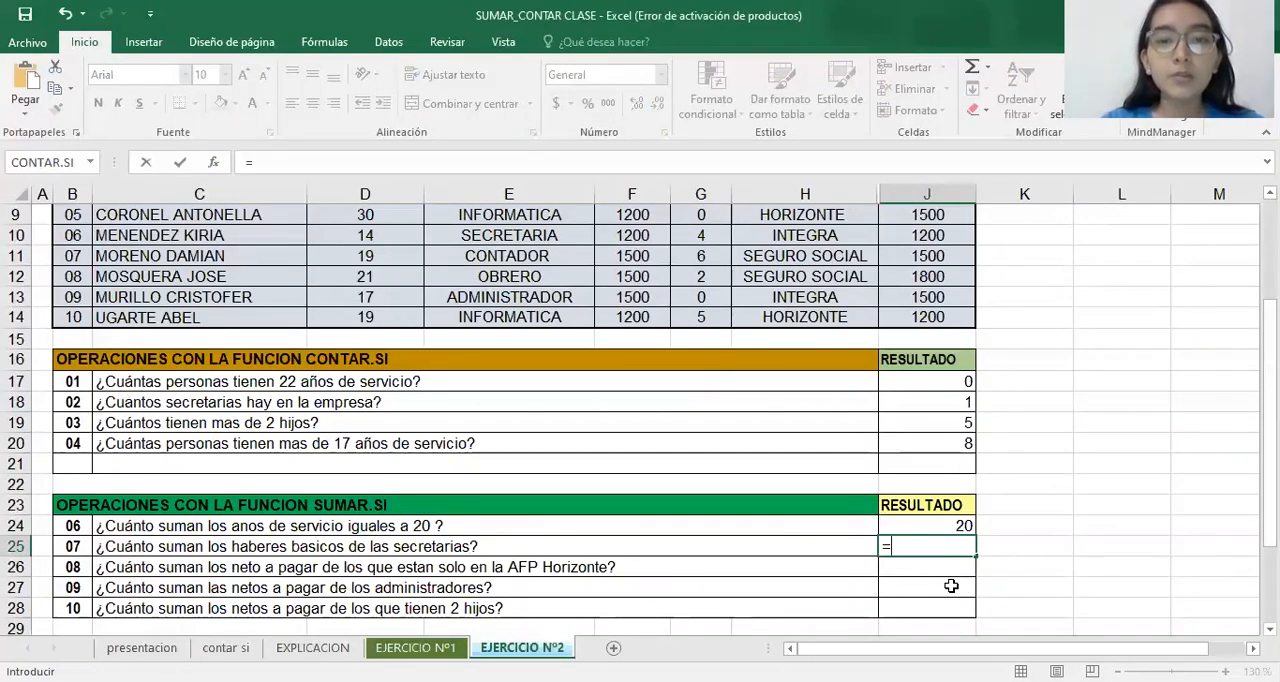
type("SUMA")
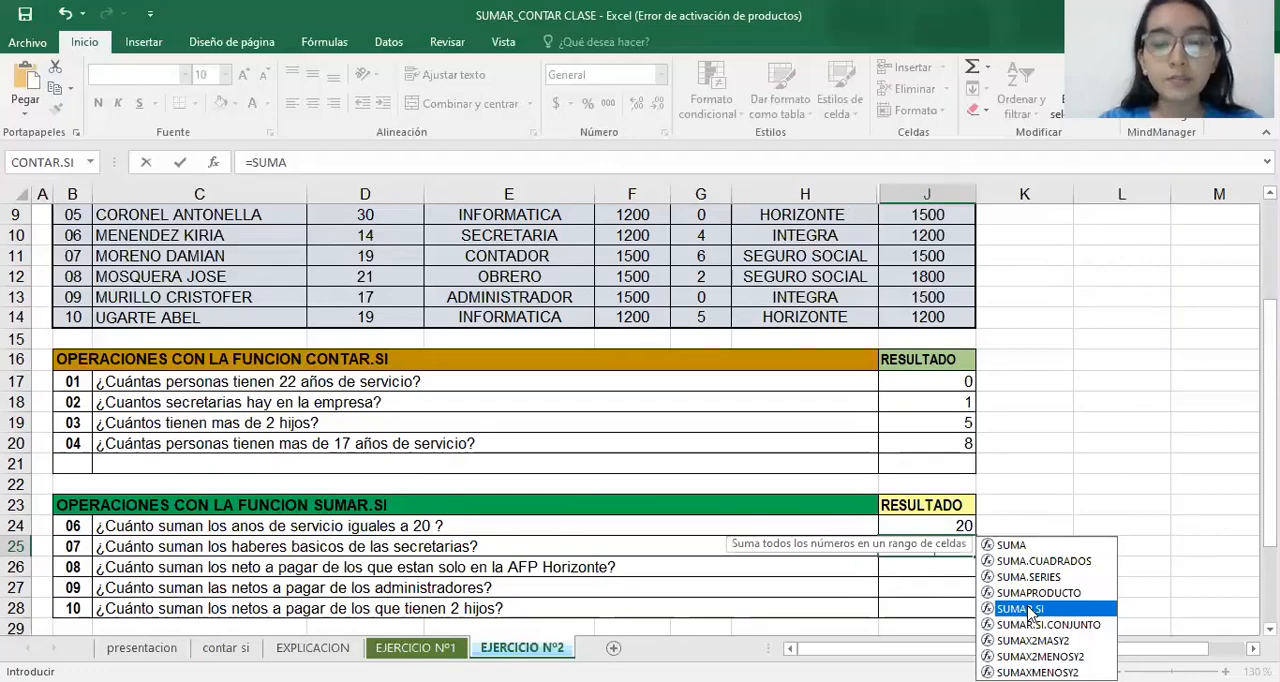
double_click(1030, 611)
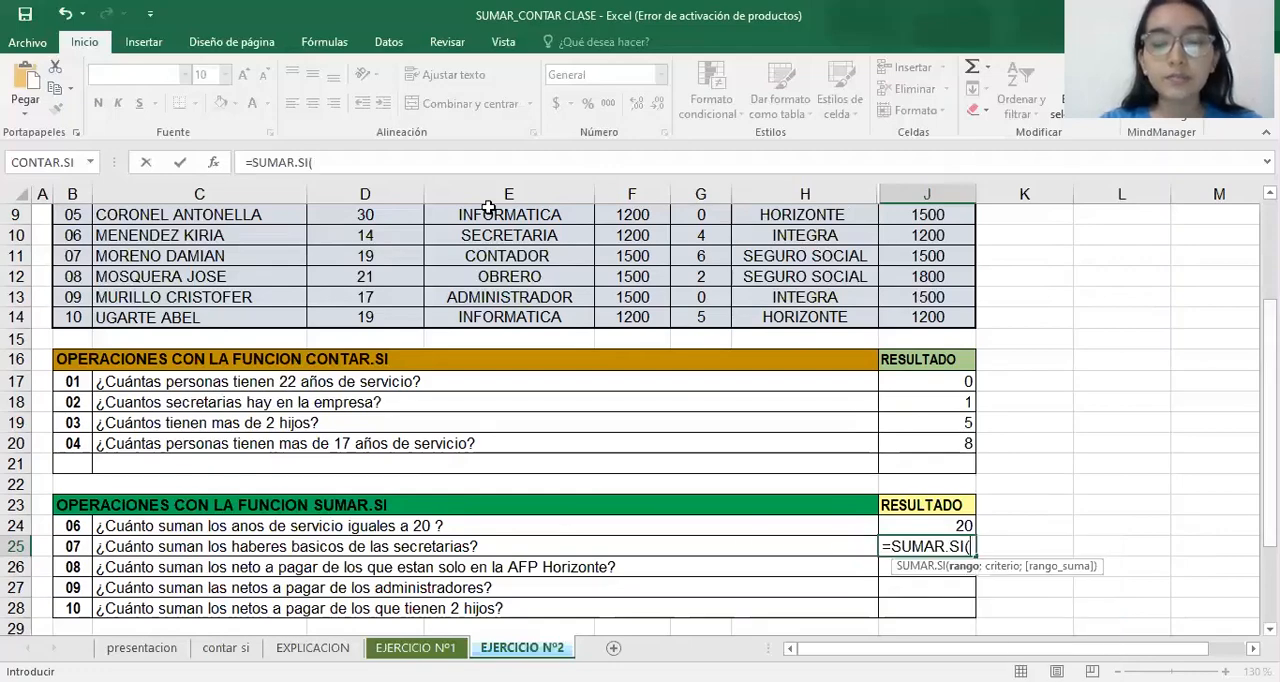
left_click(213, 163)
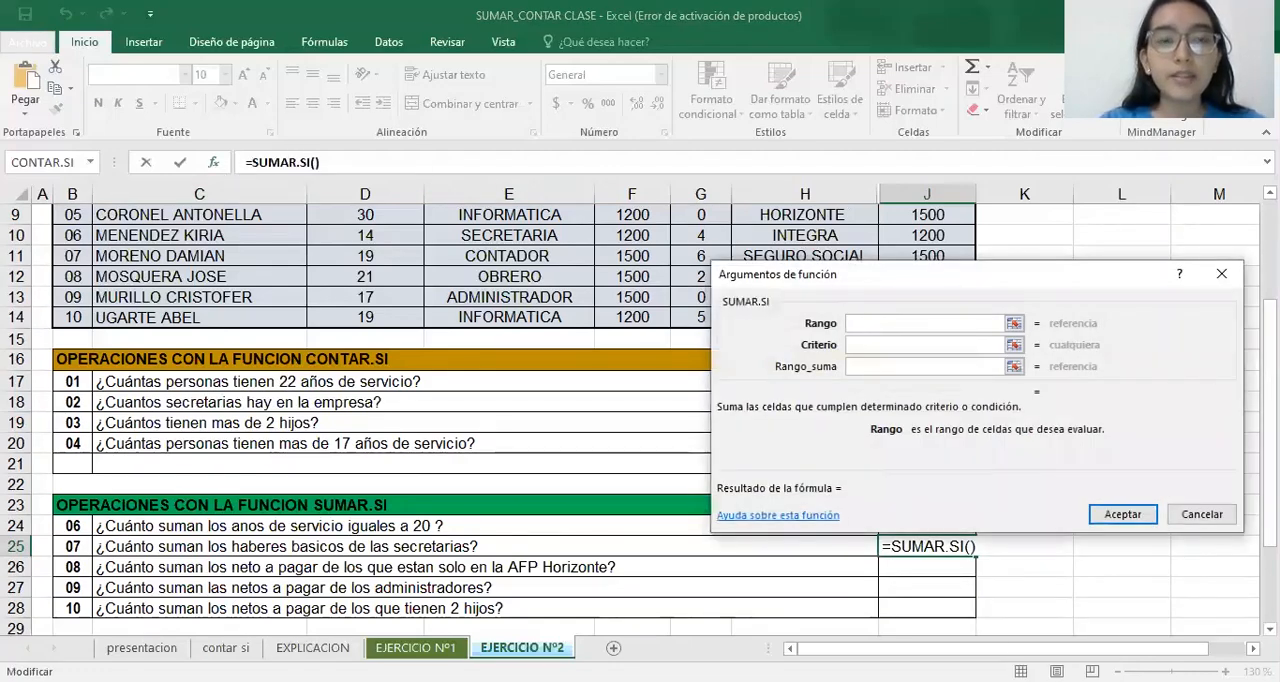
Set the J25 formula's range to the CARGO entries E5:E14
scroll(400, 420, "up", 2)
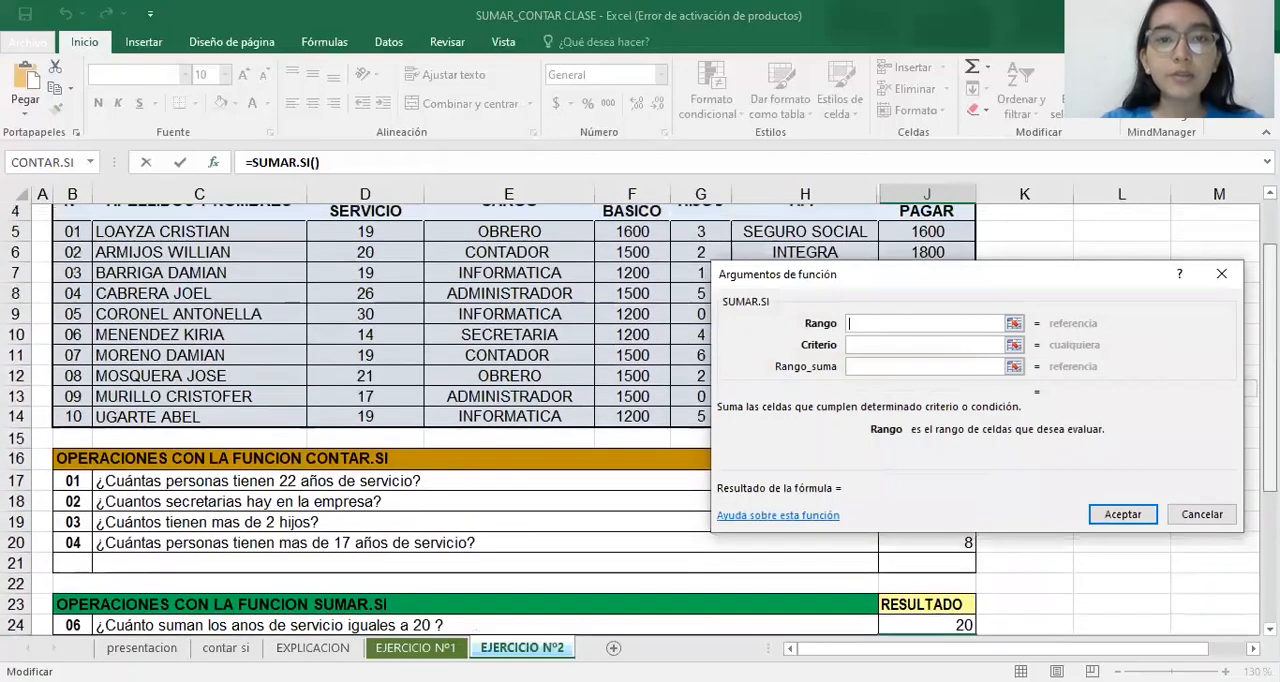
scroll(400, 420, "up", 1)
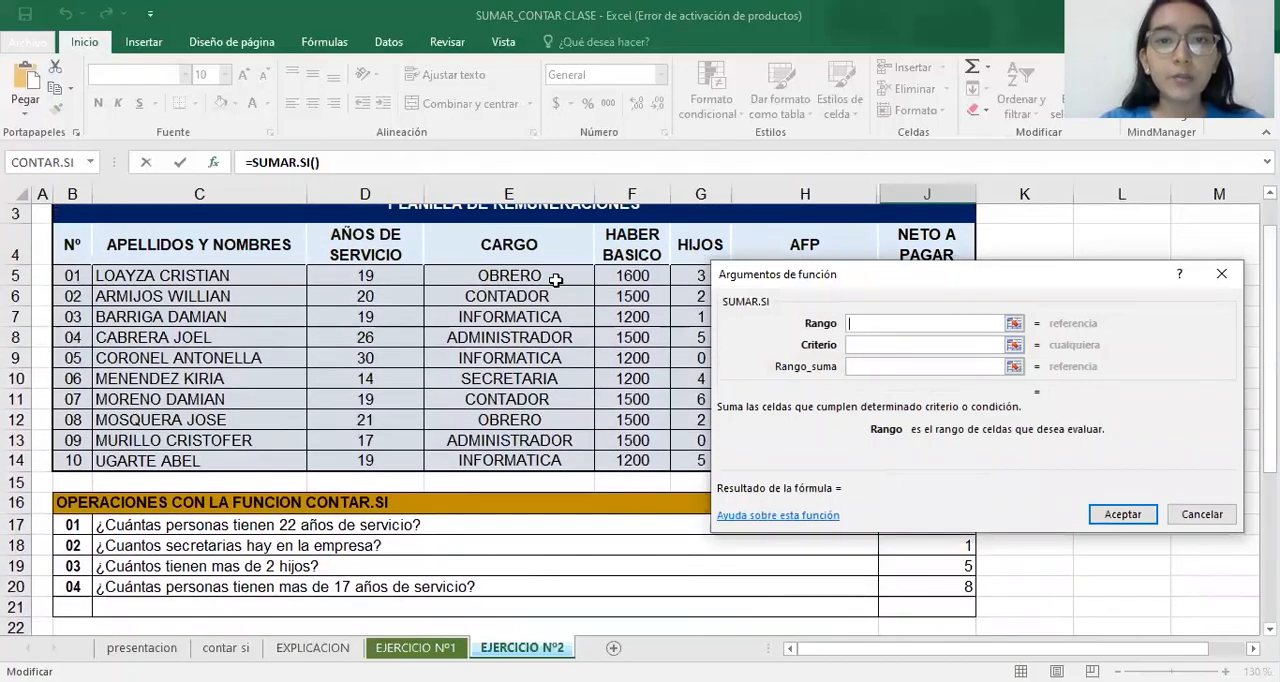
left_click(555, 280)
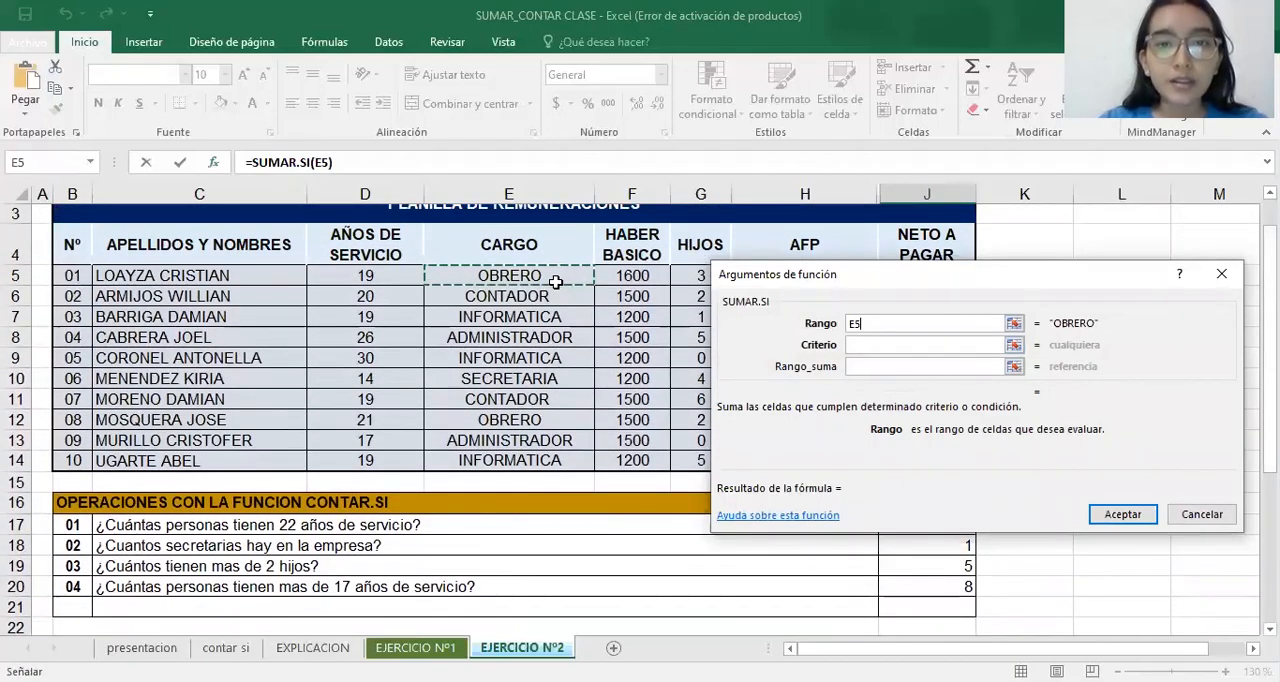
left_click_drag(555, 282, 520, 460)
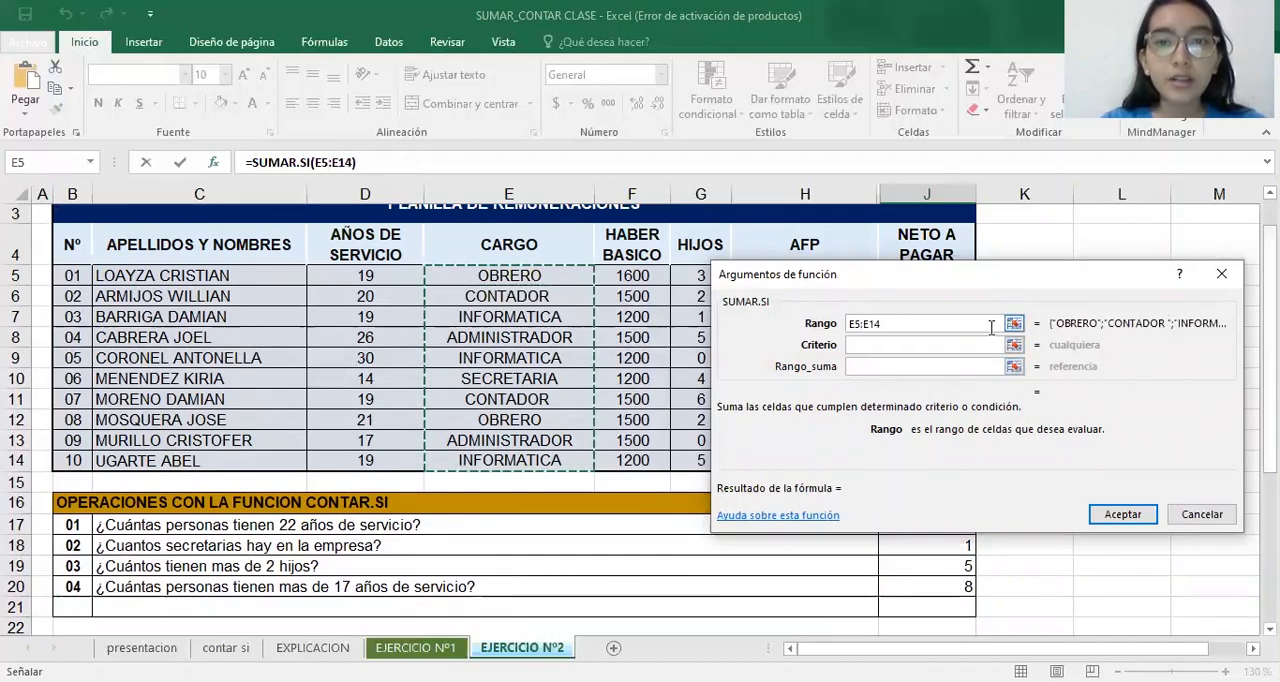
Set the criterion of the J25 SUMAR.SI formula to SECRETARIA
left_click(980, 344)
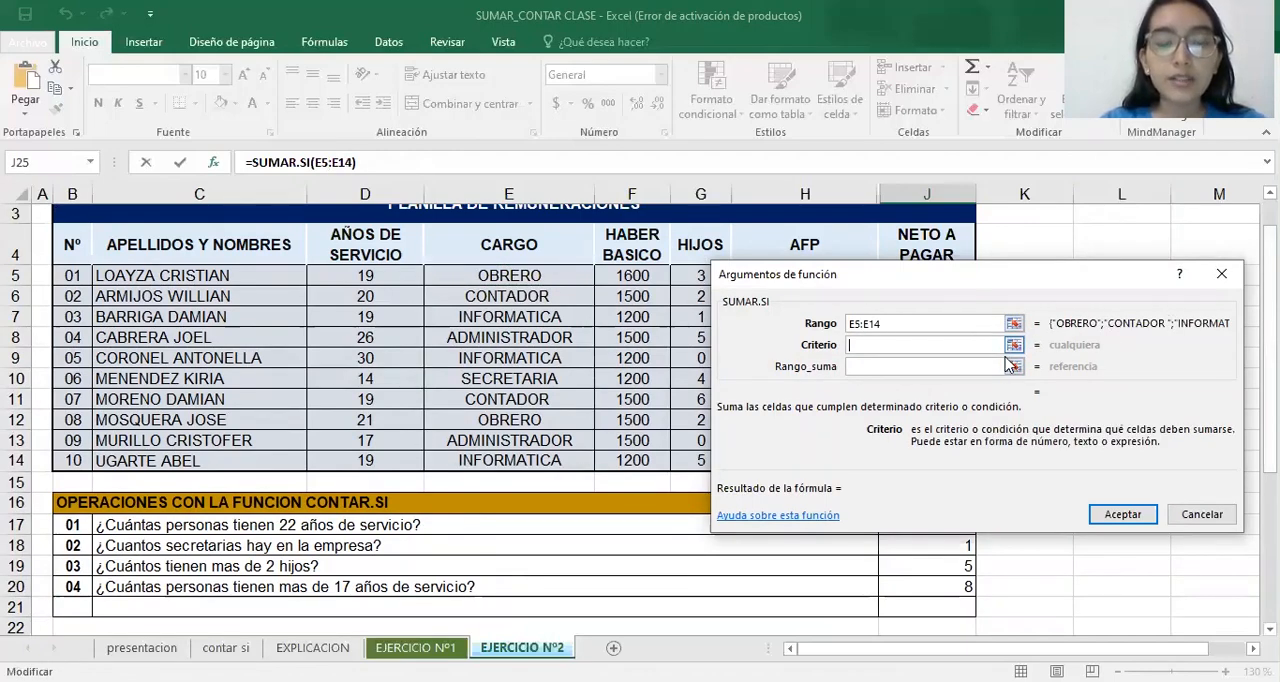
type("SECRETA")
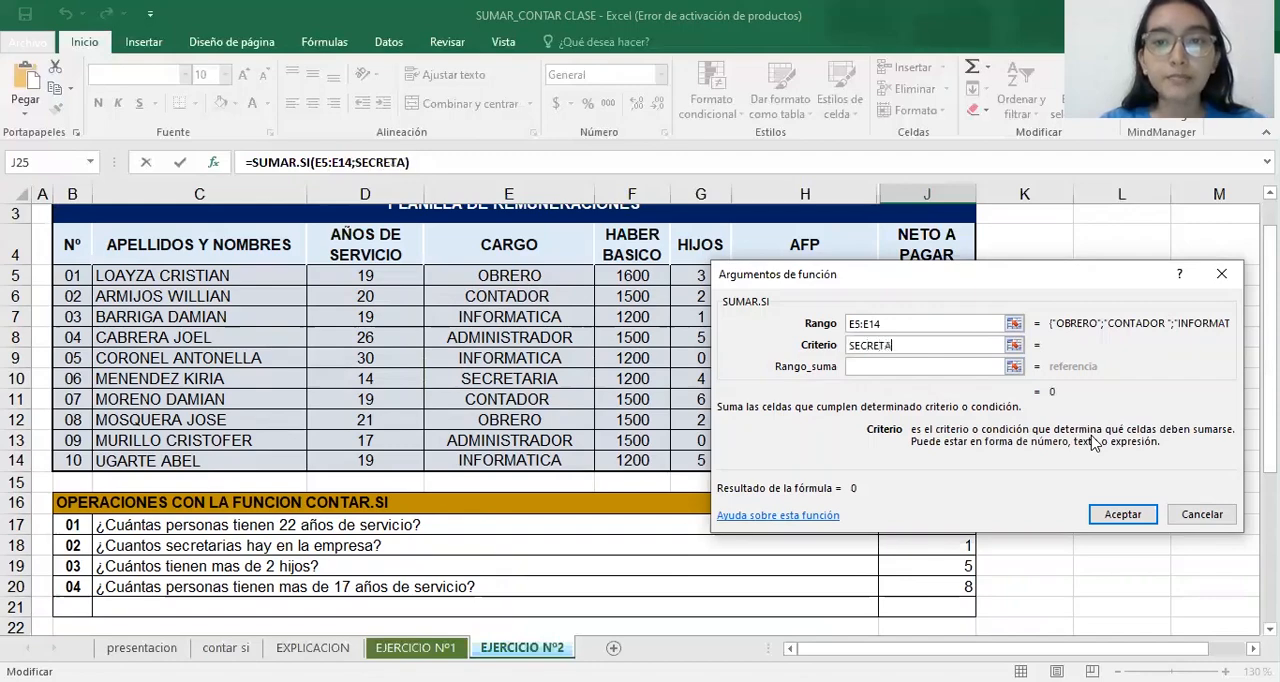
type("RIA")
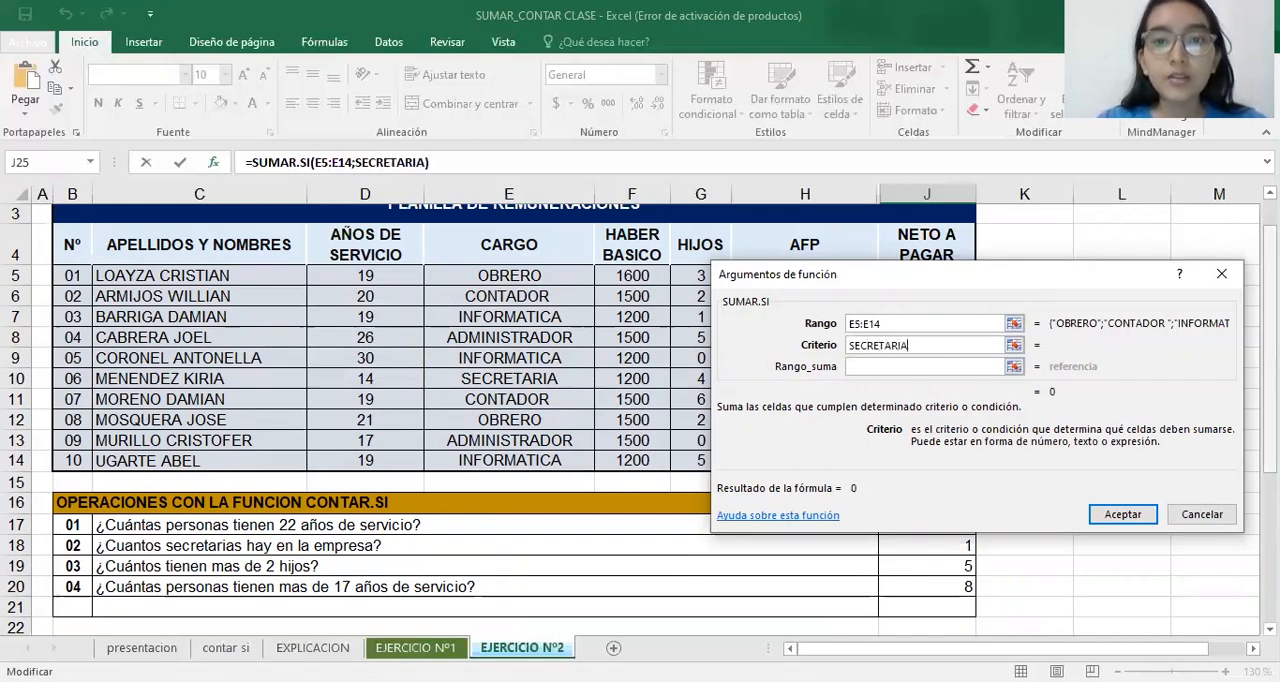
scroll(779, 473, "down", 2)
scroll(779, 473, "up", 1)
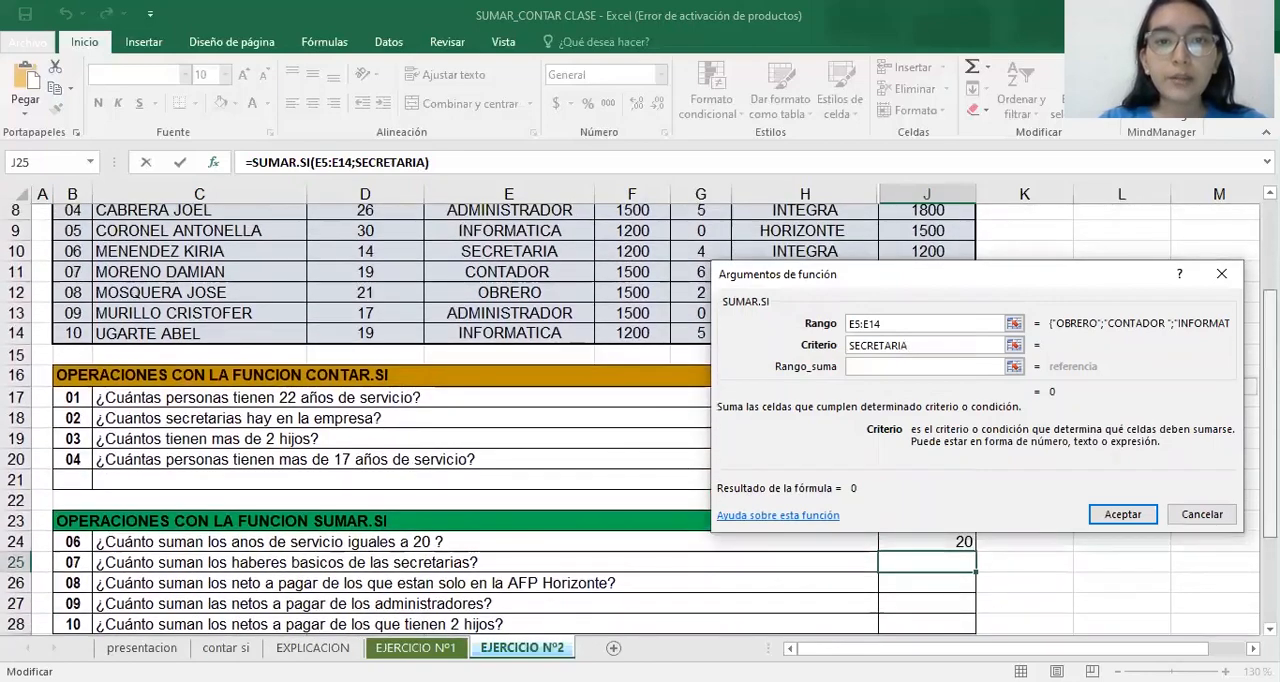
Set the J25 formula's sum range to the HABER BASICO values F5:F14 and accept the formula
left_click(886, 366)
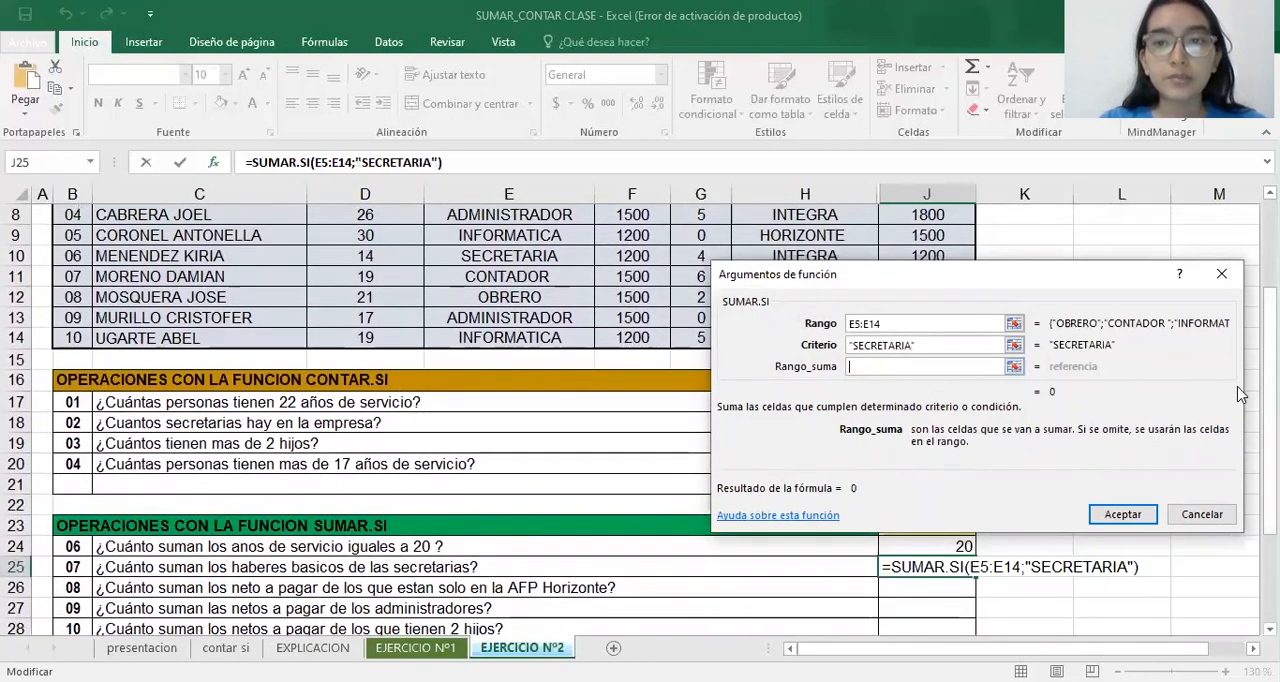
scroll(625, 300, "up", 2)
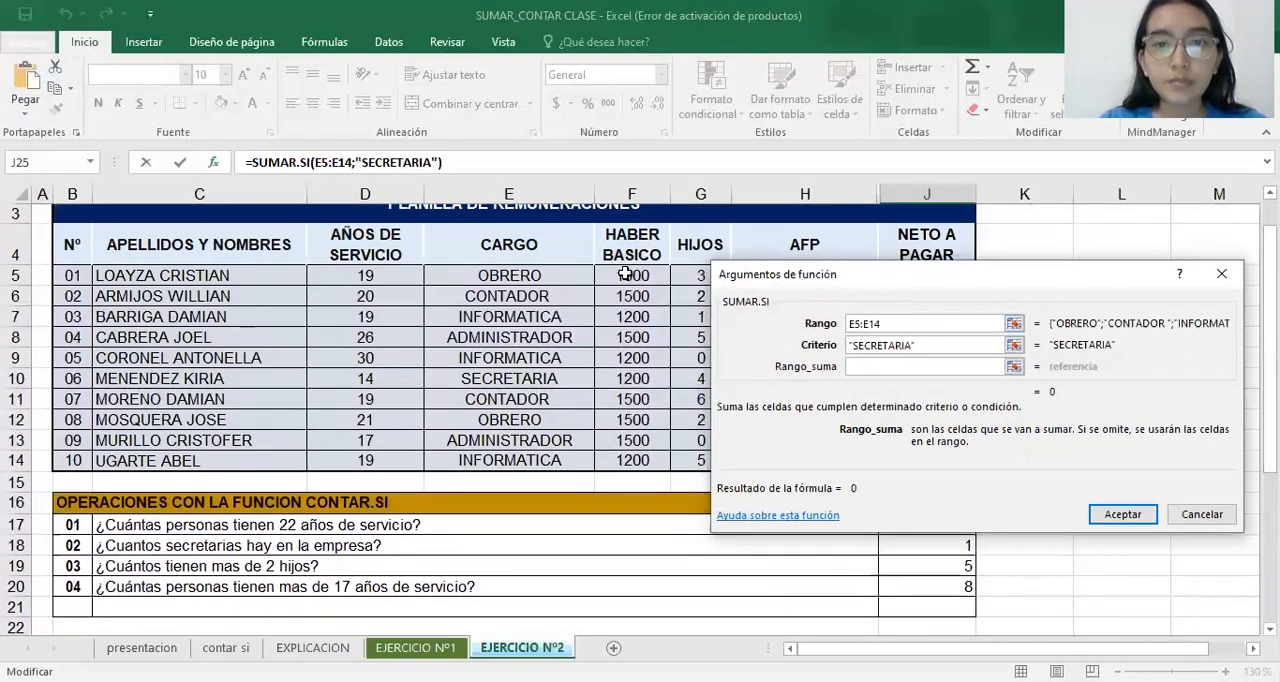
left_click(625, 272)
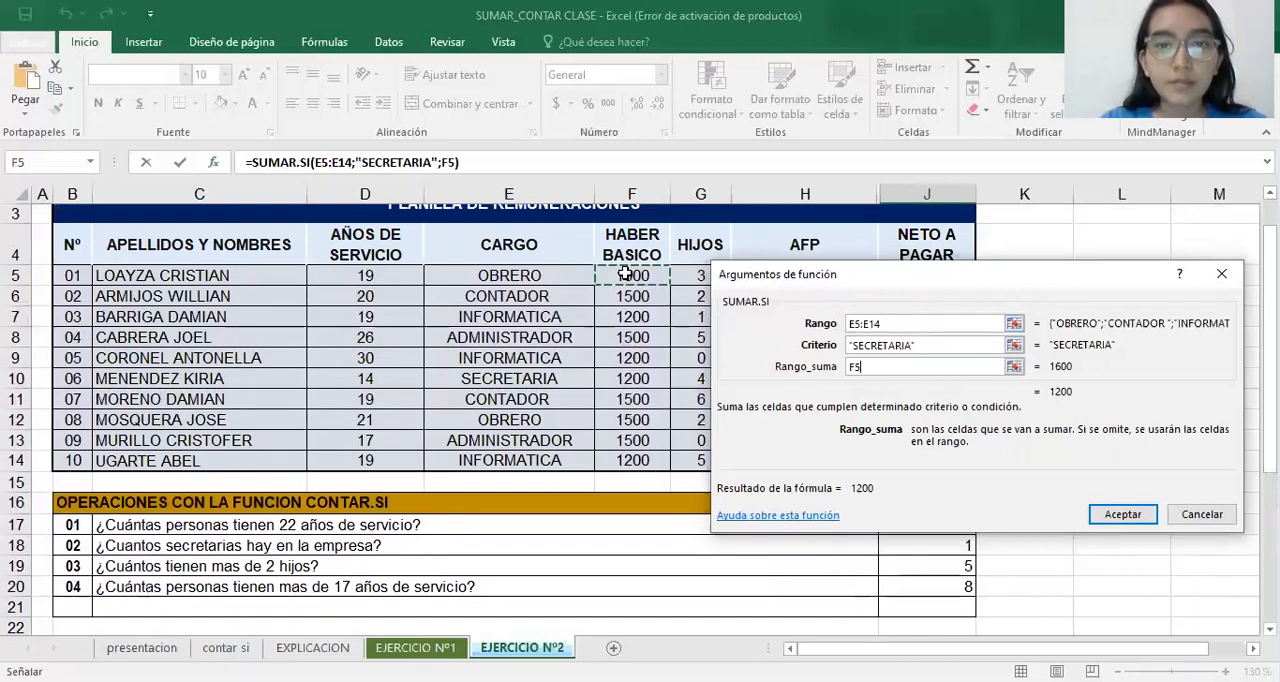
left_click_drag(625, 273, 628, 460)
left_click(1123, 511)
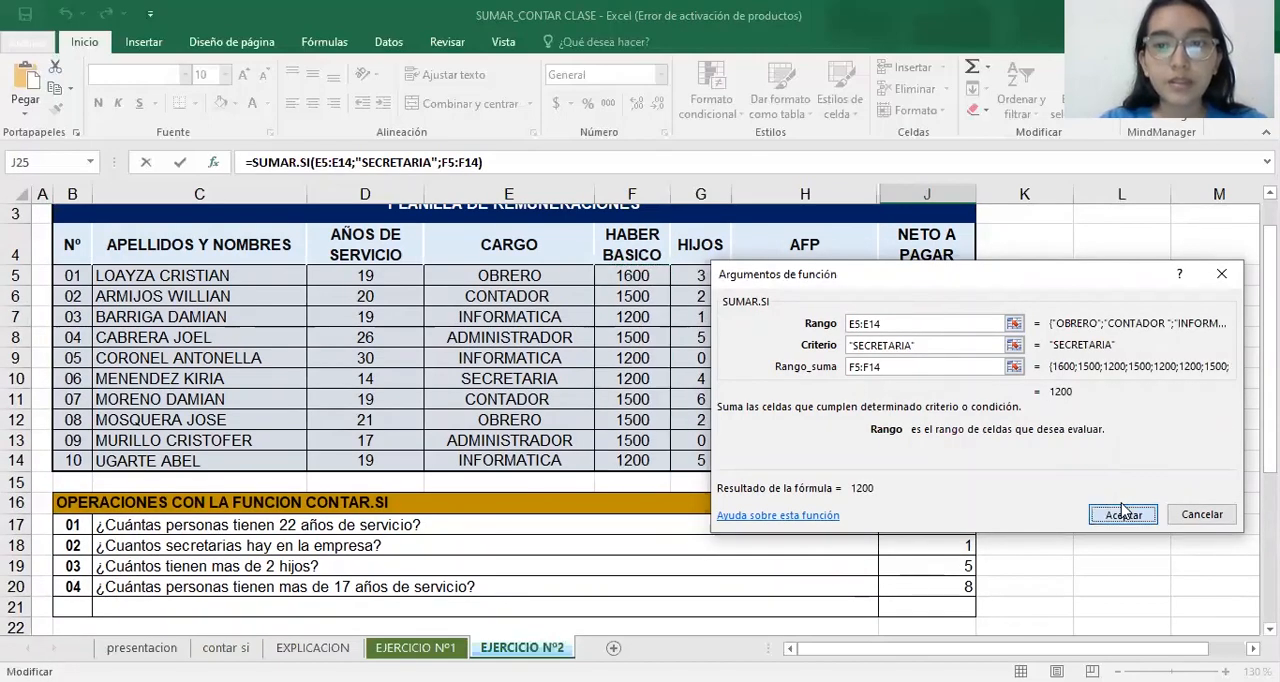
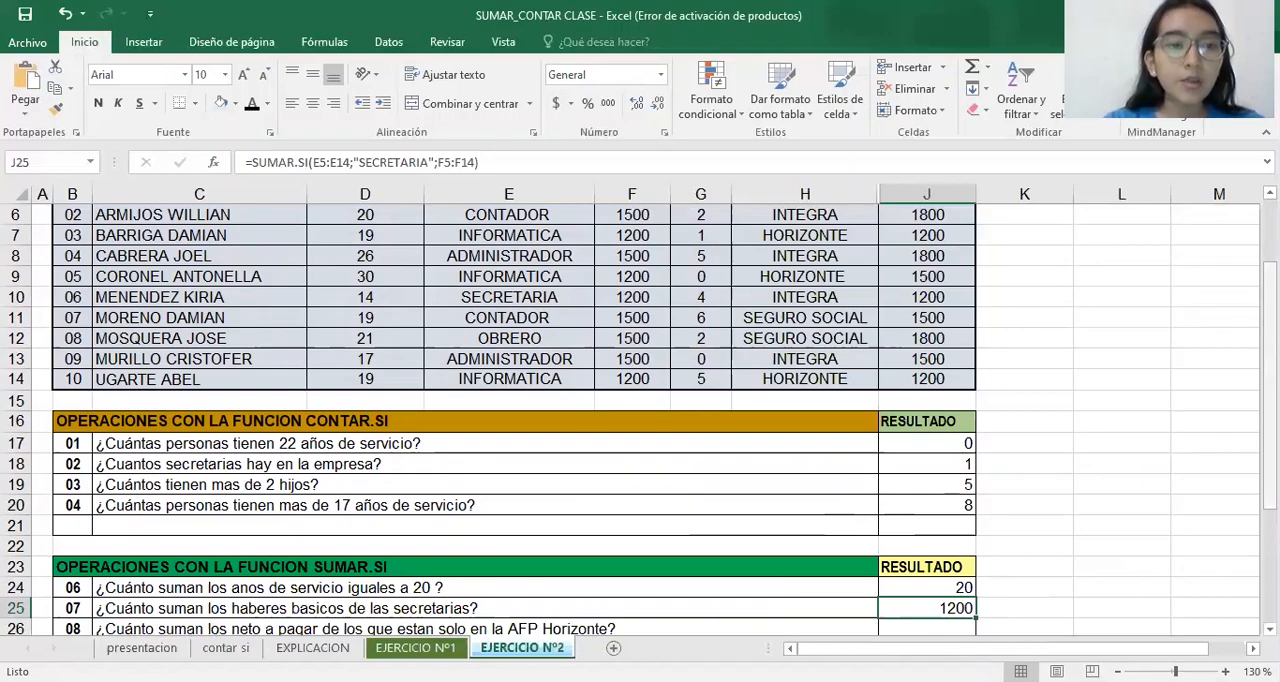
Start a SUMAR.SI formula in J26 for the AFP Horizonte net pay question and open its function arguments
scroll(468, 614, "down", 1)
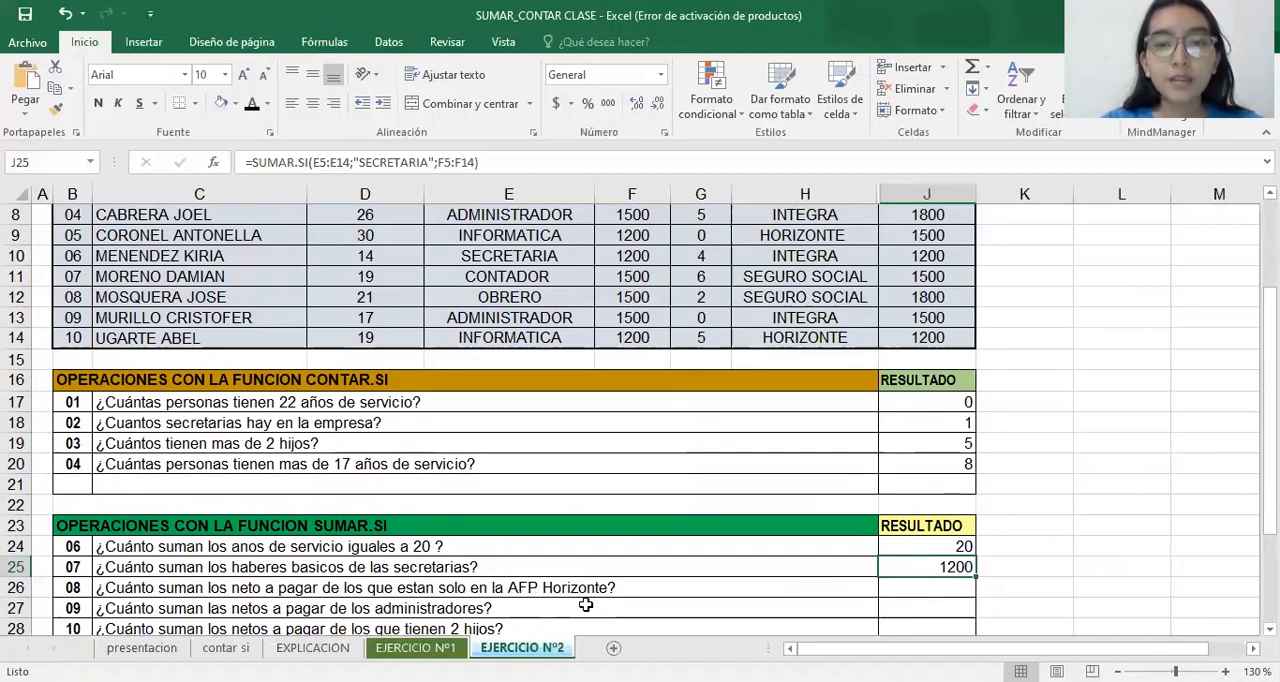
left_click(897, 591)
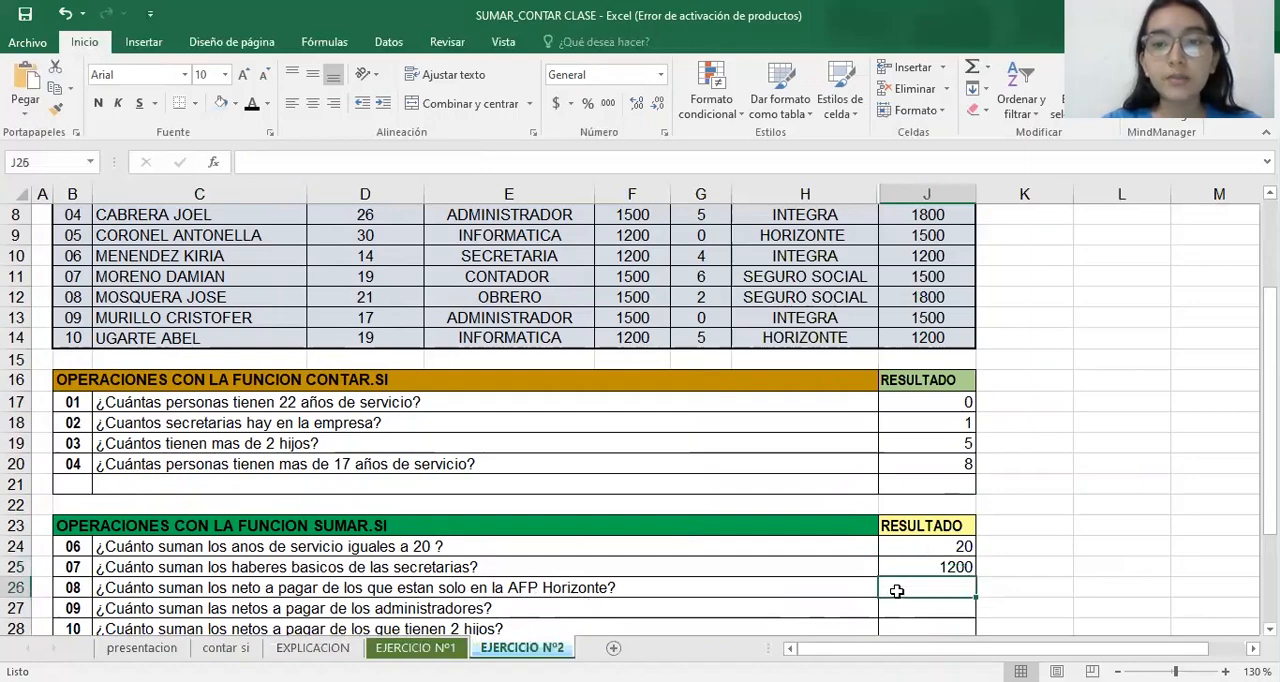
type("=")
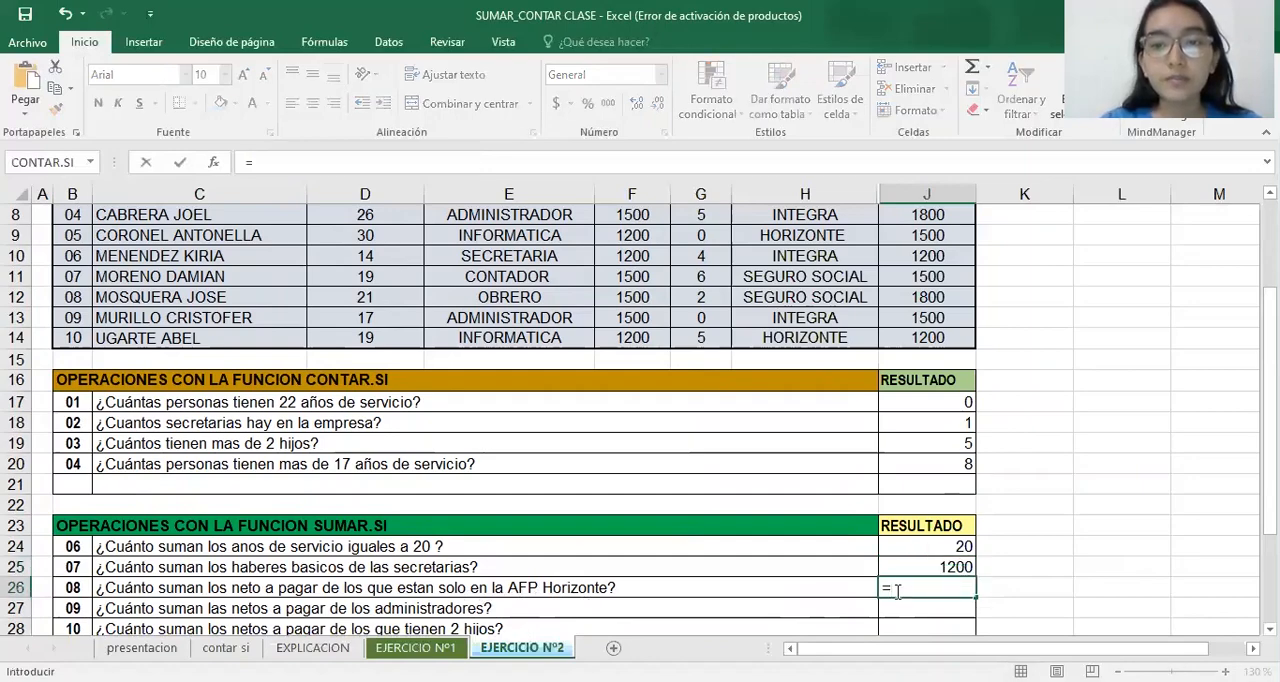
type("SUMA")
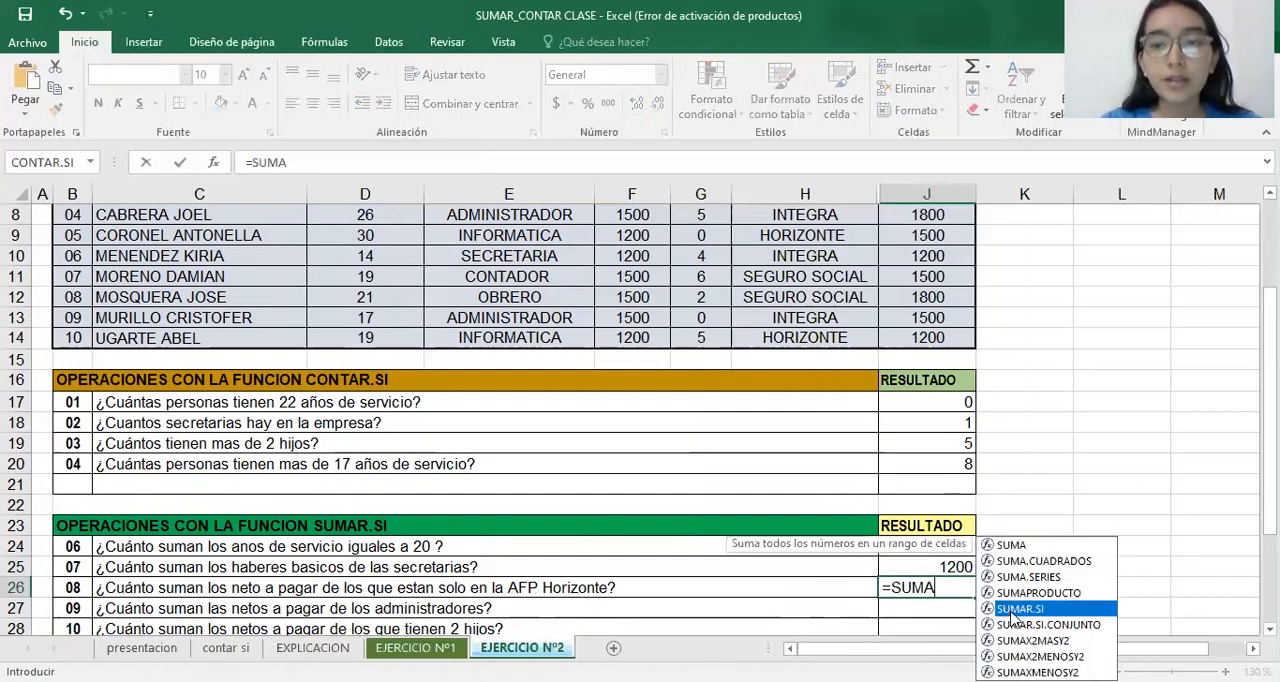
double_click(1012, 609)
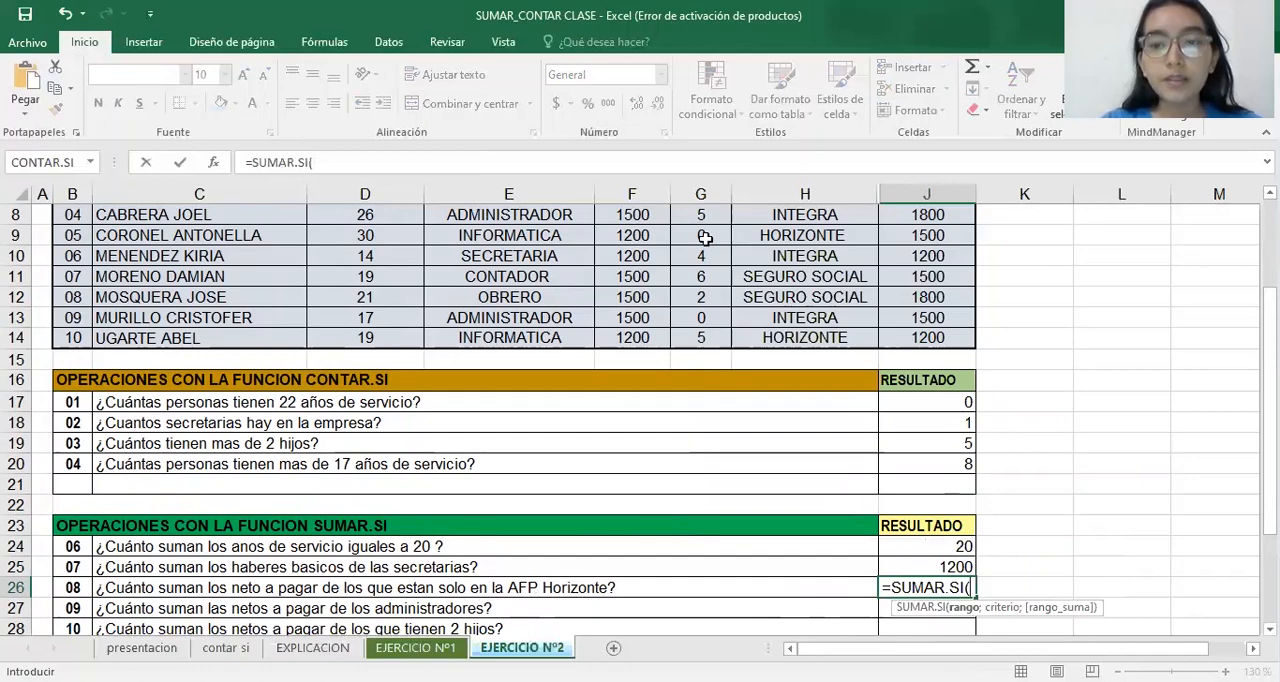
left_click(214, 162)
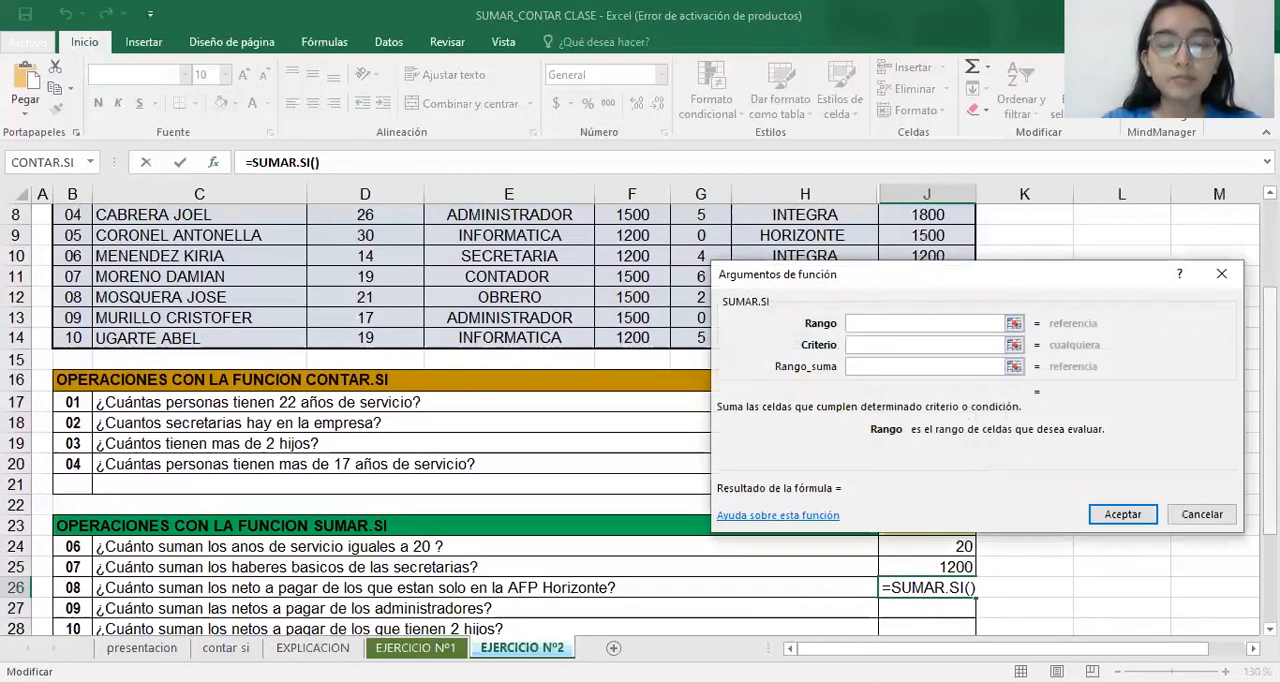
Set the J26 formula's range to the AFP entries H5:H14, moving the arguments dialog off the column
scroll(400, 420, "up", 2)
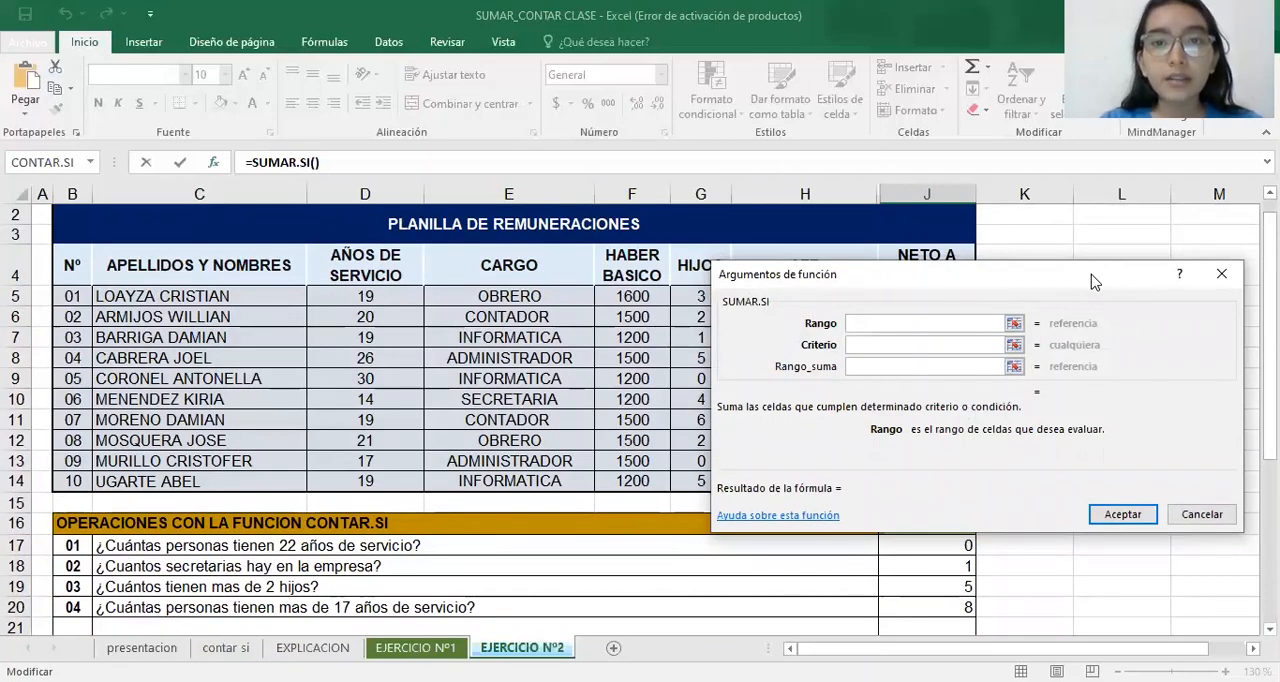
left_click_drag(1092, 280, 1070, 375)
mouse_move(1270, 328)
left_mouse_down()
mouse_move(1270, 432)
mouse_move(1270, 341)
left_mouse_up()
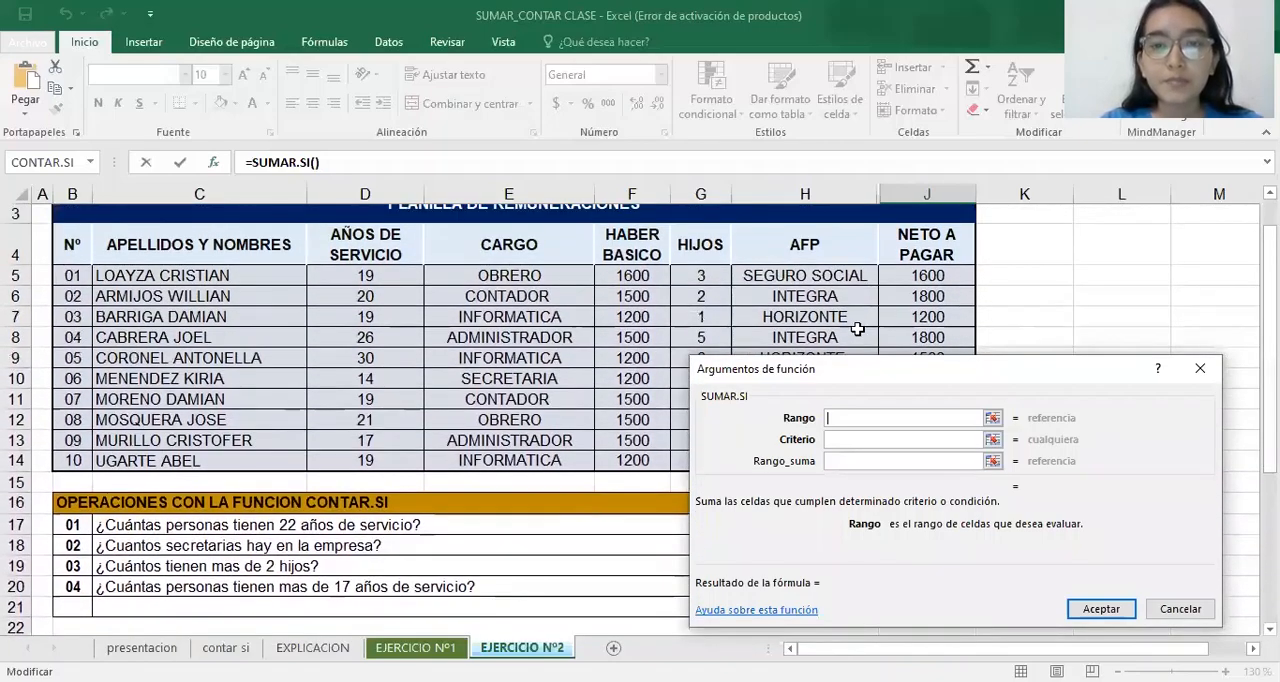
left_click(854, 280)
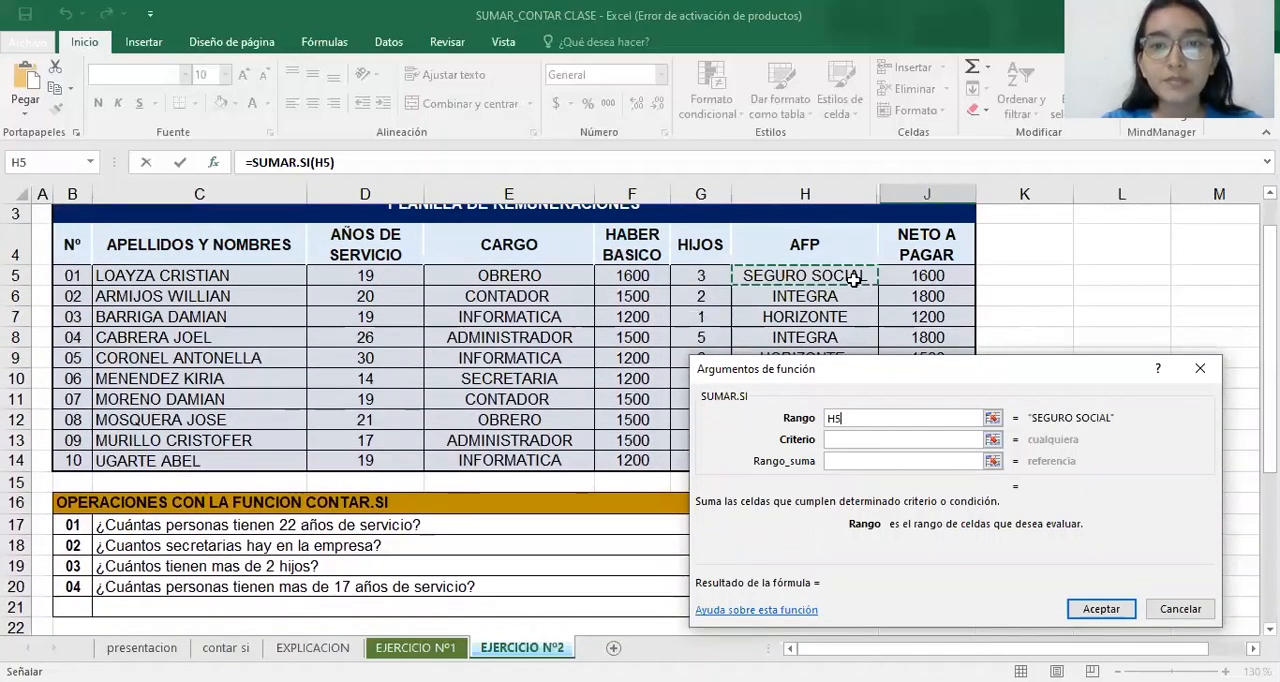
key("ctrl+shift+Down")
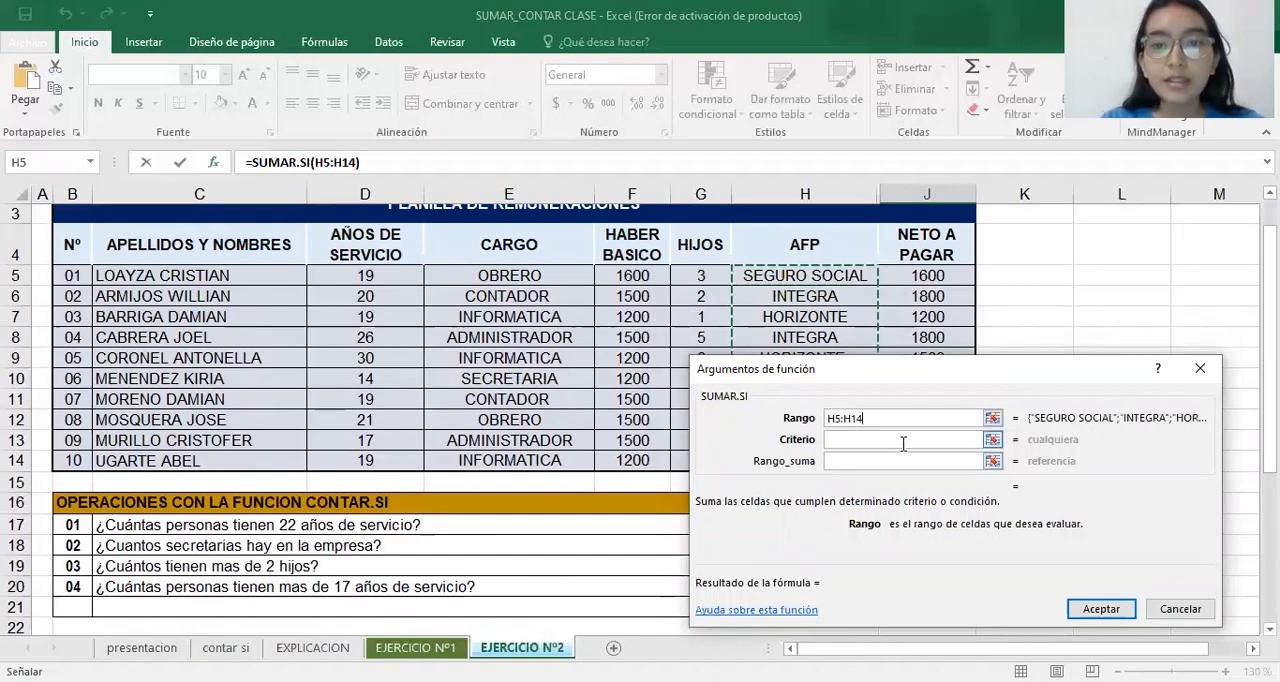
Set the criterion of the J26 SUMAR.SI formula to HORIZONTE
left_click(904, 441)
scroll(400, 420, "down", 2)
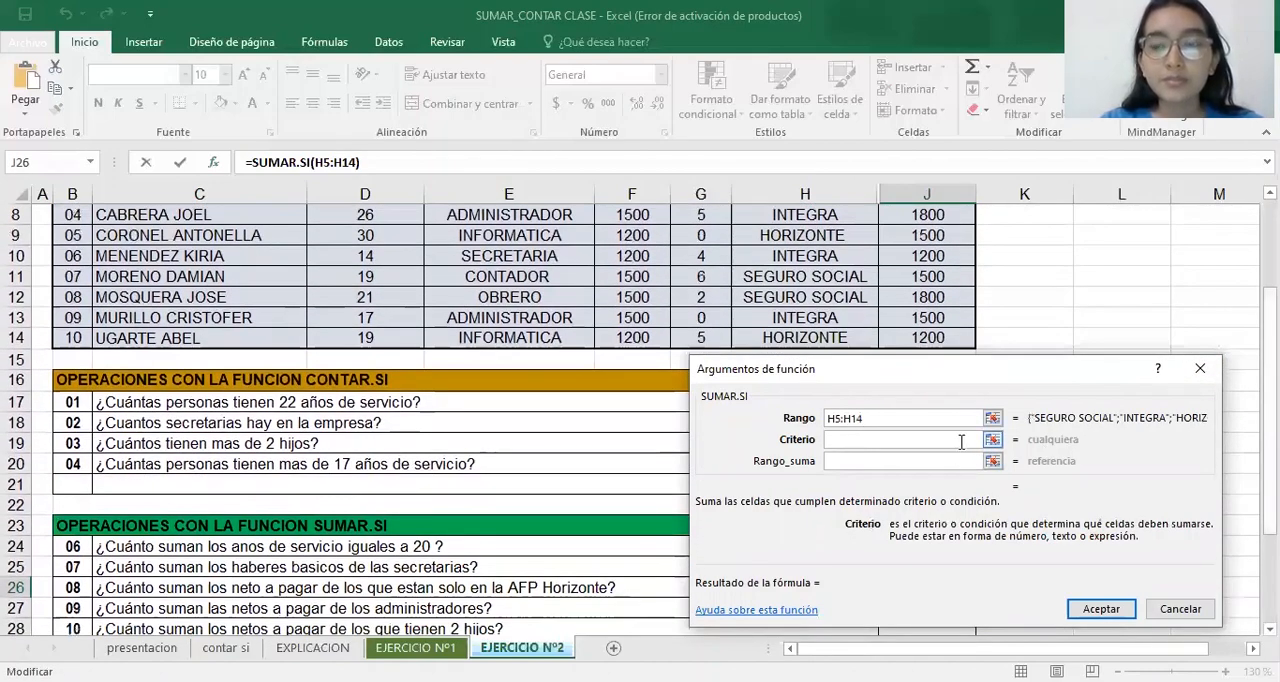
type("HORIXO")
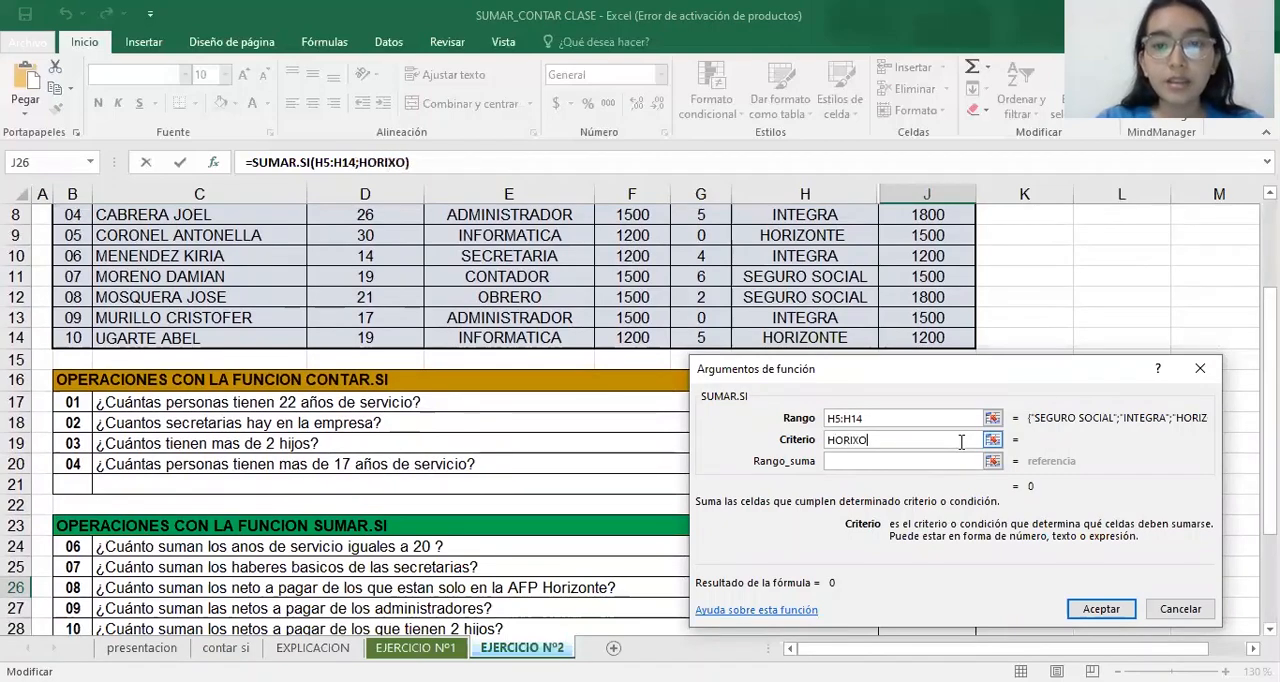
key("BackSpace")
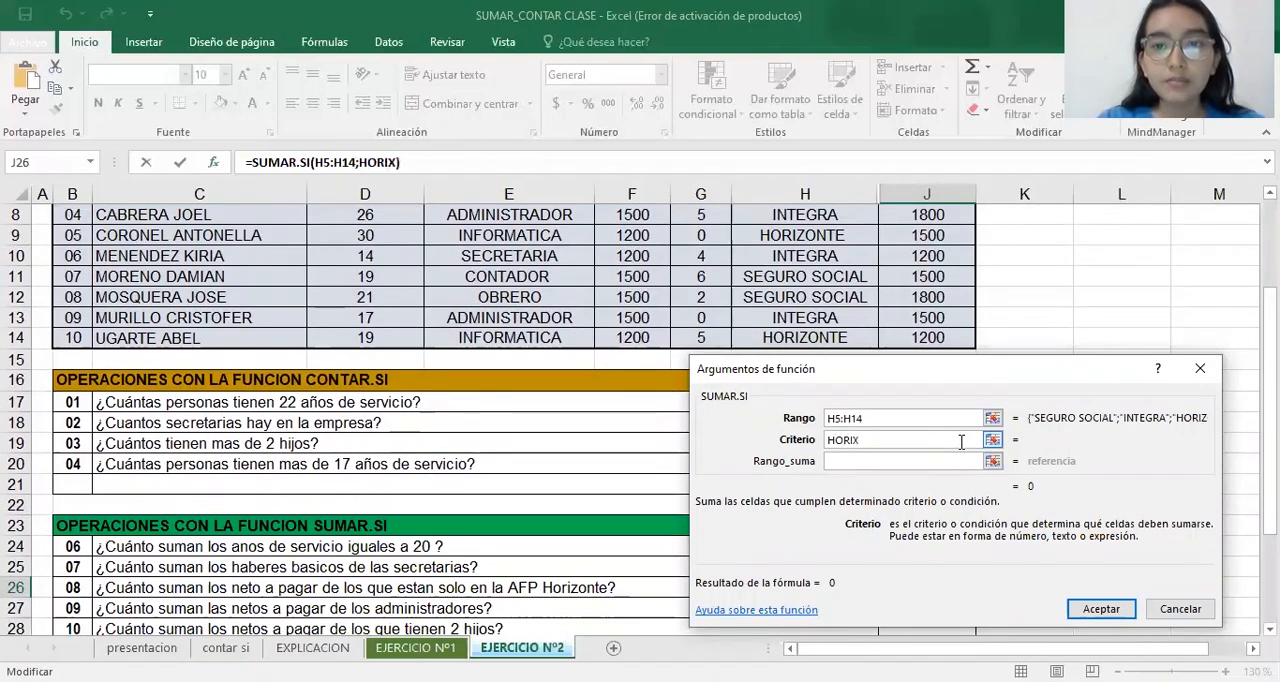
type("ZONT")
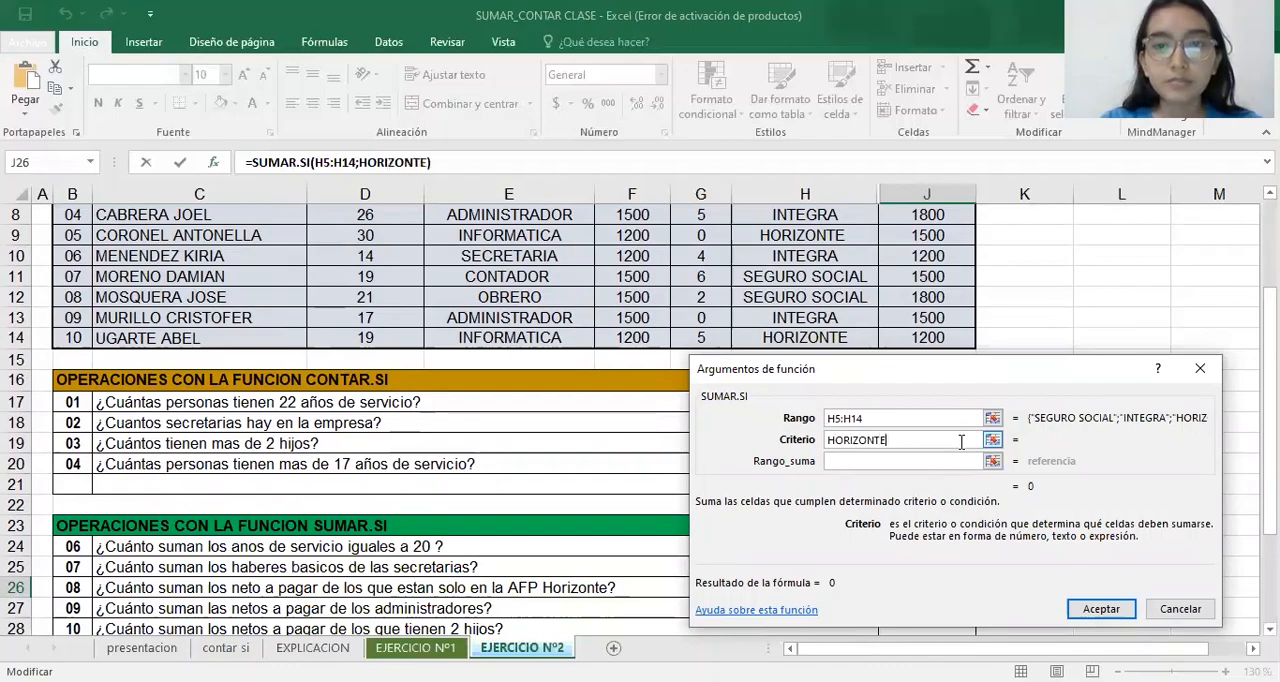
type("E")
Set the J26 formula's sum range to the NETO A PAGAR values J5:J14 and accept the formula
left_click(941, 461)
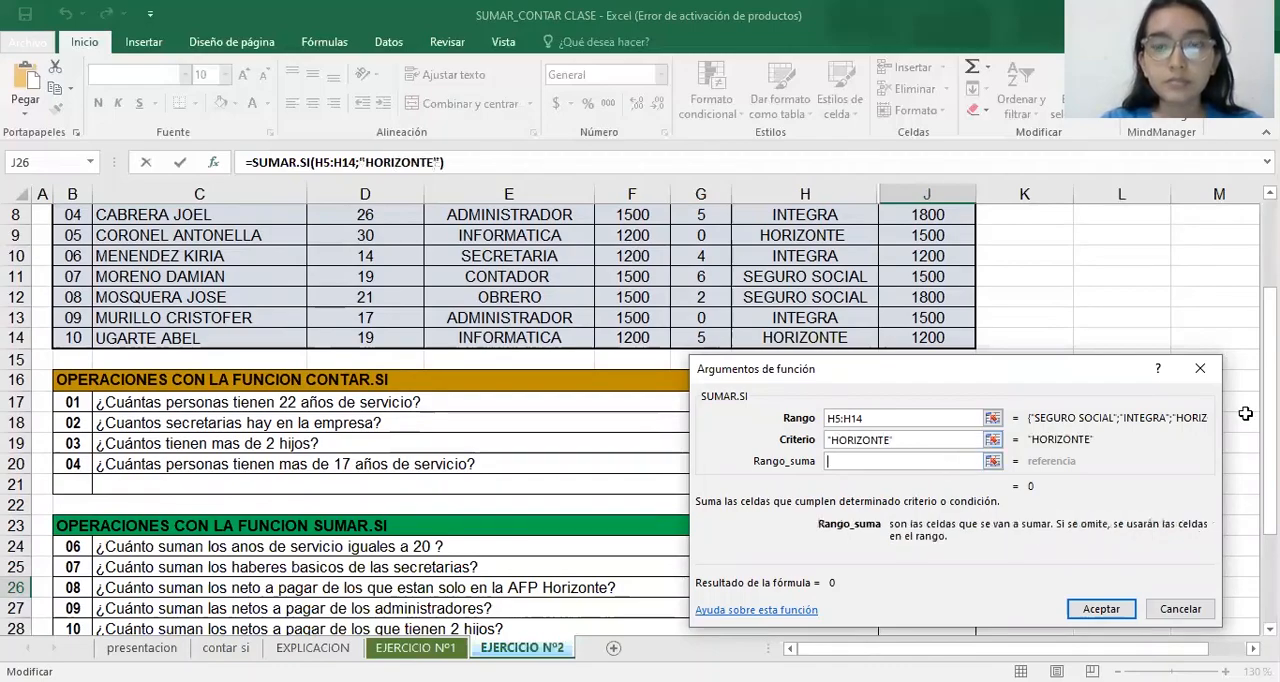
scroll(400, 400, "up", 2)
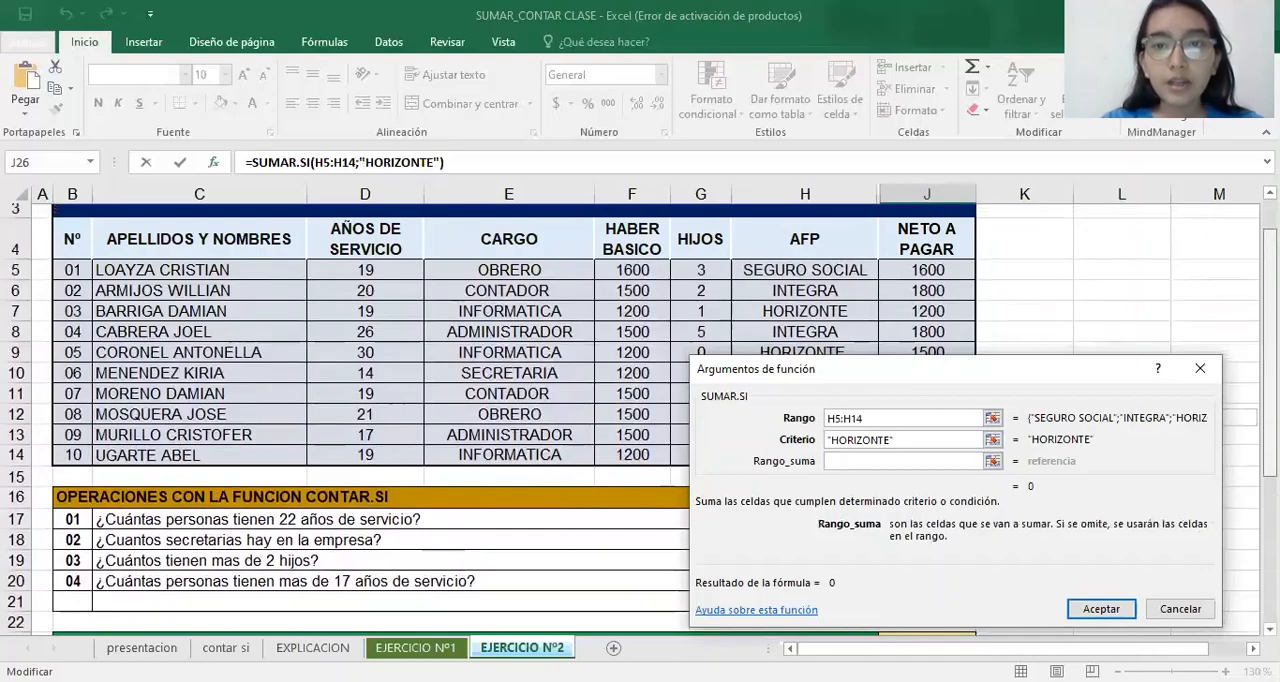
scroll(400, 400, "down", 2)
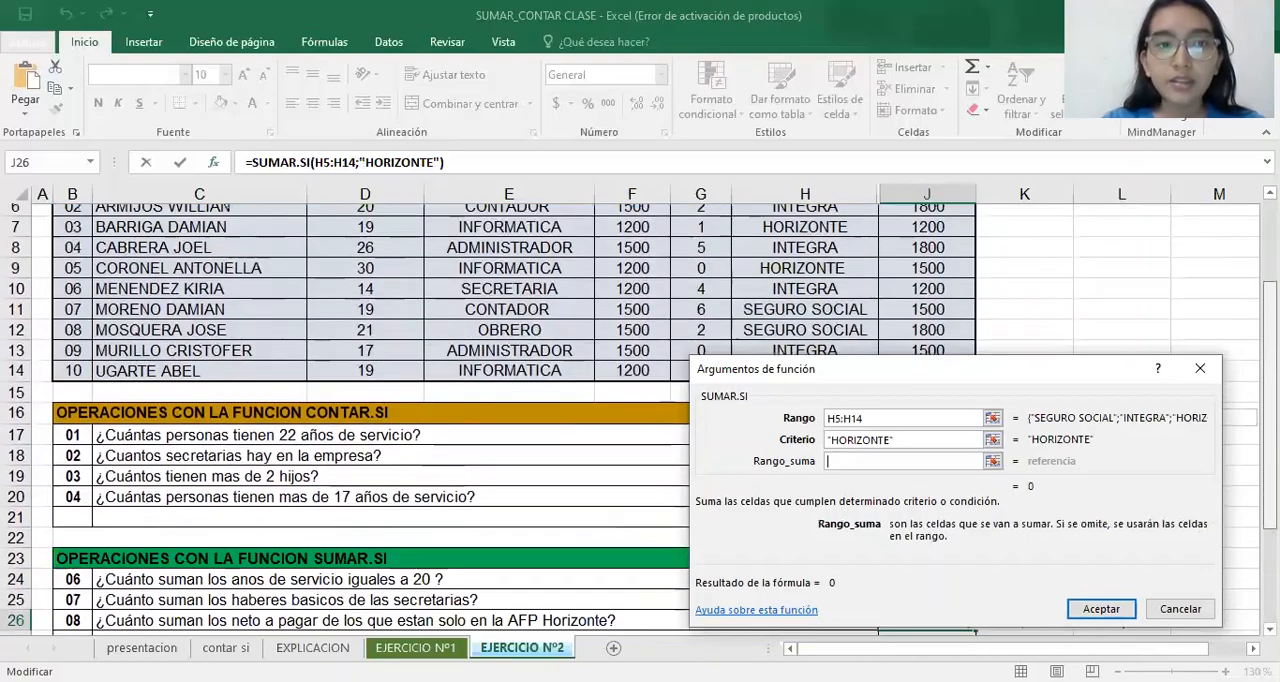
scroll(1020, 299, "up", 1)
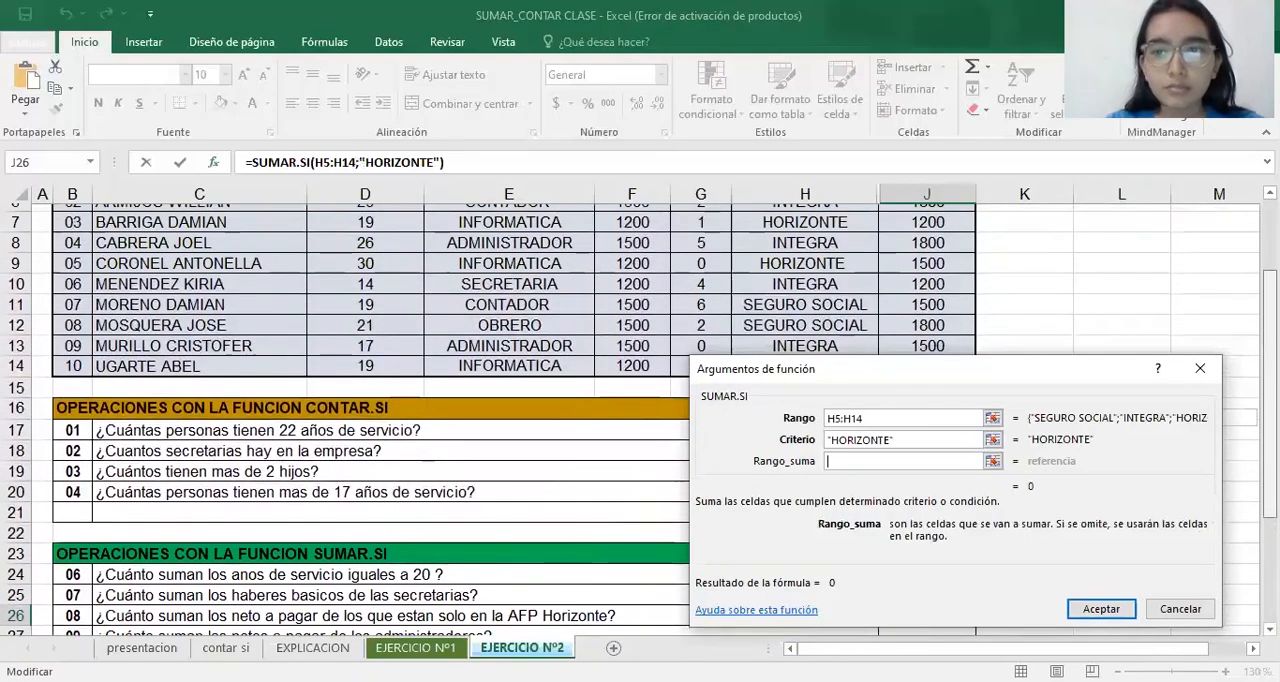
scroll(1020, 299, "up", 1)
left_click(945, 278)
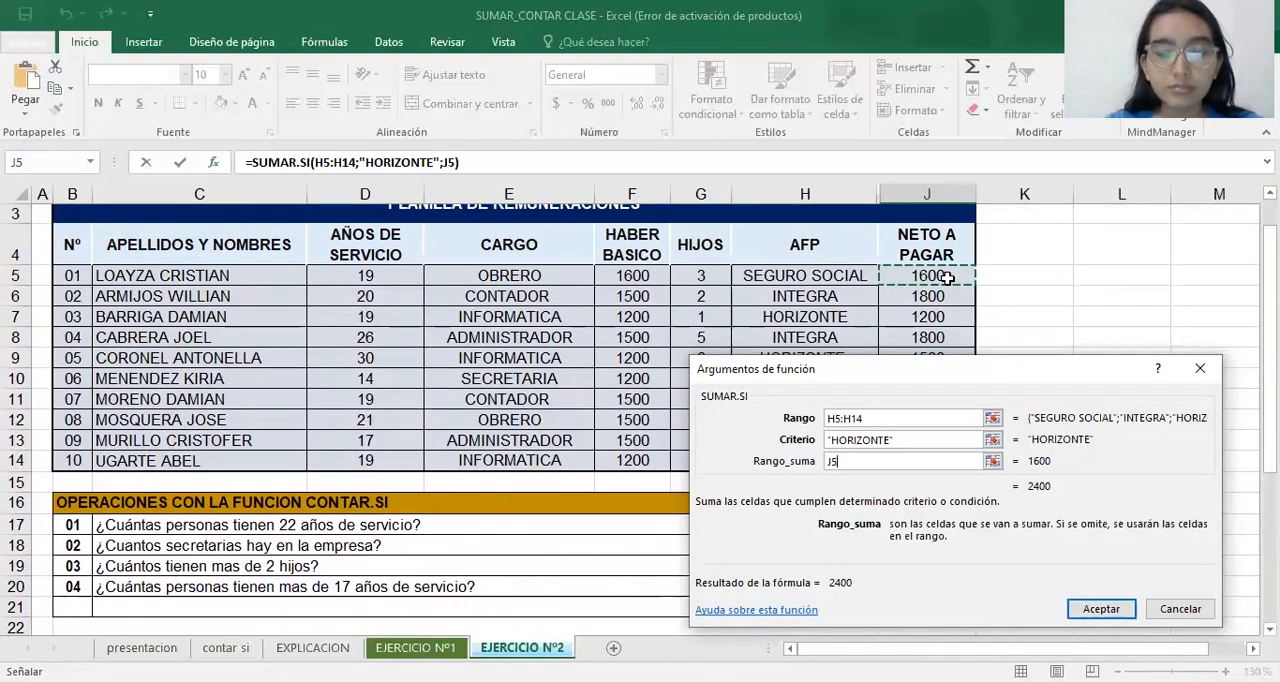
type(":J14")
left_click(1097, 609)
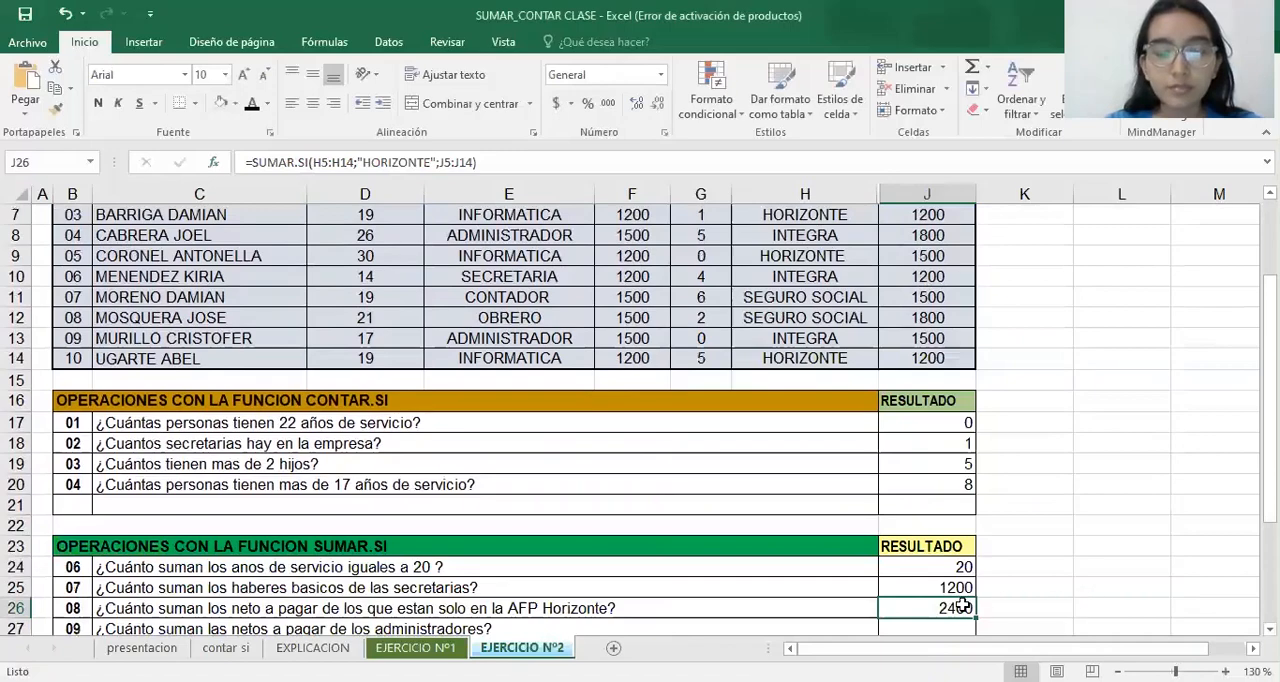
Start a SUMAR.SI formula in J27 for the administrators' net pay question and open its function arguments
scroll(1120, 490, "down", 1)
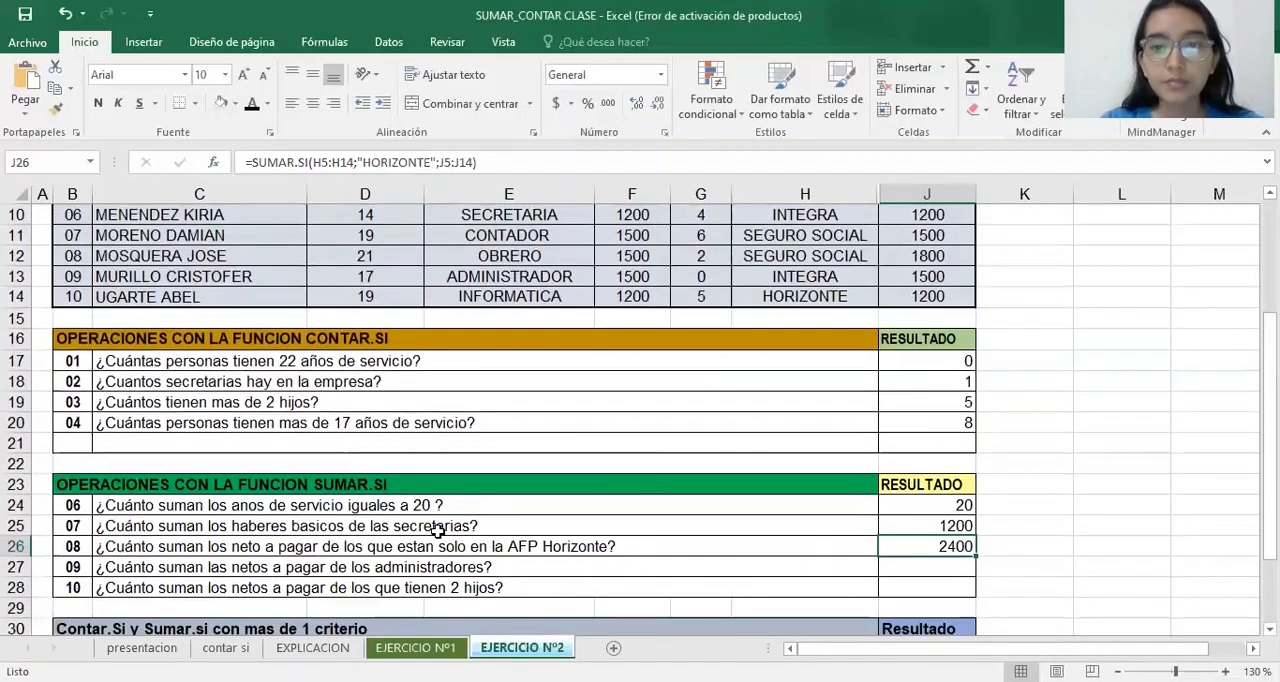
left_click(895, 570)
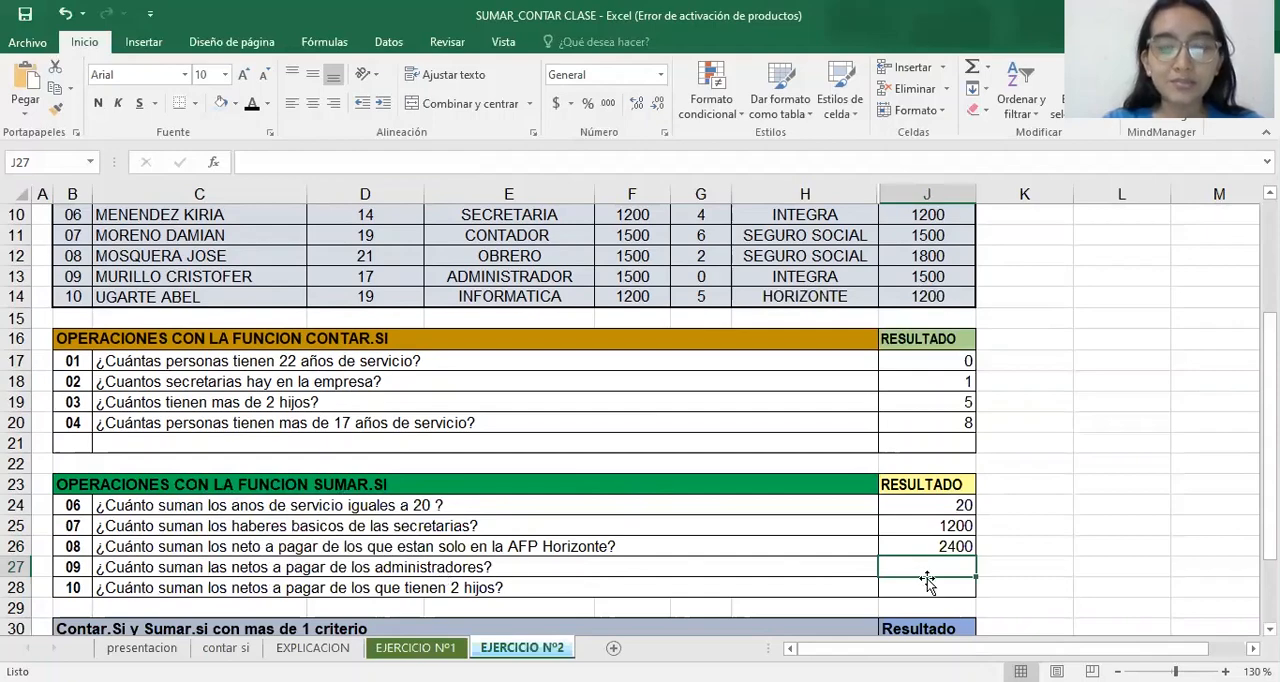
type("=")
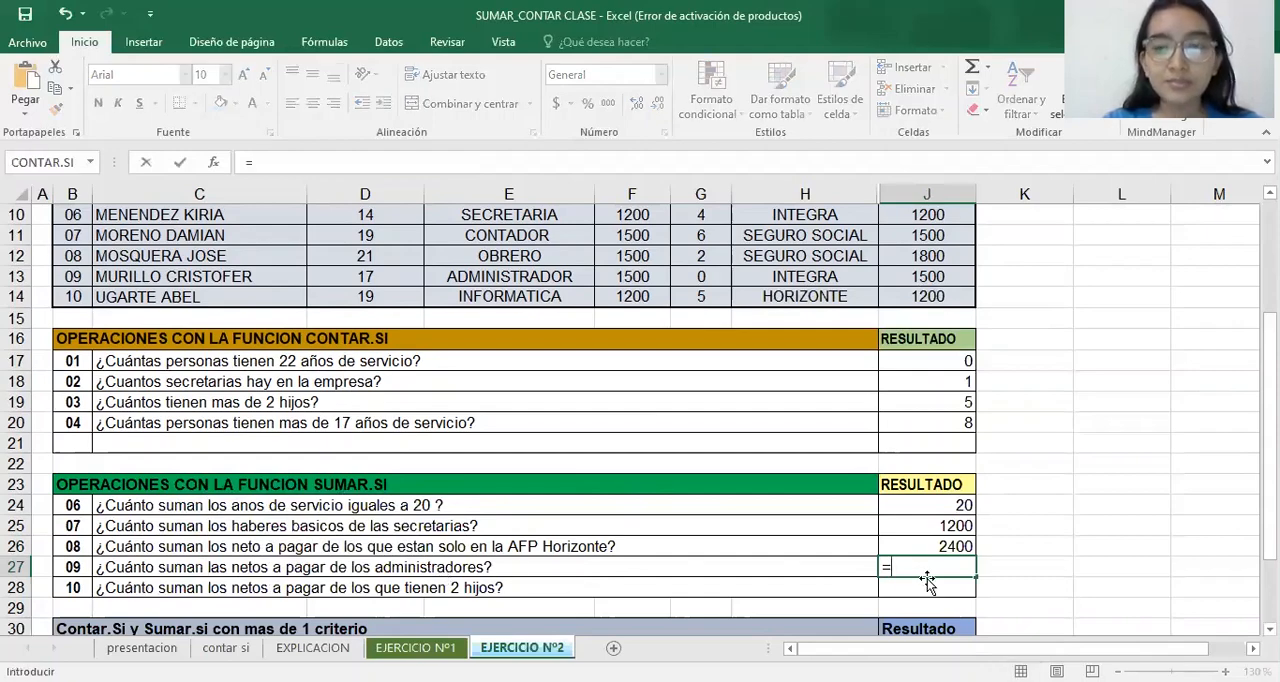
type("SUMA")
left_click(1010, 610)
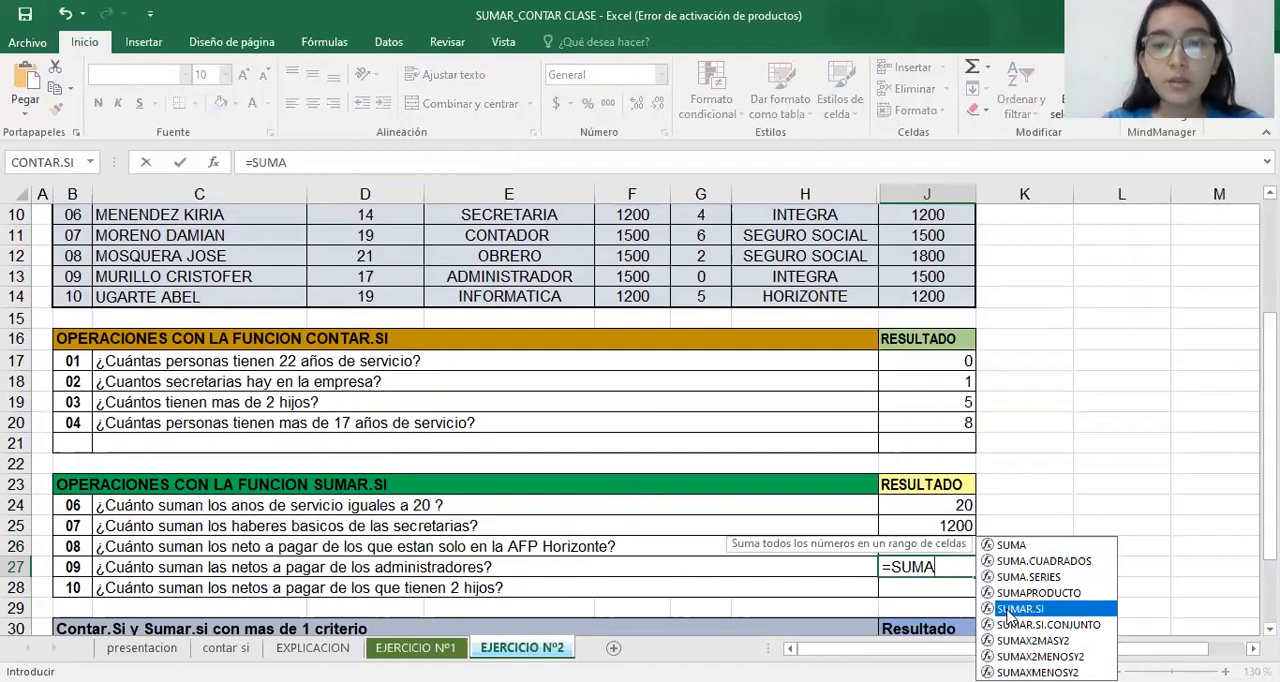
double_click(1010, 609)
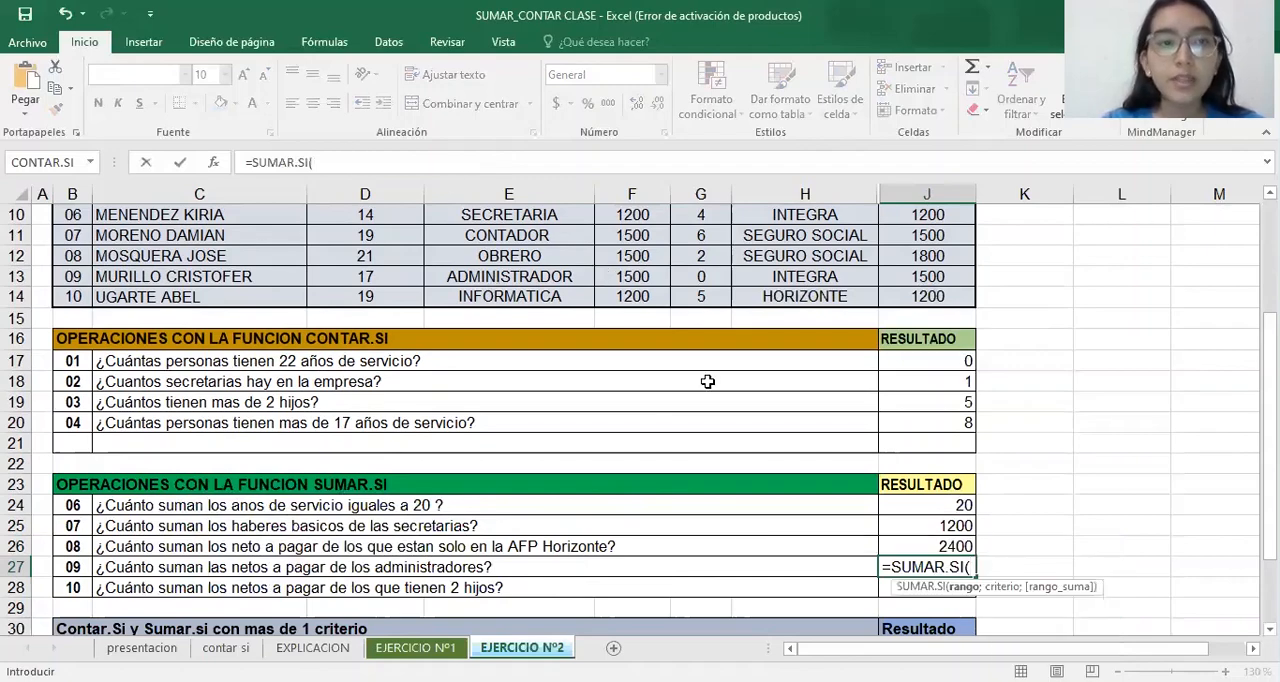
left_click(214, 162)
Set the J27 formula's range to the CARGO entries E5:E14
scroll(400, 420, "up", 2)
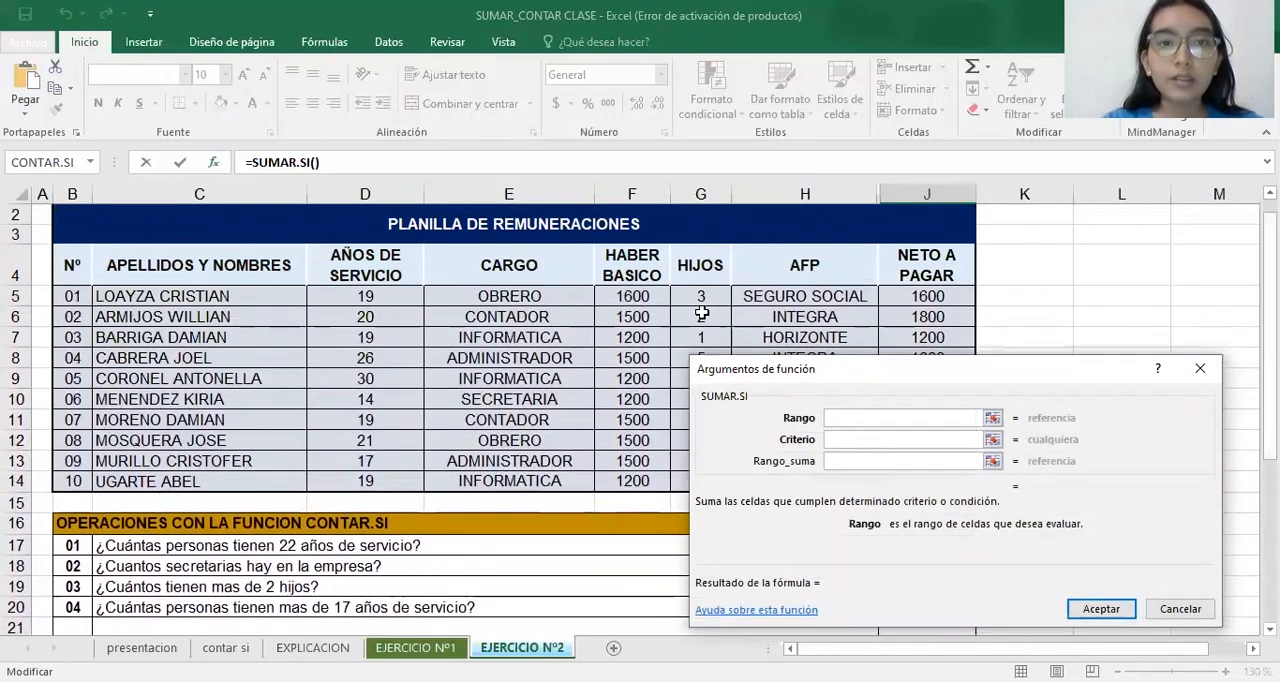
left_click(567, 291)
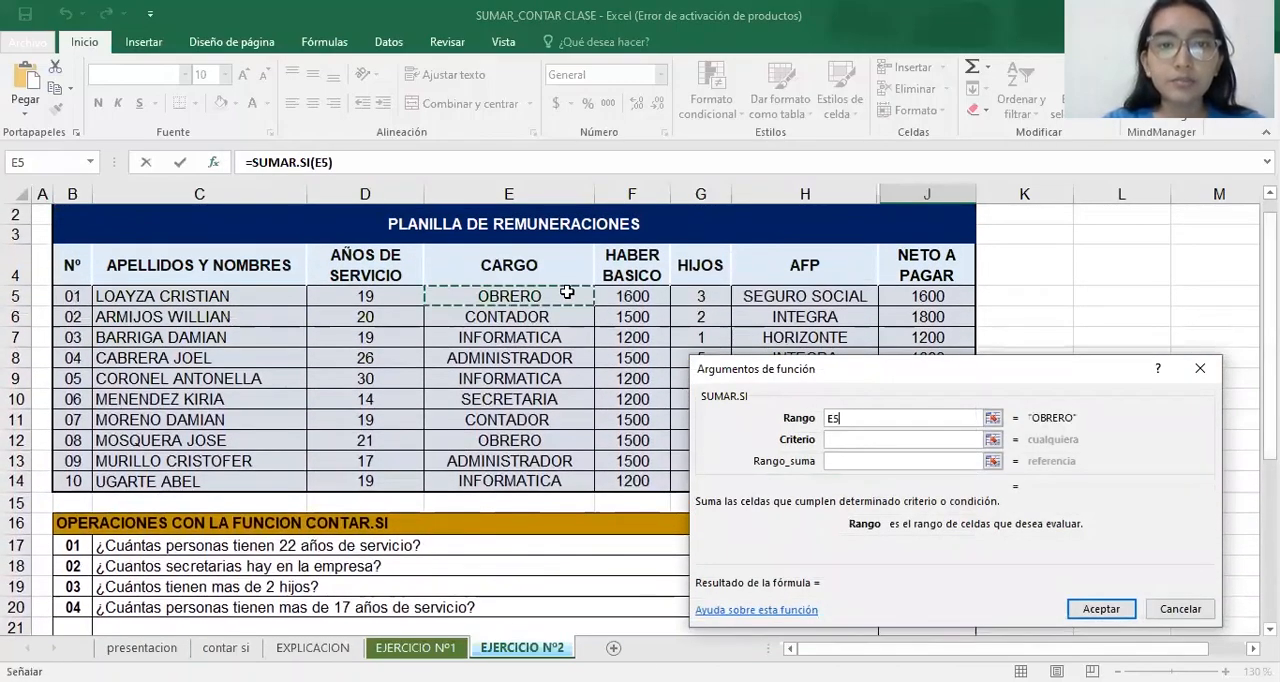
left_click_drag(567, 291, 560, 481)
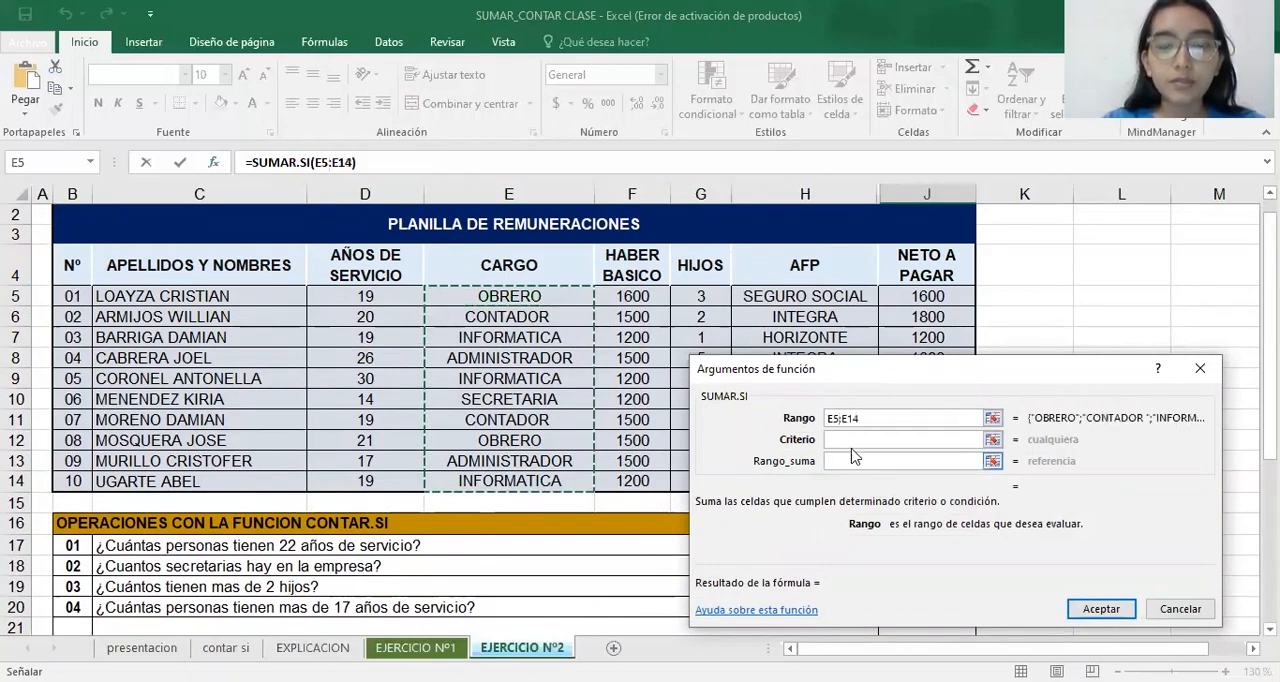
Set the criterion of the J27 SUMAR.SI formula to ADMINISTRADOR
left_click(860, 439)
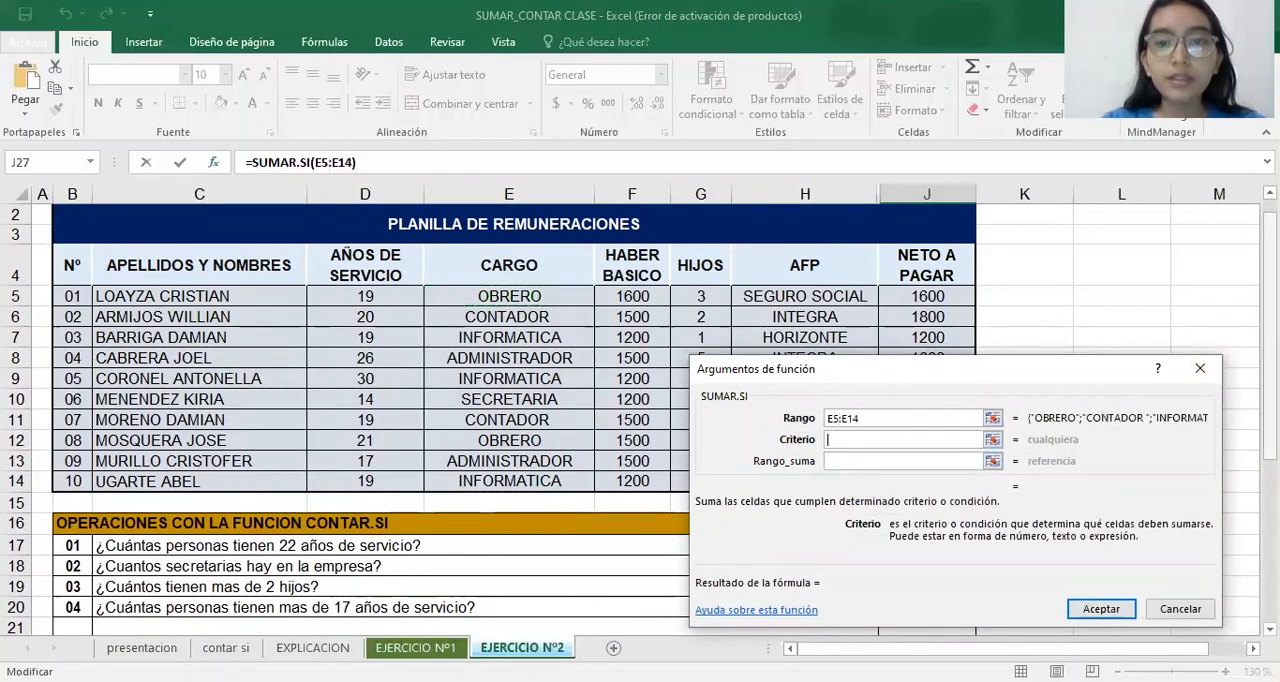
scroll(860, 439, "down", 2)
type("ADMIN")
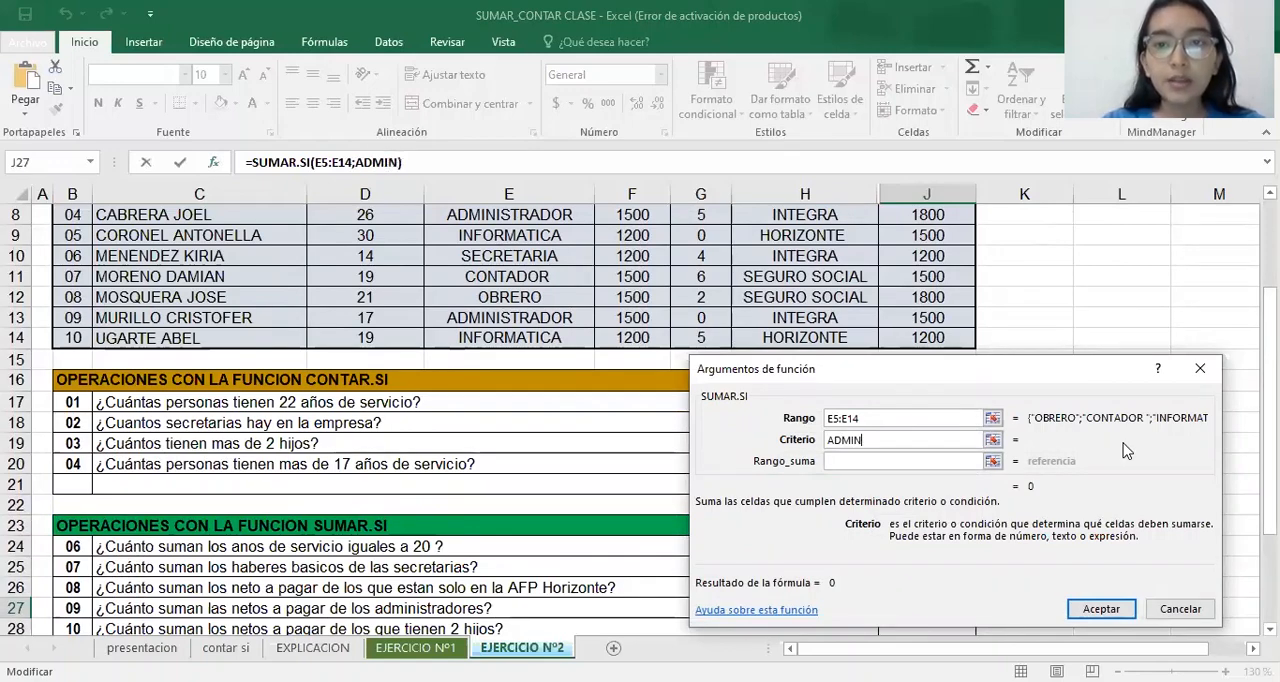
type("OSTRADOR")
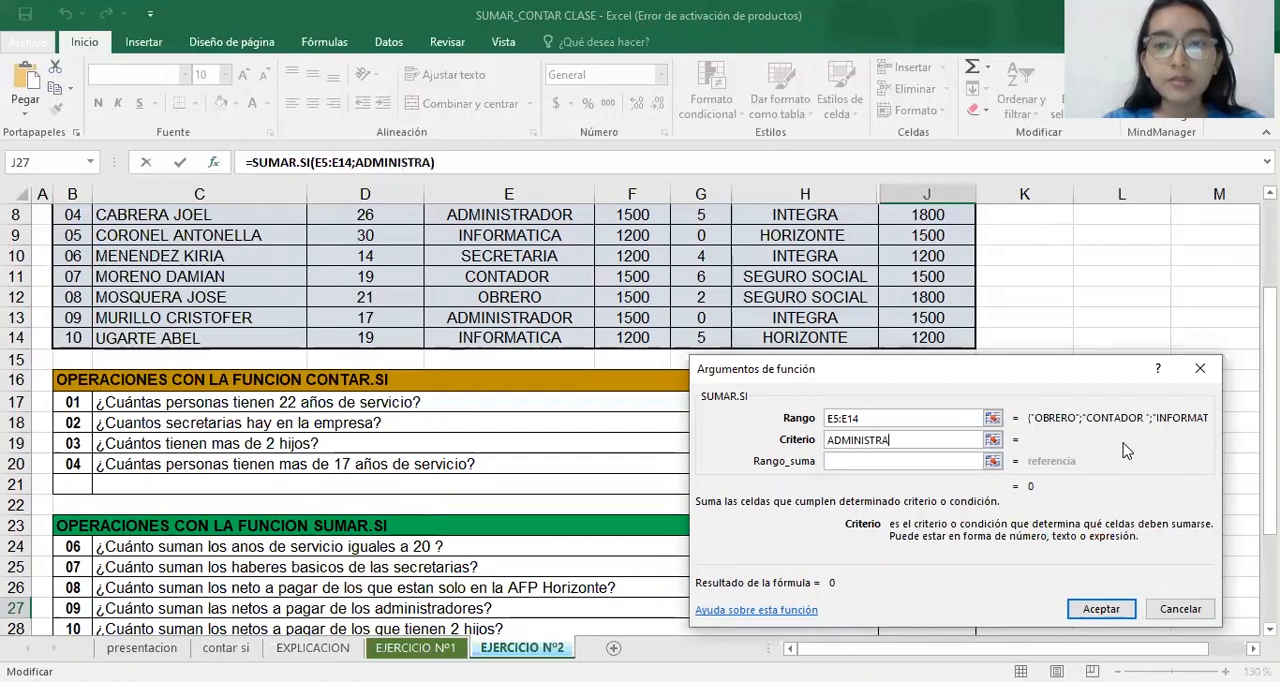
Set the J27 formula's sum range to the NETO A PAGAR values J5:J14 and accept the formula
left_click(968, 461)
mouse_move(1270, 427)
left_mouse_down()
mouse_move(1270, 475)
mouse_move(1270, 439)
left_mouse_up()
scroll(760, 336, "up", 2)
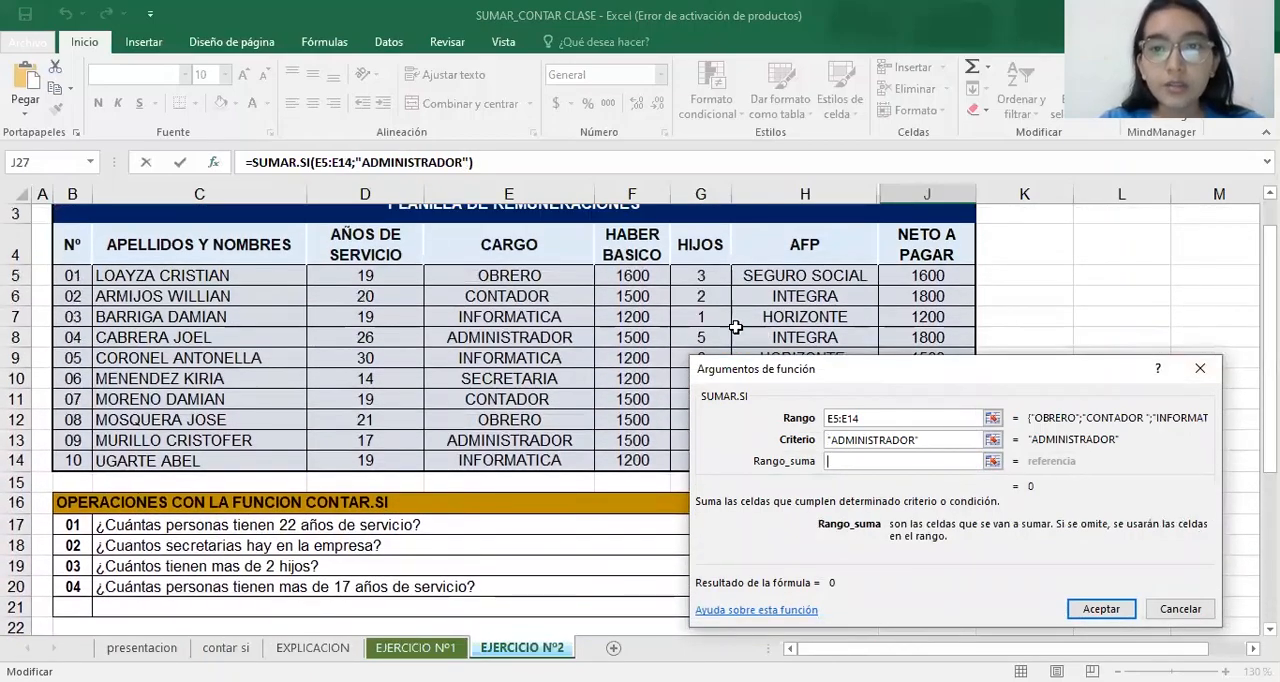
left_click(910, 280)
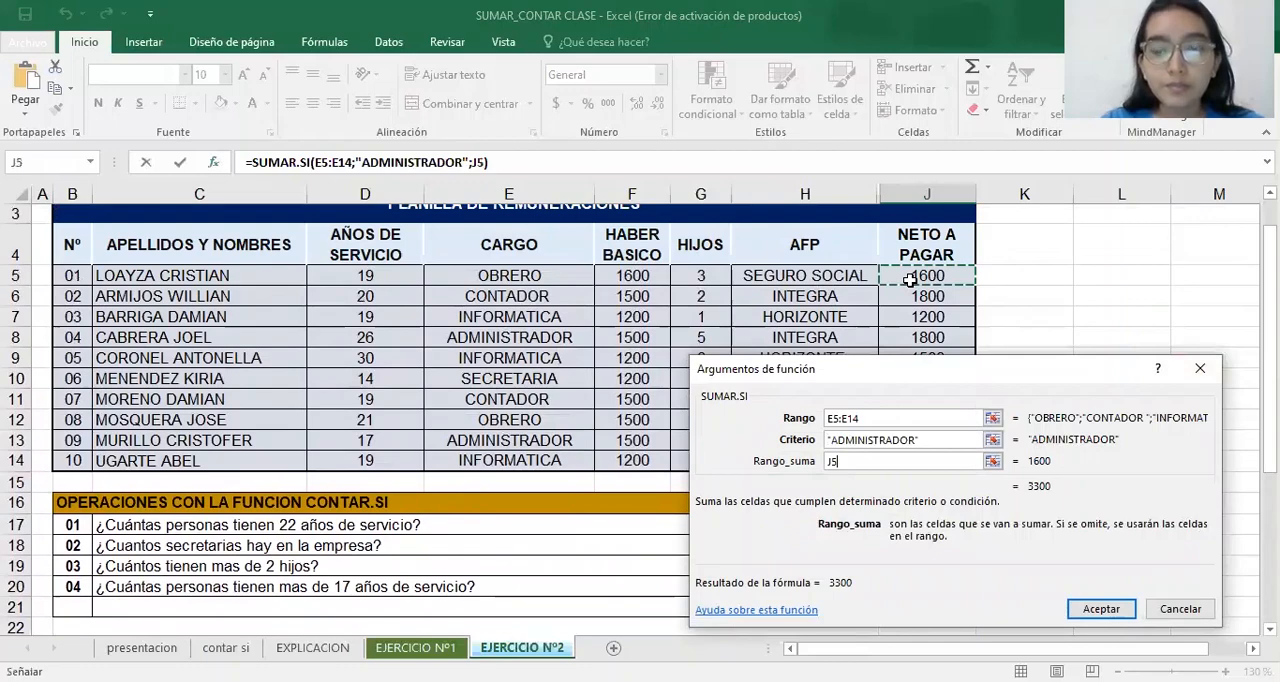
type(":J14")
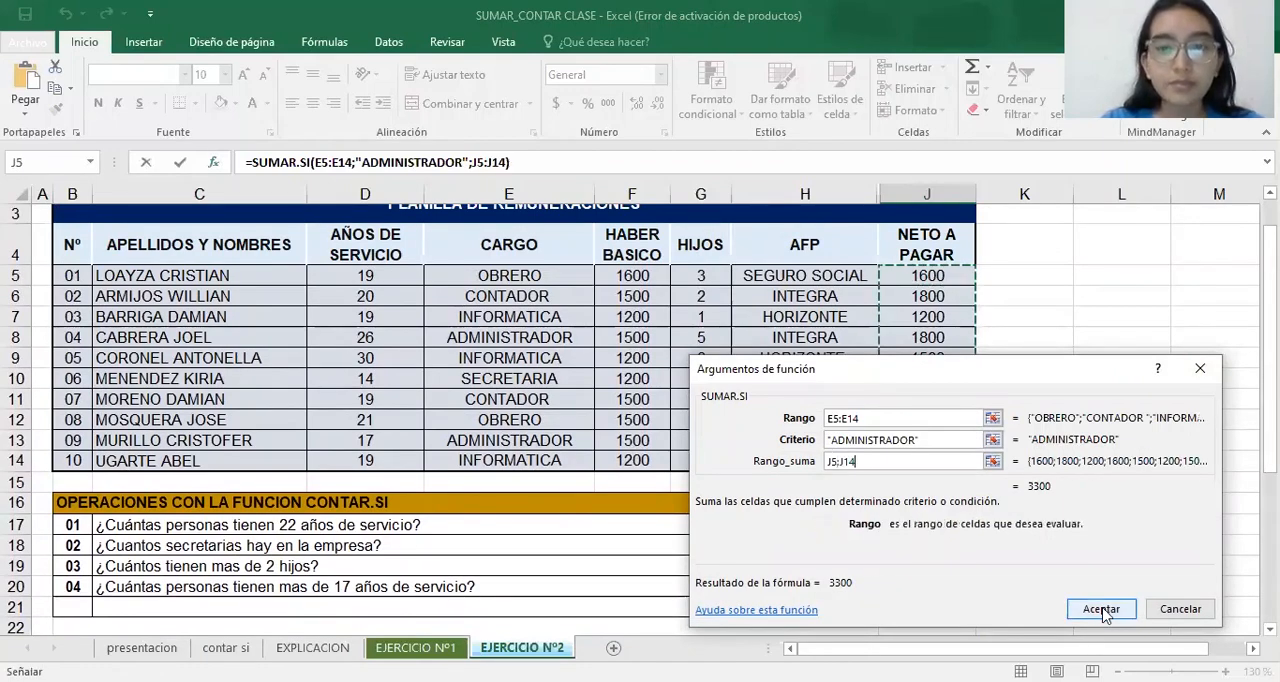
left_click(1100, 609)
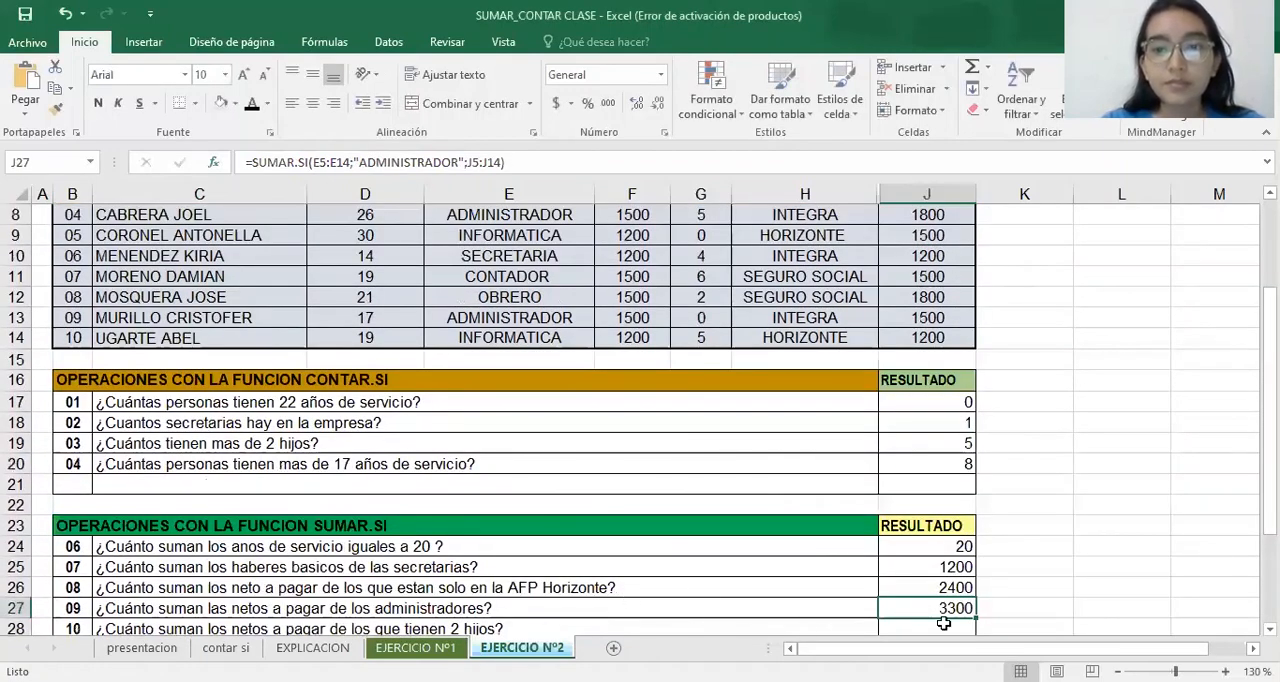
Start a SUMAR.SI formula in J28 for the question on net pay of those with 2 children and open its function arguments
scroll(429, 609, "down", 1)
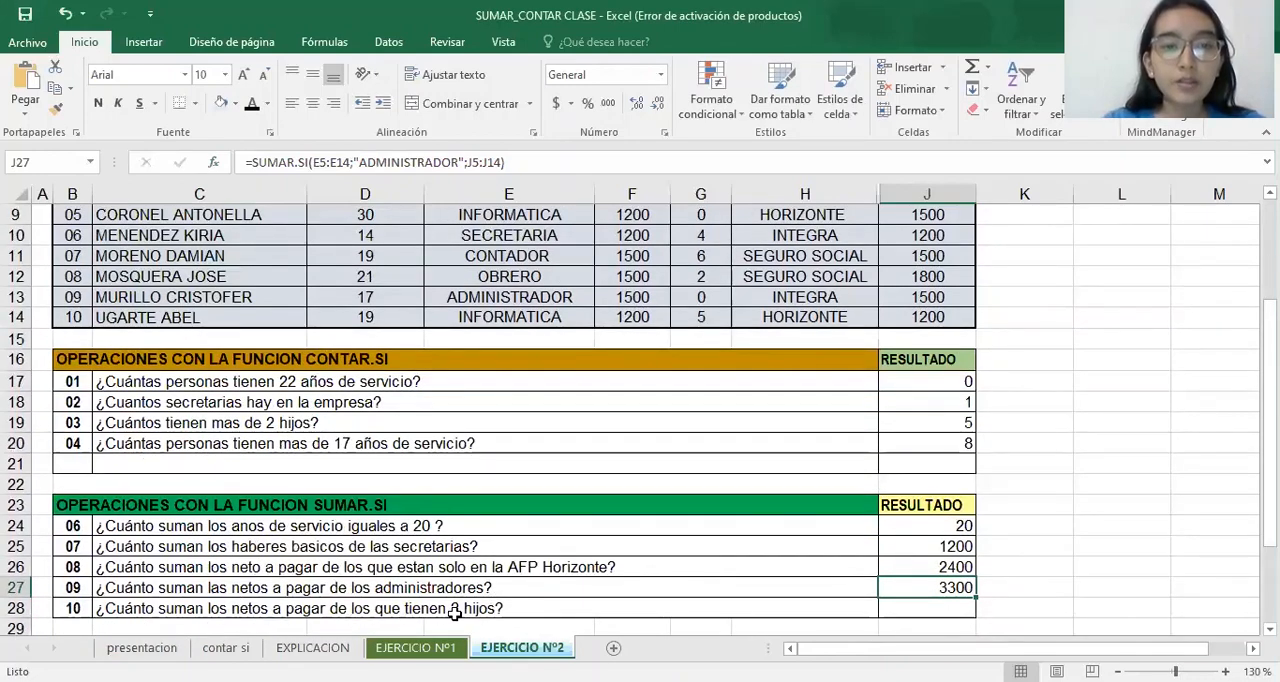
left_click(964, 611)
type("=")
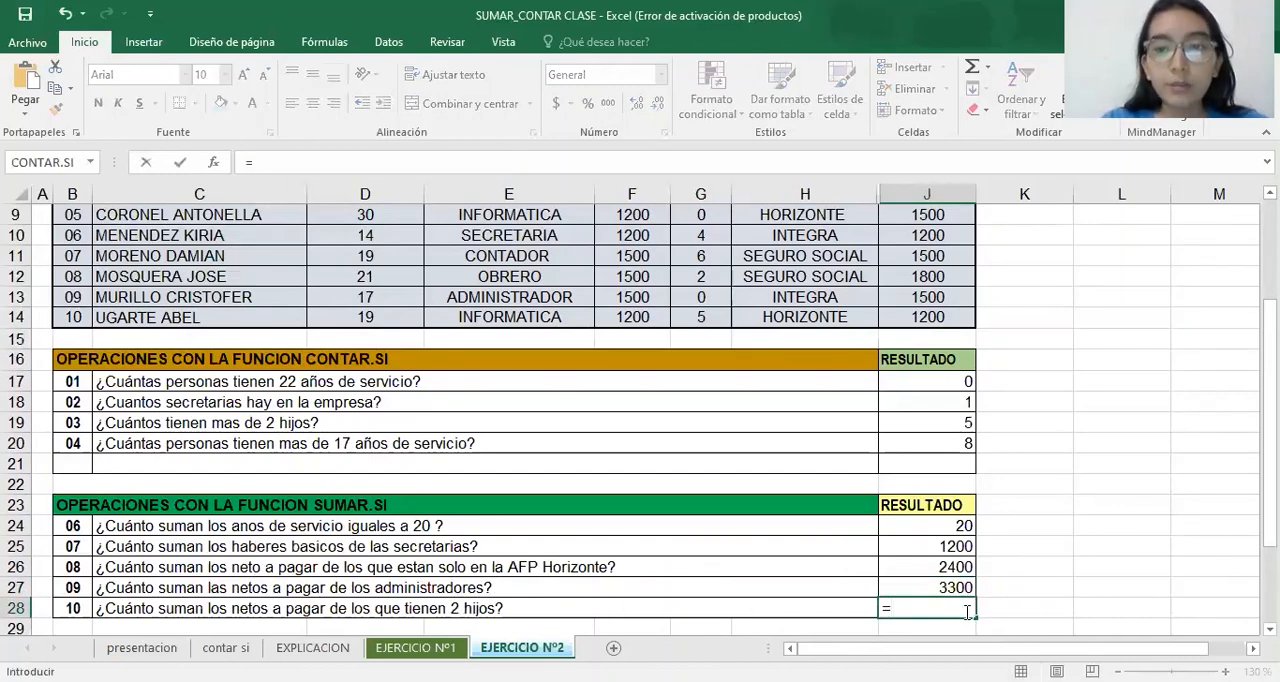
type("SUMA")
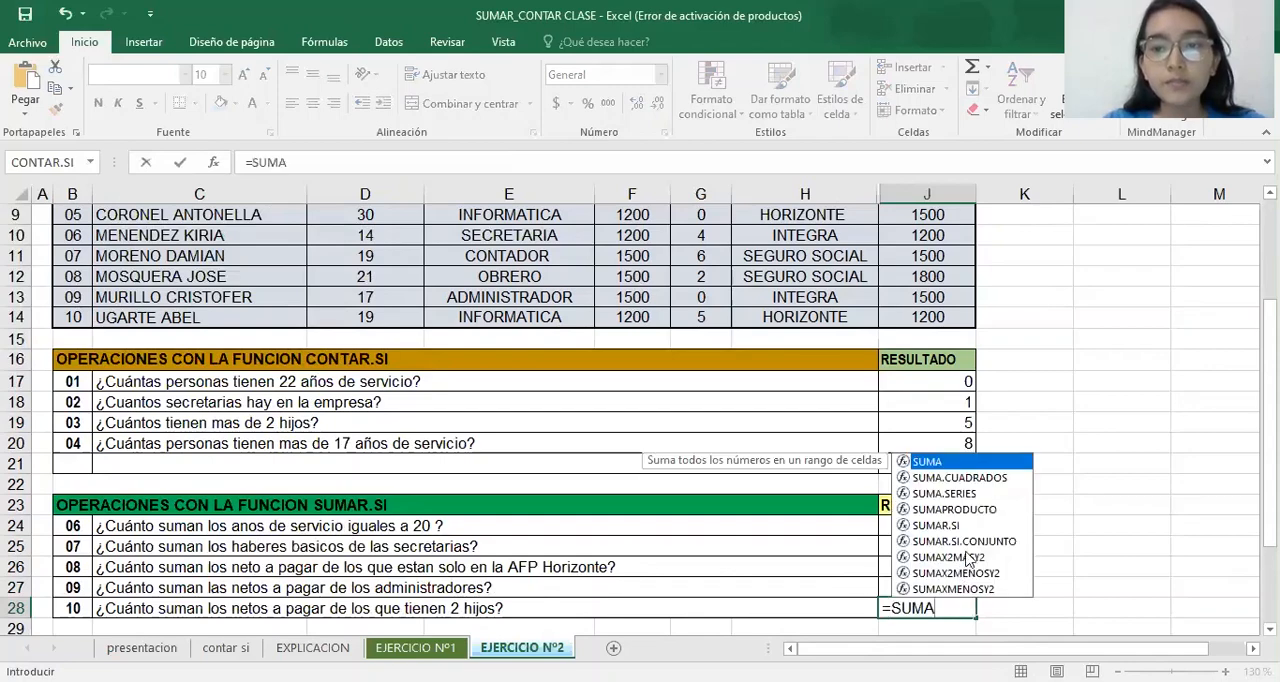
left_click(976, 527)
key("Tab")
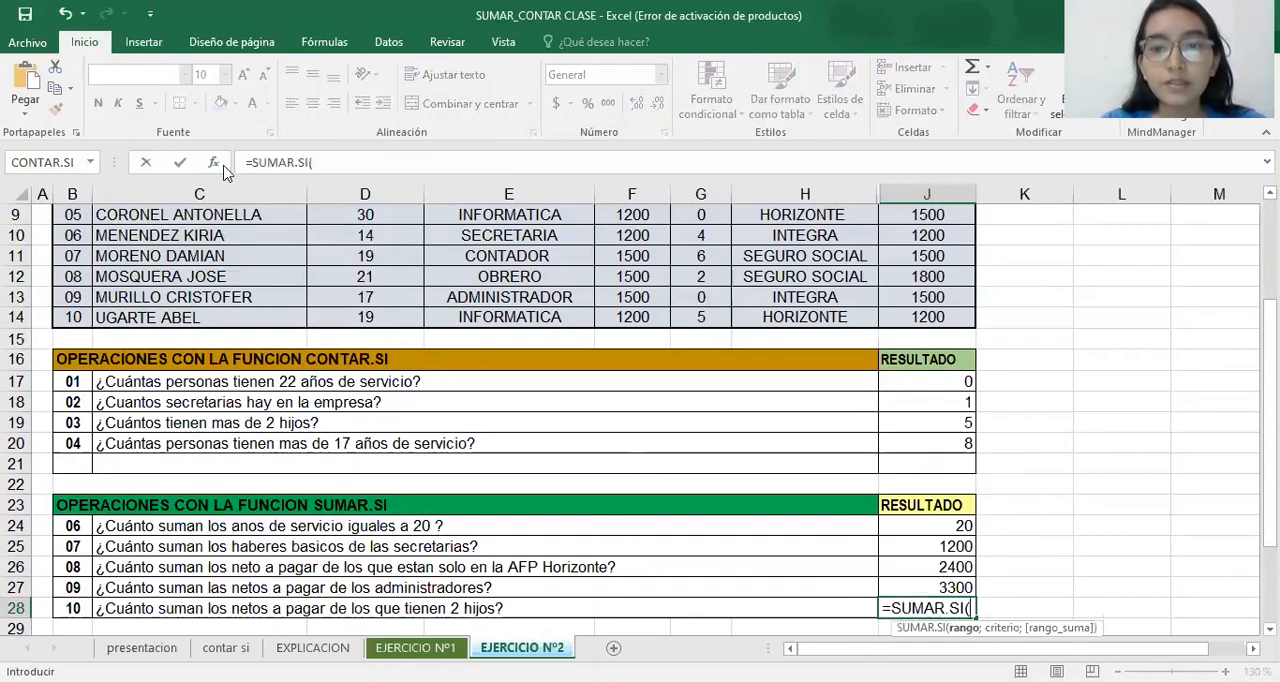
left_click(213, 162)
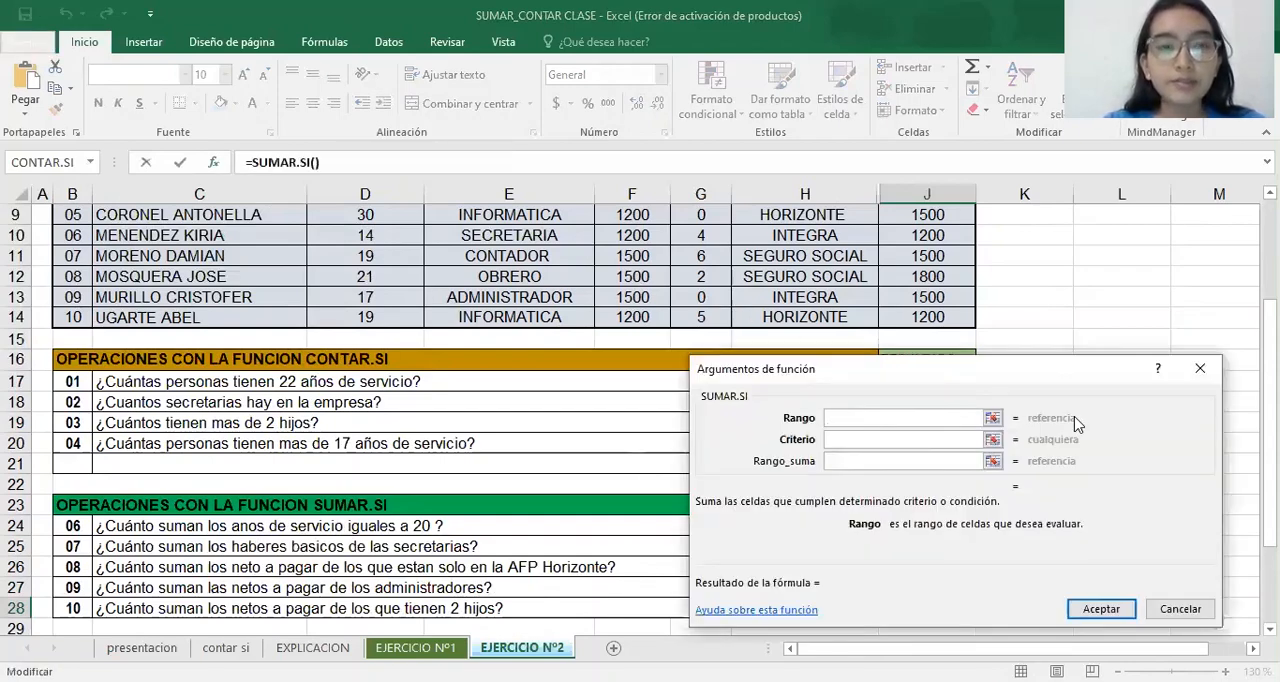
Set the J28 formula's range to the HIJOS values G5:G14
scroll(400, 420, "up", 2)
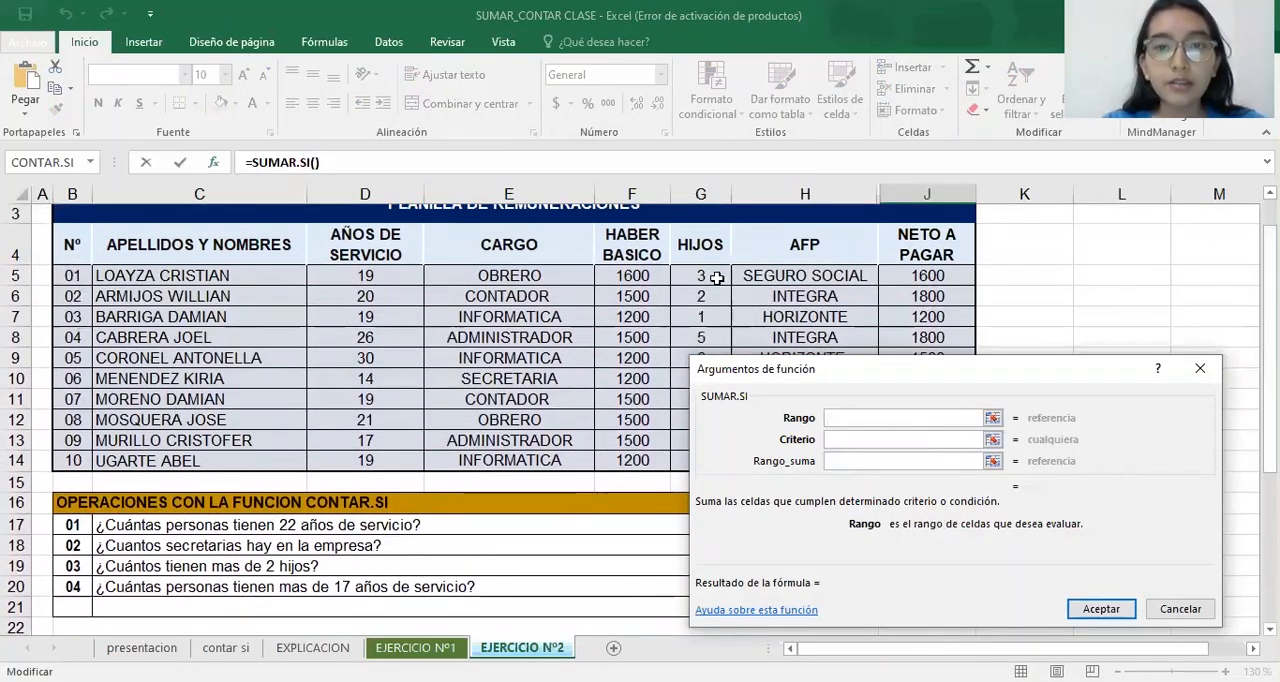
left_click(716, 277)
left_click_drag(716, 277, 716, 461)
Set the criterion of the J28 SUMAR.SI formula to 2
left_click(953, 440)
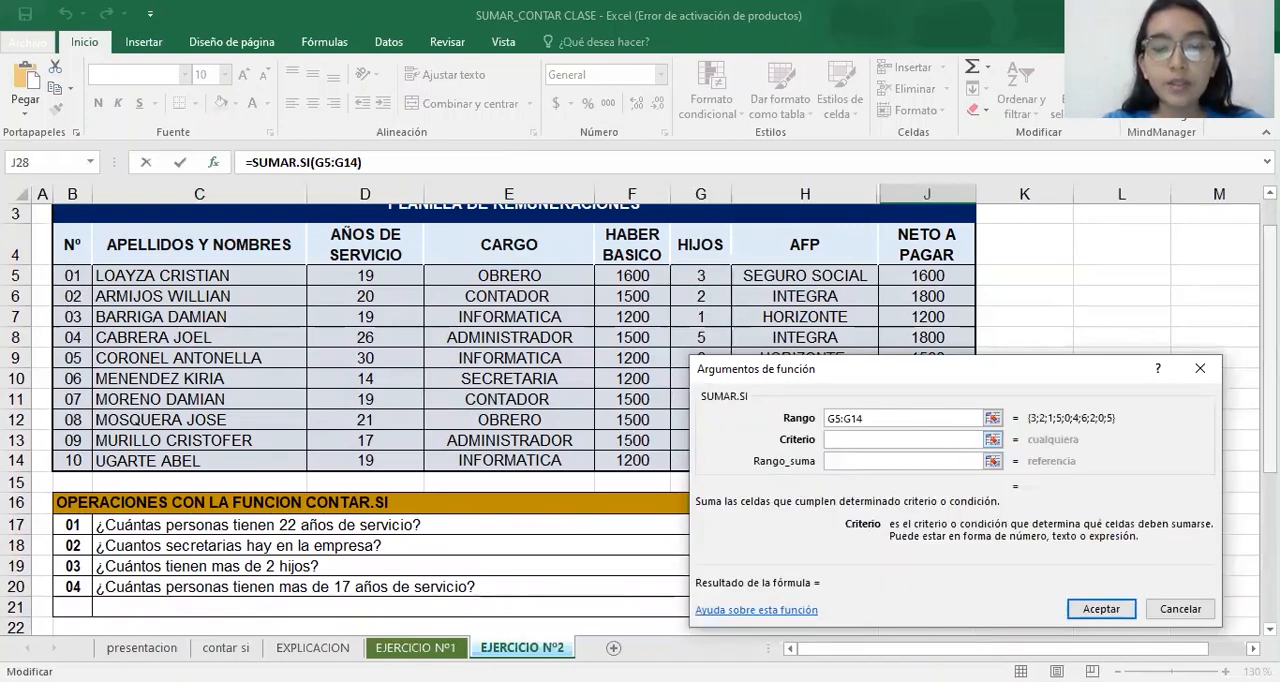
scroll(345, 420, "down", 4)
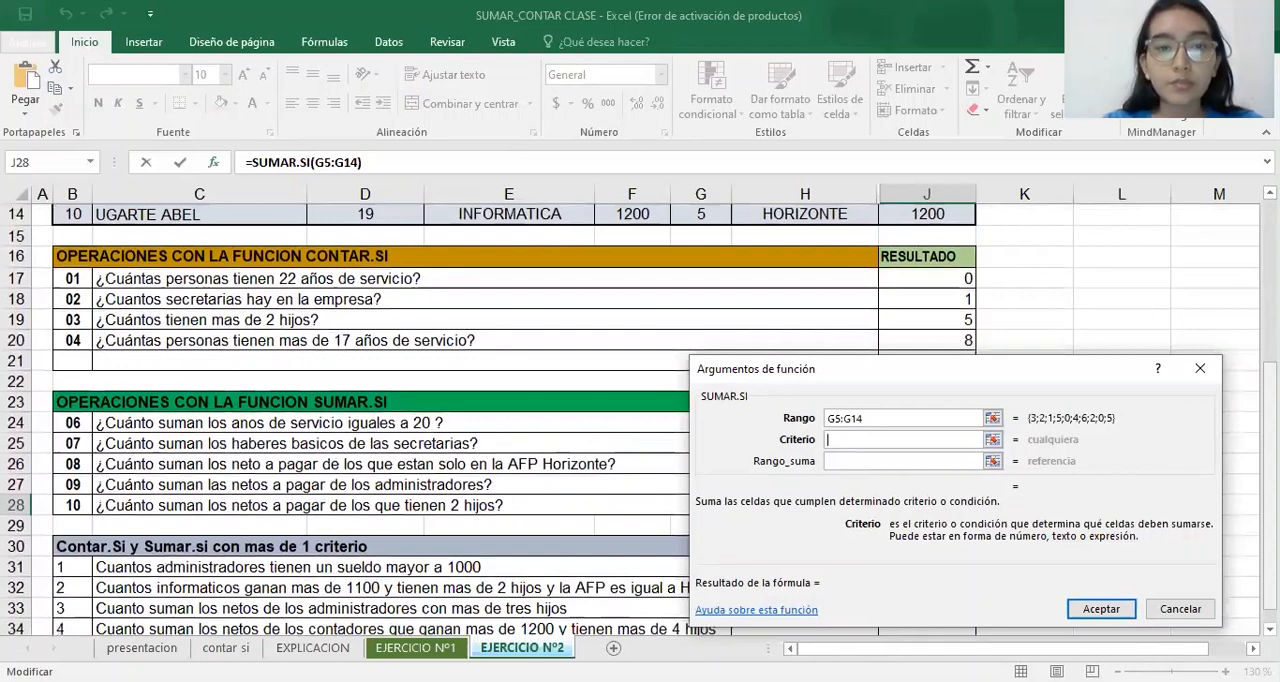
type("1")
key("BackSpace")
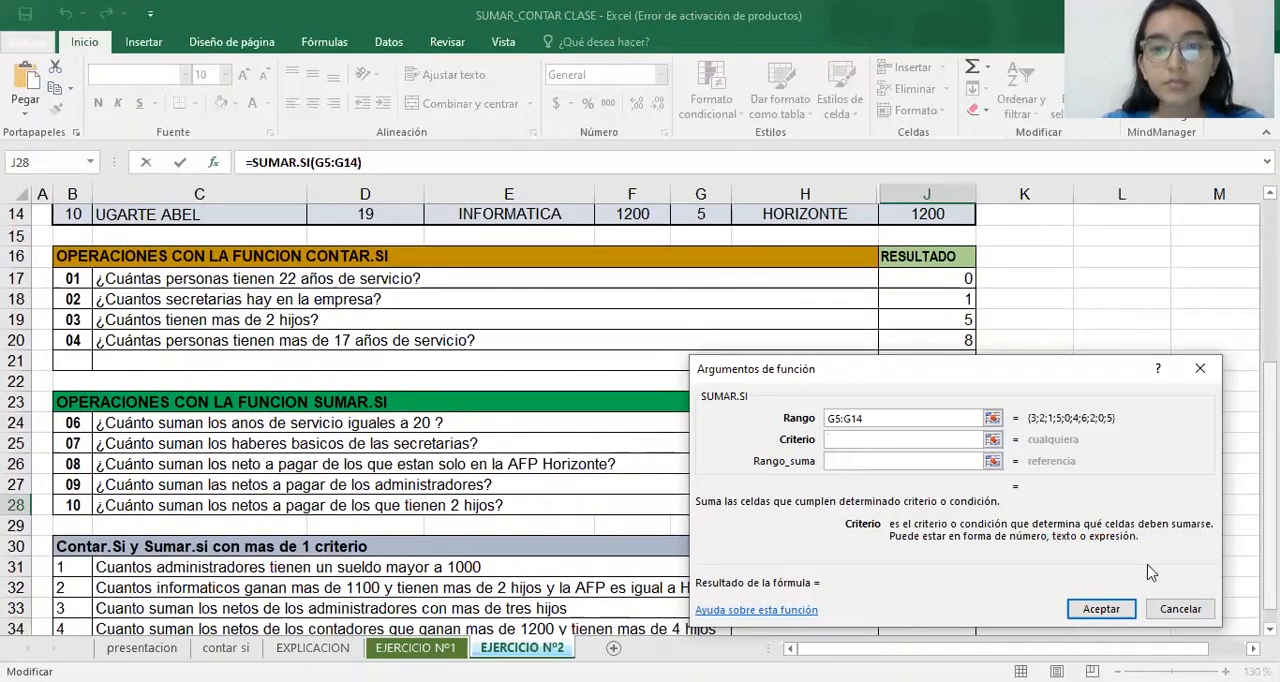
scroll(925, 550, "down", 1)
type("2")
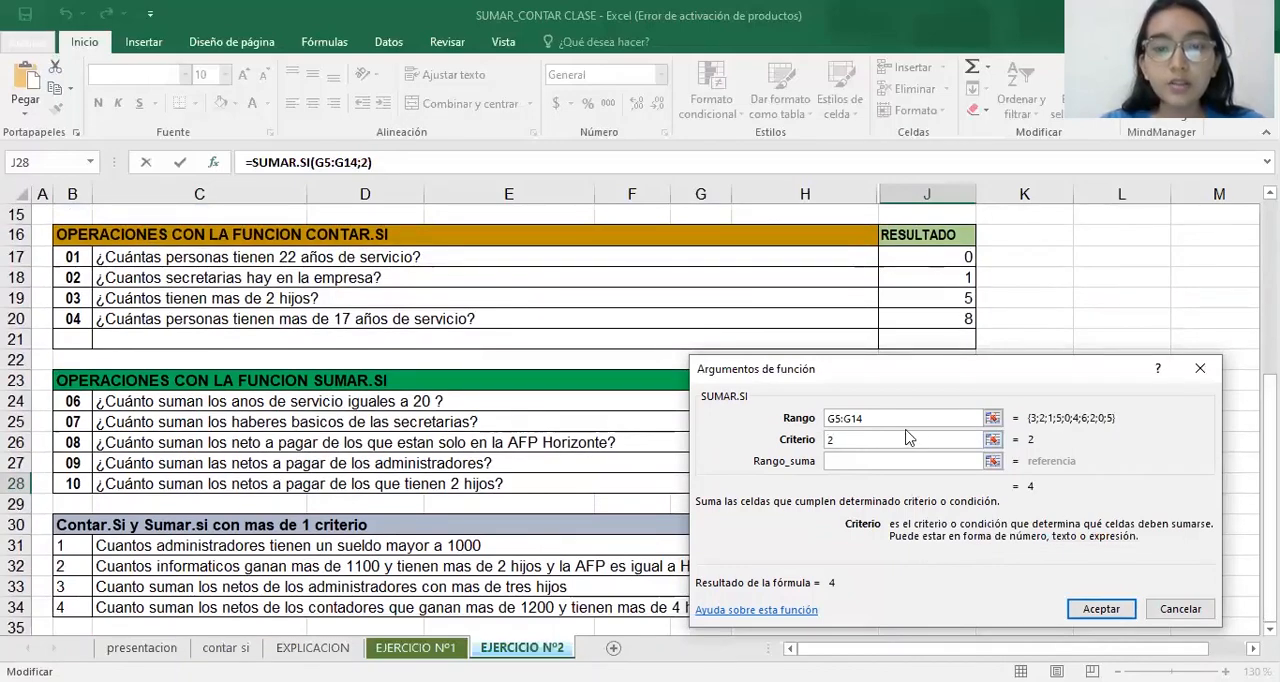
Set the J28 formula's sum range to the NETO A PAGAR values J5:J14 and accept the formula
left_click(884, 463)
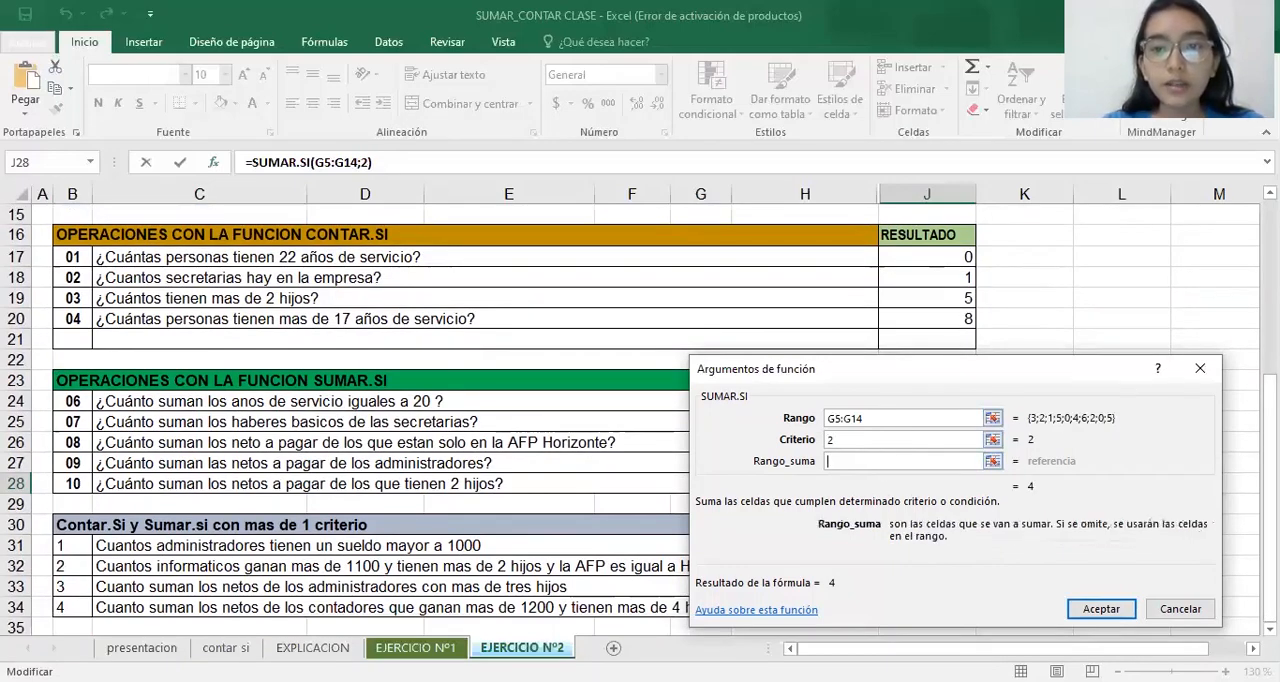
scroll(868, 337, "up", 4)
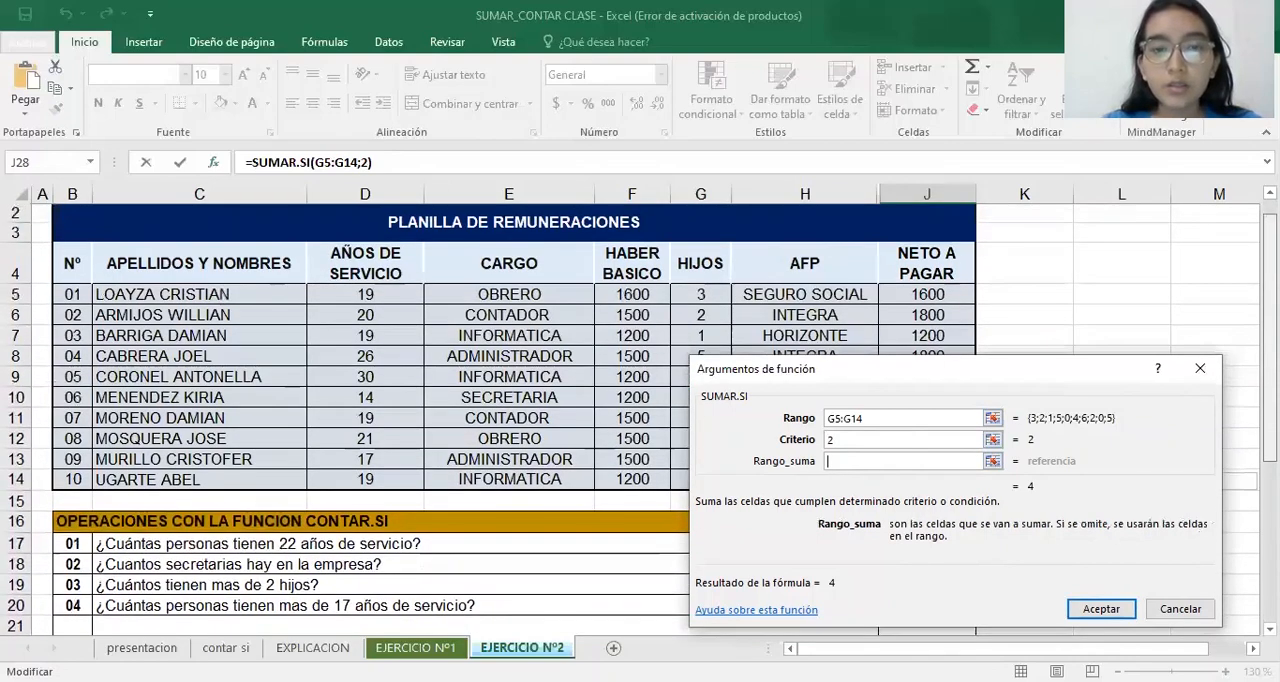
left_click(897, 297)
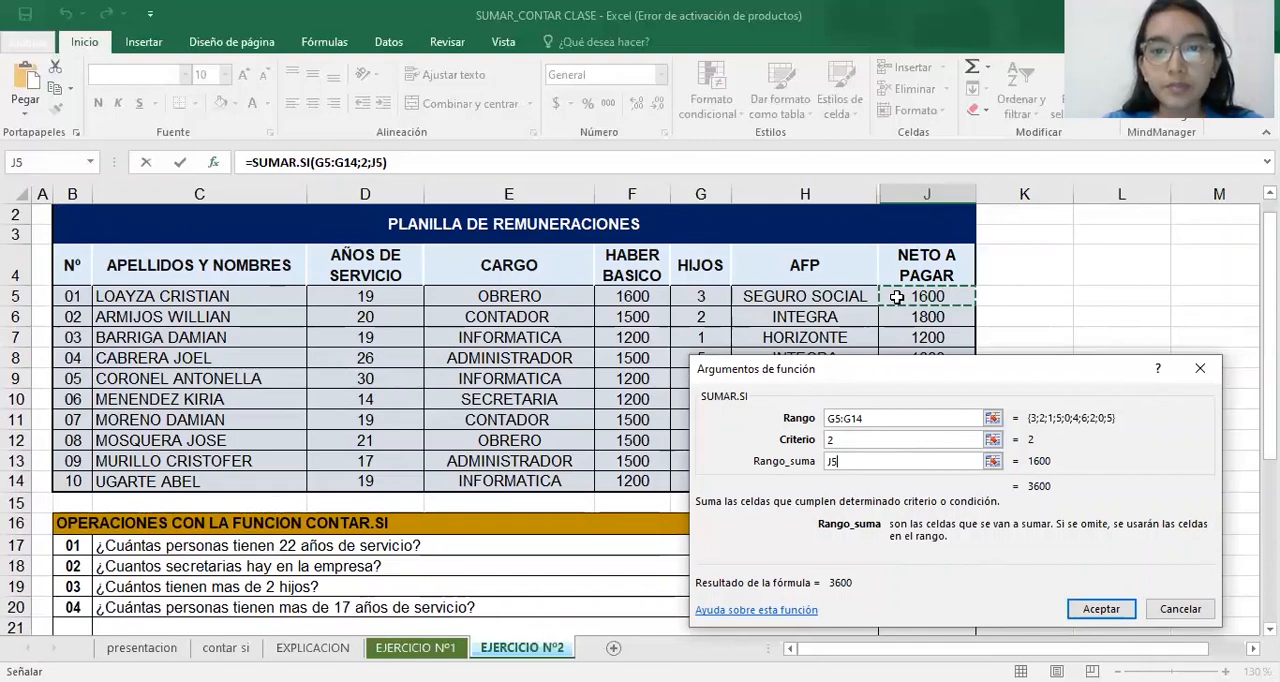
type(":J14")
left_click(1100, 609)
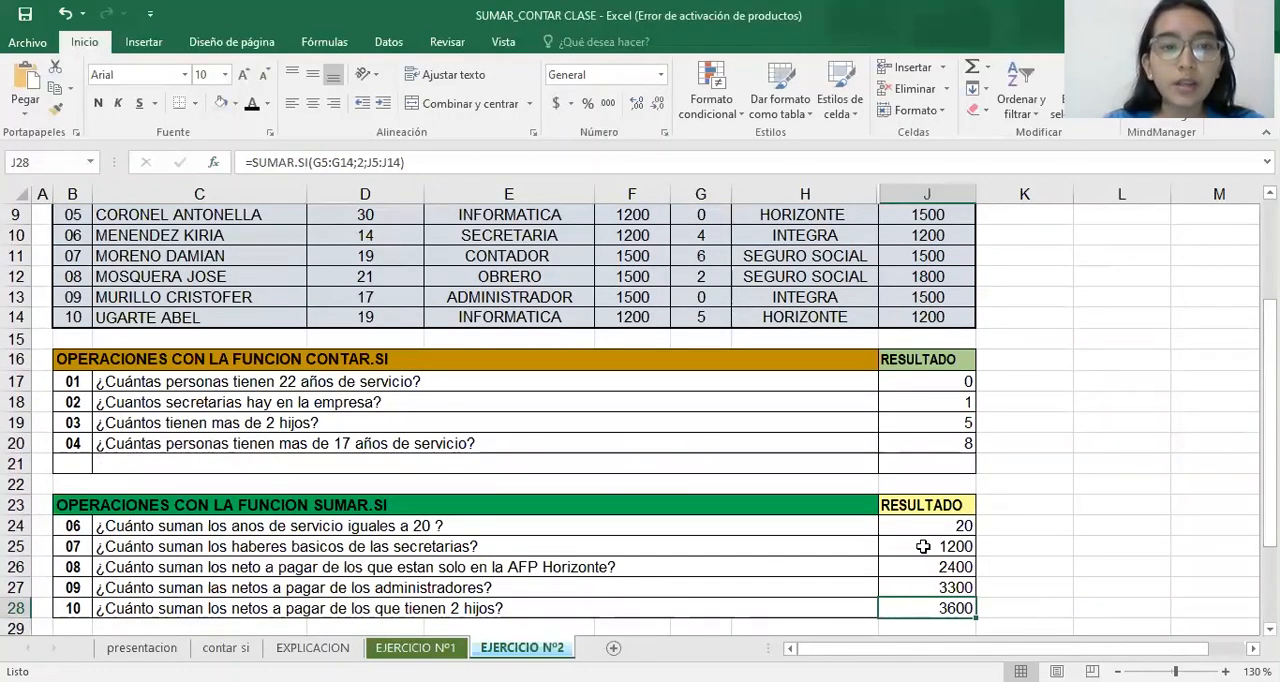
Start a CONTAR.SI.CONJUNTO formula in J31 for the administrators' salary question and open its function arguments clear of the questions
scroll(1176, 288, "down", 2)
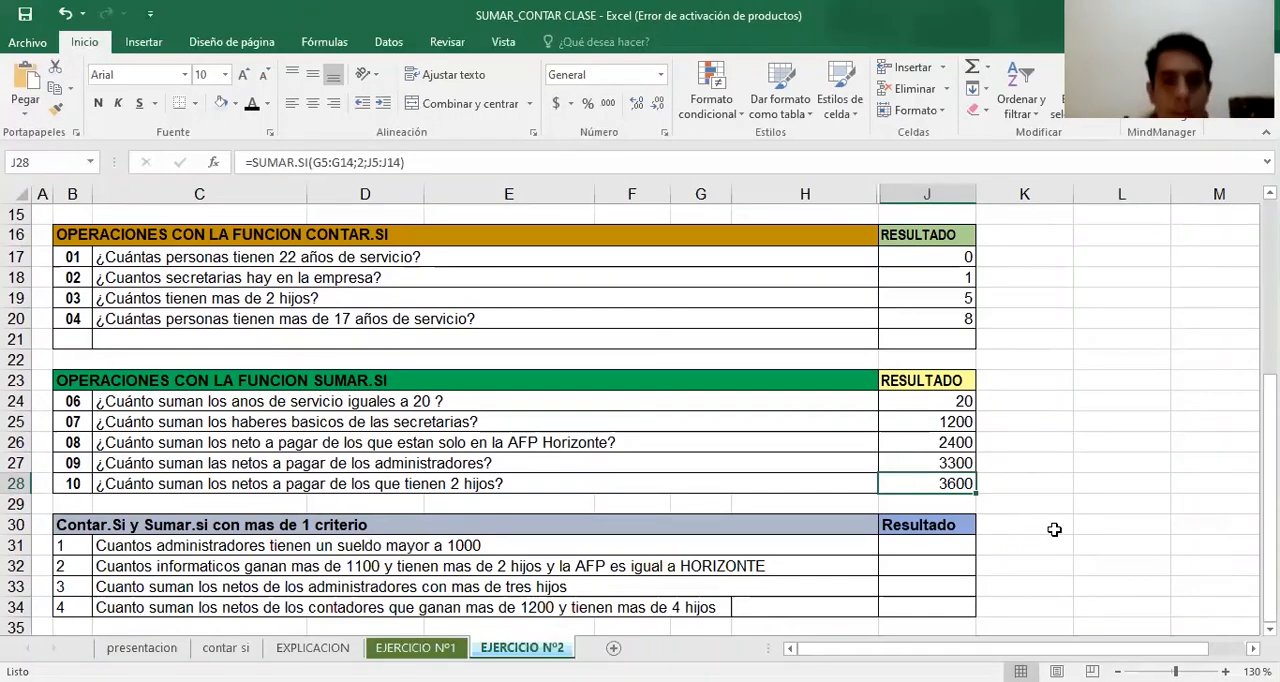
left_click(922, 550)
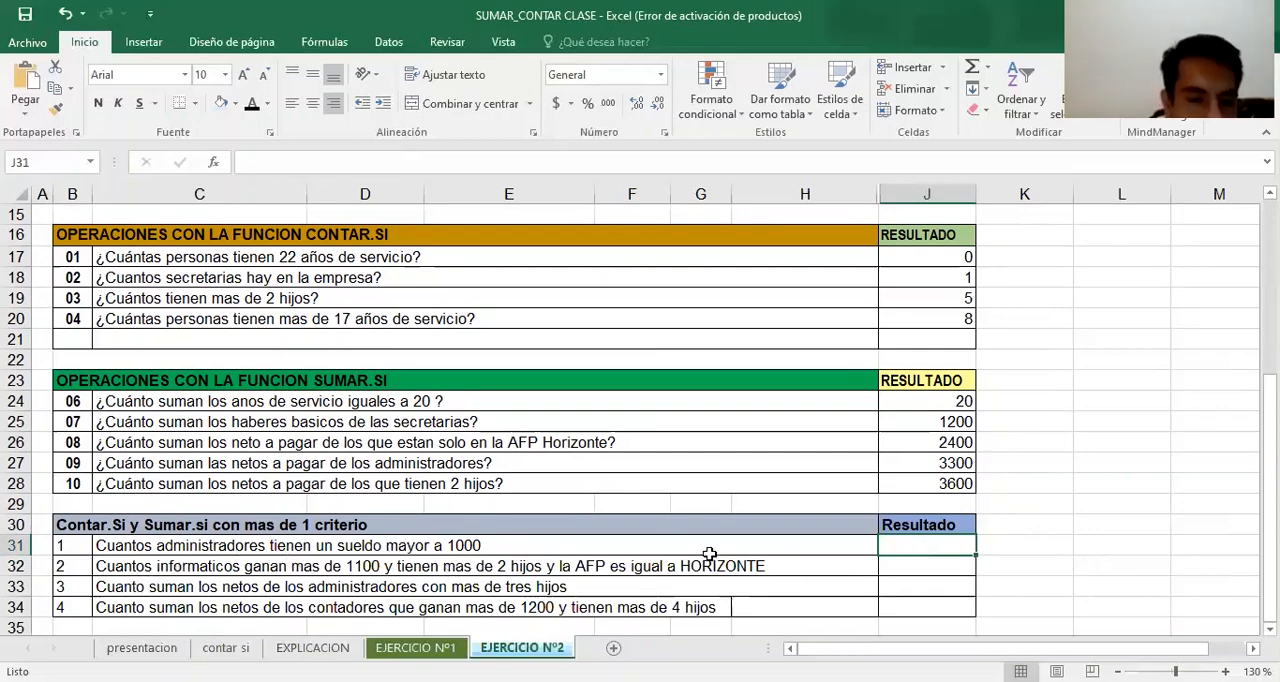
type("=")
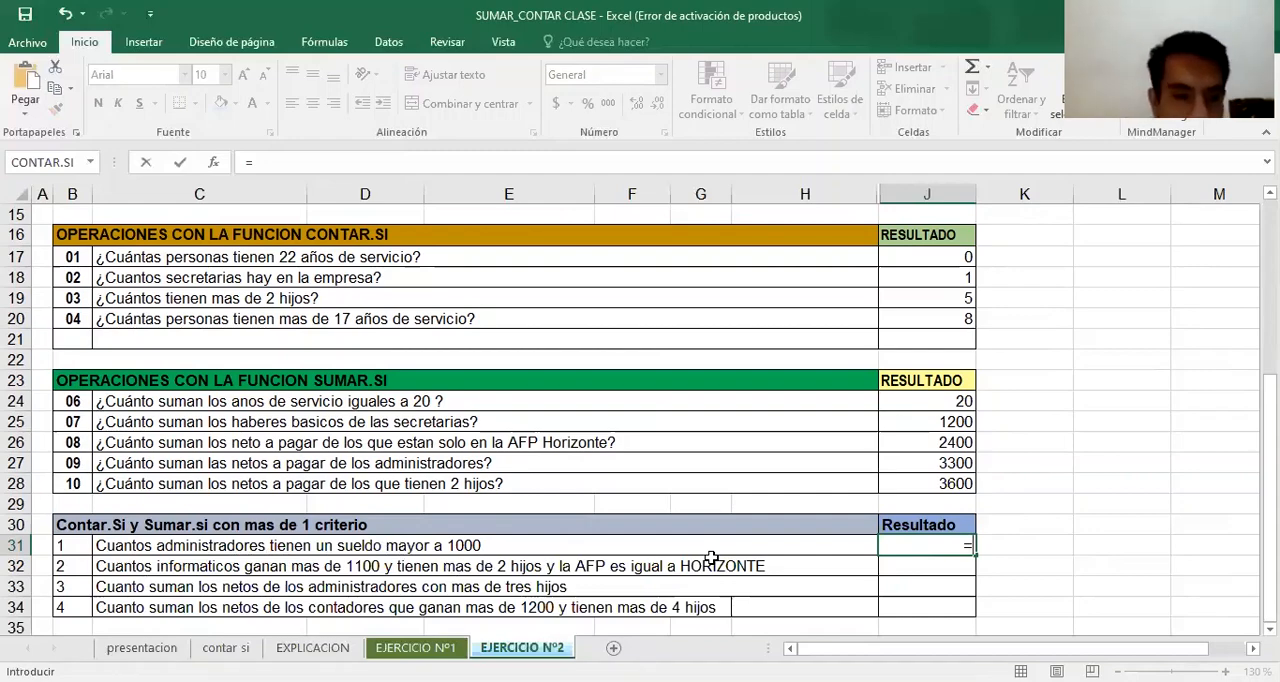
type("CONTA")
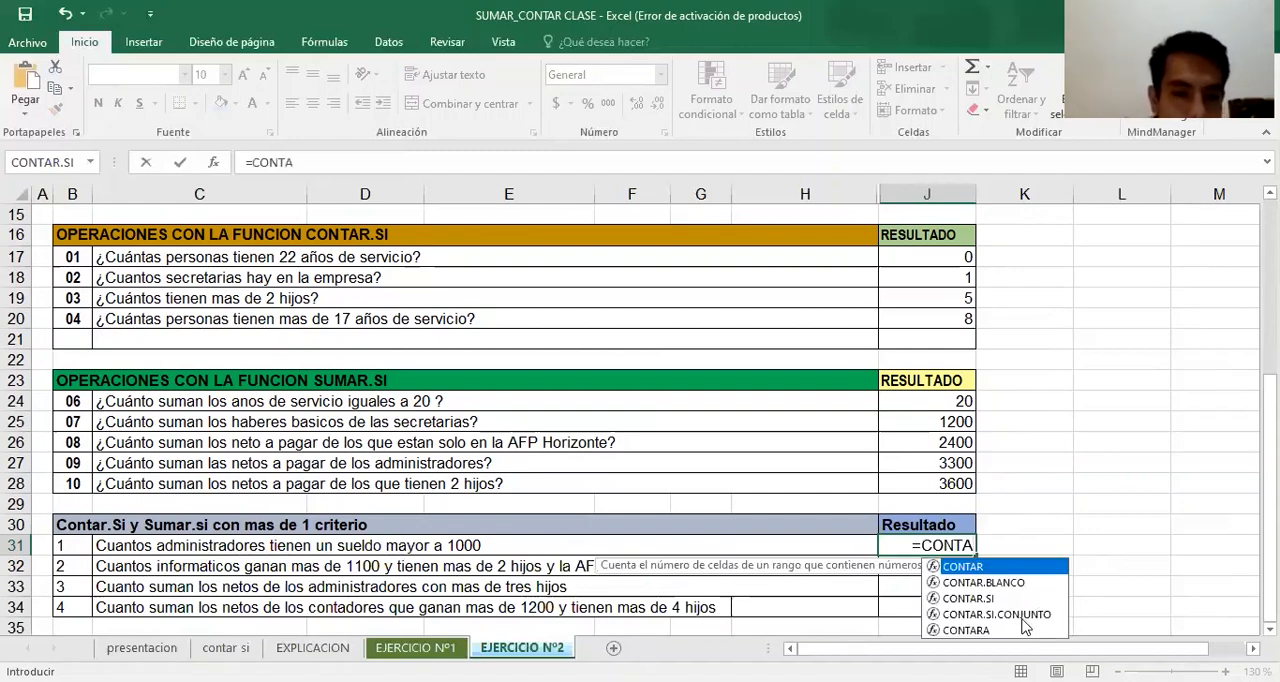
left_click(1032, 614)
key("Tab")
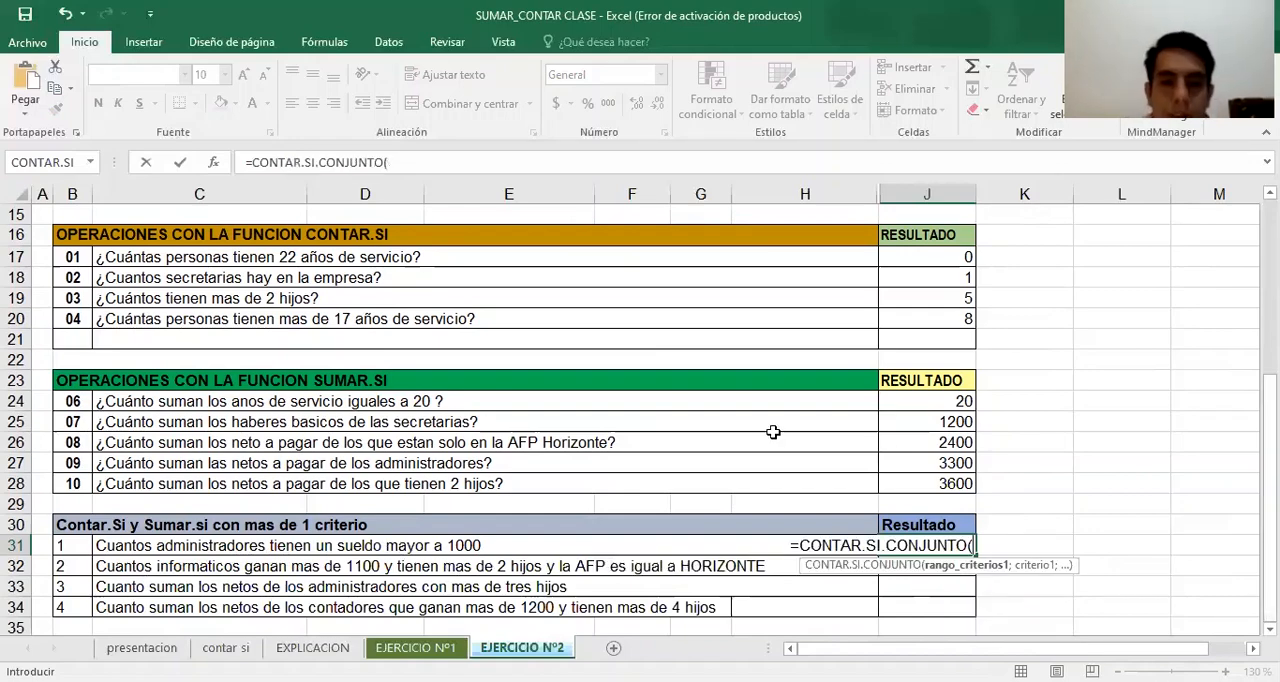
left_click(214, 163)
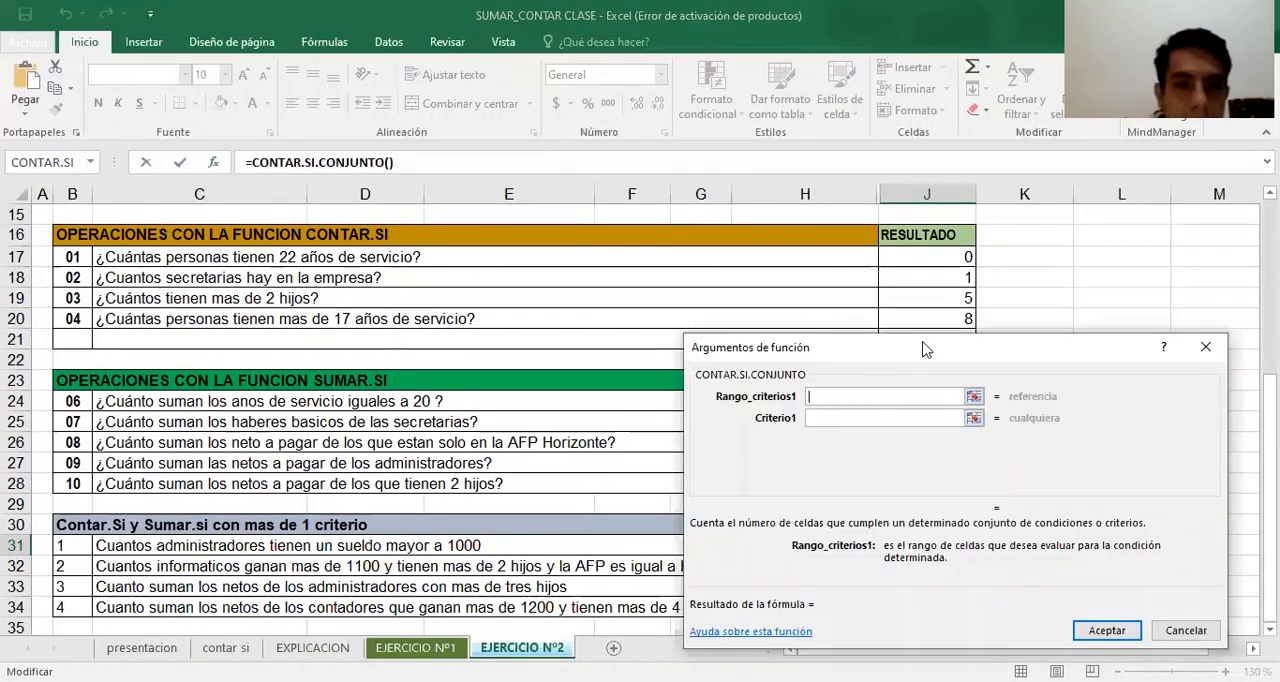
left_click_drag(925, 349, 922, 240)
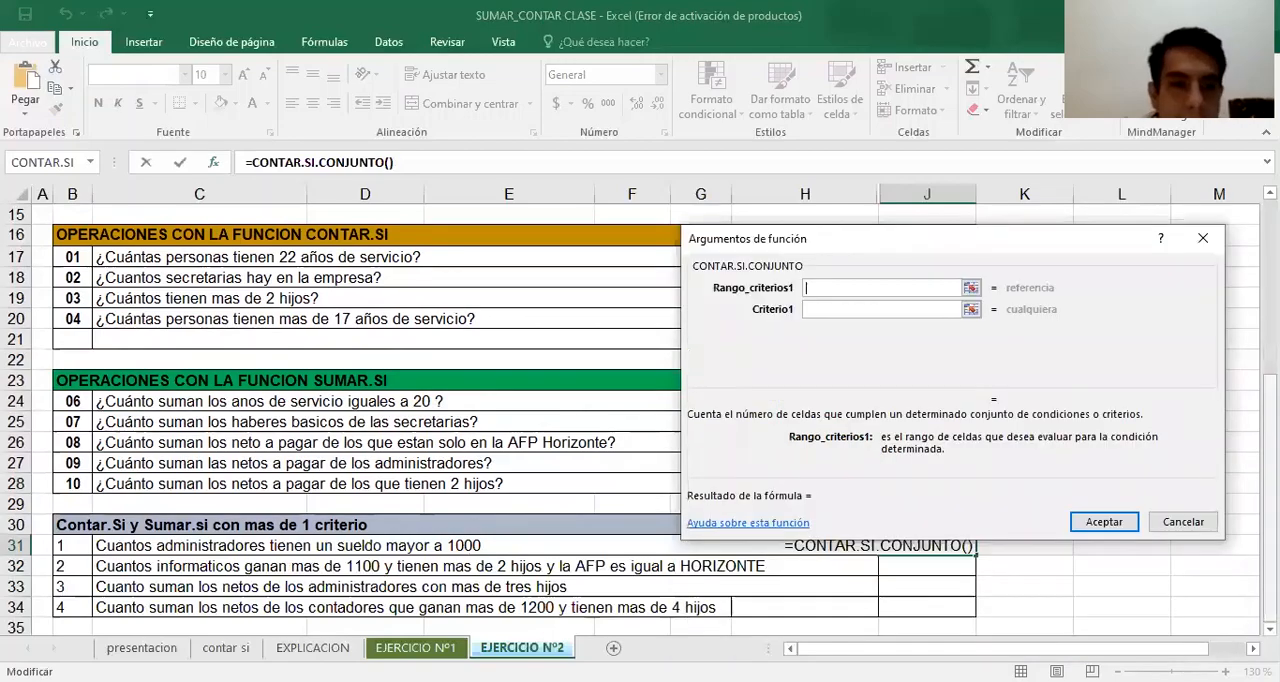
Set the J31 formula's first criteria range to the CARGO entries E5:E14
scroll(630, 420, "up", 1)
scroll(630, 420, "up", 4)
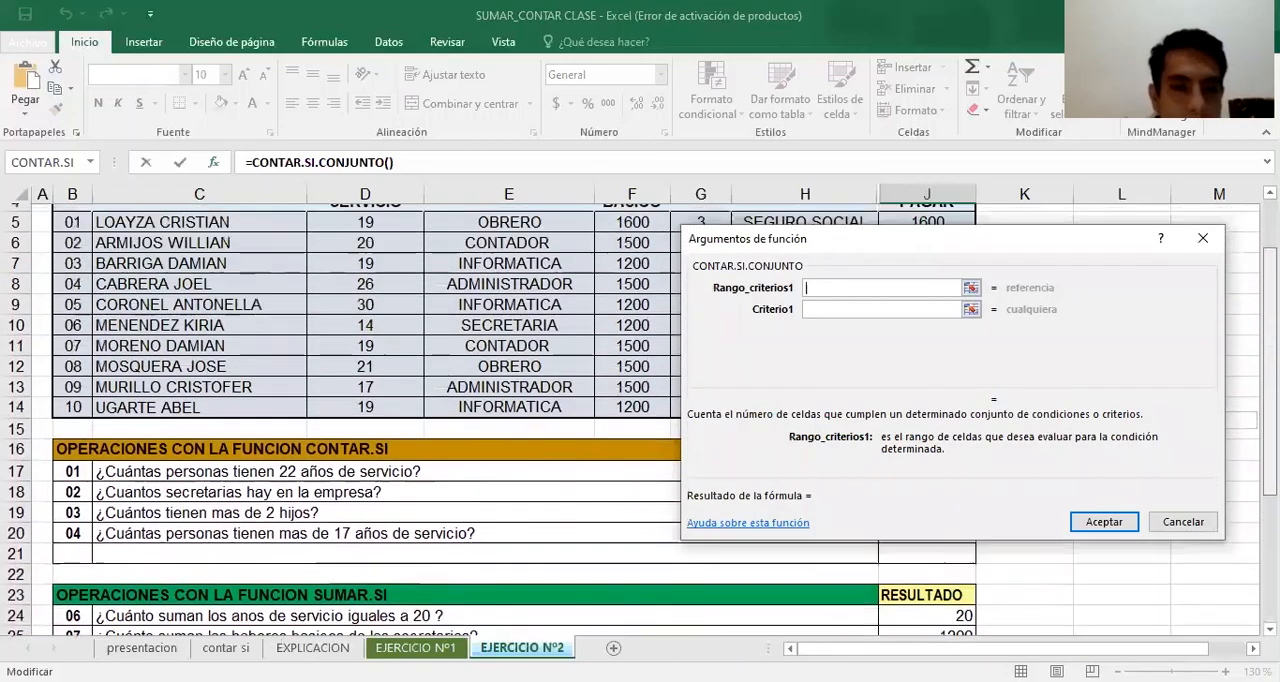
left_click(535, 277)
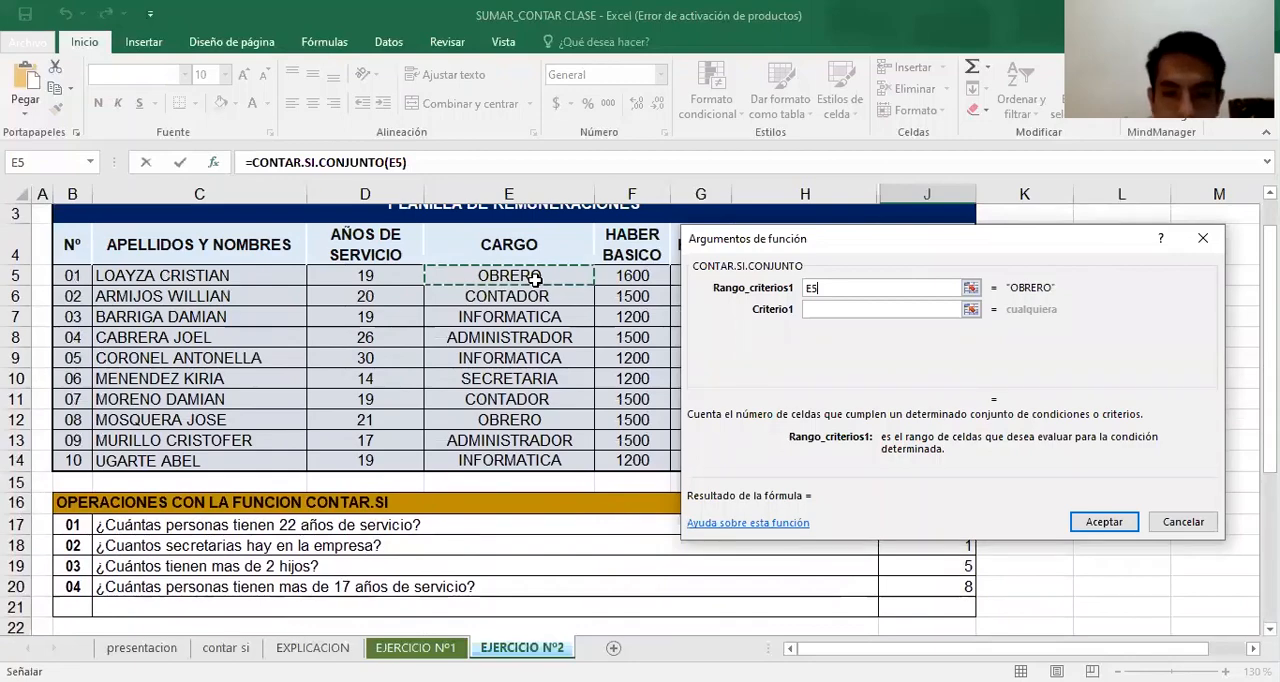
key("ctrl+shift+Down")
Set the first criterion of the J31 CONTAR.SI.CONJUNTO formula to ADMINISTRADOR
scroll(340, 420, "down", 4)
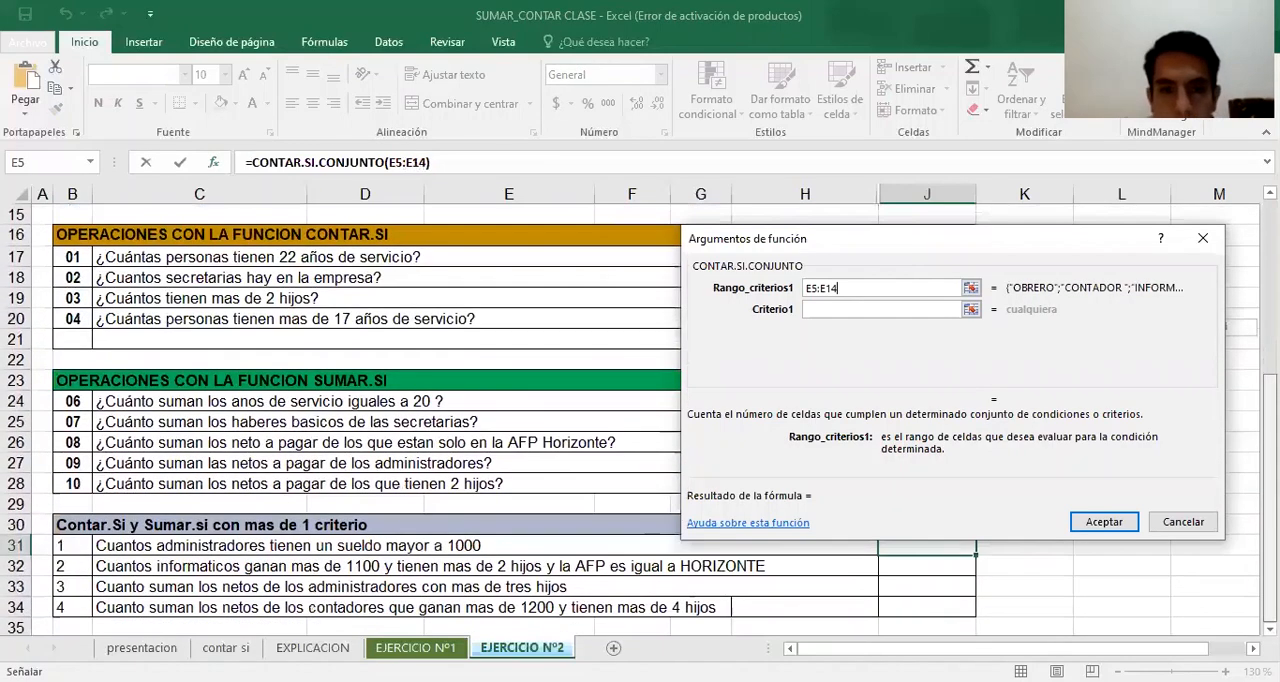
left_click(914, 312)
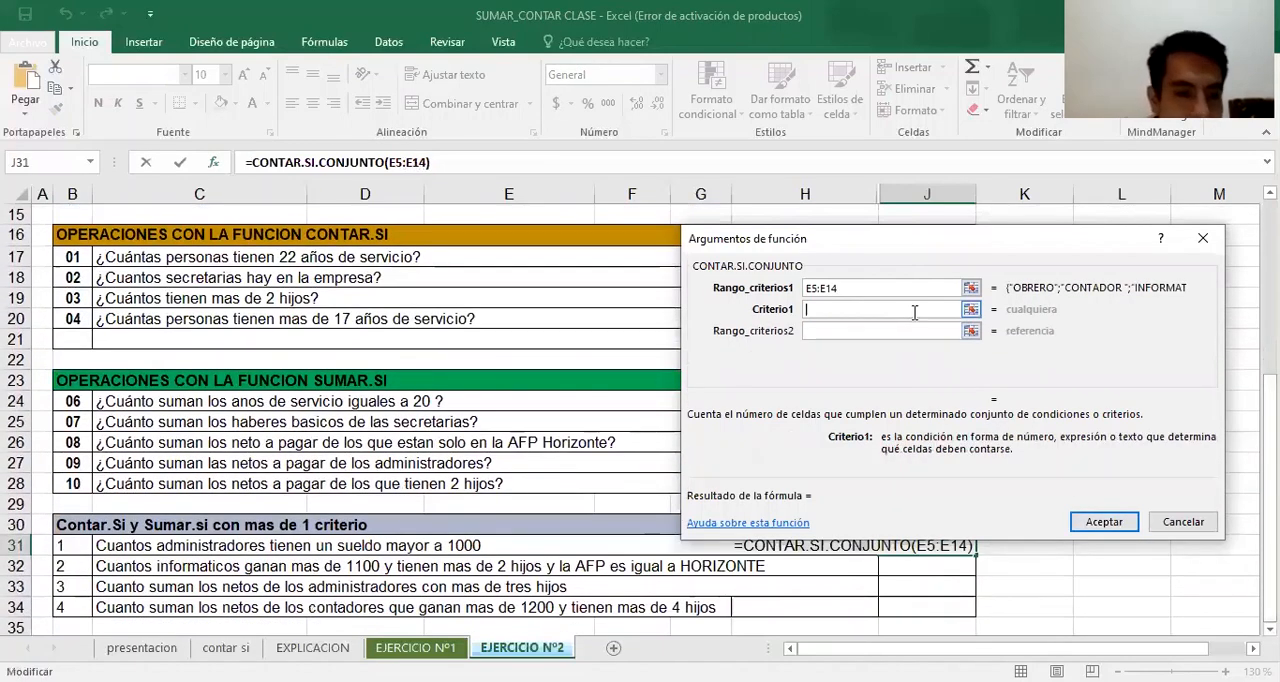
type("ADMIN")
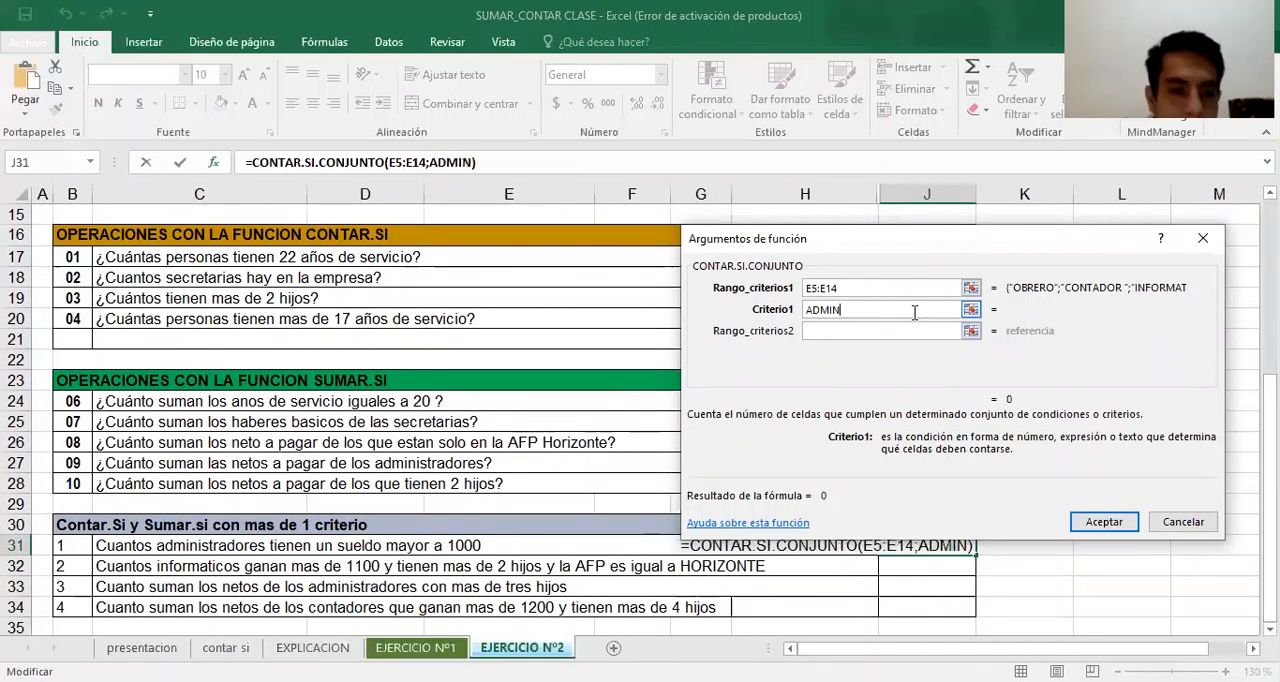
type("ISTRADOR")
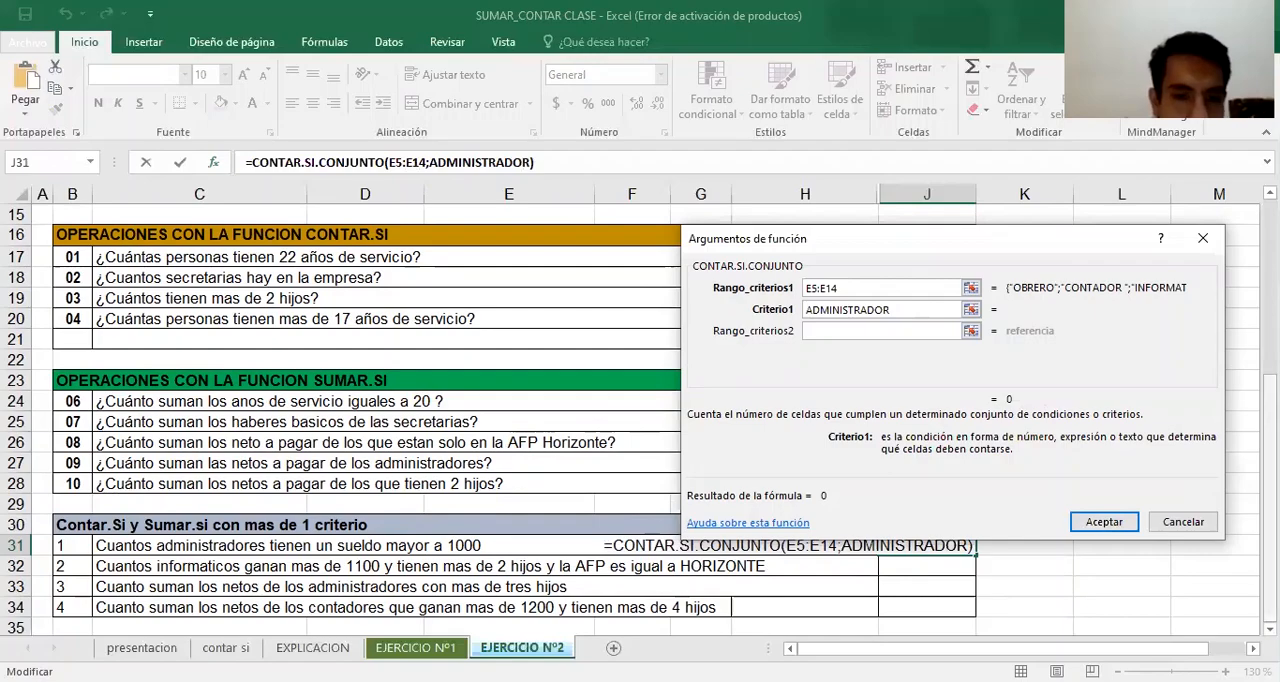
Move the function arguments dialog clear of the first NETO A PAGAR values in the payroll table
scroll(640, 420, "up", 1)
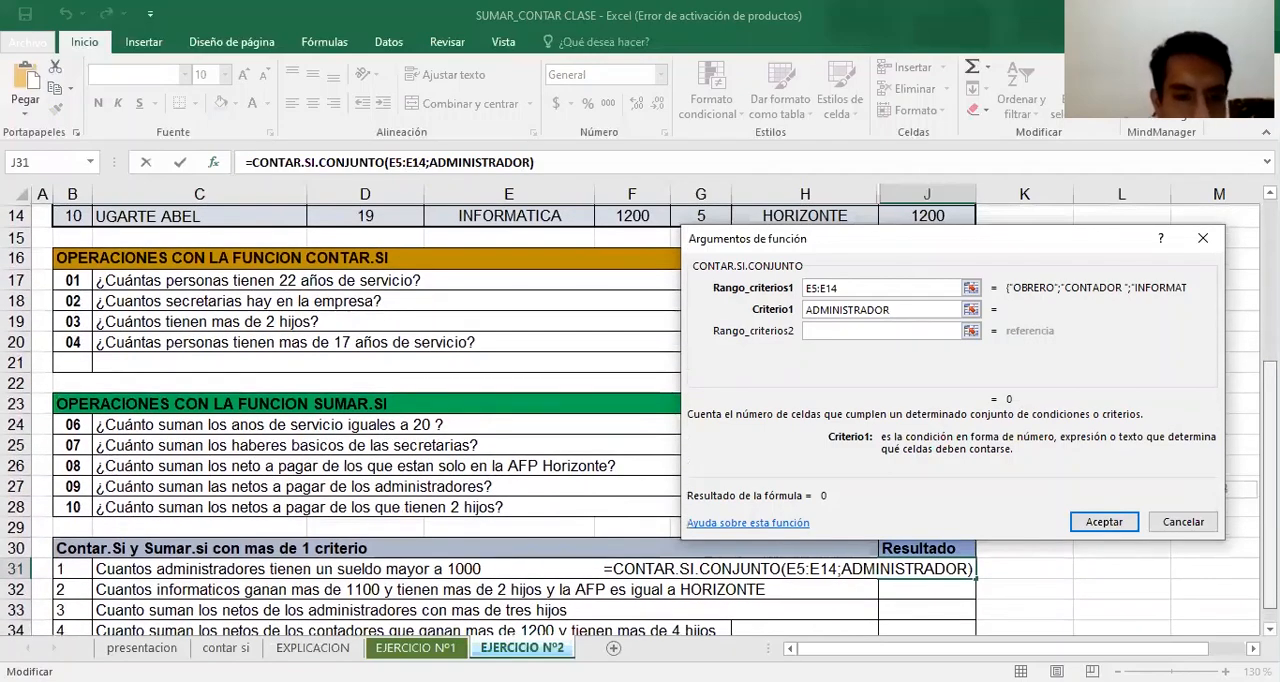
scroll(340, 420, "up", 4)
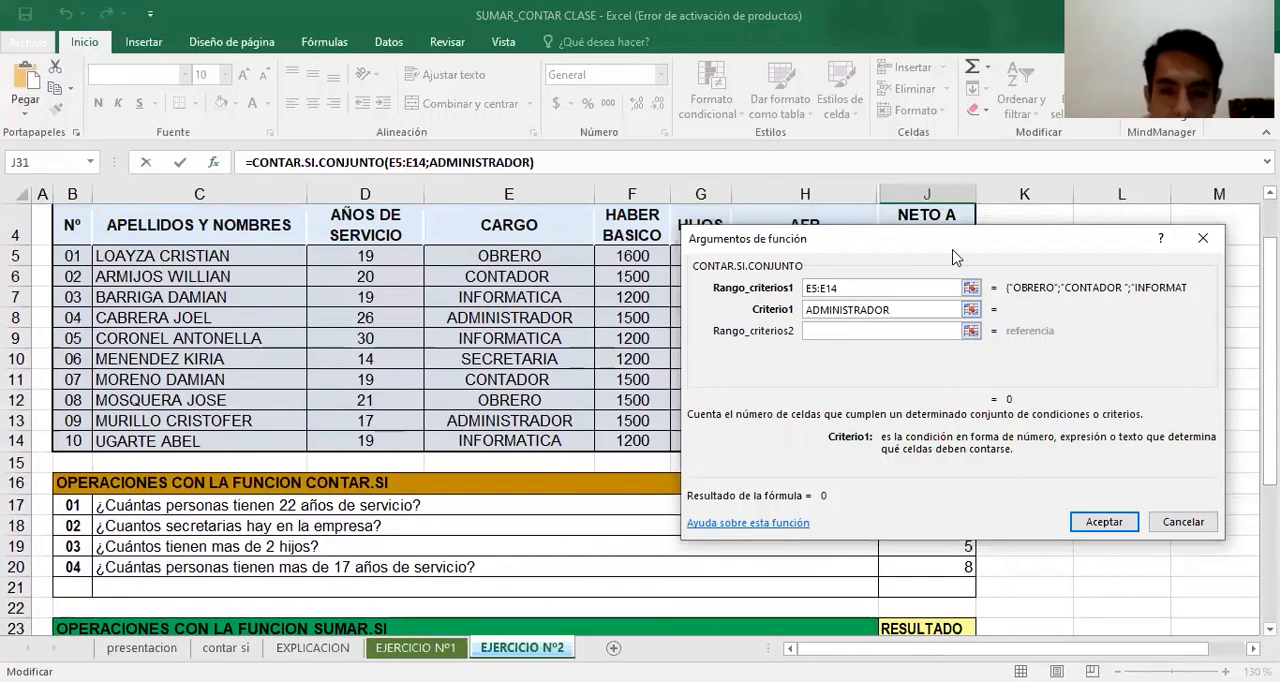
left_click_drag(953, 258, 933, 382)
type("+")
left_click(940, 257)
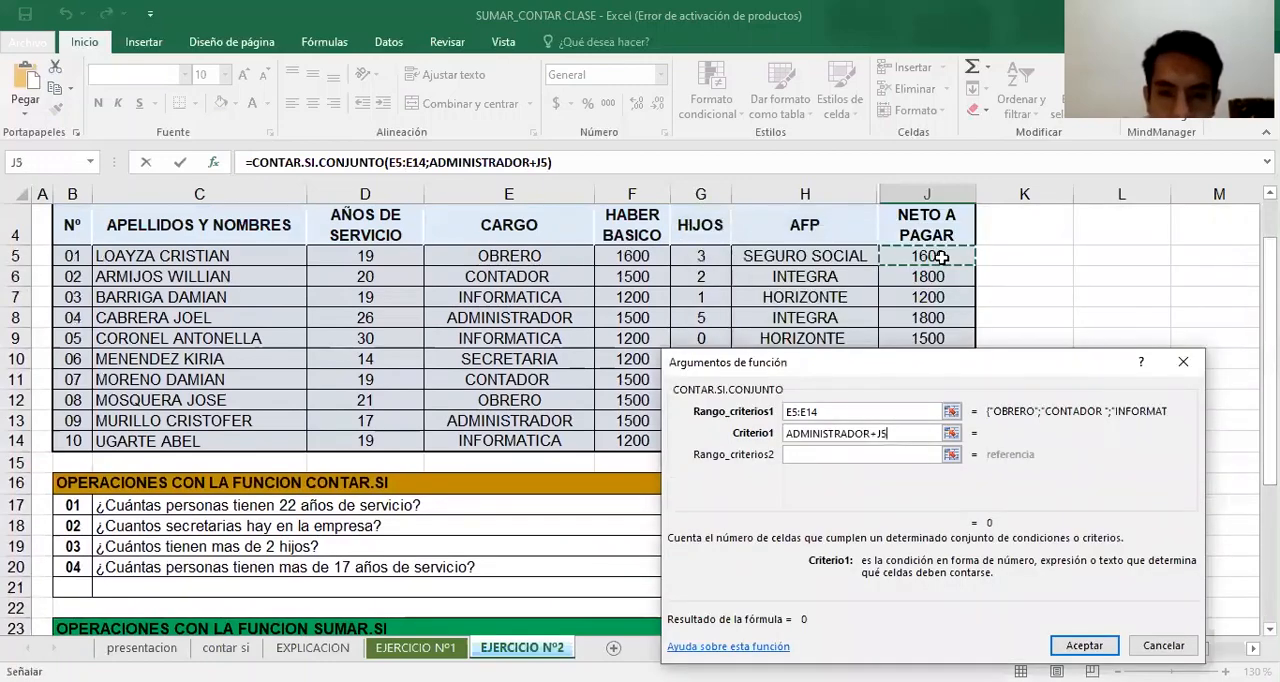
left_click_drag(938, 441, 921, 446)
key("BackSpace")
key("BackSpace")
key("BackSpace")
key("BackSpace")
key("BackSpace")
key("BackSpace")
key("BackSpace")
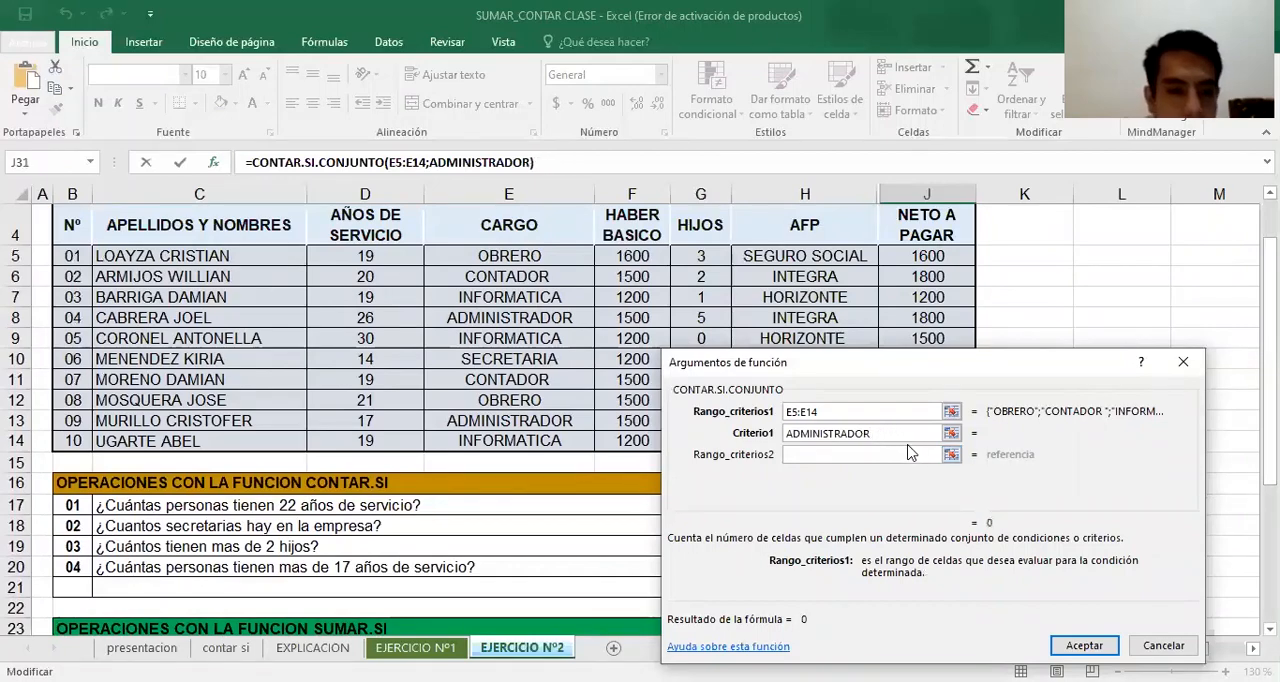
Set the J31 formula's second criteria range to the NETO A PAGAR values J5:J14
left_click(910, 455)
left_click(914, 273)
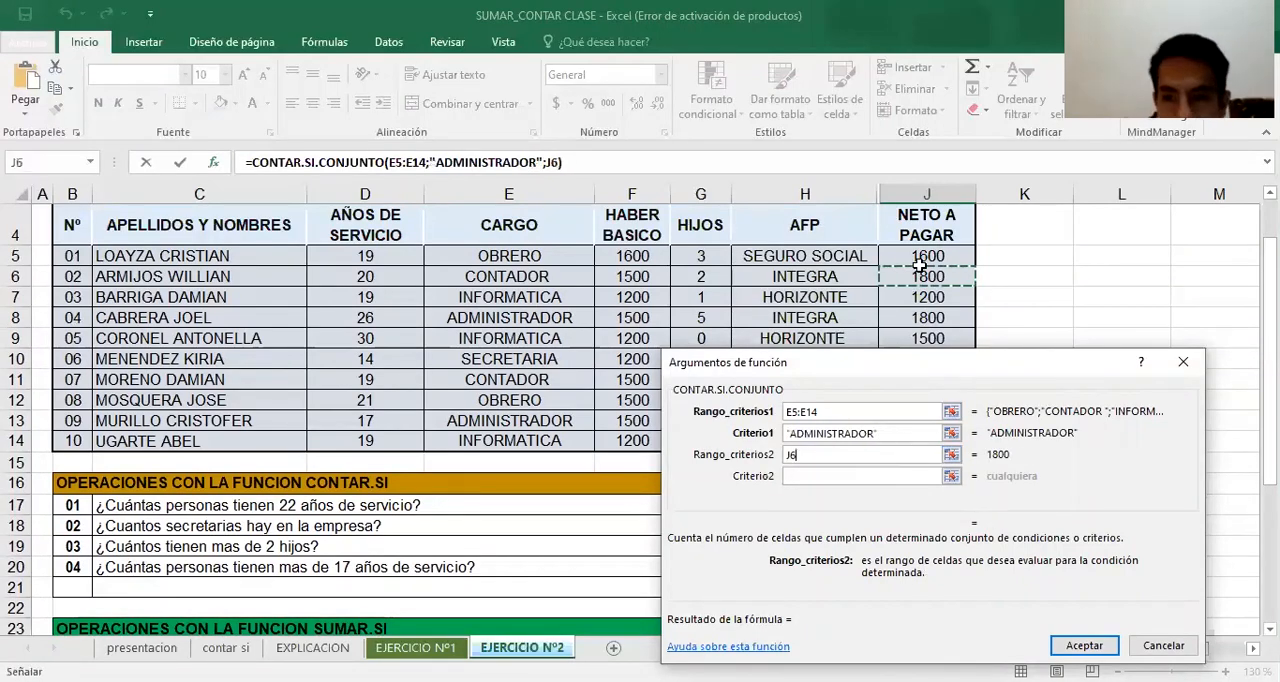
left_click(927, 256)
type(":J14")
Set the second criterion of the J31 CONTAR.SI.CONJUNTO formula to >1500 and accept the formula
left_click(817, 477)
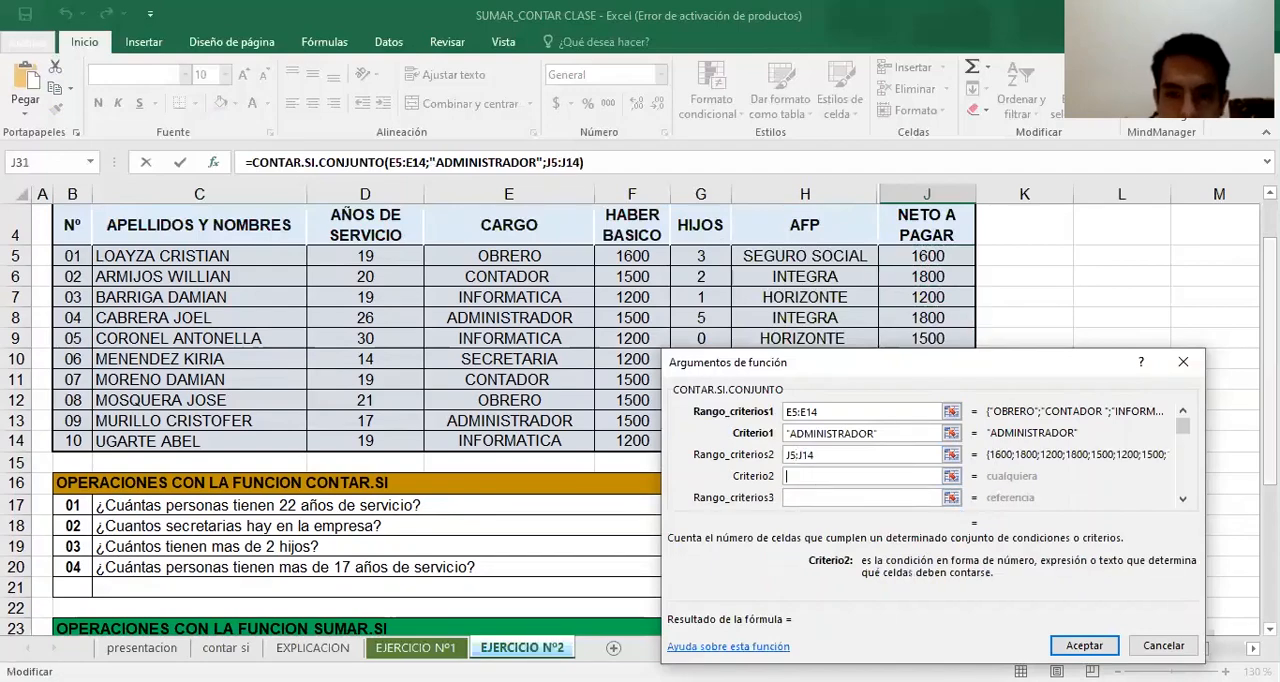
left_click_drag(1270, 361, 1270, 498)
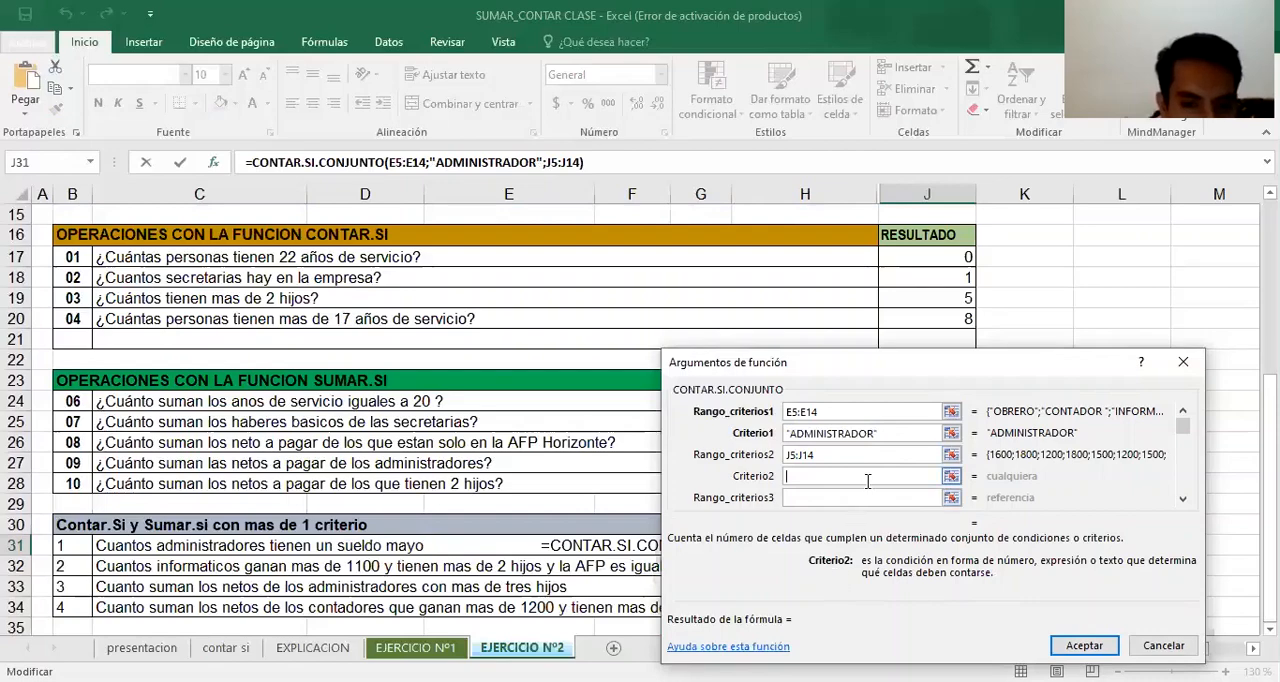
type(">")
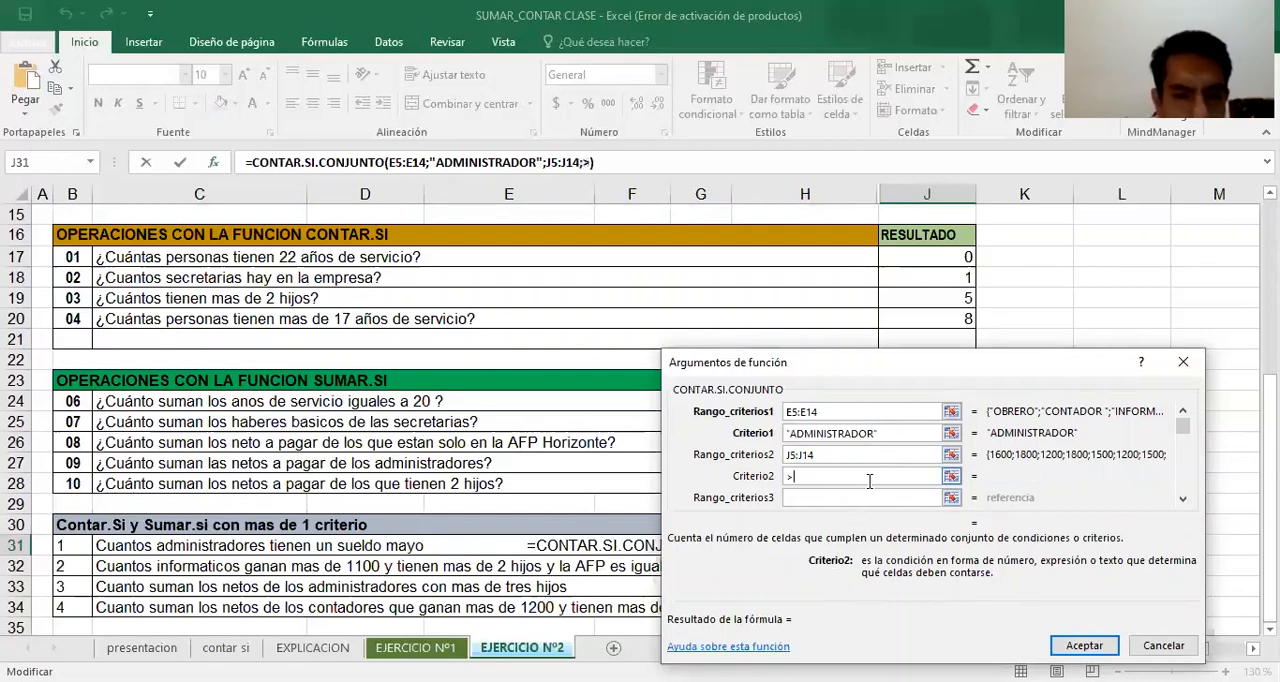
type("1500")
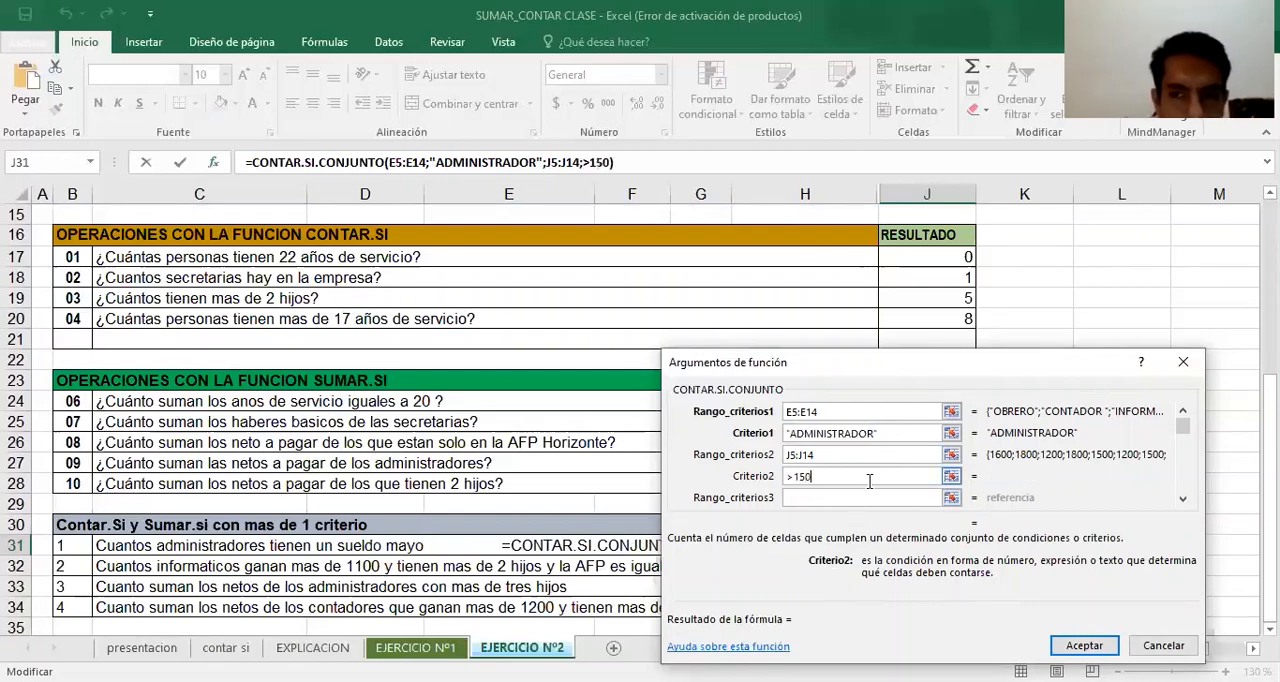
left_click(1080, 645)
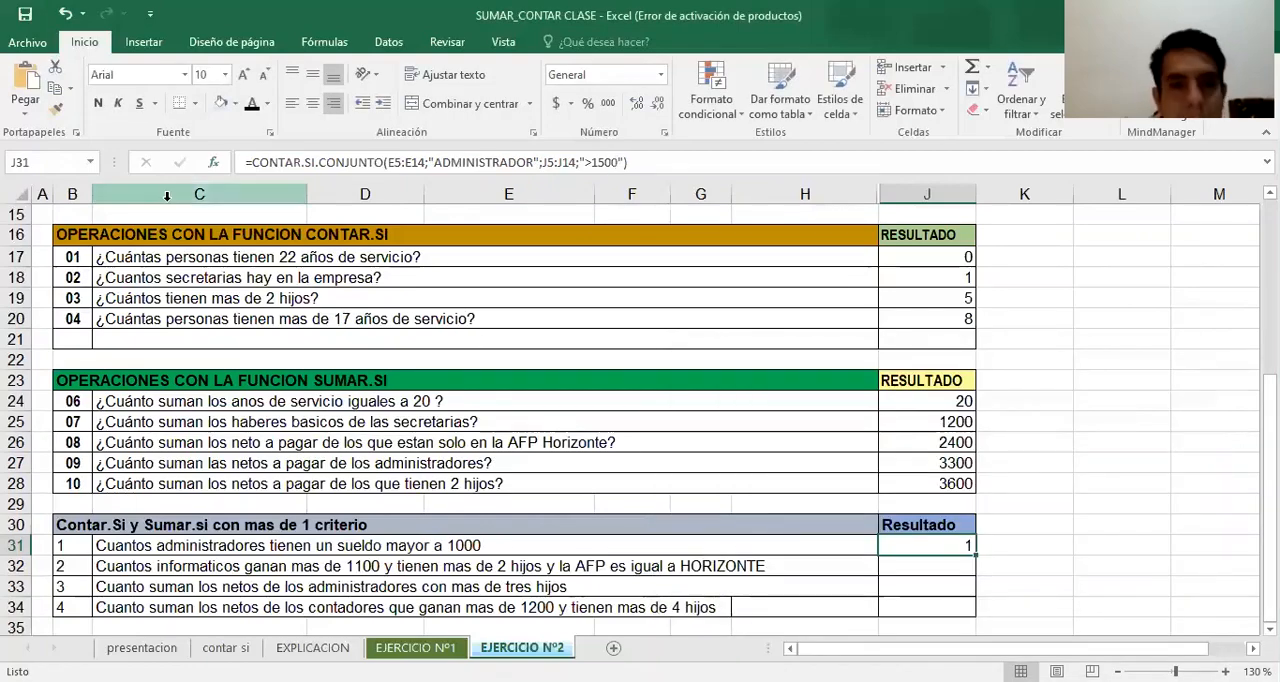
Edit the J31 formula's arguments so that its second criterion is >1000, matching the salary limit in question 1
left_click(213, 162)
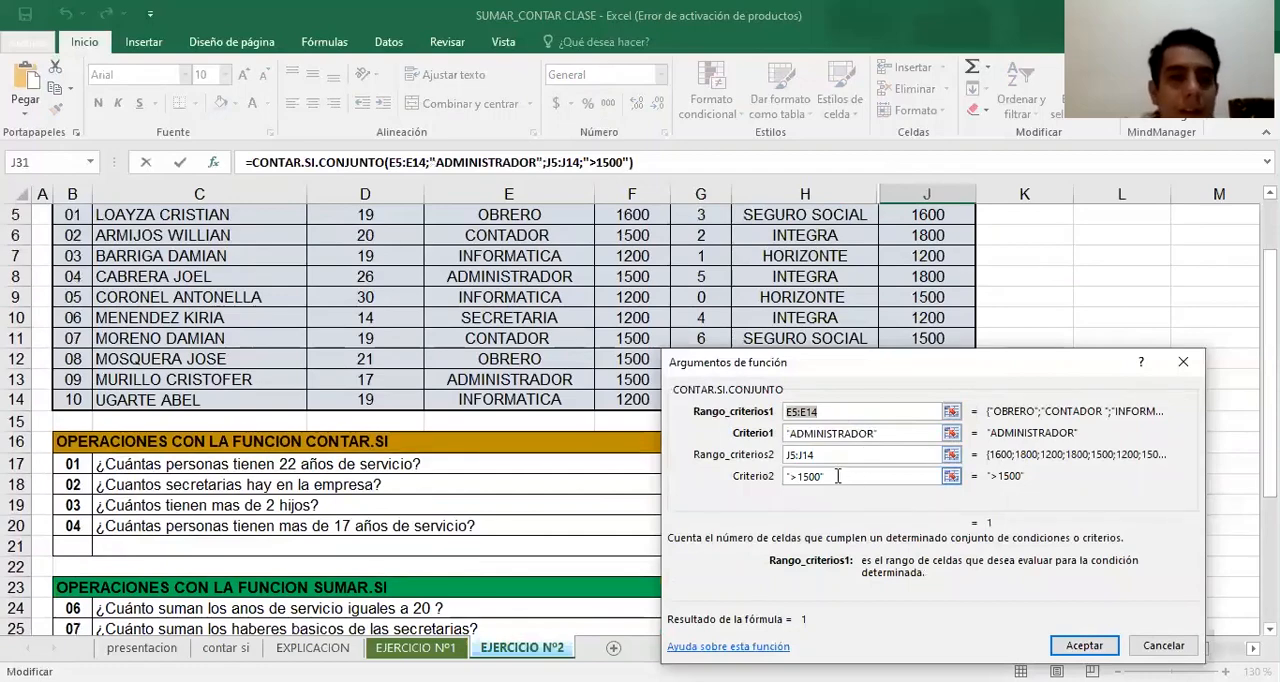
left_click(823, 477)
key("BackSpace")
key("BackSpace")
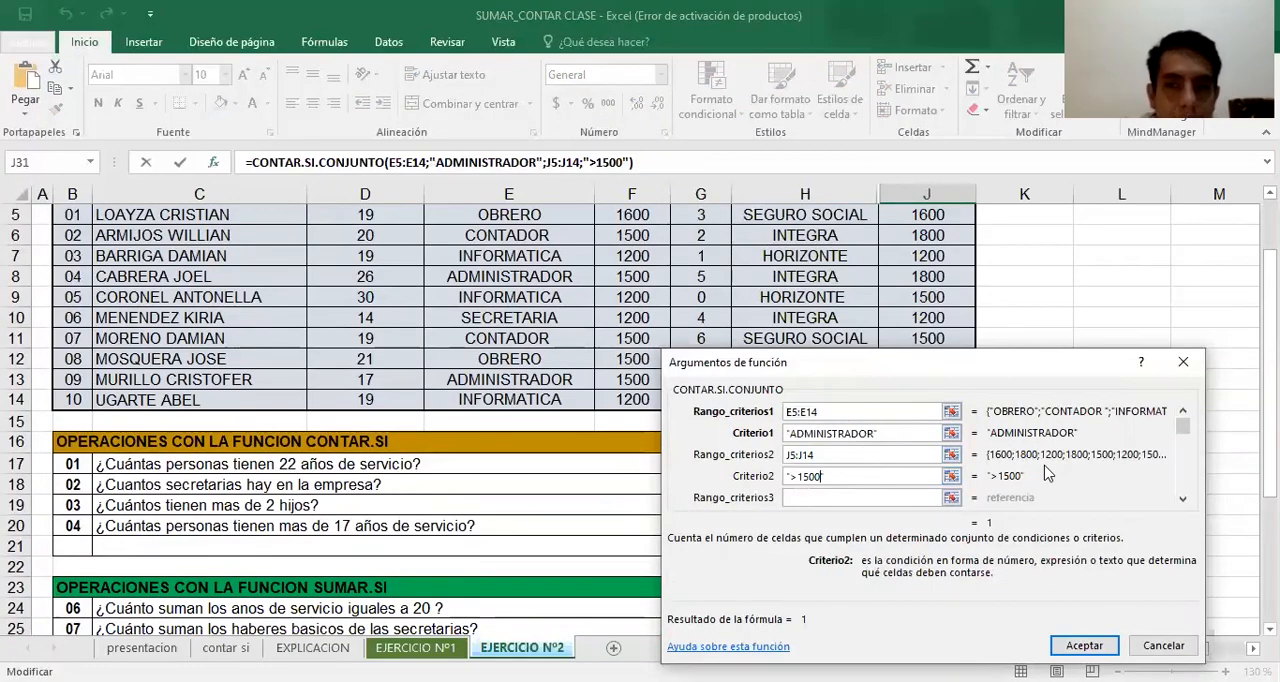
key("BackSpace")
key("BackSpace")
type("00")
left_click(1062, 645)
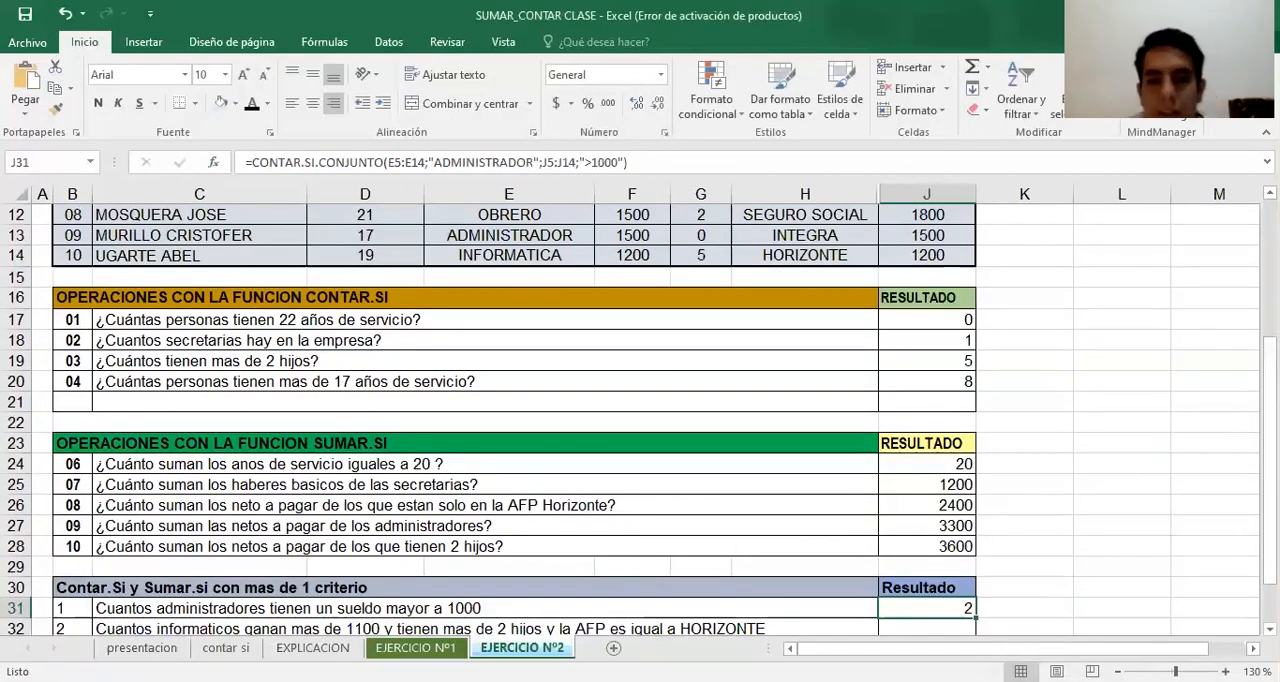
Check the J31 answer against the NETO A PAGAR values of the ADMINISTRADOR rows in the payroll table
scroll(1268, 450, "down", 1)
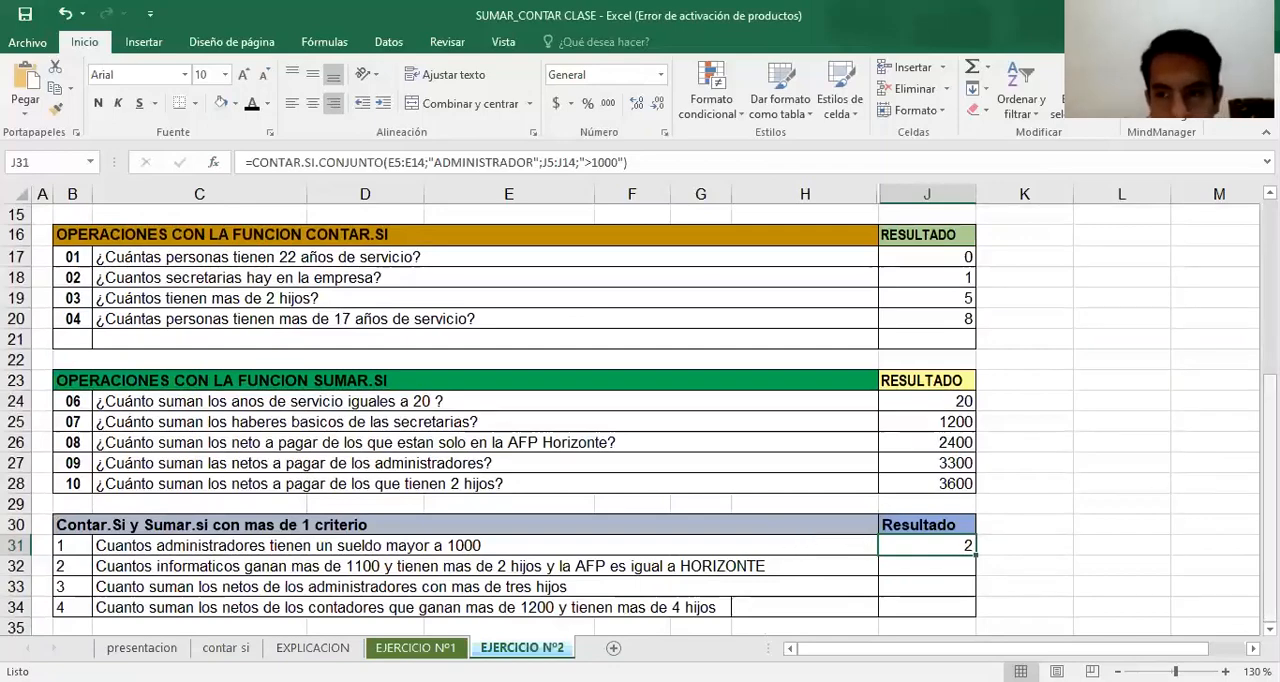
scroll(1046, 274, "up", 4)
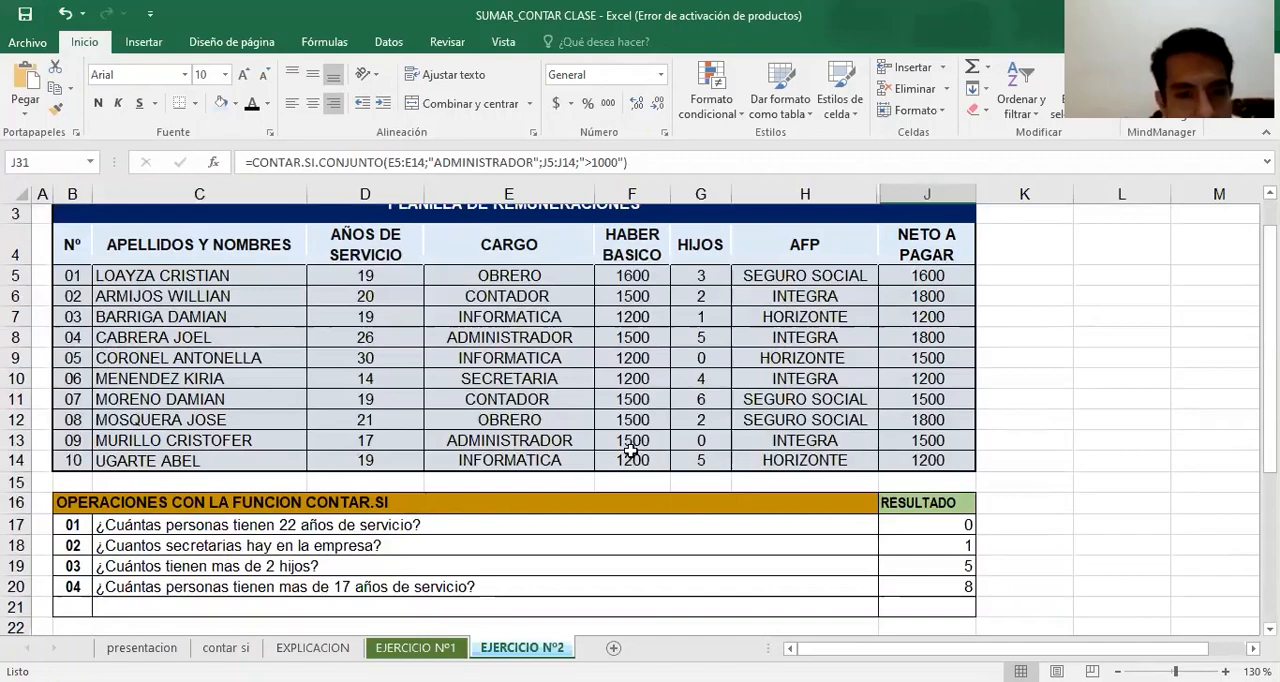
left_click(893, 438)
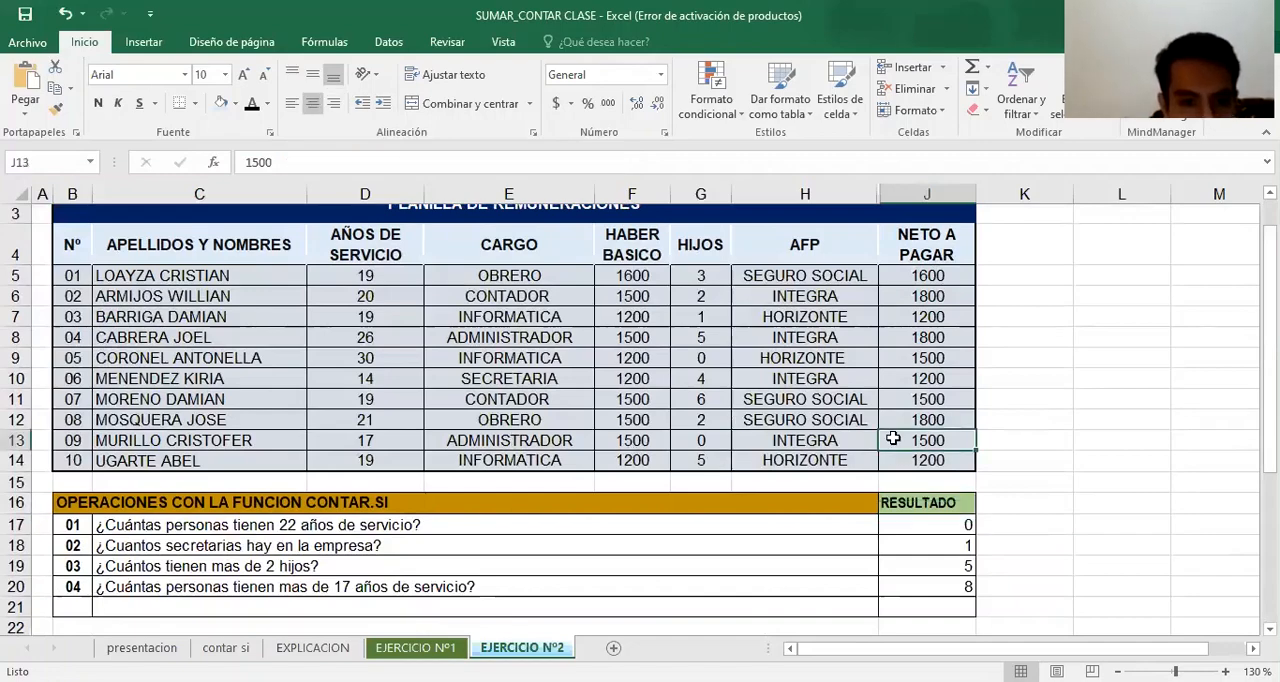
left_click(938, 336)
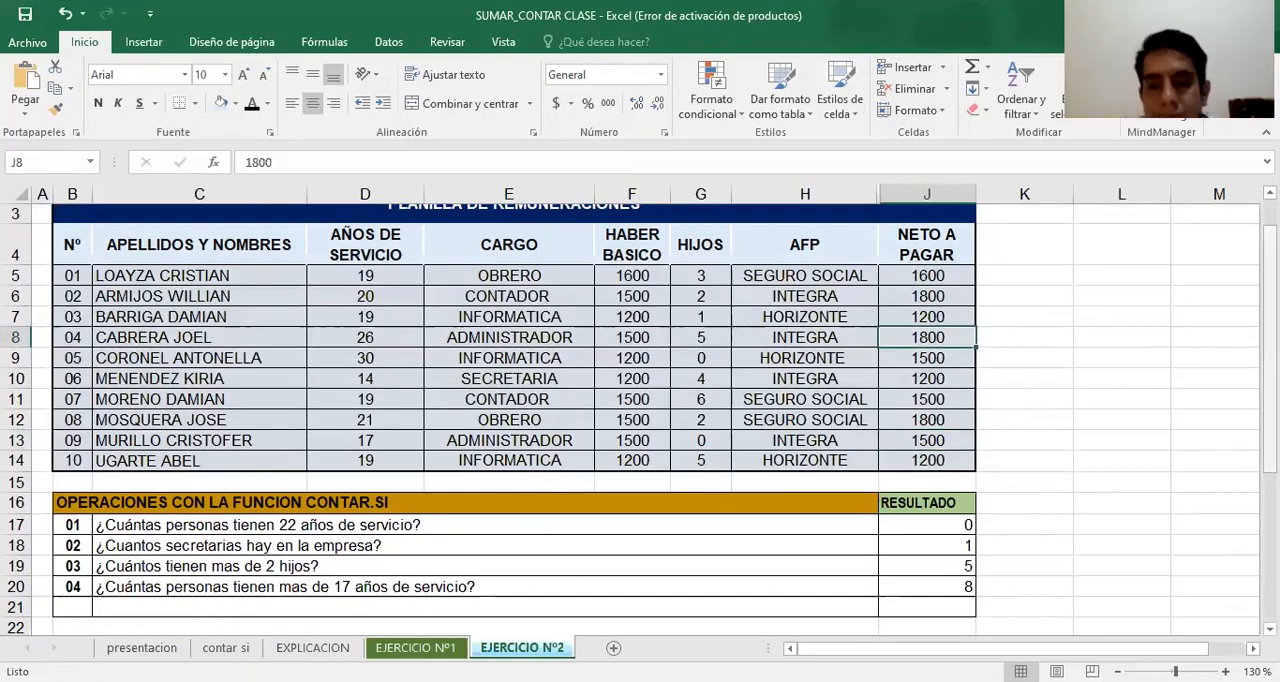
Start a CONTAR.SI.CONJUNTO formula in J32 for question 2 and open its function arguments
left_click_drag(1270, 346, 1270, 497)
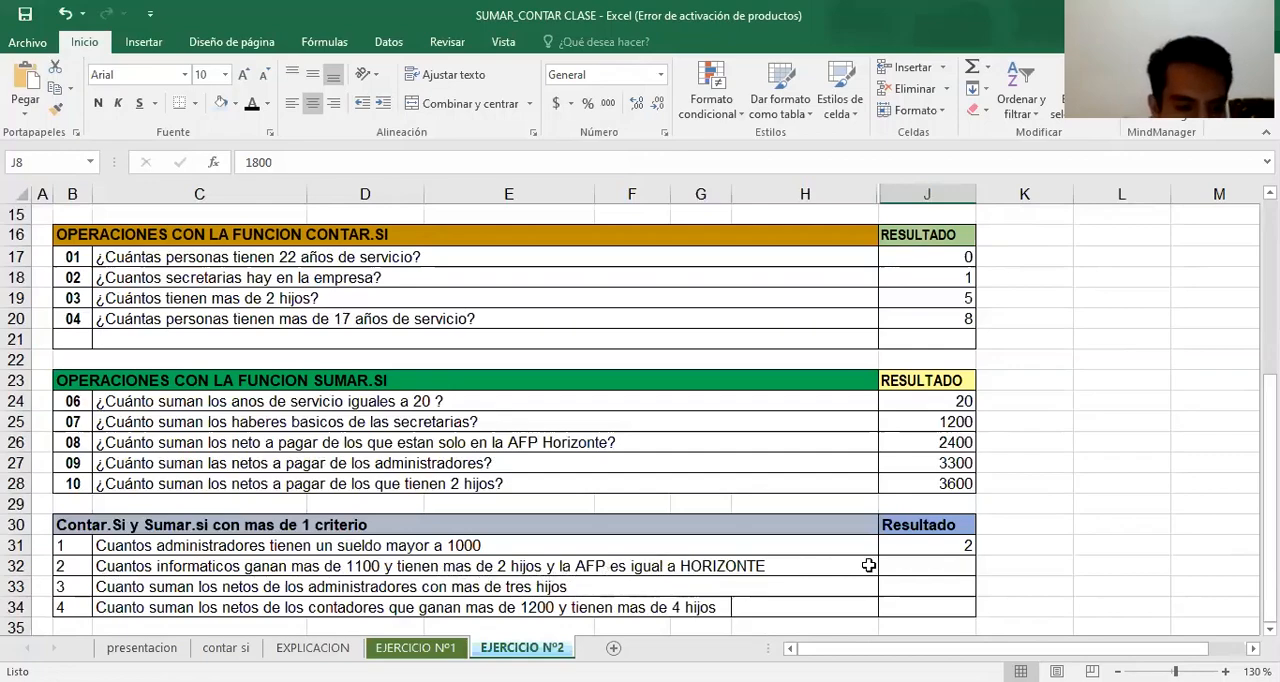
left_click(911, 566)
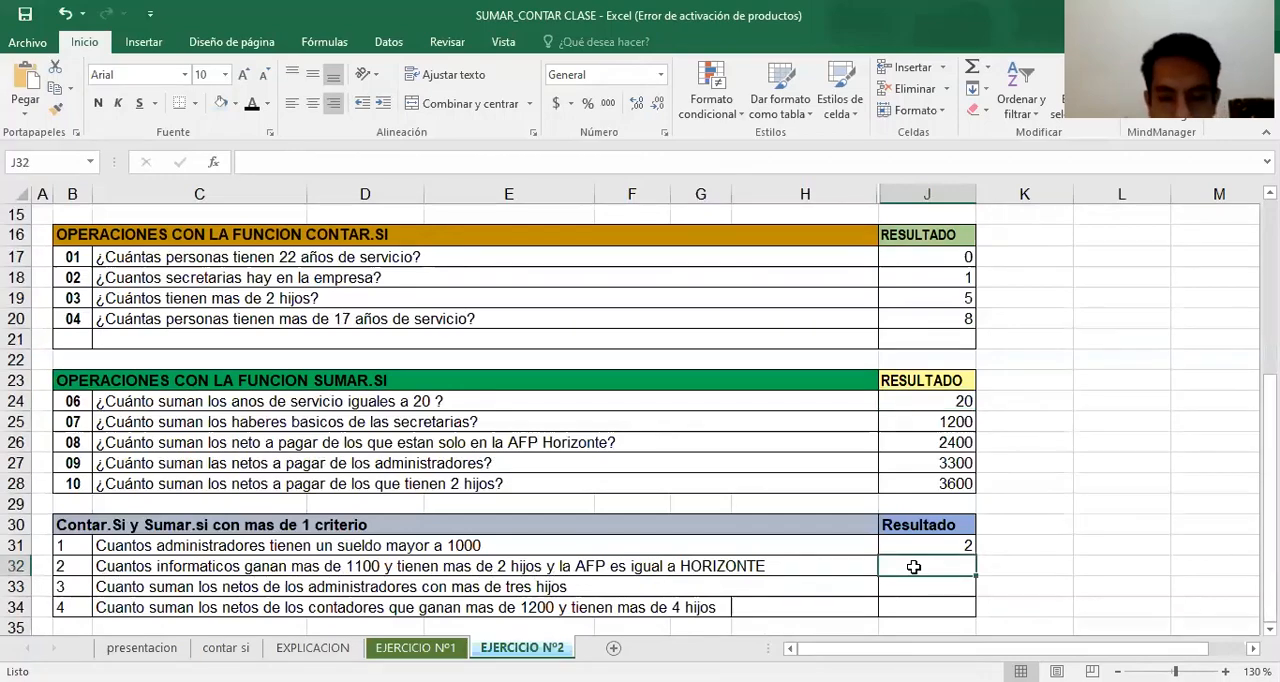
left_click(348, 166)
type("=")
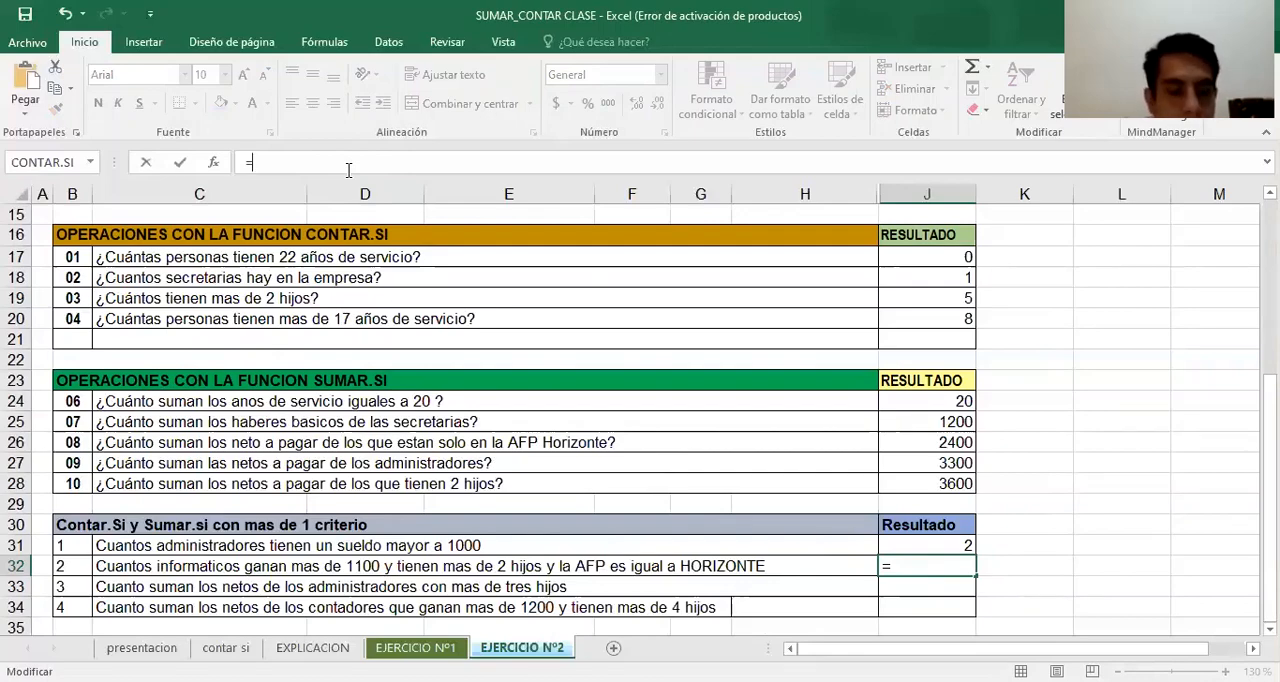
type("CON")
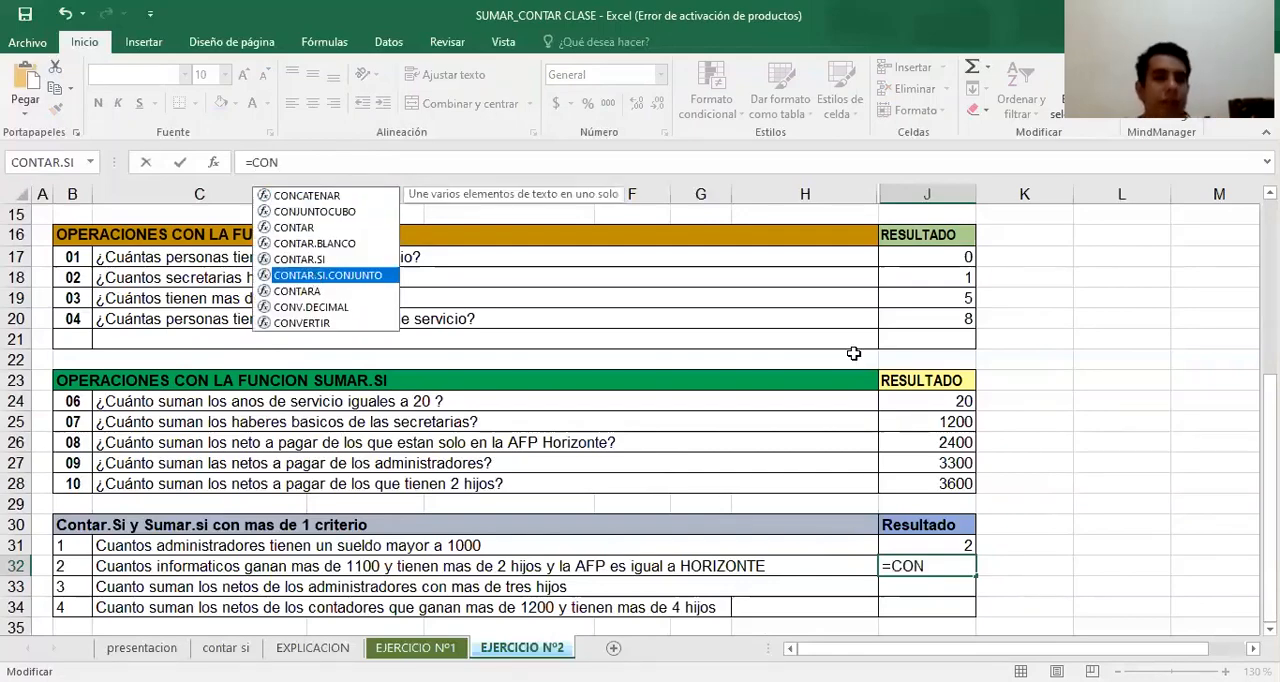
key("Tab")
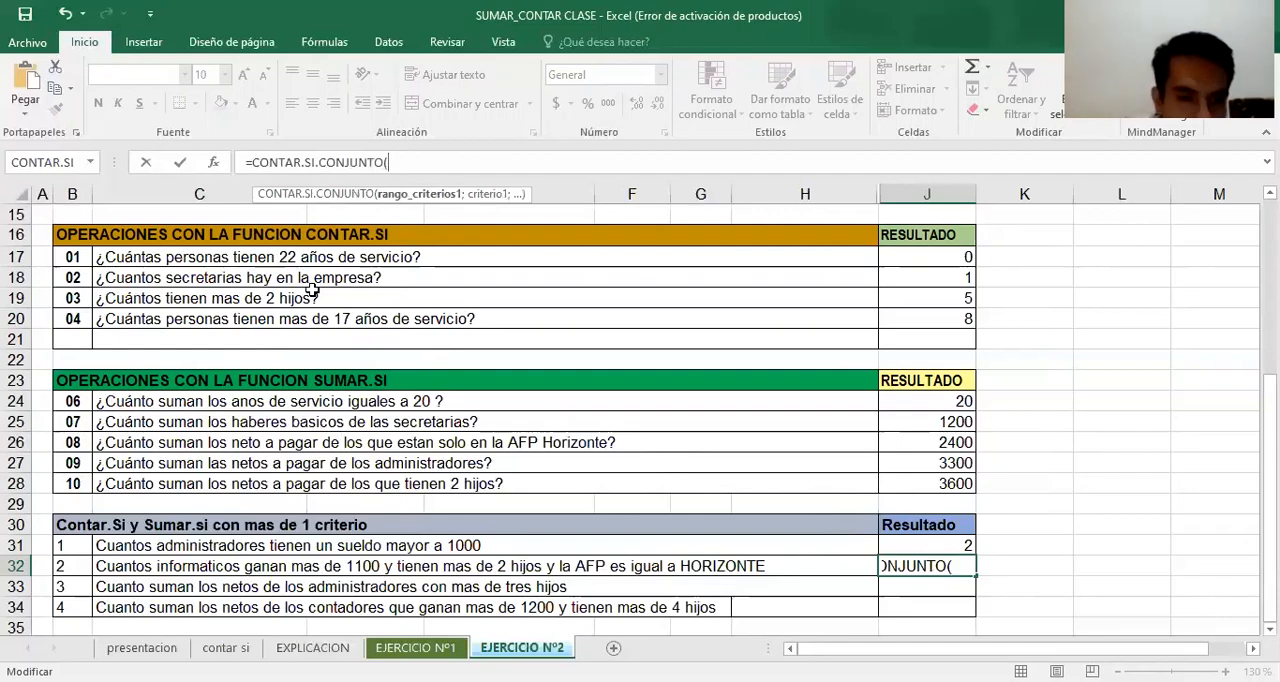
left_click(213, 163)
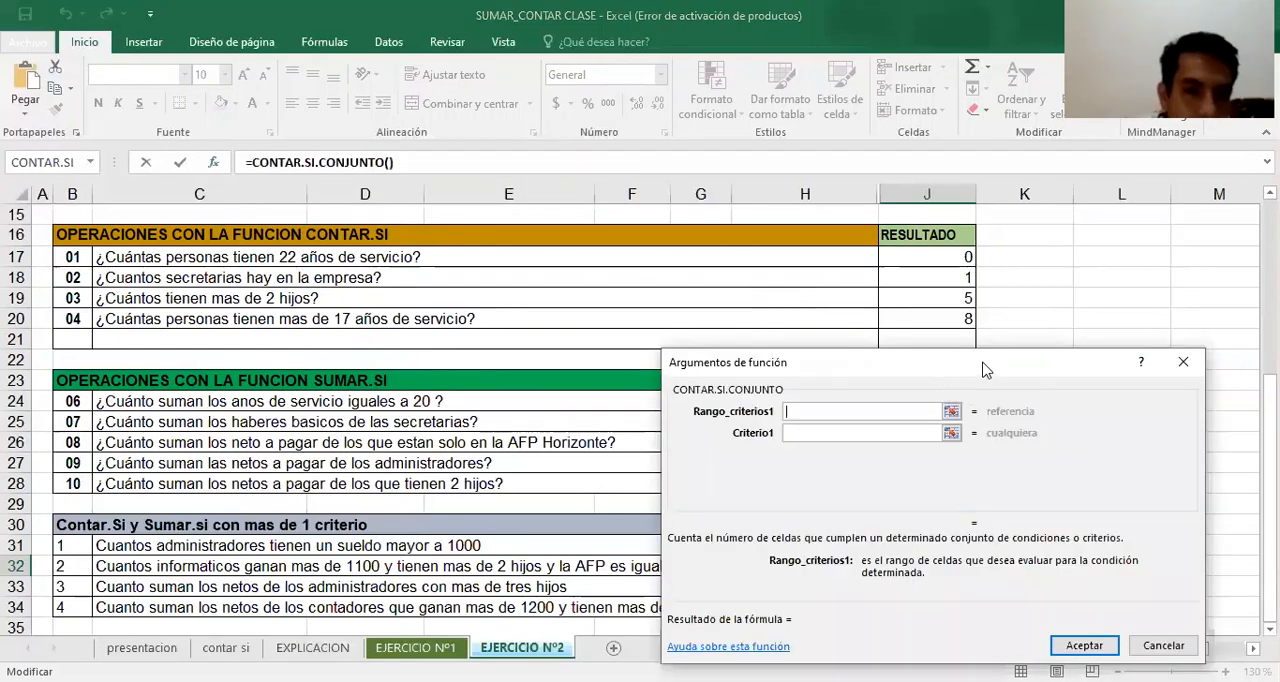
Set the J32 formula's first criteria range to the CARGO entries E5:E14
left_click_drag(983, 370, 1003, 302)
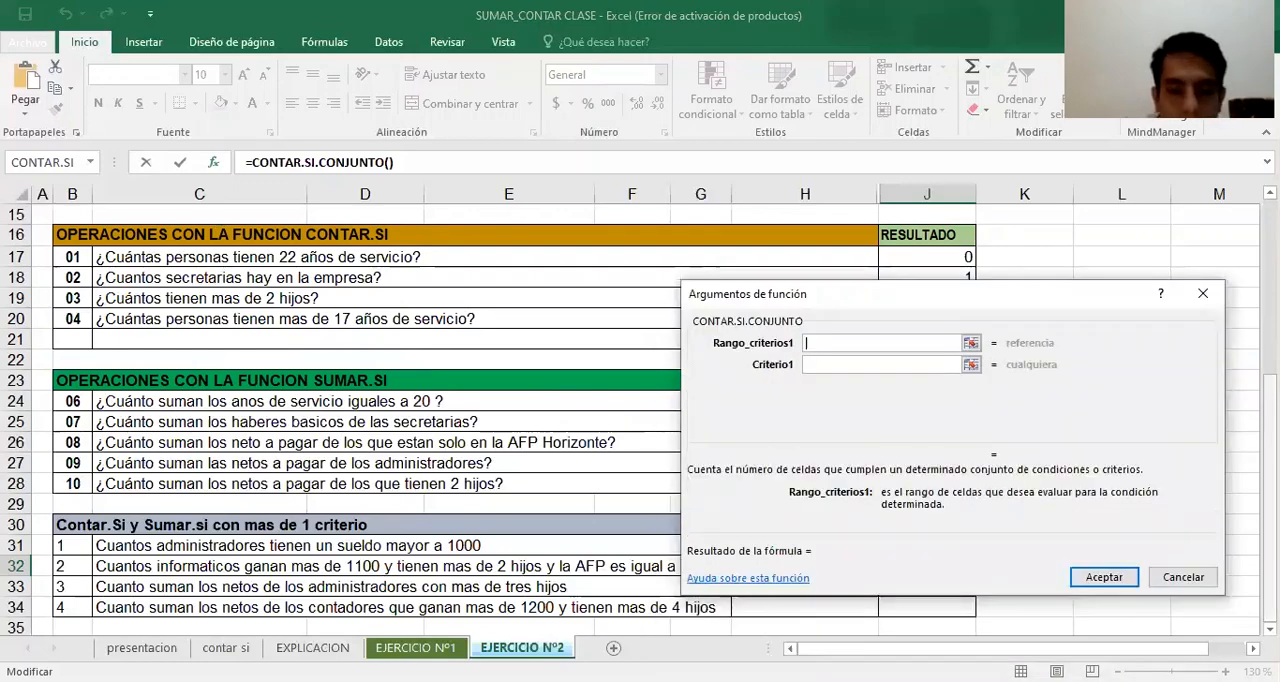
scroll(400, 420, "up", 5)
left_click(557, 316)
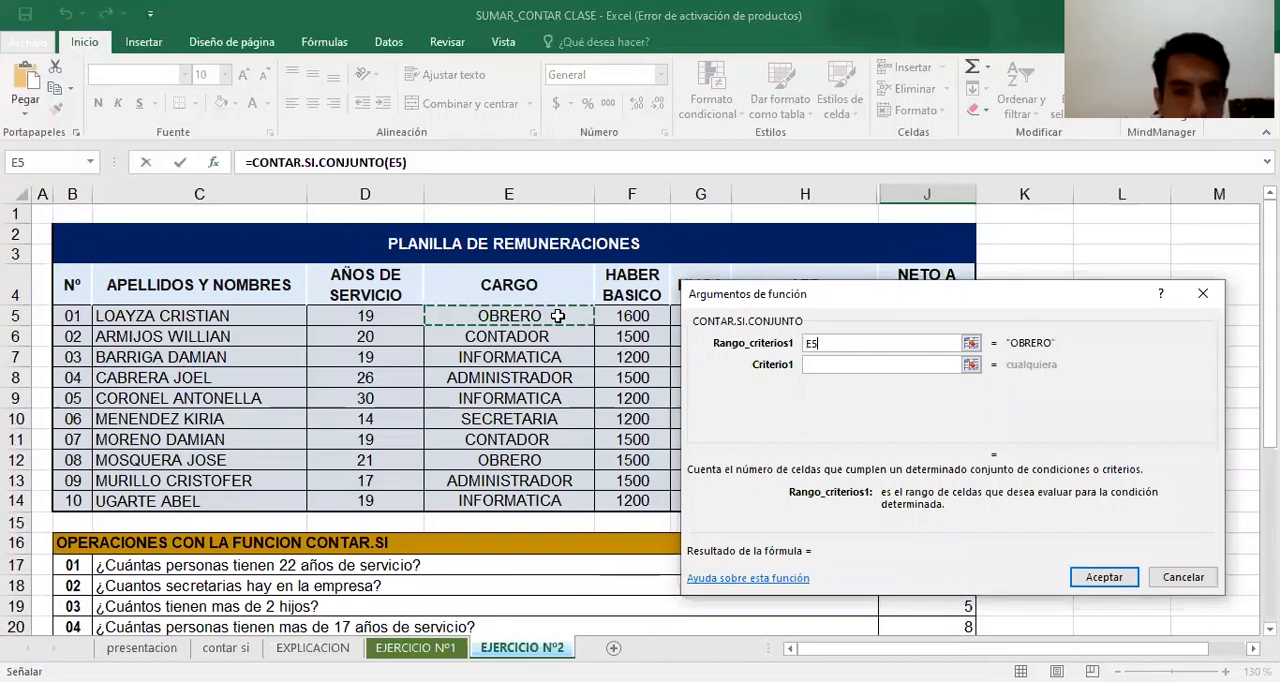
left_click_drag(557, 316, 509, 501)
Set the first criterion of the J32 CONTAR.SI.CONJUNTO formula to INFORMATICA
scroll(509, 501, "down", 5)
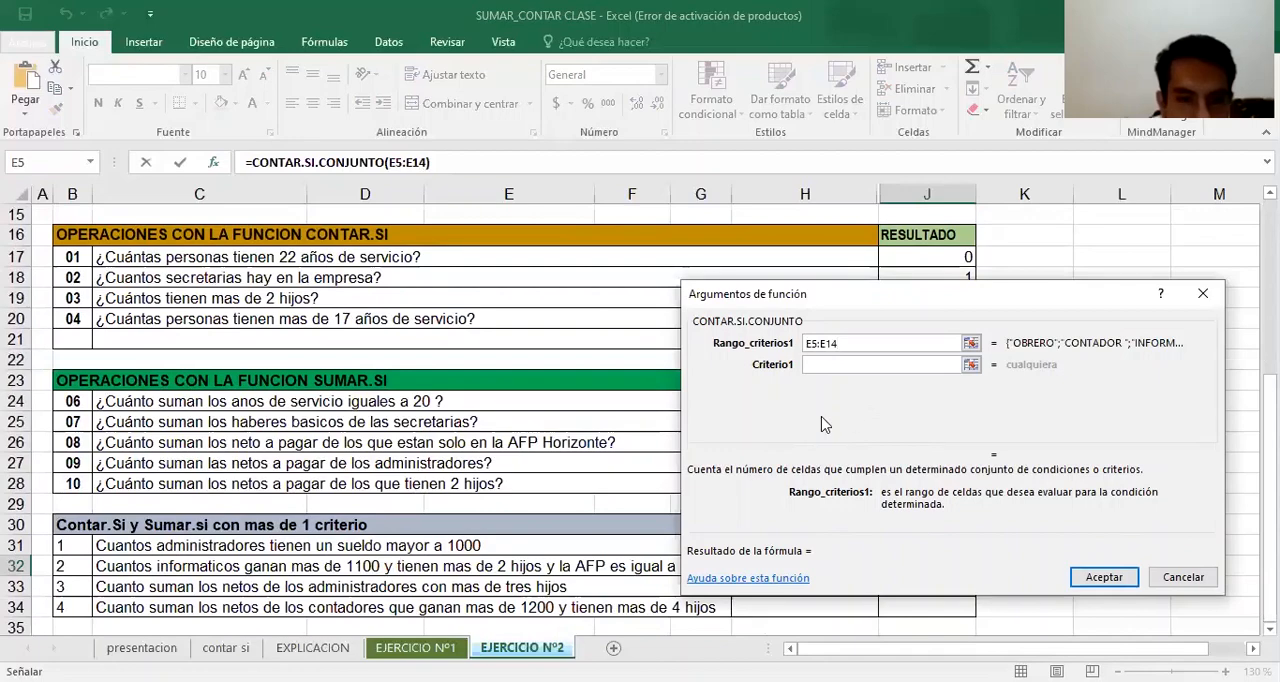
left_click(840, 365)
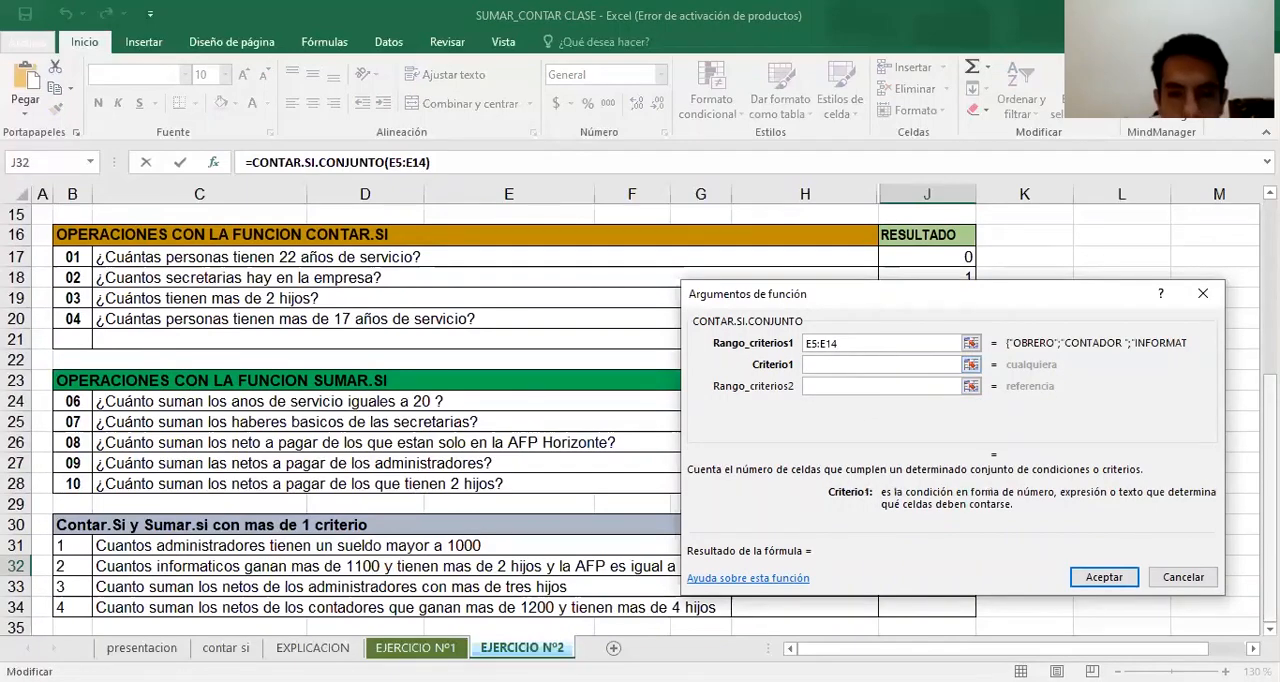
scroll(1040, 482, "up", 2)
type("\"NF")
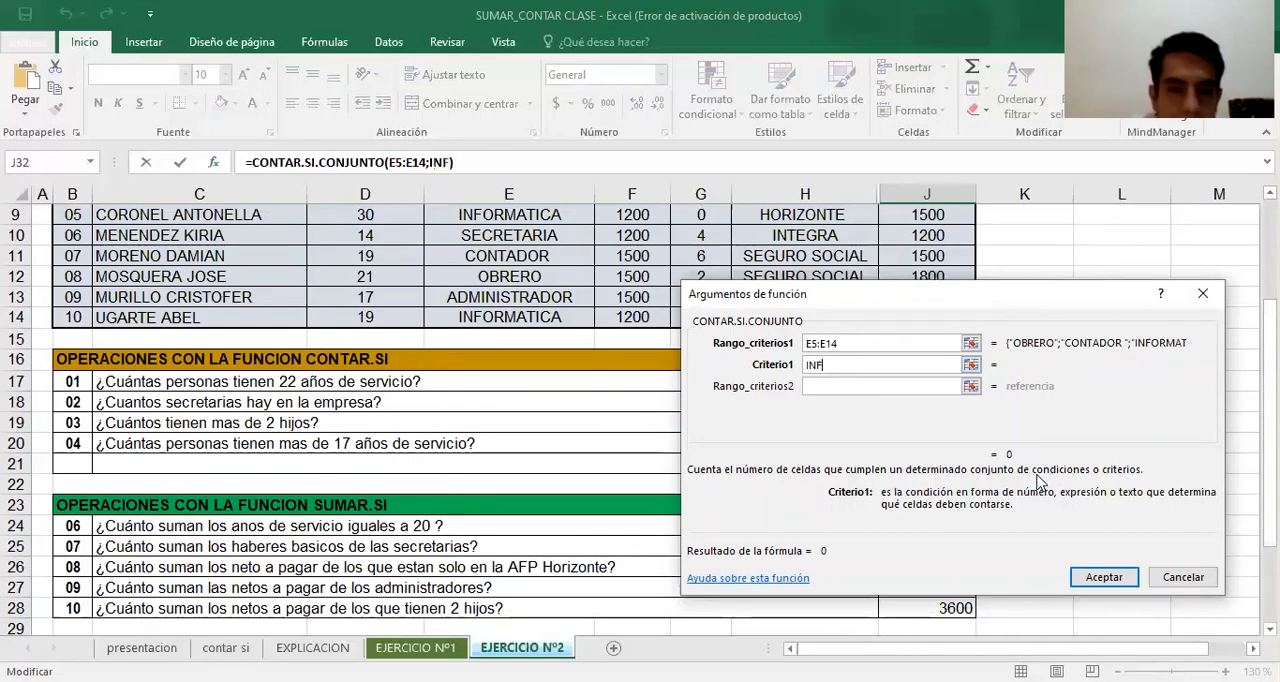
type("ORMATICA")
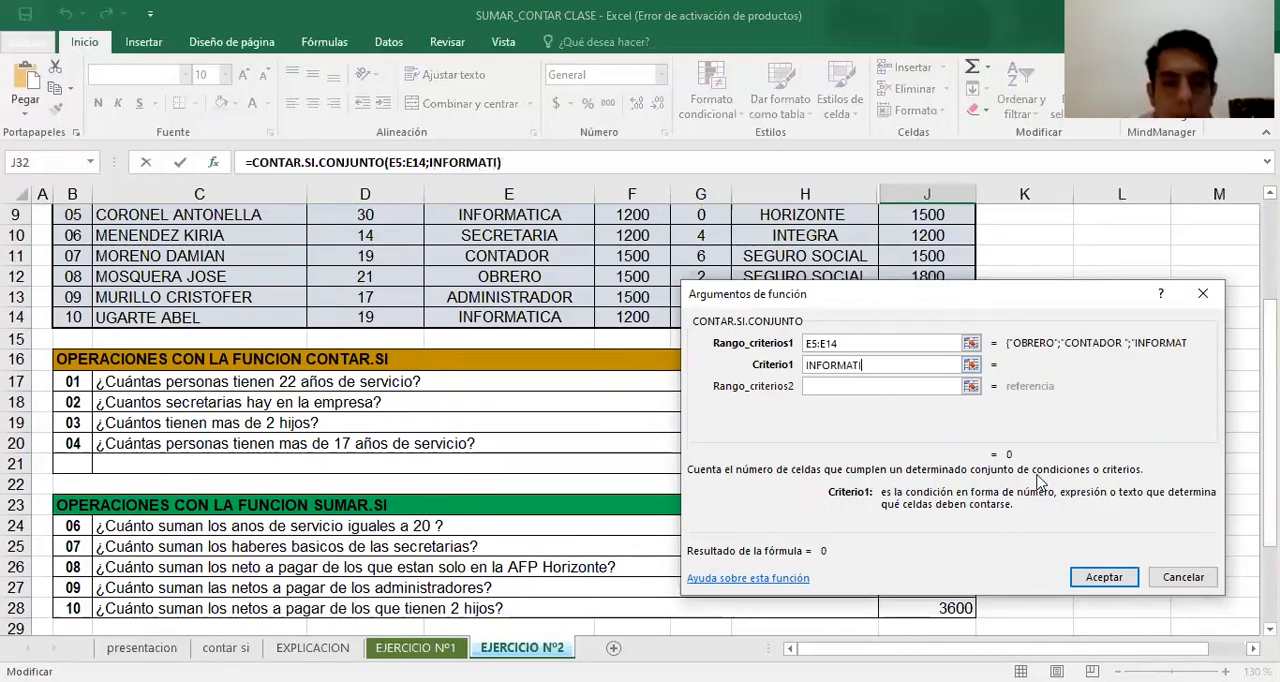
Set the J32 formula's second criteria range to the NETO A PAGAR values J5:J14
left_click(944, 390)
scroll(1270, 420, "down", 2)
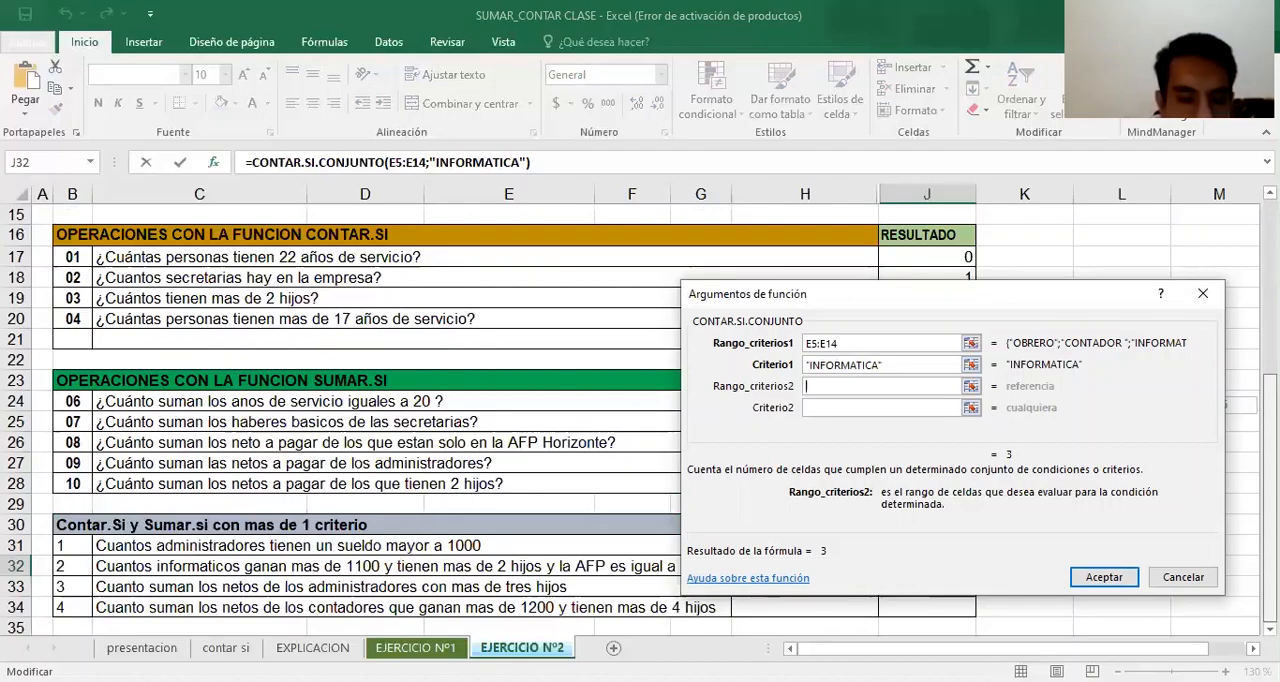
scroll(1045, 295, "up", 4)
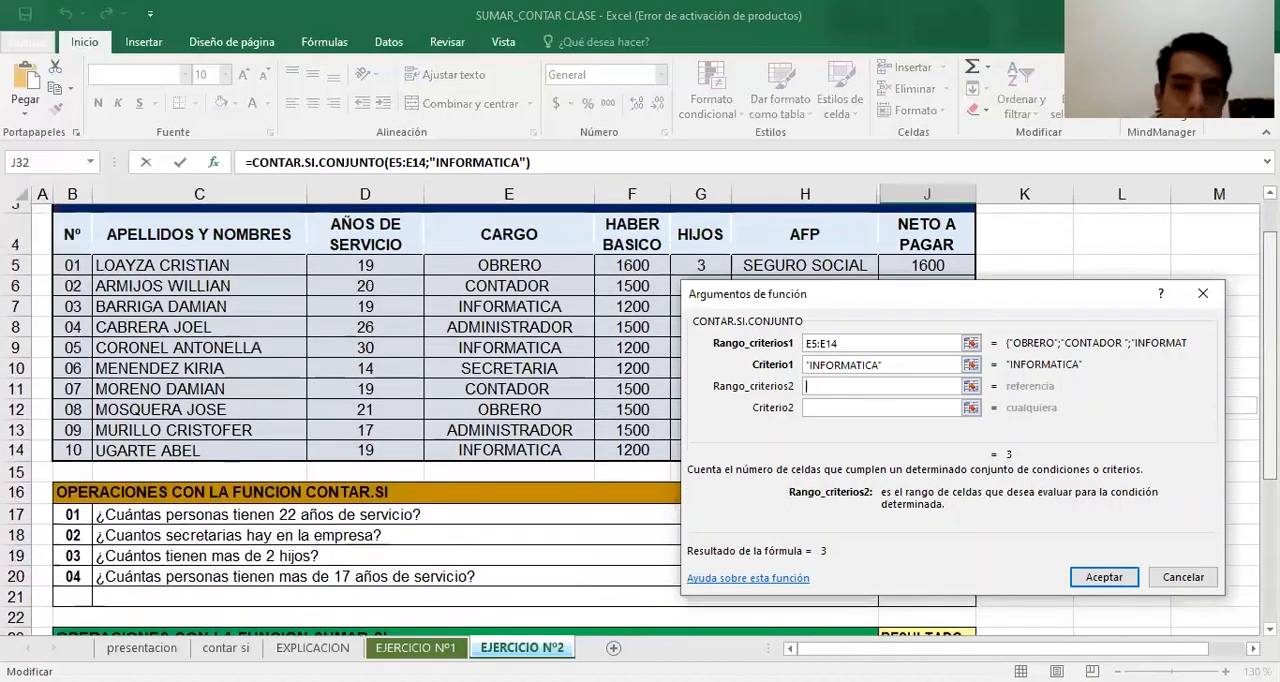
left_click(942, 253)
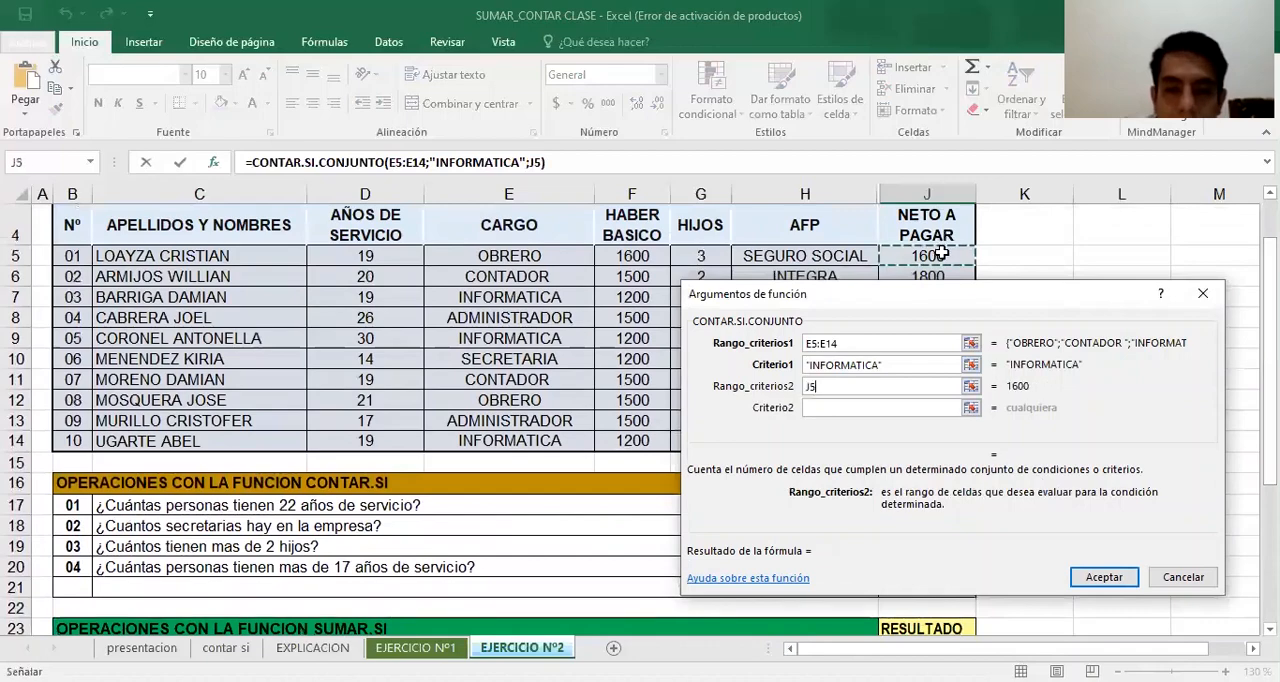
type(":J14")
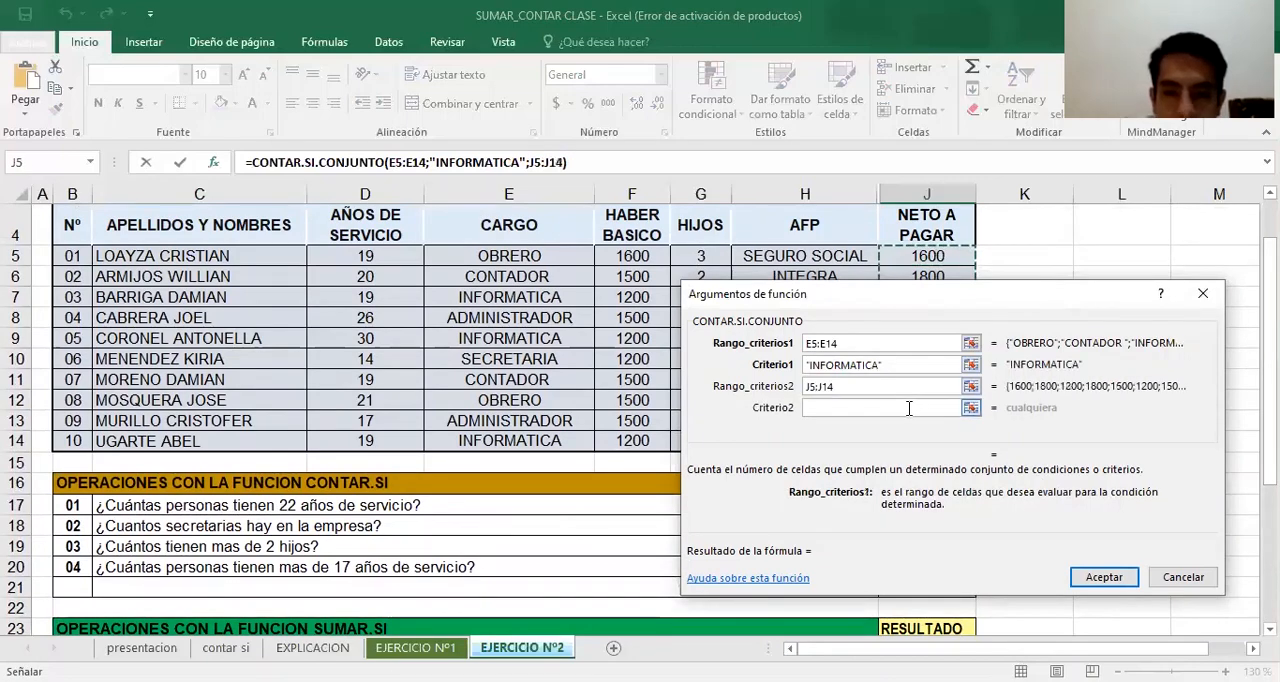
Set the second criterion of the J32 CONTAR.SI.CONJUNTO formula to >1100
key("Tab")
scroll(400, 400, "down", 4)
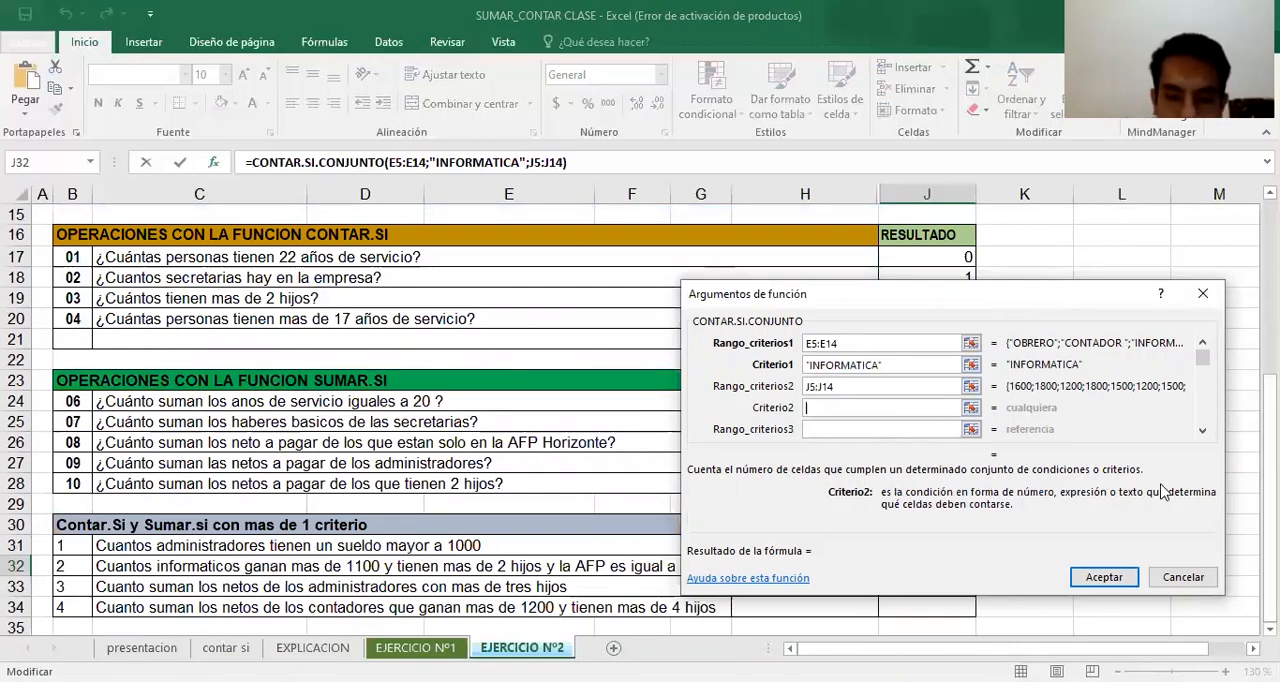
type(">110")
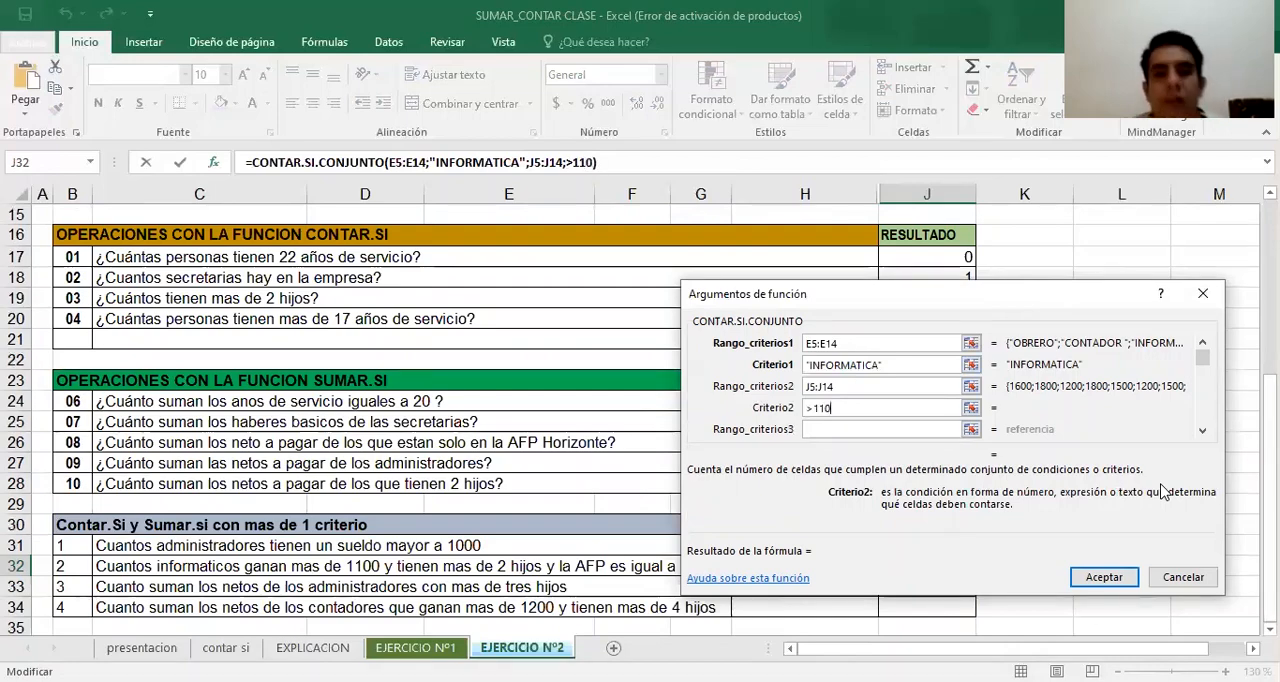
type("0")
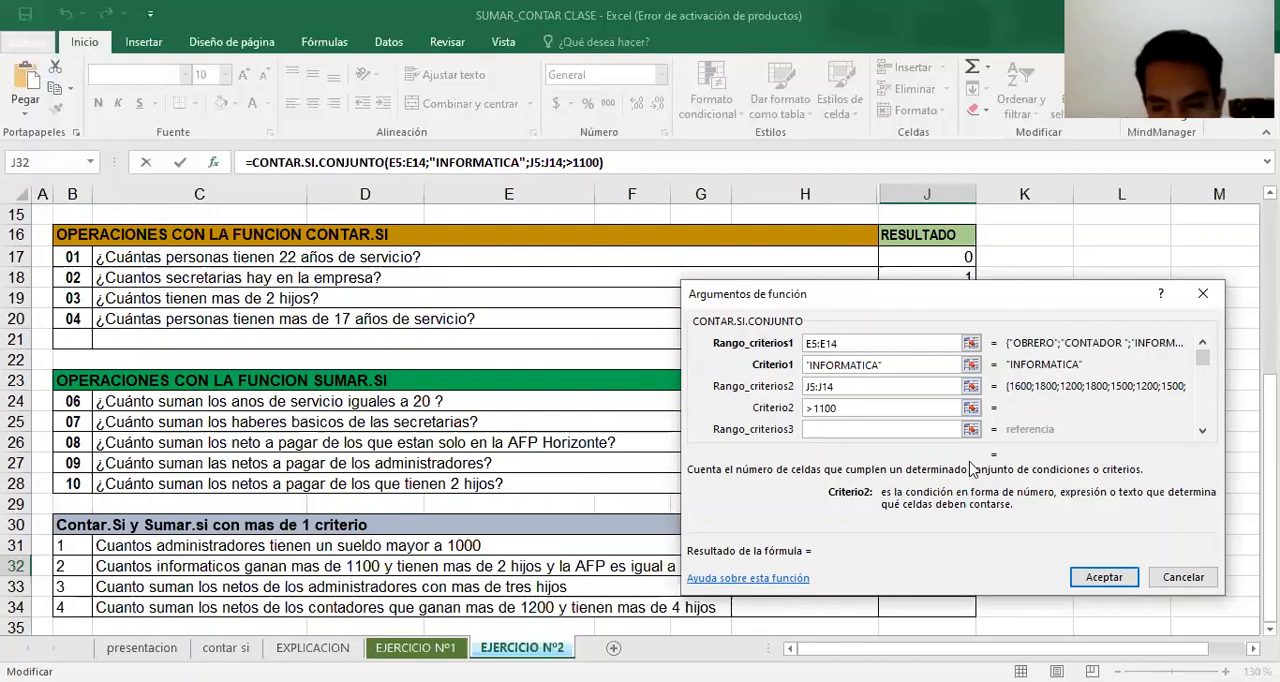
Set the J32 formula's third criteria range to the HIJOS values G5:G14
left_click(940, 432)
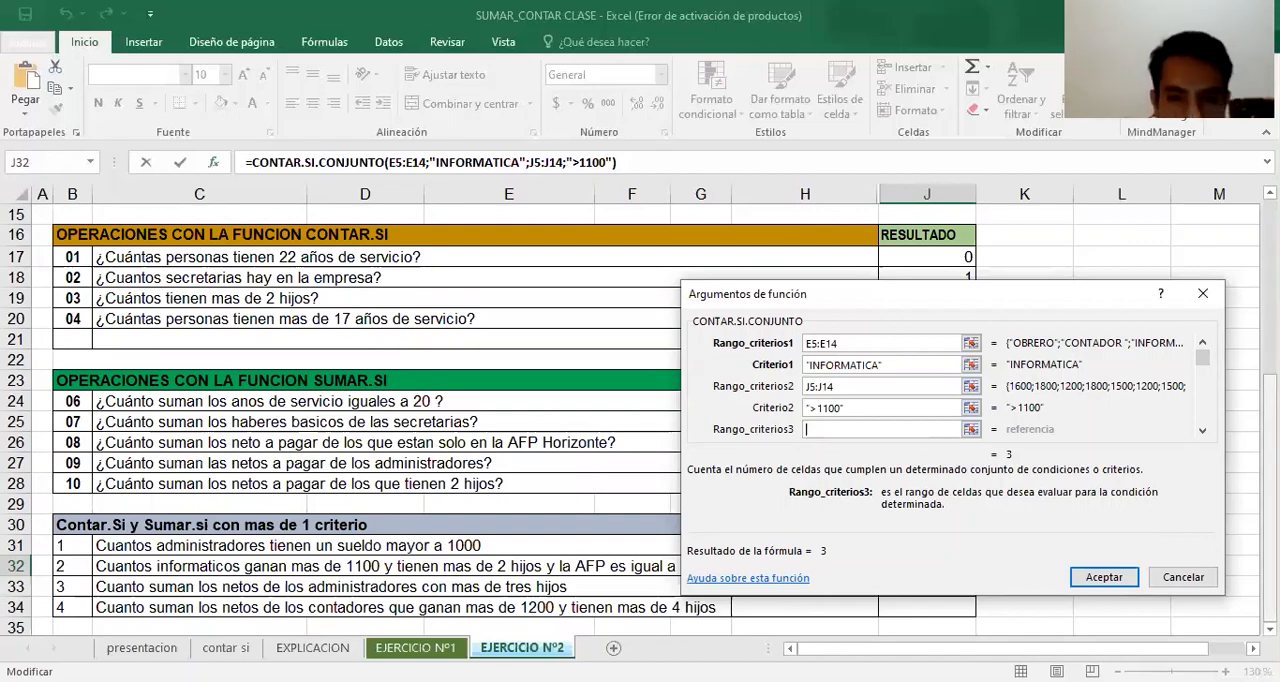
scroll(825, 263, "up", 4)
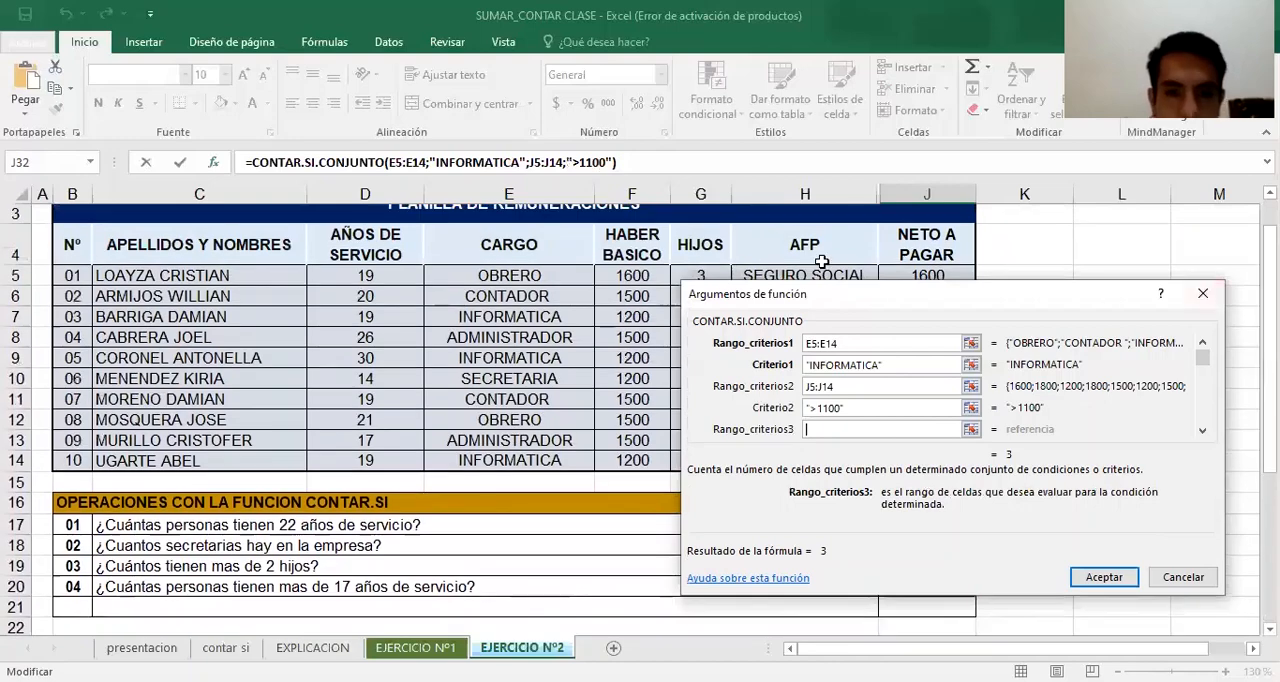
left_click(705, 275)
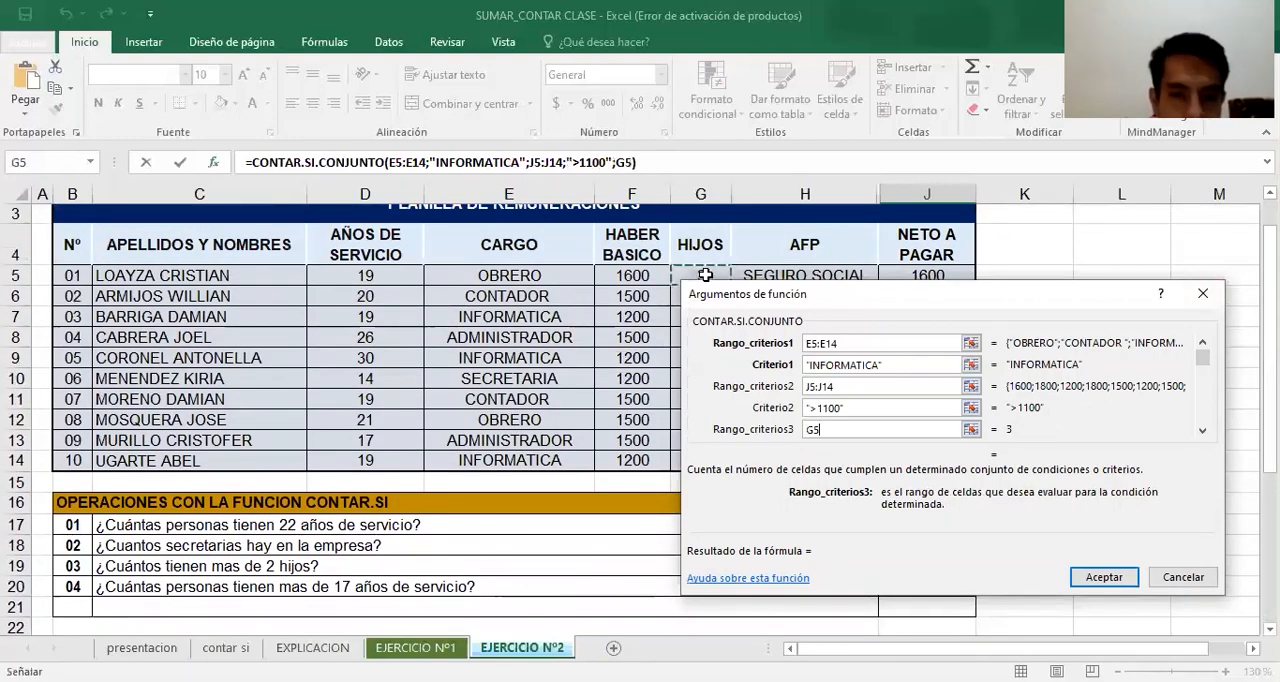
key("ctrl+shift+Down")
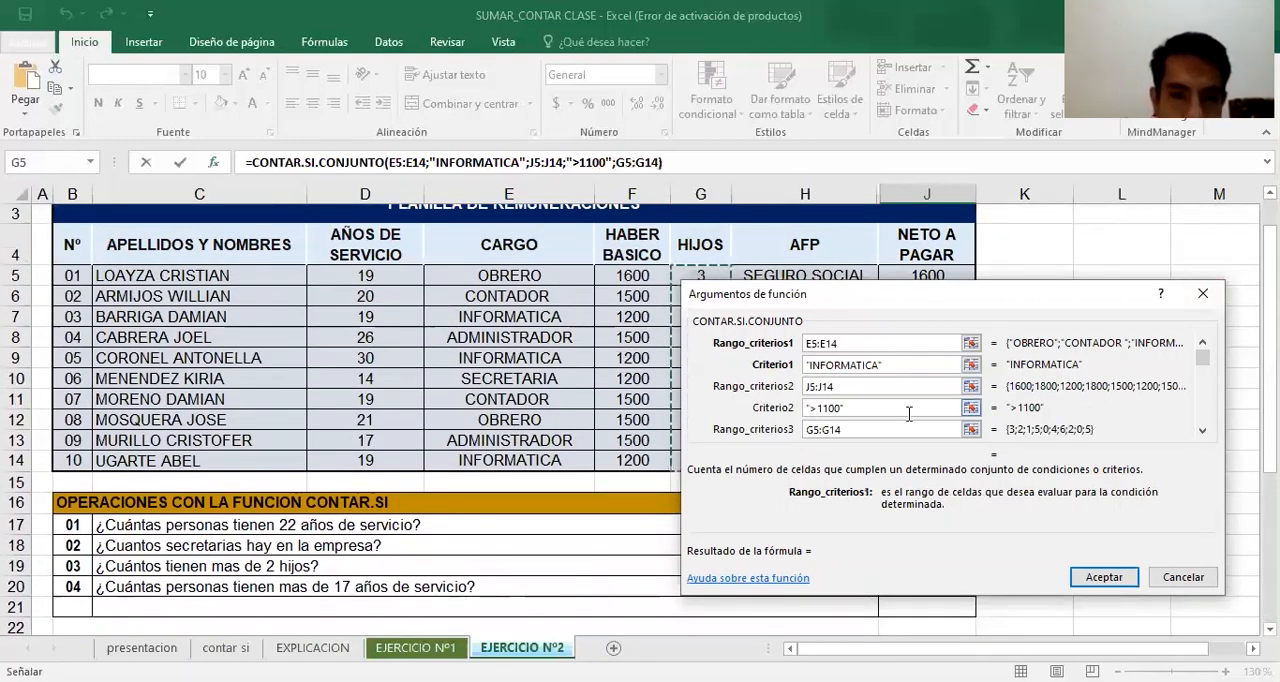
Set the third criterion of the J32 CONTAR.SI.CONJUNTO formula to >2 and confirm the formula
left_click(1203, 430)
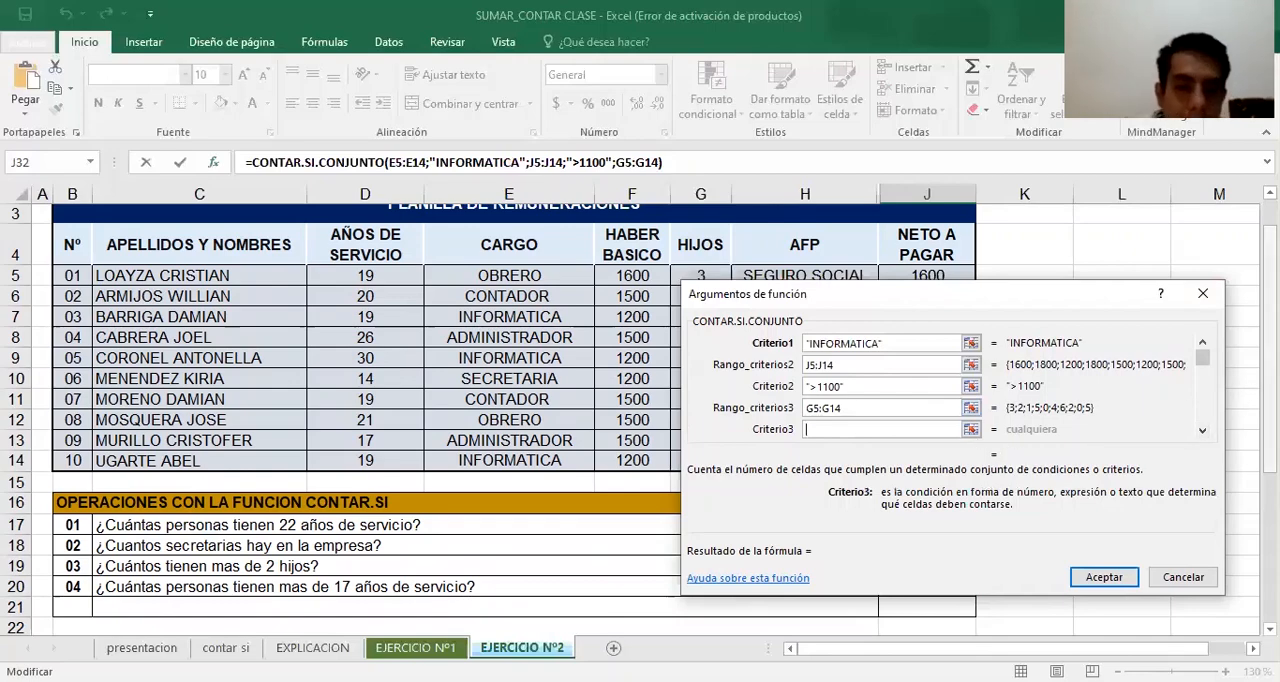
scroll(1268, 420, "down", 4)
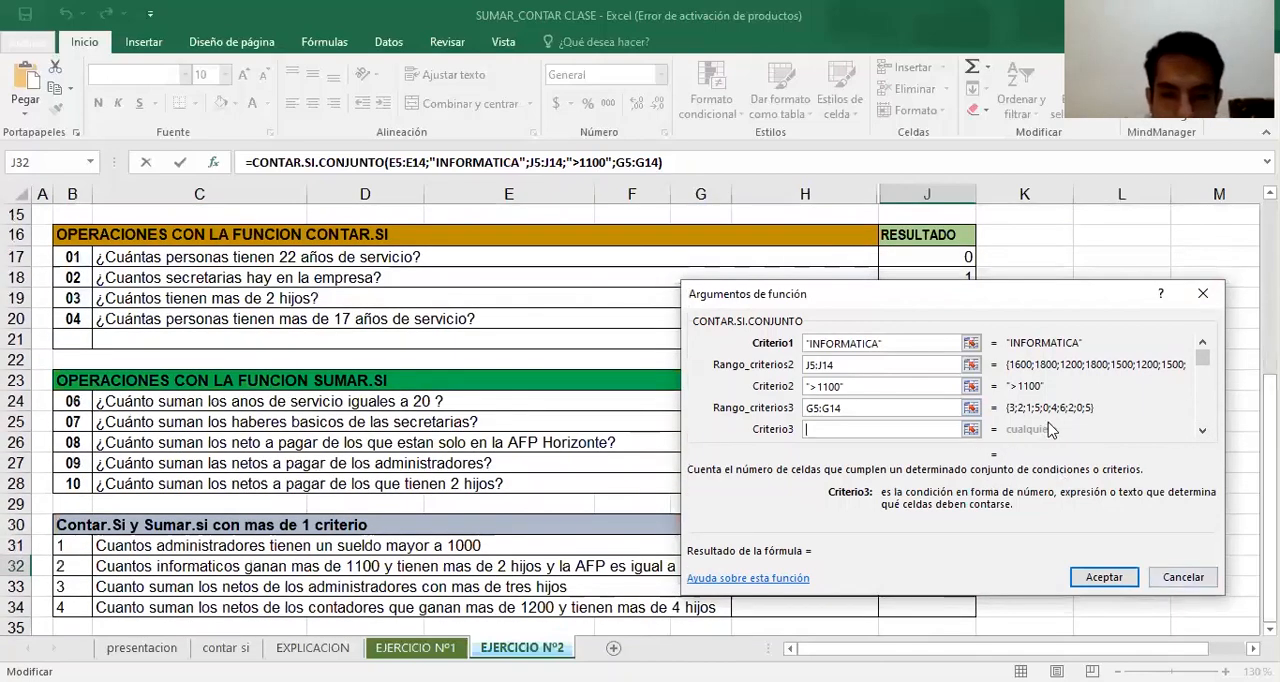
type(">2")
left_click(1094, 583)
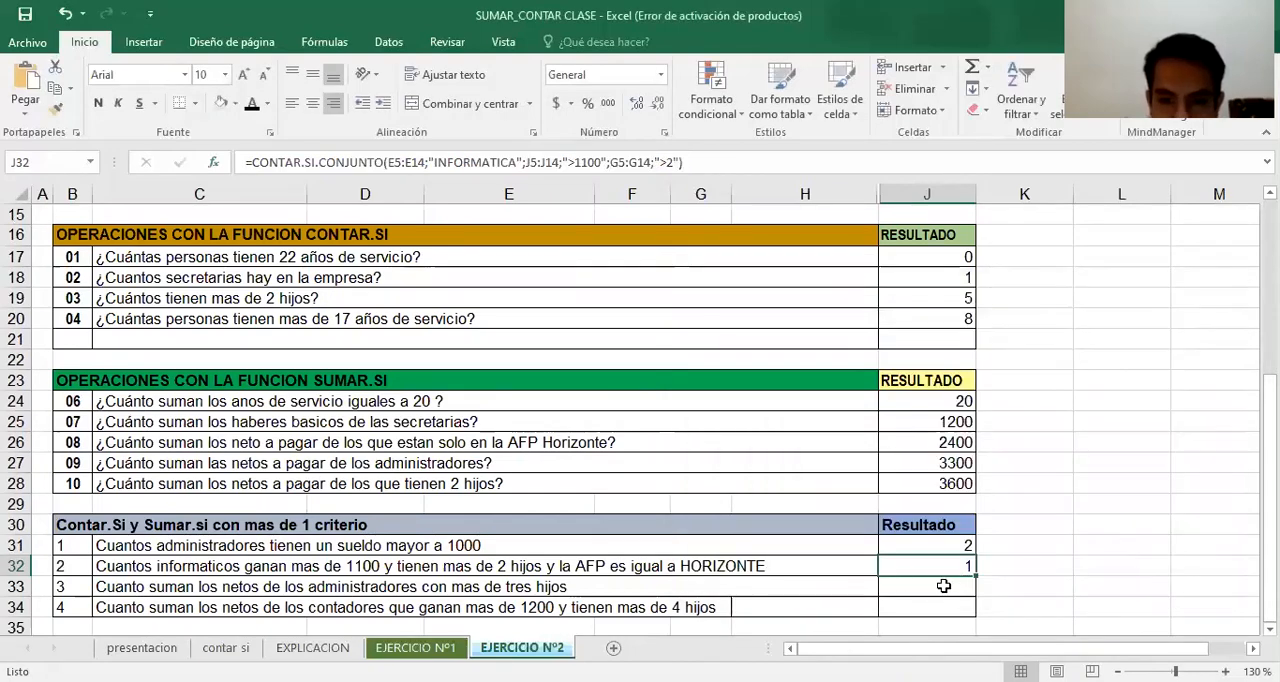
Reopen the J32 formula's arguments and set its fourth criteria range to the AFP values H5:H14
left_click(213, 162)
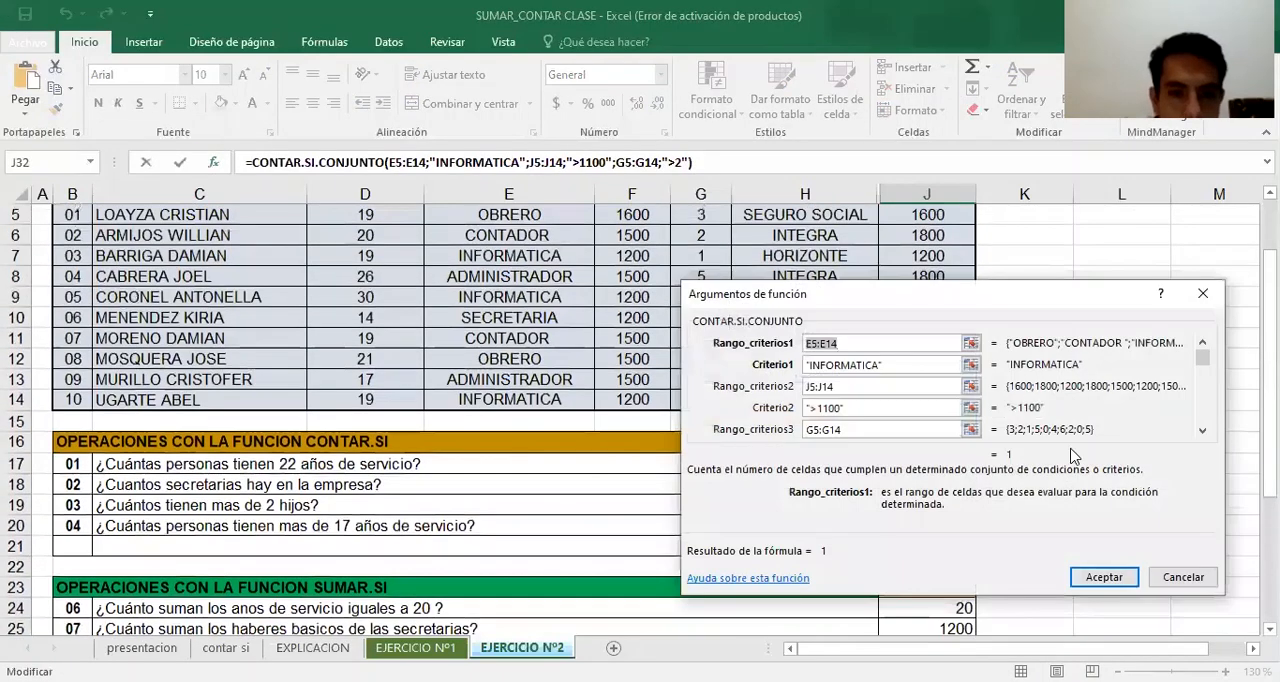
left_click(1203, 431)
left_click(1203, 431)
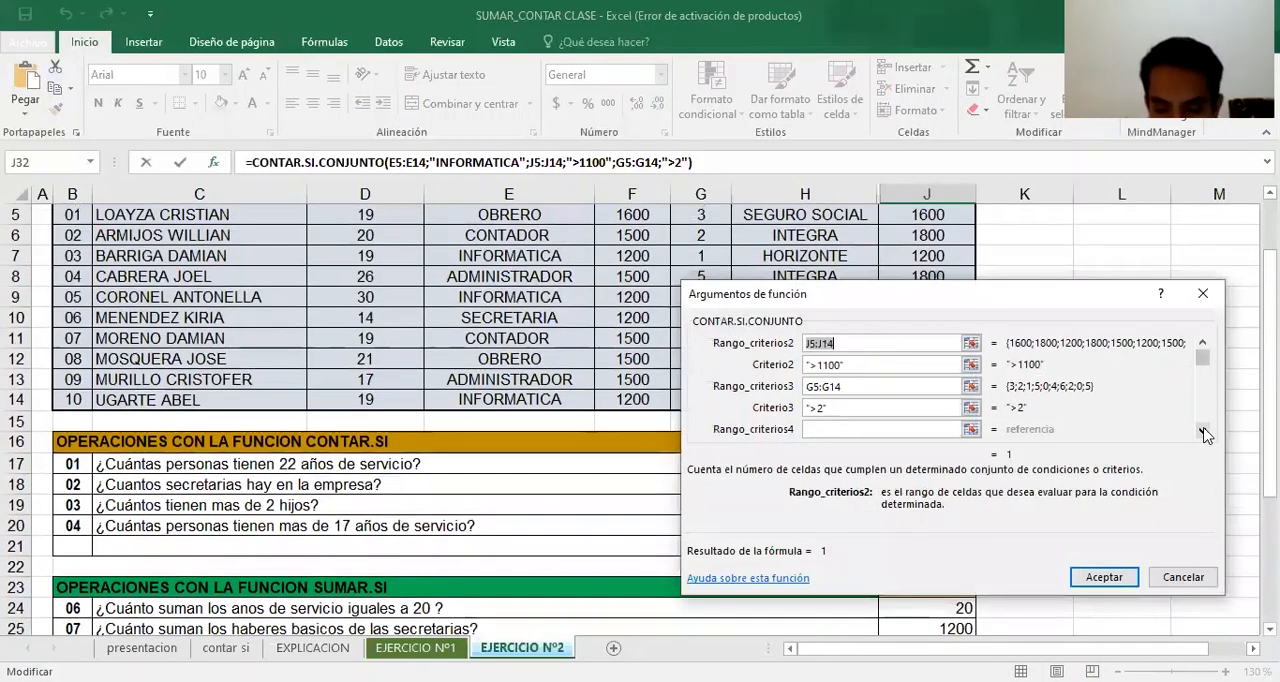
left_click(899, 430)
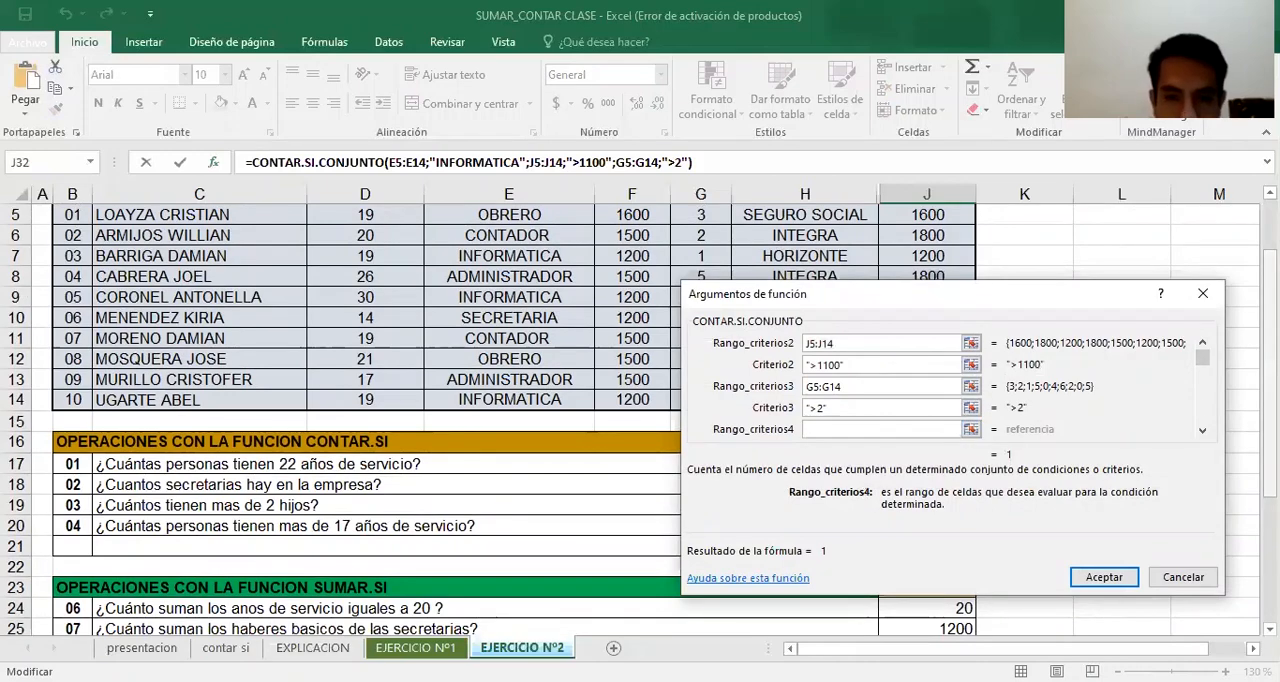
scroll(895, 222, "up", 1)
scroll(895, 222, "down", 1)
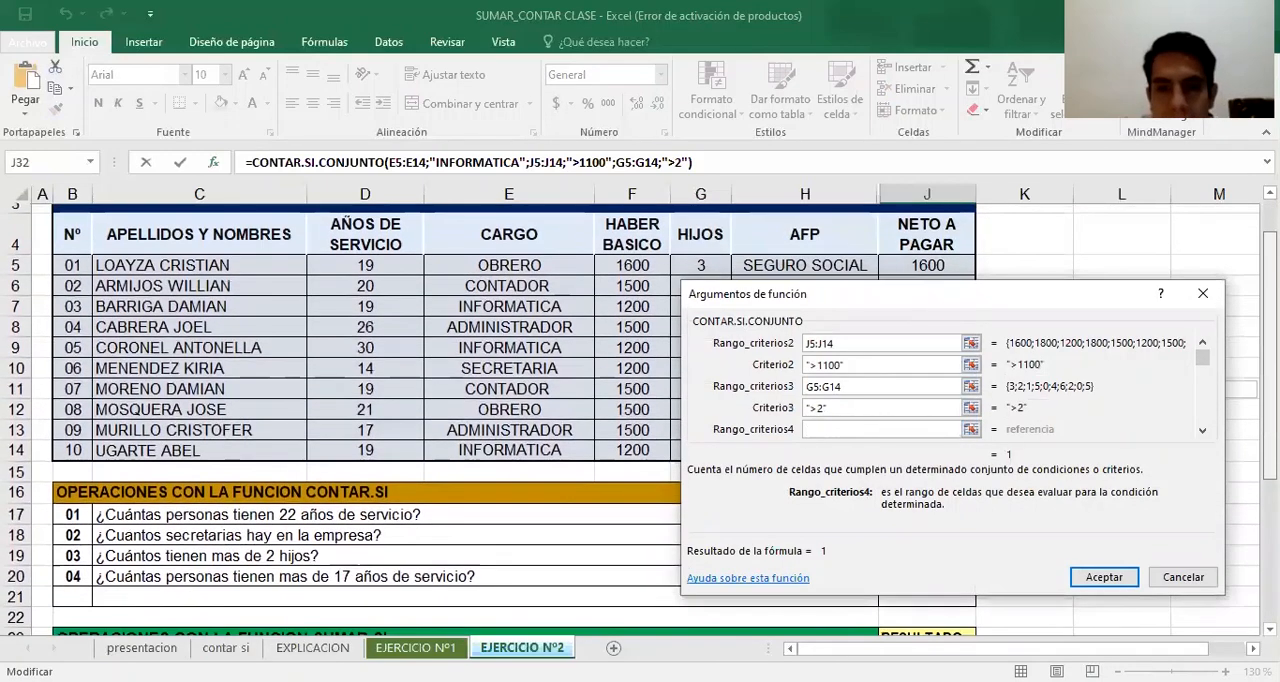
left_click(835, 255)
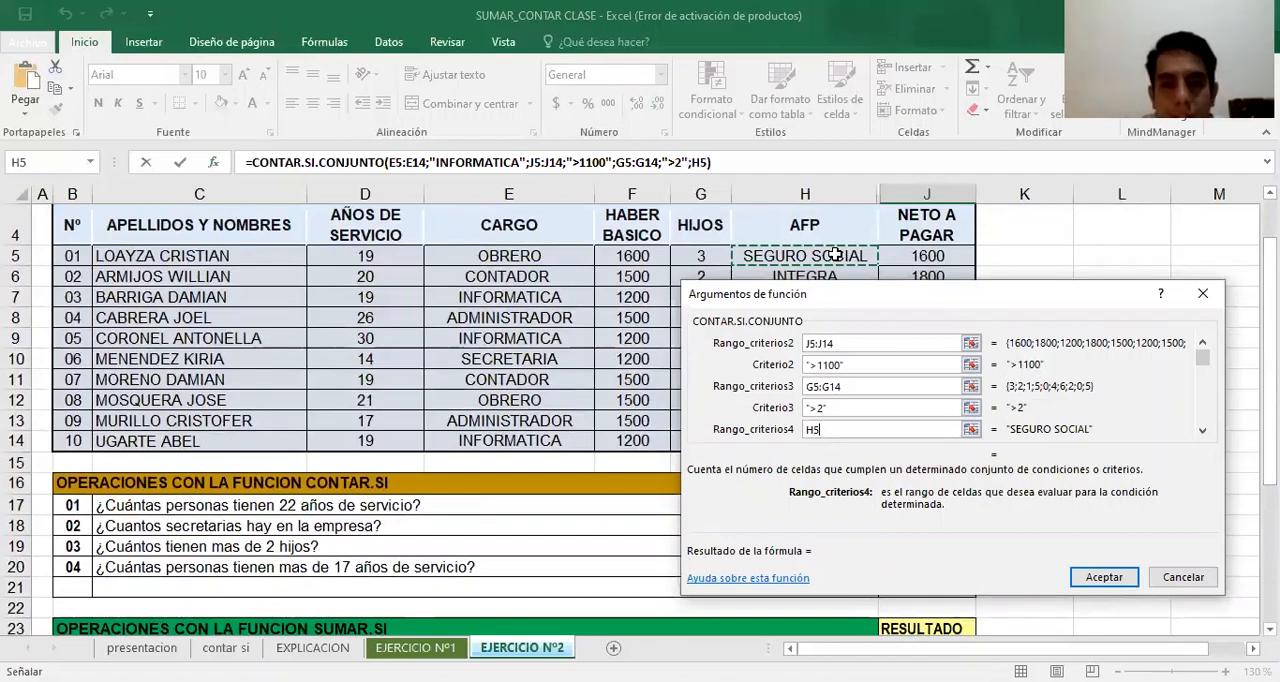
type(":H14")
key("Tab")
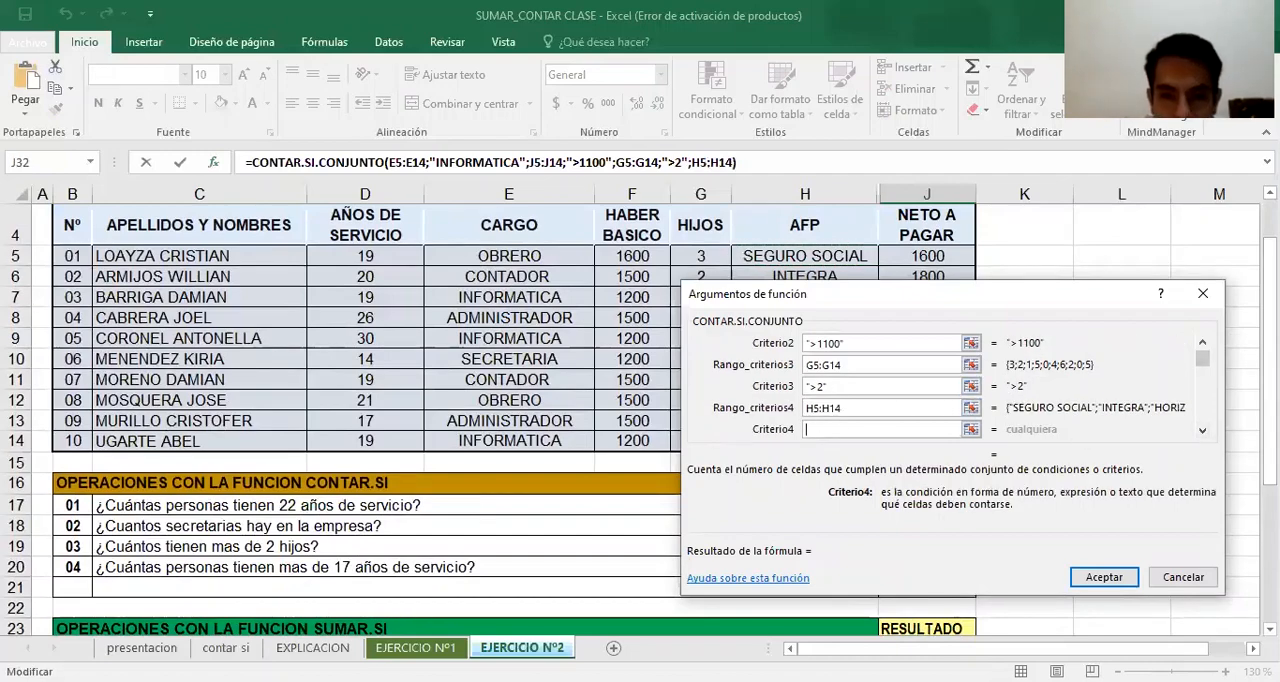
Set the fourth criterion of the J32 CONTAR.SI.CONJUNTO formula to HORIZONTE and confirm the formula
scroll(340, 420, "down", 2)
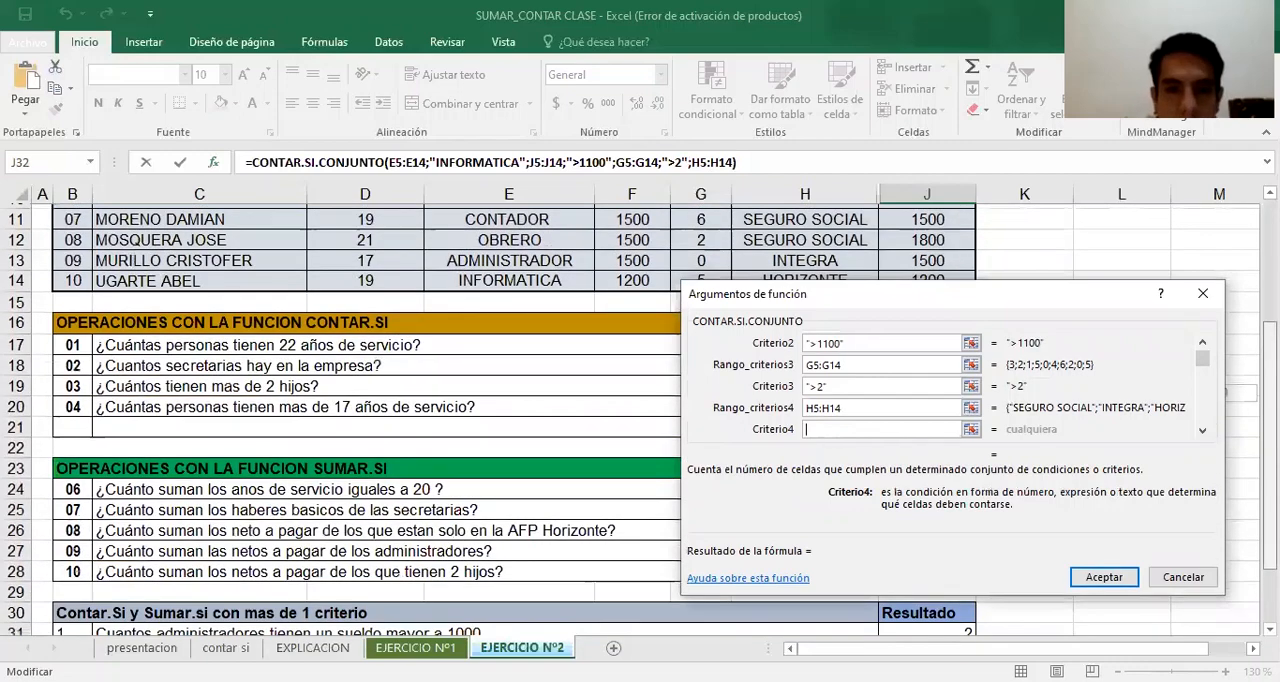
type("HORIX")
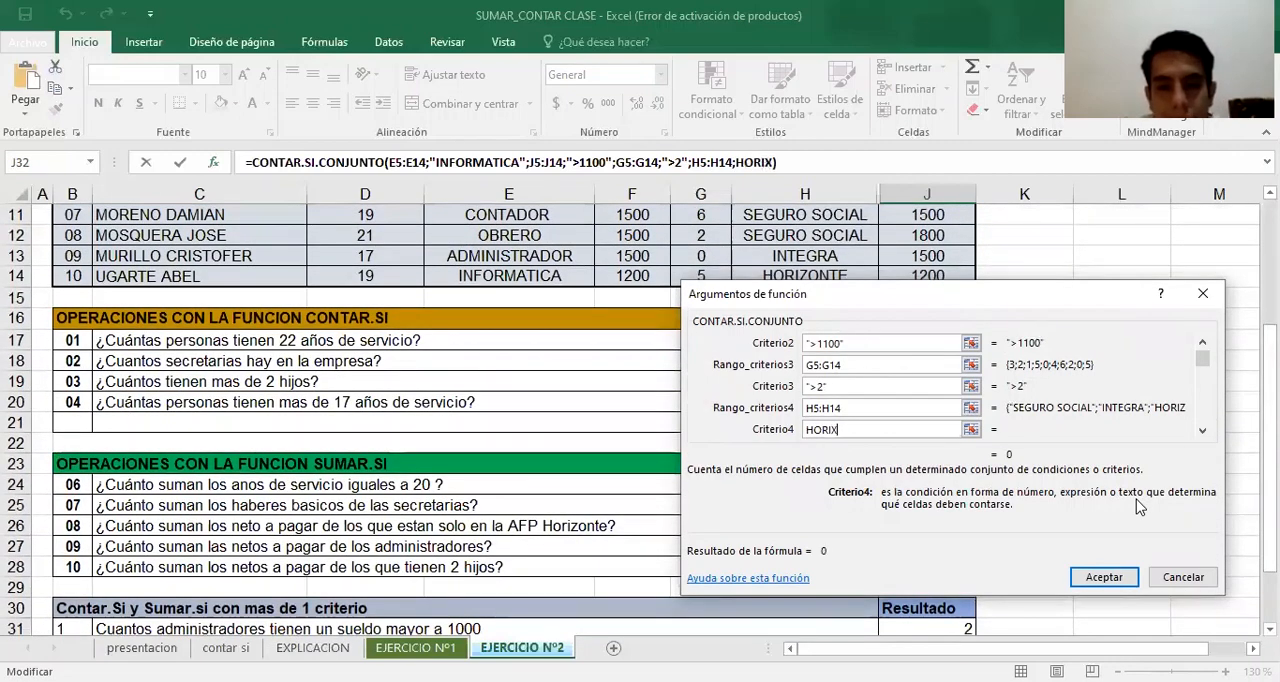
key("BackSpace")
type("ZONTE")
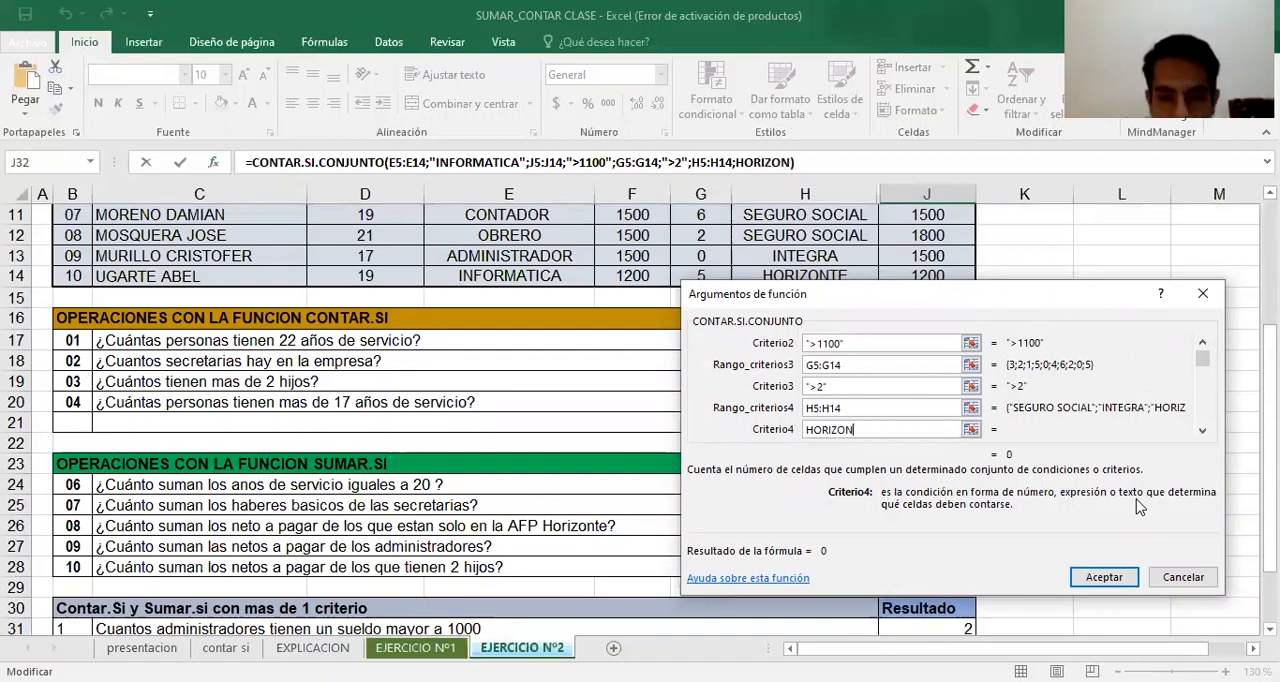
left_click(1129, 586)
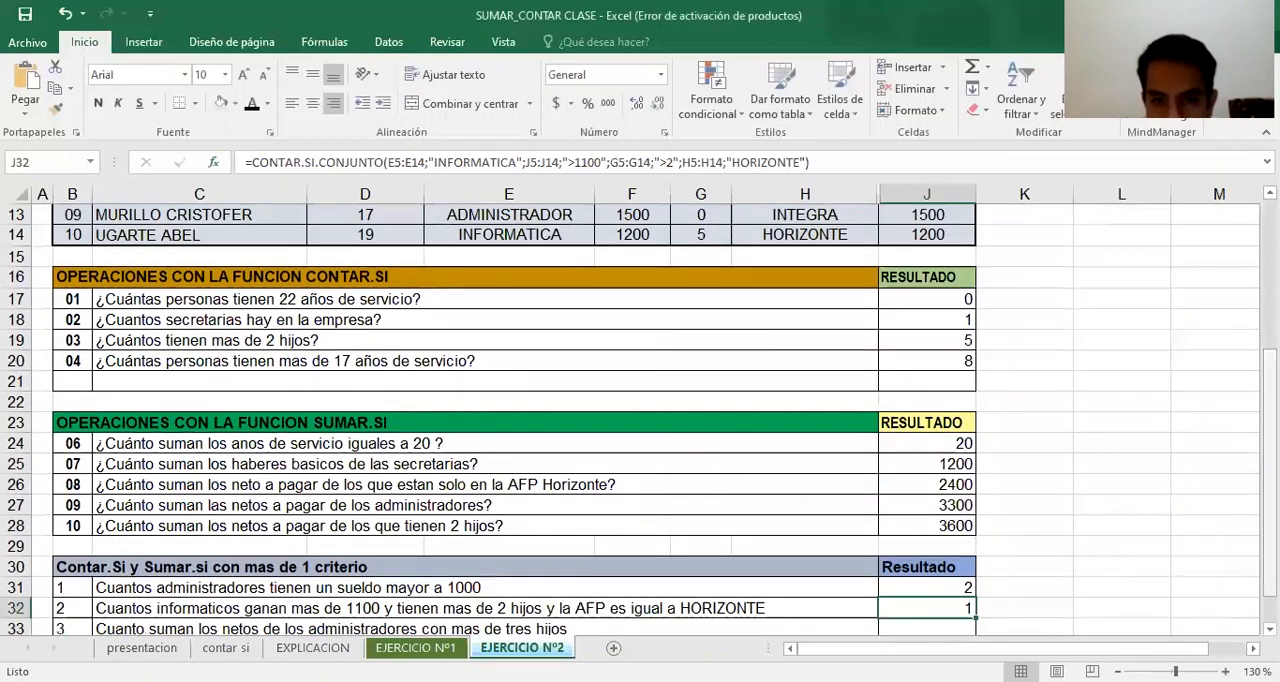
scroll(900, 570, "down", 1)
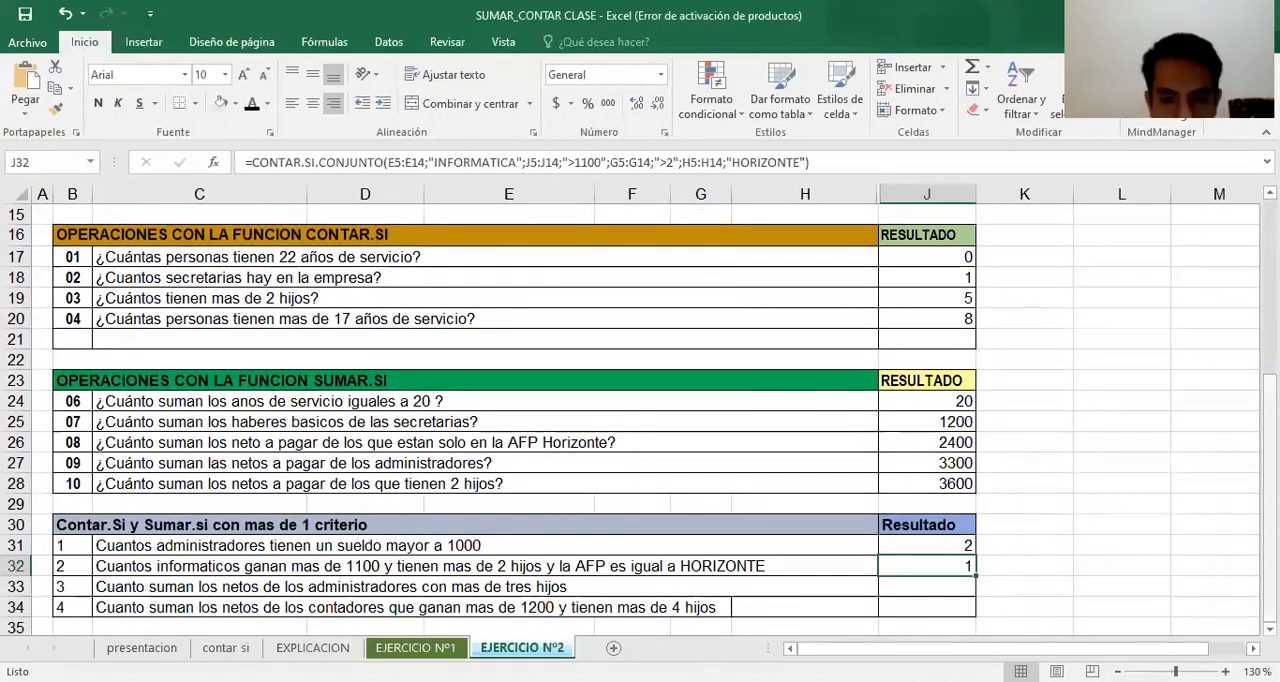
scroll(900, 327, "up", 4)
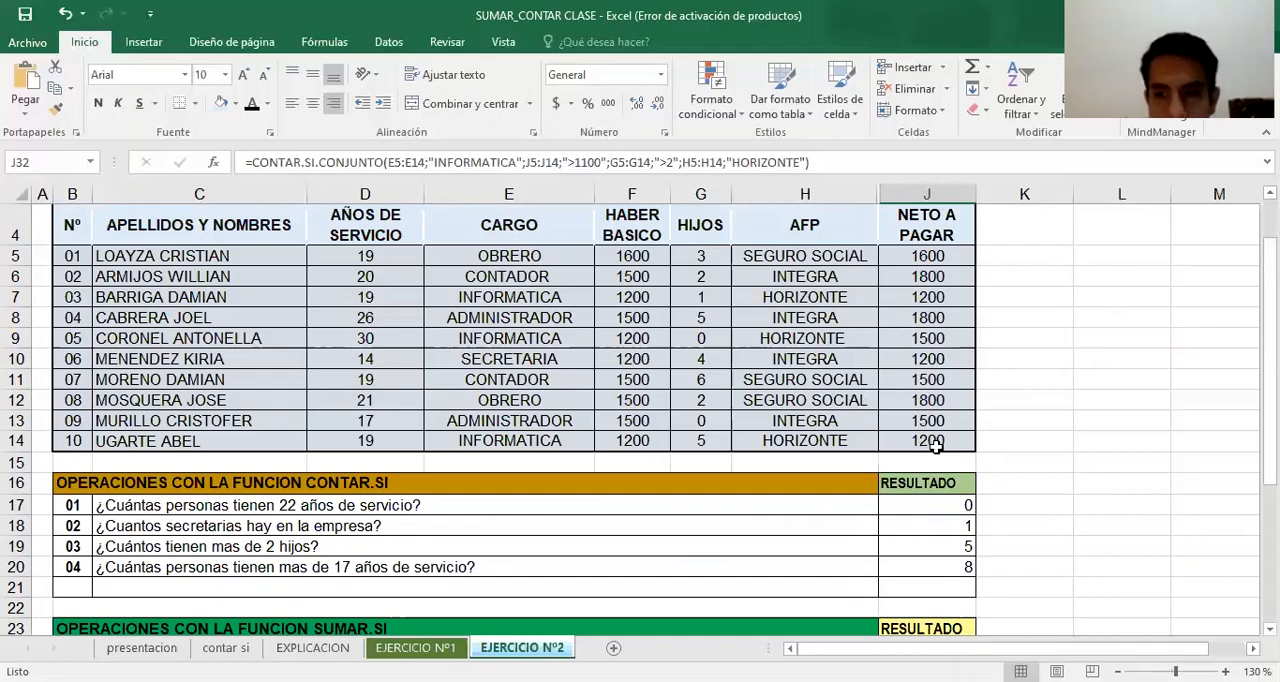
left_click(895, 444)
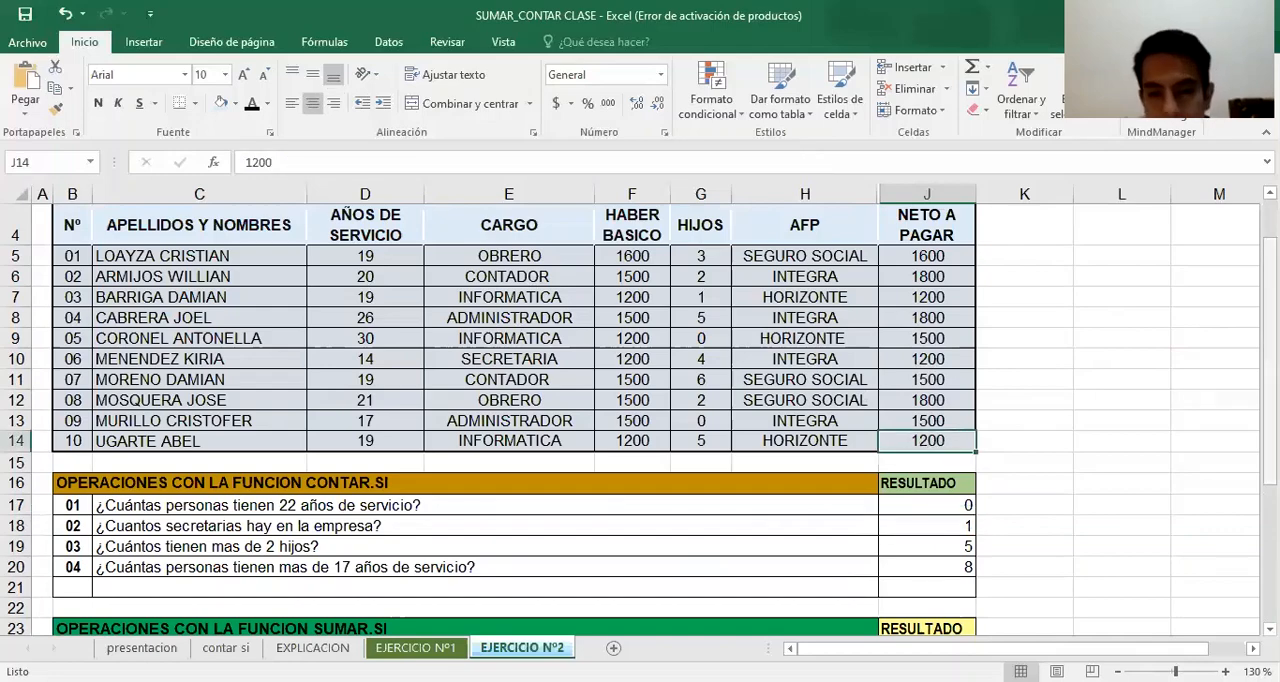
Start a SUMAR.SI.CONJUNTO formula in J33 with the NETO A PAGAR values J5:J14 as its sum range
left_click_drag(1270, 220, 1270, 384)
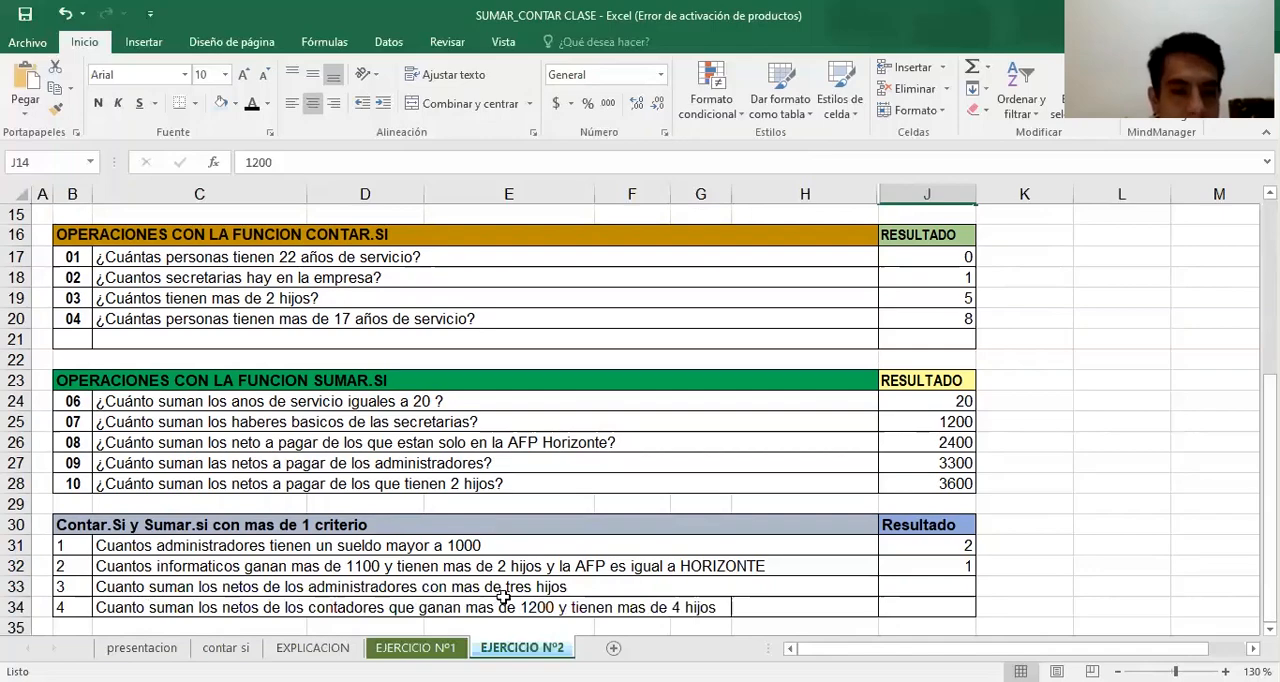
left_click(927, 586)
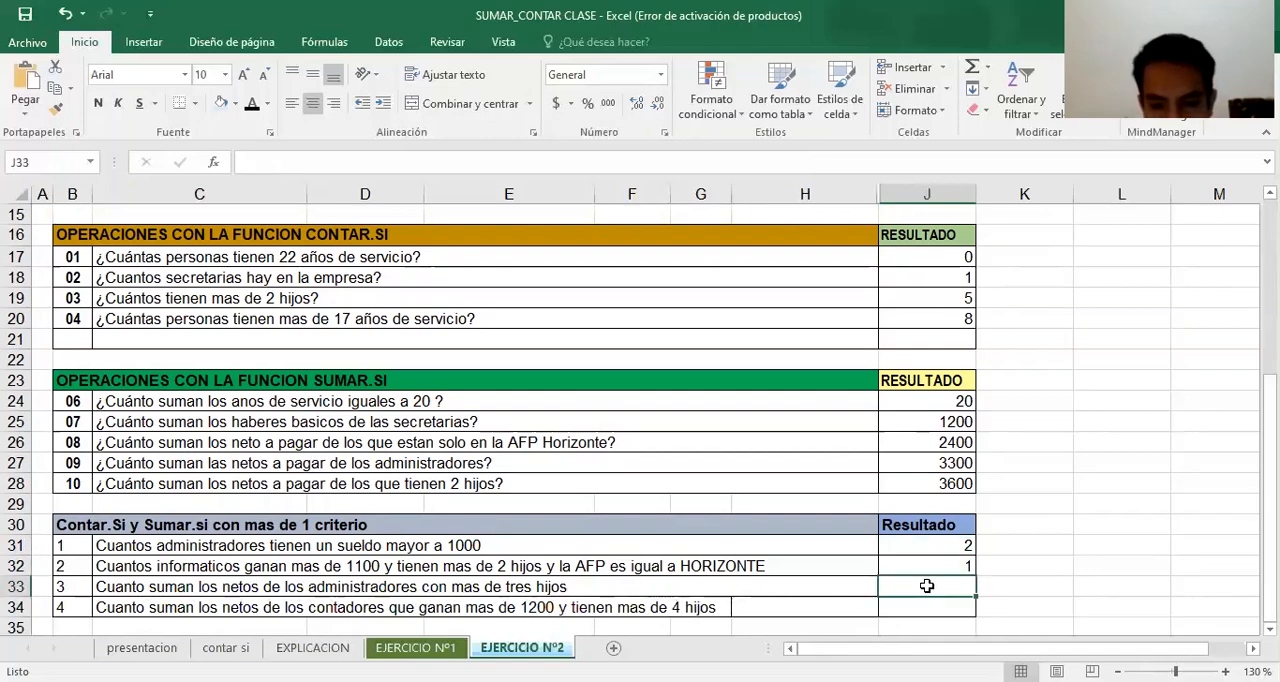
type("=")
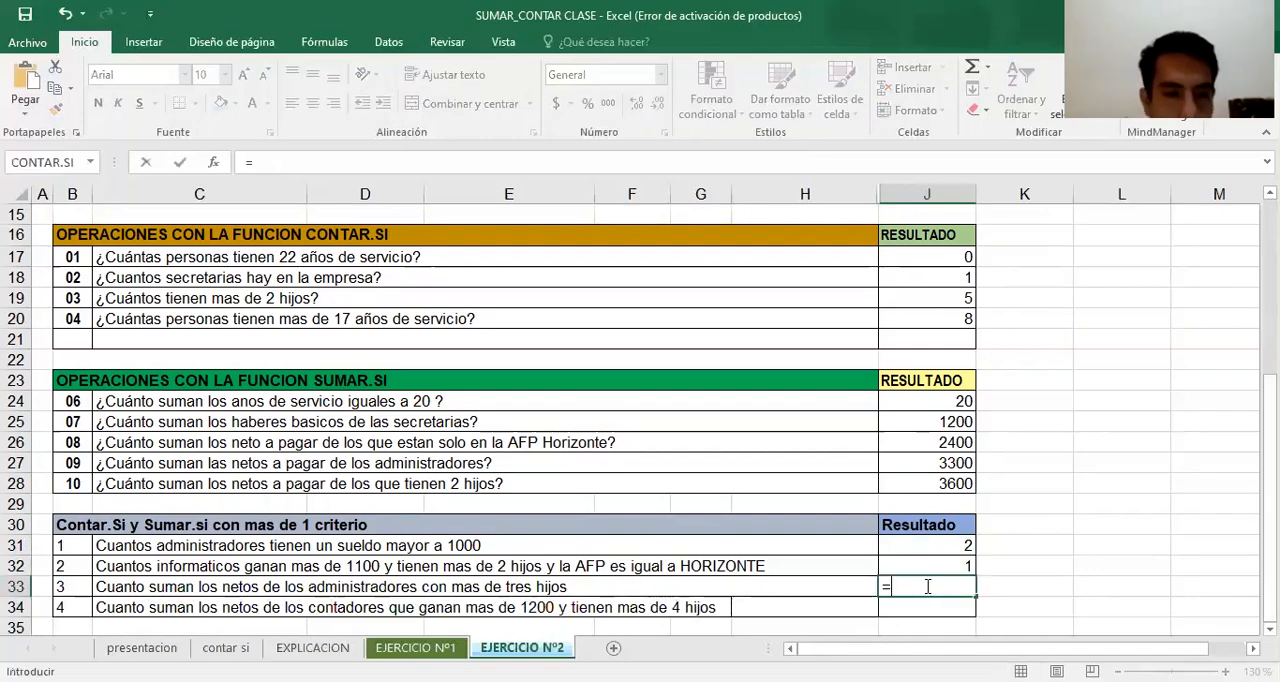
type("SUMA")
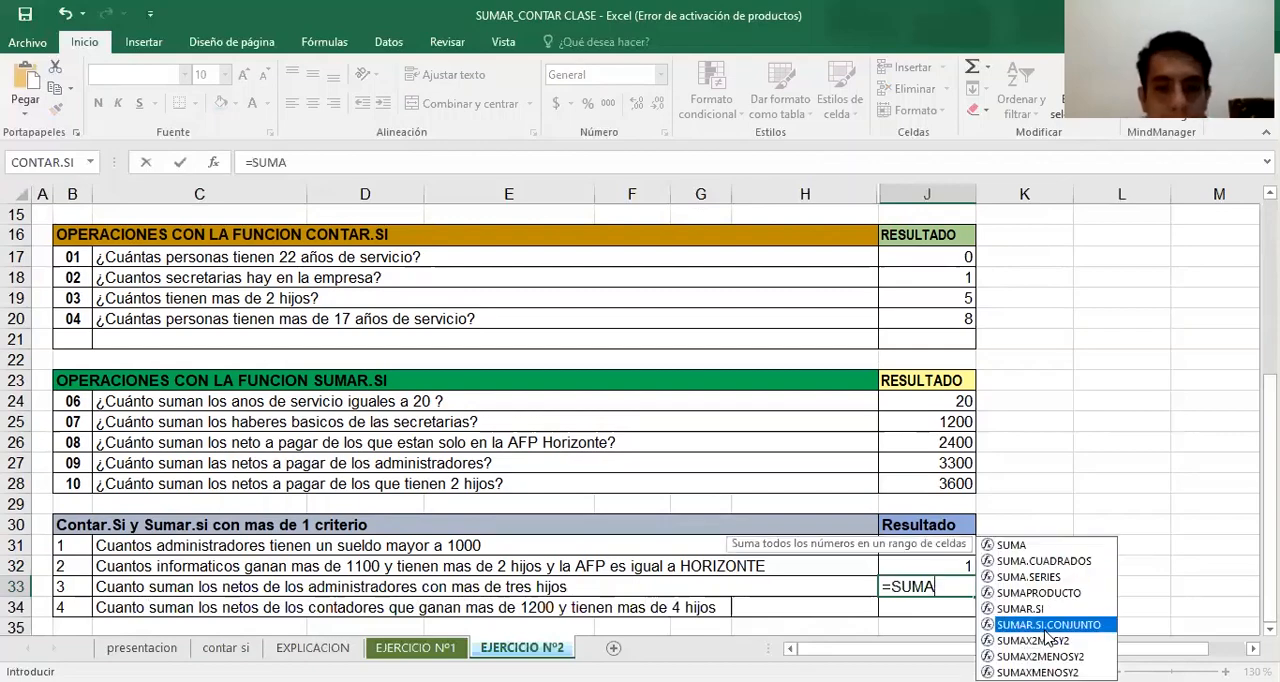
double_click(1045, 626)
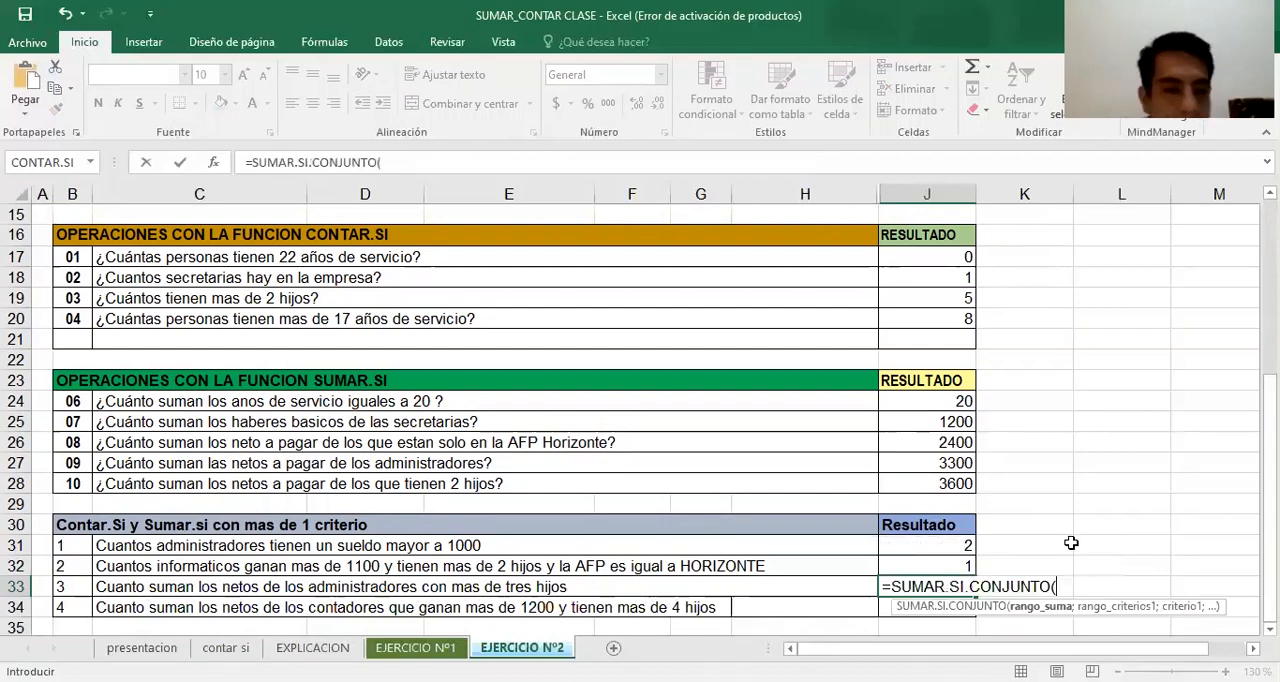
left_click(219, 164)
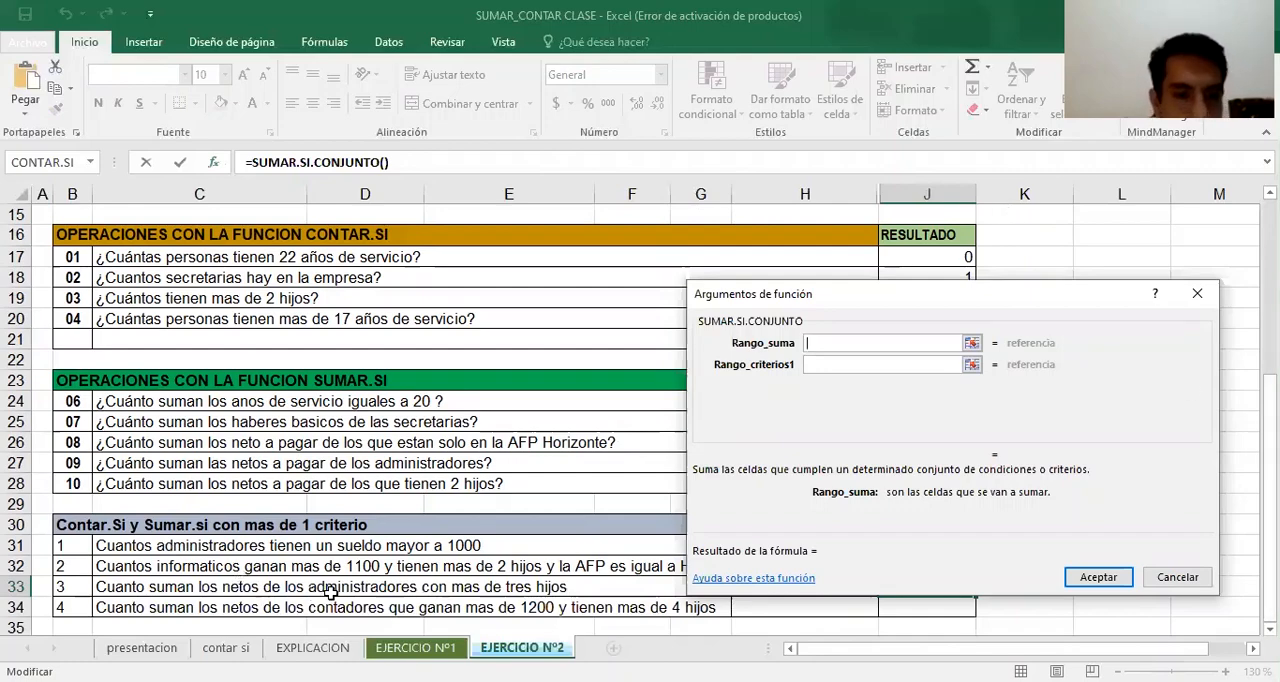
scroll(640, 420, "up", 4)
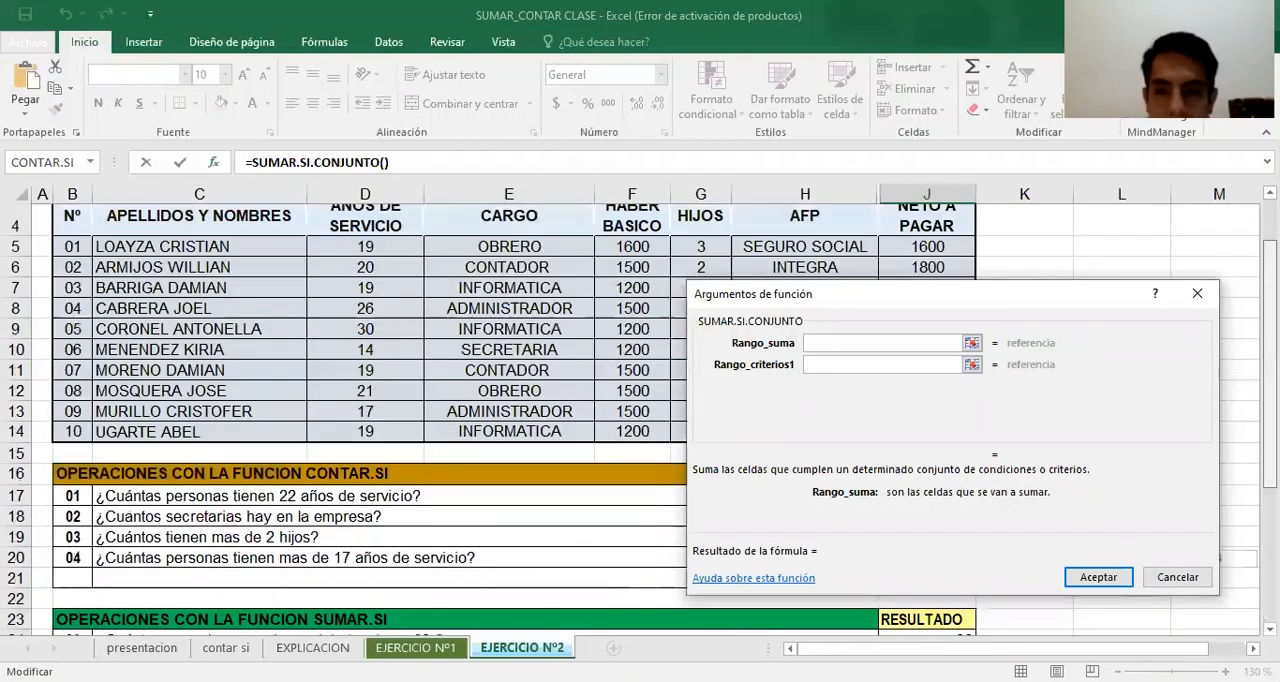
left_click(960, 256)
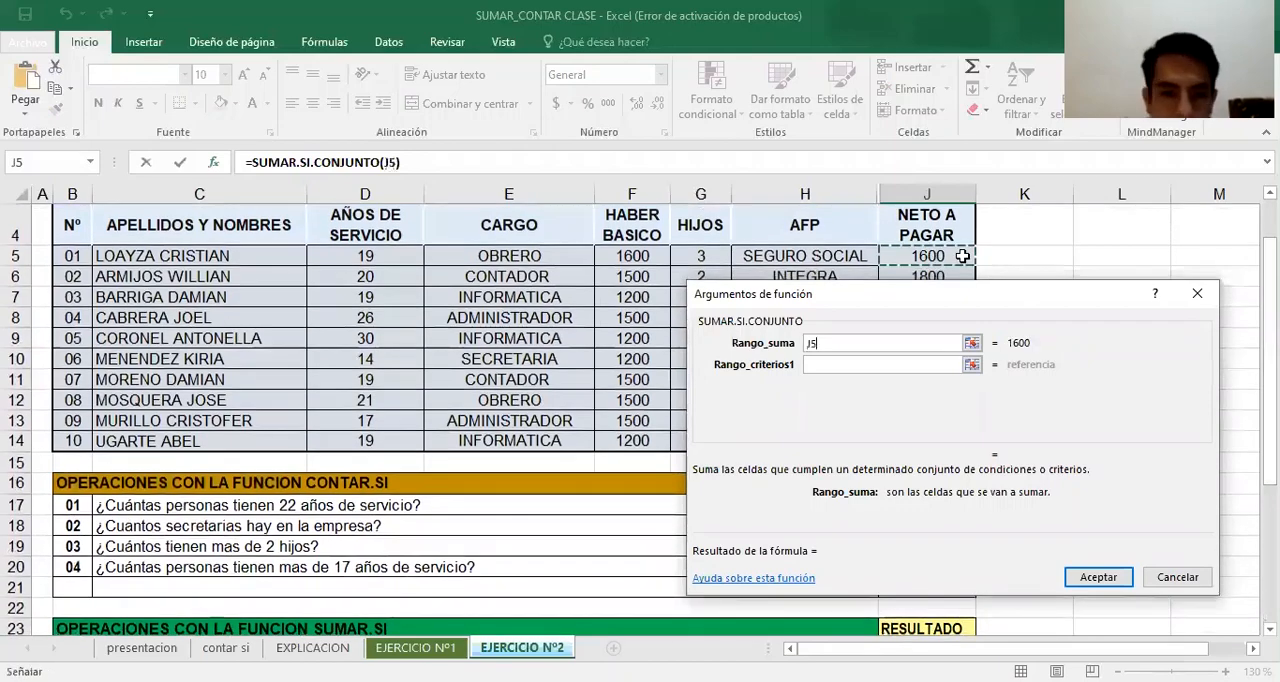
key("ctrl+shift+Down")
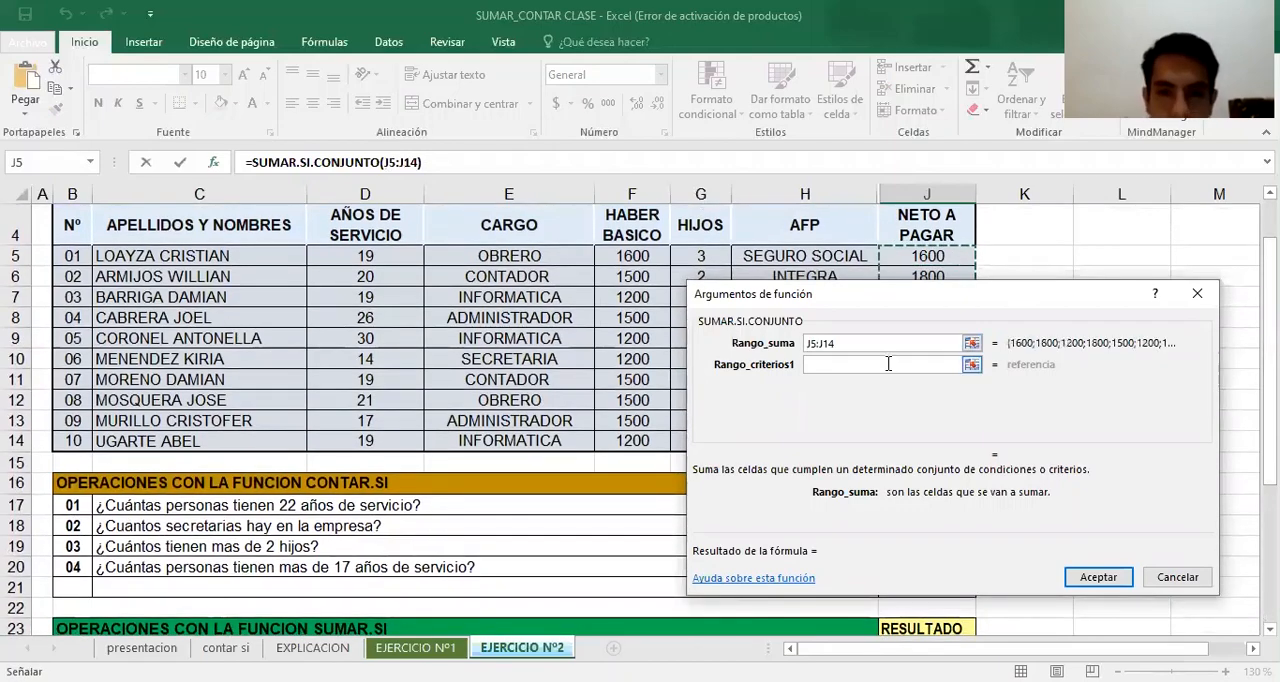
Set the J33 formula's first criteria range to the CARGO values E5:E14
left_click(887, 364)
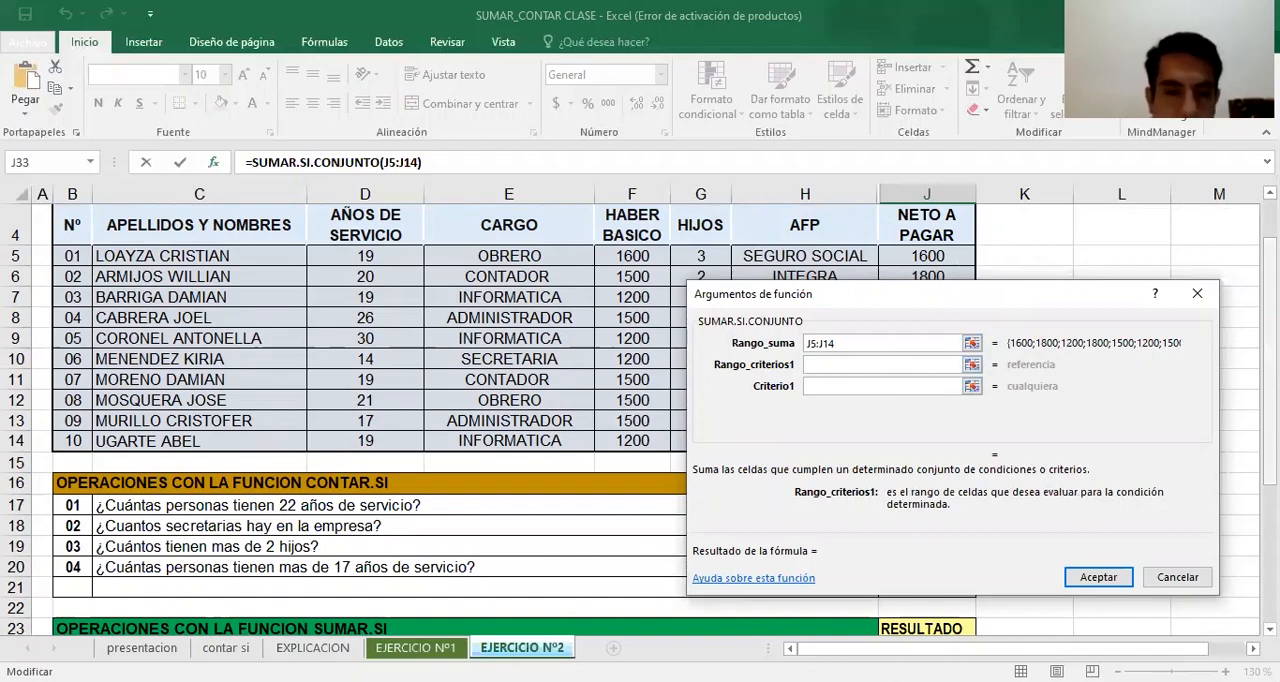
scroll(640, 420, "down", 4)
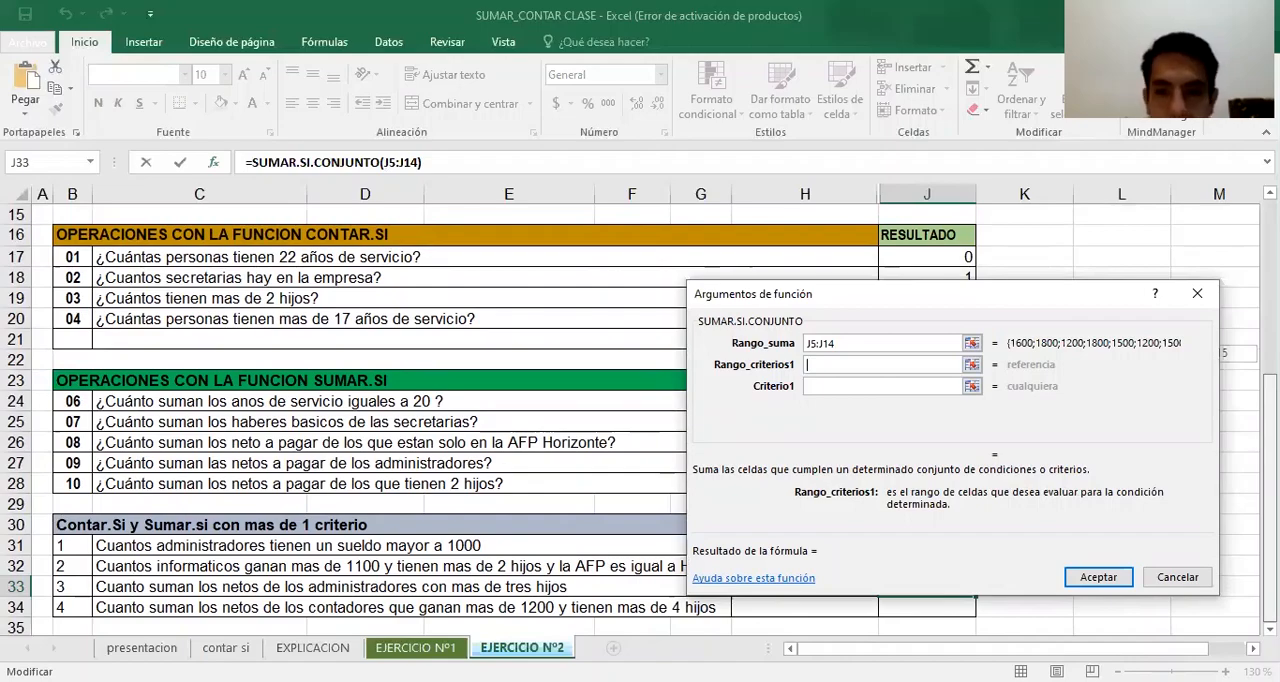
scroll(640, 420, "up", 1)
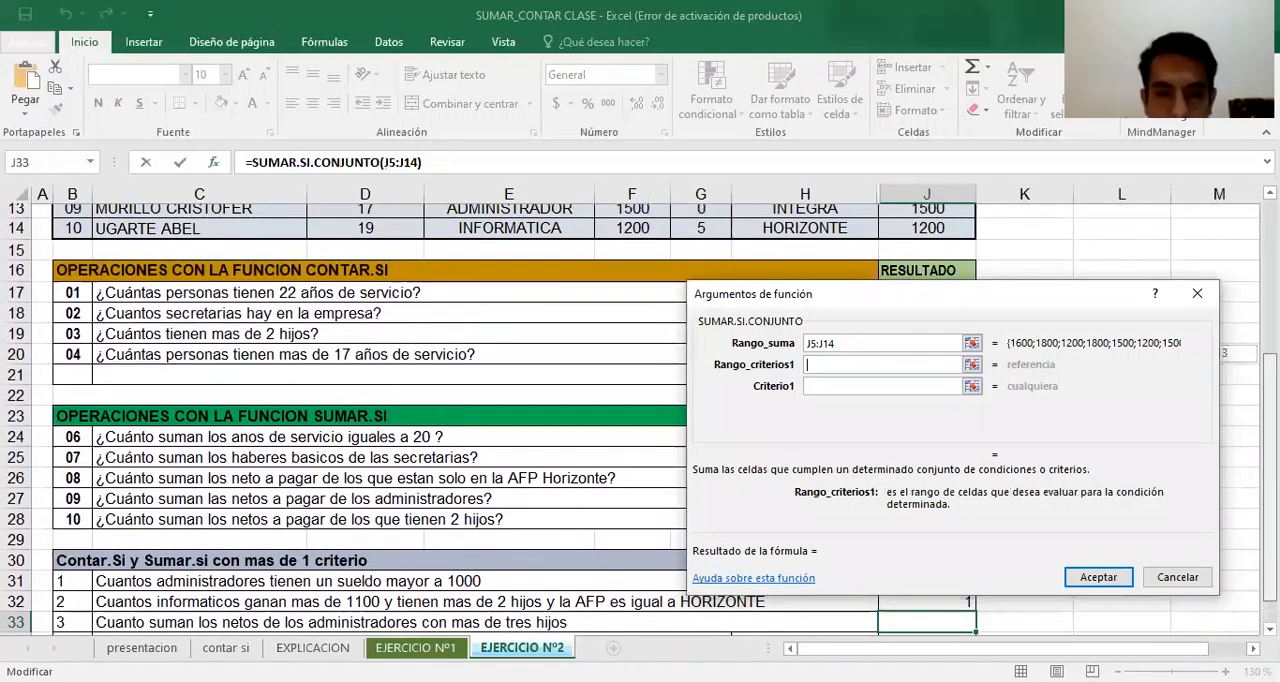
scroll(510, 318, "up", 4)
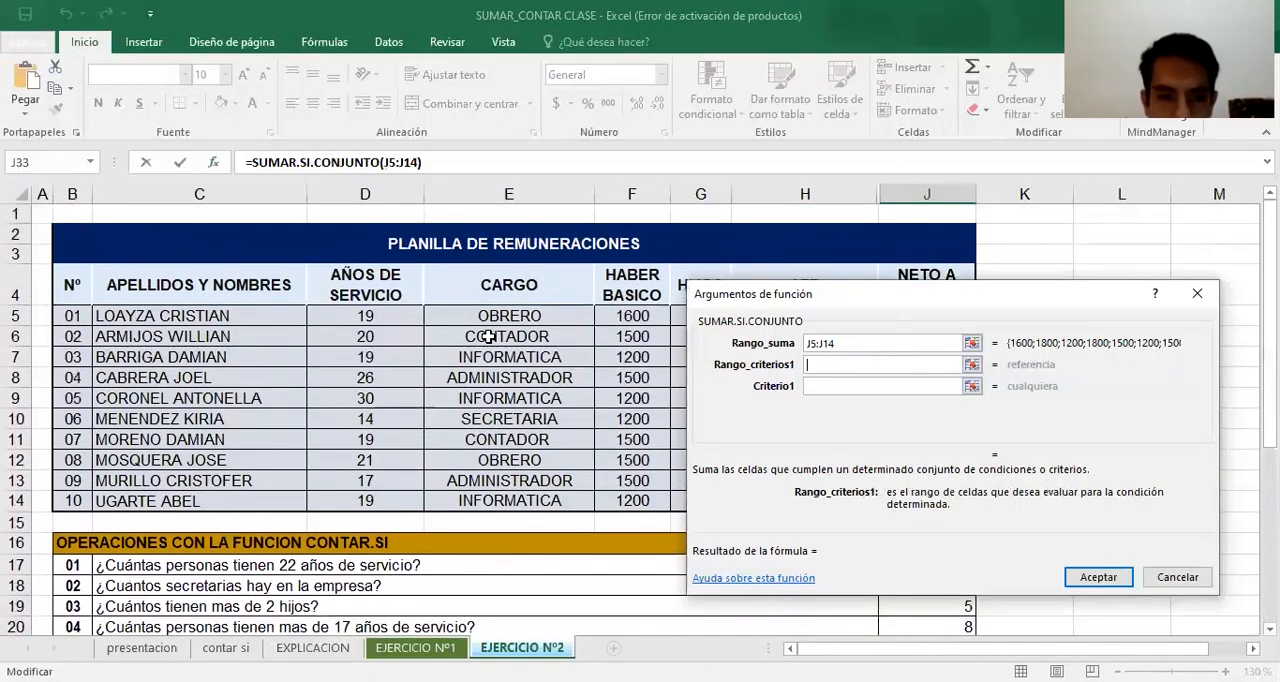
left_click(510, 318)
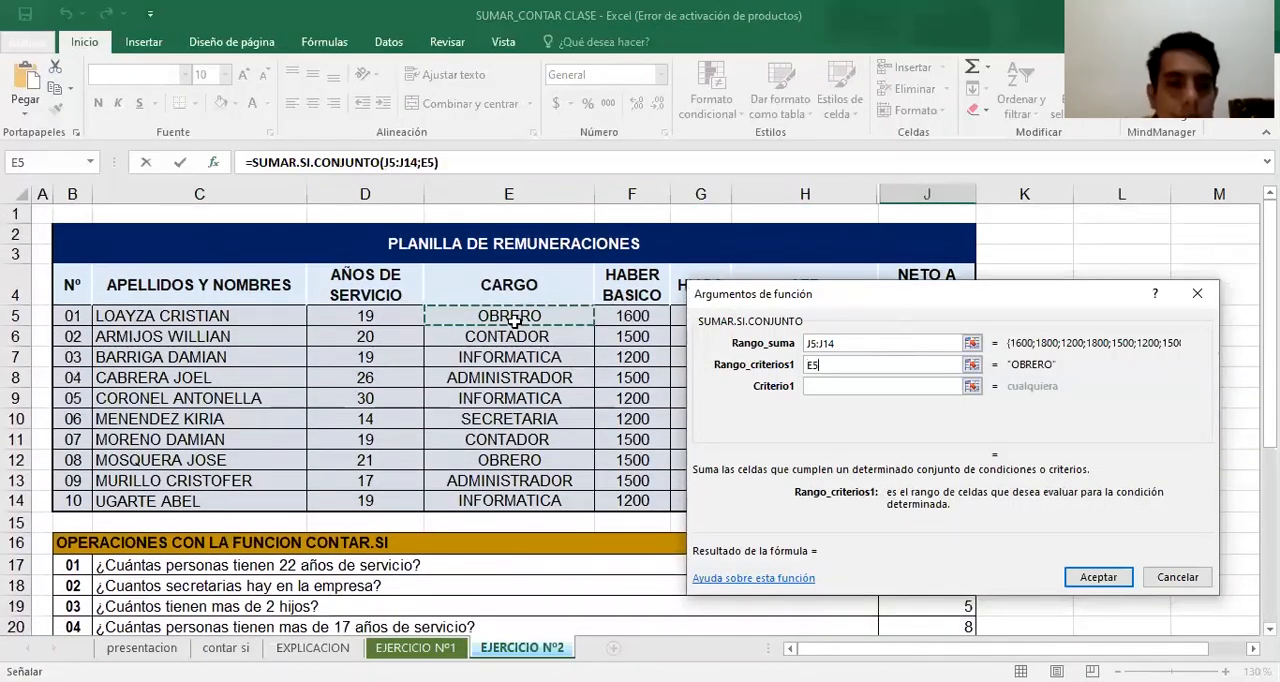
left_click_drag(510, 318, 509, 501)
Set the first criterion of the J33 SUMAR.SI.CONJUNTO formula to ADMINISTRADORES
scroll(509, 480, "down", 3)
scroll(509, 480, "down", 5)
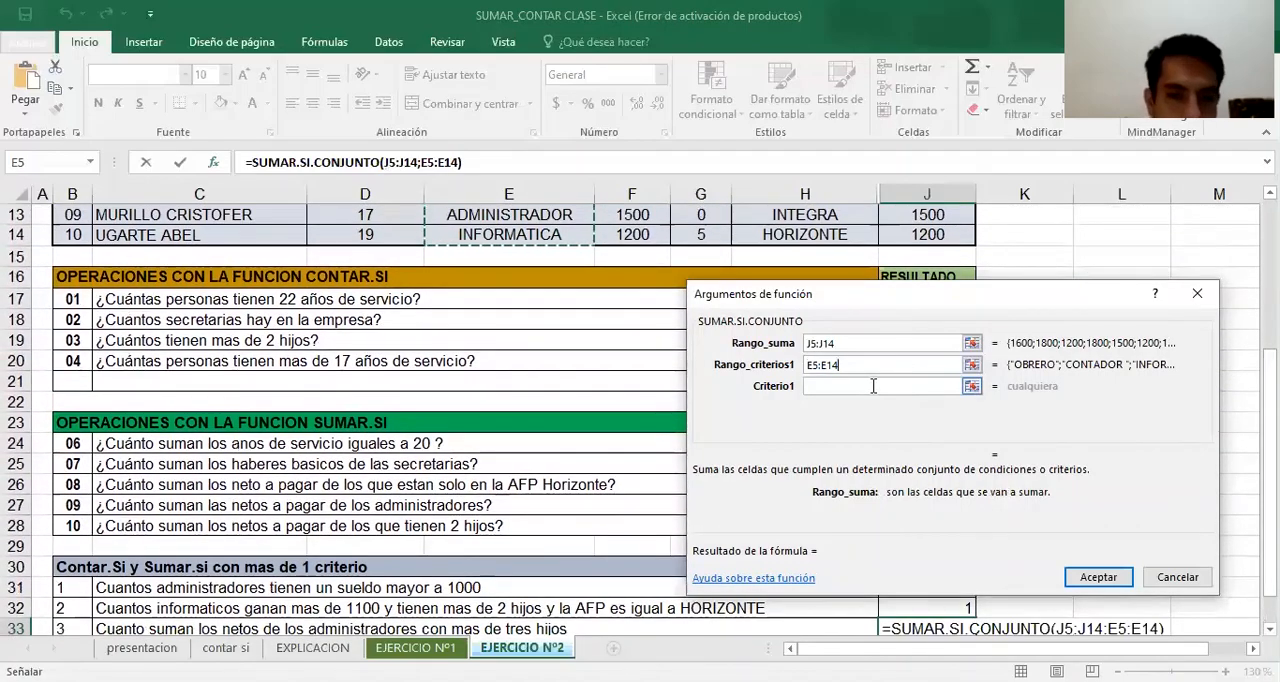
left_click(873, 387)
type("A")
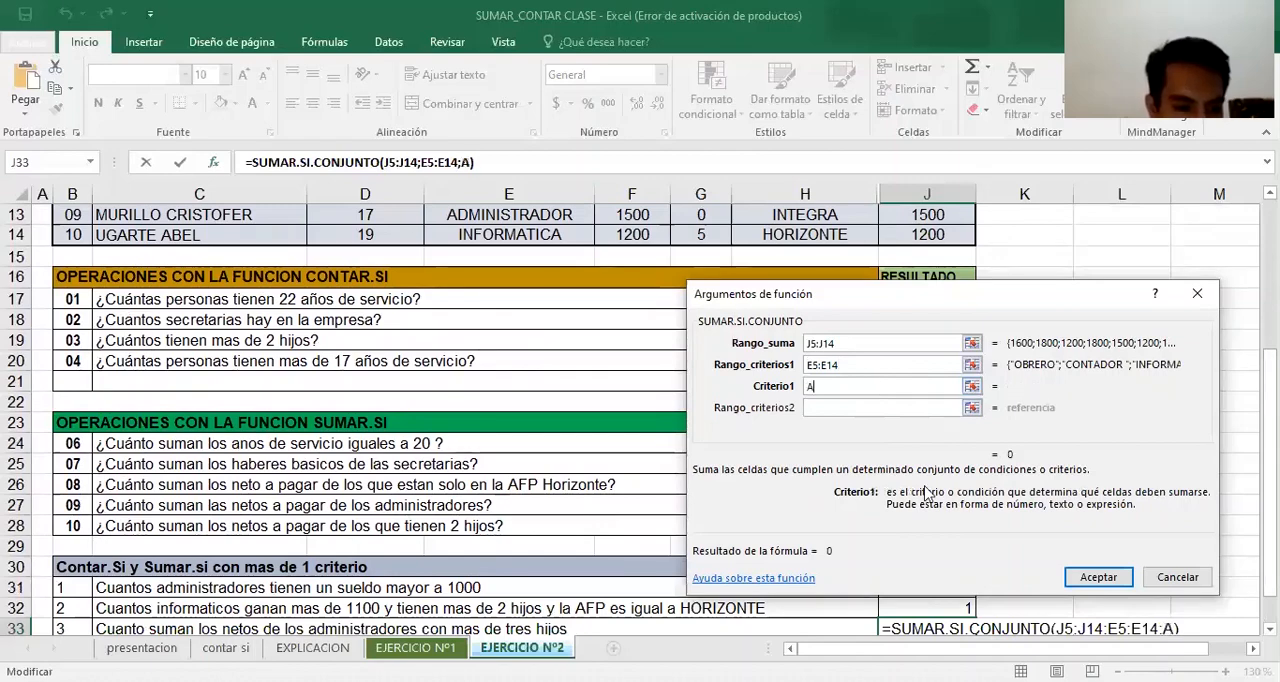
type("DMIN")
type("T")
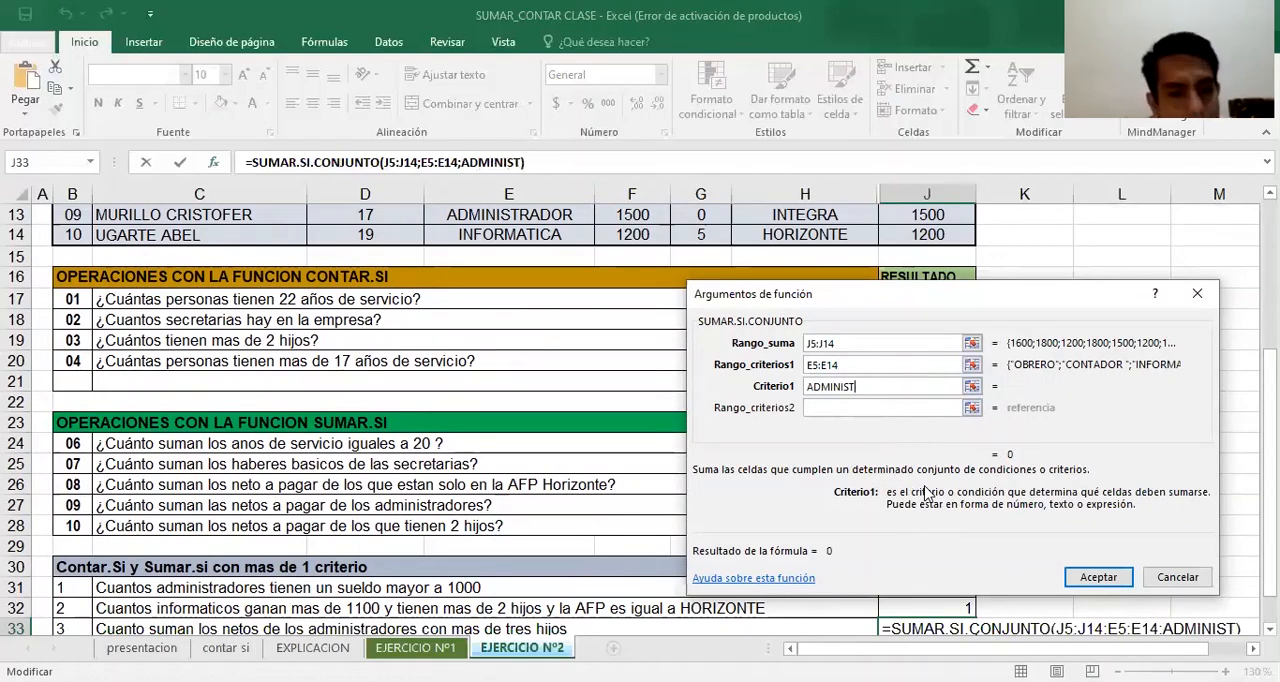
type("ARADORES")
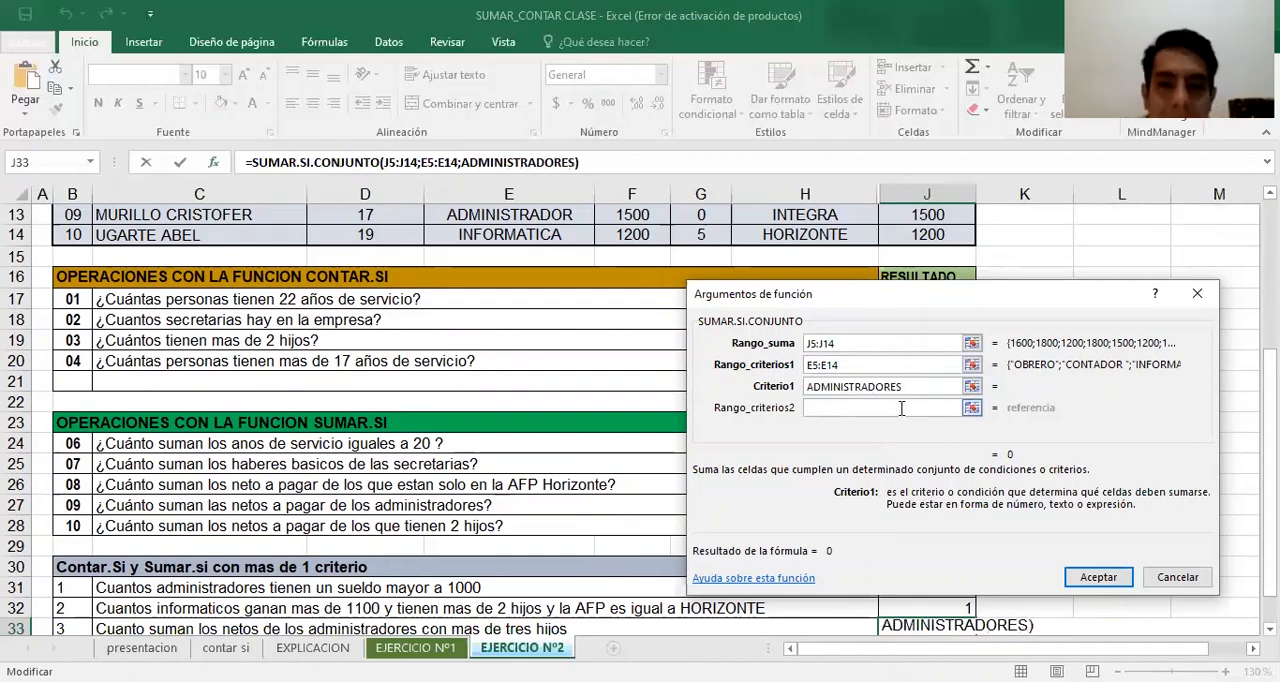
key("Tab")
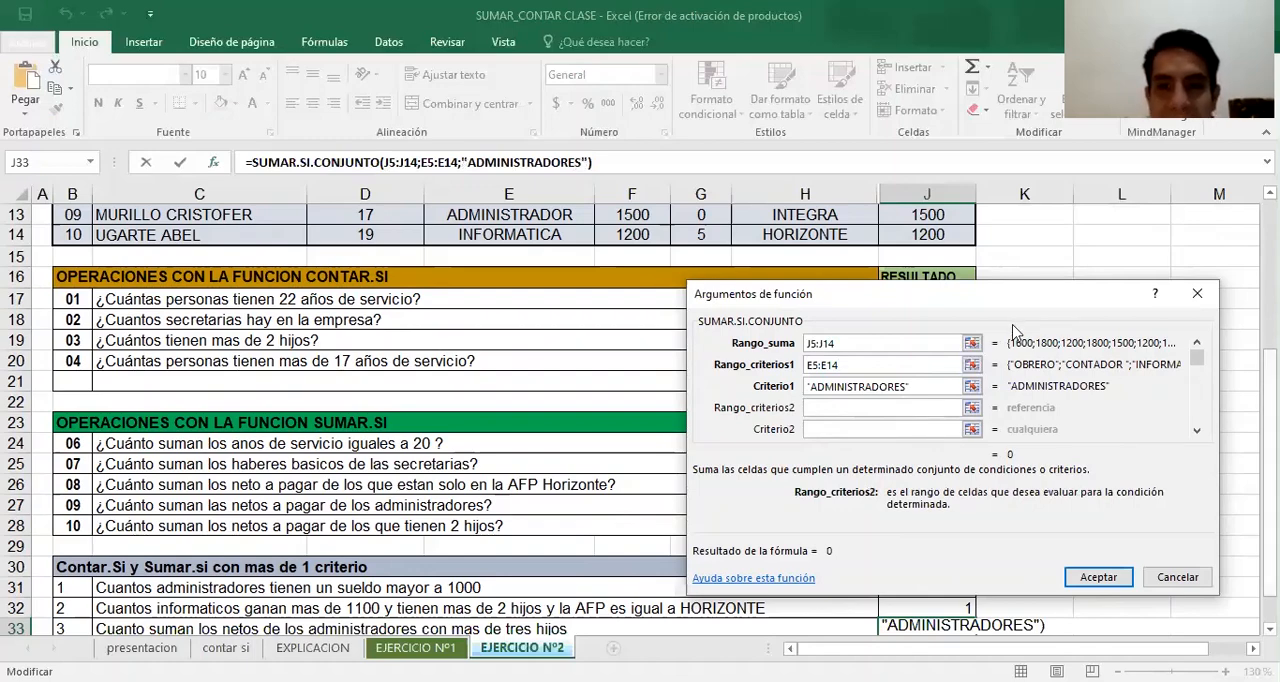
Correct the first criterion of the J33 SUMAR.SI.CONJUNTO formula to the singular ADMINISTRADOR
left_click(952, 386)
key("BackSpace")
key("BackSpace")
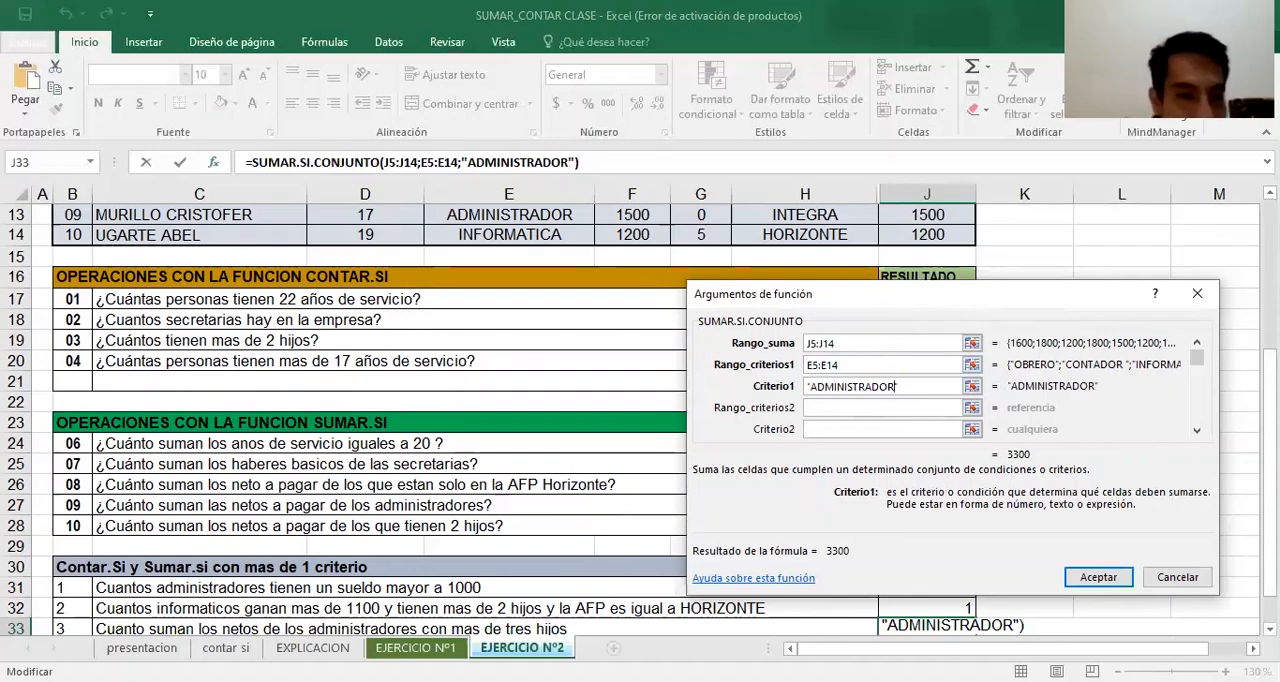
Set the J33 formula's second criteria range to the HIJOS values G5:G14
scroll(415, 566, "down", 1)
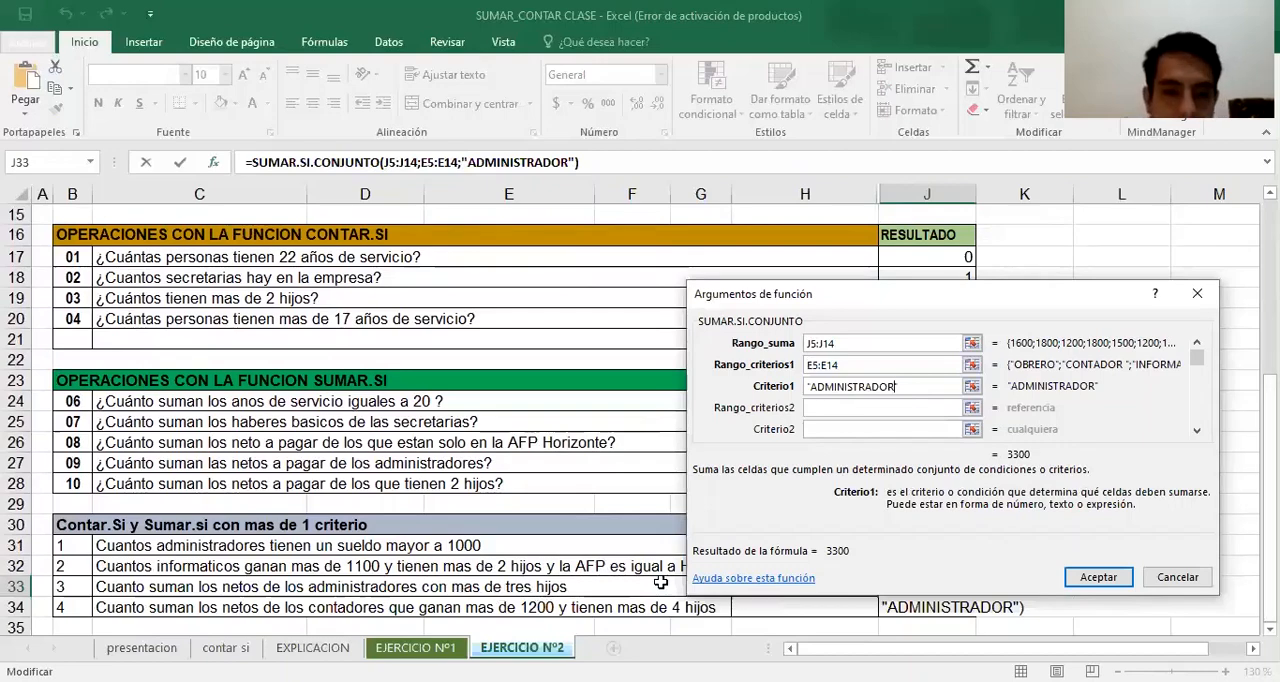
left_click(866, 408)
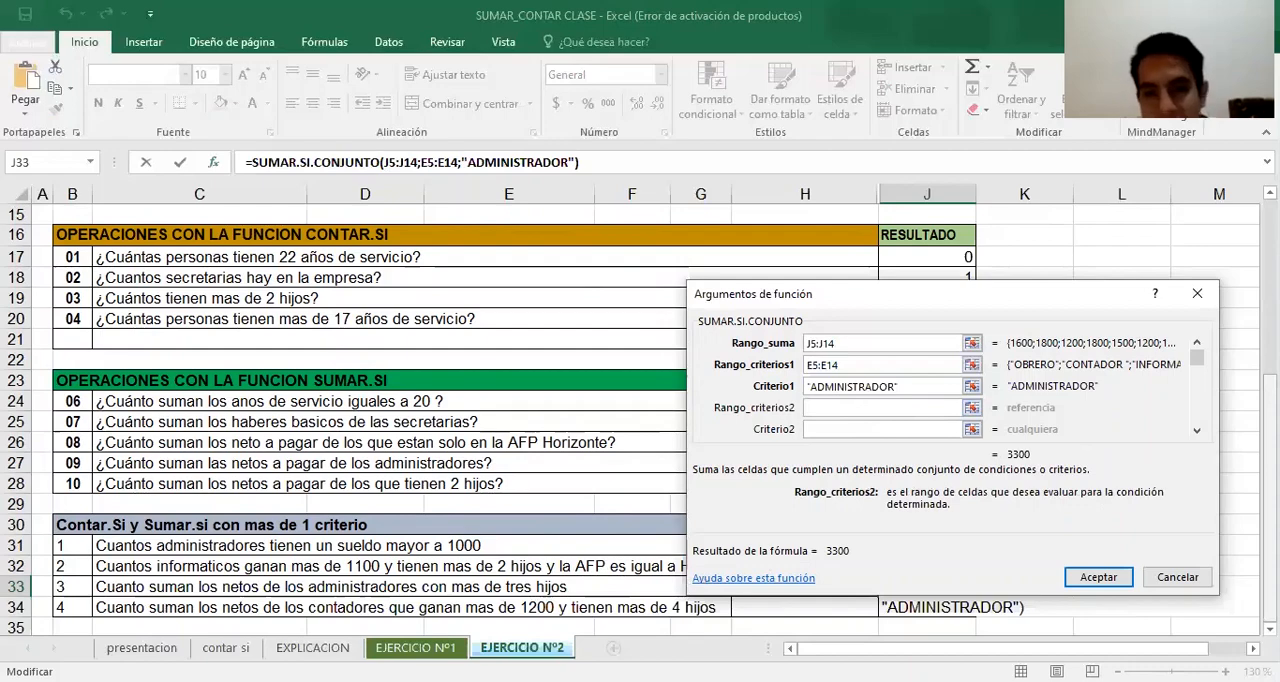
scroll(400, 420, "up", 4)
left_click(679, 275)
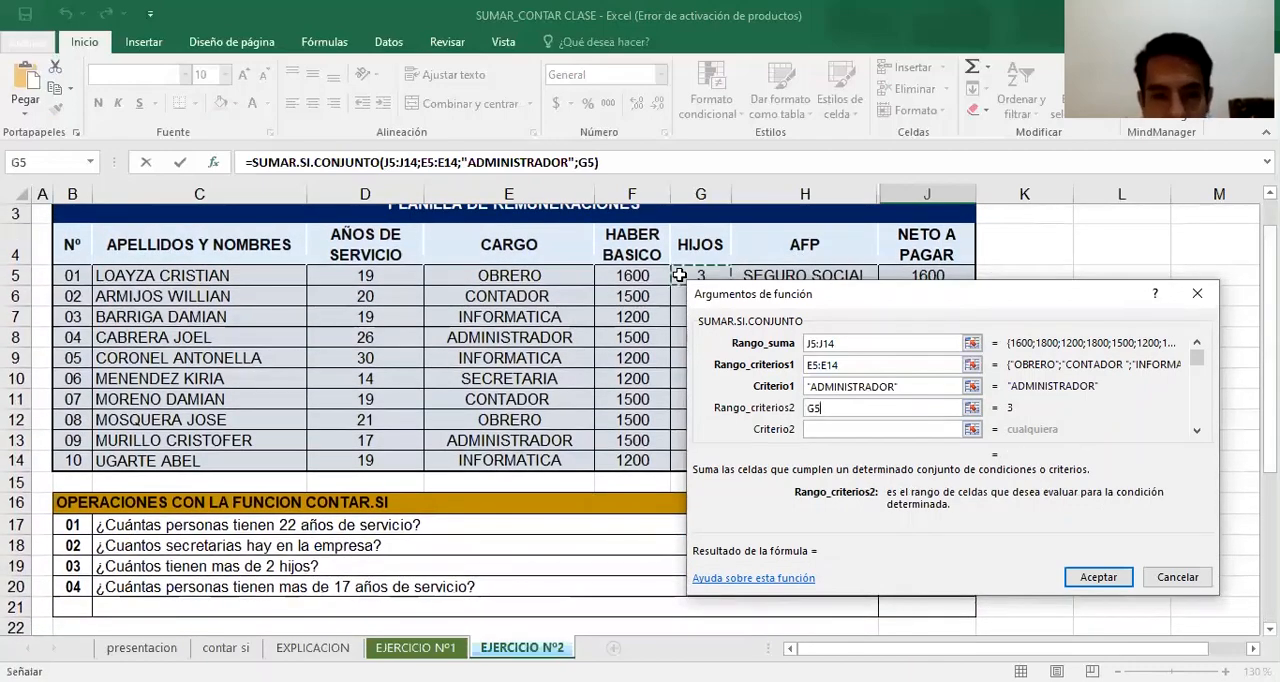
key("ctrl+shift+Down")
Set the second criterion of the J33 formula to >3, confirm it, and check the result against the NETO A PAGAR value in J8
left_click(900, 431)
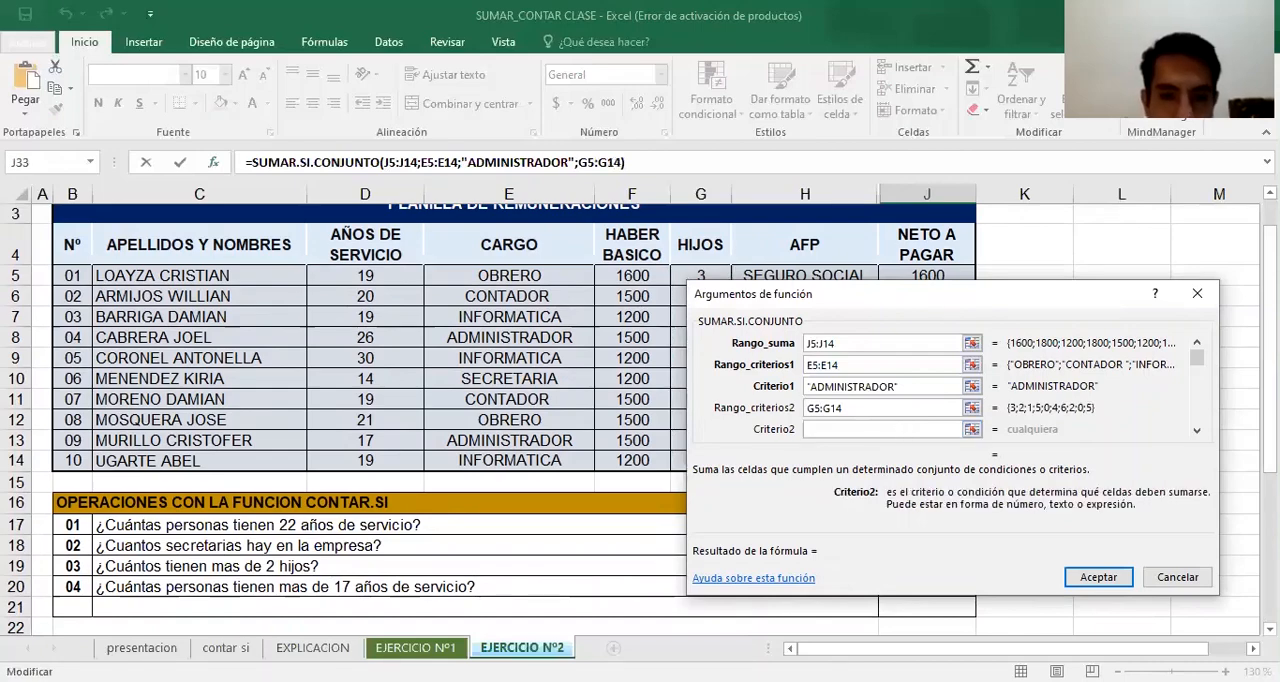
type(">3")
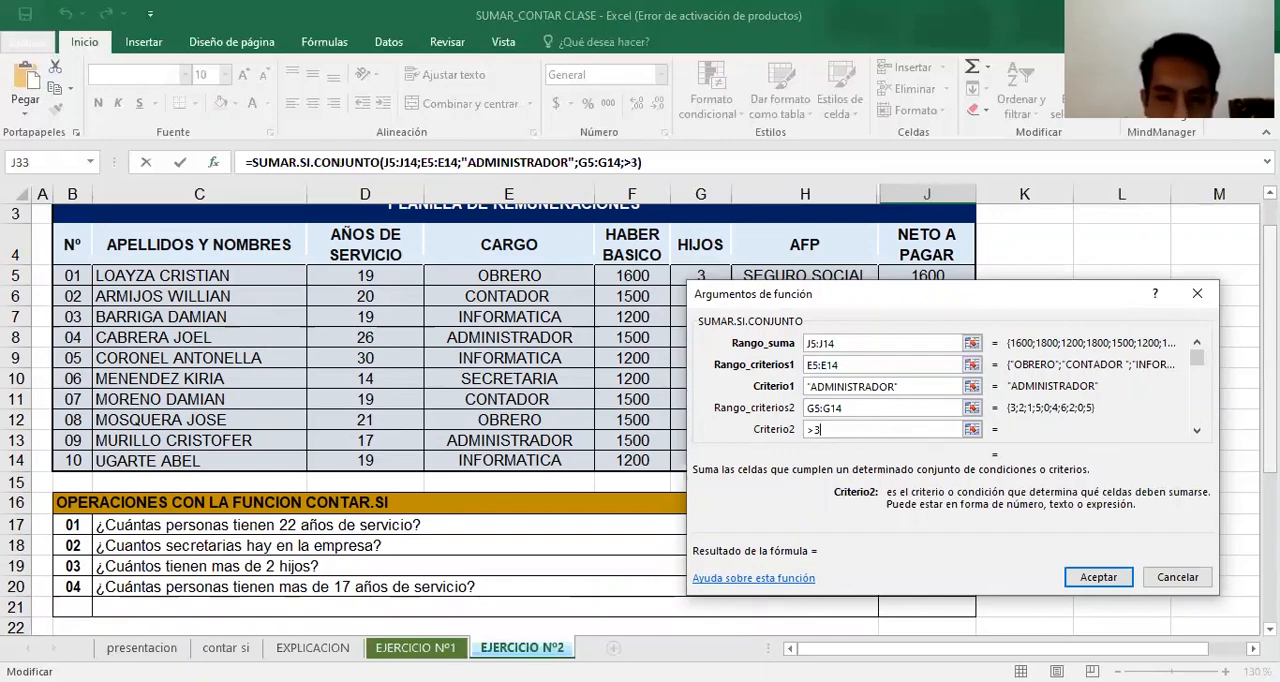
scroll(630, 410, "down", 4)
left_click(1113, 574)
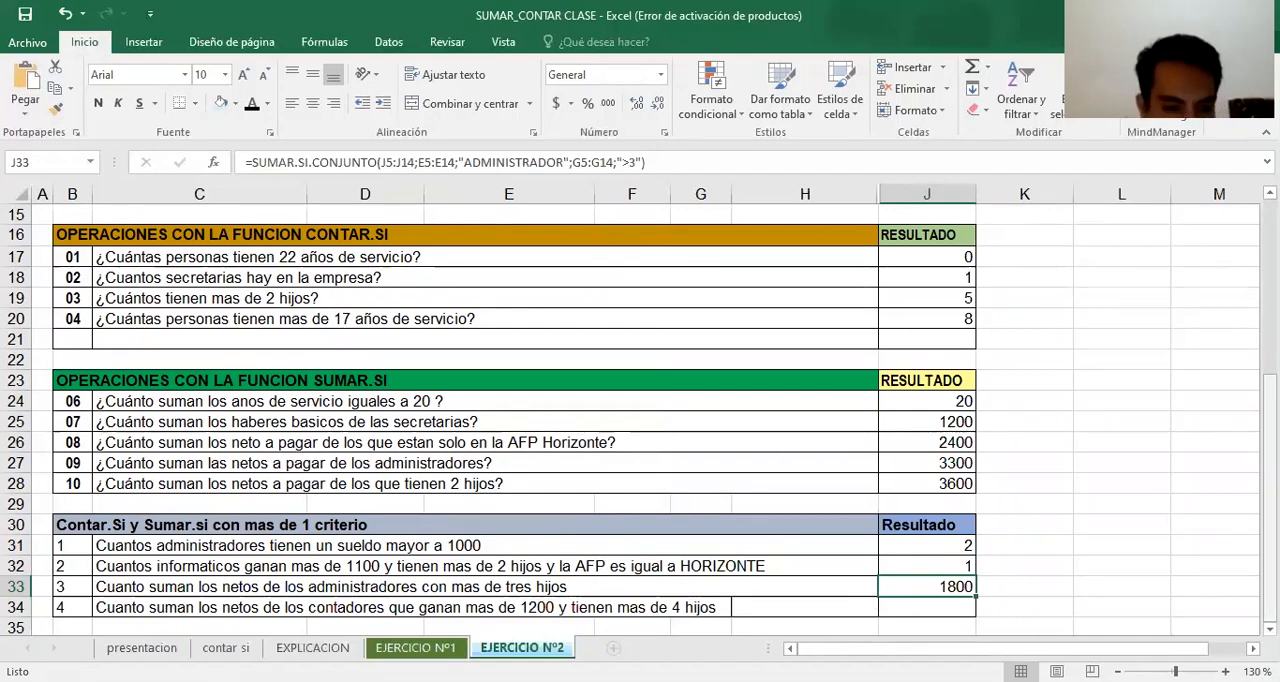
scroll(1131, 343, "up", 3)
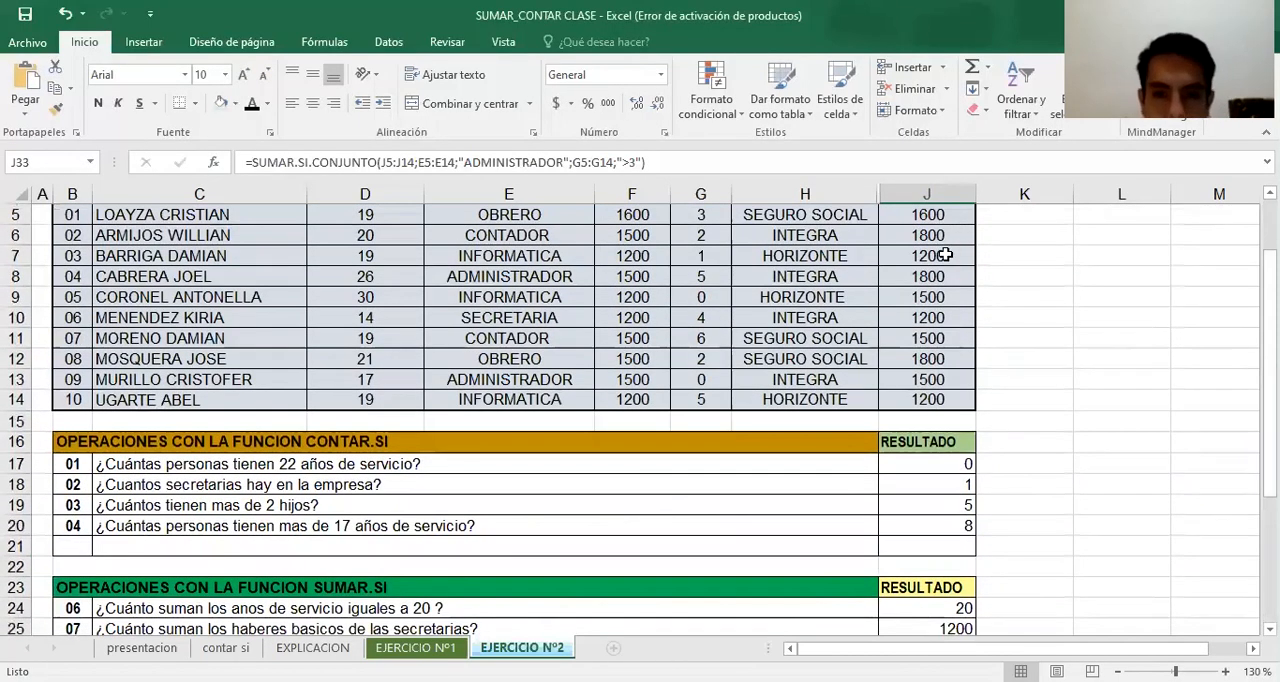
left_click(919, 270)
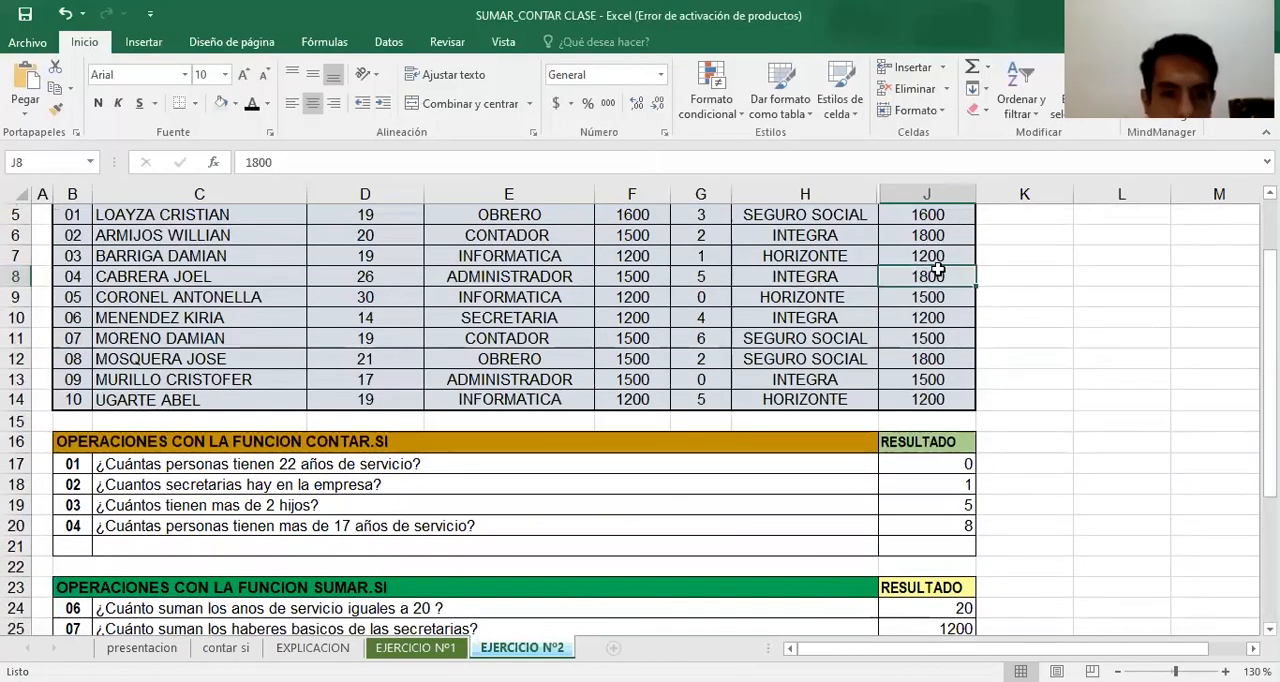
Start a SUMAR.SI.CONJUNTO formula in J34 with the NETO A PAGAR values J5:J14 as its sum range
left_click_drag(1270, 335, 1270, 461)
left_click(975, 614)
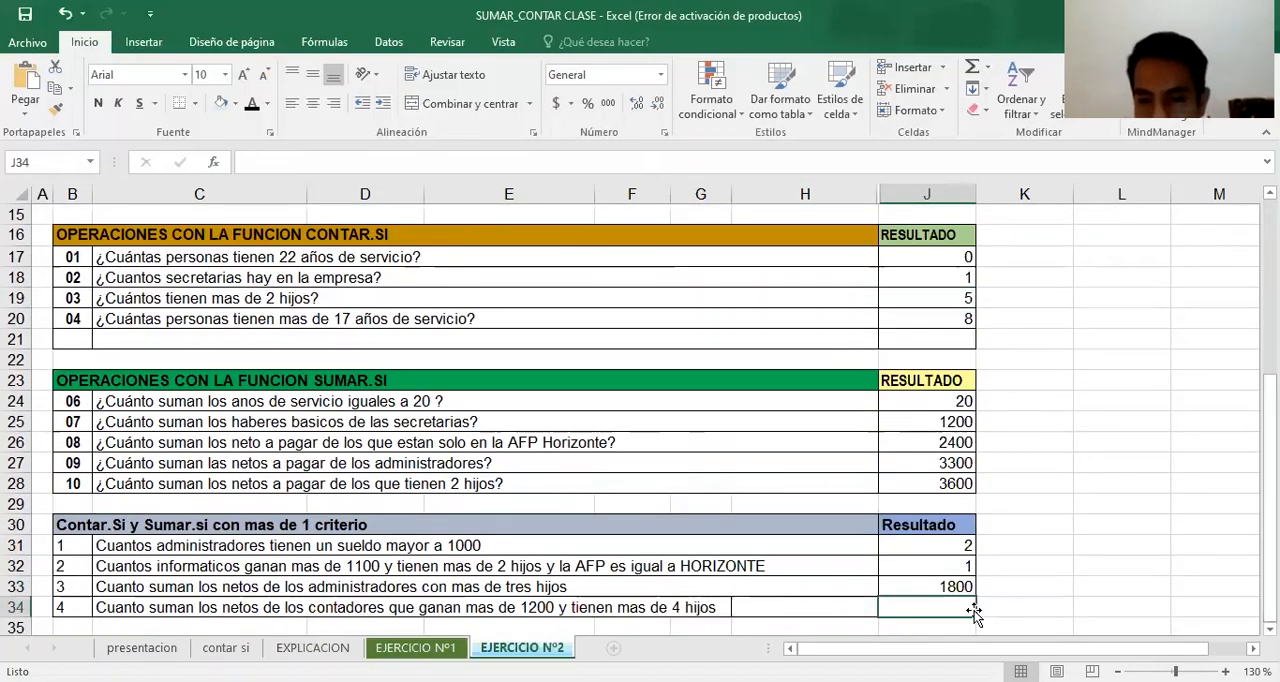
type("=")
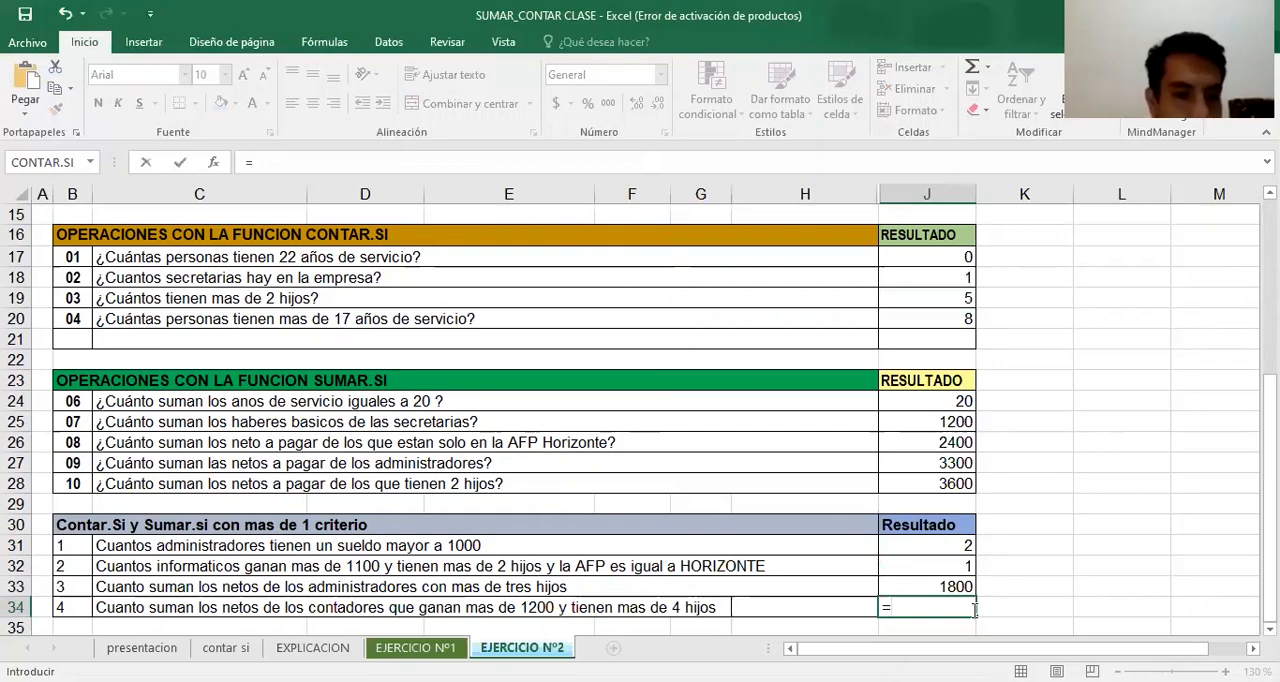
type("SUMA")
double_click(1065, 630)
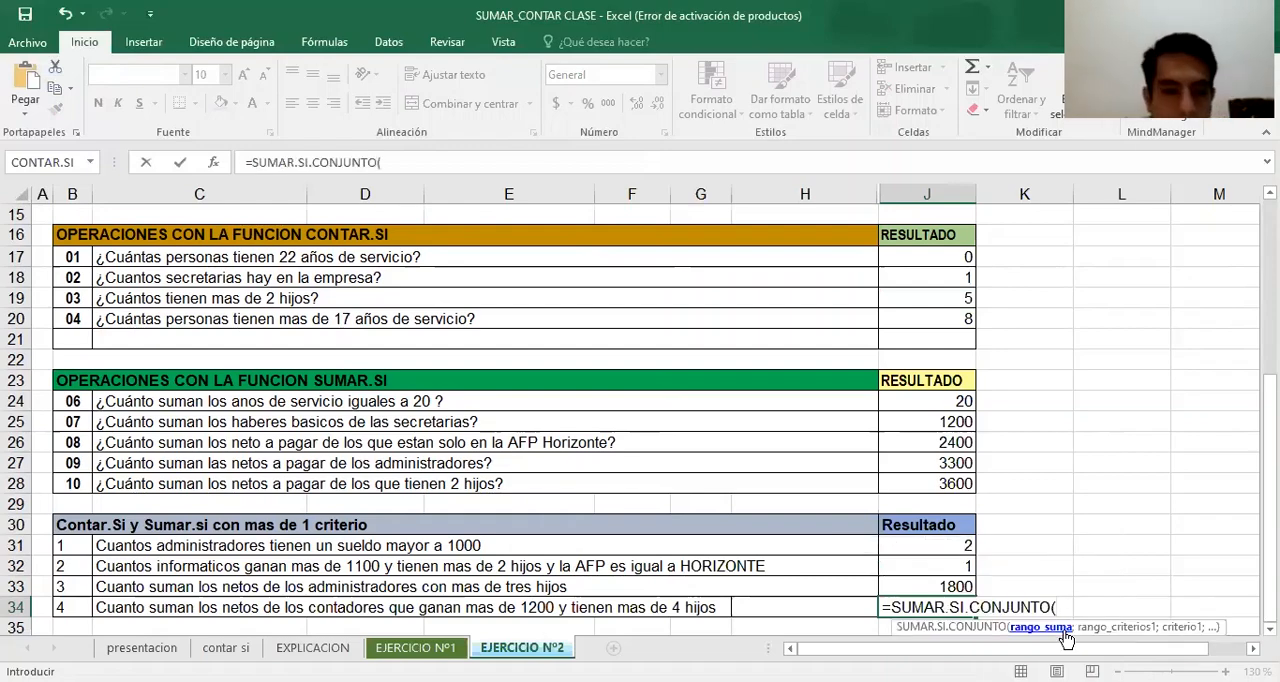
left_click(214, 163)
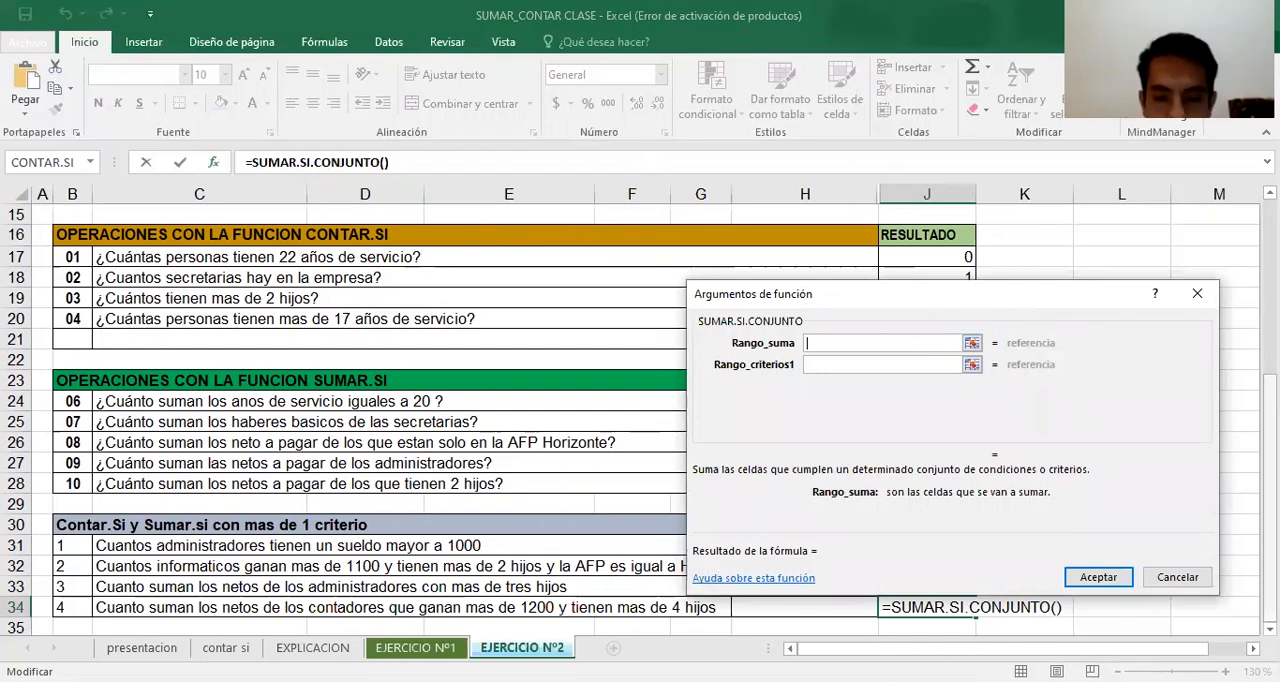
scroll(968, 250, "up", 4)
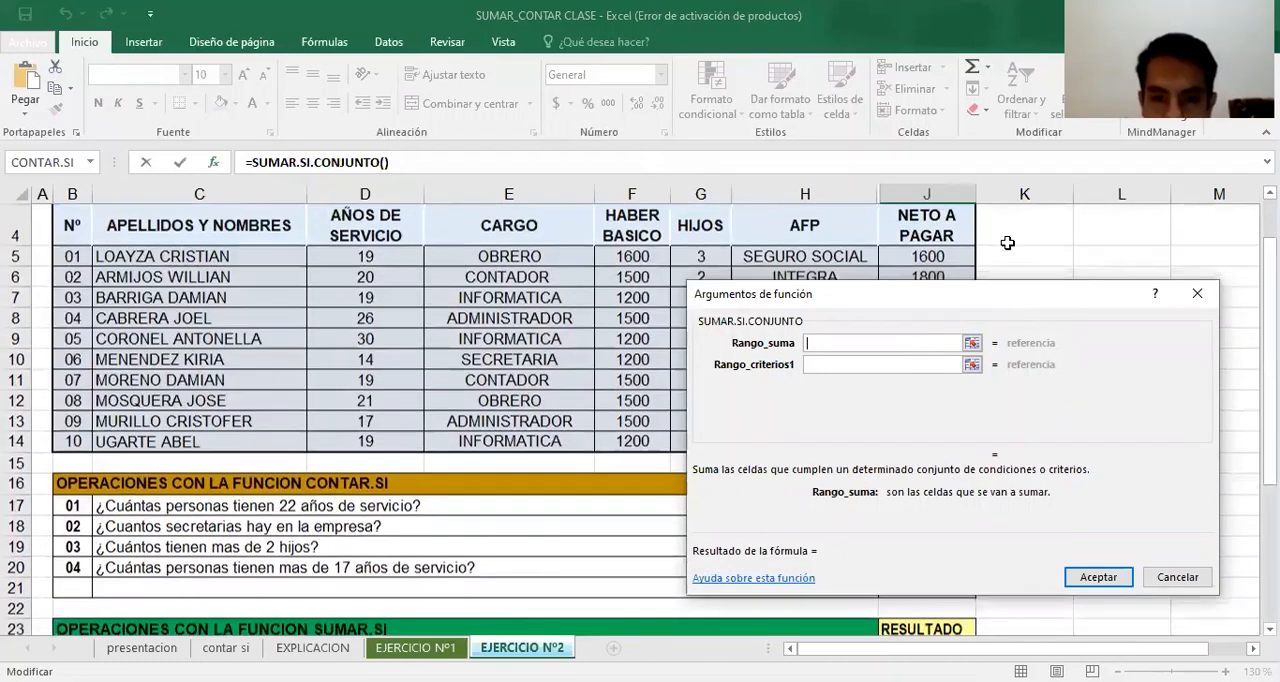
left_click(968, 254)
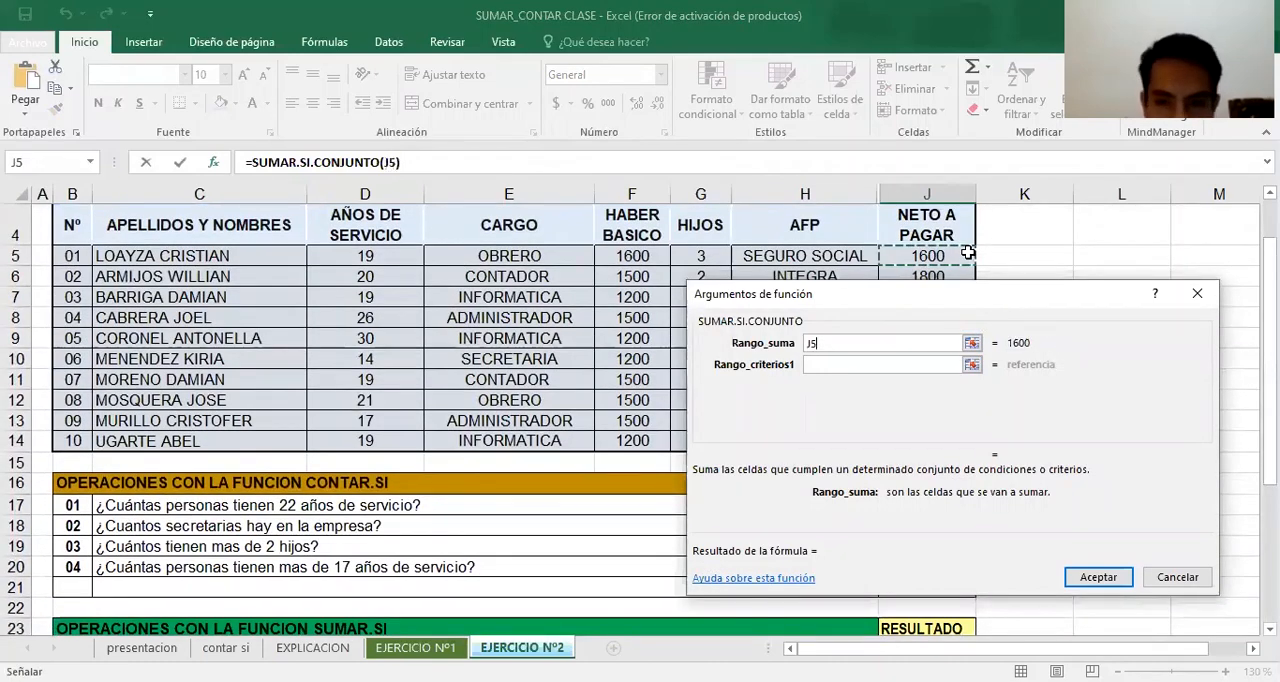
key("ctrl+shift+Down")
Set the J34 formula's first criteria range to the CARGO values E5:E14
left_click(871, 363)
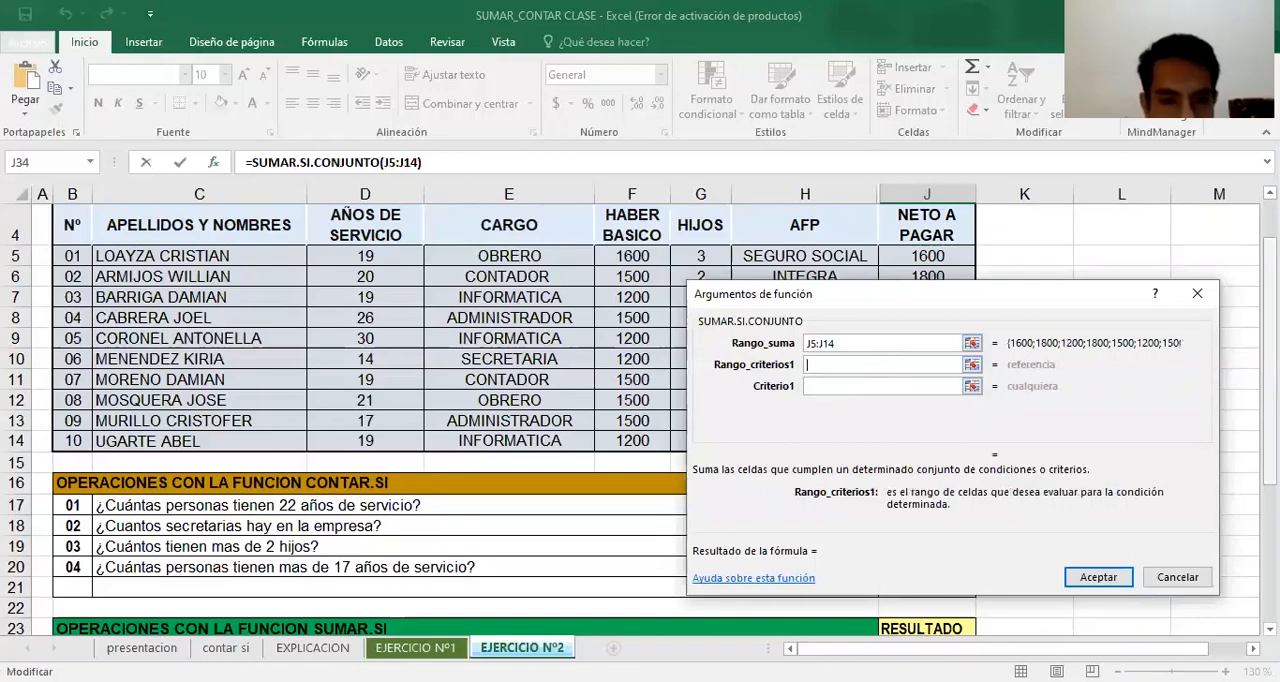
scroll(400, 420, "down", 4)
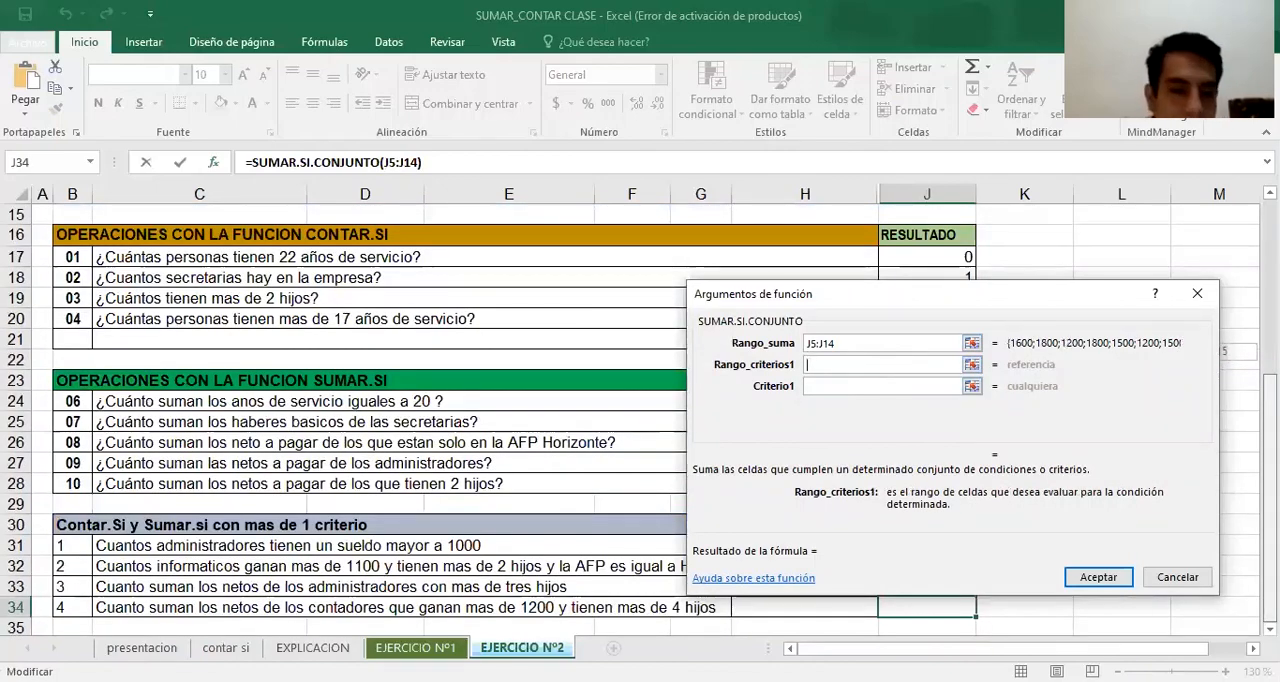
scroll(400, 420, "up", 4)
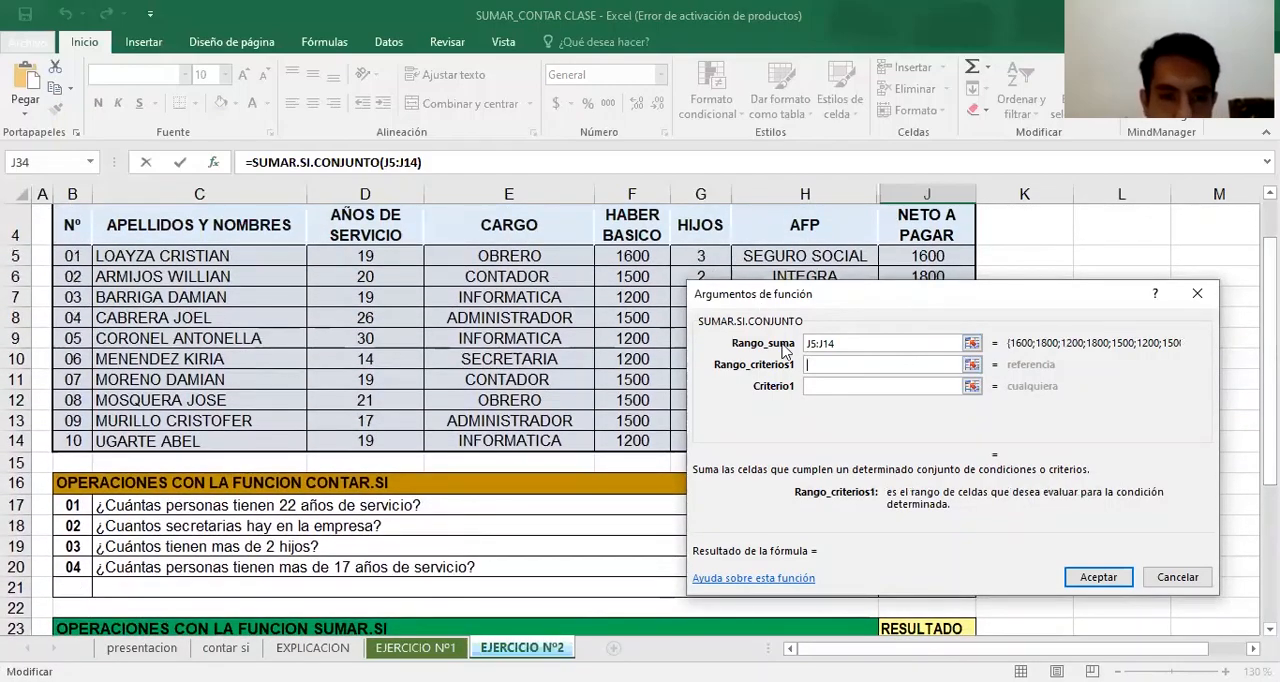
left_click(577, 260)
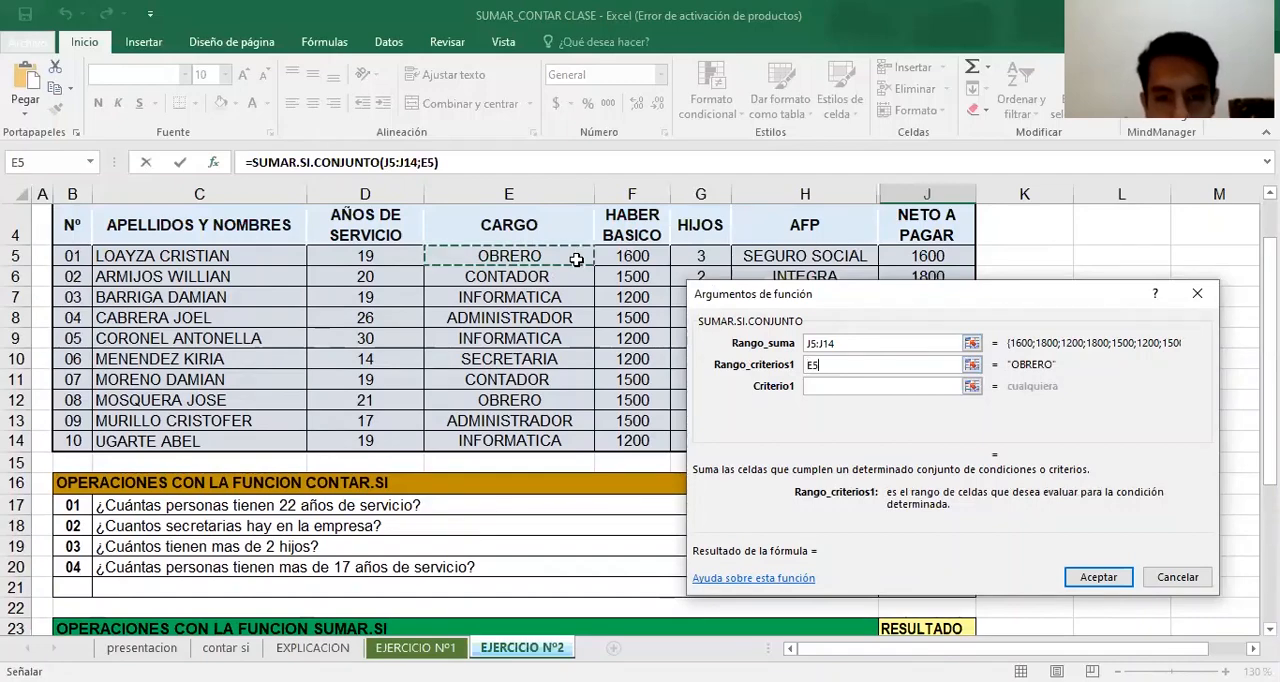
left_click_drag(577, 260, 580, 340)
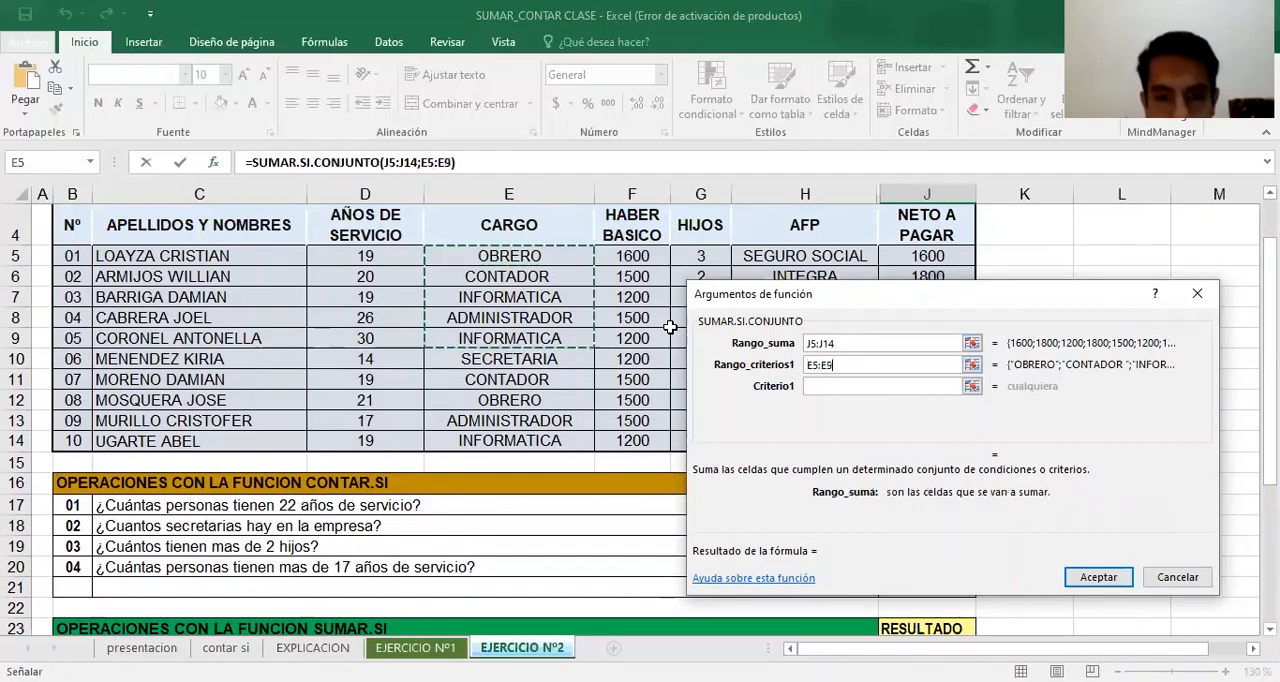
left_click(475, 256)
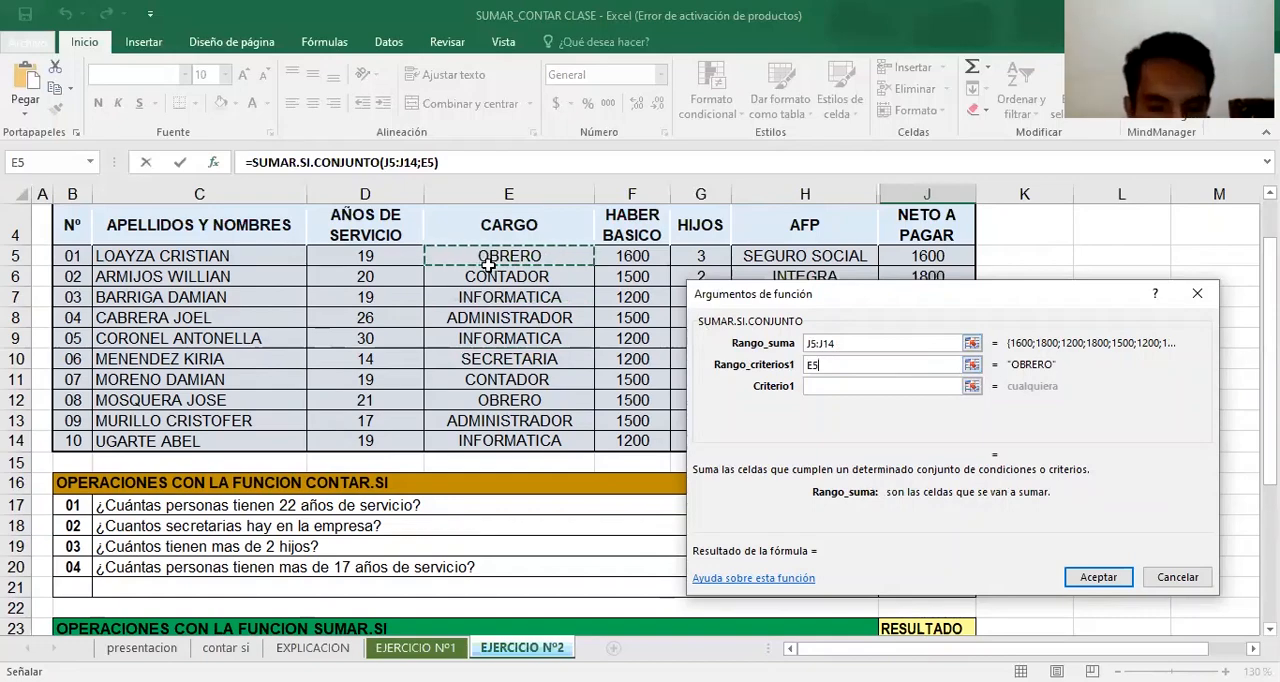
key("ctrl+shift+Down")
Set the first criterion of the J34 SUMAR.SI.CONJUNTO formula to CONTADOR
left_click(880, 387)
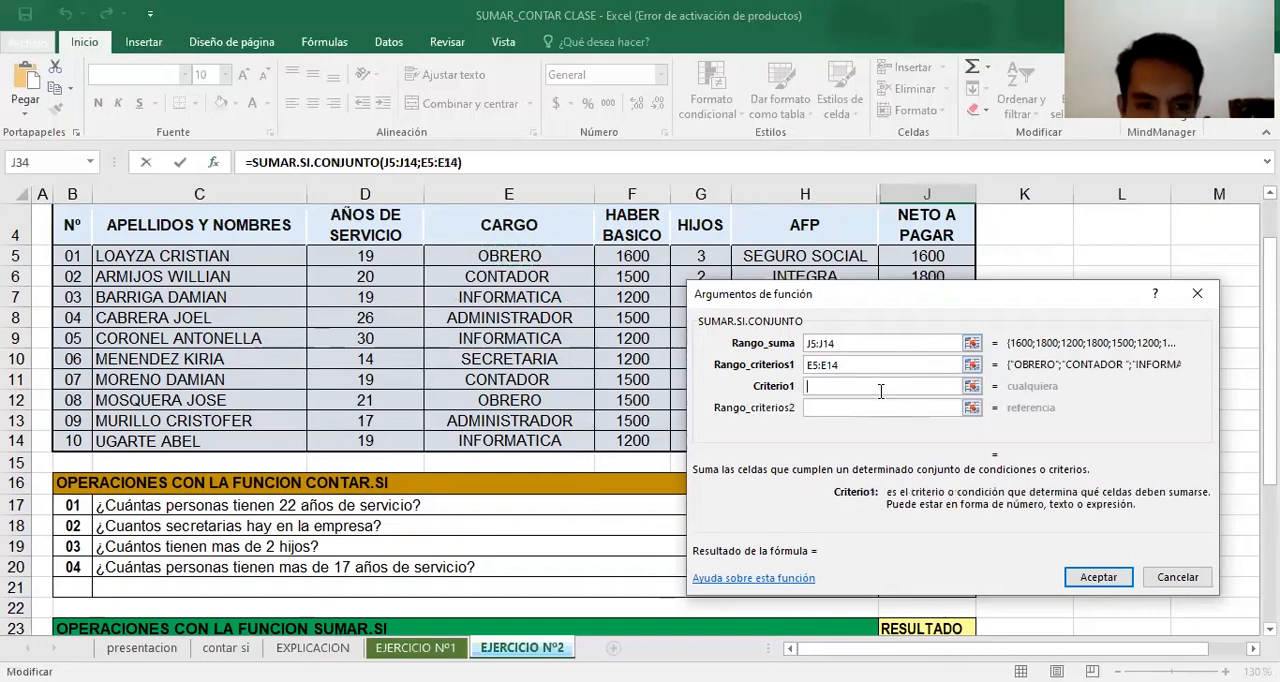
type("CONTA")
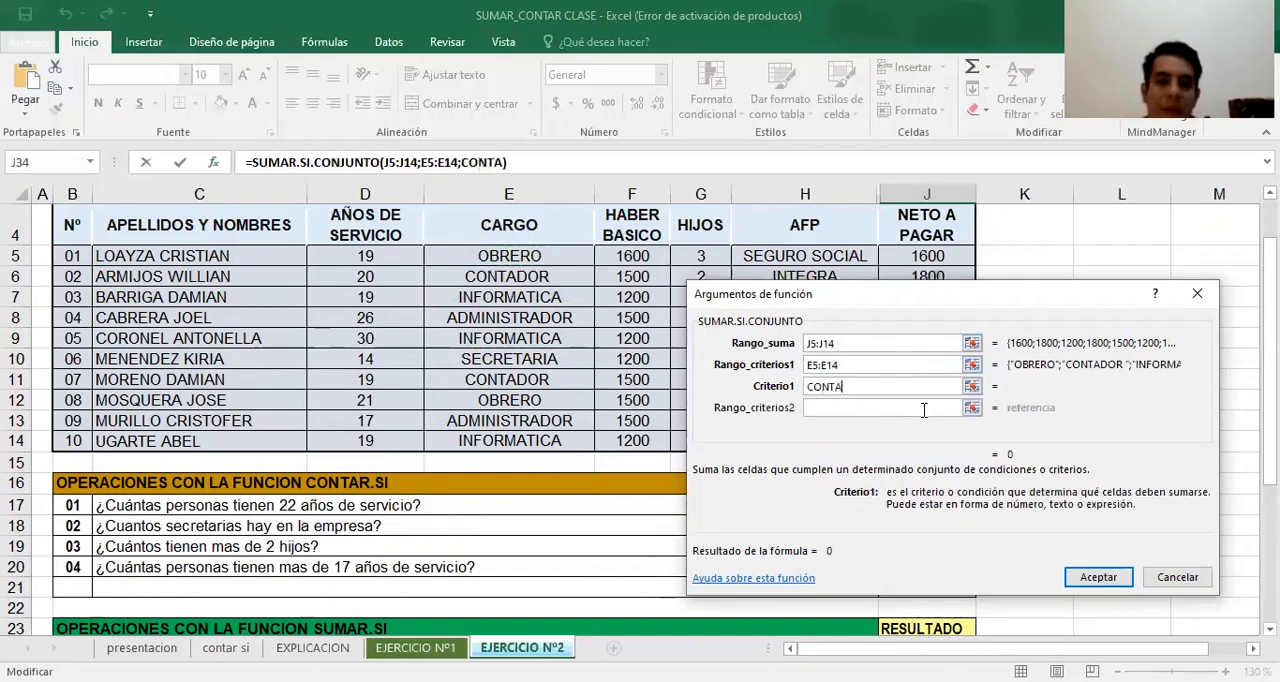
type("DOR")
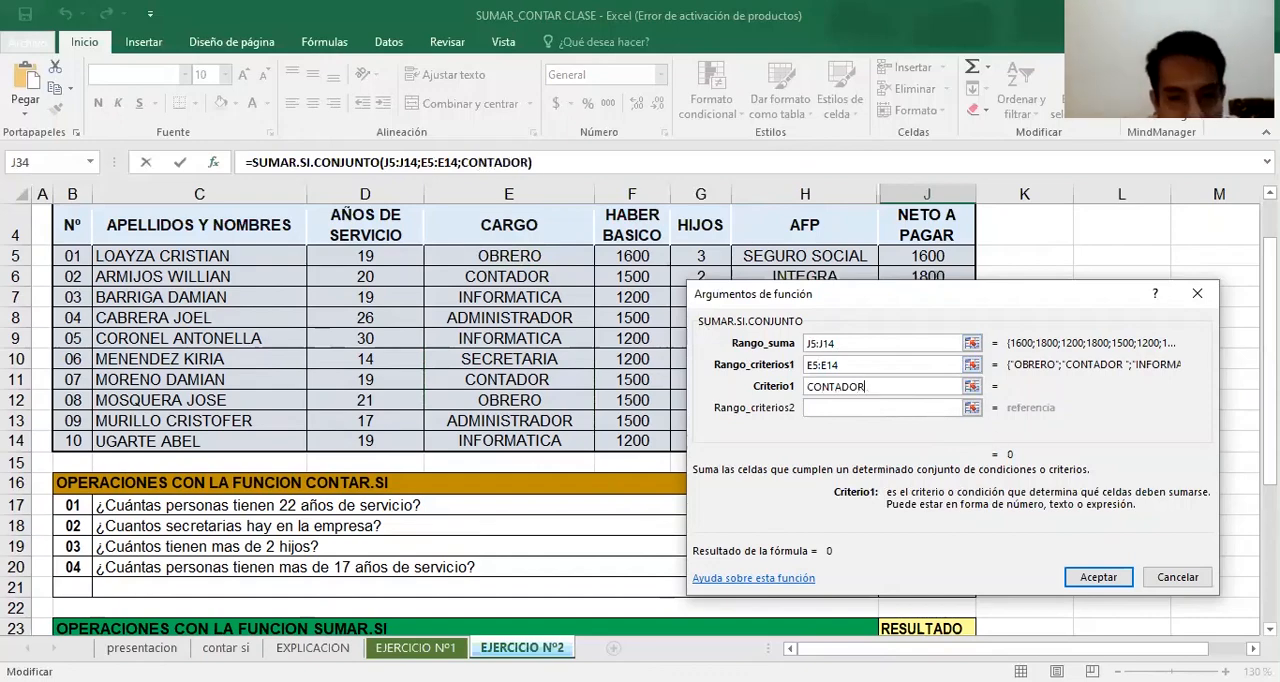
Try to extend the J34 formula's first criterion with the NETO A PAGAR range, as CONTADOR+J5:J14
scroll(507, 626, "down", 4)
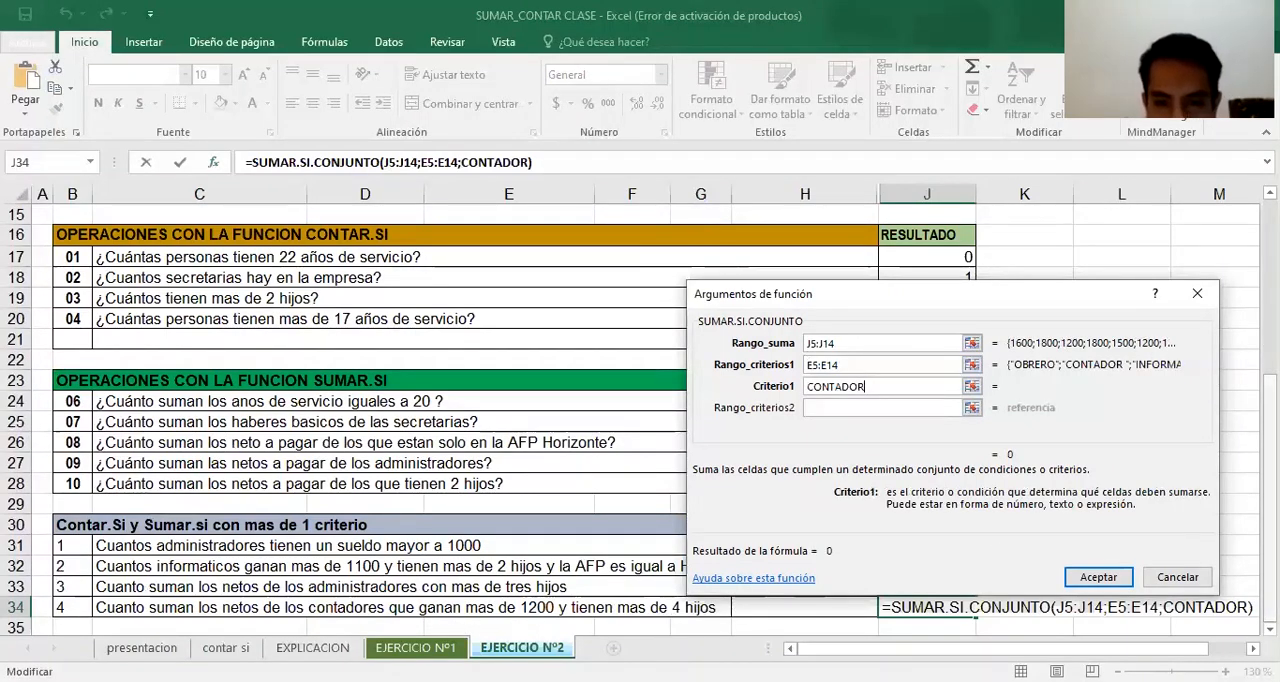
scroll(672, 614, "up", 4)
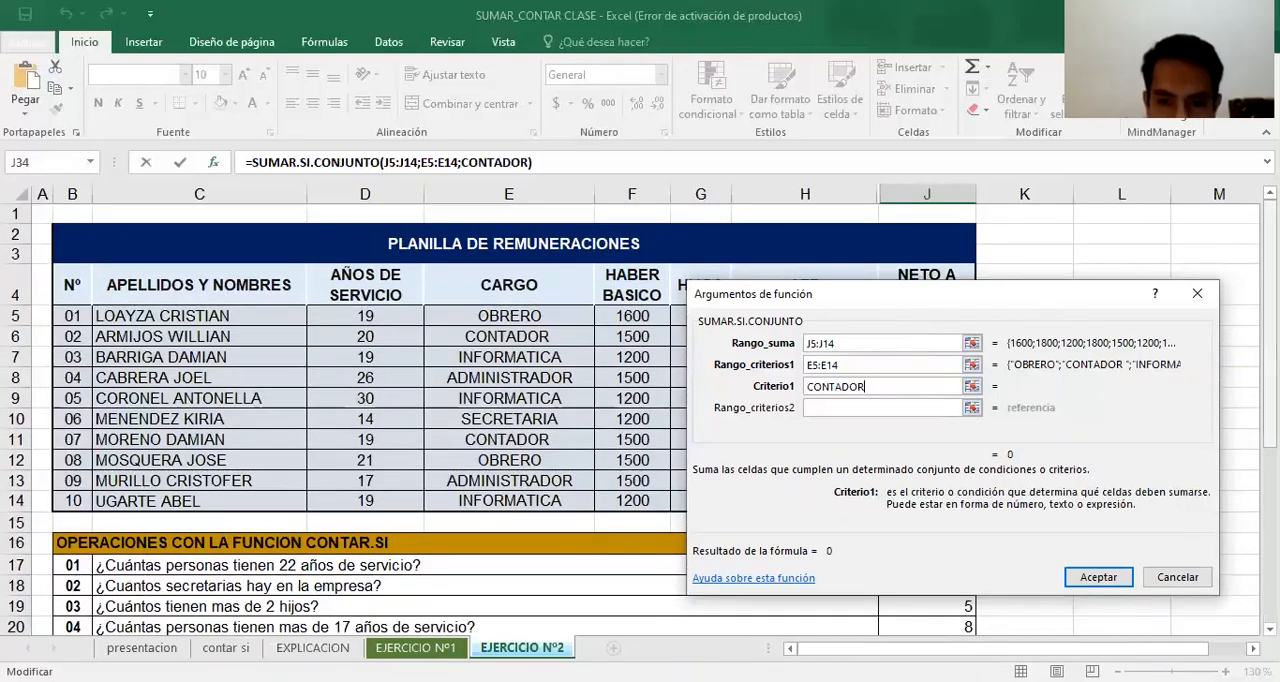
type("+")
scroll(918, 256, "down", 1)
left_click(918, 256)
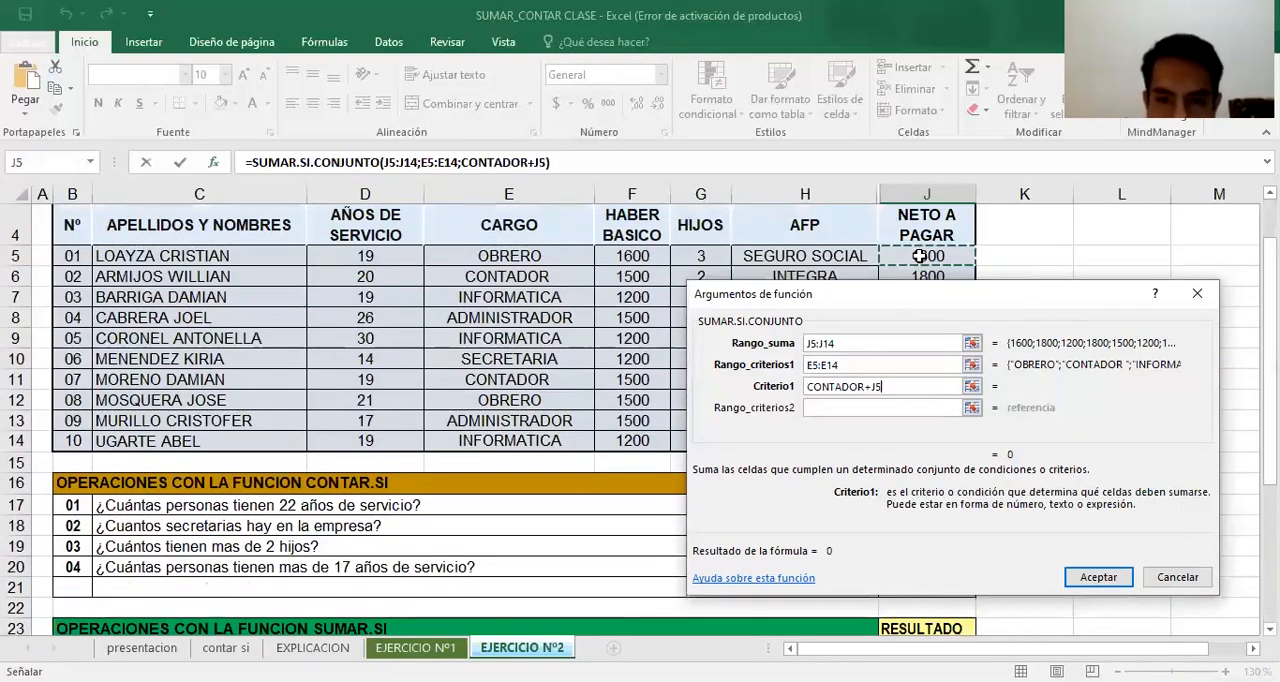
key("ctrl+shift+Down")
key("Tab")
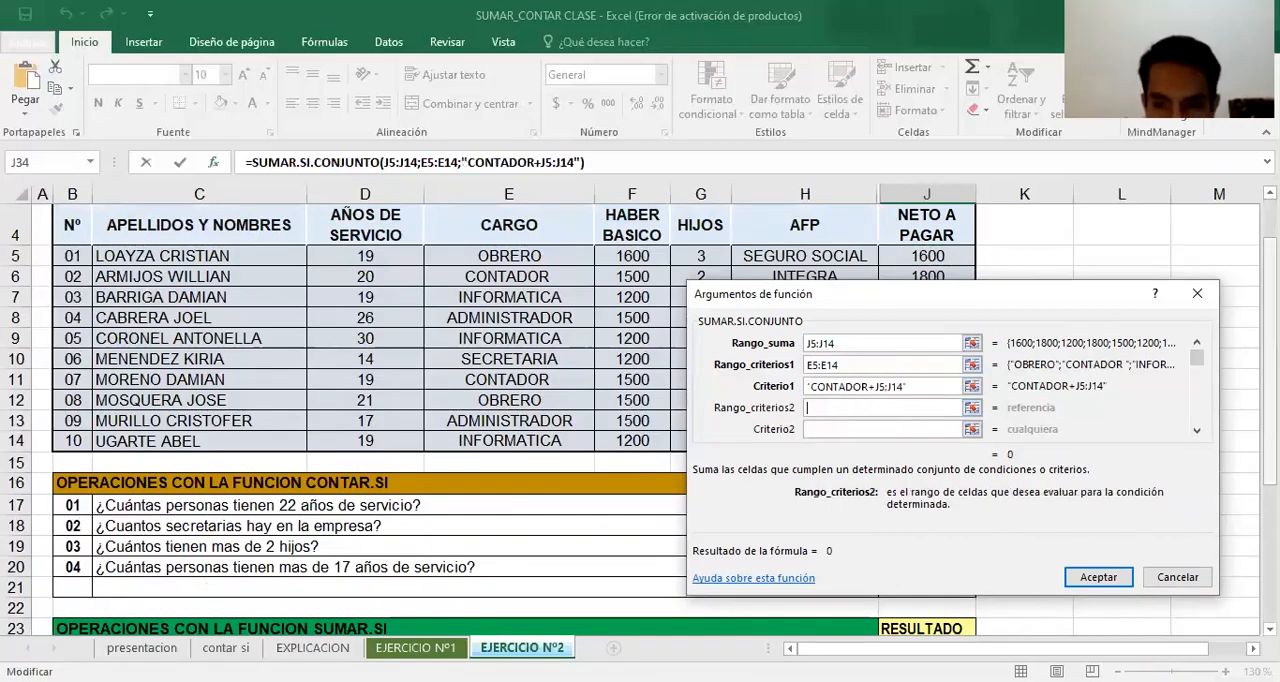
Remove the +J5:J14 addition from the J34 formula's first criterion, keeping CONTADOR
scroll(400, 420, "down", 3)
scroll(400, 420, "up", 2)
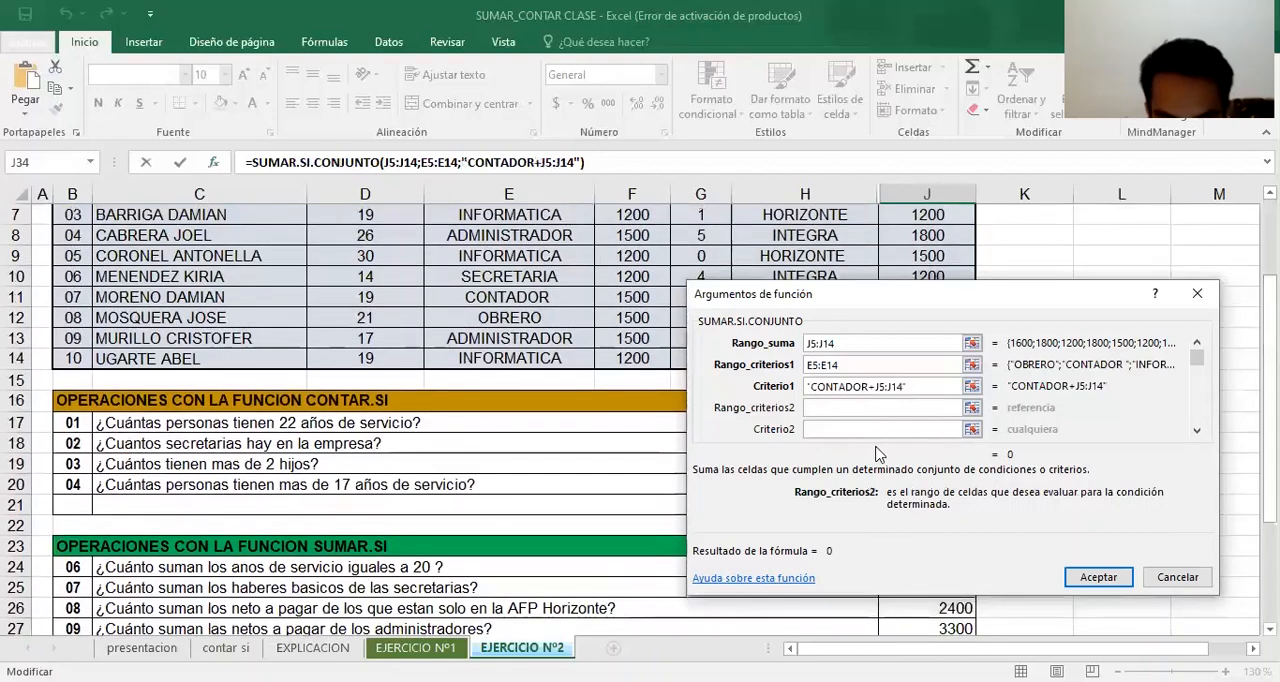
left_click(907, 387)
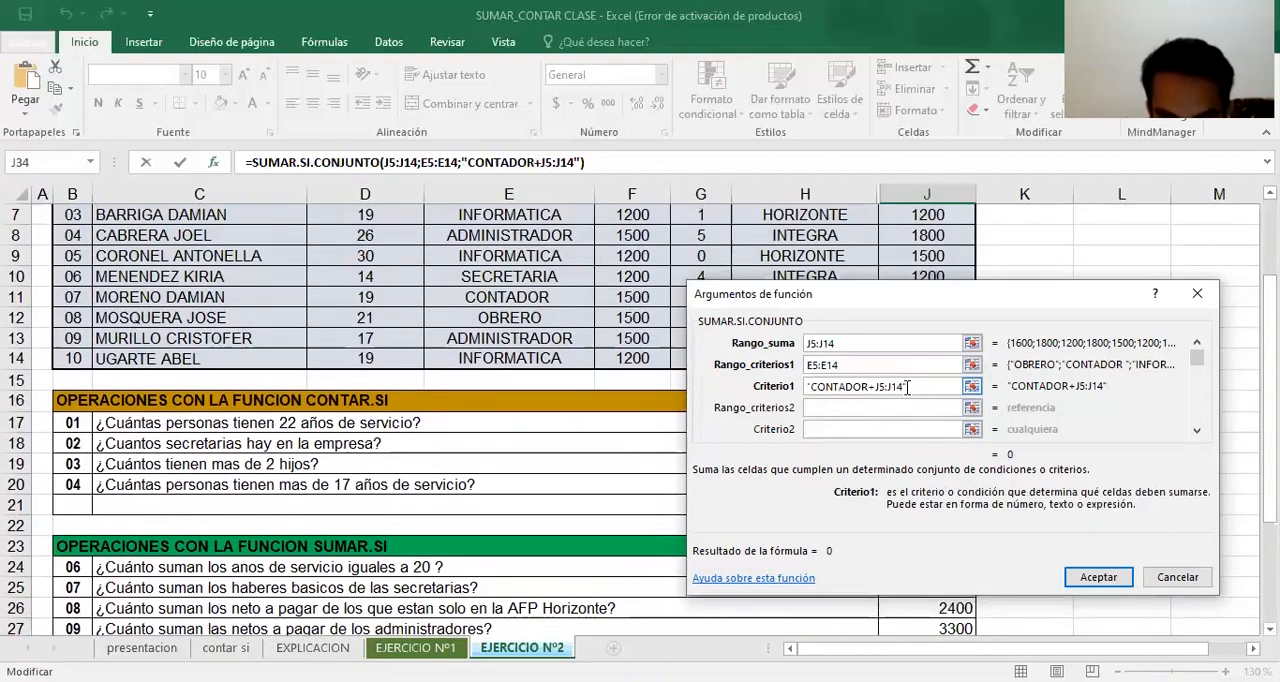
key("BackSpace")
key("BackSpace")
key("BackSpace")
key("BackSpace")
key("BackSpace")
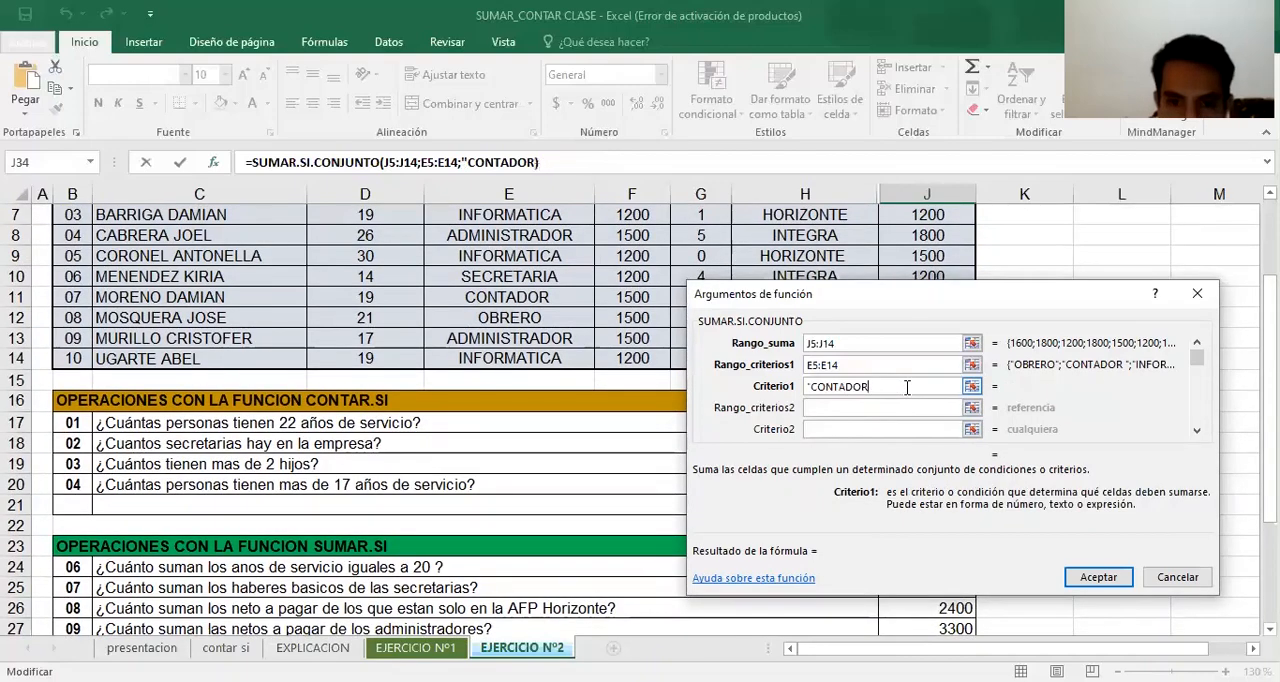
Try to confirm the J34 SUMAR.SI.CONJUNTO formula with CONTADOR as its only criterion
left_click(886, 407)
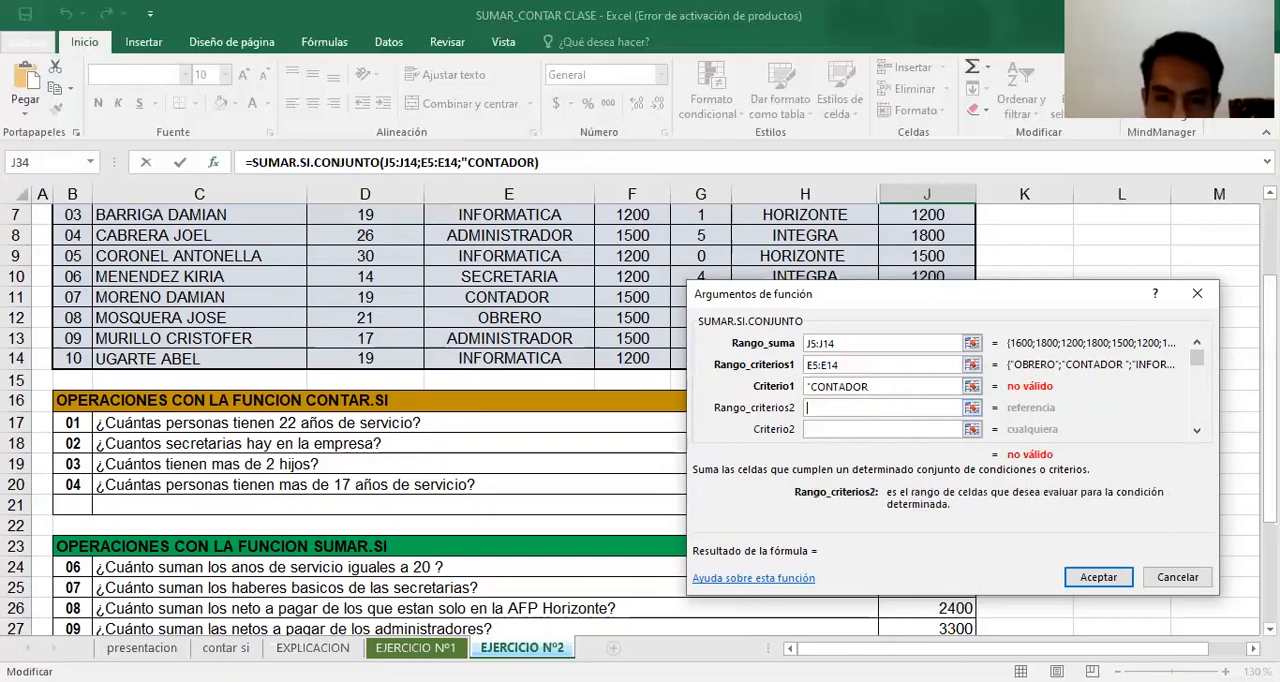
scroll(640, 420, "up", 2)
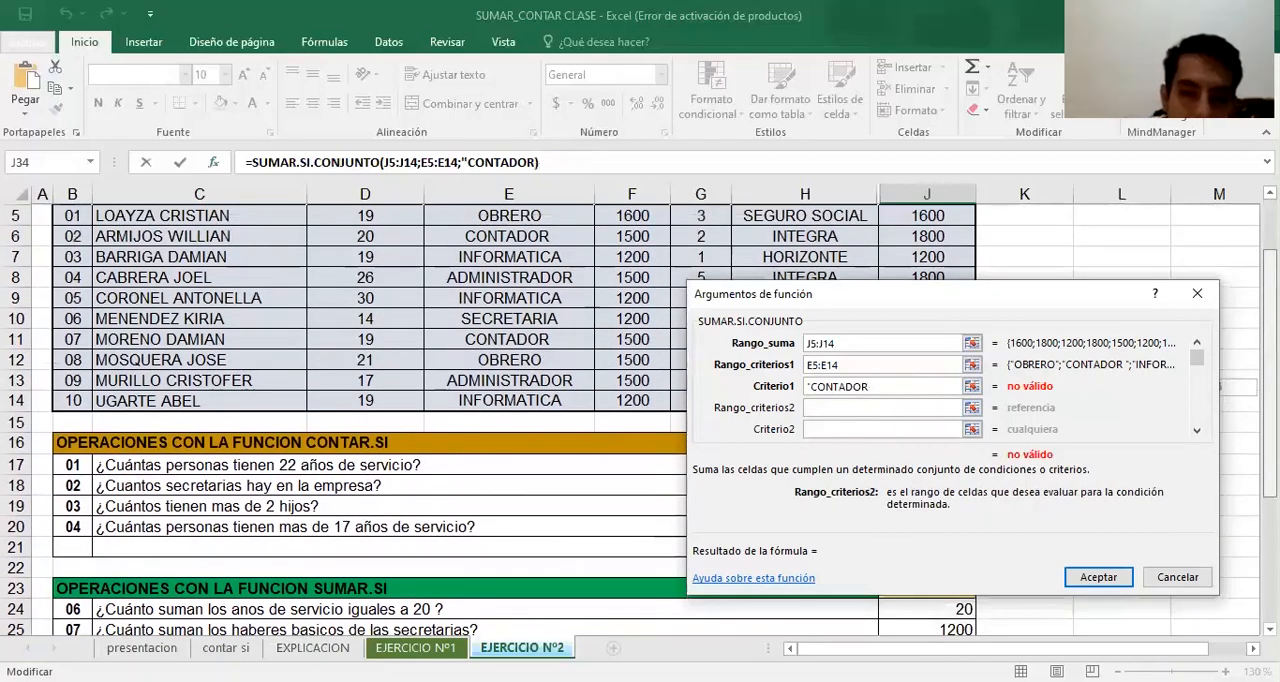
left_click(880, 386)
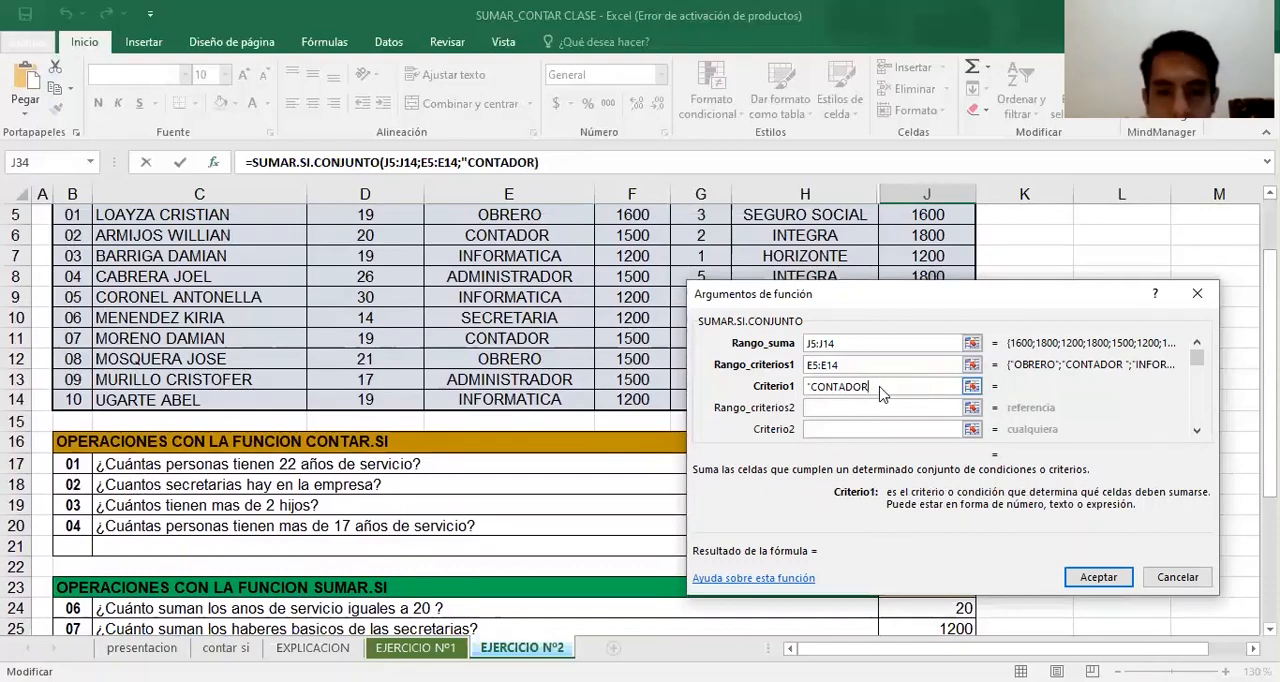
key("Return")
left_click(597, 450)
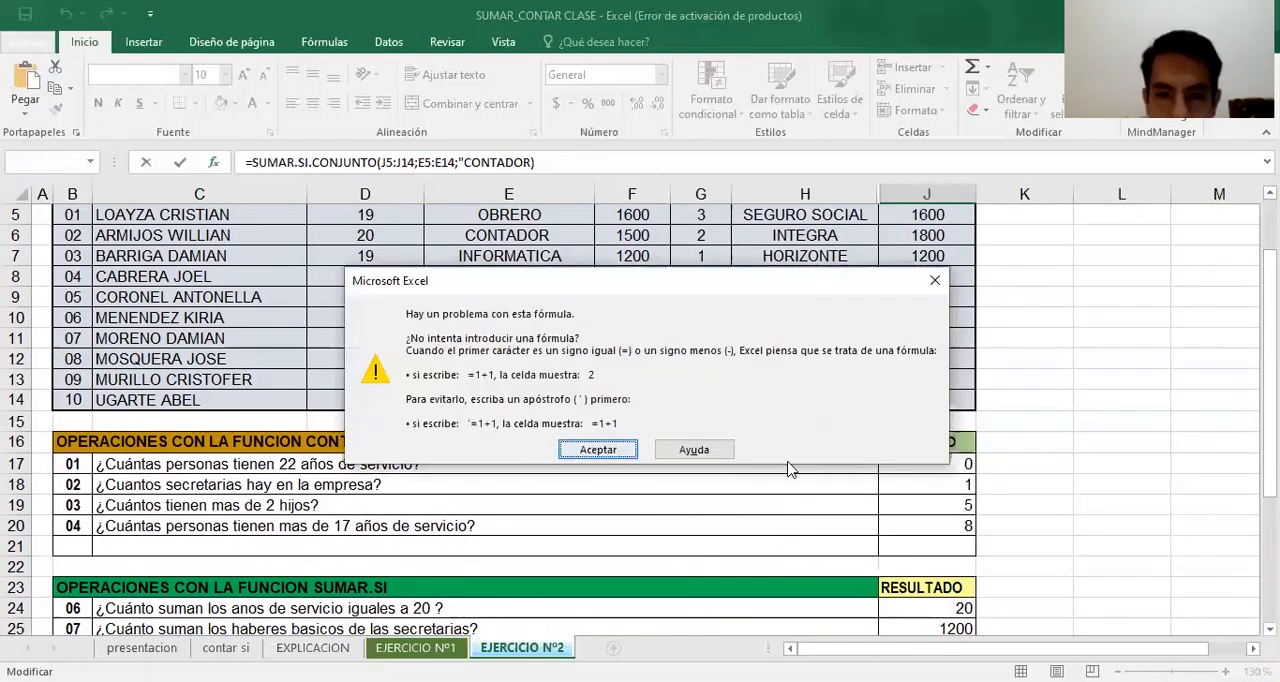
left_click(212, 162)
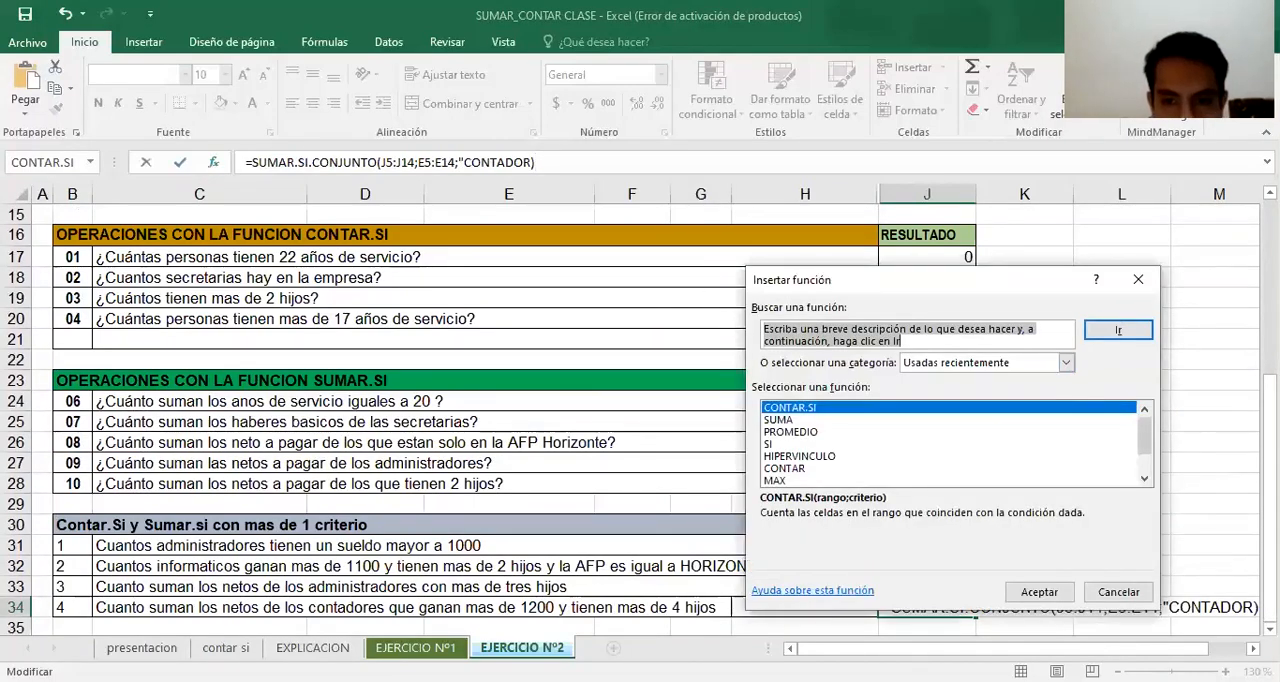
left_click(1045, 586)
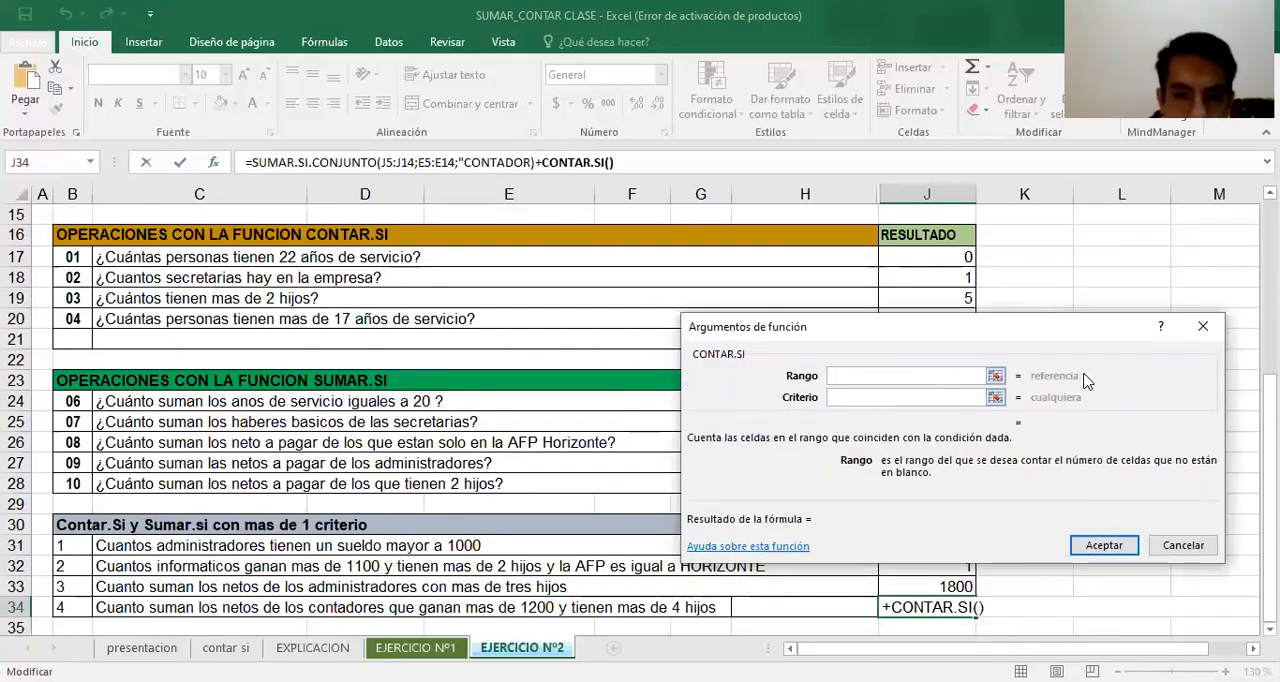
left_click(1203, 326)
Start a new SUMAR.SI.CONJUNTO formula in J34 with the NETO A PAGAR values J5:J14 as its sum range
type("=")
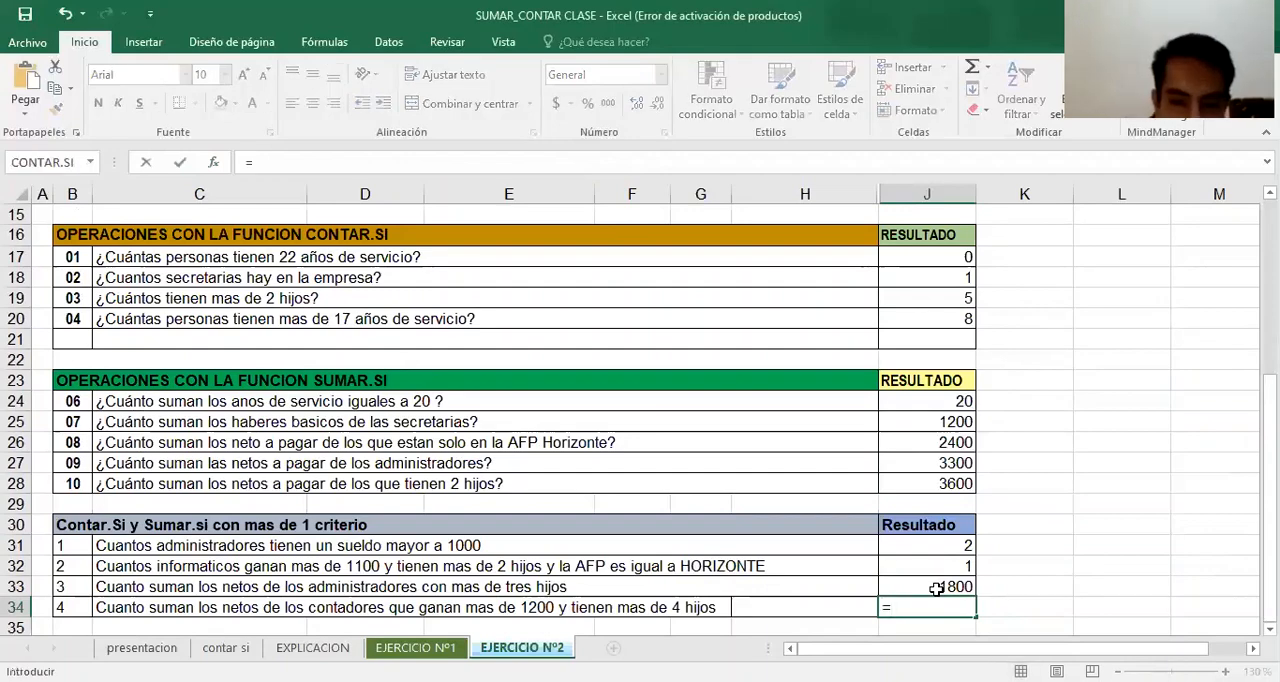
type("SUMA")
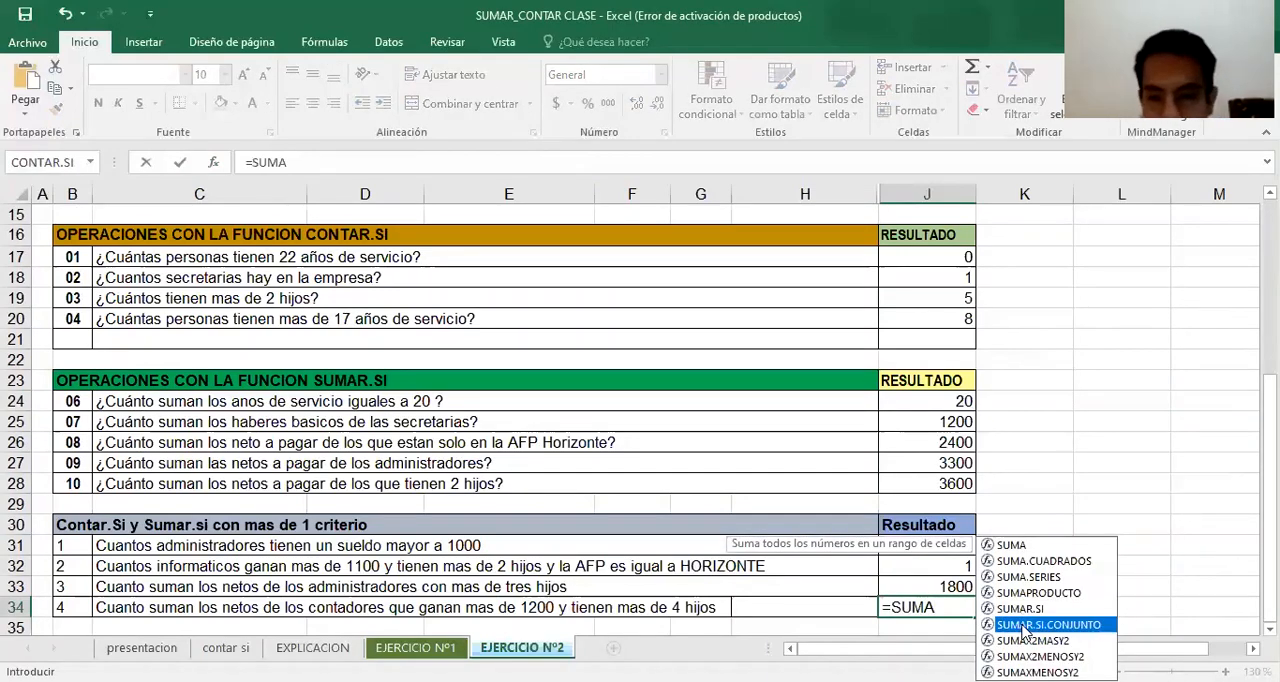
double_click(1025, 625)
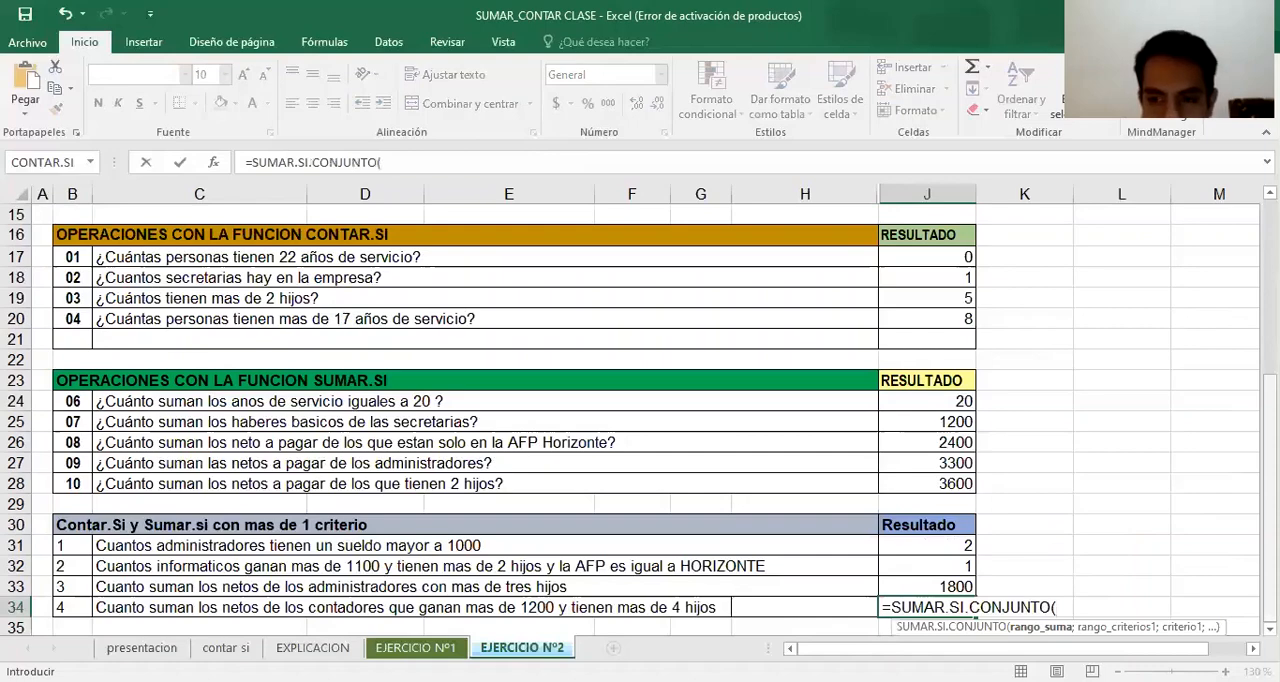
scroll(640, 420, "up", 1)
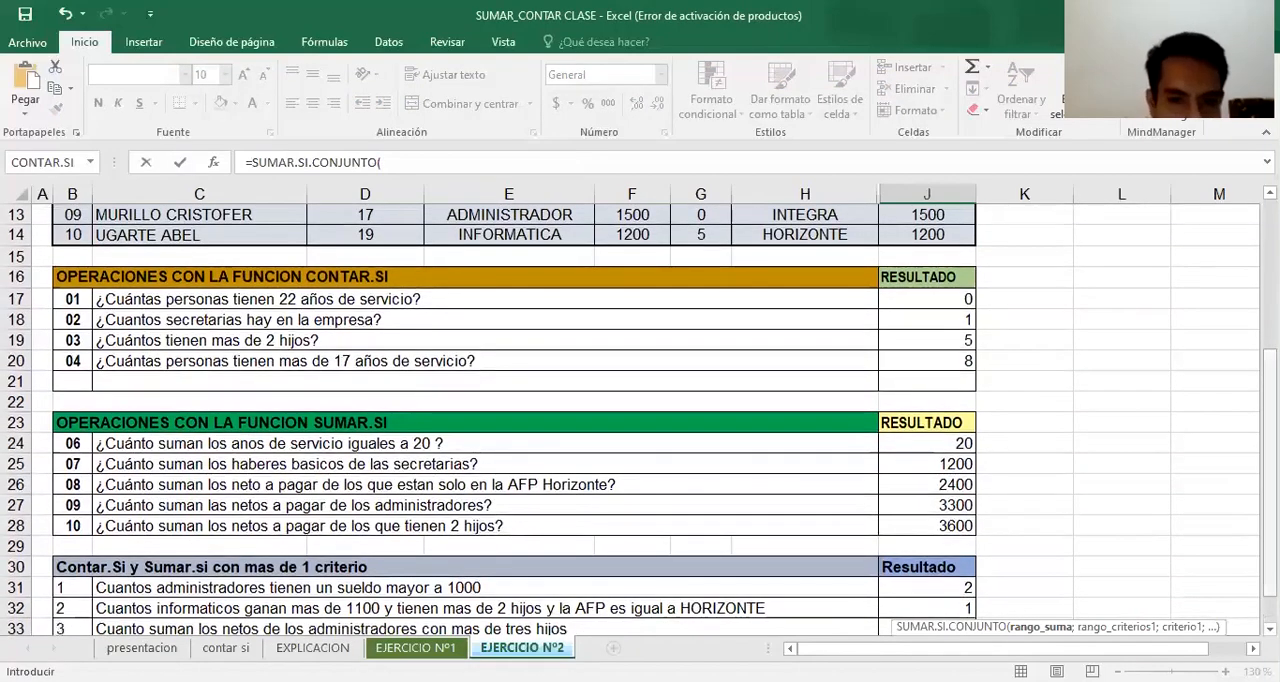
scroll(640, 420, "down", 1)
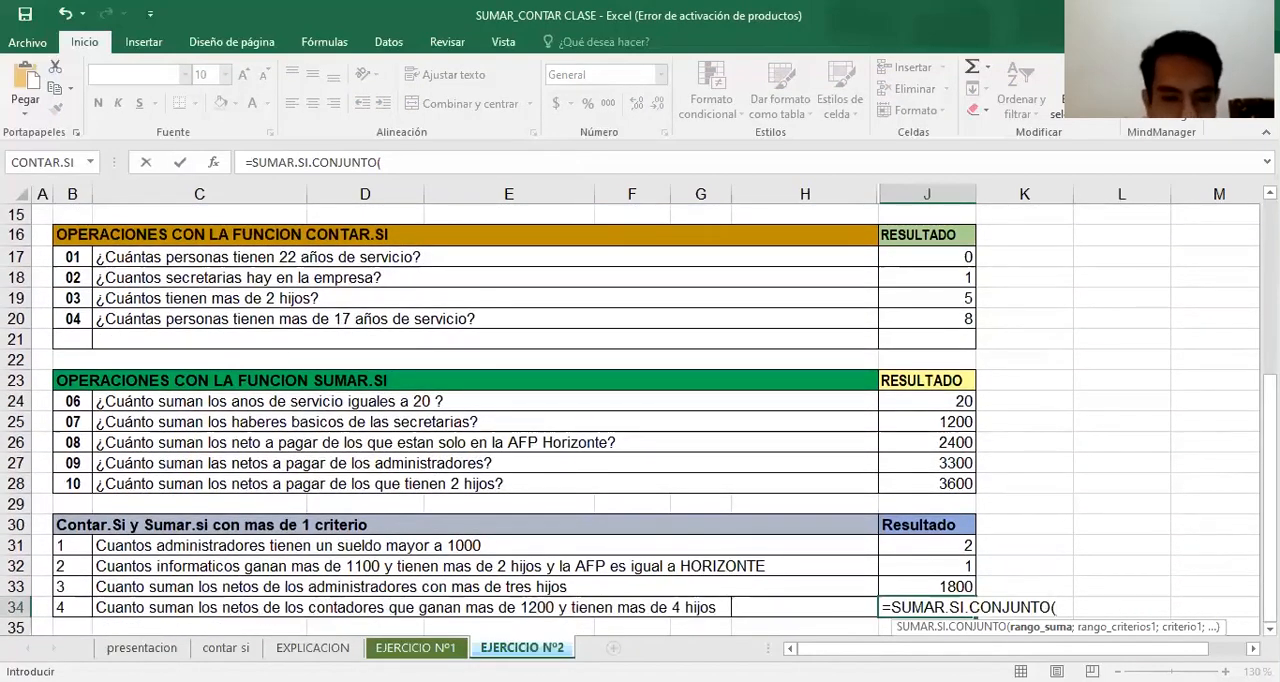
scroll(955, 296, "up", 4)
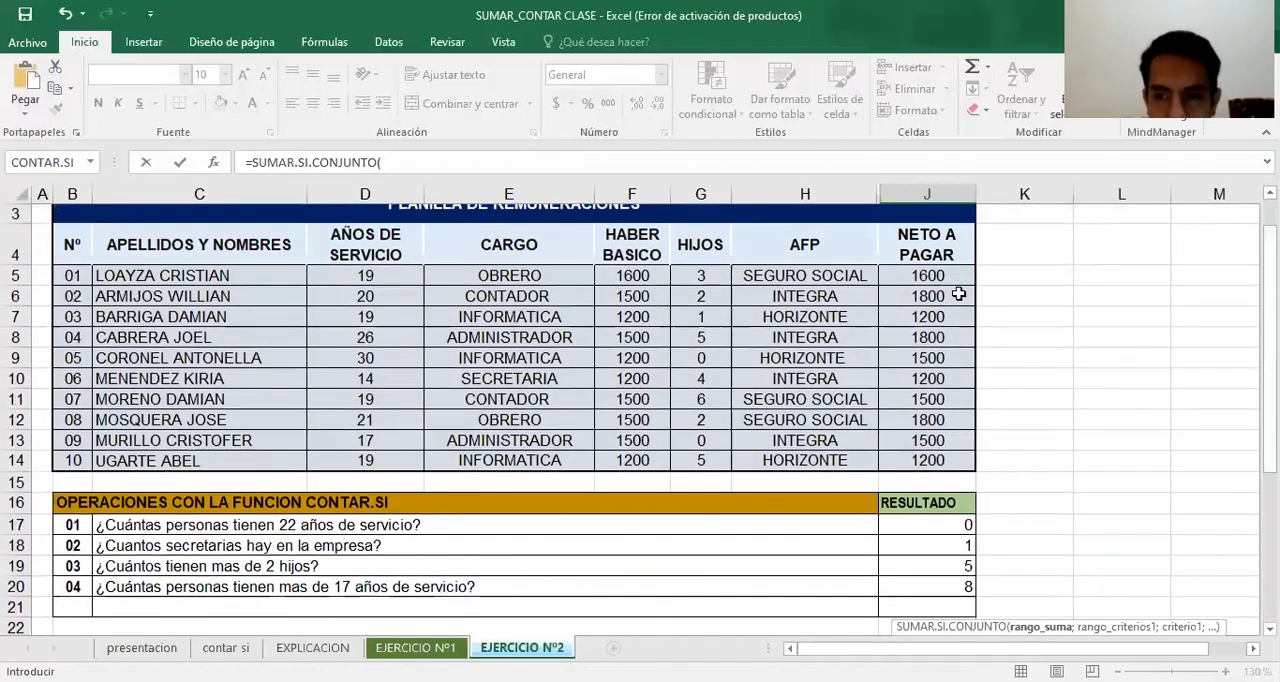
left_click(213, 162)
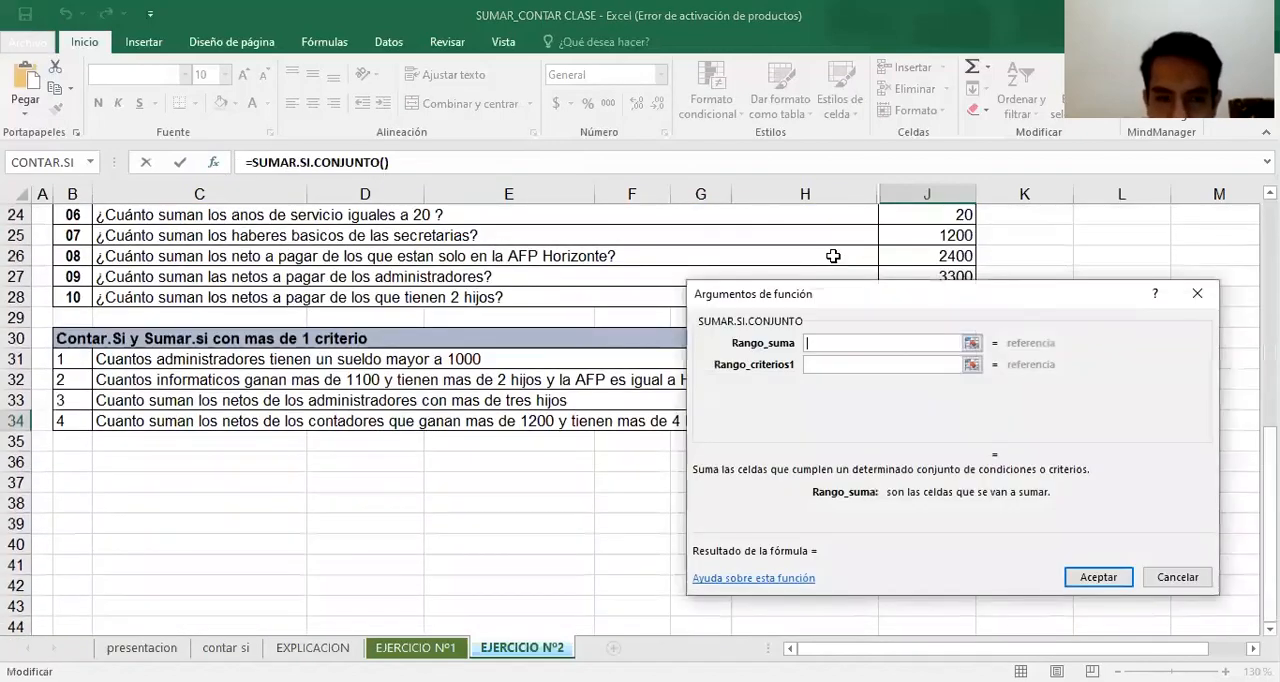
scroll(960, 300, "up", 7)
left_click(962, 273)
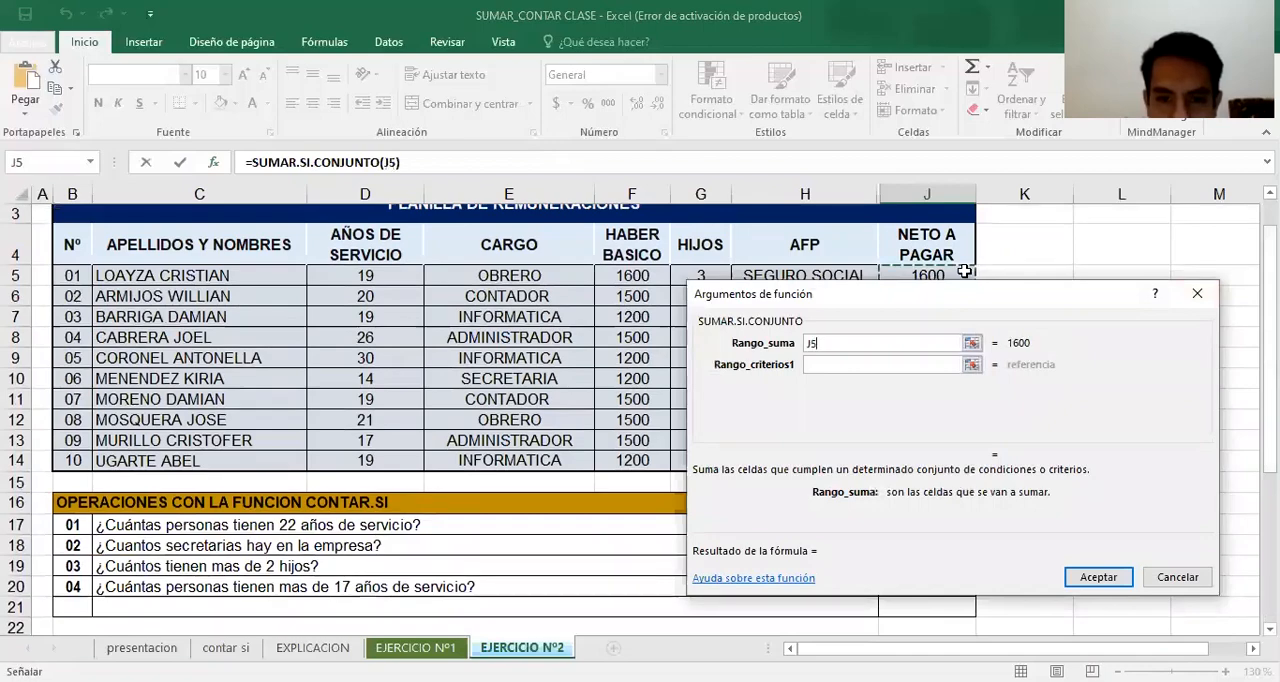
key("ctrl+shift+Down")
Set the first criteria range to the CARGO values E5:E14 with CONTADOR as its criterion
left_click(831, 366)
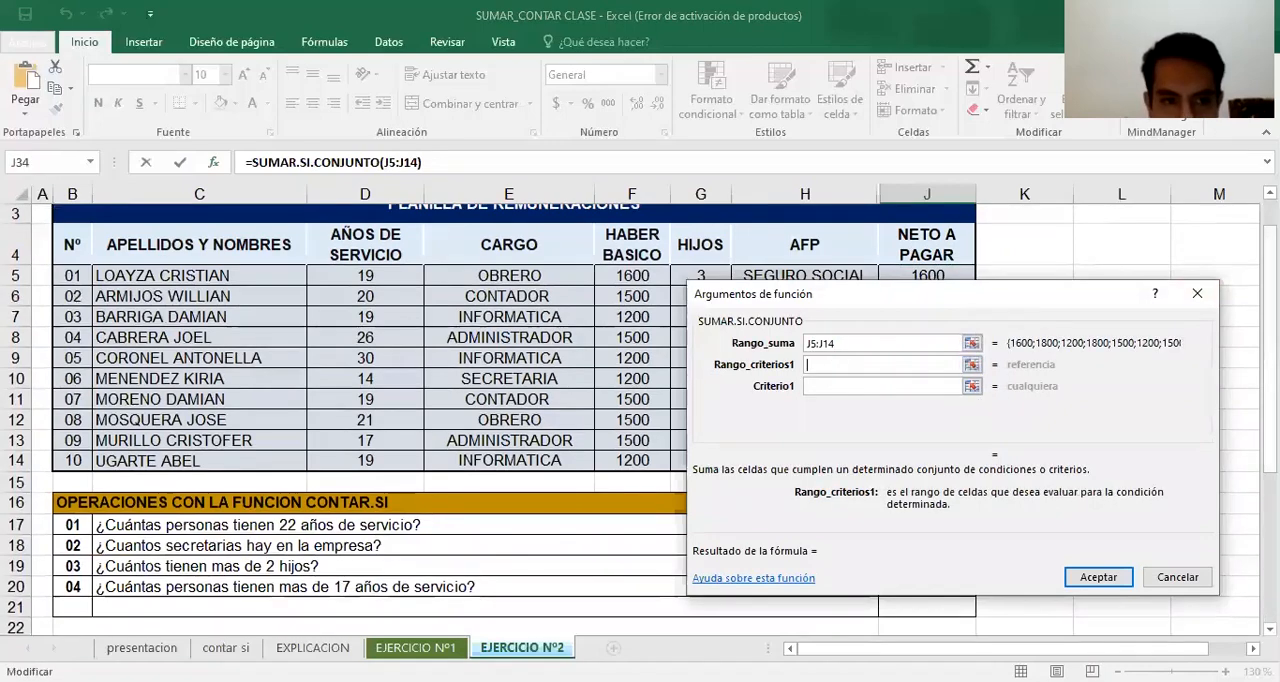
scroll(400, 420, "down", 4)
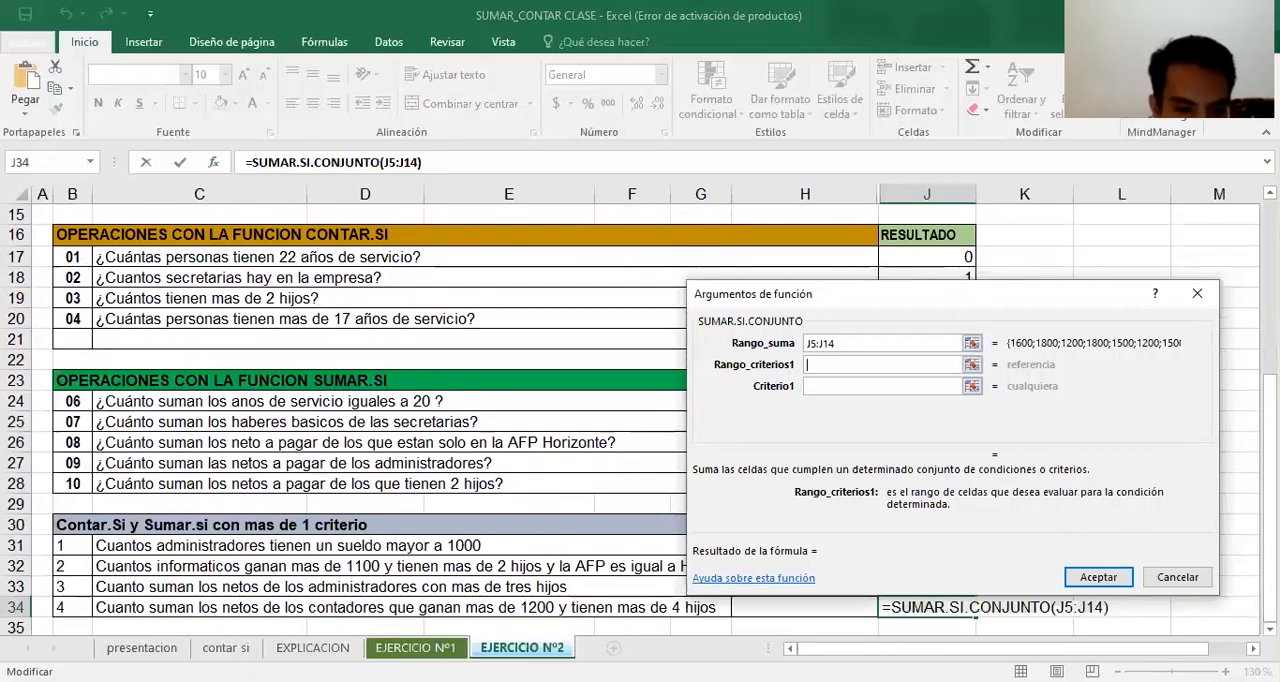
scroll(503, 318, "up", 5)
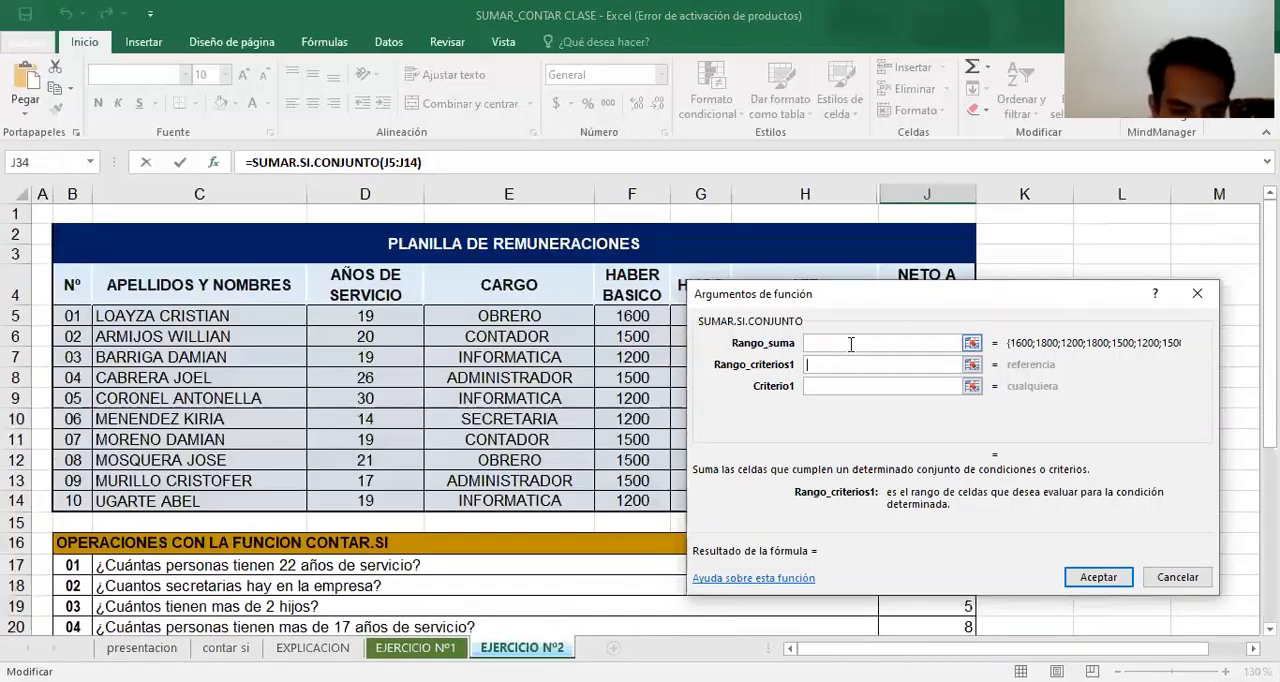
left_click(509, 318)
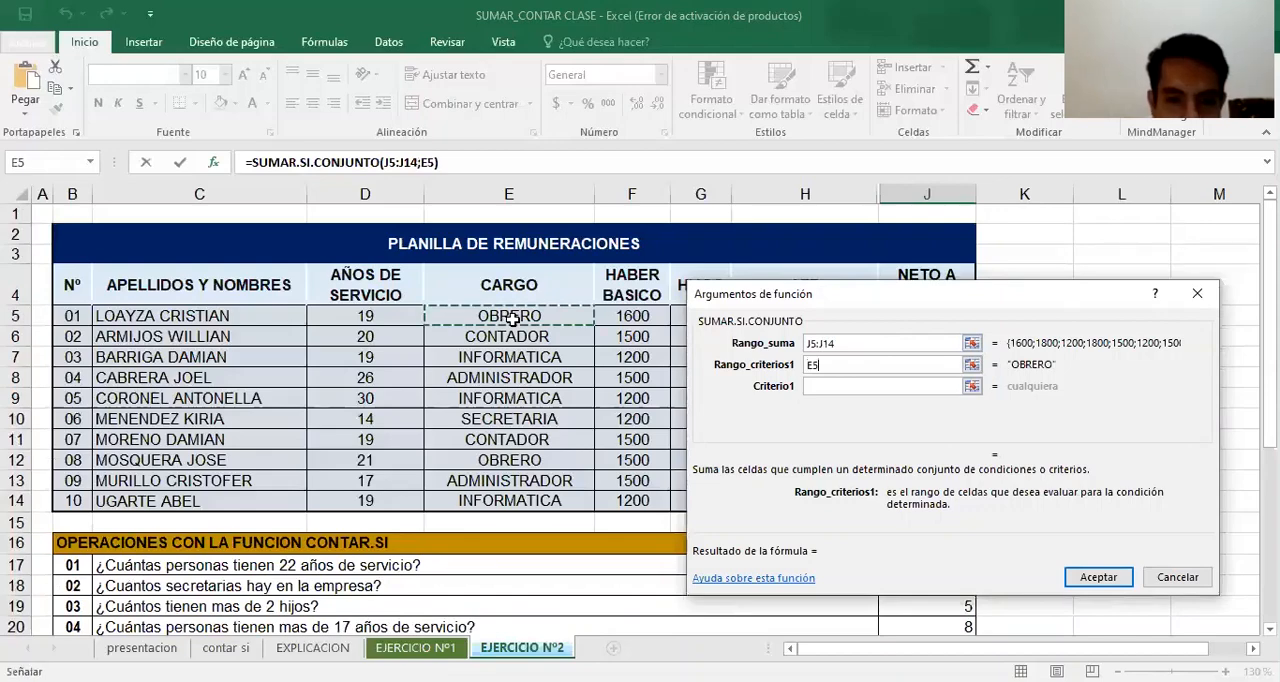
left_click_drag(511, 318, 509, 500)
left_click(940, 386)
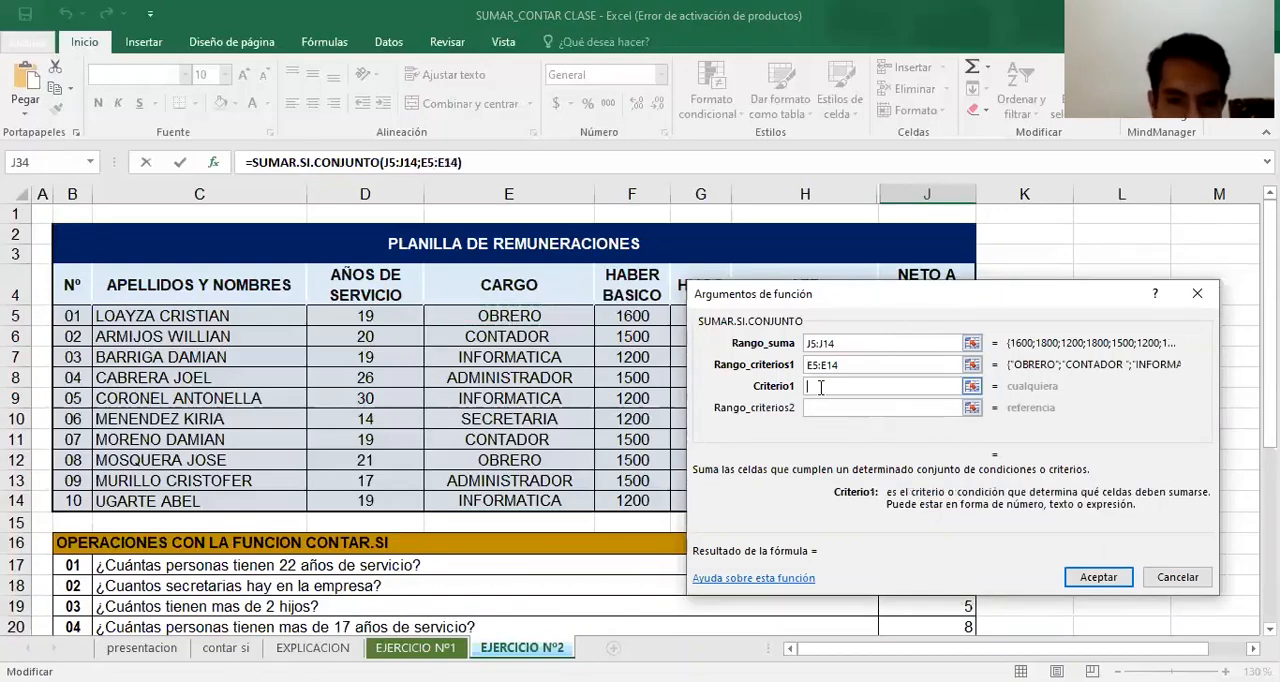
type("C")
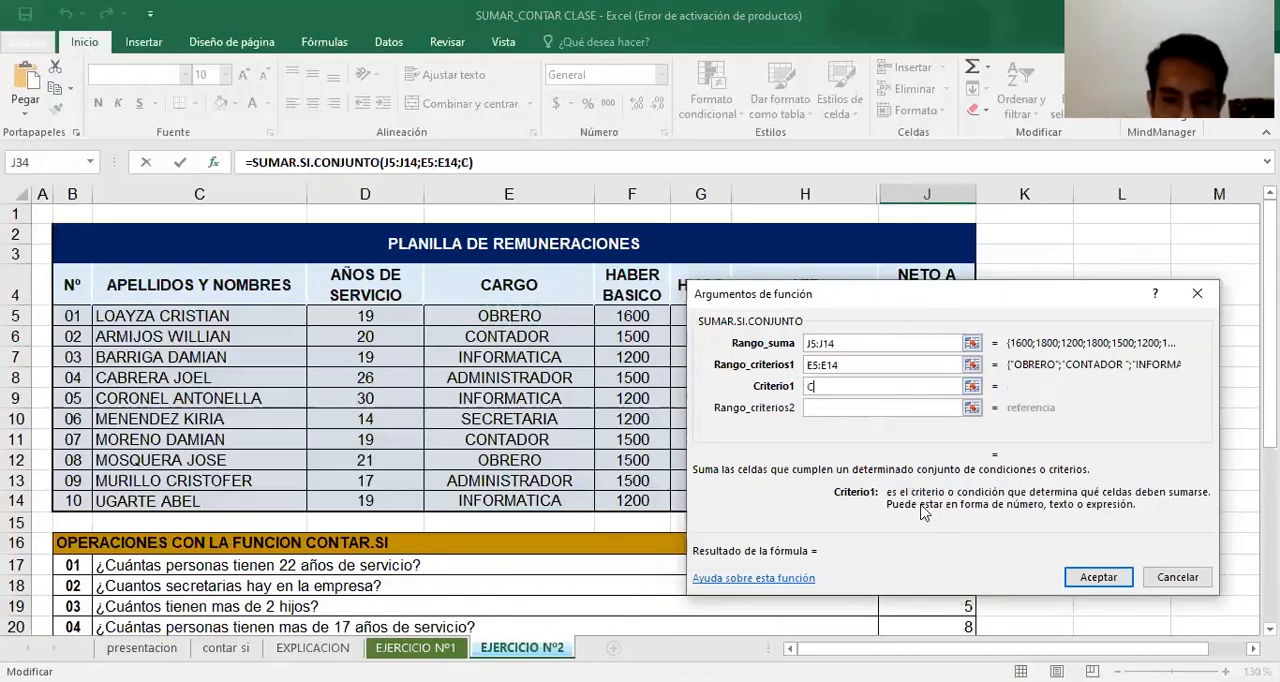
type("ONTADOR")
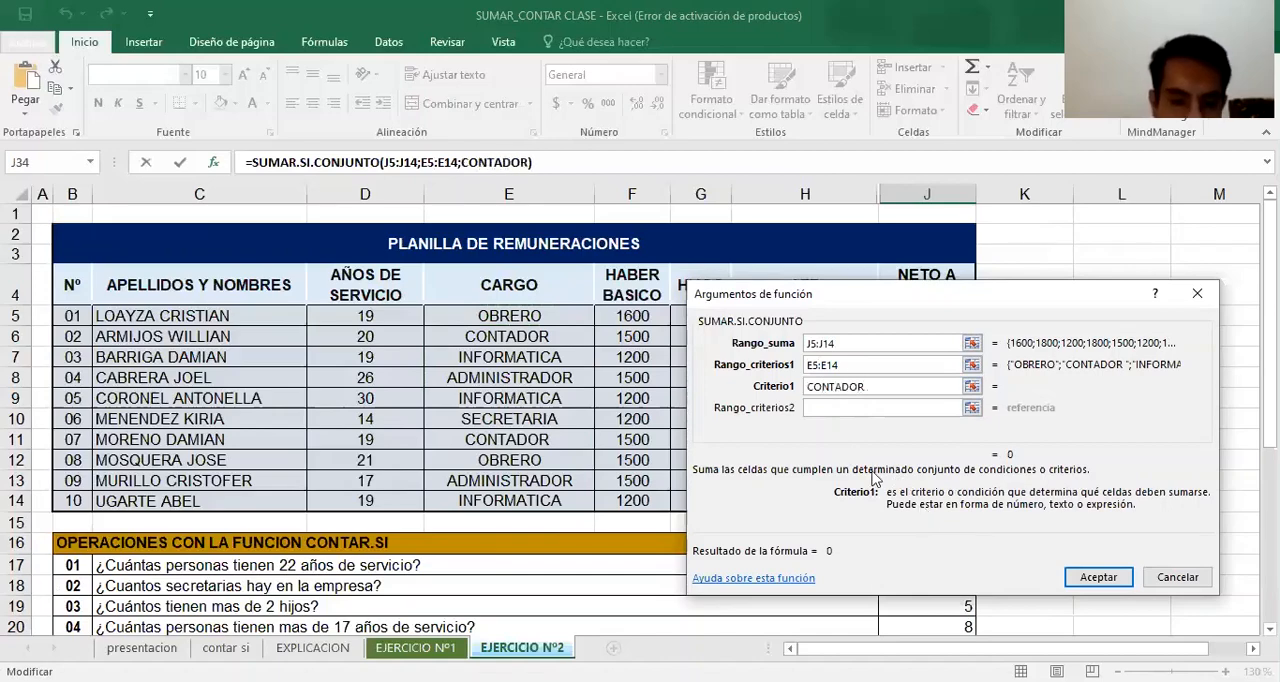
Set the second criteria range to the NETO A PAGAR values J5:J14 with the criterion >1200
left_click(862, 409)
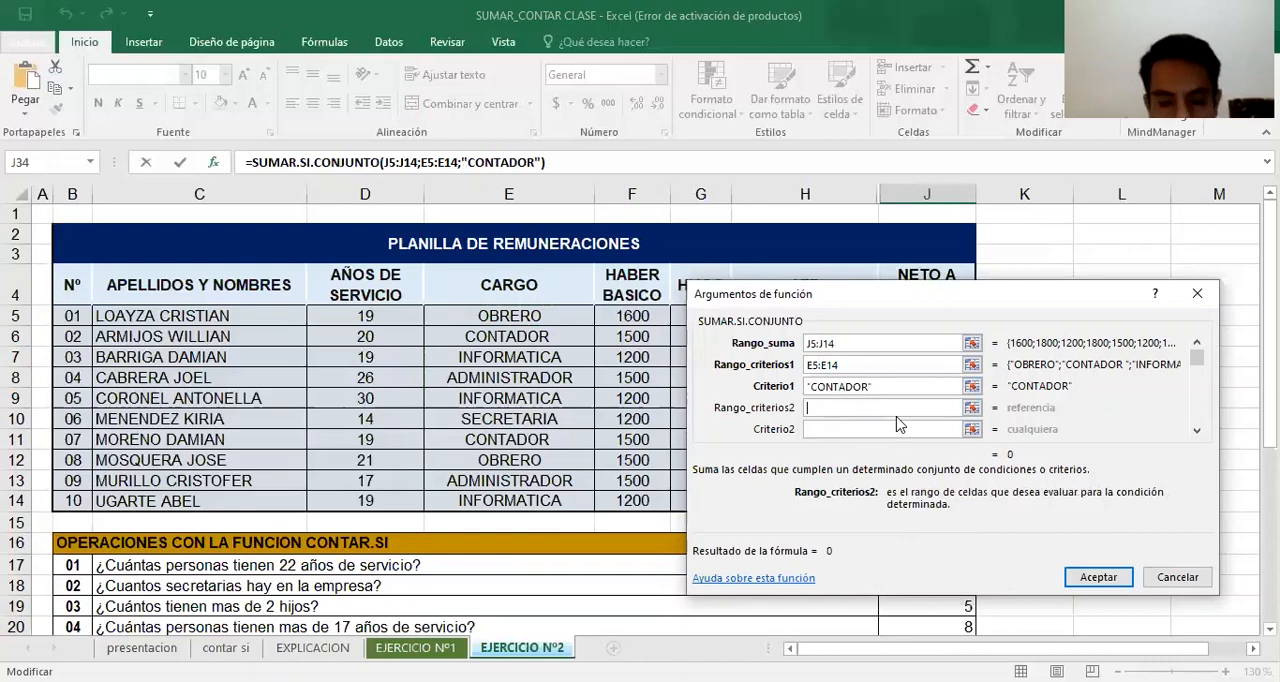
scroll(640, 450, "down", 5)
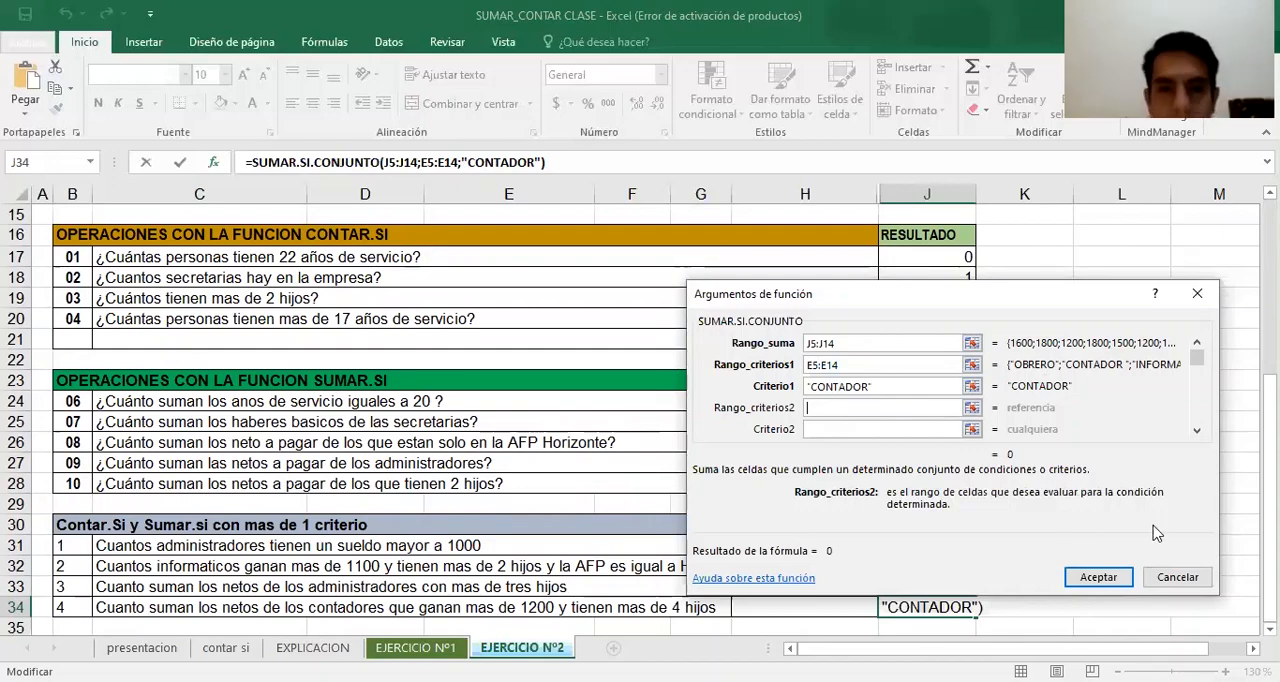
scroll(400, 420, "up", 4)
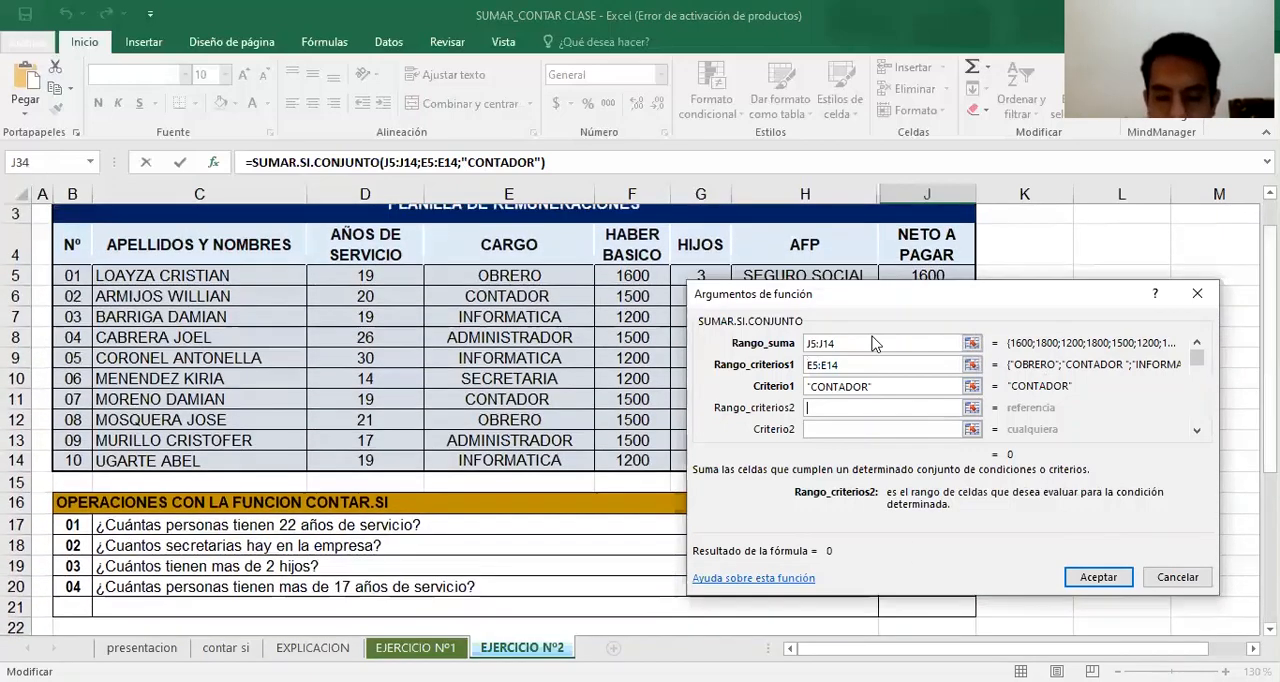
left_click(912, 274)
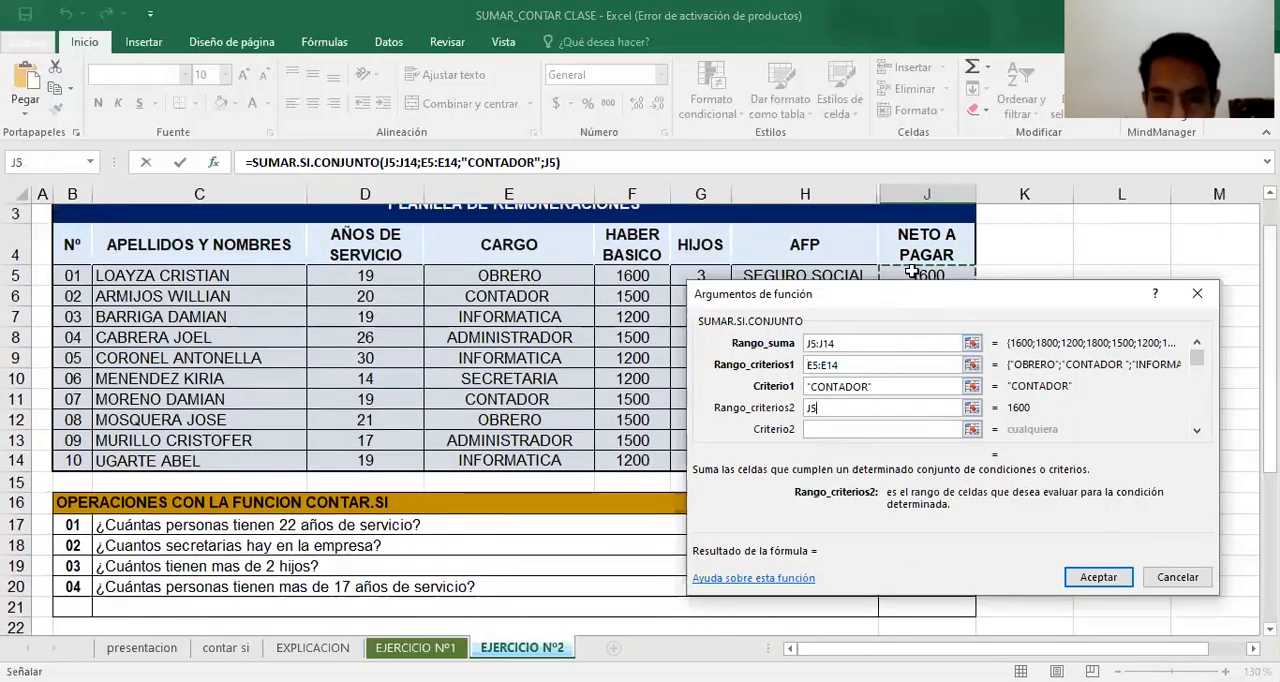
type(":J14")
key("Tab")
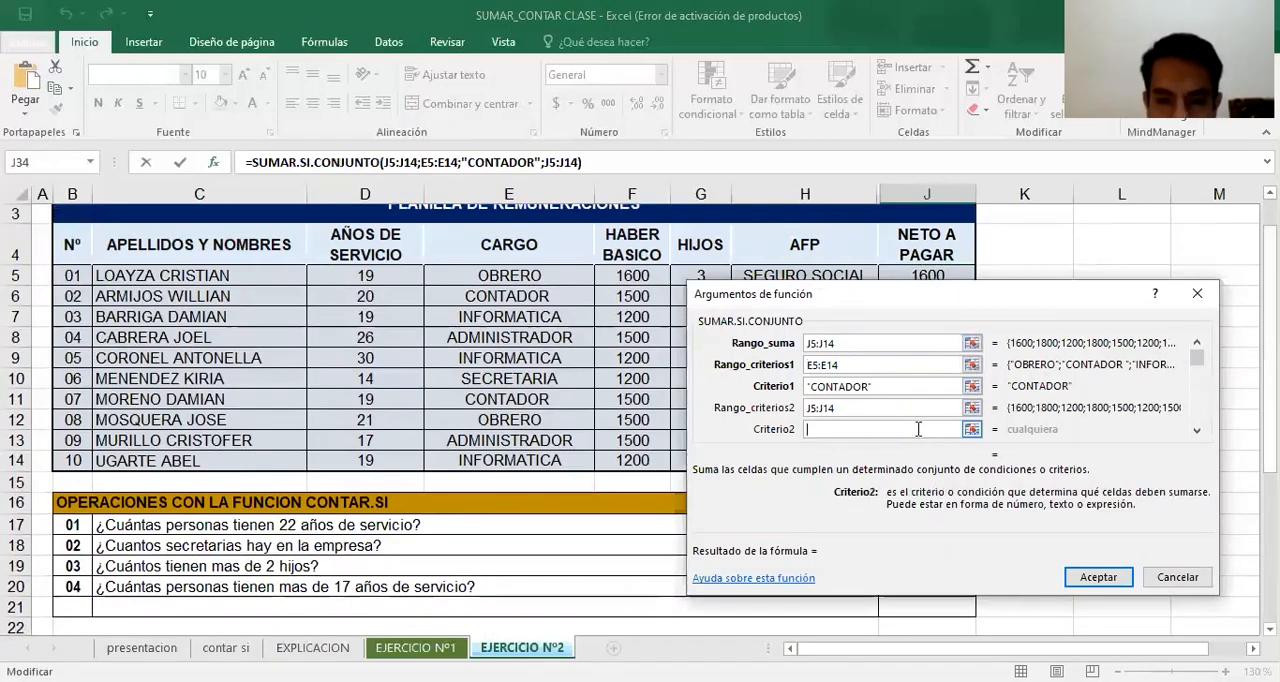
scroll(400, 420, "down", 4)
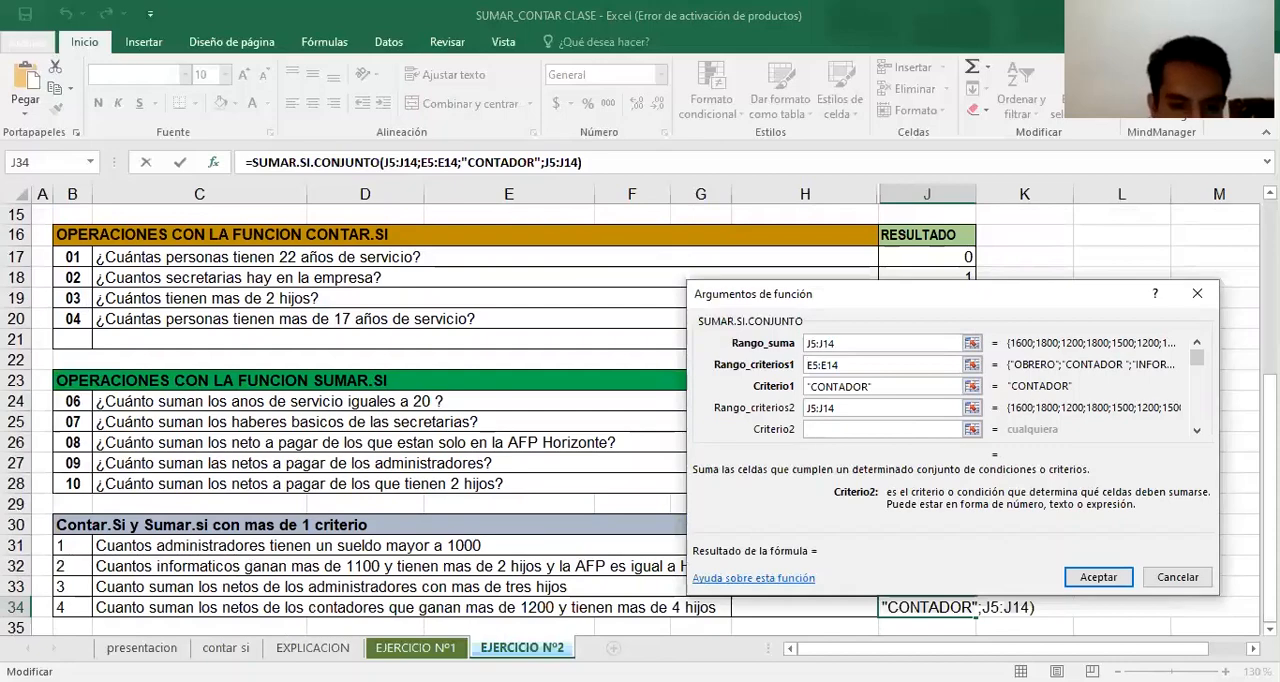
type(">1200")
key("Tab")
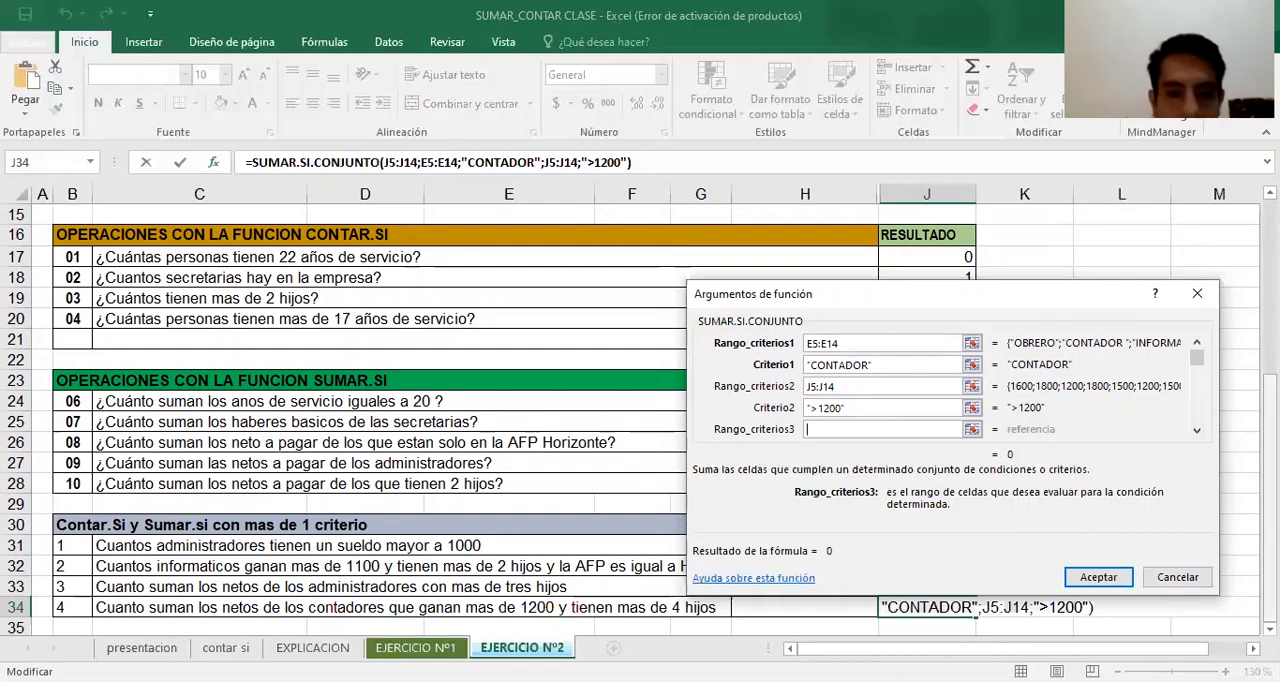
Add the HIJOS values G5:G14 as the third criteria range with the criterion >4, and confirm the J34 formula
scroll(803, 257, "up", 4)
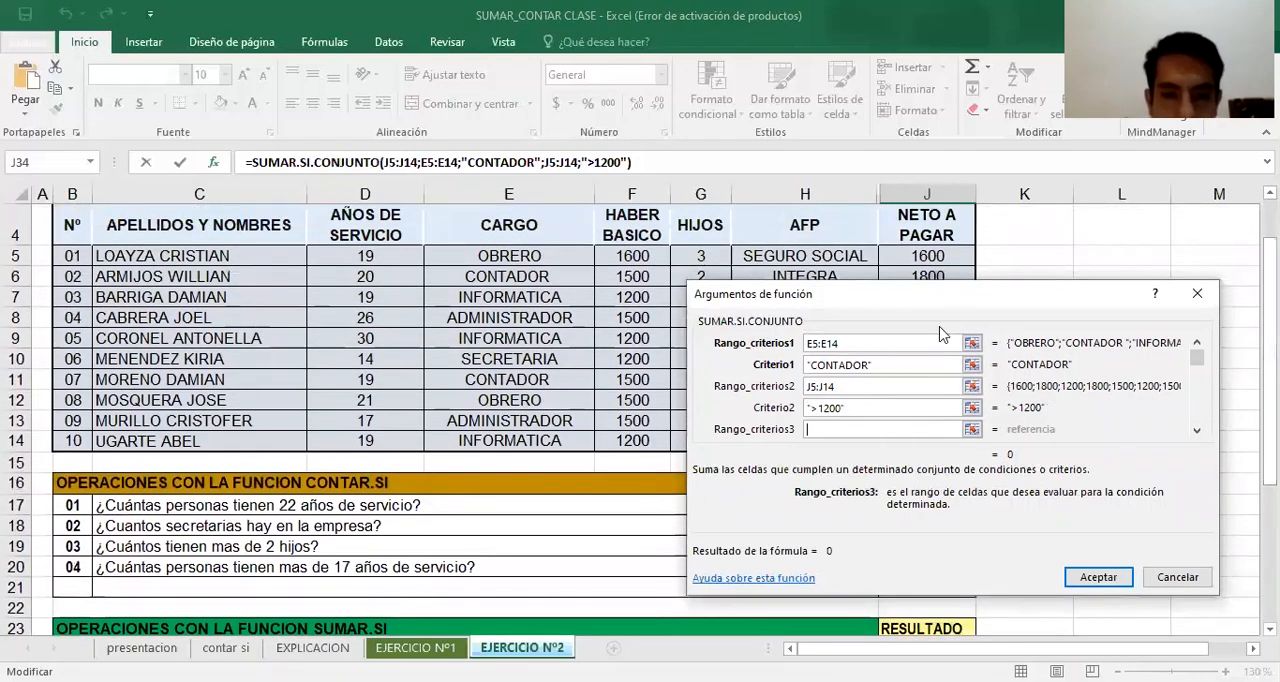
left_click(708, 257)
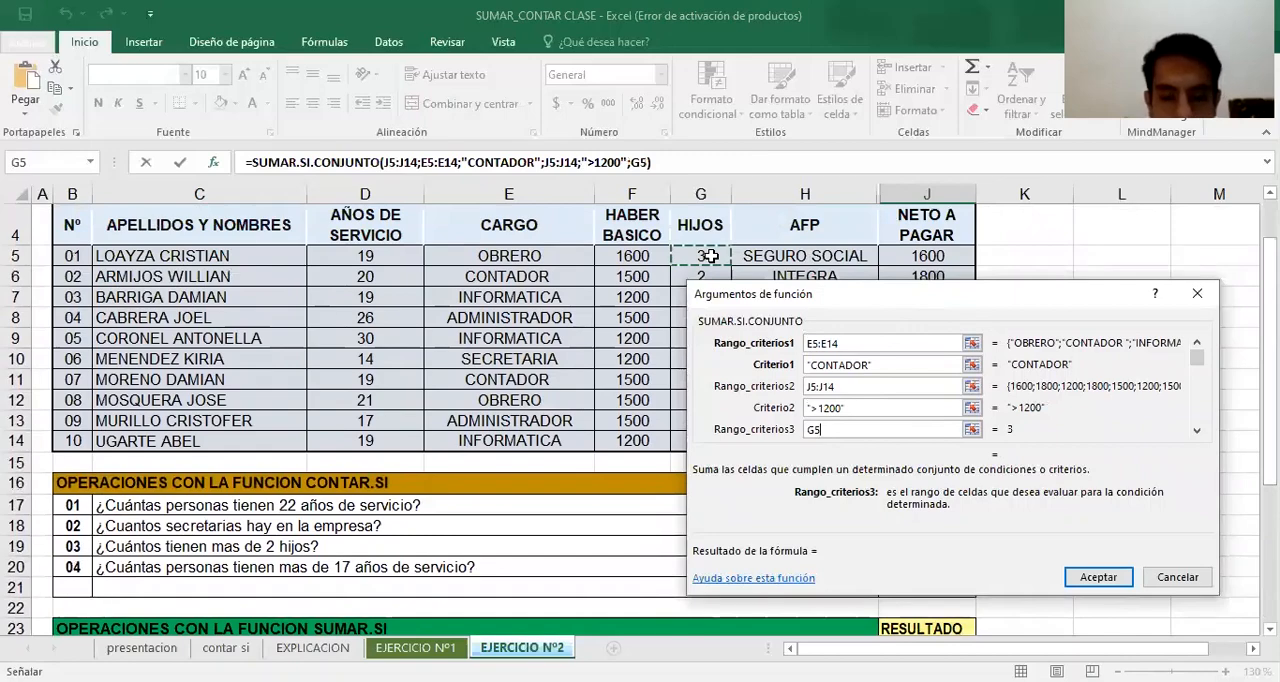
type(":G14")
left_click(1197, 430)
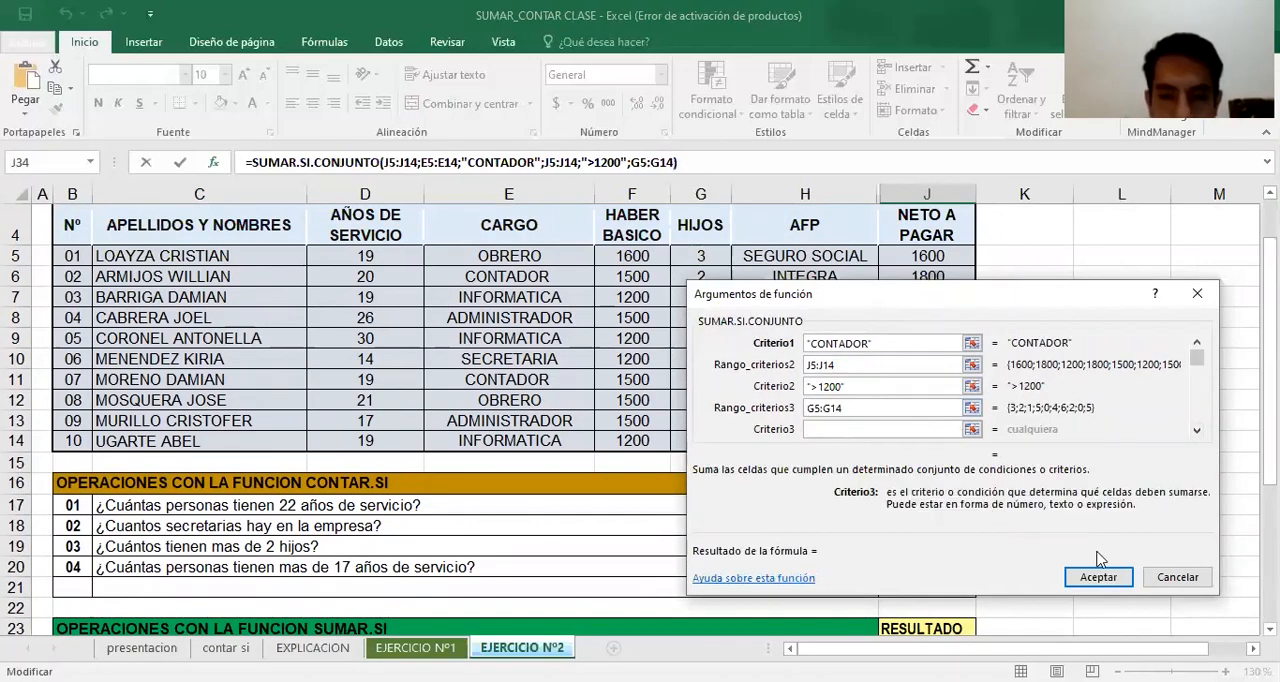
type(">4")
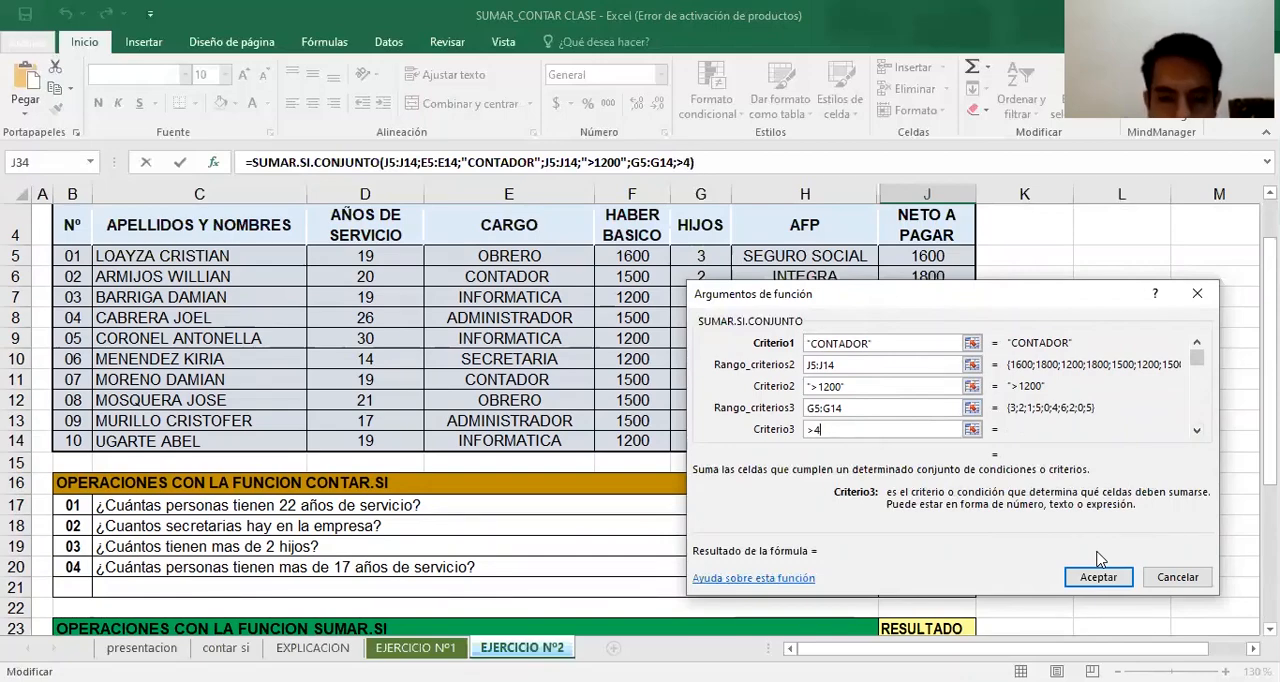
left_click_drag(1270, 410, 1270, 547)
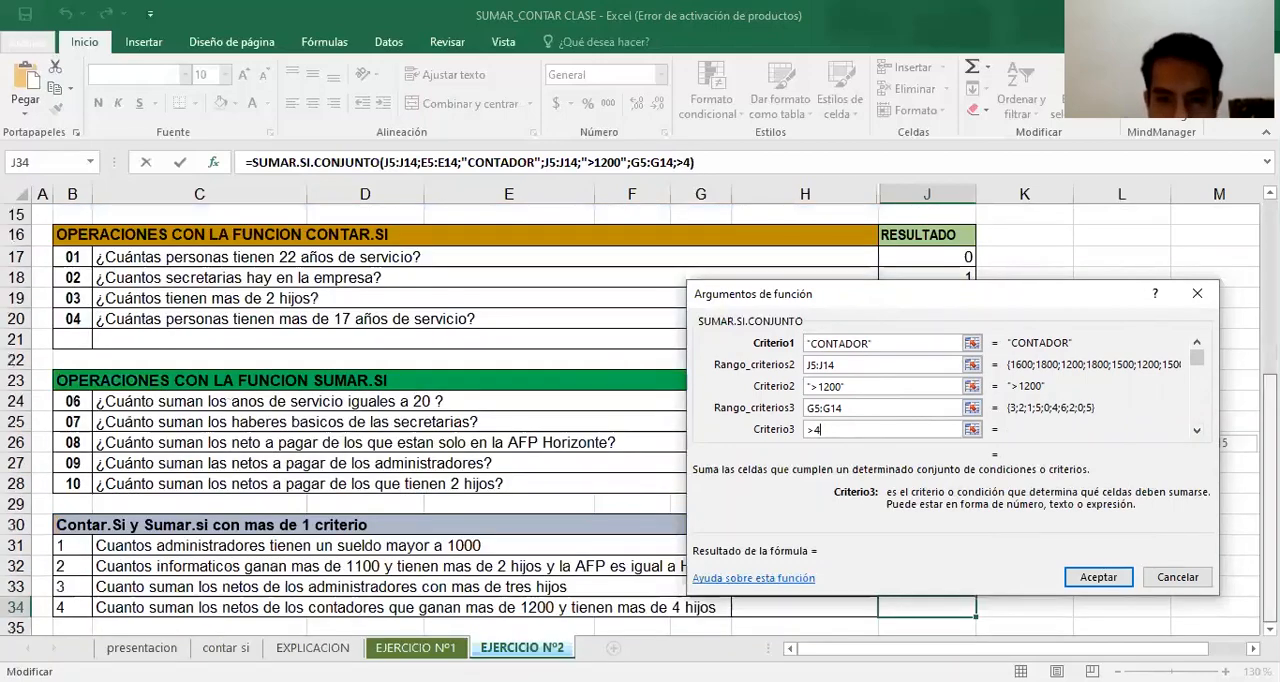
left_click(1116, 579)
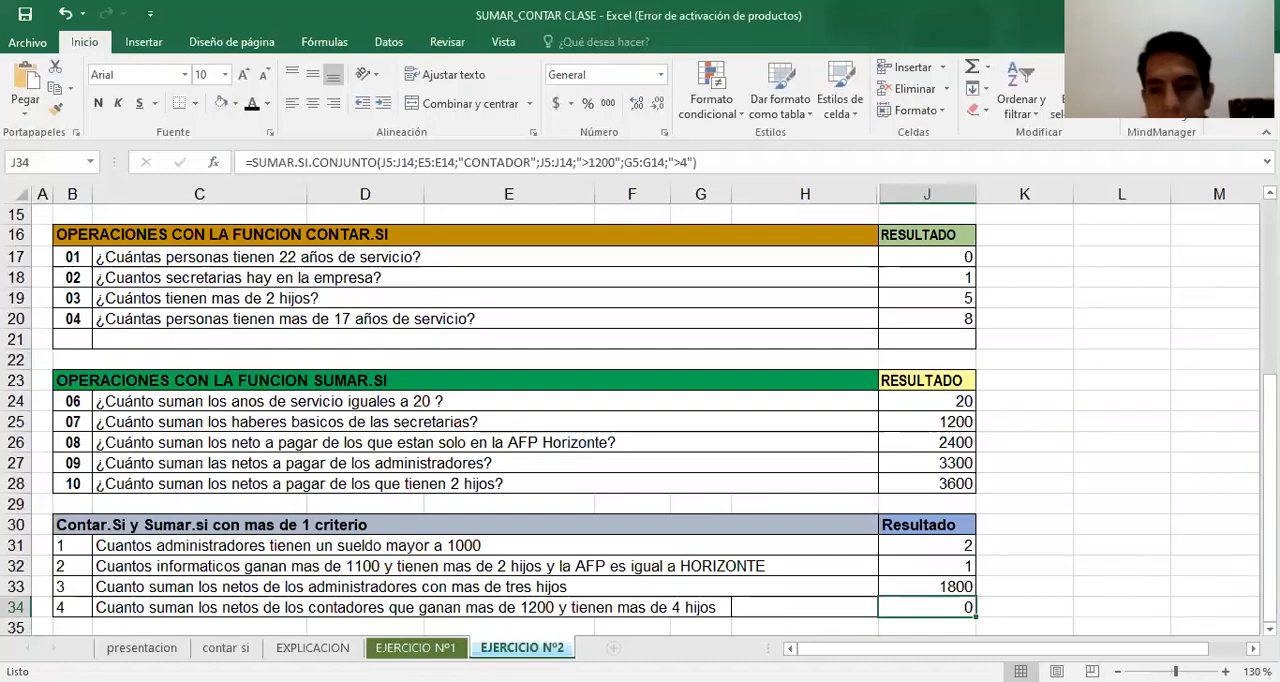
Check the PLANILLA DE REMUNERACIONES table against the criteria of the J34 formula
scroll(640, 410, "up", 4)
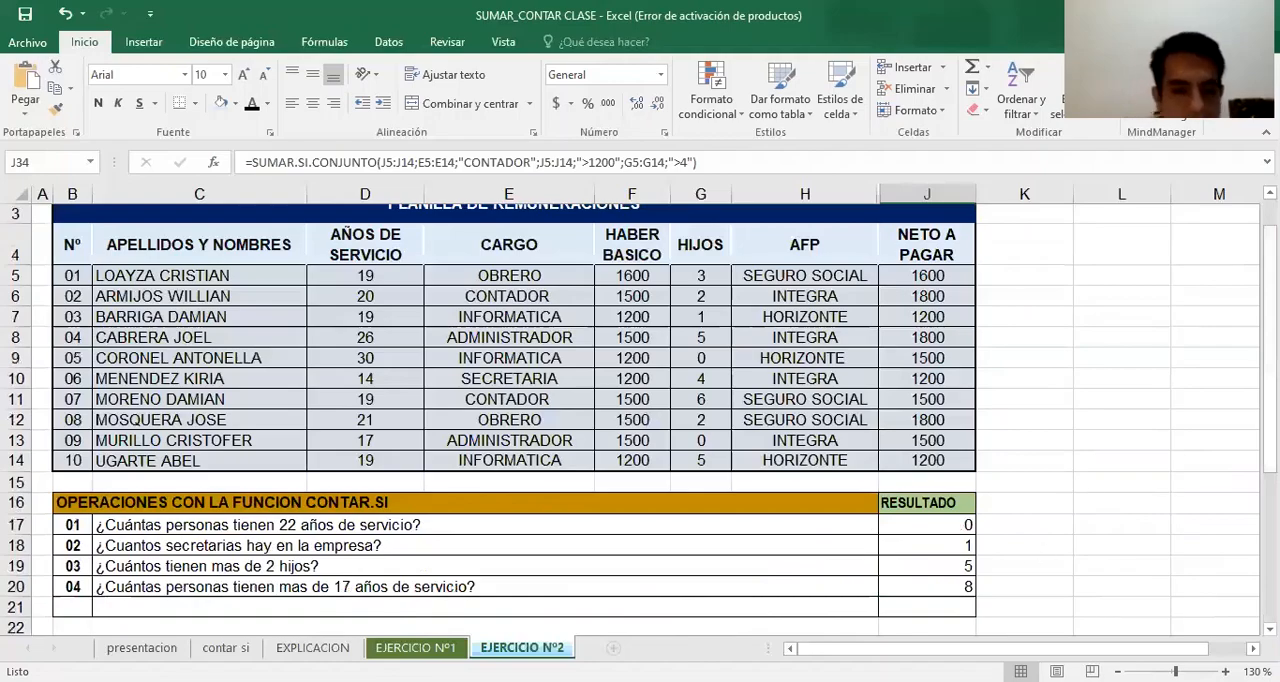
mouse_move(1270, 440)
left_mouse_down()
mouse_move(1270, 590)
mouse_move(1270, 440)
left_mouse_up()
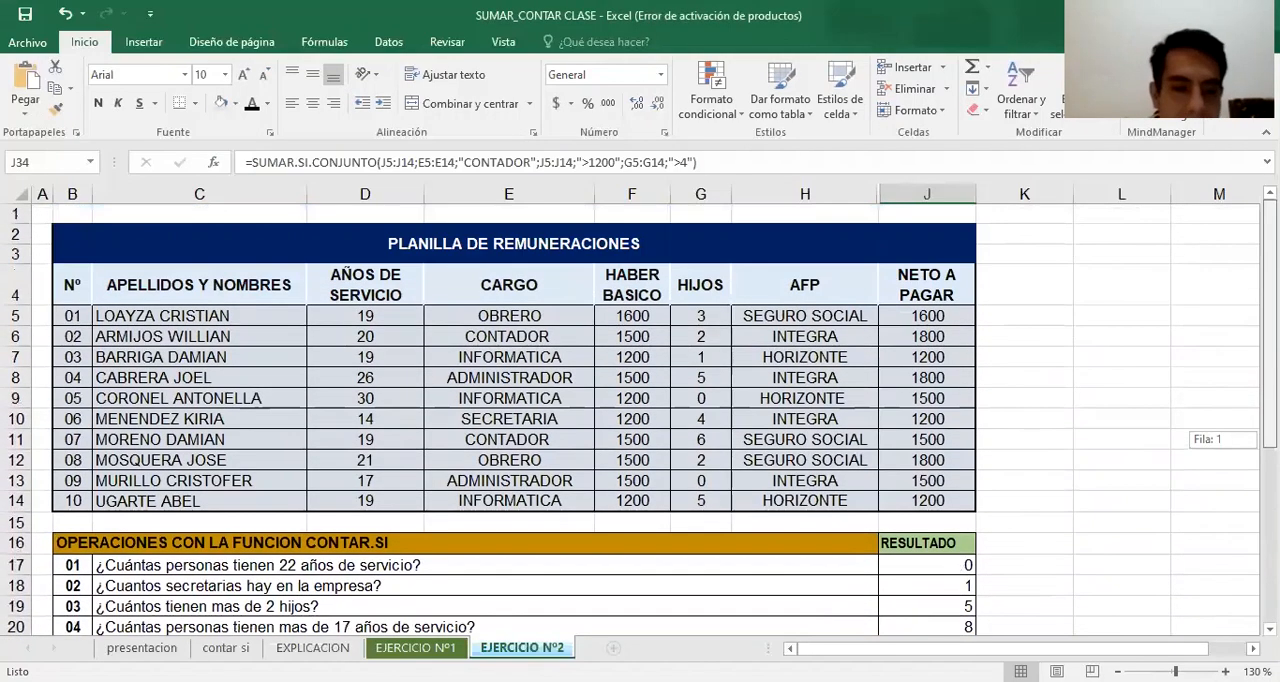